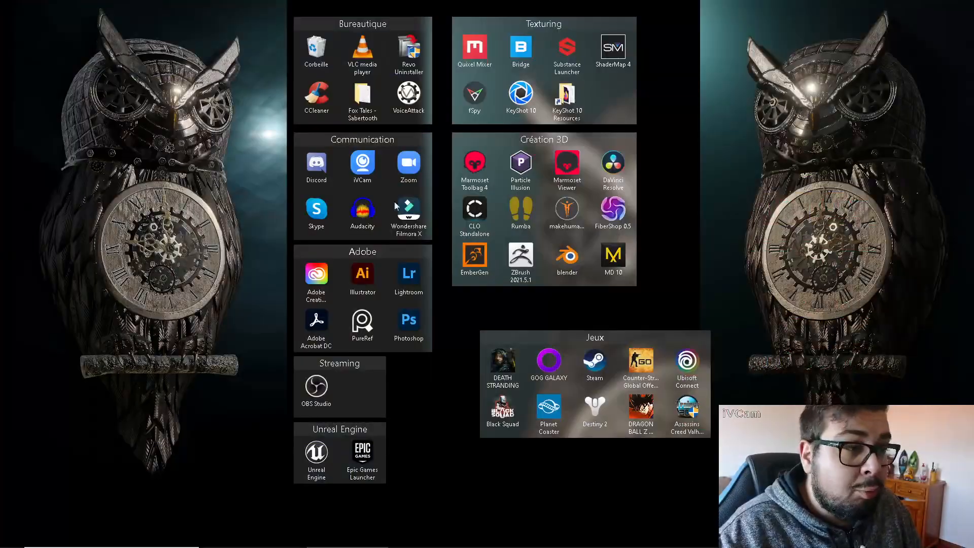
Step: Launch Blender from the desktop
{"action": "double_click", "coordinate": [567, 256]}
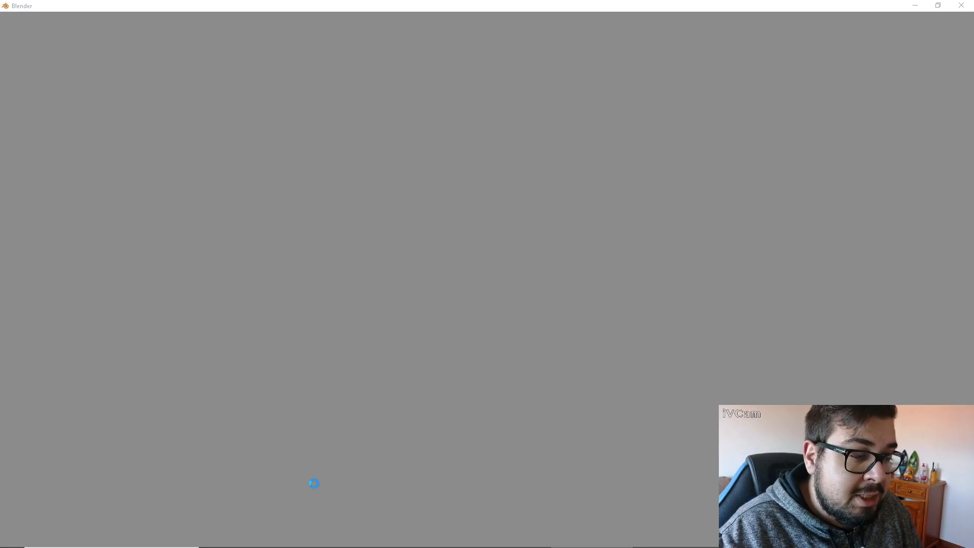
Step: Switch to the browser, examine the download options and files of the modular_tree blender_28 branch on GitHub, and close the browser
{"action": "key", "text": "super"}
{"action": "left_click", "coordinate": [429, 536]}
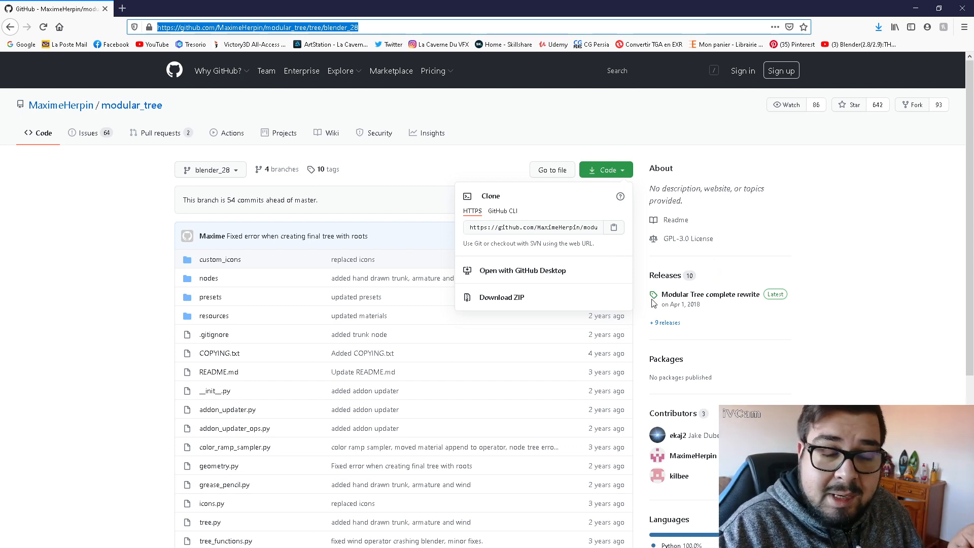
{"action": "left_click", "coordinate": [628, 171]}
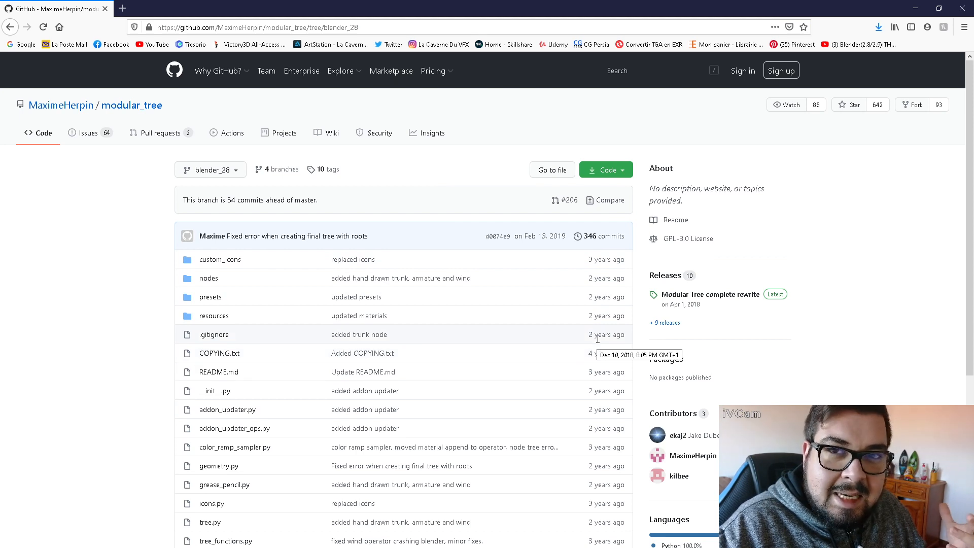
{"action": "scroll", "coordinate": [594, 345], "scroll_direction": "down", "scroll_amount": 4}
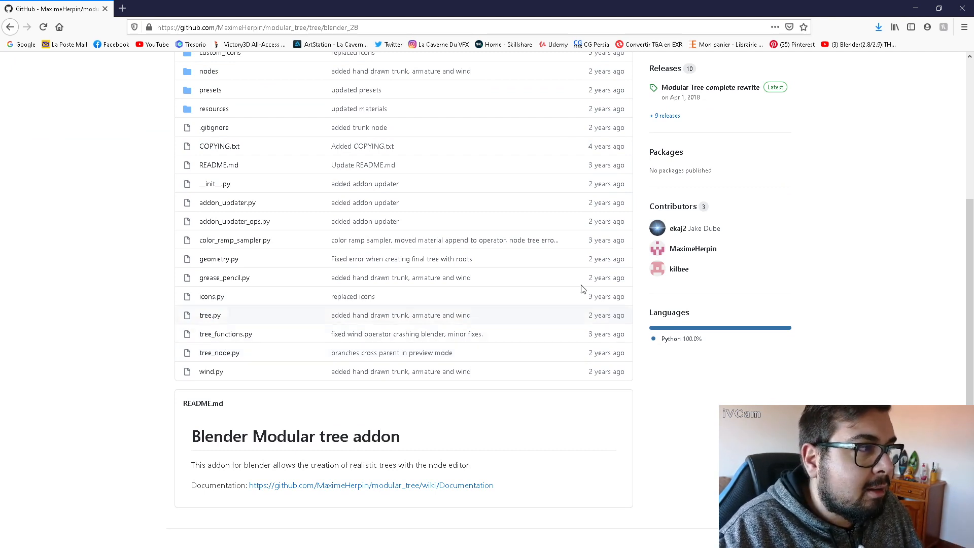
{"action": "scroll", "coordinate": [663, 200], "scroll_direction": "up", "scroll_amount": 4}
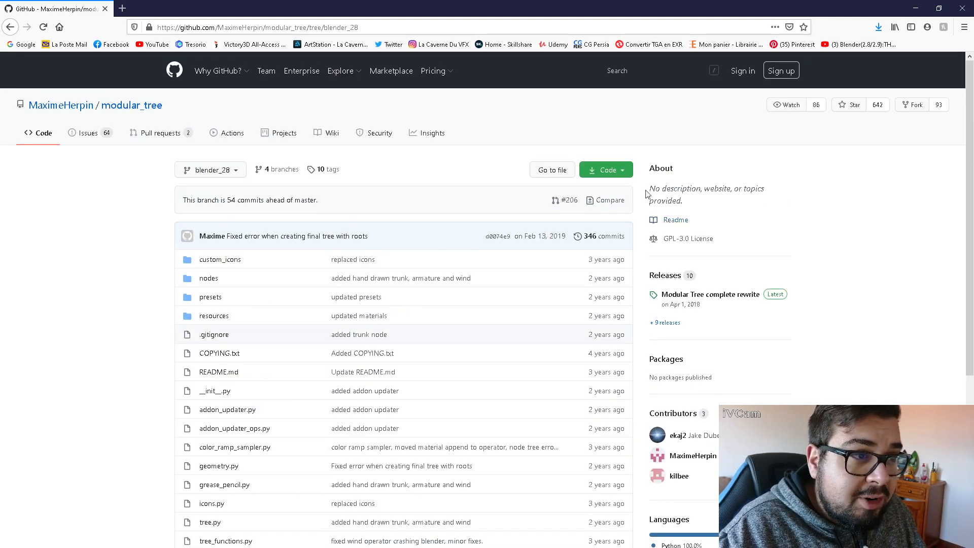
{"action": "left_click", "coordinate": [625, 171]}
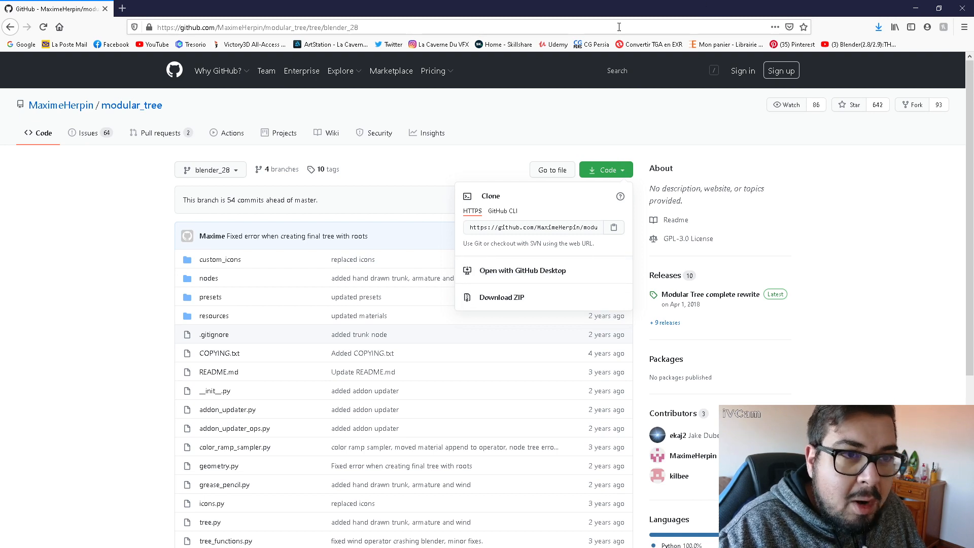
{"action": "left_click", "coordinate": [964, 9]}
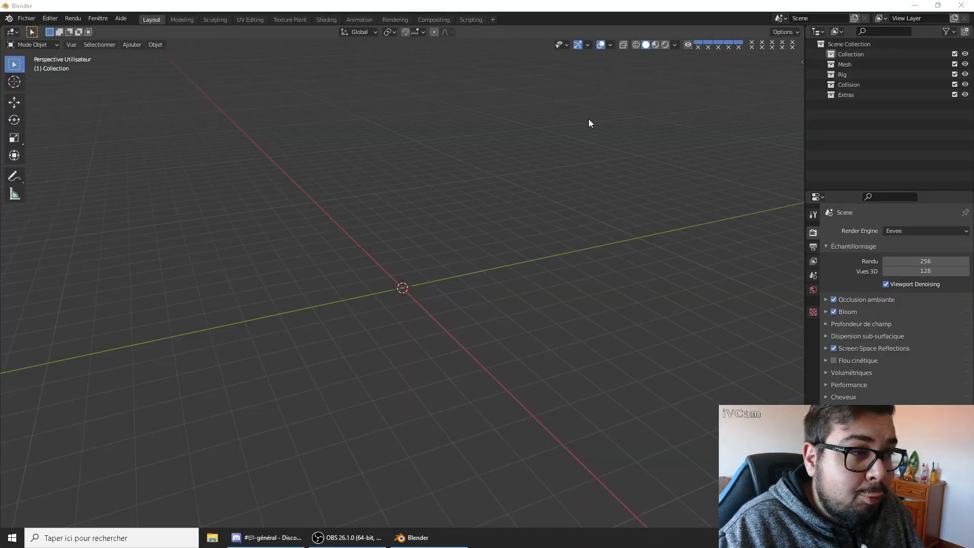
Step: Install the add-on file modular_tree-blender_28.zip from the Blender Add Ons folder through the preferences
{"action": "left_click", "coordinate": [51, 19]}
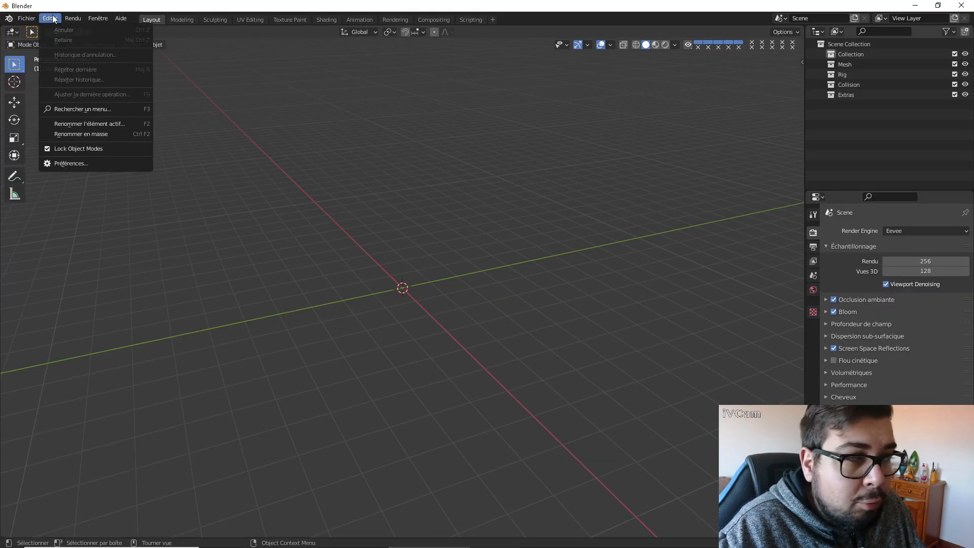
{"action": "left_click", "coordinate": [77, 164]}
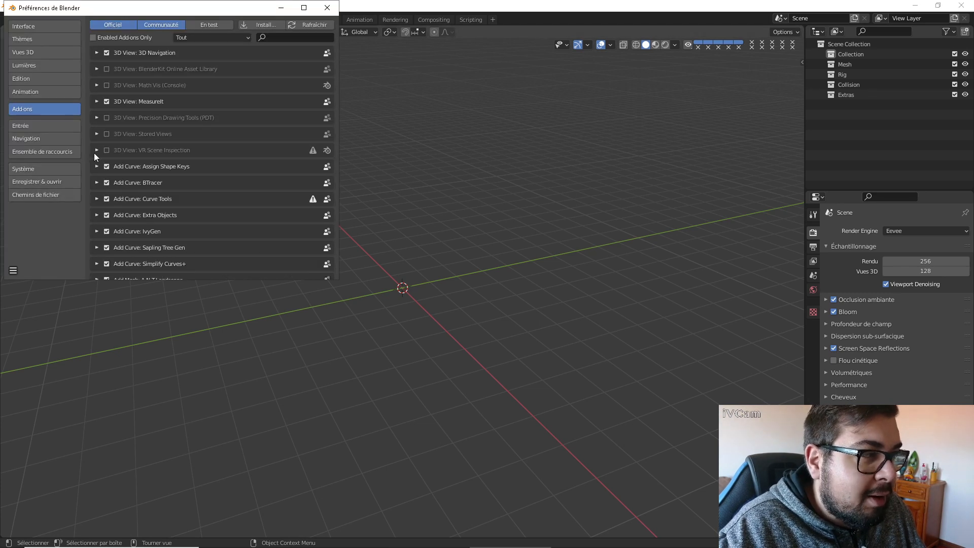
{"action": "left_click", "coordinate": [271, 27]}
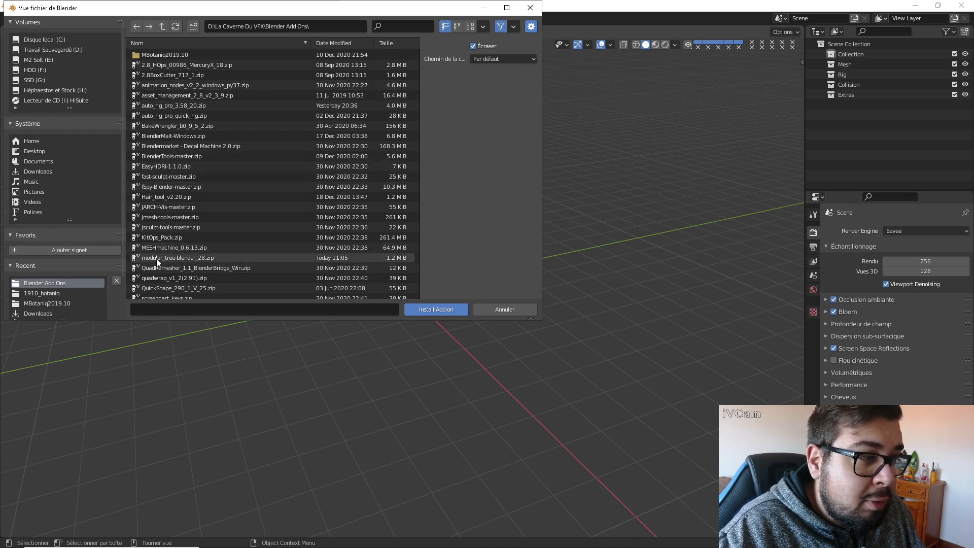
{"action": "double_click", "coordinate": [186, 257]}
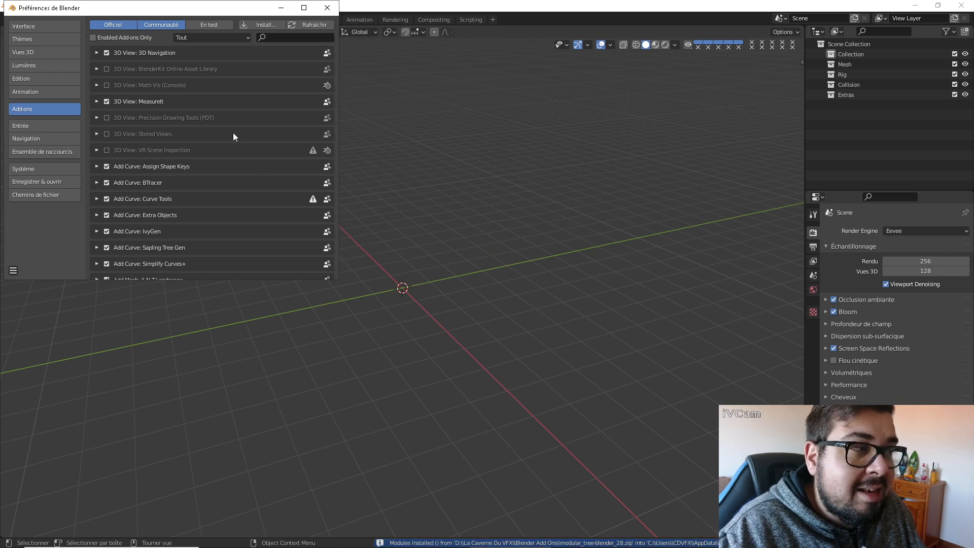
Step: Filter the add-ons by "mt", disable Auto-check for Update in the Mtree add-on's settings, and close the preferences
{"action": "left_click", "coordinate": [300, 37]}
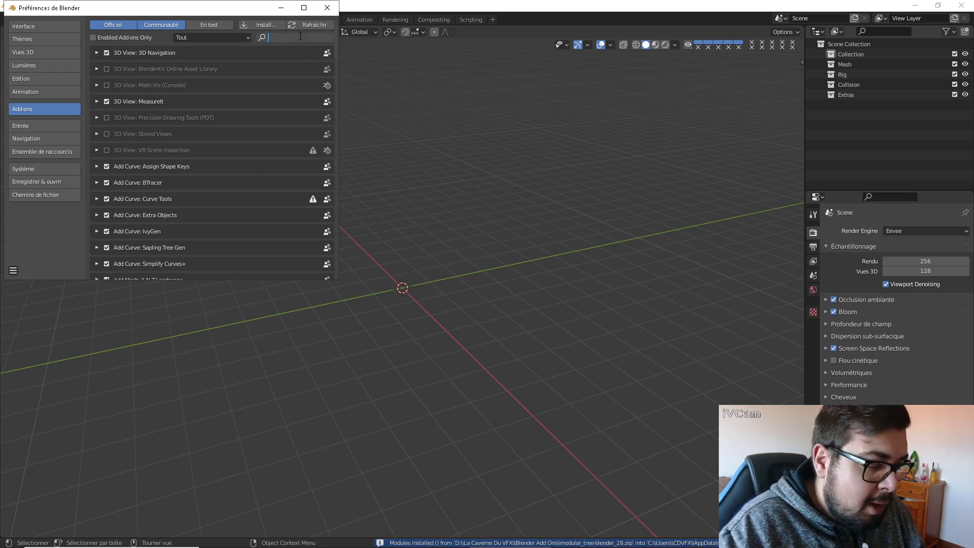
{"action": "type", "text": "mt"}
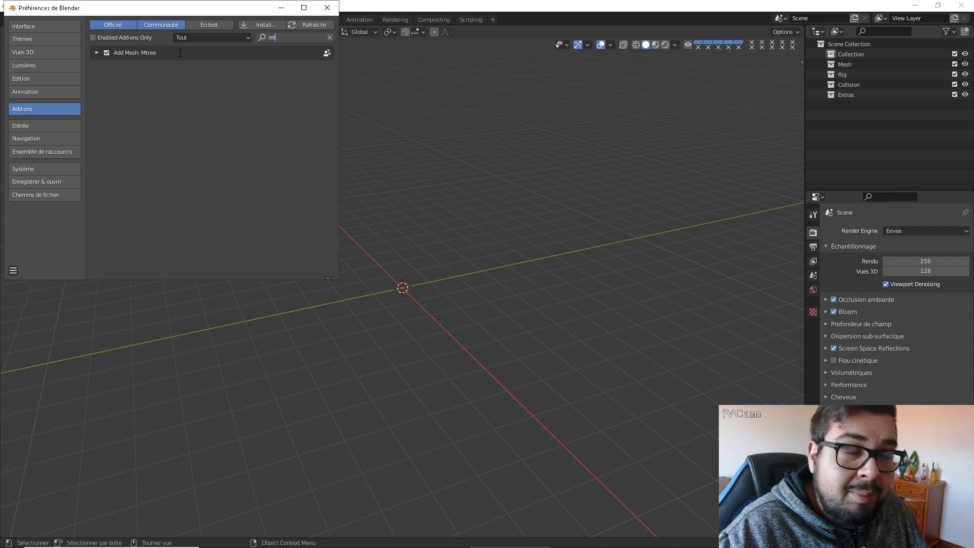
{"action": "left_click", "coordinate": [96, 53]}
{"action": "left_click", "coordinate": [97, 53]}
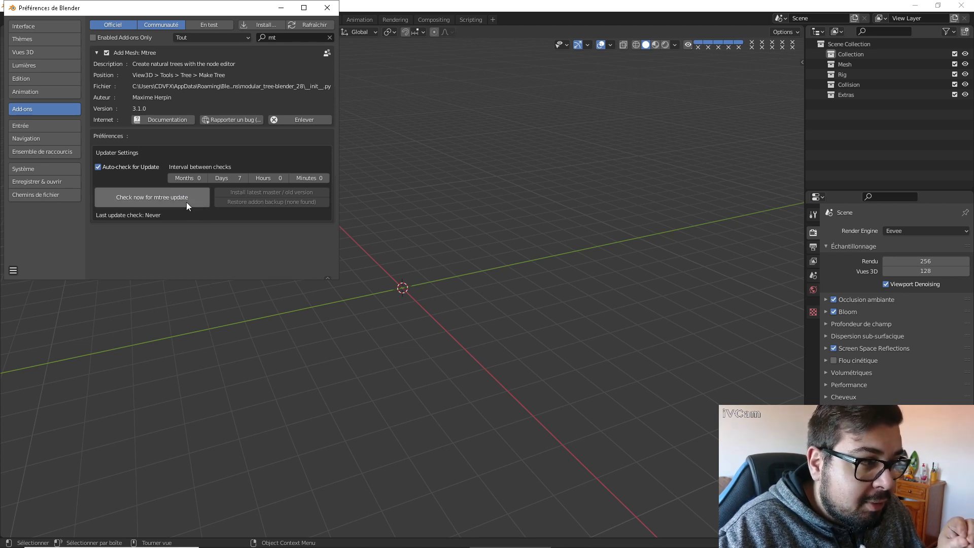
{"action": "left_click", "coordinate": [100, 167]}
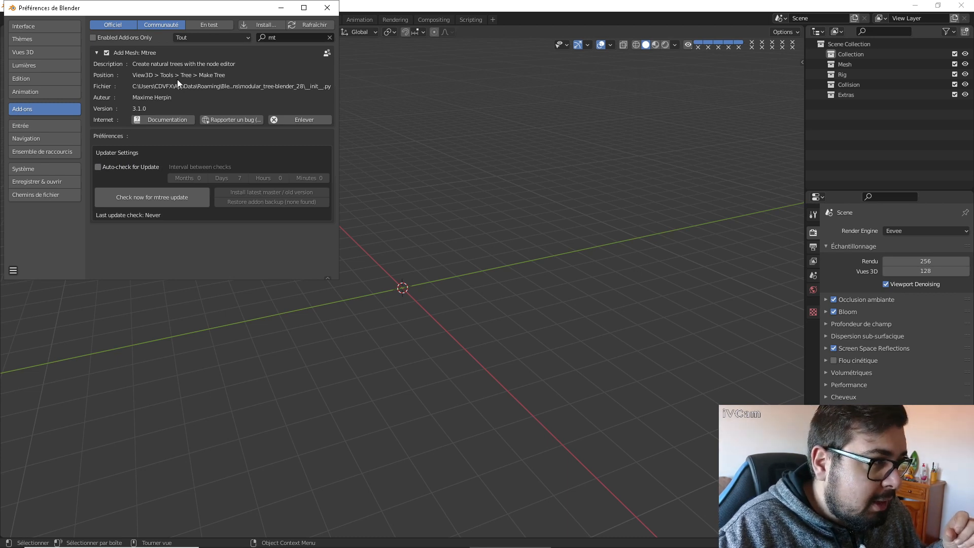
{"action": "left_click", "coordinate": [327, 8]}
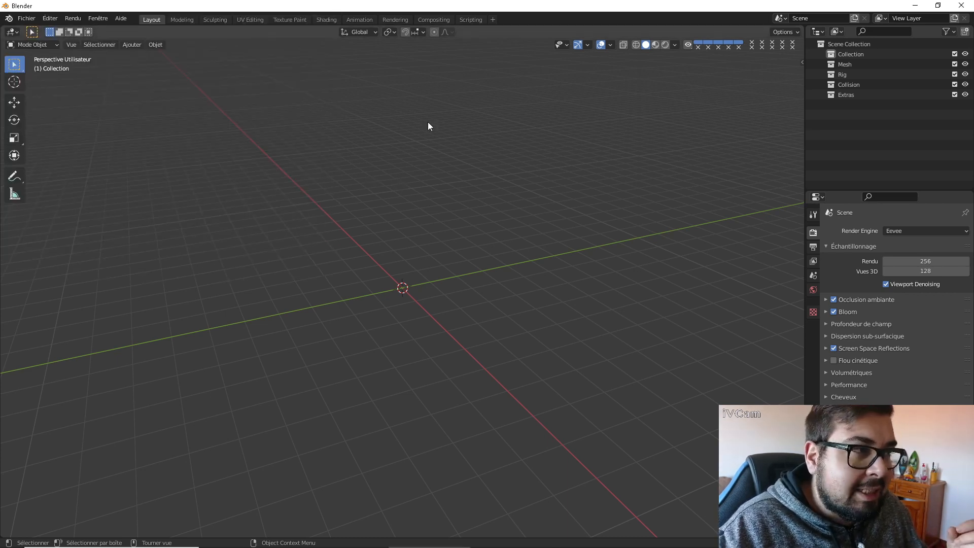
Step: Add a new workspace based on the general Shading template and rename it MTTree
{"action": "left_click", "coordinate": [329, 18]}
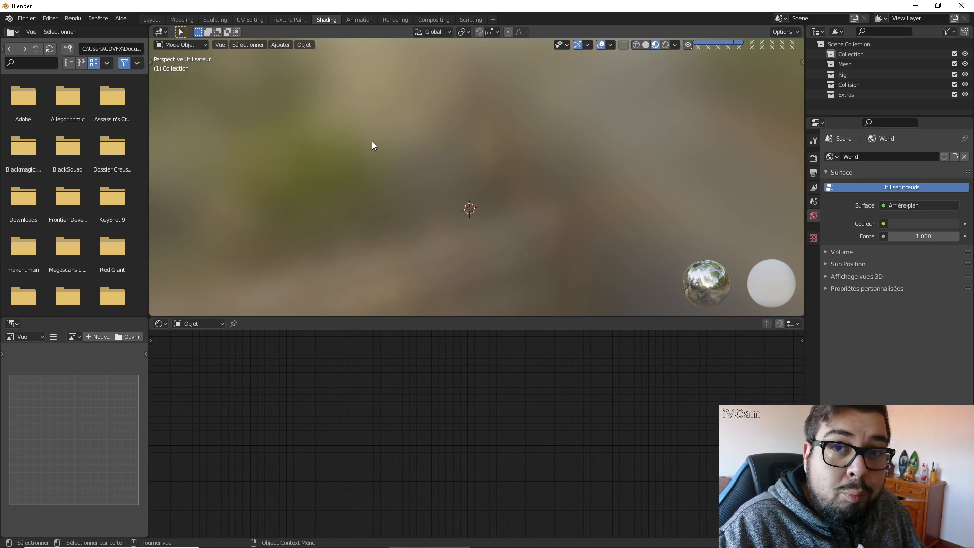
{"action": "left_click", "coordinate": [494, 19]}
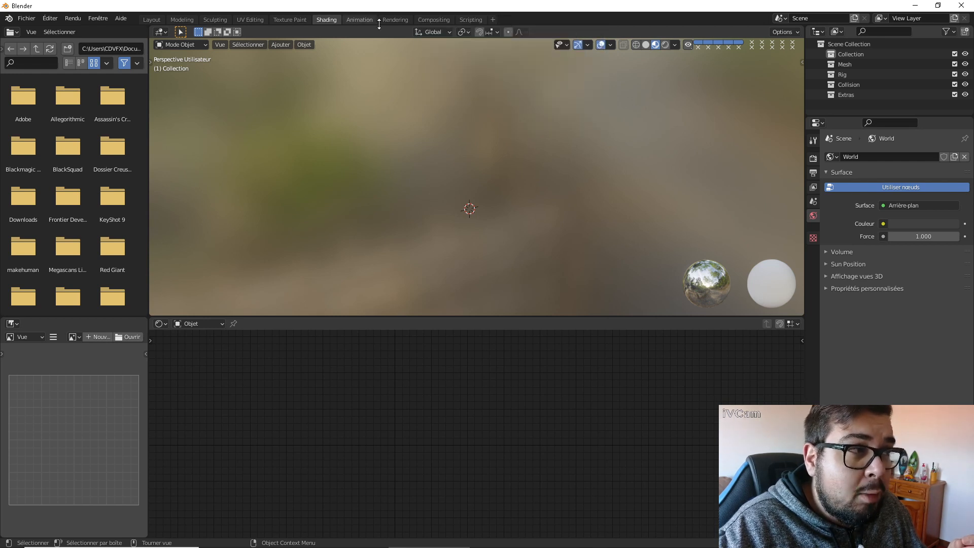
{"action": "left_click", "coordinate": [495, 19]}
{"action": "mouse_move", "coordinate": [486, 38]}
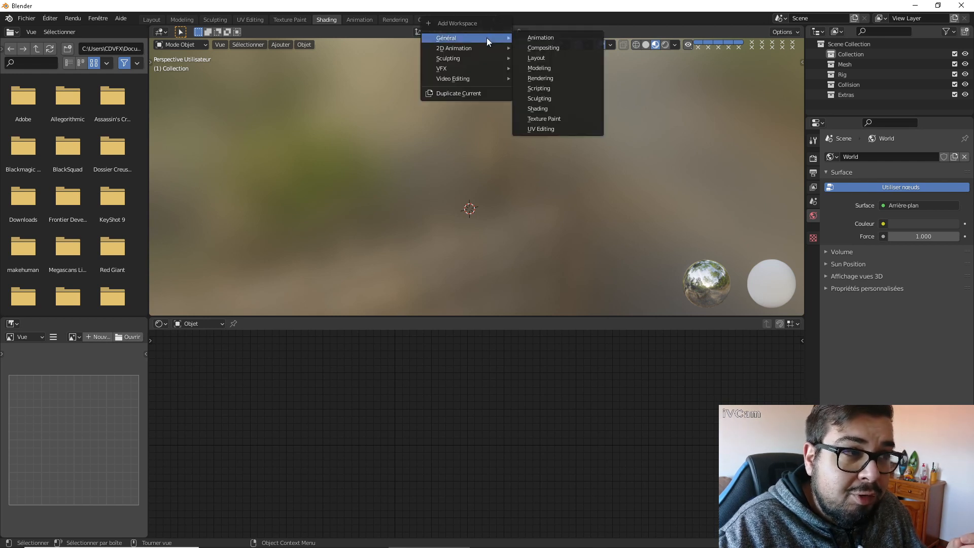
{"action": "left_click", "coordinate": [549, 109]}
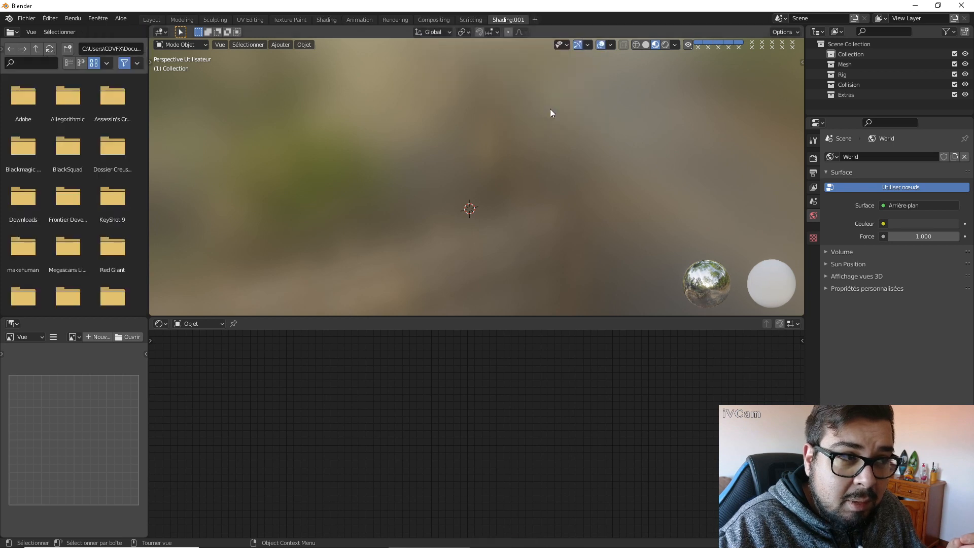
{"action": "double_click", "coordinate": [508, 19]}
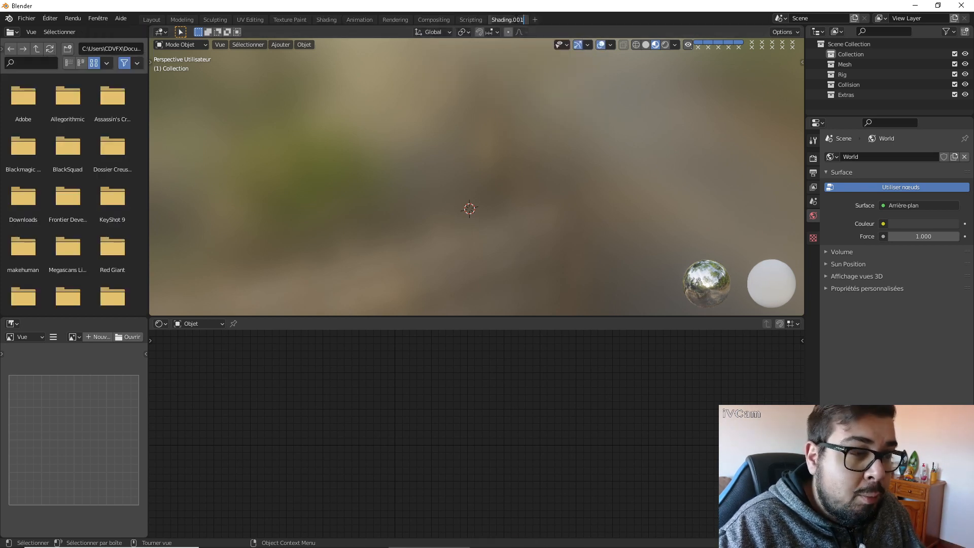
{"action": "type", "text": "MTT"}
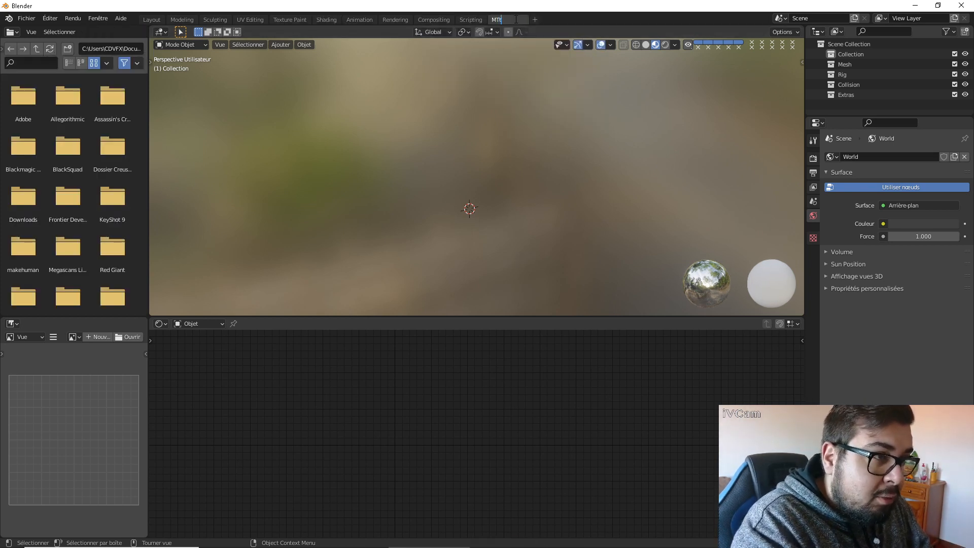
{"action": "type", "text": "ree"}
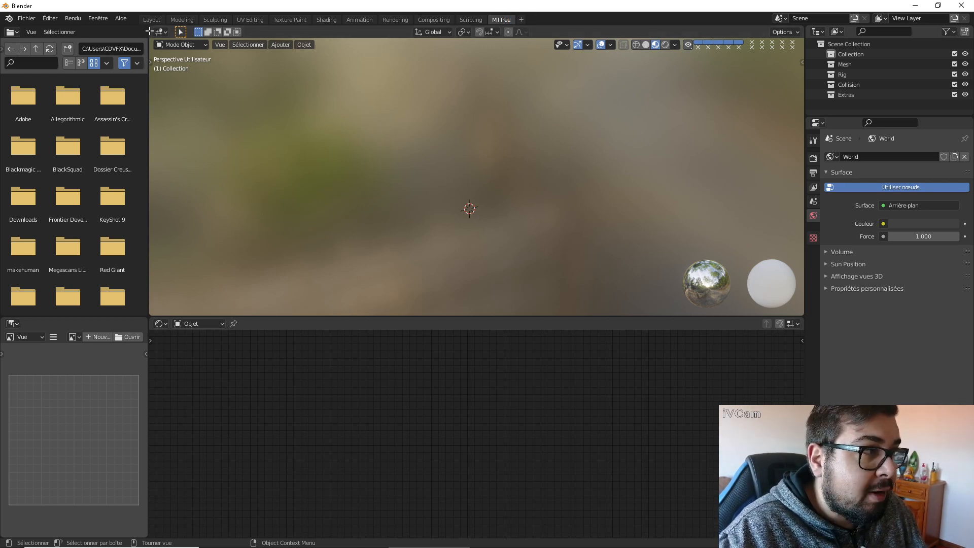
Step: Join the file browser area into the 3D viewport and the image editor area into the shader editor
{"action": "left_click_drag", "start_coordinate": [150, 31], "coordinate": [77, 55]}
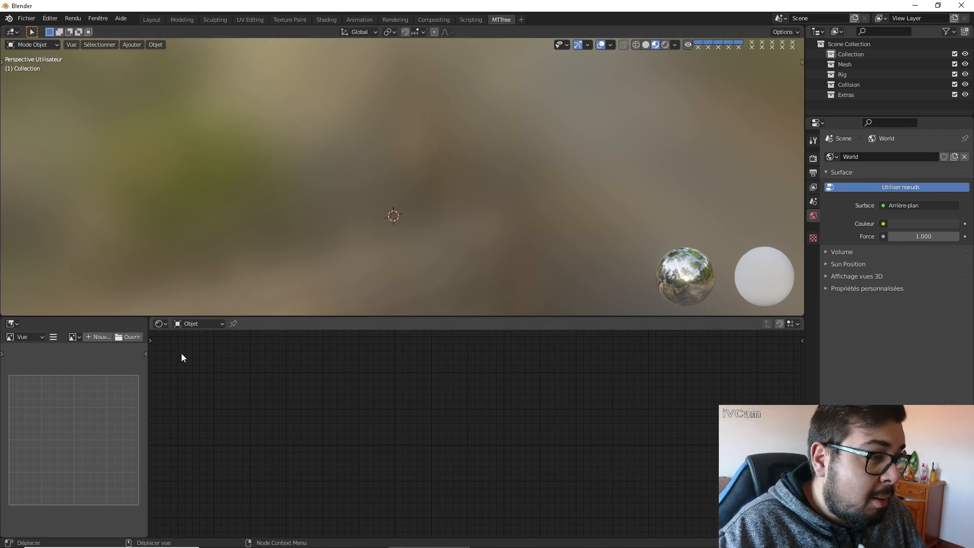
{"action": "left_click_drag", "start_coordinate": [150, 321], "coordinate": [124, 323]}
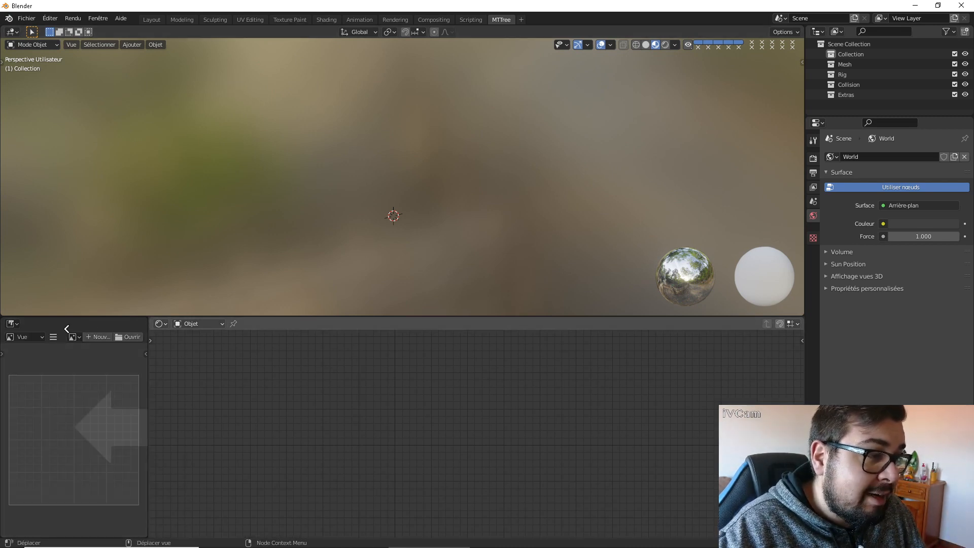
{"action": "left_click_drag", "start_coordinate": [67, 329], "coordinate": [70, 321]}
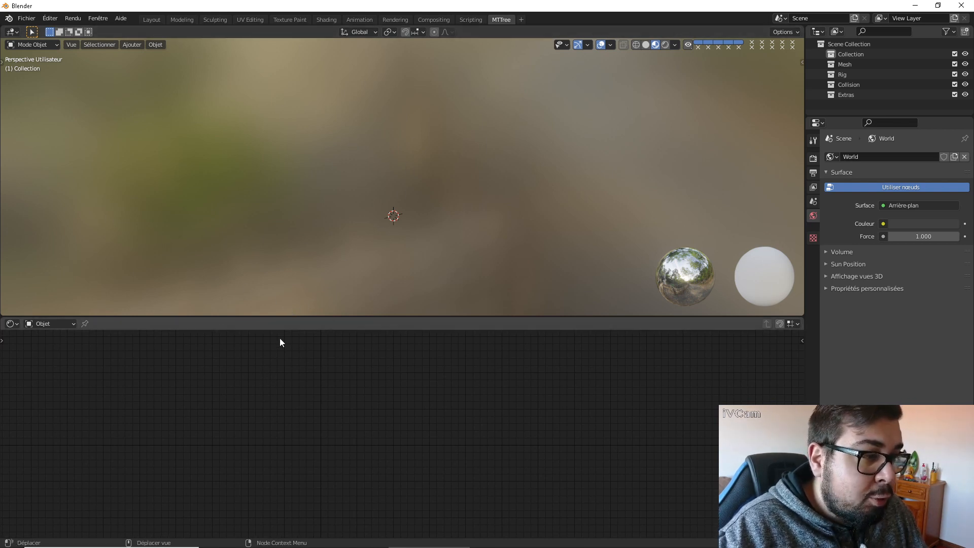
Step: Change the shader editor area to the Mtree Node Tree editor and set the 3D viewport to front view
{"action": "left_click", "coordinate": [13, 324]}
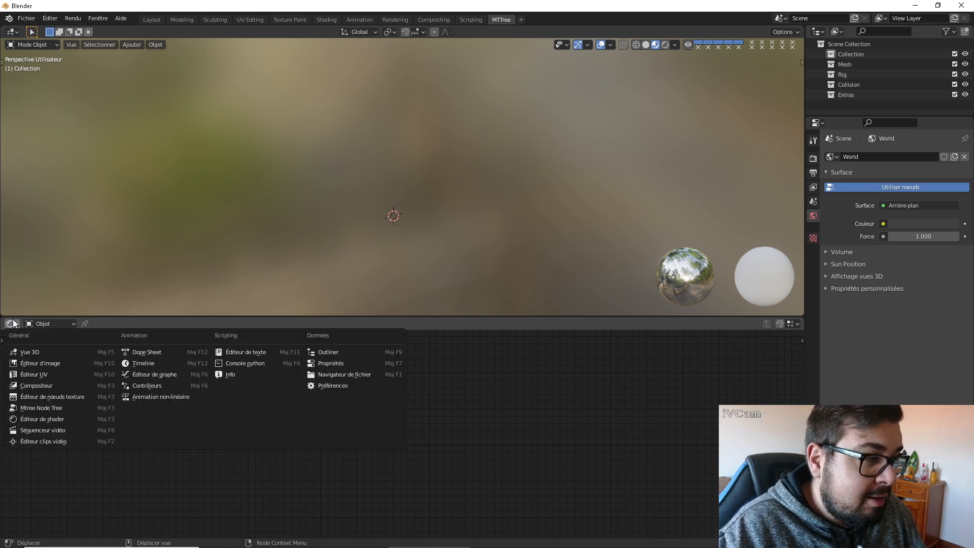
{"action": "left_click", "coordinate": [52, 408]}
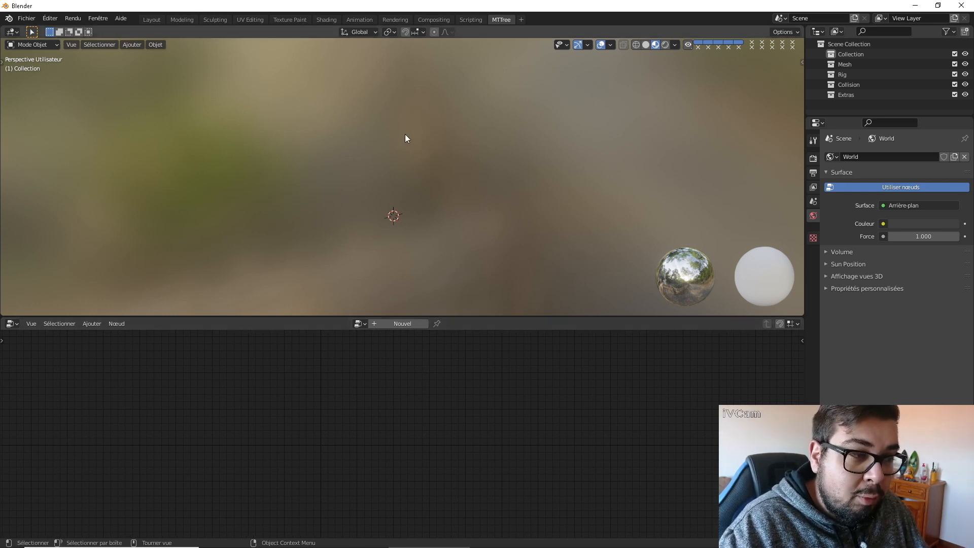
{"action": "key", "text": "KP_1"}
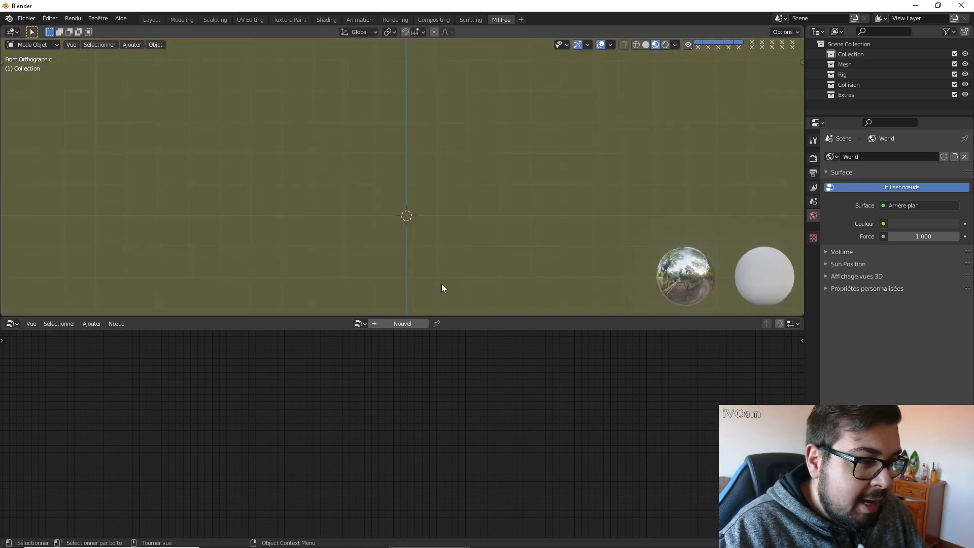
Step: Create a new Mtree node tree and name it Arbre_01
{"action": "left_click", "coordinate": [396, 323]}
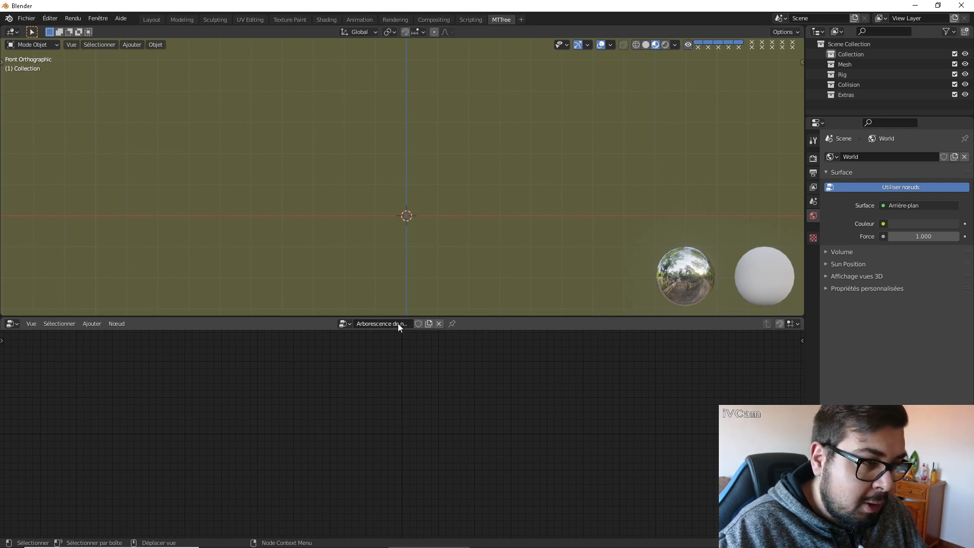
{"action": "left_click", "coordinate": [397, 323]}
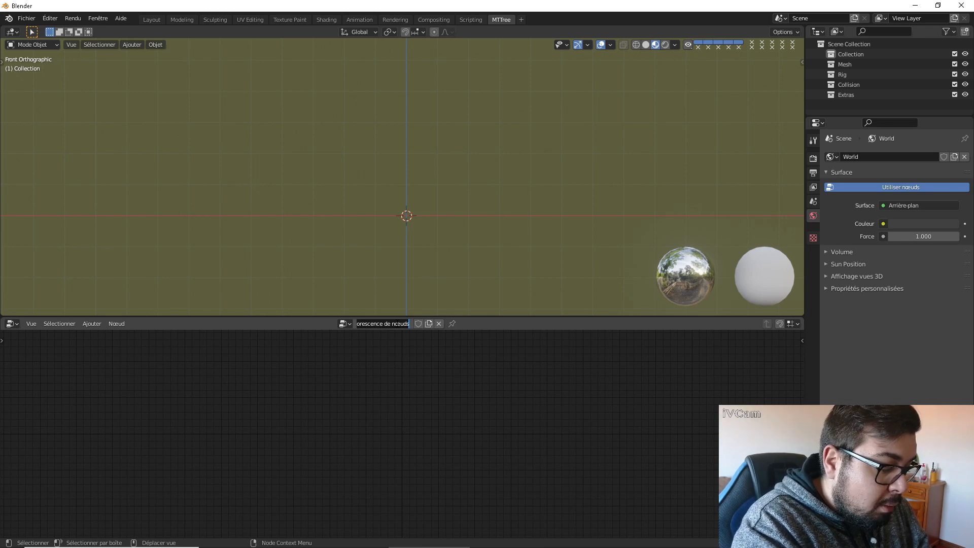
{"action": "type", "text": "Arbr"}
{"action": "type", "text": "e"}
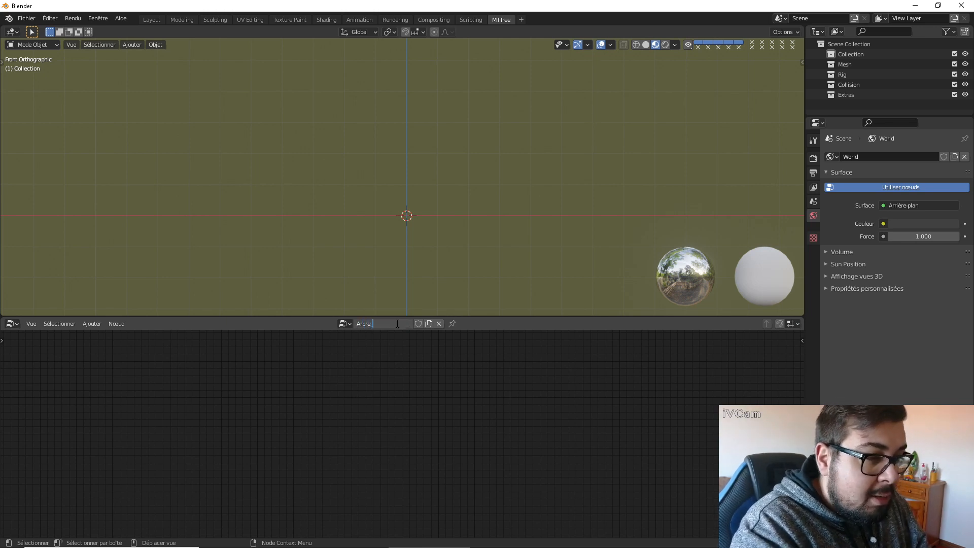
{"action": "type", "text": "_01"}
{"action": "key", "text": "Return"}
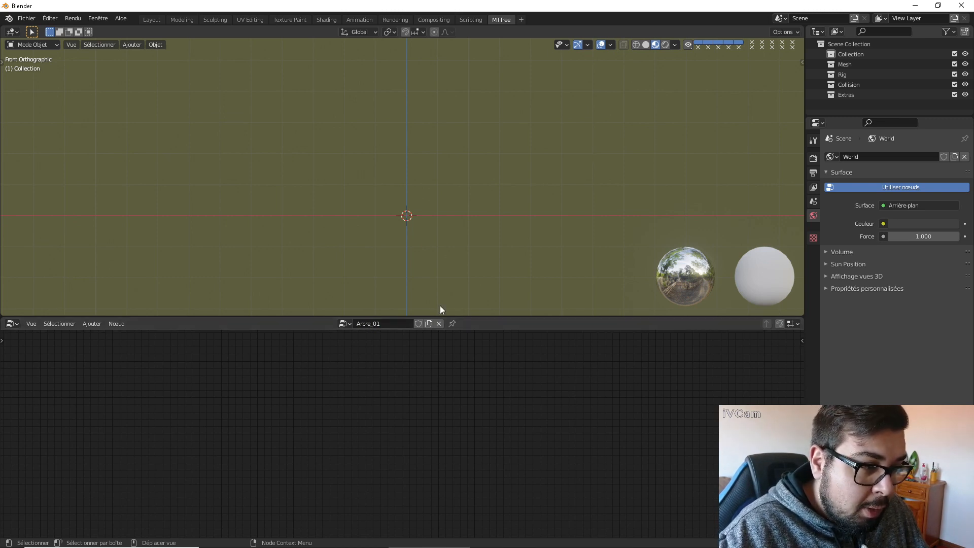
Step: Add a Trunk Node to the Arbre_01 node tree
{"action": "key", "text": "shift"}
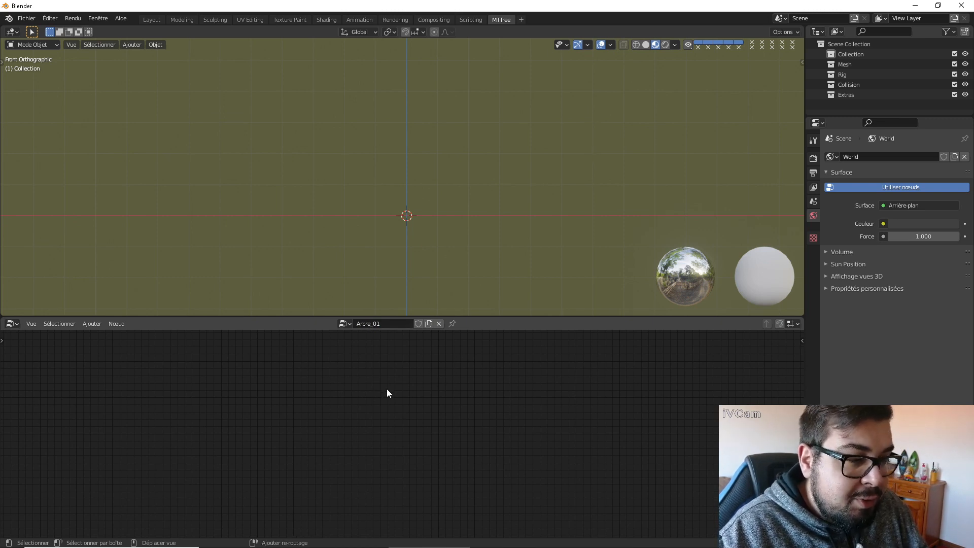
{"action": "key", "text": "shift+a"}
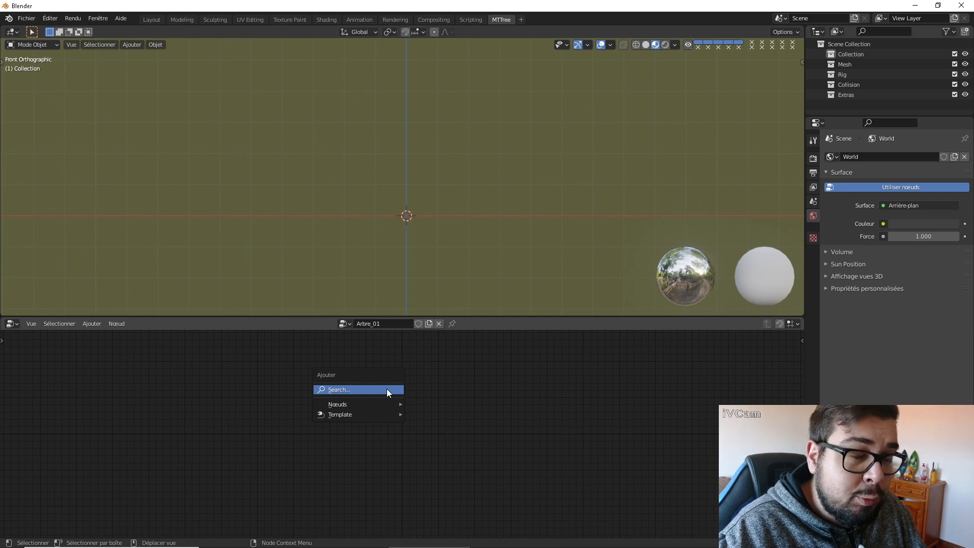
{"action": "mouse_move", "coordinate": [375, 400]}
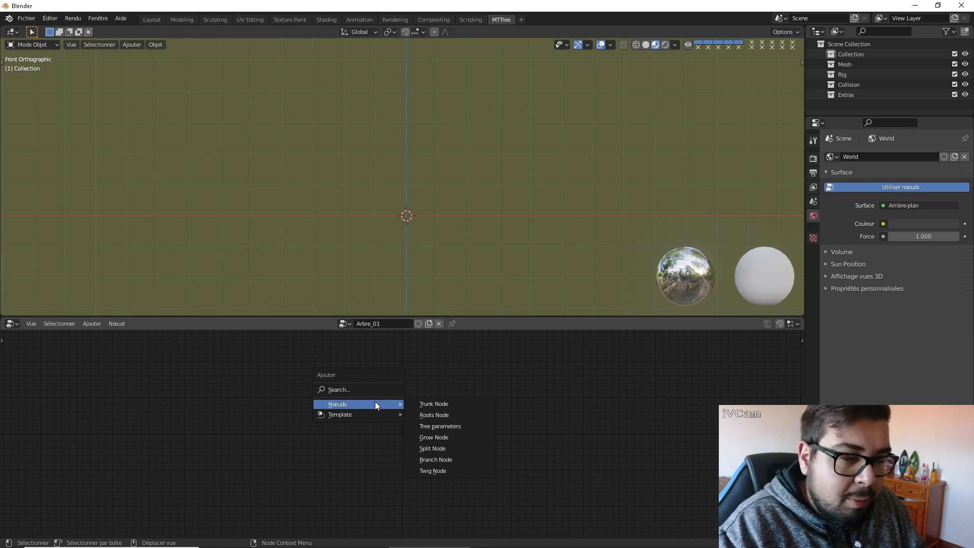
{"action": "left_click", "coordinate": [442, 403]}
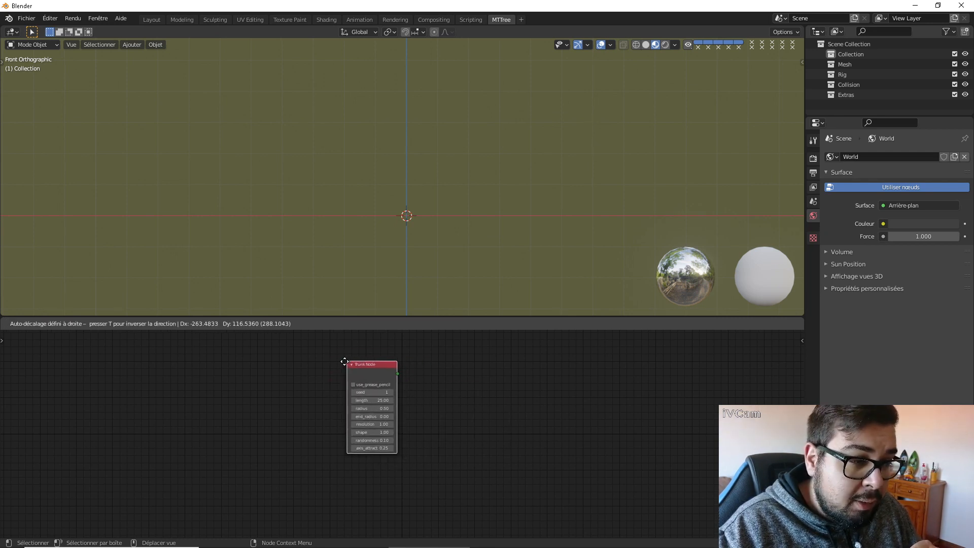
{"action": "left_click", "coordinate": [344, 364]}
Step: Enable the Trunk Node's use_grease_pencil option to view its settings, and disable it again
{"action": "scroll", "coordinate": [434, 411], "scroll_direction": "up", "scroll_amount": 2}
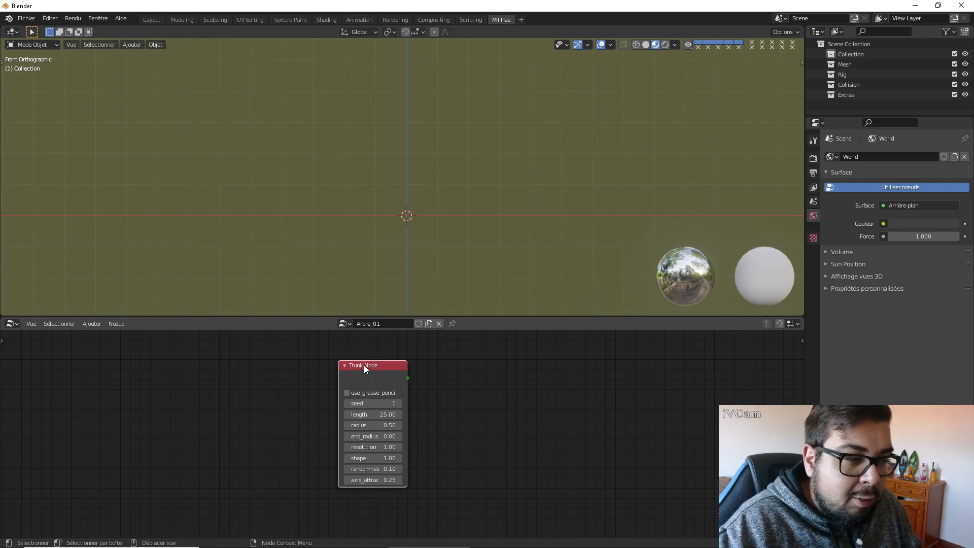
{"action": "scroll", "coordinate": [360, 369], "scroll_direction": "up", "scroll_amount": 1}
{"action": "left_click", "coordinate": [338, 385]}
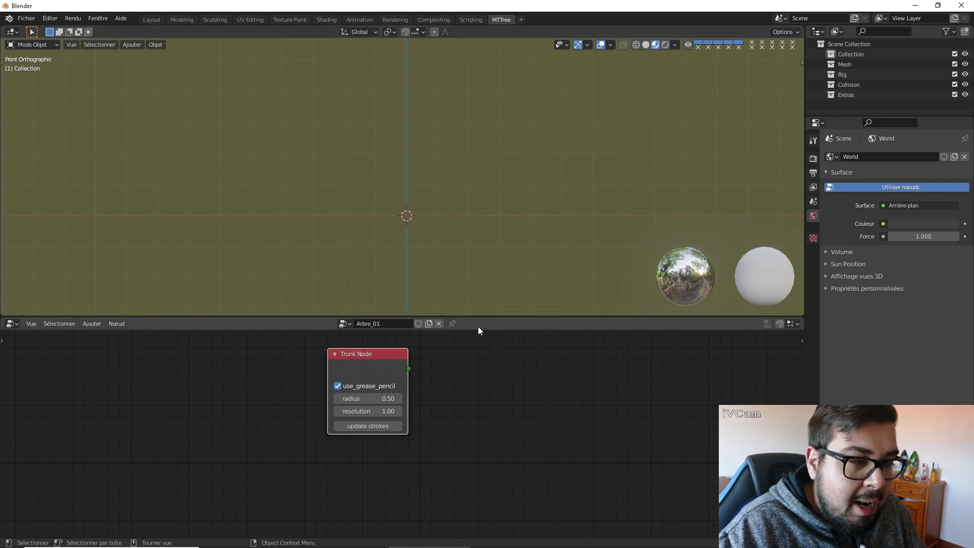
{"action": "left_click", "coordinate": [338, 386]}
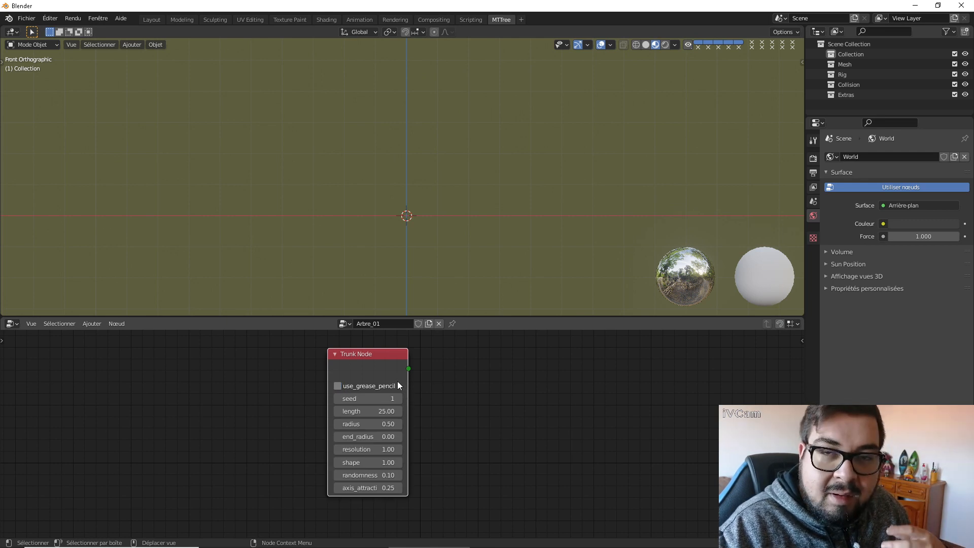
Step: Move the Trunk Node aside and add a Tree parameters node well to its right
{"action": "left_click_drag", "start_coordinate": [362, 360], "coordinate": [246, 362]}
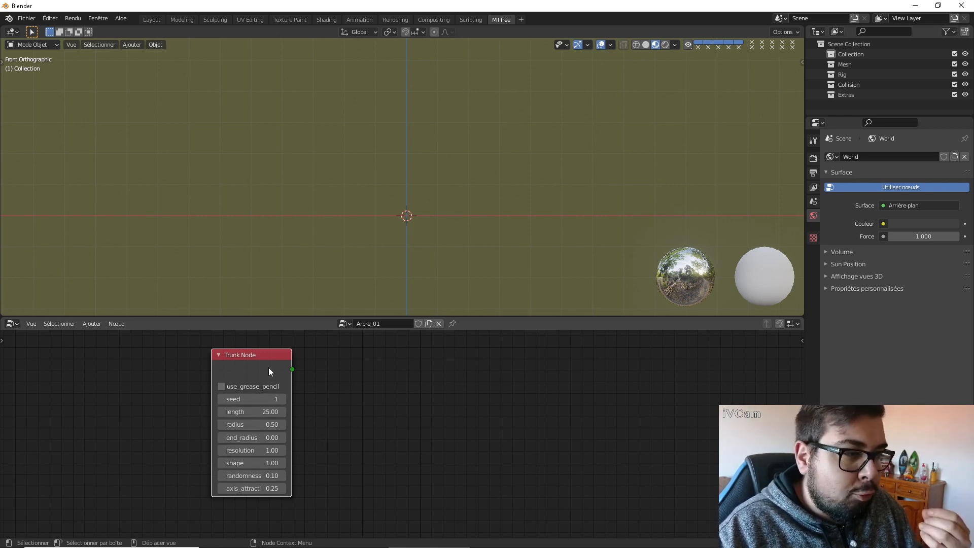
{"action": "left_click_drag", "start_coordinate": [269, 368], "coordinate": [277, 364]}
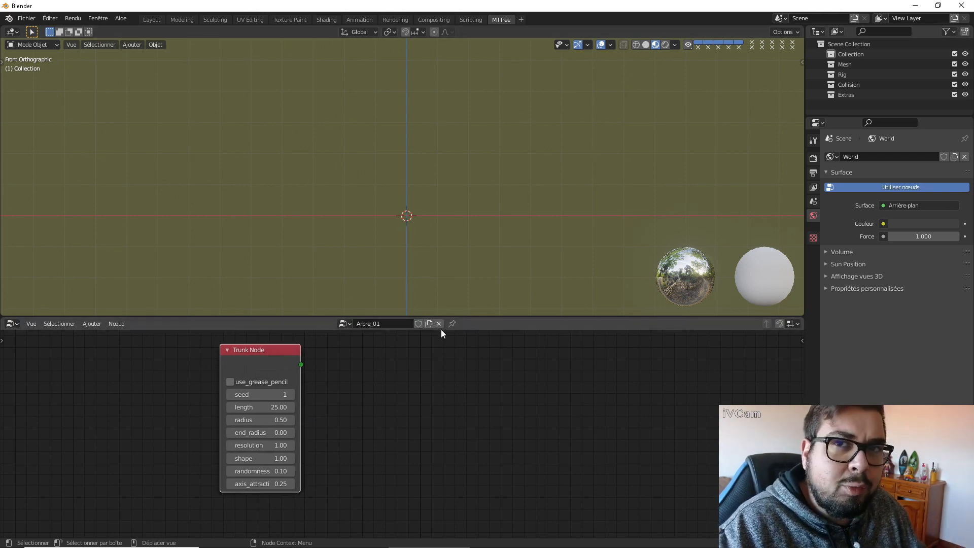
{"action": "scroll", "coordinate": [460, 369], "scroll_direction": "down", "scroll_amount": 2}
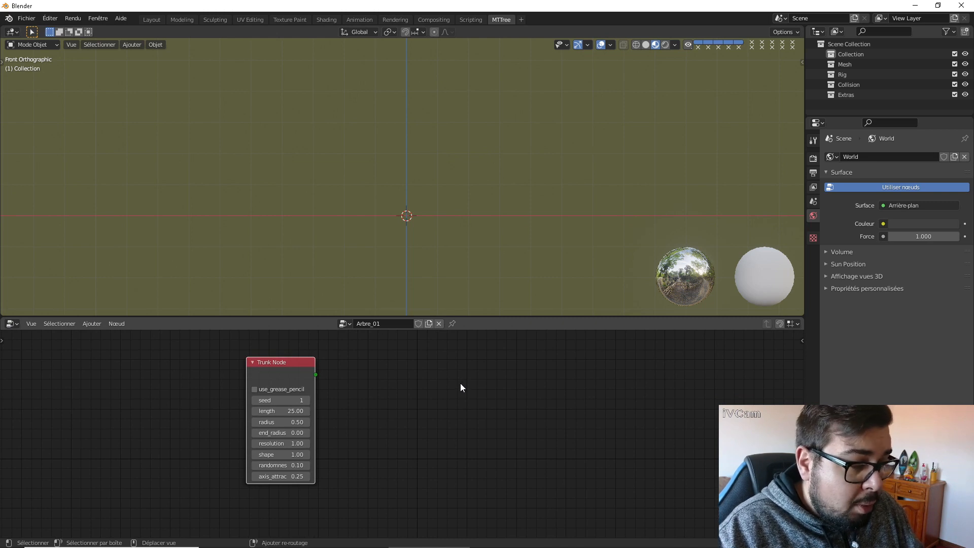
{"action": "key", "text": "shift+a"}
{"action": "mouse_move", "coordinate": [460, 385]}
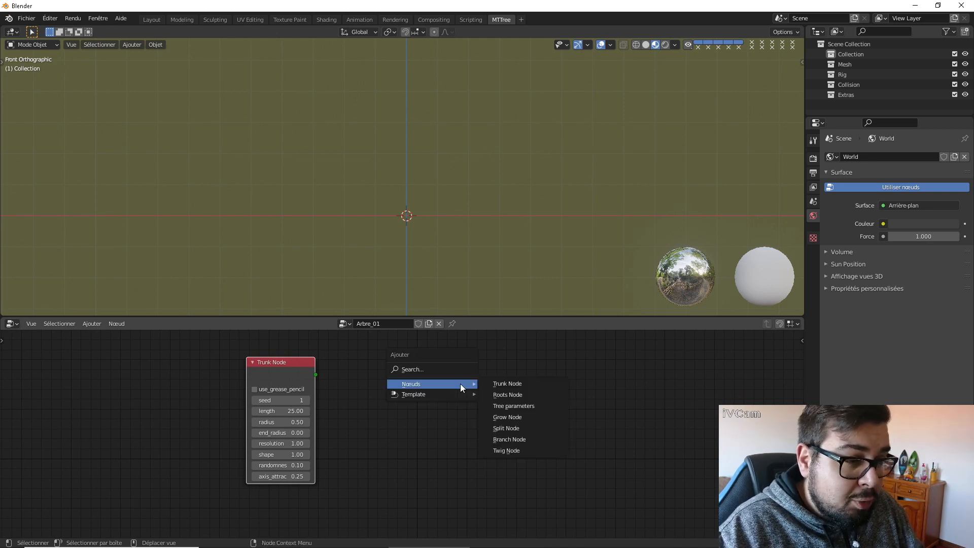
{"action": "left_click", "coordinate": [533, 404]}
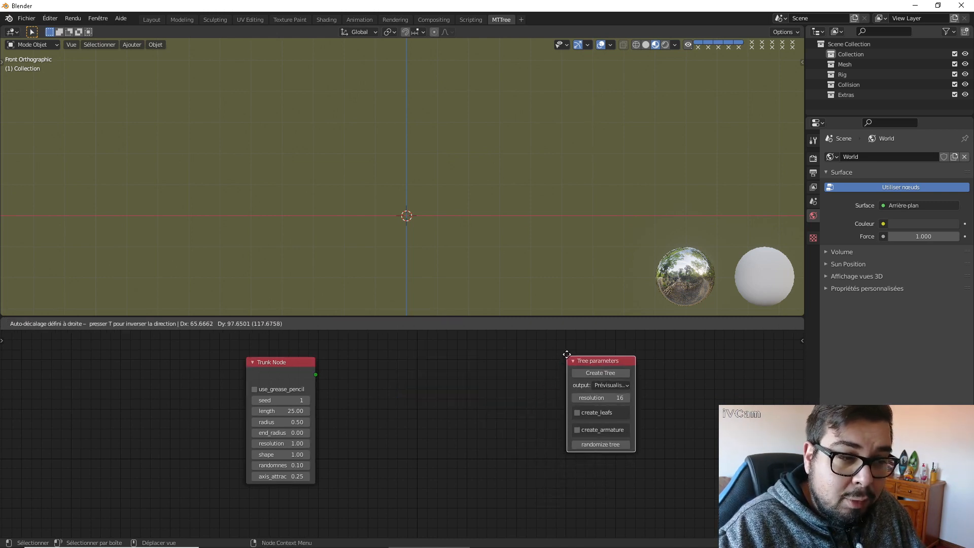
{"action": "left_click", "coordinate": [566, 351]}
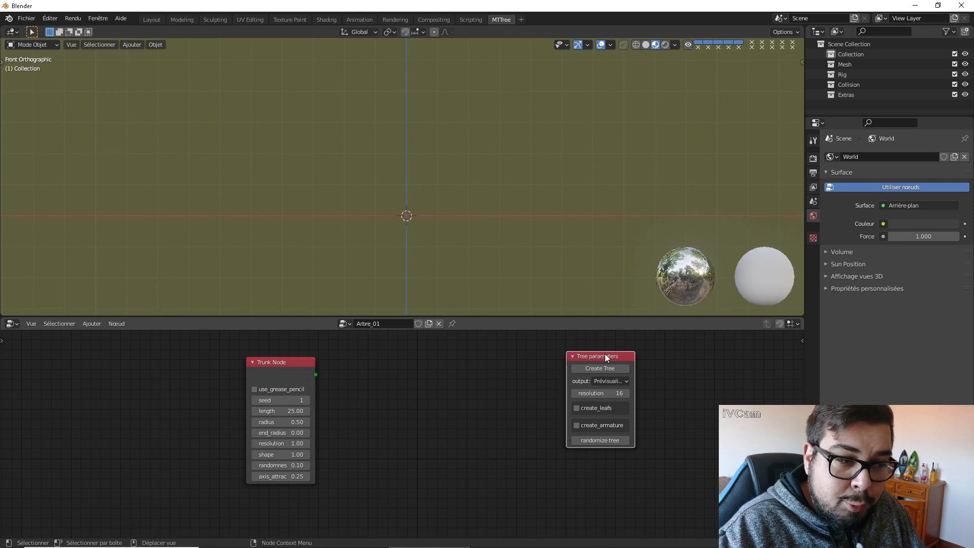
{"action": "left_click_drag", "start_coordinate": [604, 354], "coordinate": [616, 354]}
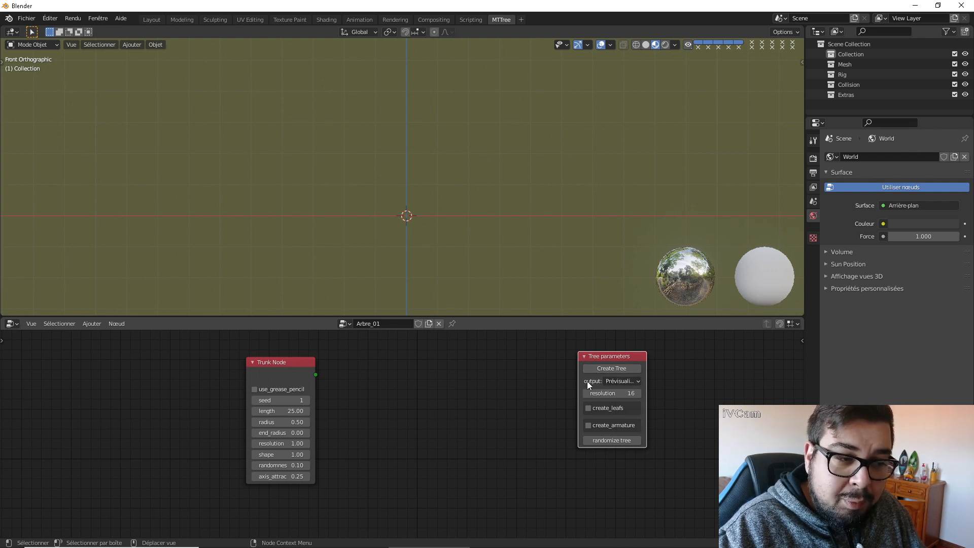
Step: Set the output of the Tree parameters node to Prévisualisation
{"action": "left_click", "coordinate": [620, 380]}
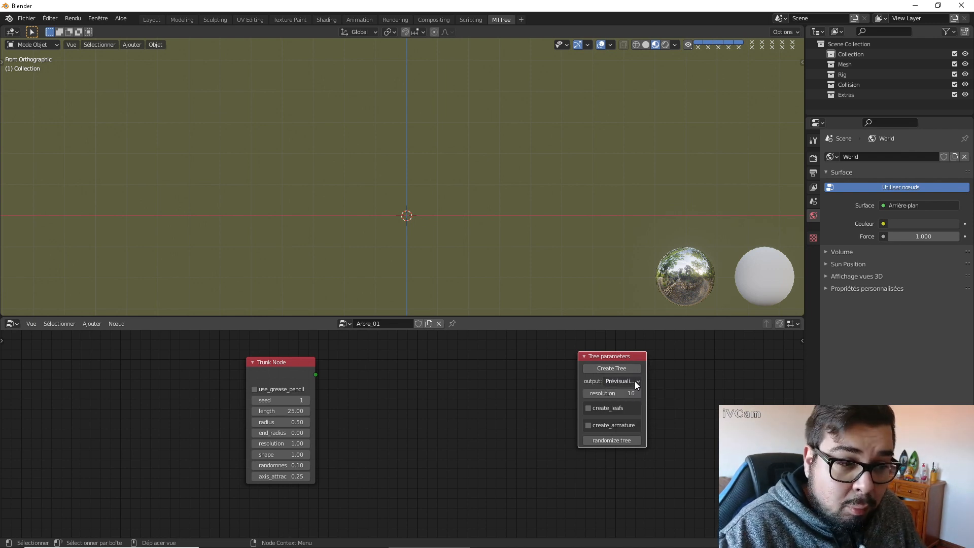
{"action": "left_click", "coordinate": [634, 381]}
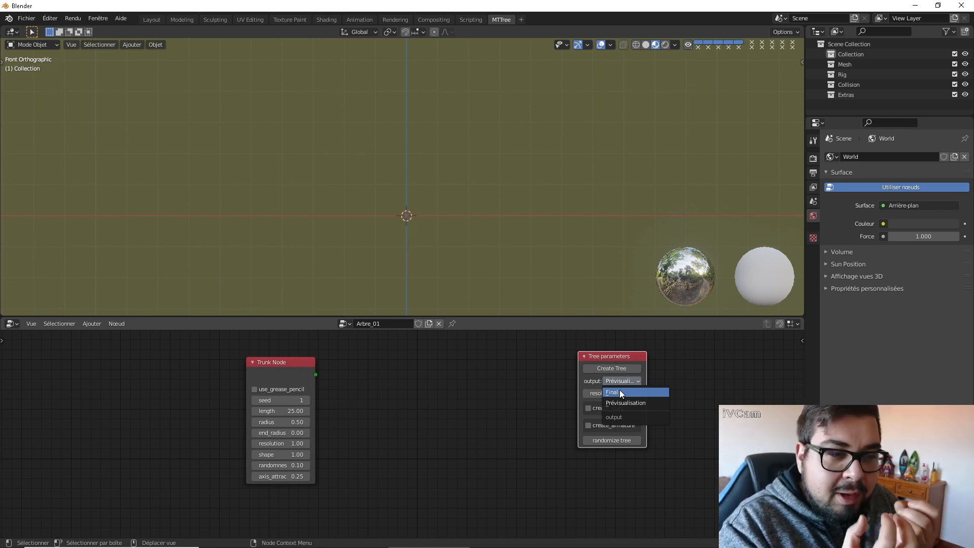
{"action": "left_click", "coordinate": [629, 403]}
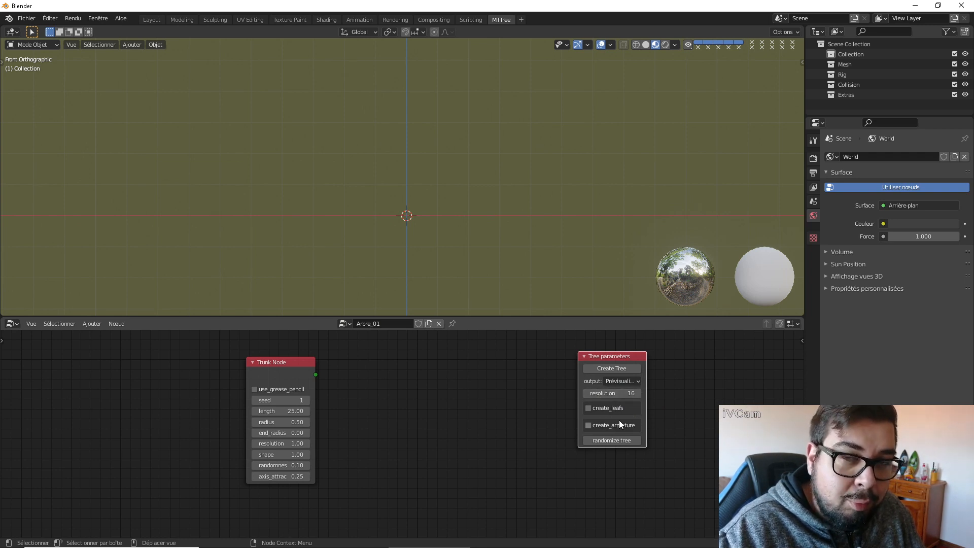
Step: Spread the Trunk Node and the Tree parameters node further apart to leave room between them
{"action": "left_click_drag", "start_coordinate": [605, 358], "coordinate": [716, 359]}
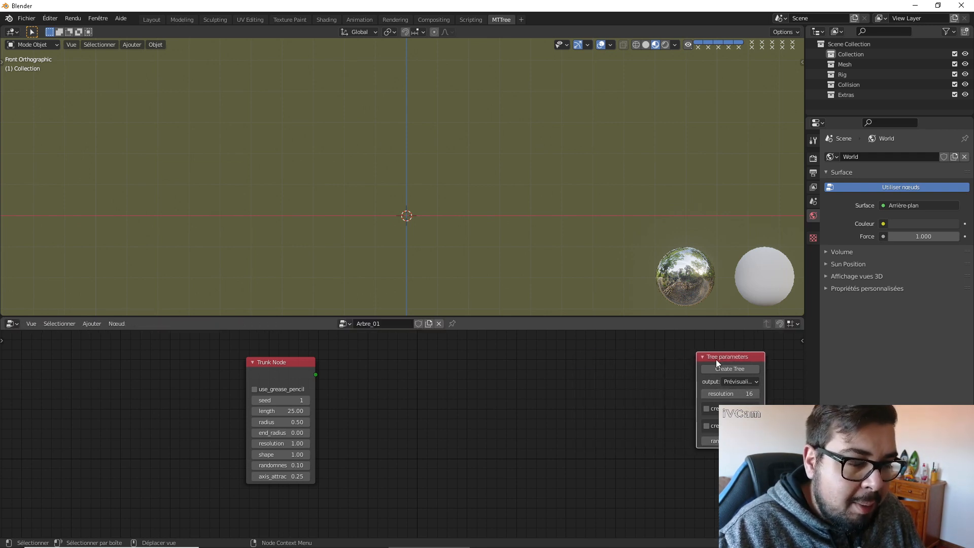
{"action": "left_click_drag", "start_coordinate": [284, 362], "coordinate": [262, 357]}
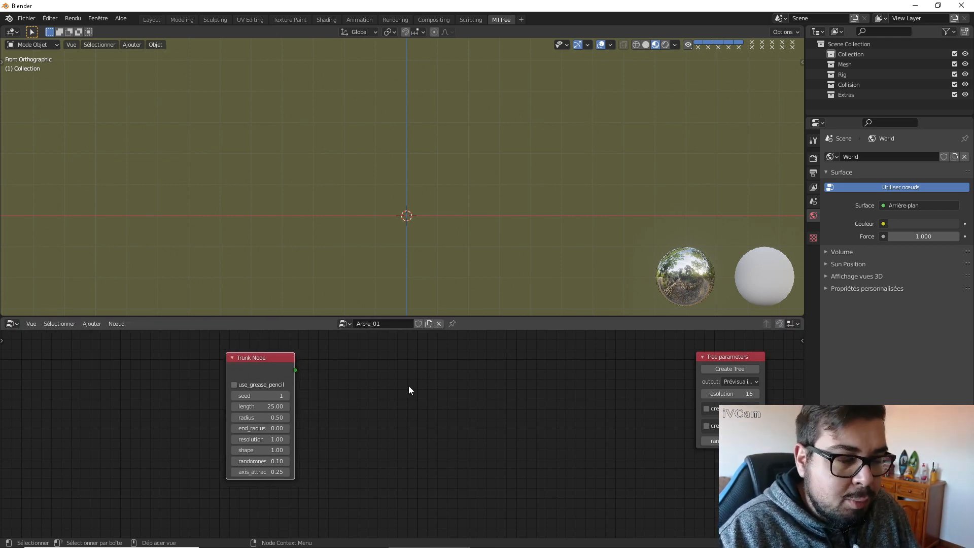
{"action": "left_click_drag", "start_coordinate": [720, 355], "coordinate": [665, 351]}
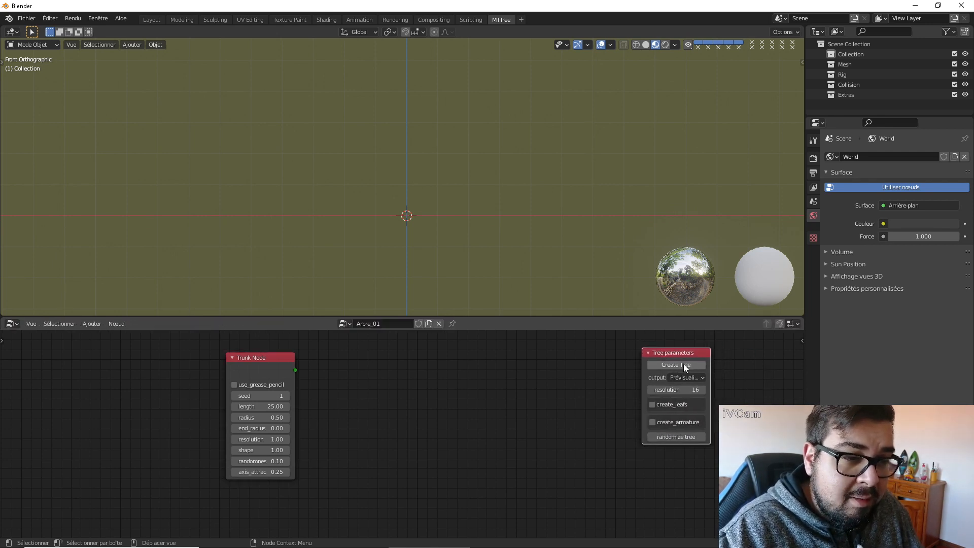
Step: Create the tree from the Tree parameters node
{"action": "left_click", "coordinate": [683, 363]}
{"action": "scroll", "coordinate": [477, 203], "scroll_direction": "down", "scroll_amount": 3}
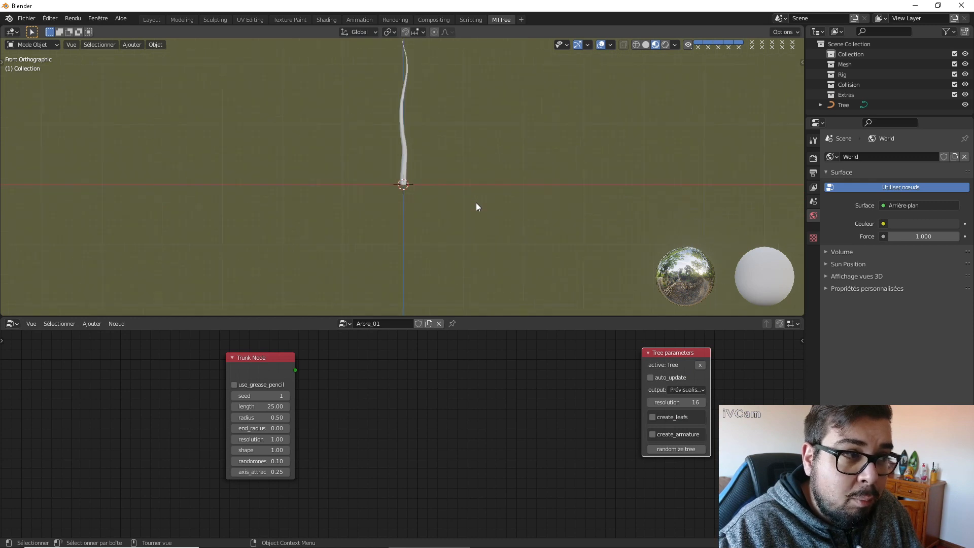
{"action": "middle_click_drag", "start_coordinate": [449, 148], "coordinate": [458, 224], "text": "shift"}
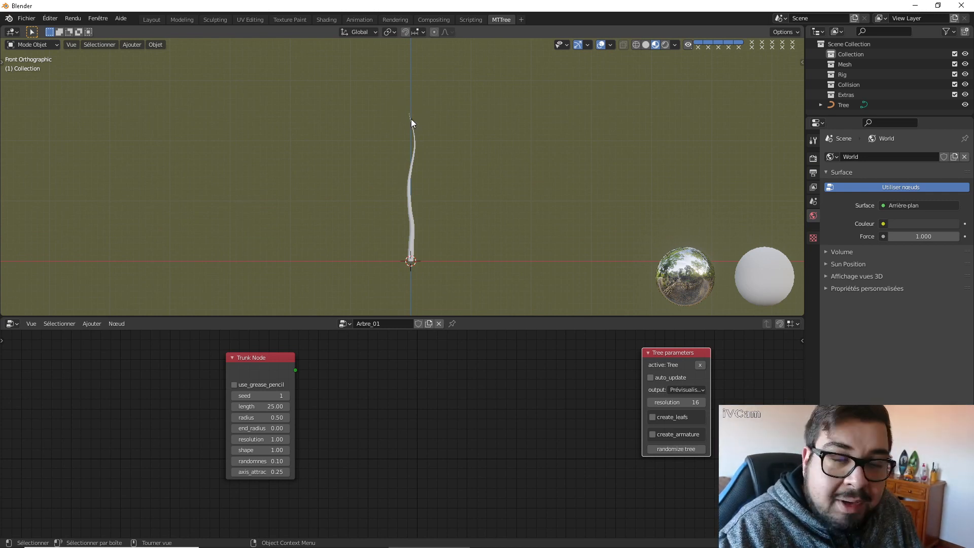
Step: Select the generated trunk in the 3D viewport and display its transform values and dimensions
{"action": "scroll", "coordinate": [292, 361], "scroll_direction": "up", "scroll_amount": 1}
{"action": "scroll", "coordinate": [294, 359], "scroll_direction": "down", "scroll_amount": 1}
{"action": "scroll", "coordinate": [333, 392], "scroll_direction": "down", "scroll_amount": 1}
{"action": "scroll", "coordinate": [294, 374], "scroll_direction": "up", "scroll_amount": 4}
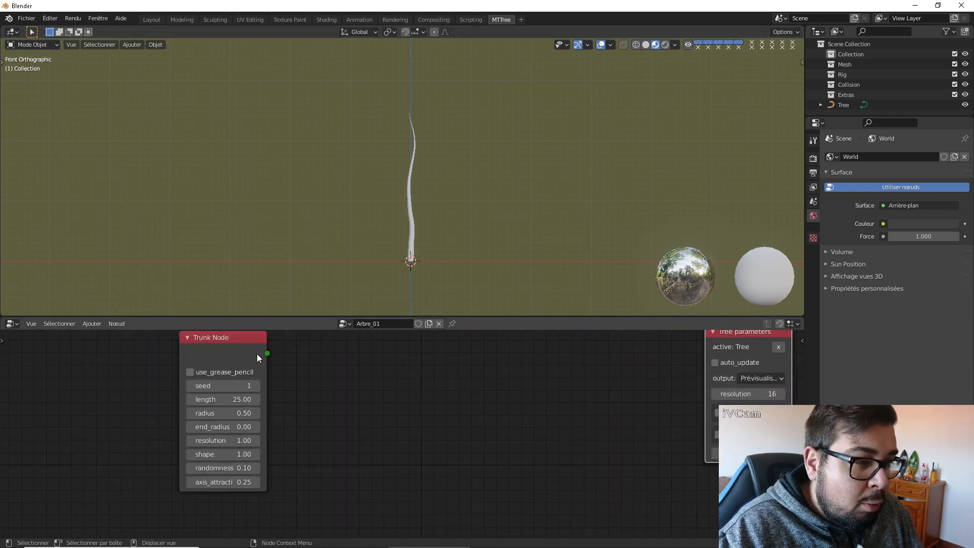
{"action": "left_click", "coordinate": [414, 226]}
{"action": "key", "text": "n"}
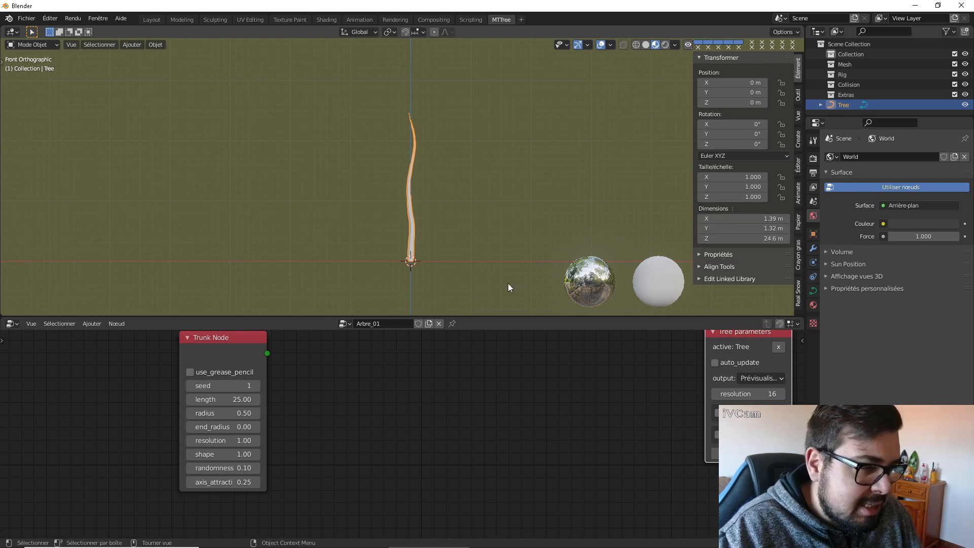
Step: Set the trunk length to 2 in the Trunk Node and update the tree
{"action": "left_click", "coordinate": [236, 399]}
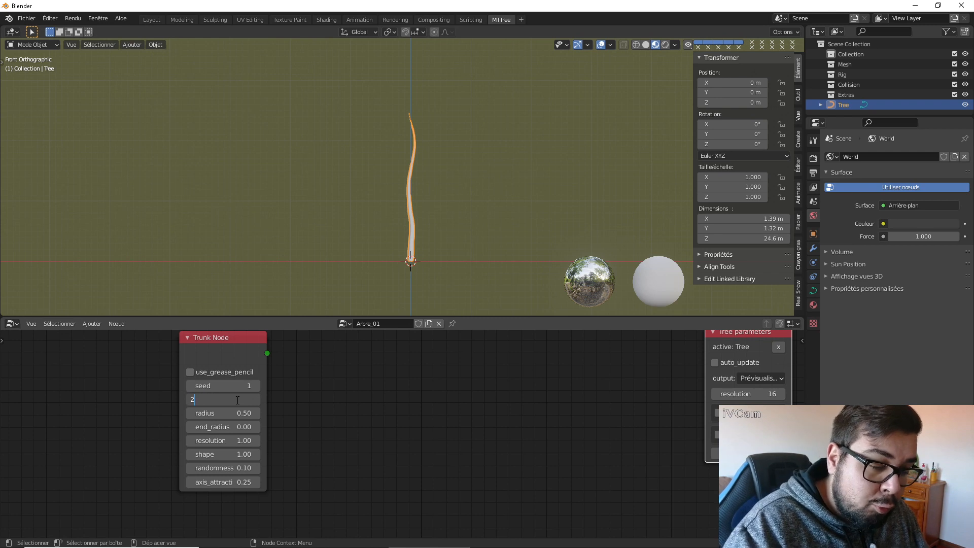
{"action": "key", "text": "Return"}
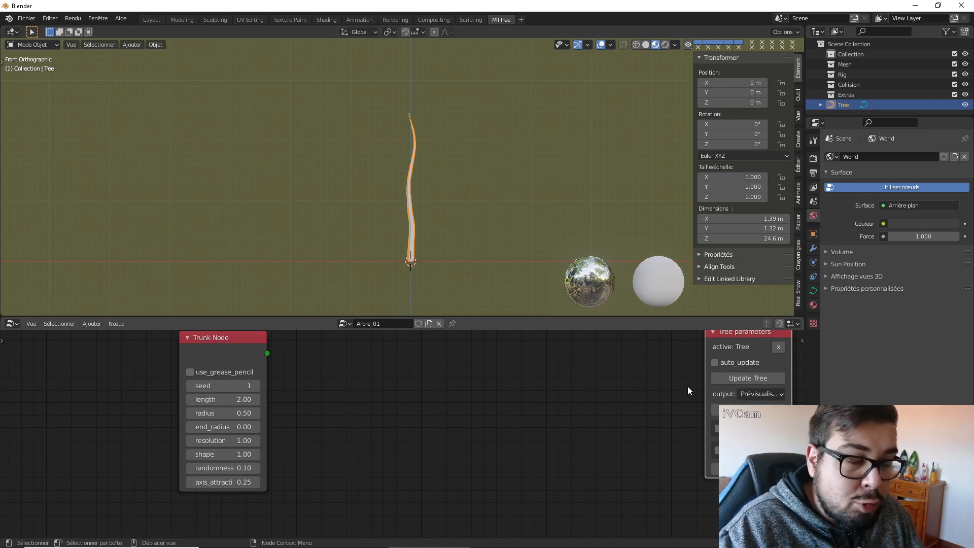
{"action": "left_click", "coordinate": [754, 378]}
{"action": "scroll", "coordinate": [428, 268], "scroll_direction": "up", "scroll_amount": 4}
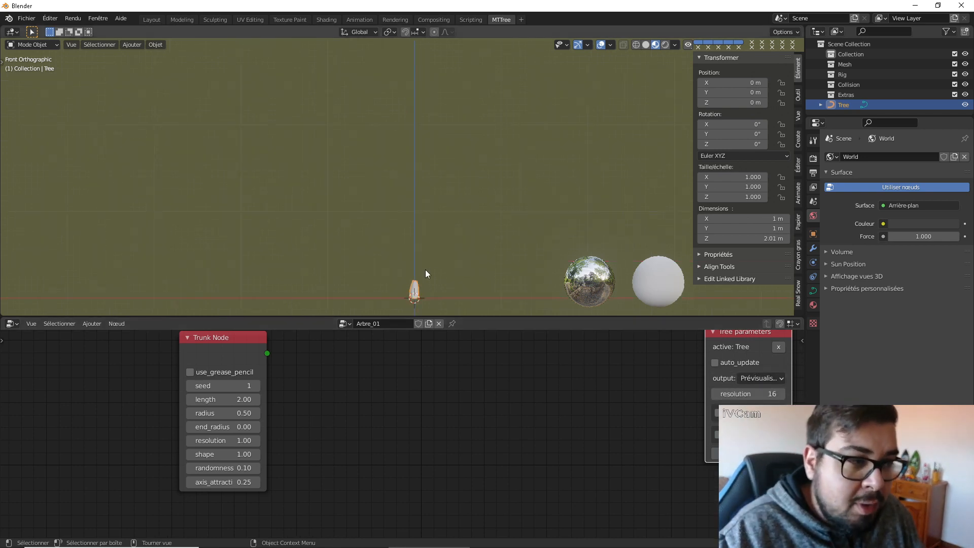
{"action": "middle_click_drag", "start_coordinate": [447, 277], "coordinate": [424, 144], "text": "shift"}
{"action": "scroll", "coordinate": [420, 192], "scroll_direction": "up", "scroll_amount": 4}
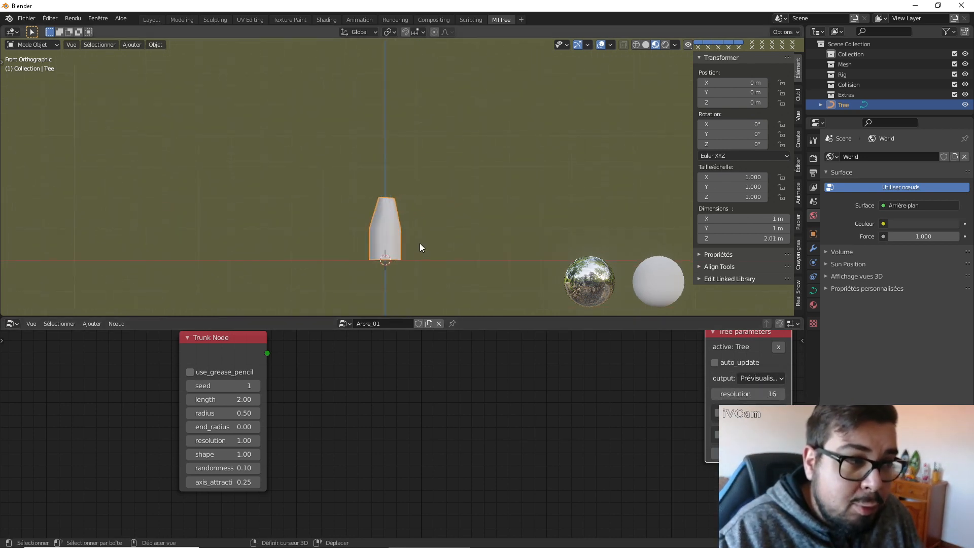
{"action": "middle_click_drag", "start_coordinate": [420, 247], "coordinate": [427, 203], "text": "shift"}
{"action": "scroll", "coordinate": [428, 203], "scroll_direction": "up", "scroll_amount": 3}
{"action": "scroll", "coordinate": [386, 148], "scroll_direction": "down", "scroll_amount": 1}
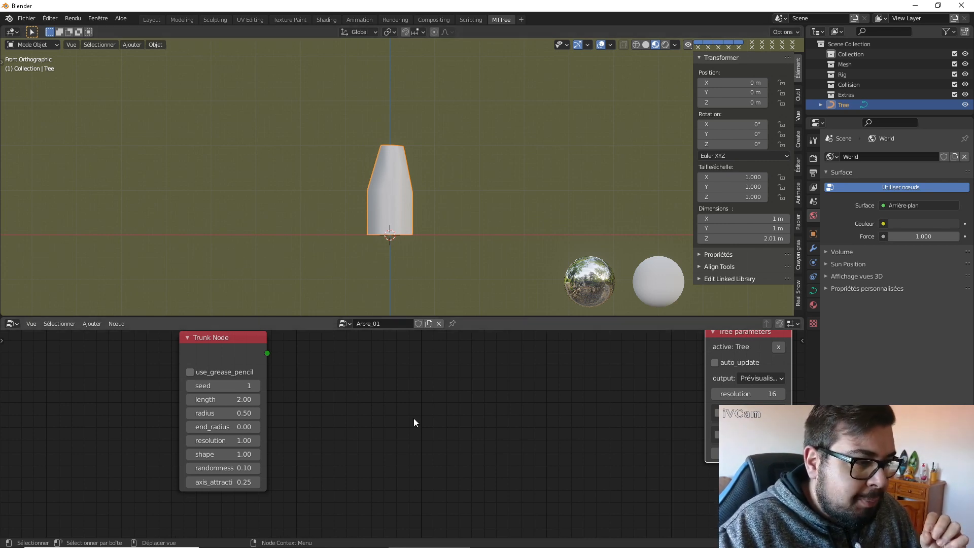
Step: Set the trunk length to 25 in the Trunk Node and update the tree
{"action": "left_click", "coordinate": [243, 400]}
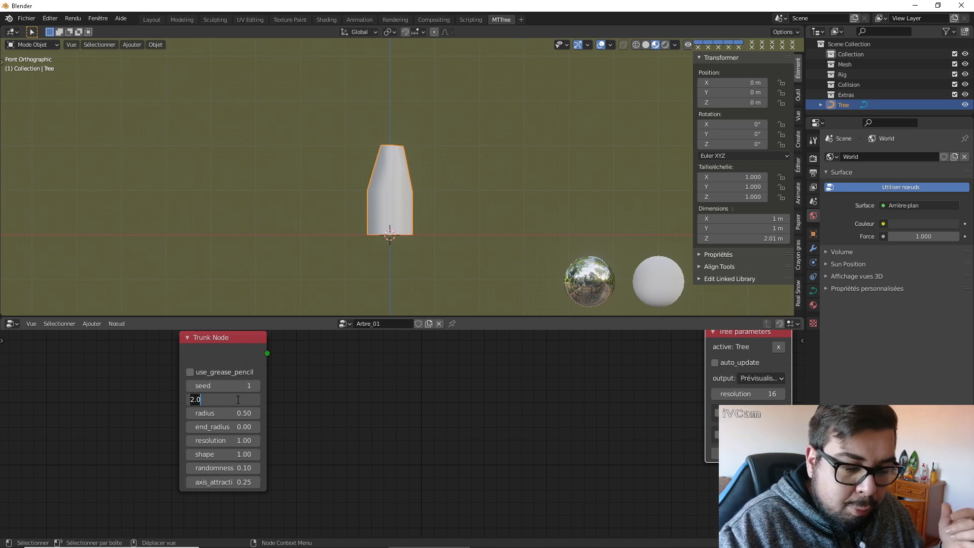
{"action": "key", "text": "Return"}
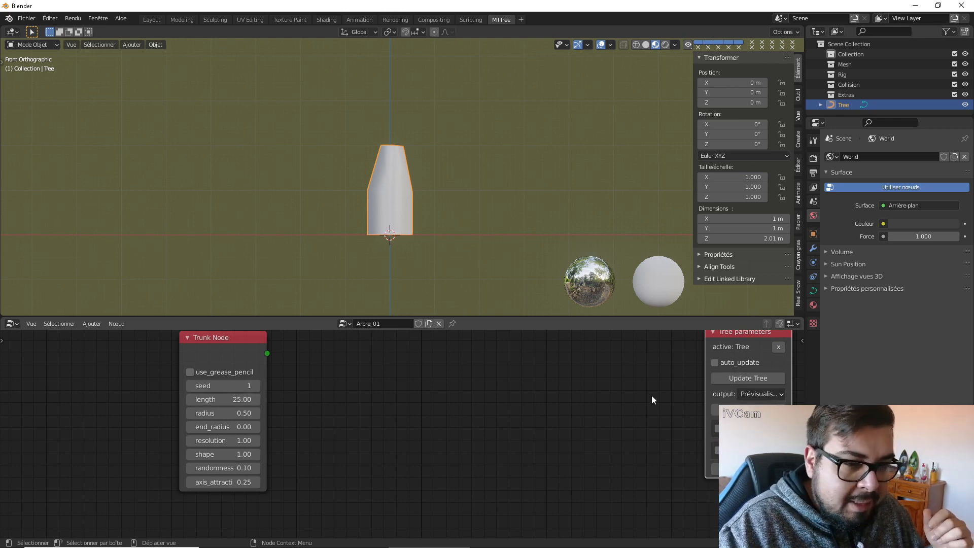
{"action": "left_click", "coordinate": [748, 378]}
{"action": "scroll", "coordinate": [364, 103], "scroll_direction": "down", "scroll_amount": 6}
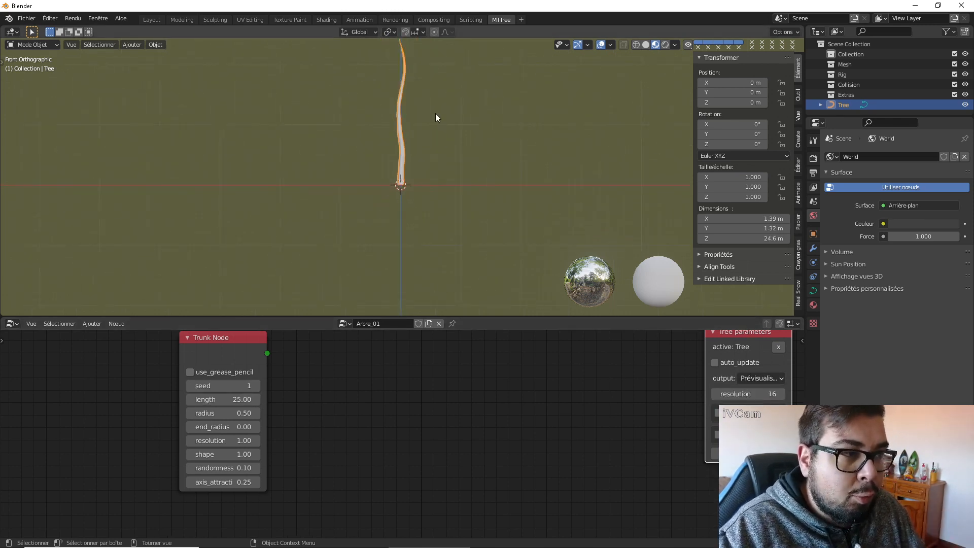
{"action": "middle_click_drag", "start_coordinate": [435, 116], "coordinate": [433, 158], "text": "shift"}
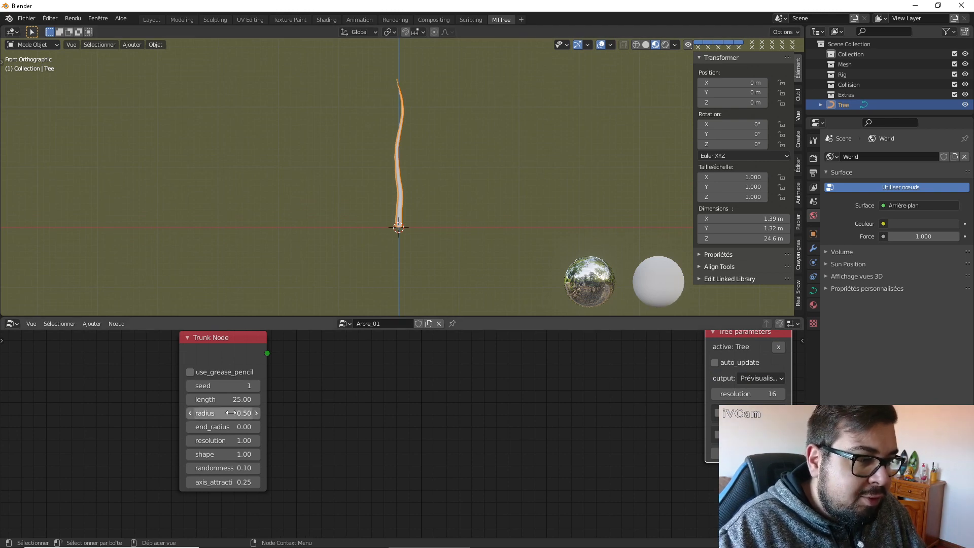
Step: Lower the trunk radius to 0.001 in the Trunk Node and update the tree
{"action": "left_click_drag", "start_coordinate": [246, 413], "coordinate": [218, 412]}
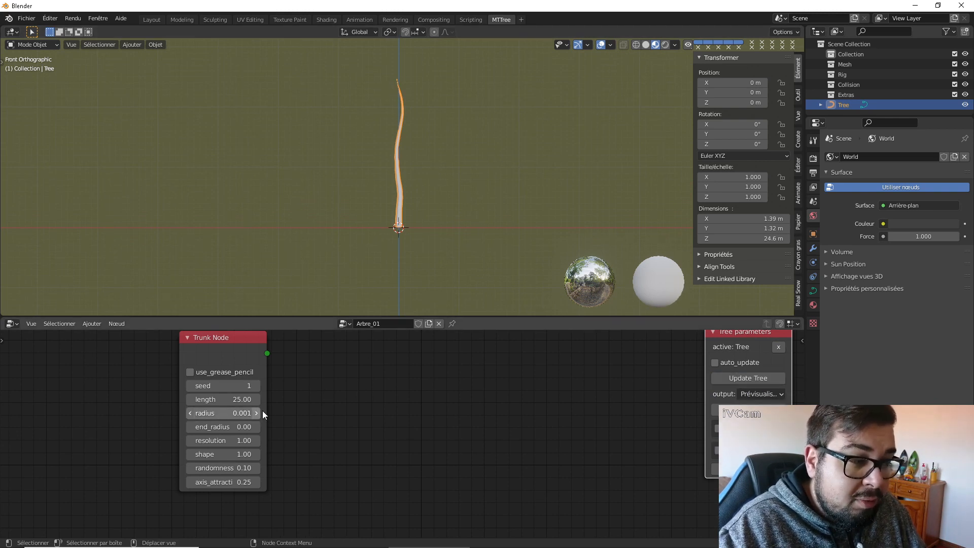
{"action": "left_click", "coordinate": [758, 379]}
{"action": "middle_click_drag", "start_coordinate": [442, 195], "coordinate": [448, 89], "text": "shift"}
{"action": "middle_click_drag", "start_coordinate": [420, 248], "coordinate": [426, 199], "text": "shift"}
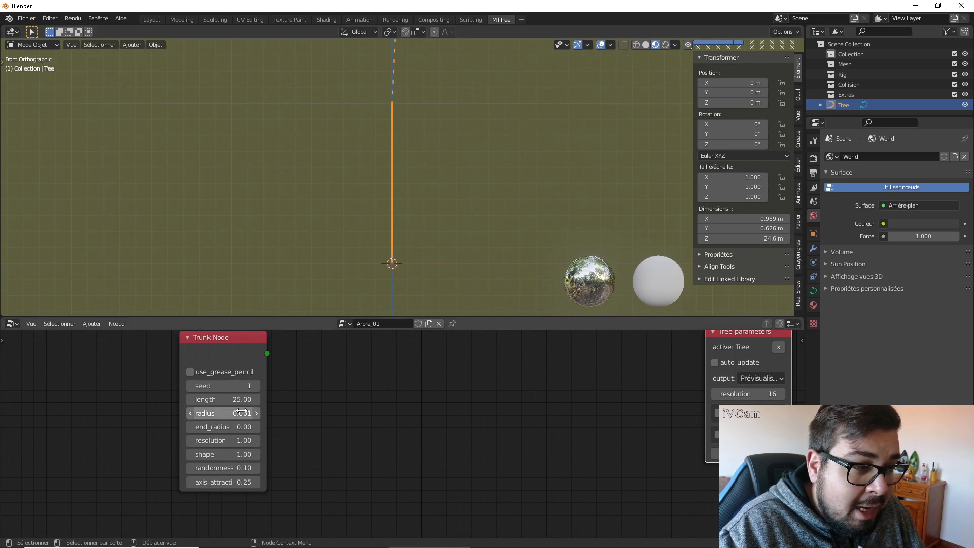
Step: Examine the thinned trunk closely in the 3D viewport, from its base at the origin up along its height
{"action": "scroll", "coordinate": [439, 239], "scroll_direction": "up", "scroll_amount": 3}
{"action": "middle_click_drag", "start_coordinate": [439, 239], "coordinate": [453, 142], "text": "shift"}
{"action": "scroll", "coordinate": [415, 226], "scroll_direction": "up", "scroll_amount": 5}
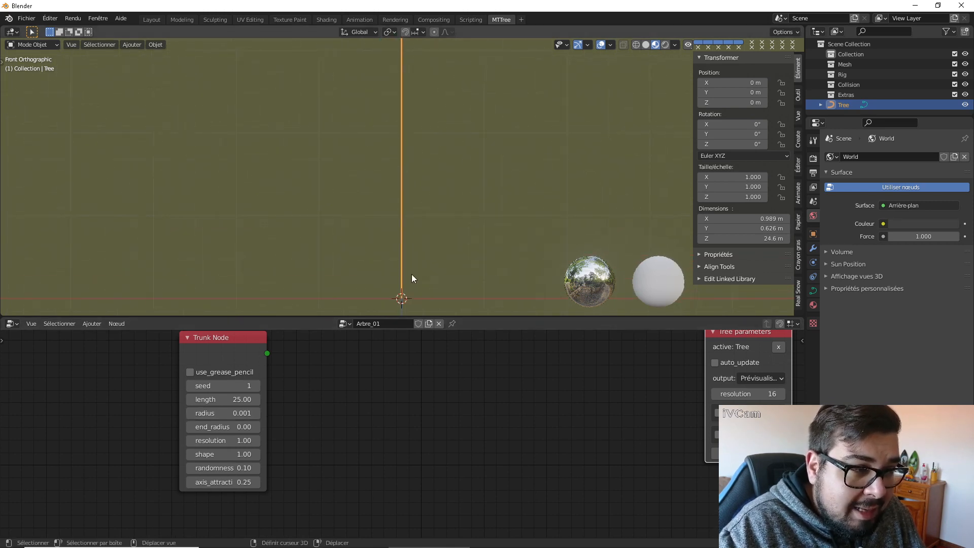
{"action": "middle_click_drag", "start_coordinate": [411, 273], "coordinate": [421, 188], "text": "shift"}
{"action": "scroll", "coordinate": [424, 238], "scroll_direction": "up", "scroll_amount": 5}
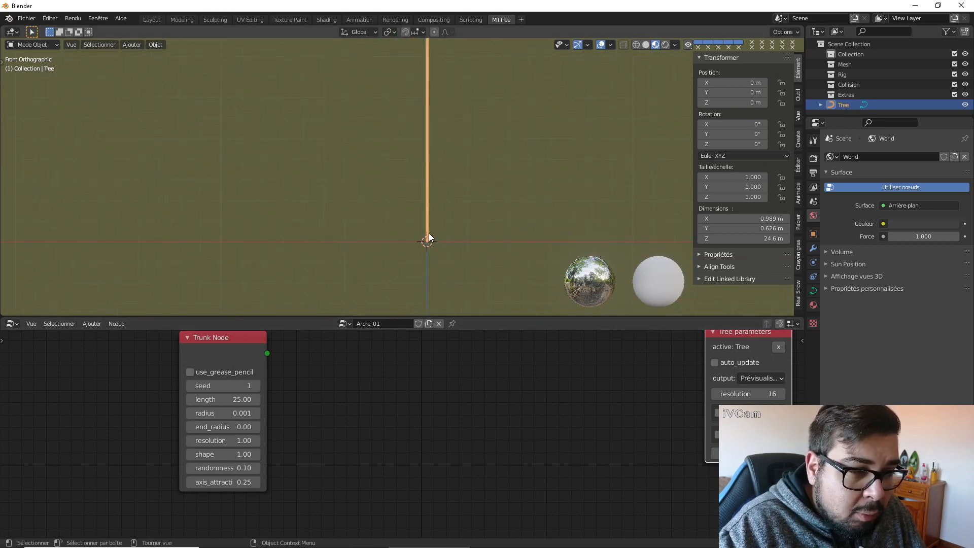
{"action": "scroll", "coordinate": [431, 234], "scroll_direction": "up", "scroll_amount": 5}
{"action": "scroll", "coordinate": [435, 232], "scroll_direction": "down", "scroll_amount": 11}
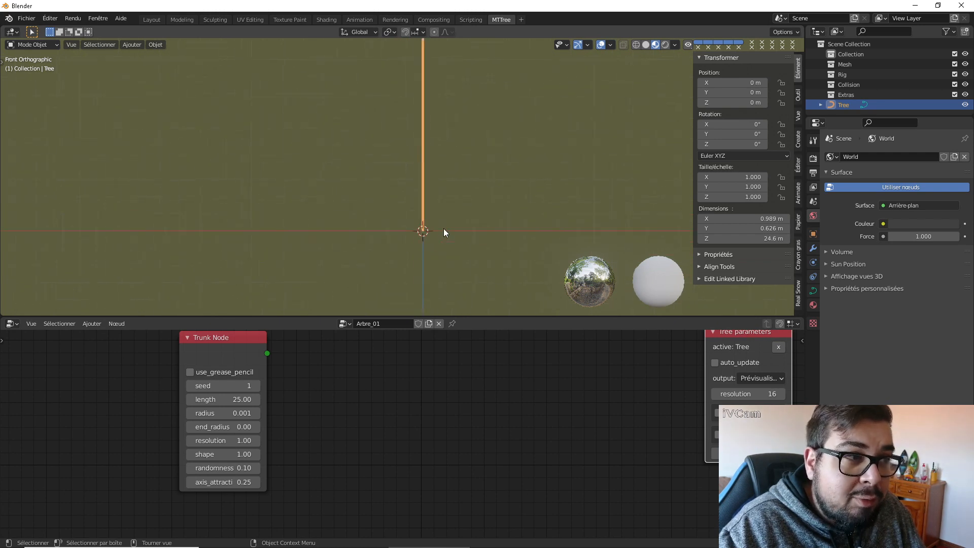
{"action": "middle_click_drag", "start_coordinate": [424, 132], "coordinate": [419, 255], "text": "shift"}
{"action": "scroll", "coordinate": [430, 227], "scroll_direction": "down", "scroll_amount": 4}
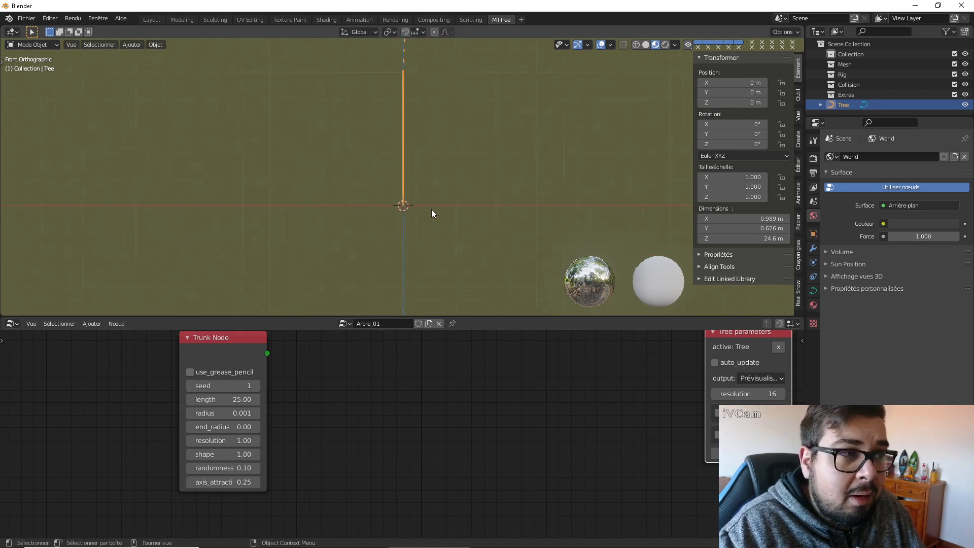
{"action": "middle_click_drag", "start_coordinate": [422, 164], "coordinate": [422, 242], "text": "shift"}
{"action": "middle_click_drag", "start_coordinate": [432, 140], "coordinate": [433, 147], "text": "shift"}
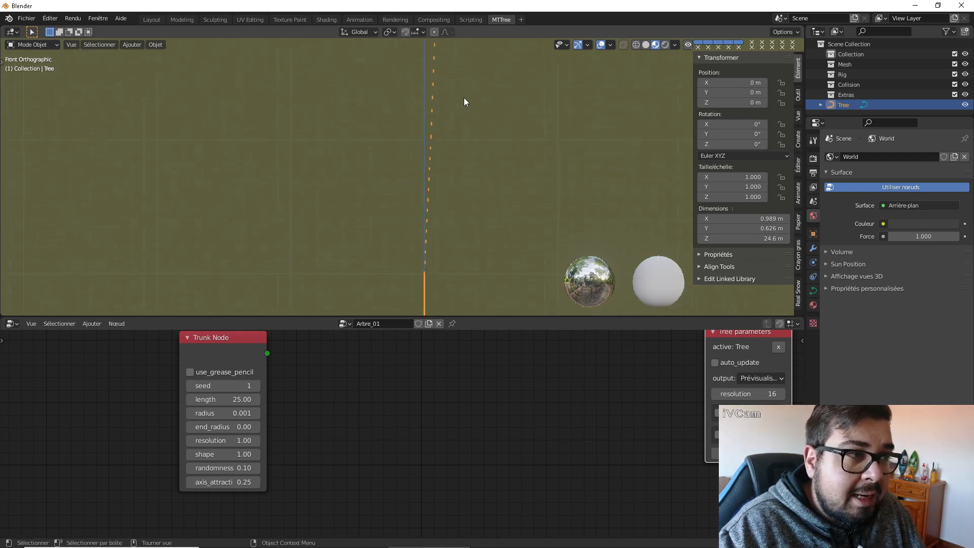
{"action": "scroll", "coordinate": [463, 97], "scroll_direction": "up", "scroll_amount": 1}
{"action": "middle_click_drag", "start_coordinate": [463, 97], "coordinate": [445, 213], "text": "shift"}
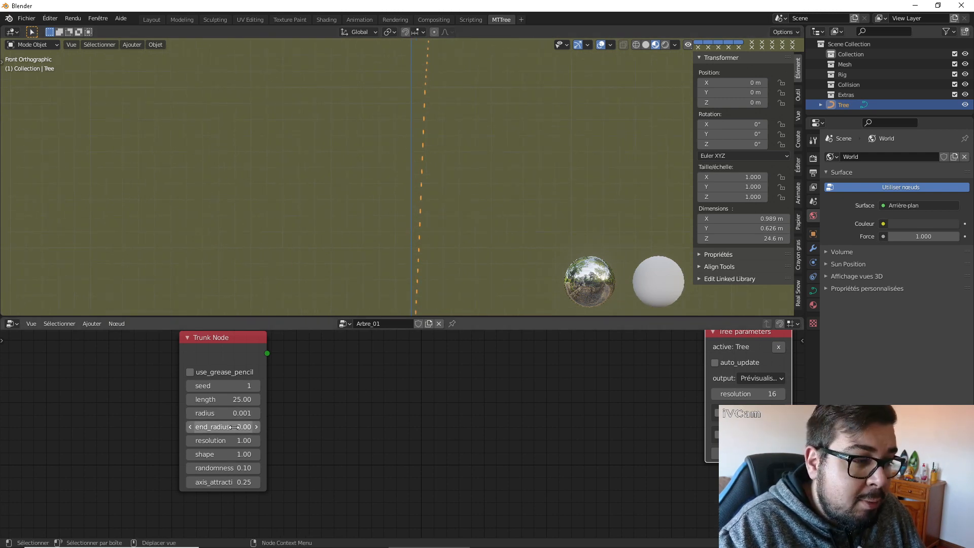
Step: Raise the trunk's end radius to 1 in the Trunk Node, update the tree, and inspect its shape
{"action": "left_click_drag", "start_coordinate": [227, 427], "coordinate": [249, 426]}
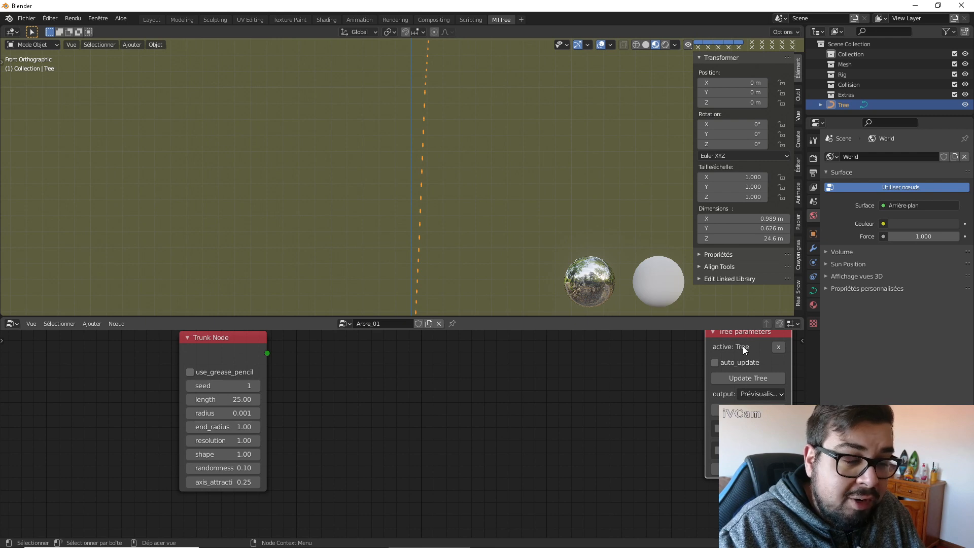
{"action": "left_click", "coordinate": [753, 377]}
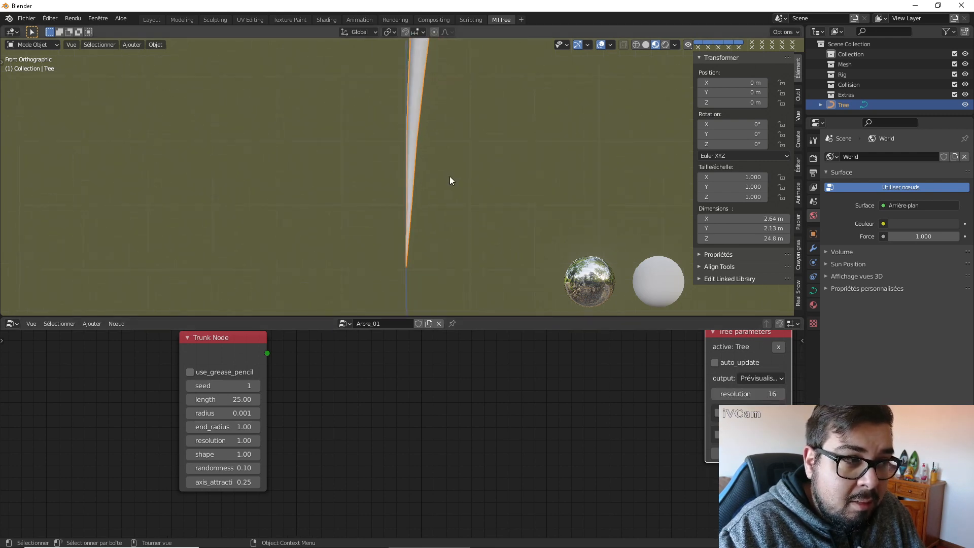
{"action": "middle_click_drag", "start_coordinate": [432, 202], "coordinate": [430, 244], "text": "shift"}
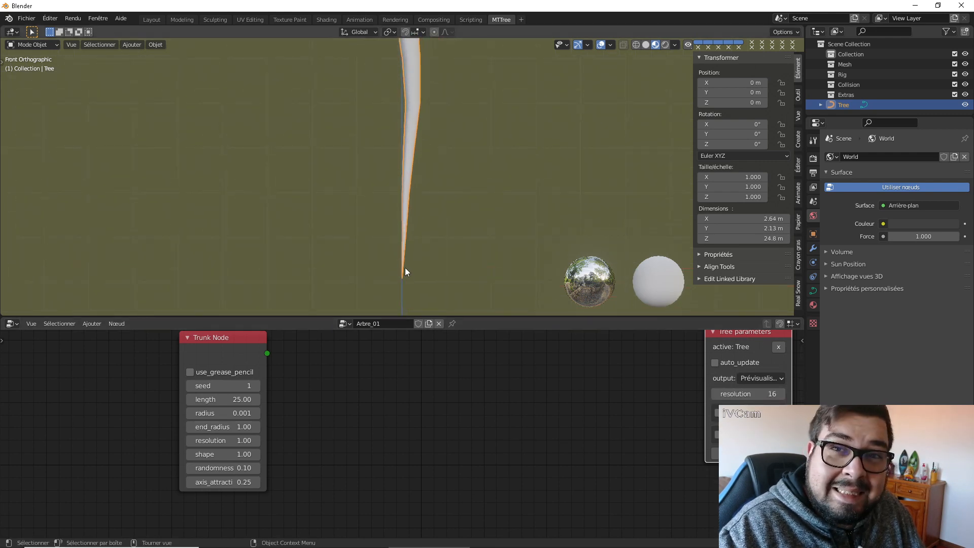
{"action": "scroll", "coordinate": [456, 258], "scroll_direction": "down", "scroll_amount": 5}
{"action": "scroll", "coordinate": [457, 213], "scroll_direction": "down", "scroll_amount": 5}
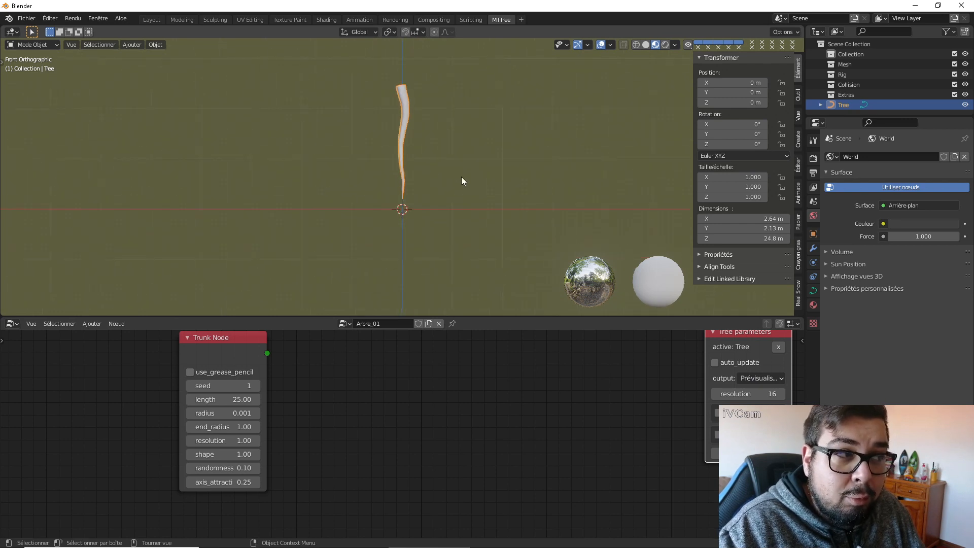
{"action": "middle_click_drag", "start_coordinate": [459, 153], "coordinate": [459, 207], "text": "shift"}
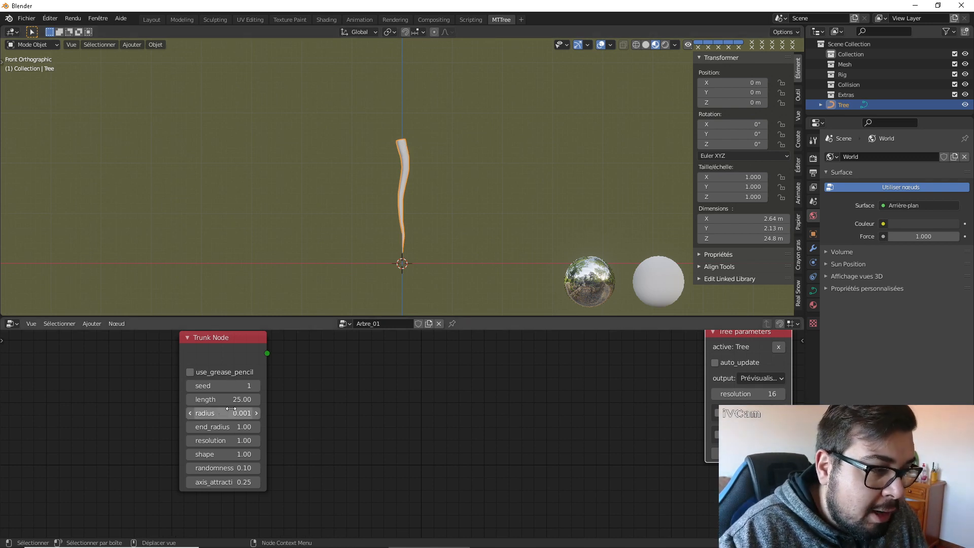
Step: Set the trunk's end radius to 0.02 and its radius to 0.25 in the Trunk Node, and update the tree
{"action": "left_click", "coordinate": [235, 426]}
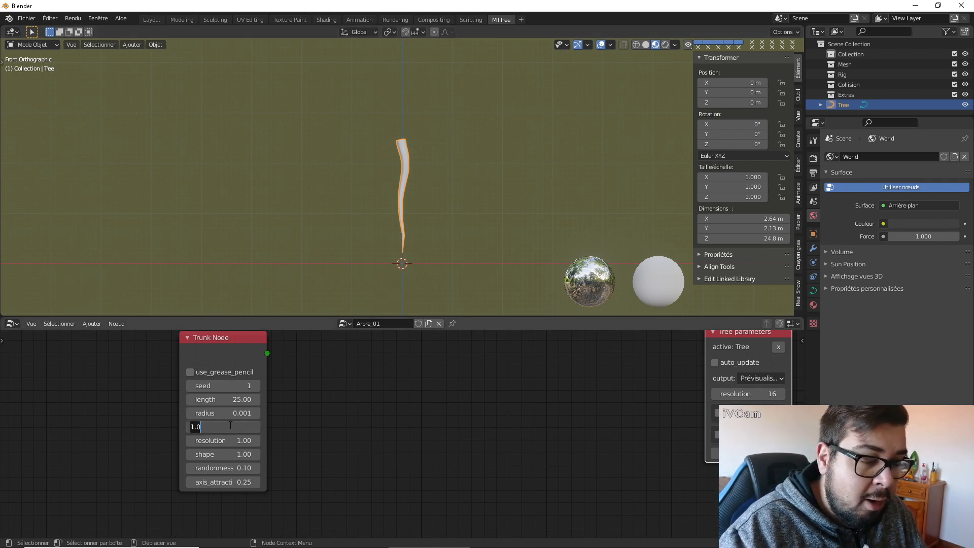
{"action": "type", "text": "0.02"}
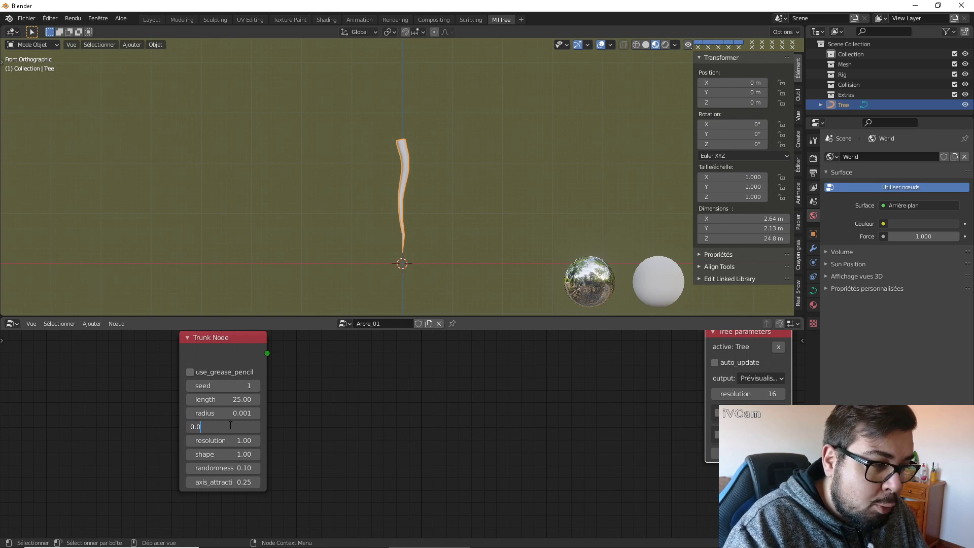
{"action": "key", "text": "Return"}
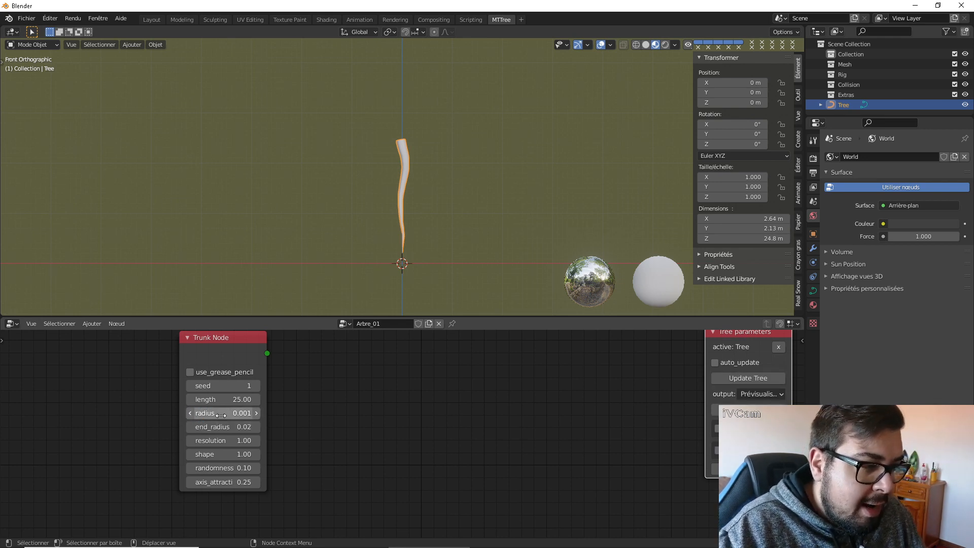
{"action": "left_click", "coordinate": [222, 412]}
{"action": "type", "text": "0."}
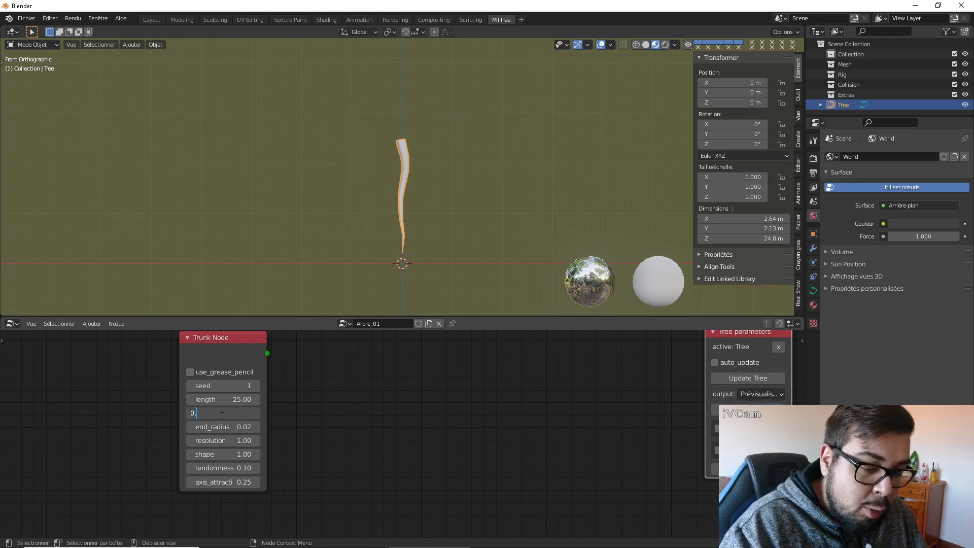
{"action": "type", "text": "000525"}
{"action": "key", "text": "Return"}
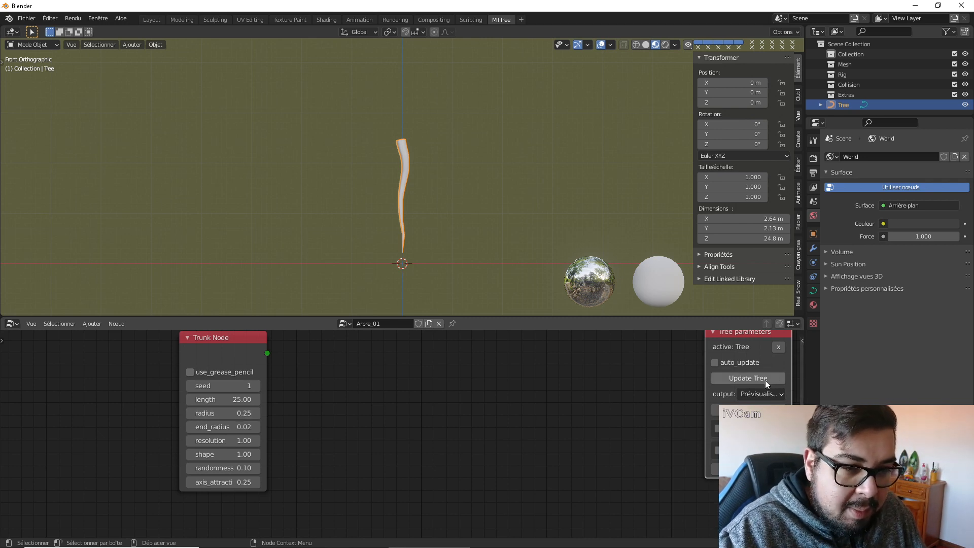
{"action": "left_click", "coordinate": [747, 378]}
{"action": "scroll", "coordinate": [487, 231], "scroll_direction": "up", "scroll_amount": 6}
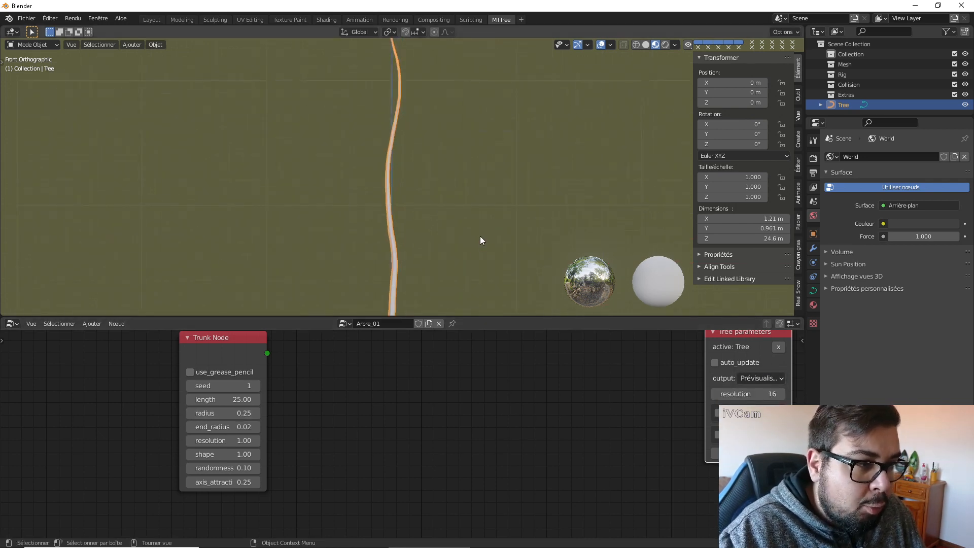
{"action": "scroll", "coordinate": [480, 236], "scroll_direction": "up", "scroll_amount": 4}
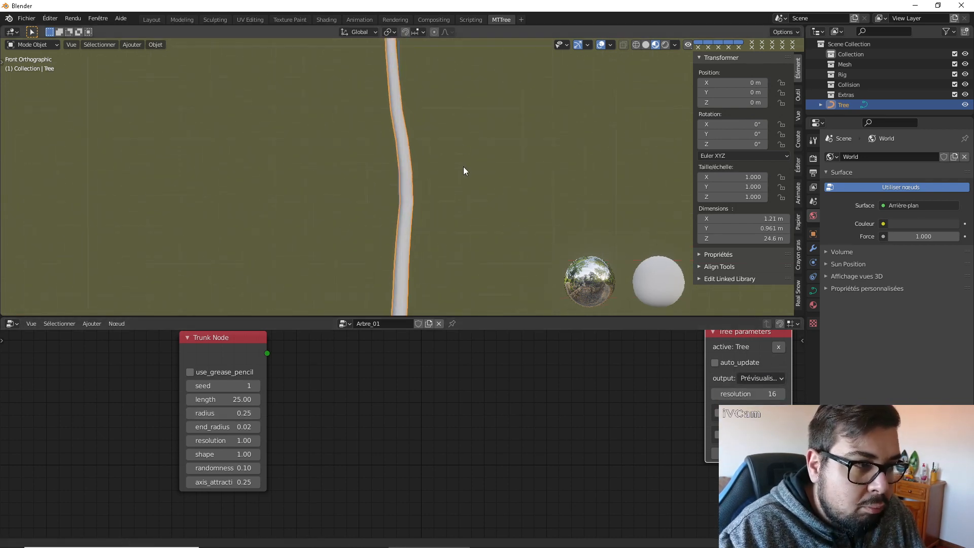
{"action": "scroll", "coordinate": [464, 171], "scroll_direction": "down", "scroll_amount": 8}
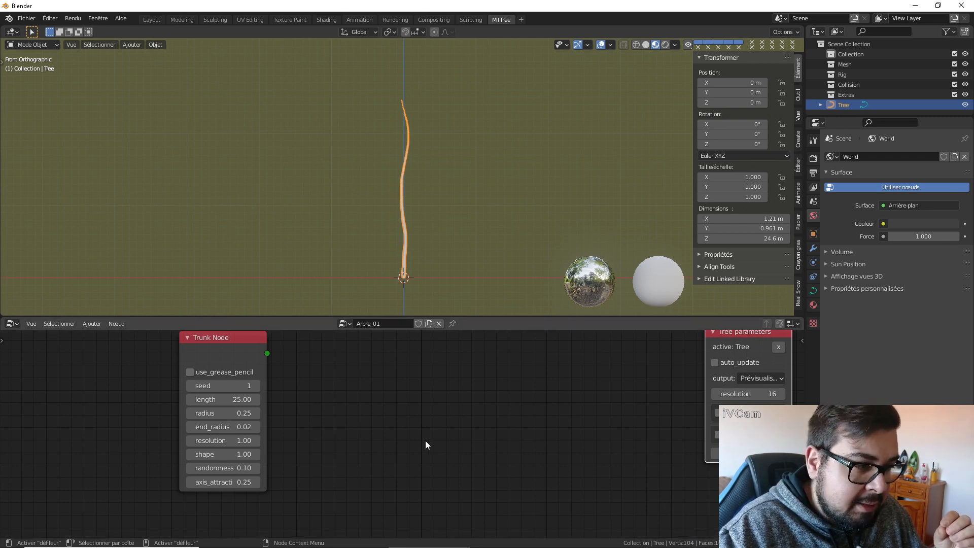
Step: Set the trunk resolution to 2 in the Trunk Node, update the tree, and inspect the trunk up close
{"action": "left_click", "coordinate": [224, 441]}
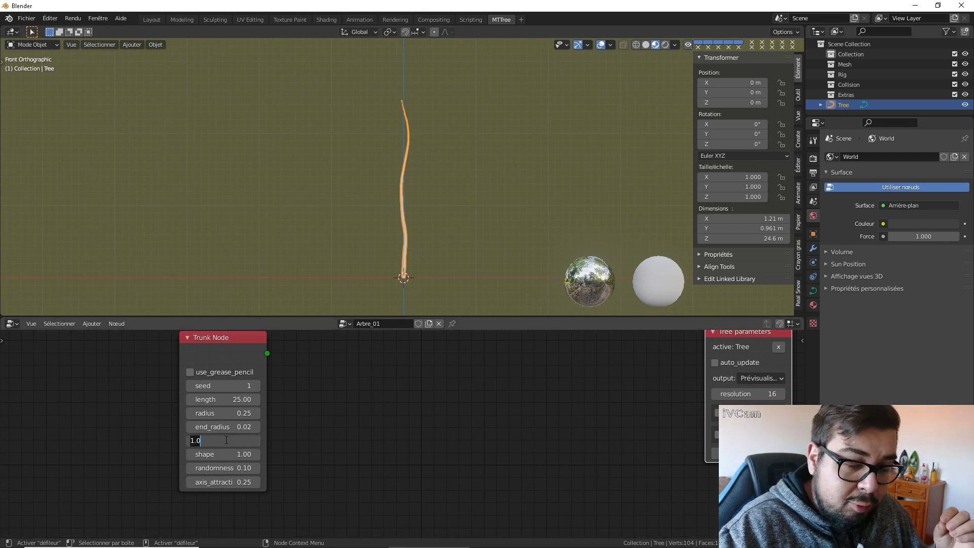
{"action": "type", "text": "2"}
{"action": "key", "text": "Return"}
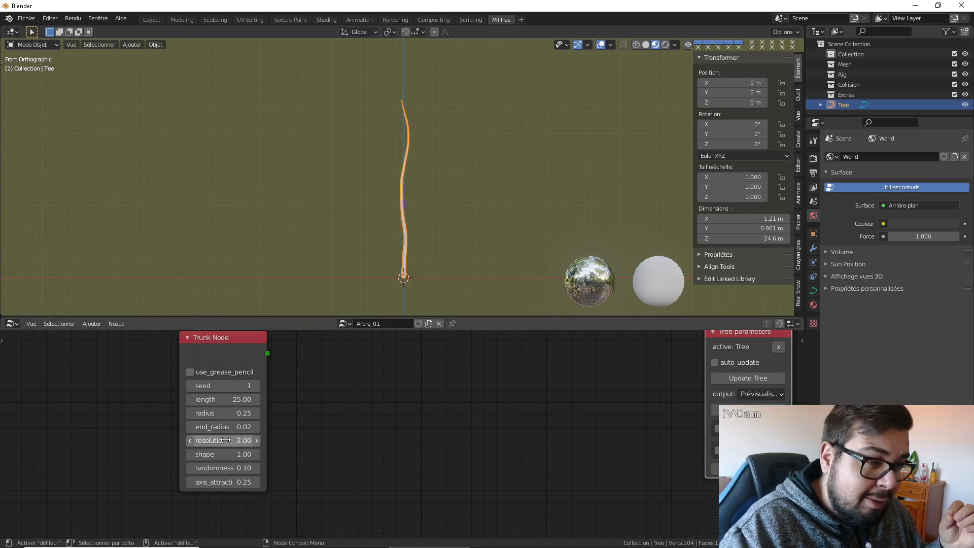
{"action": "left_click", "coordinate": [736, 378]}
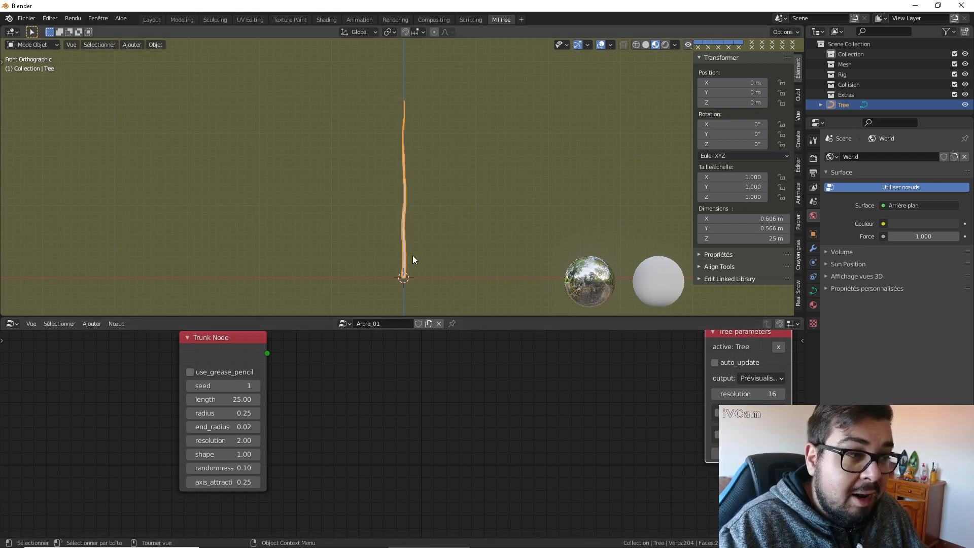
{"action": "scroll", "coordinate": [402, 249], "scroll_direction": "up", "scroll_amount": 8}
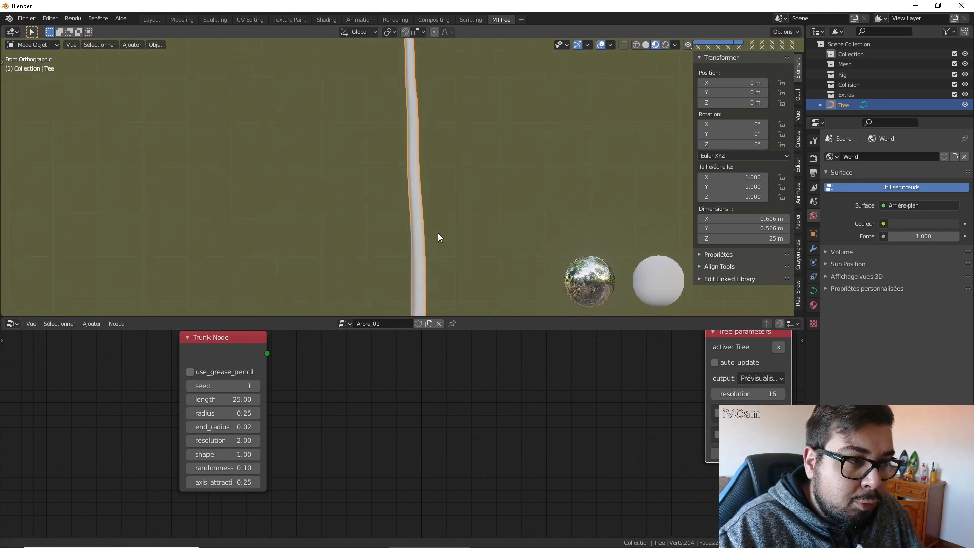
{"action": "scroll", "coordinate": [431, 162], "scroll_direction": "up", "scroll_amount": 1}
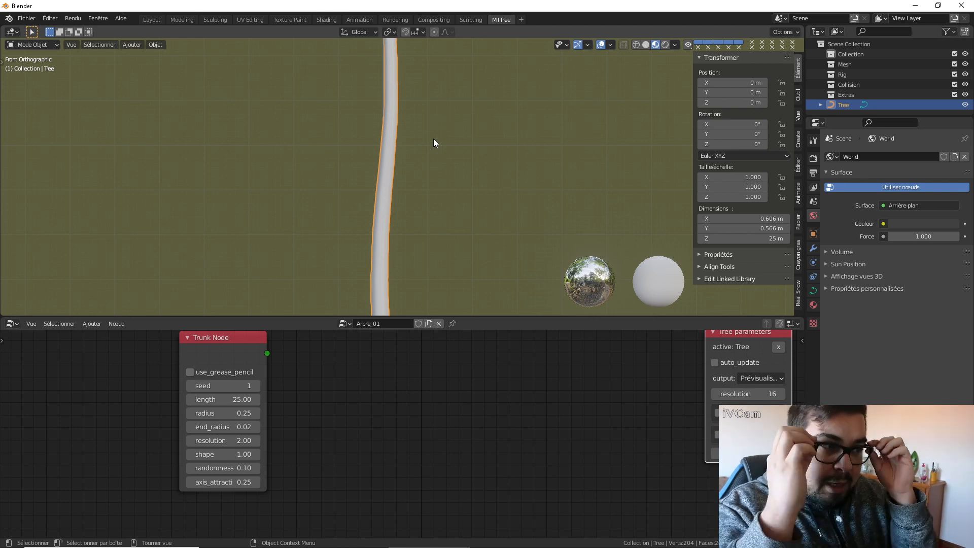
Step: Return the trunk resolution to 1 in the Trunk Node and update the tree
{"action": "left_click", "coordinate": [237, 441]}
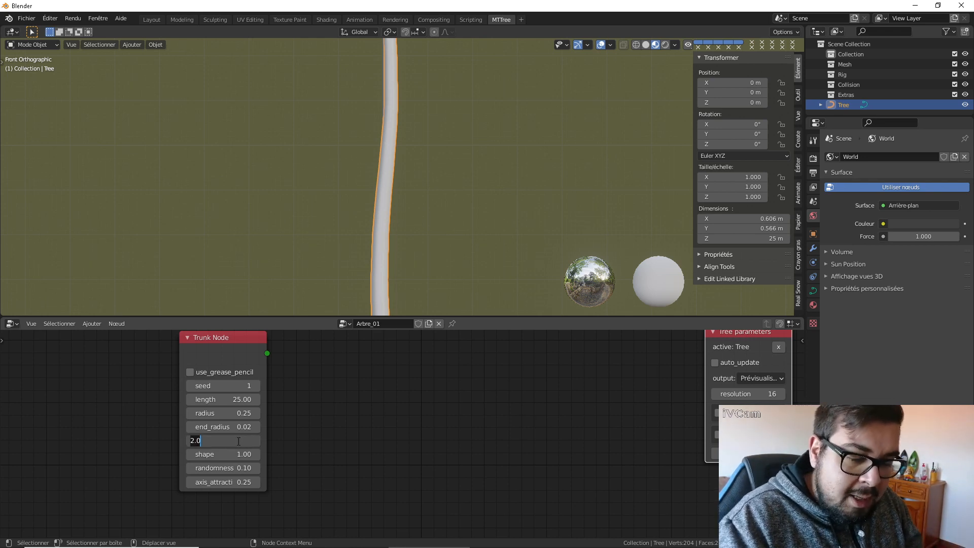
{"action": "type", "text": "1"}
{"action": "key", "text": "Return"}
{"action": "left_click", "coordinate": [746, 379]}
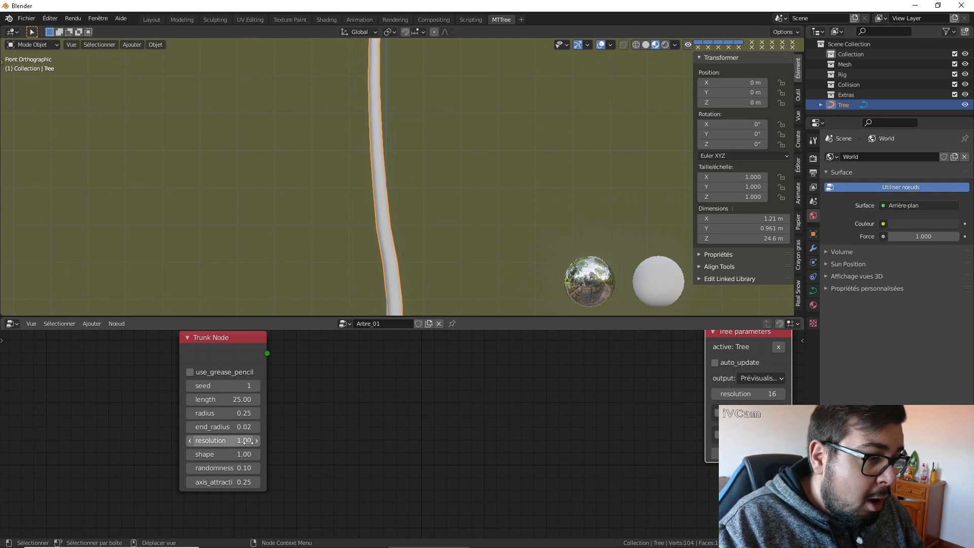
Step: Lower the trunk's shape value to 0.01 in the Trunk Node and update the tree
{"action": "scroll", "coordinate": [428, 172], "scroll_direction": "down", "scroll_amount": 8}
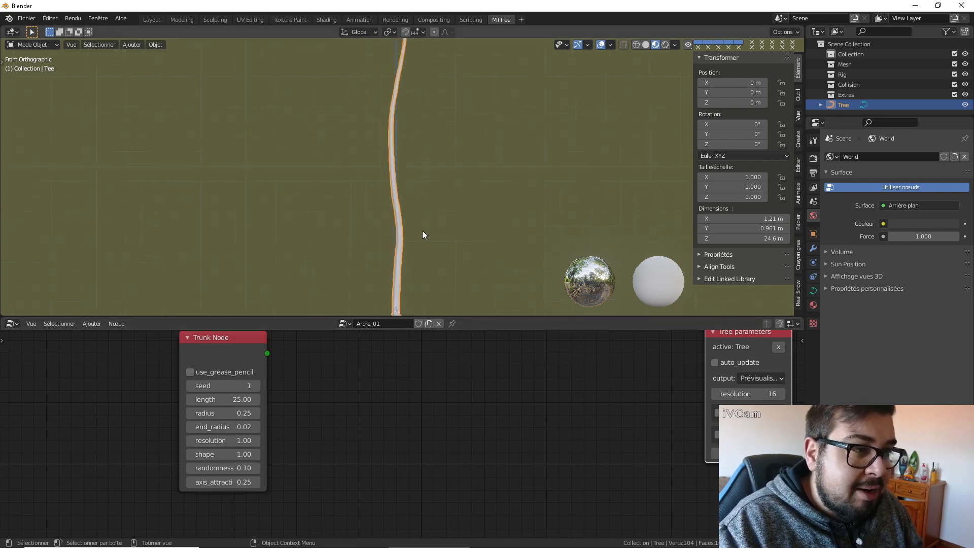
{"action": "left_click_drag", "start_coordinate": [241, 454], "coordinate": [189, 454]}
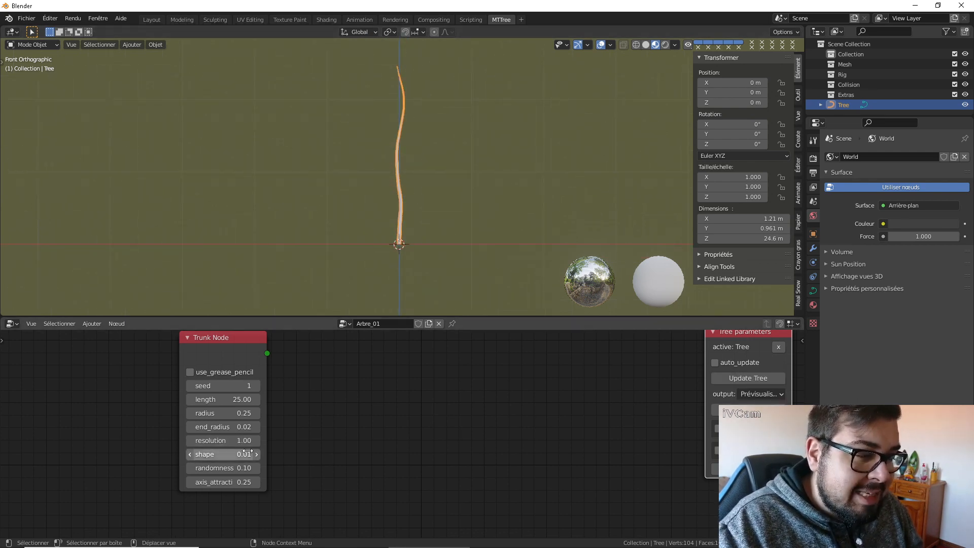
{"action": "left_click", "coordinate": [757, 380]}
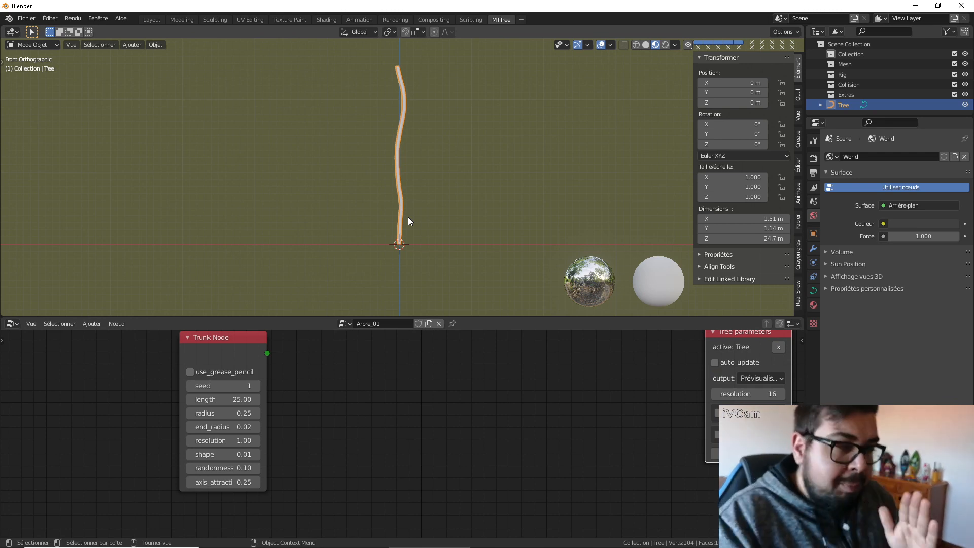
Step: Set the trunk's shape value to 5 in the Trunk Node, update the tree, and inspect the taper
{"action": "scroll", "coordinate": [218, 375], "scroll_direction": "up", "scroll_amount": 1}
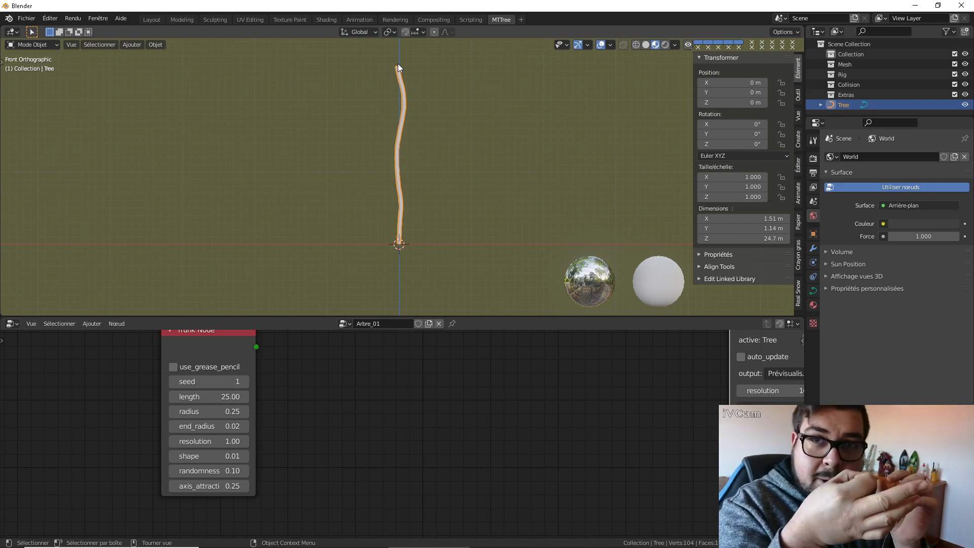
{"action": "left_click_drag", "start_coordinate": [201, 459], "coordinate": [238, 456]}
{"action": "left_click", "coordinate": [203, 456]}
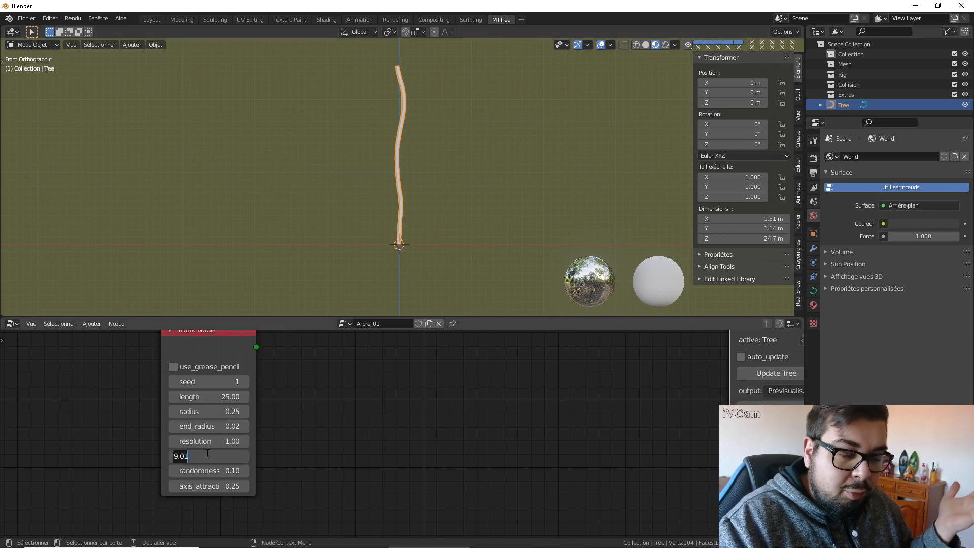
{"action": "key", "text": "Return"}
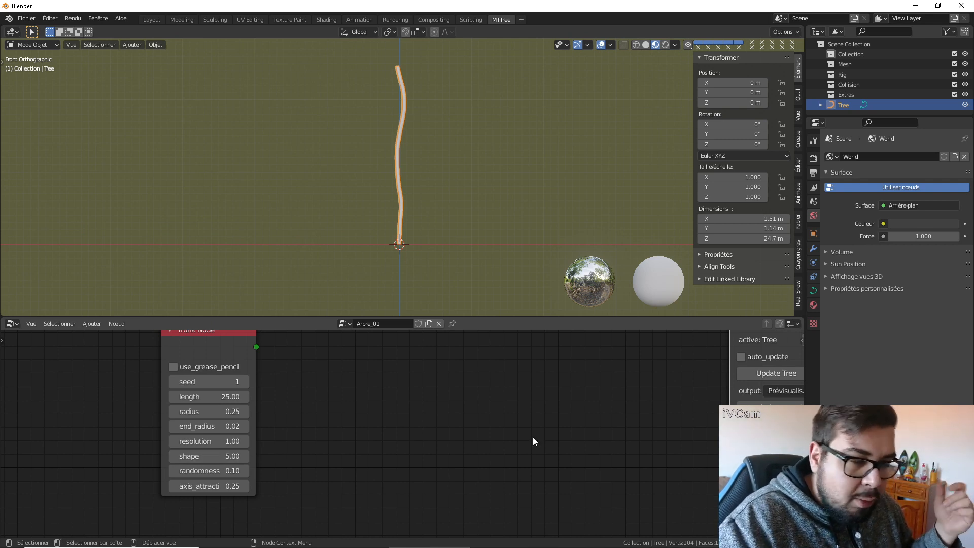
{"action": "left_click", "coordinate": [784, 372]}
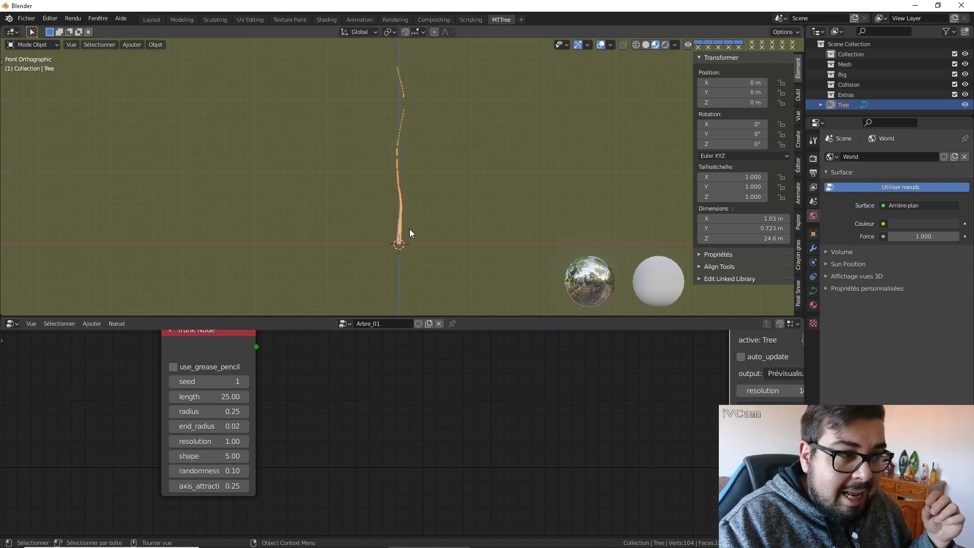
{"action": "scroll", "coordinate": [400, 242], "scroll_direction": "up", "scroll_amount": 5}
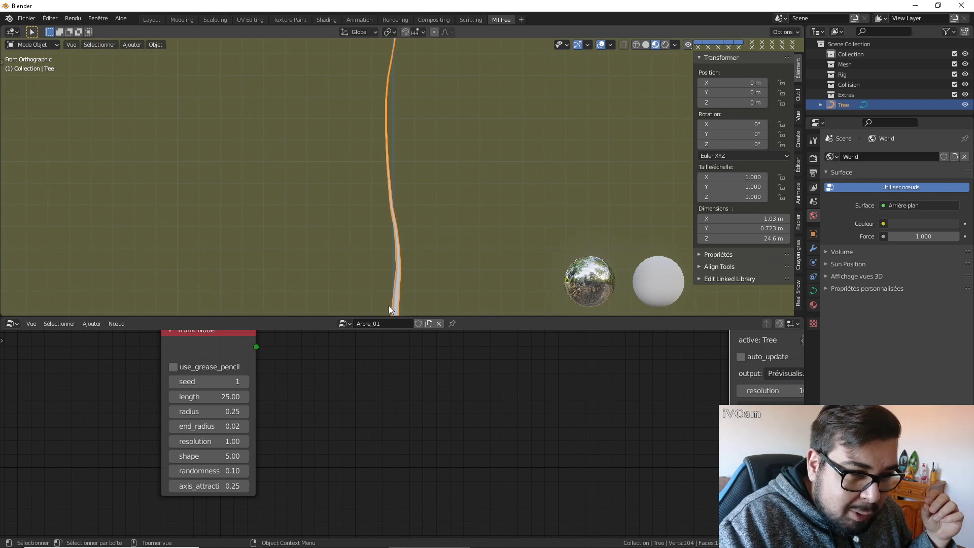
{"action": "scroll", "coordinate": [412, 144], "scroll_direction": "down", "scroll_amount": 2}
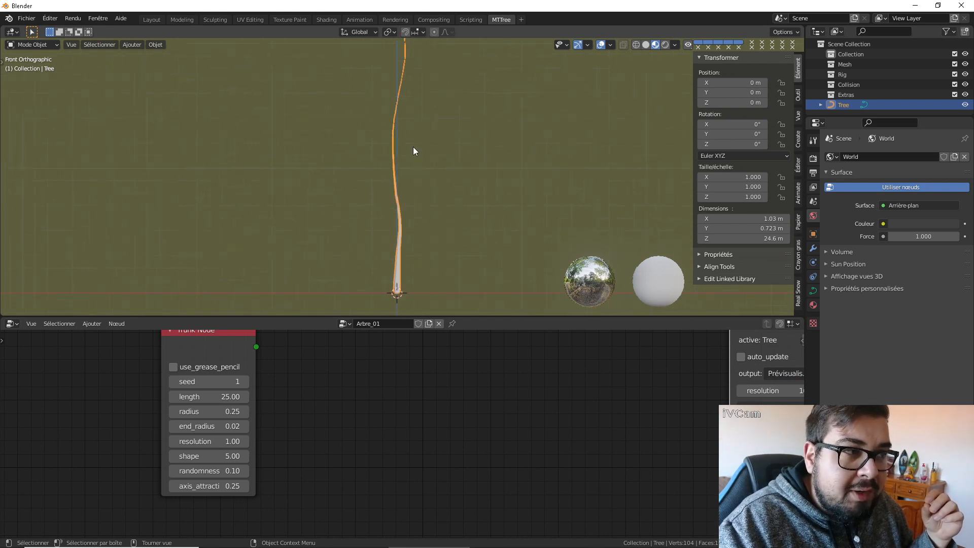
Step: Set the trunk's shape value to 10 in the Trunk Node, update the tree, and inspect the trunk's lower part
{"action": "middle_click_drag", "start_coordinate": [422, 71], "coordinate": [395, 109]}
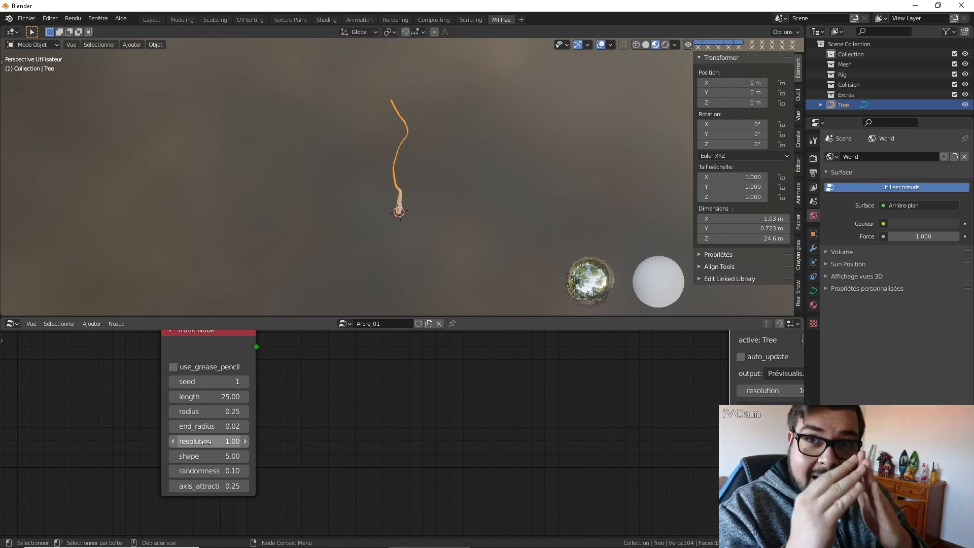
{"action": "left_click", "coordinate": [207, 458]}
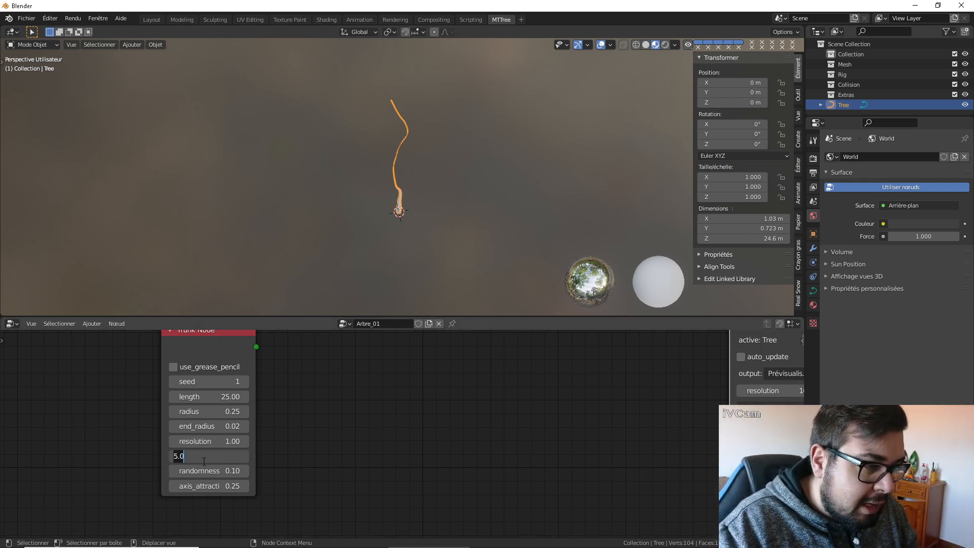
{"action": "type", "text": "10"}
{"action": "key", "text": "Return"}
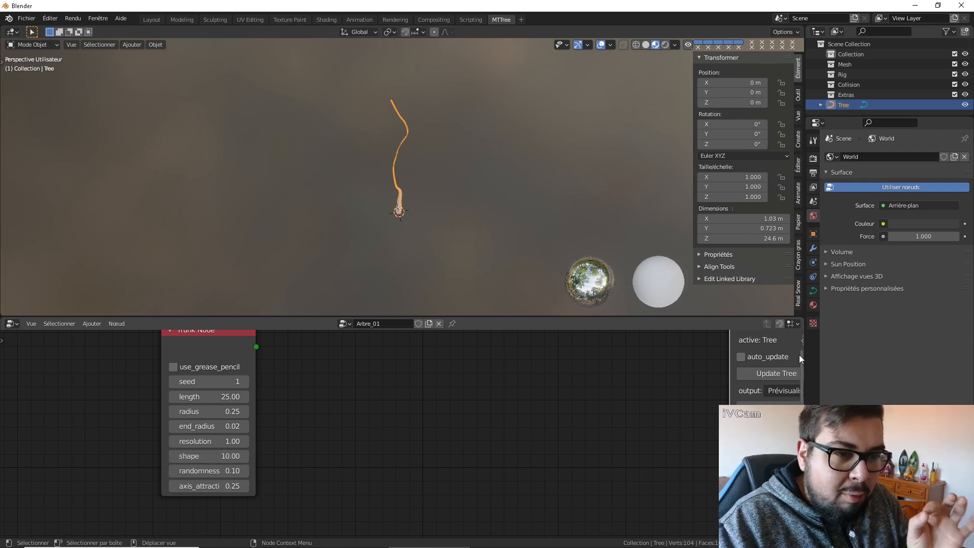
{"action": "middle_click_drag", "start_coordinate": [412, 188], "coordinate": [416, 142]}
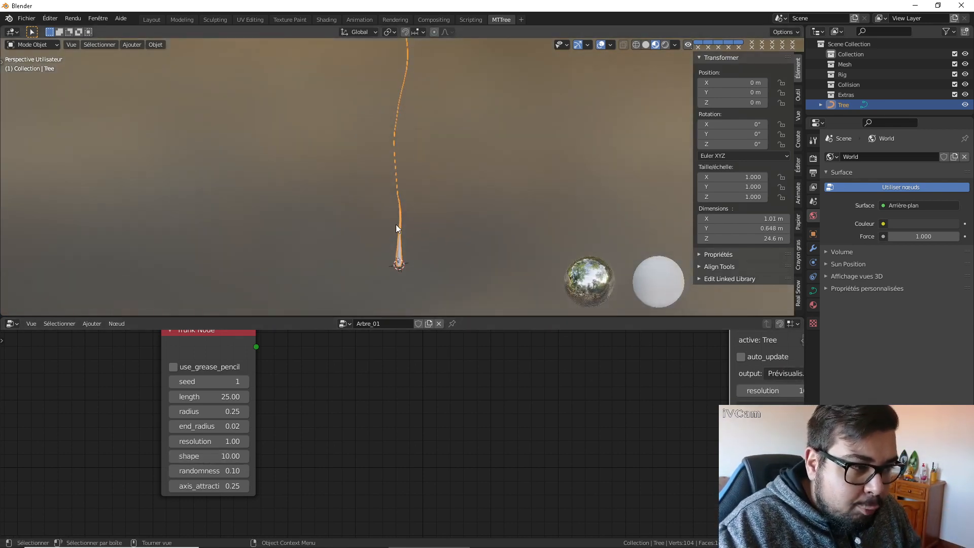
{"action": "middle_click_drag", "start_coordinate": [400, 233], "coordinate": [438, 174]}
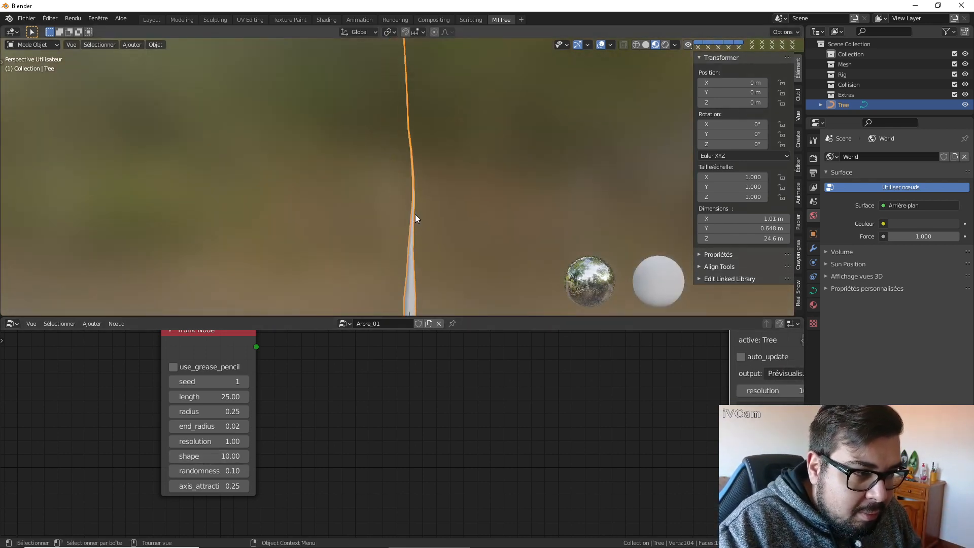
Step: Lower the Trunk Node's shape value to 0.01 and regenerate the tree
{"action": "left_click", "coordinate": [223, 455]}
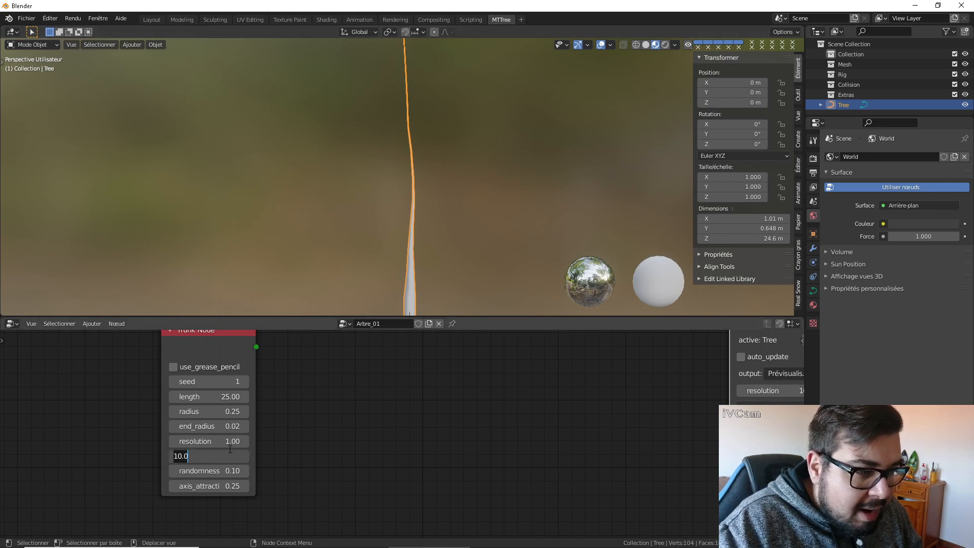
{"action": "type", "text": "0.01"}
{"action": "key", "text": "Return"}
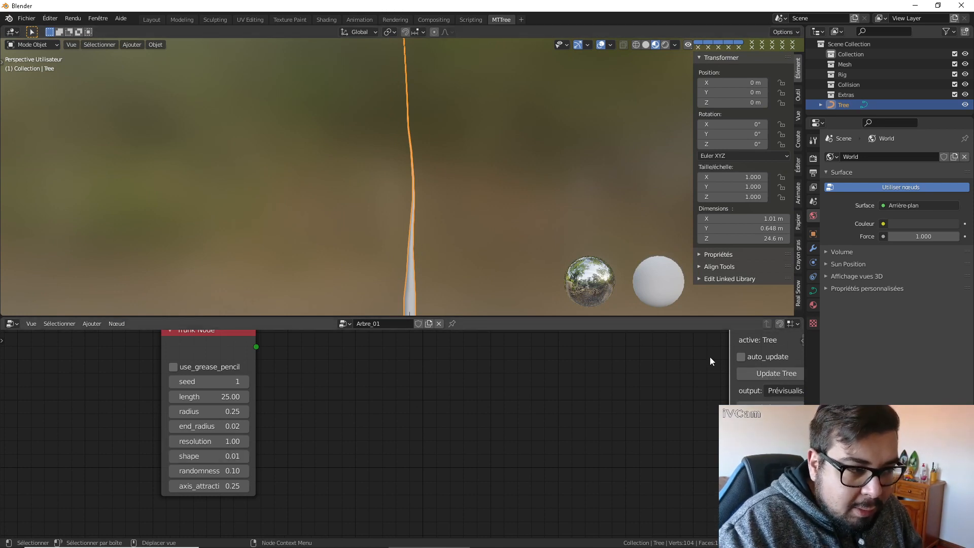
{"action": "left_click", "coordinate": [771, 373]}
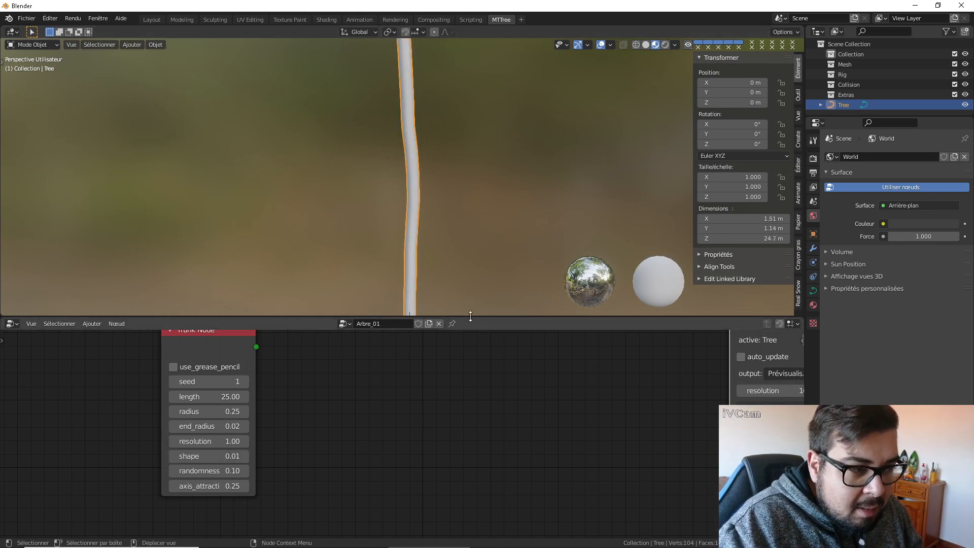
Step: Raise the trunk's shape value to 20 in the Trunk Node and update the tree
{"action": "left_click", "coordinate": [220, 457]}
{"action": "type", "text": "20"}
{"action": "key", "text": "Return"}
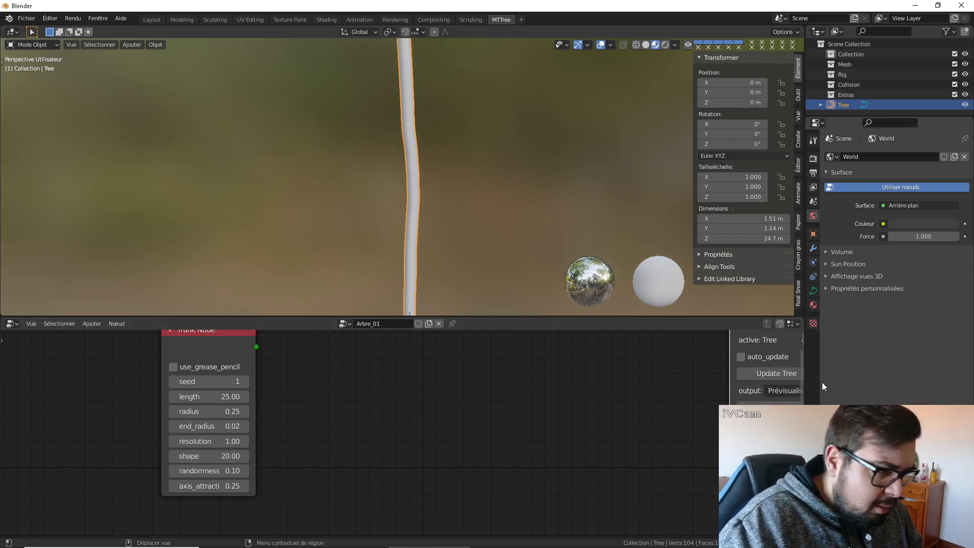
{"action": "left_click", "coordinate": [784, 373]}
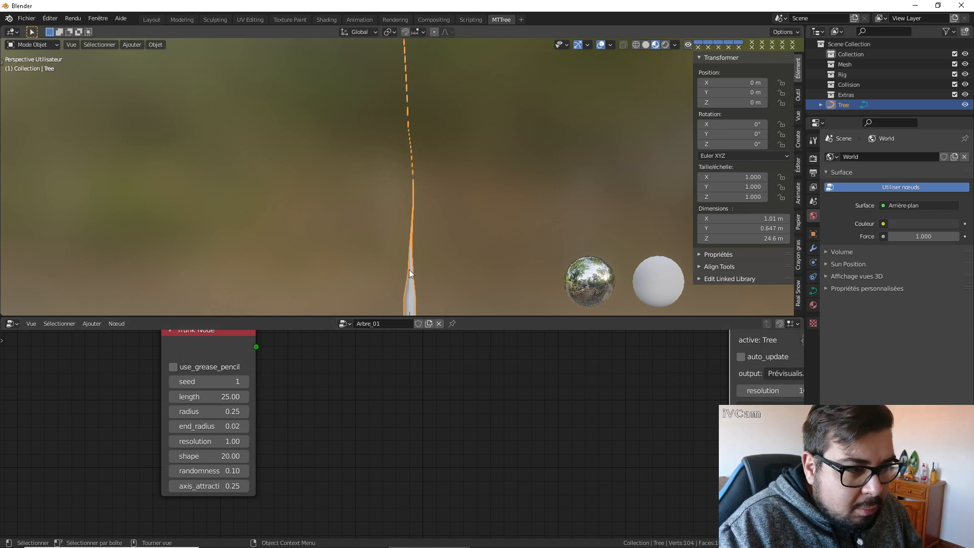
Step: Increase the trunk's shape value to 30 in the Trunk Node and update the tree
{"action": "left_click", "coordinate": [218, 456]}
{"action": "type", "text": "30"}
{"action": "key", "text": "Return"}
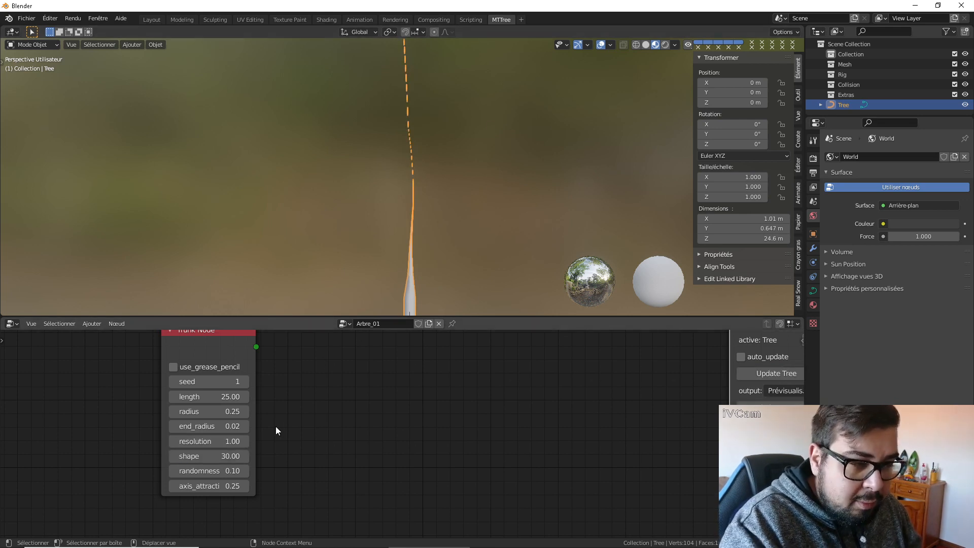
{"action": "left_click", "coordinate": [778, 373]}
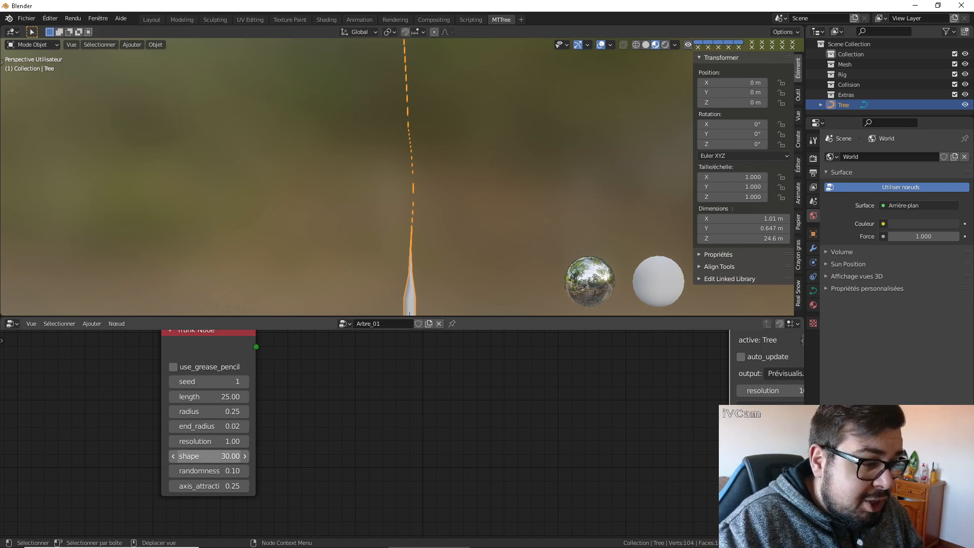
Step: Reduce the trunk's shape value to 2 in the Trunk Node and update the tree
{"action": "left_click", "coordinate": [225, 456]}
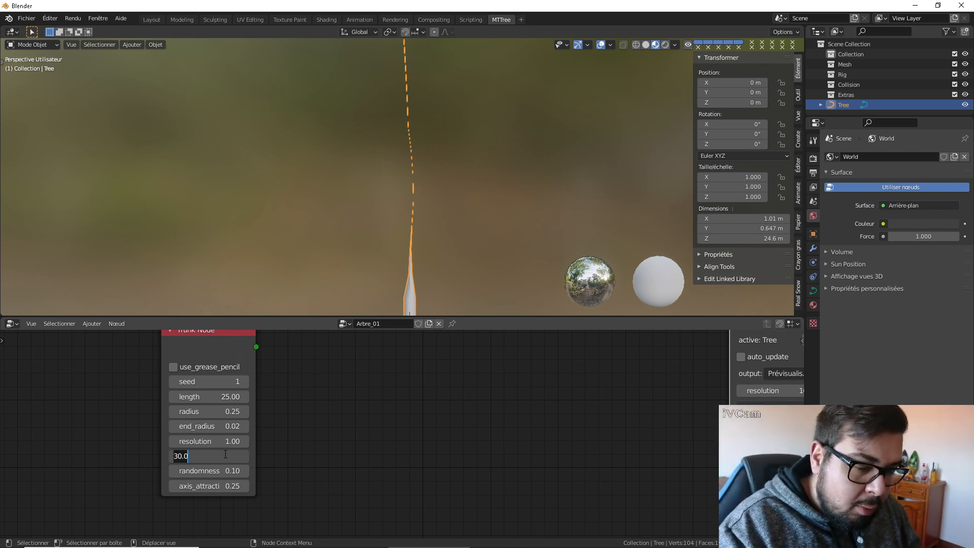
{"action": "type", "text": "2"}
{"action": "key", "text": "Return"}
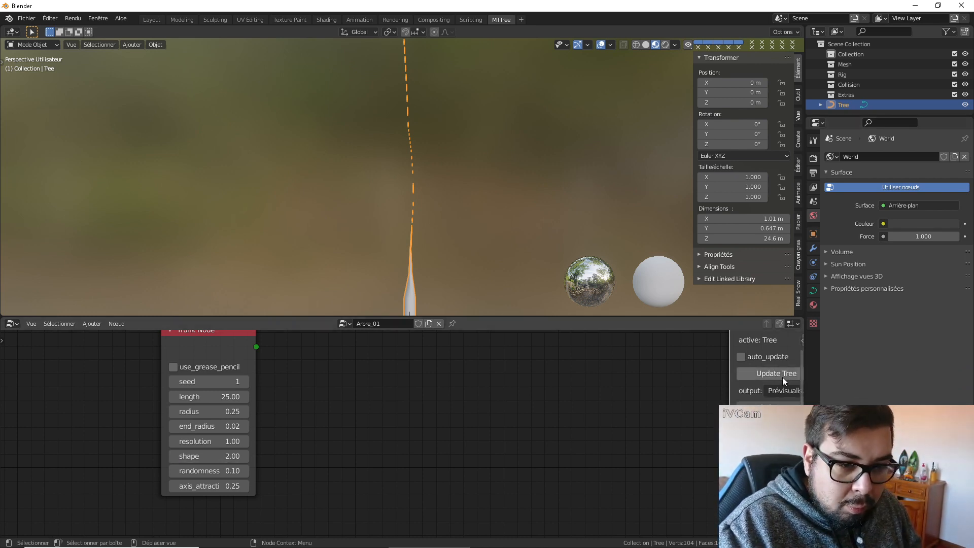
{"action": "left_click", "coordinate": [782, 377]}
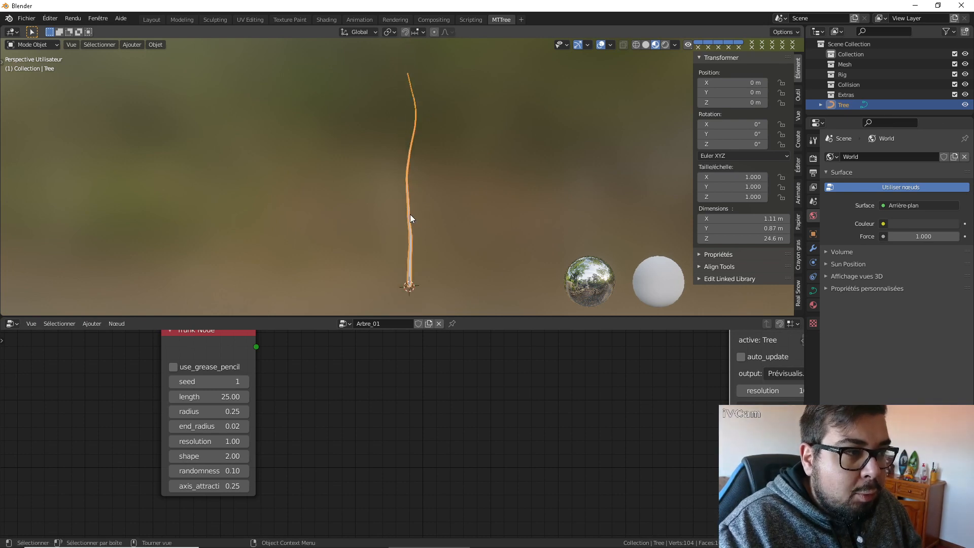
Step: Set the trunk's shape value to 0.5 in the Trunk Node, update the tree, and view it from the front
{"action": "left_click", "coordinate": [231, 456]}
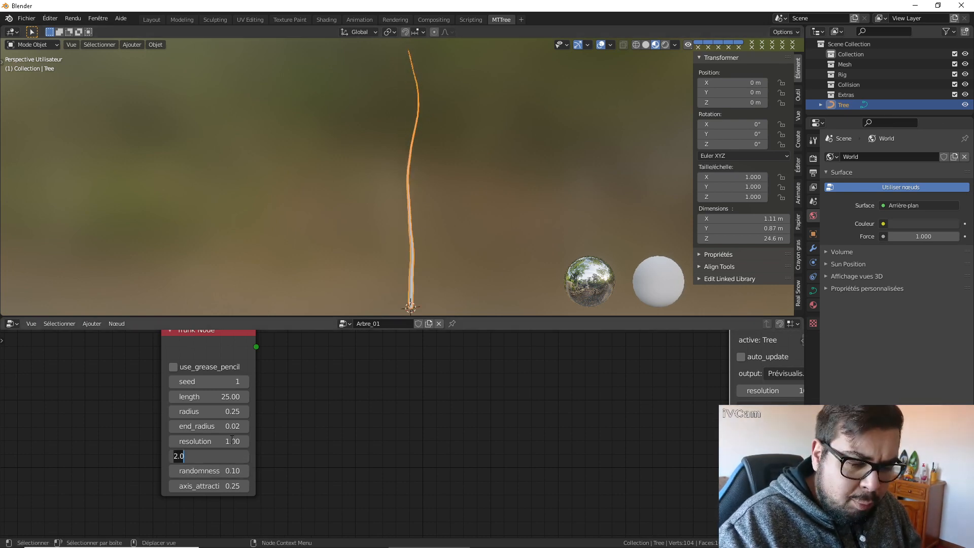
{"action": "type", "text": "0.5"}
{"action": "key", "text": "Return"}
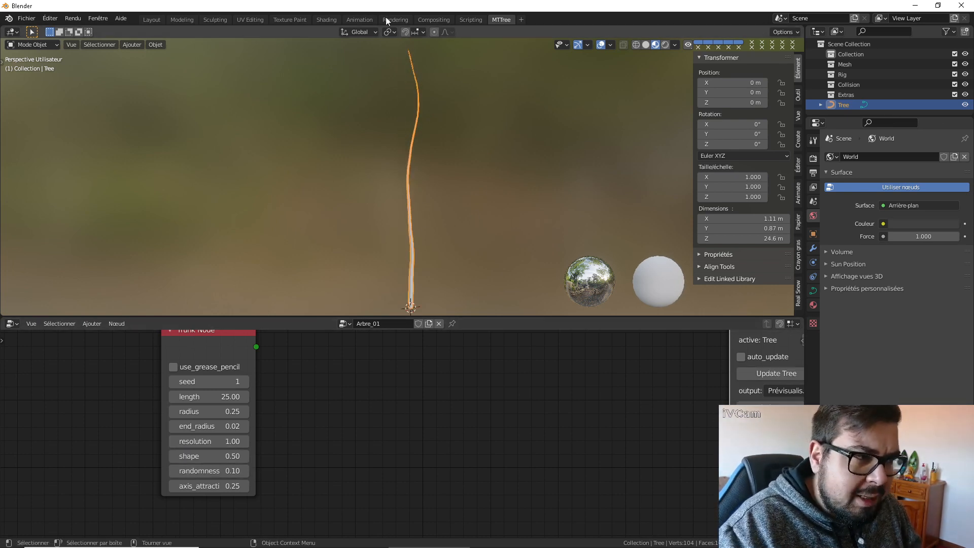
{"action": "left_click", "coordinate": [766, 374]}
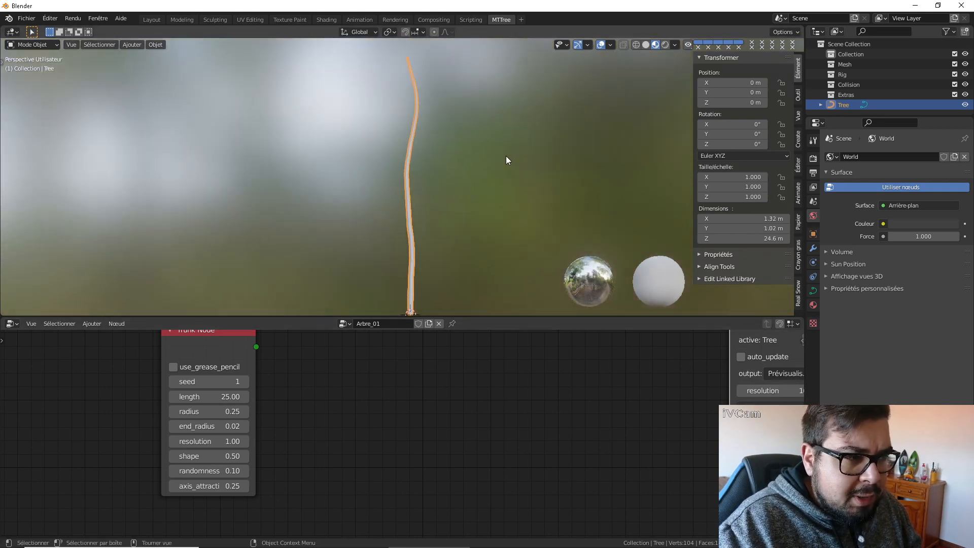
{"action": "middle_click_drag", "start_coordinate": [463, 232], "coordinate": [463, 186], "text": "shift"}
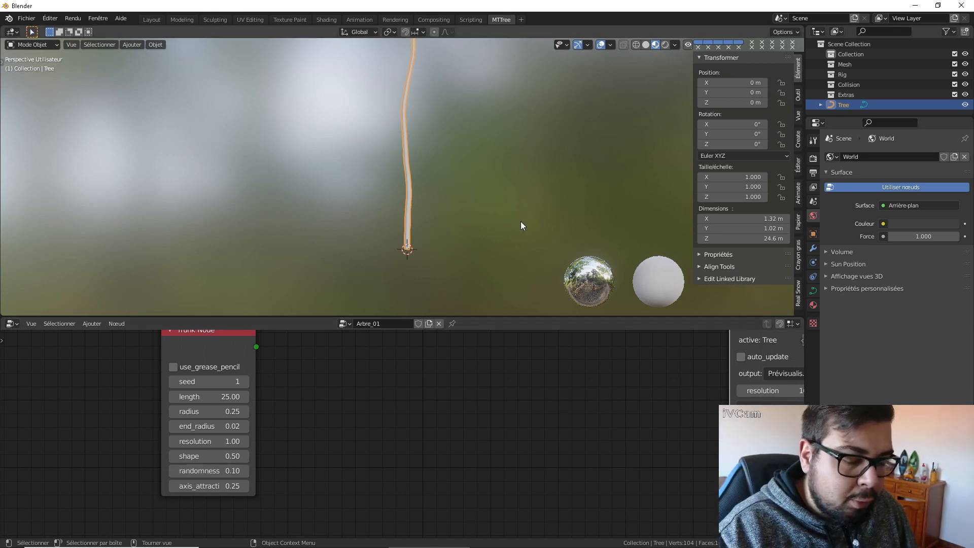
{"action": "key", "text": "KP_1"}
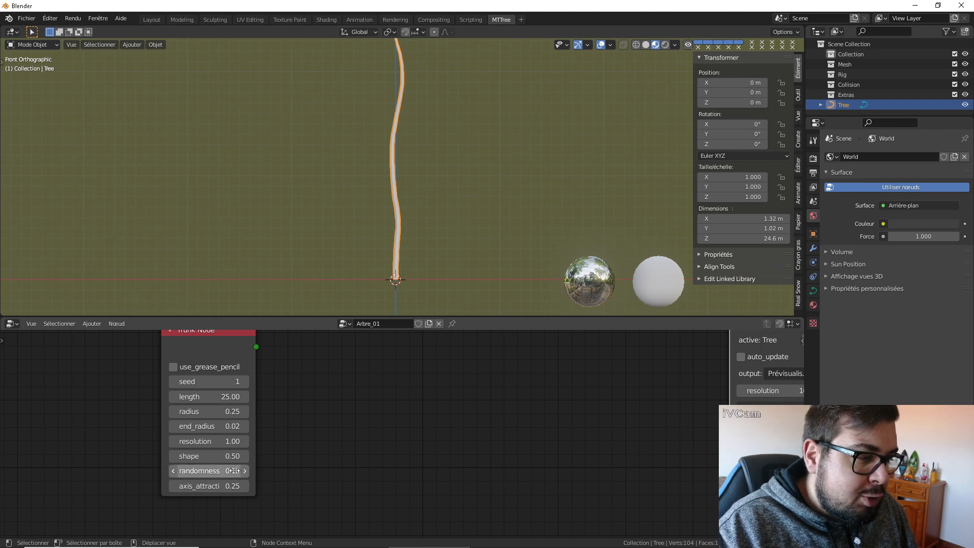
Step: Set the trunk's randomness to 0 and update the tree, and return it to 0.1 with another update
{"action": "left_click_drag", "start_coordinate": [228, 470], "coordinate": [183, 471]}
{"action": "left_click", "coordinate": [771, 372]}
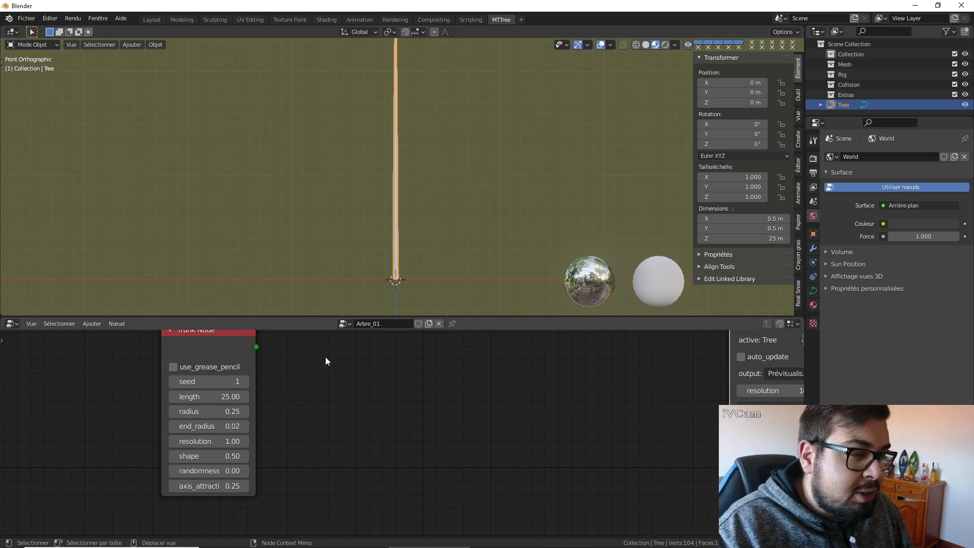
{"action": "left_click", "coordinate": [225, 471]}
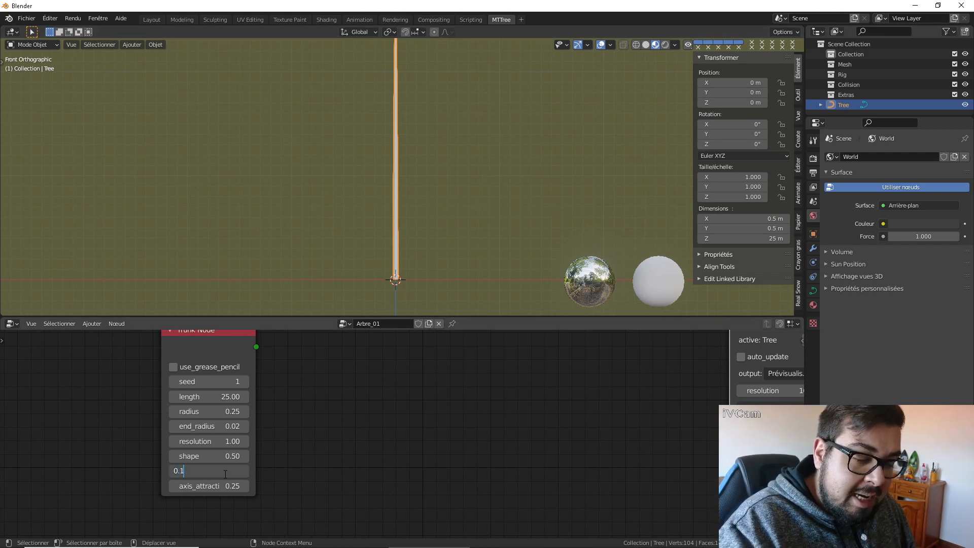
{"action": "key", "text": "Return"}
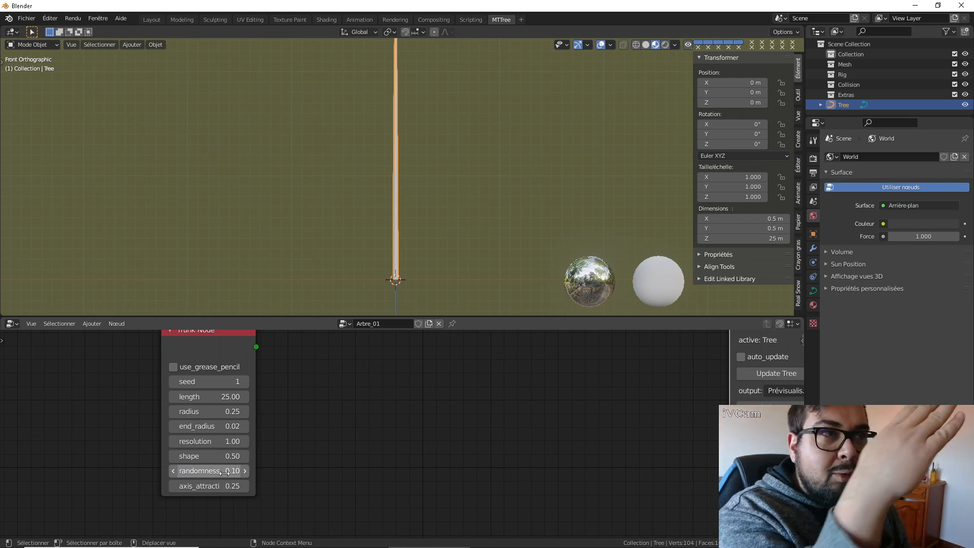
{"action": "left_click", "coordinate": [776, 376]}
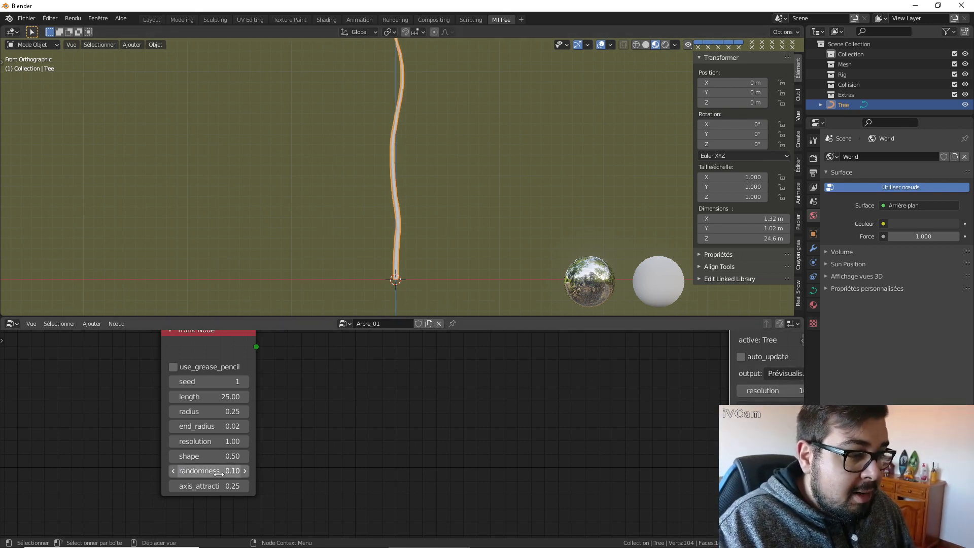
Step: Set the trunk's randomness to 0.5, update the tree, and inspect its curvature from the top and front
{"action": "left_click", "coordinate": [203, 470]}
{"action": "type", "text": "0.5"}
{"action": "key", "text": "Return"}
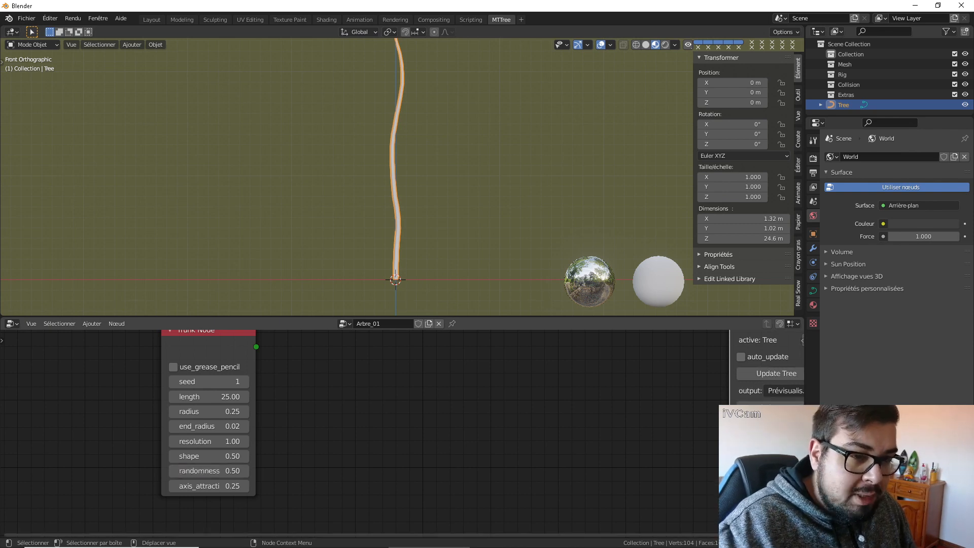
{"action": "left_click", "coordinate": [774, 373]}
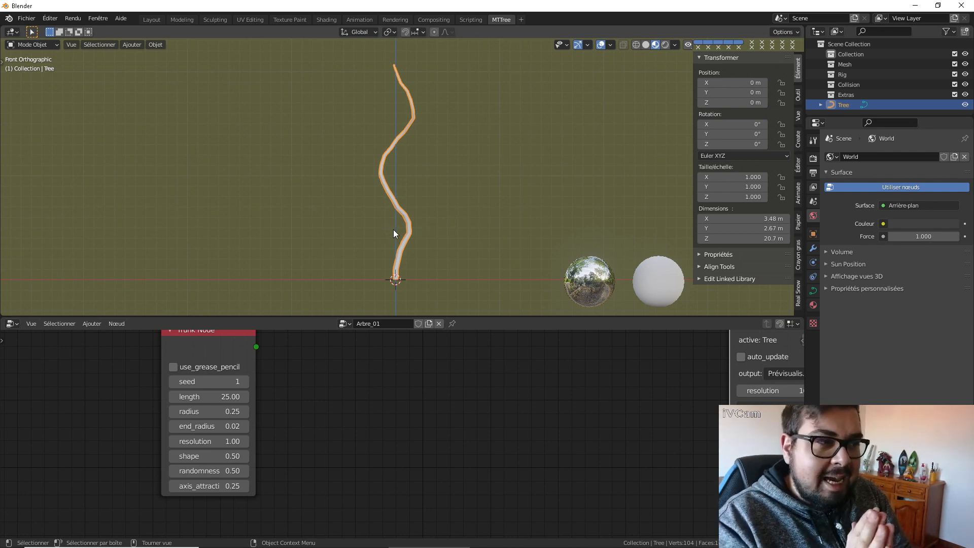
{"action": "key", "text": "KP_7"}
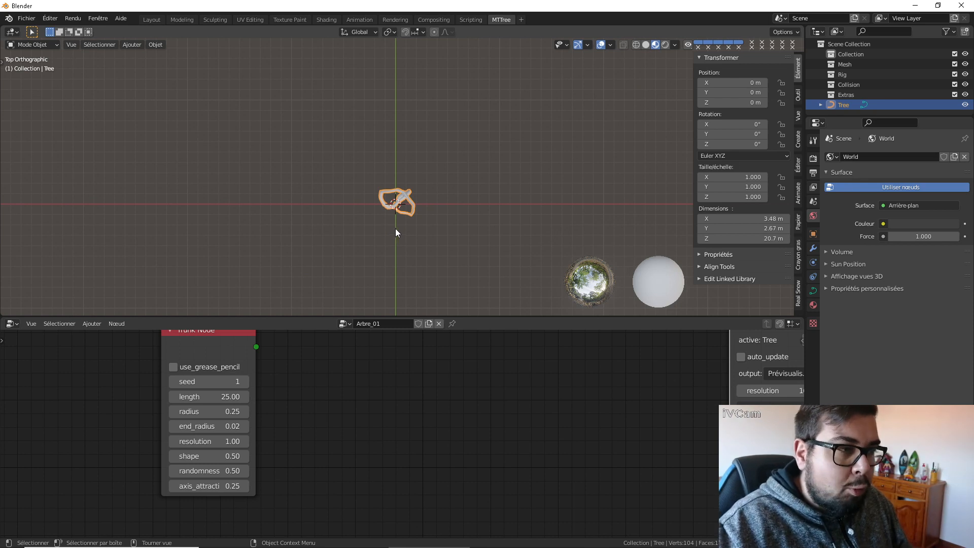
{"action": "middle_click_drag", "start_coordinate": [395, 229], "coordinate": [445, 106]}
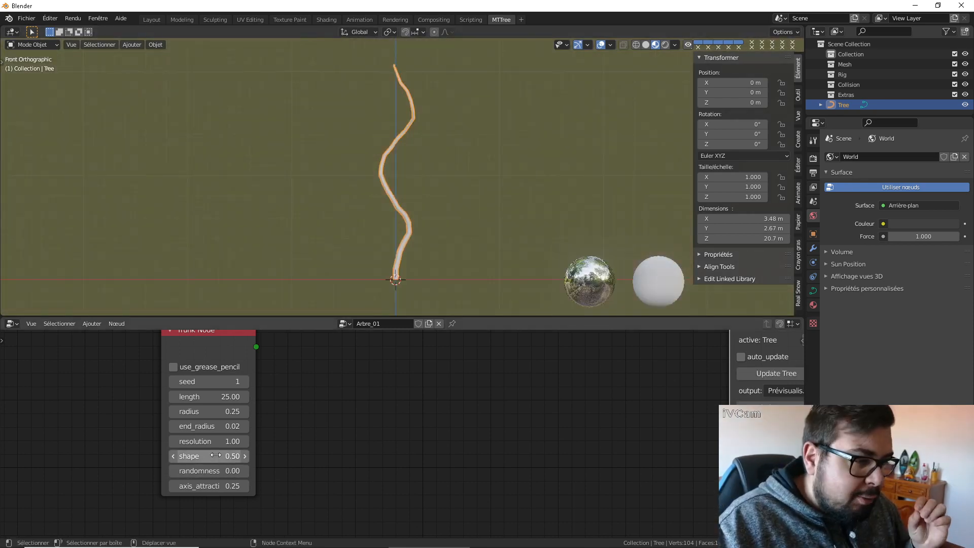
Step: Set the trunk's randomness to 0.25 in the Trunk Node and update the tree
{"action": "left_click", "coordinate": [215, 472]}
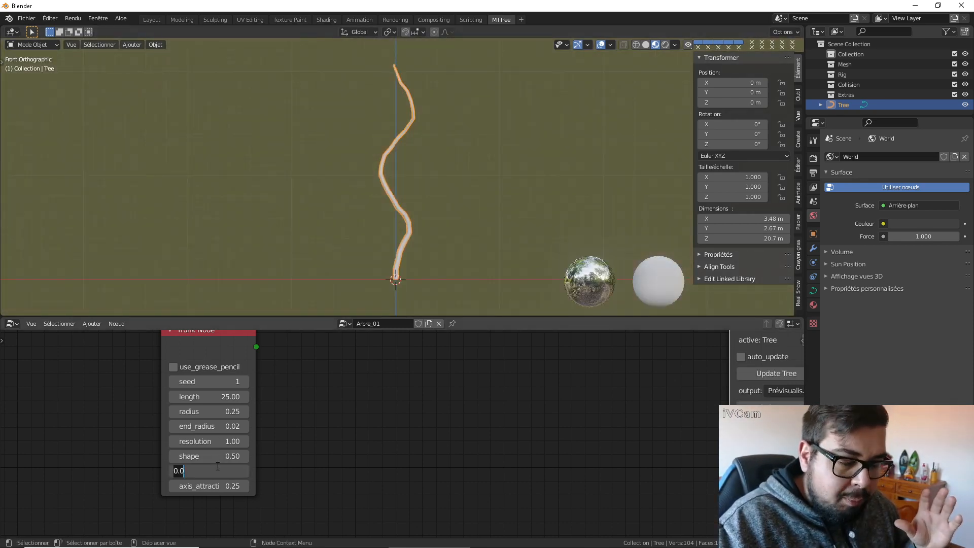
{"action": "type", "text": "0.25"}
{"action": "key", "text": "Return"}
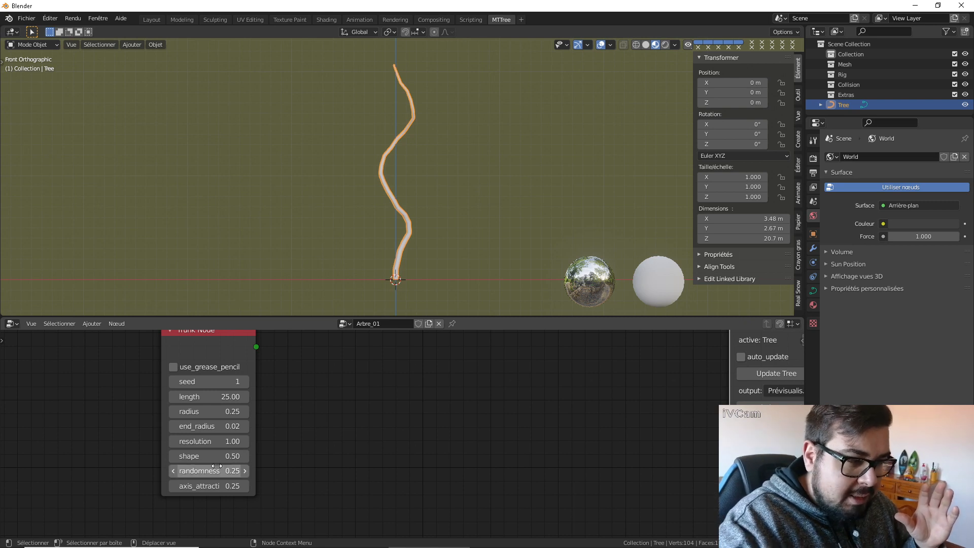
{"action": "left_click", "coordinate": [759, 373]}
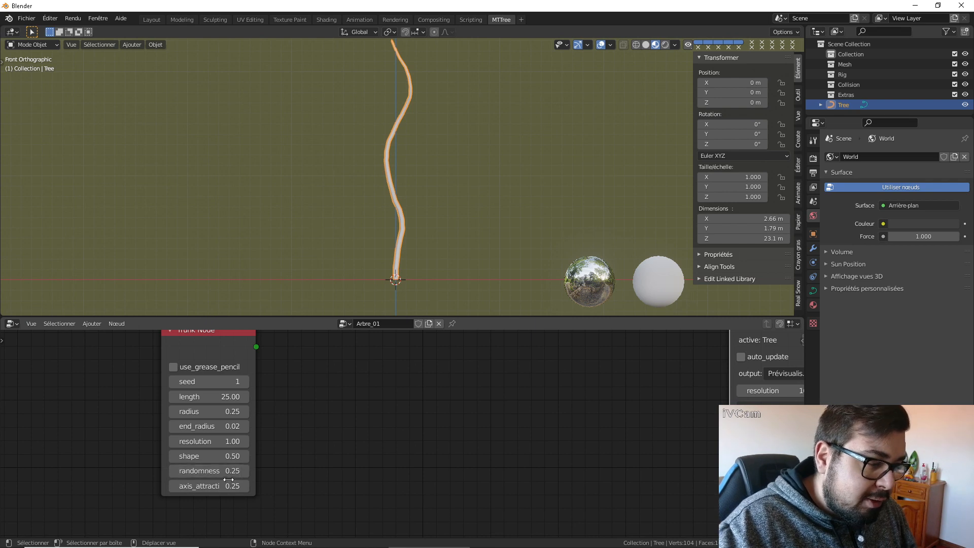
Step: Set the trunk's randomness to 0.50 and its axis attraction to 0.00, updating the tree after each change
{"action": "left_click_drag", "start_coordinate": [221, 471], "coordinate": [228, 471]}
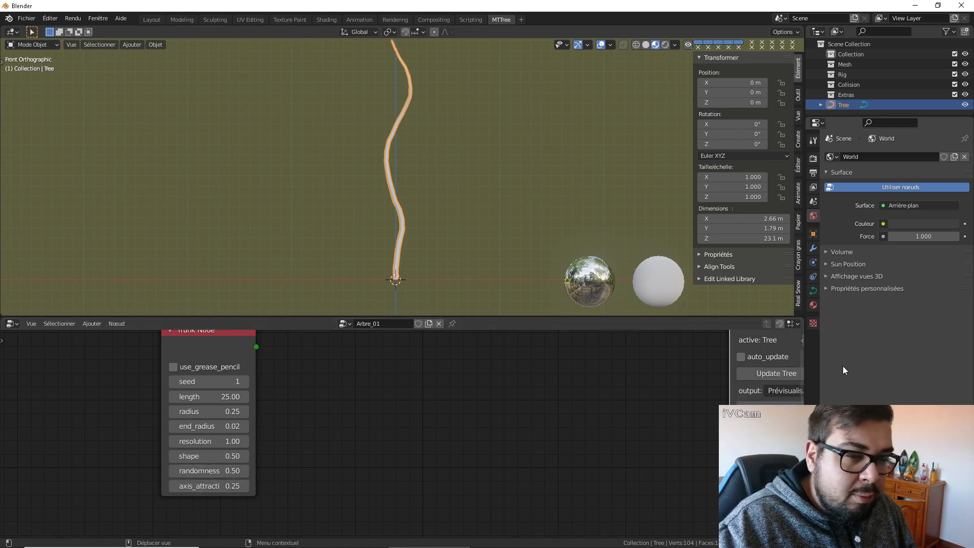
{"action": "left_click", "coordinate": [776, 373]}
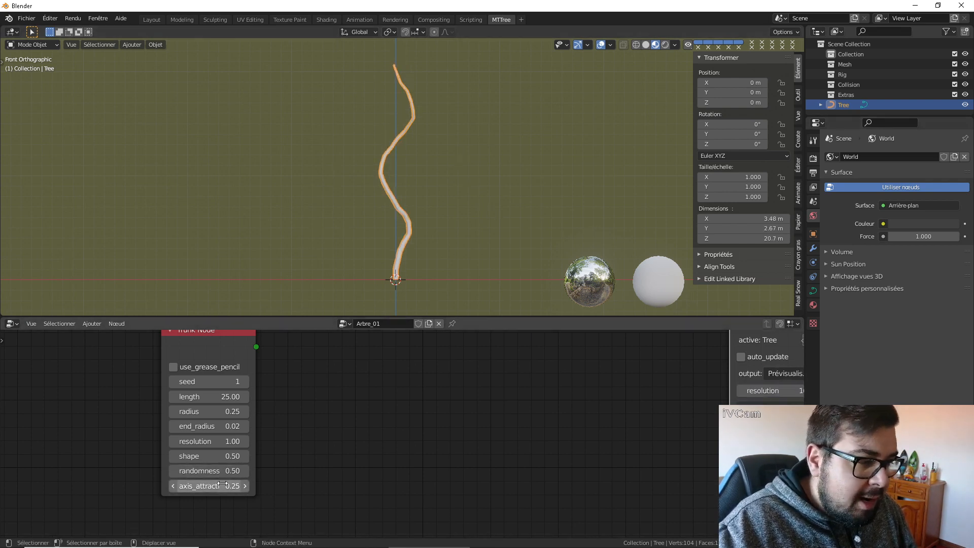
{"action": "left_click_drag", "start_coordinate": [222, 485], "coordinate": [209, 486]}
{"action": "left_click", "coordinate": [776, 373]}
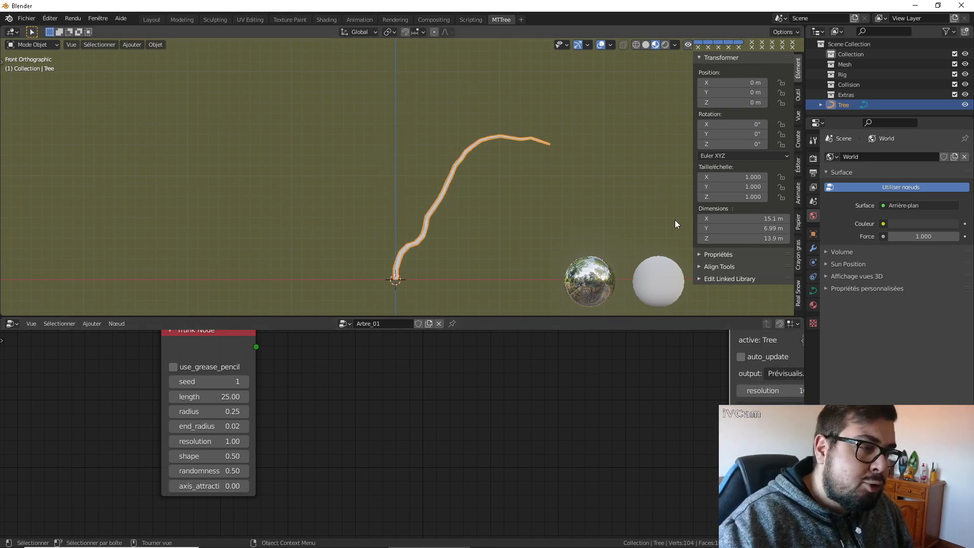
{"action": "middle_click_drag", "start_coordinate": [529, 175], "coordinate": [395, 233]}
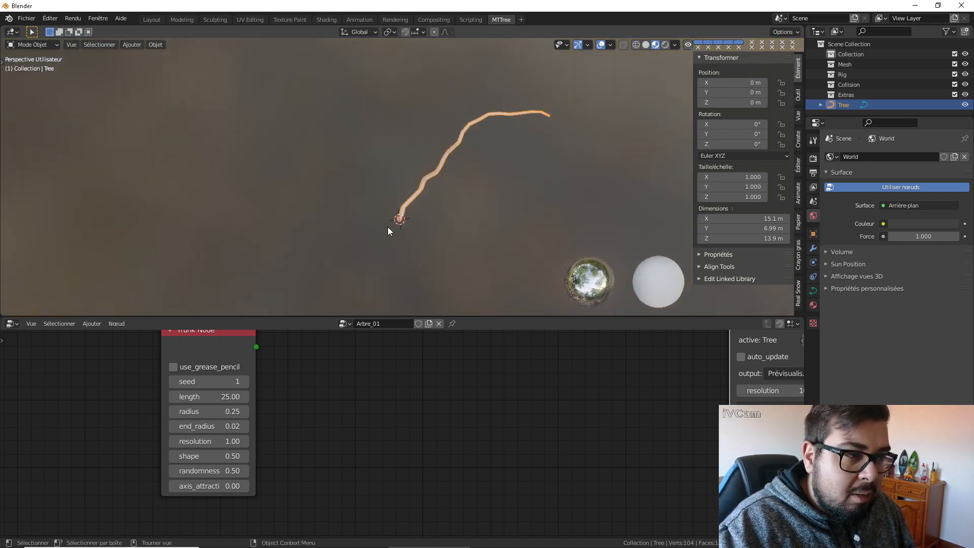
Step: Set the Trunk Node's axis attraction to 1.00 and update the tree
{"action": "middle_click_drag", "start_coordinate": [565, 168], "coordinate": [535, 110]}
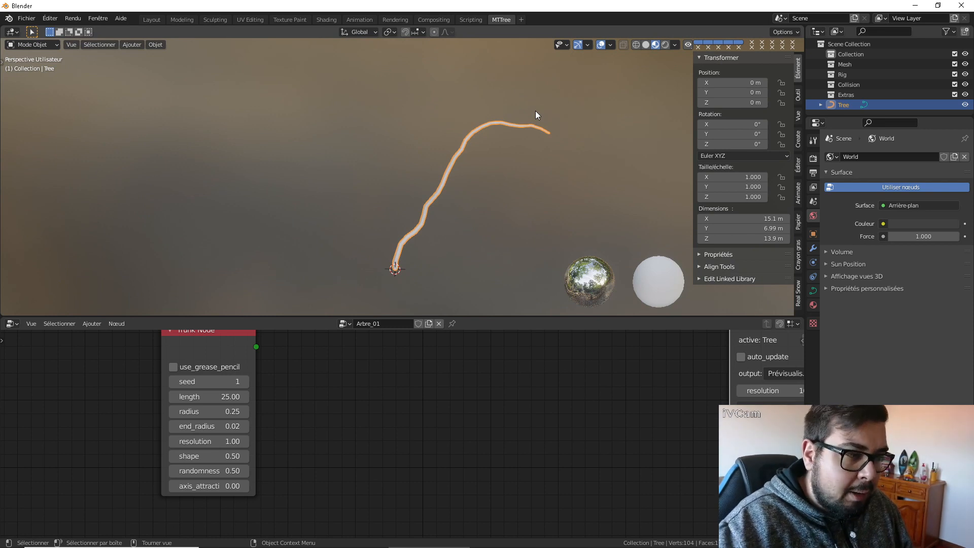
{"action": "scroll", "coordinate": [534, 110], "scroll_direction": "up", "scroll_amount": 1}
{"action": "left_click_drag", "start_coordinate": [201, 486], "coordinate": [233, 486]}
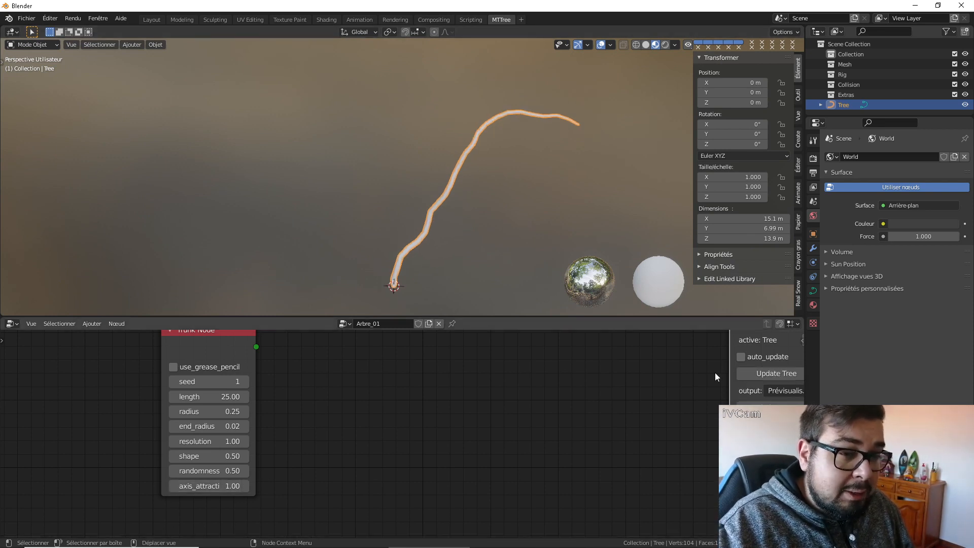
{"action": "left_click", "coordinate": [756, 373]}
Step: Set the trunk's axis attraction to 0.25, update the tree, and inspect the trunk's shape
{"action": "scroll", "coordinate": [412, 181], "scroll_direction": "down", "scroll_amount": 2}
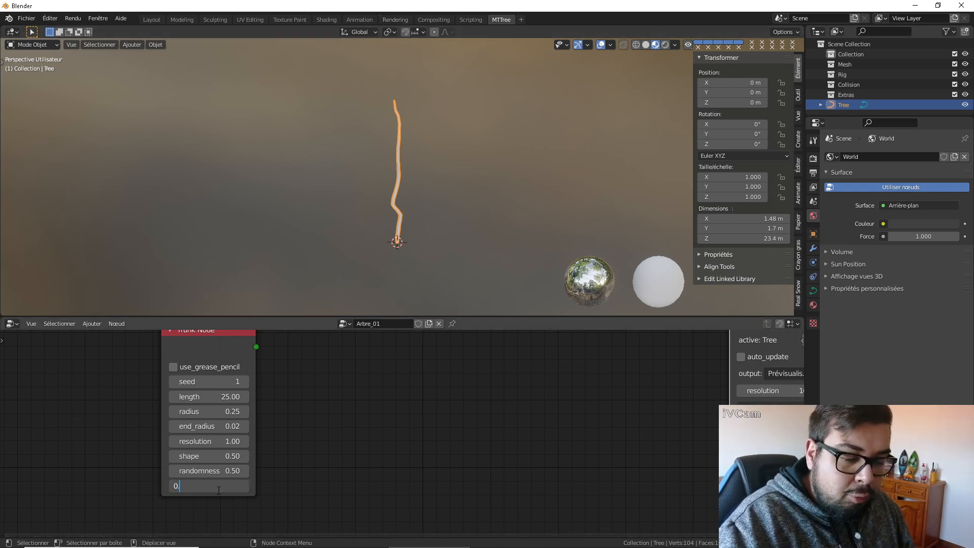
{"action": "type", "text": "25"}
{"action": "key", "text": "Return"}
{"action": "left_click", "coordinate": [748, 373]}
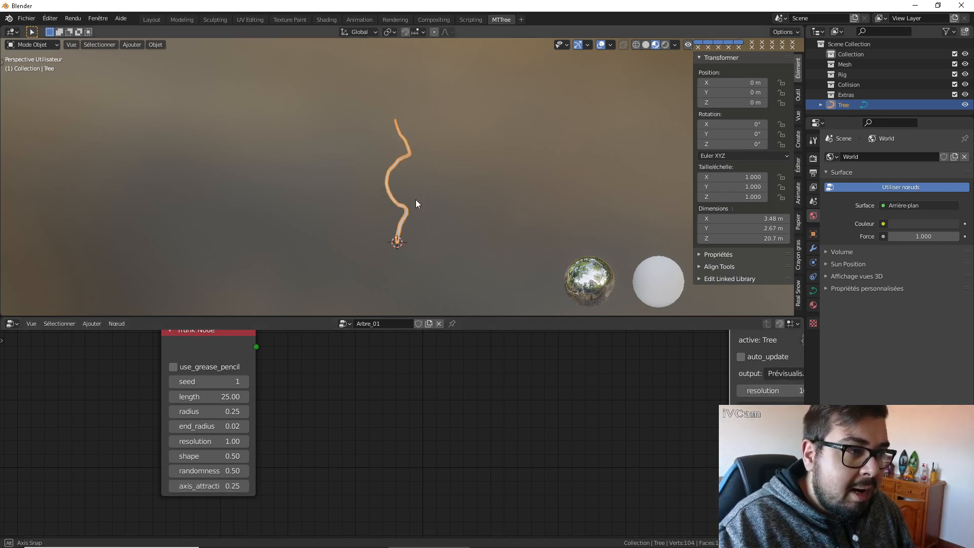
{"action": "middle_click_drag", "start_coordinate": [415, 200], "coordinate": [396, 172]}
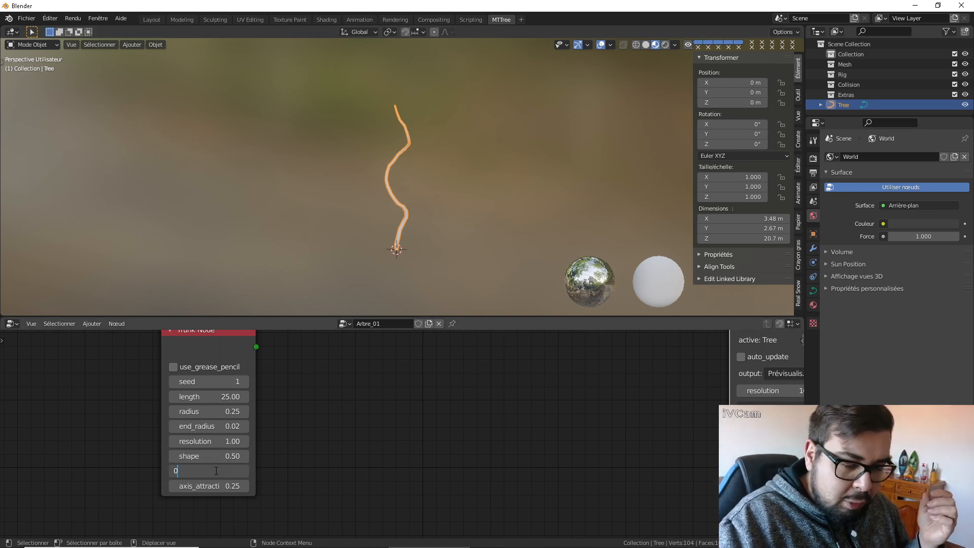
Step: Set the trunk's randomness to 0.25 and its axis attraction to 0.10, and update the tree
{"action": "key", "text": "Return"}
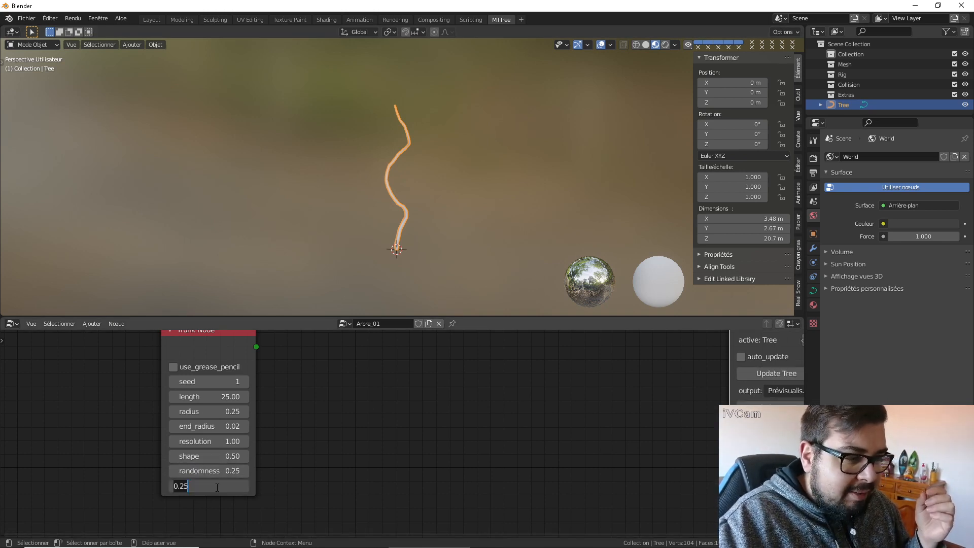
{"action": "left_click", "coordinate": [217, 487]}
{"action": "type", "text": "0.1"}
{"action": "key", "text": "Return"}
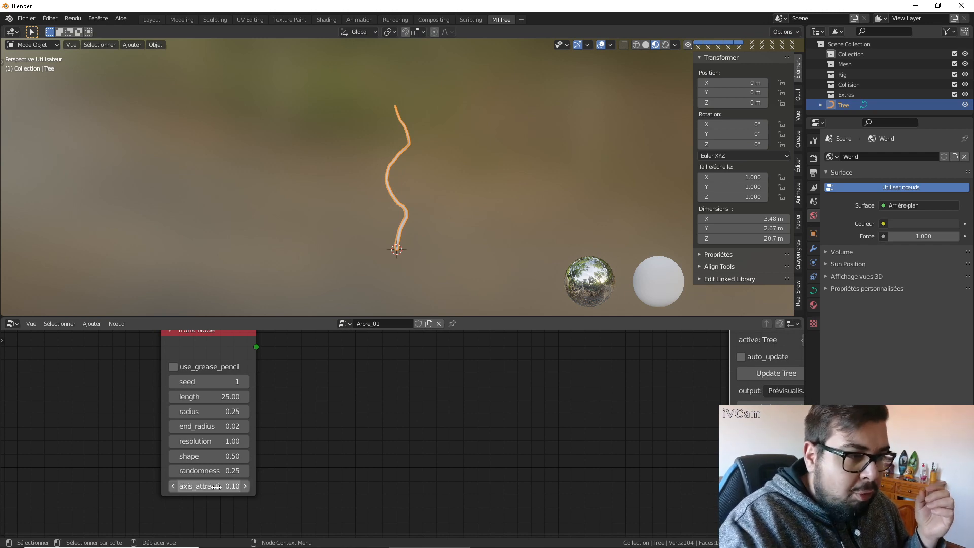
{"action": "left_click", "coordinate": [776, 372]}
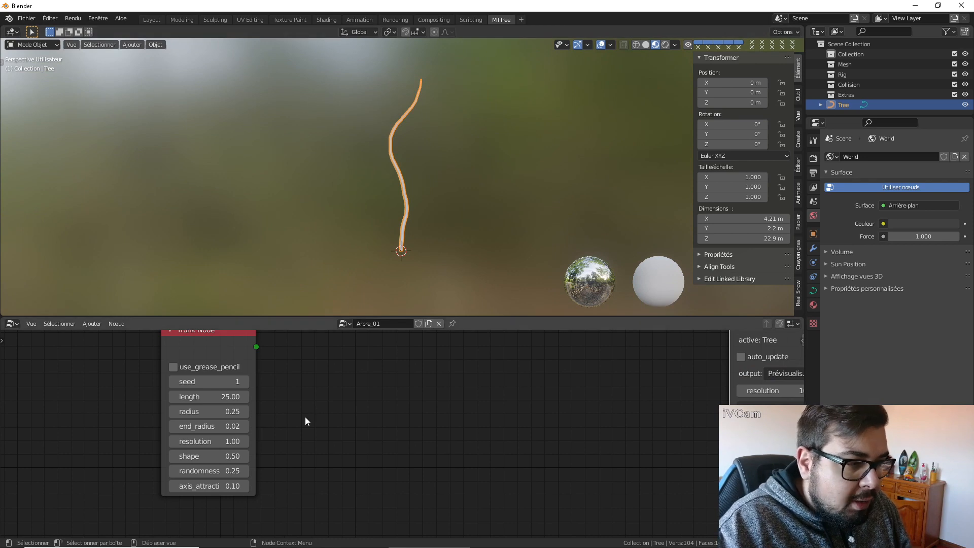
Step: Try the trunk seeds 2, 3, 4, 5 and 6 one after another, updating the tree to compare the shapes
{"action": "middle_click_drag", "start_coordinate": [330, 392], "coordinate": [299, 404]}
{"action": "mouse_move", "coordinate": [173, 345]}
{"action": "left_mouse_down"}
{"action": "mouse_move", "coordinate": [230, 343]}
{"action": "mouse_move", "coordinate": [173, 328]}
{"action": "left_mouse_up"}
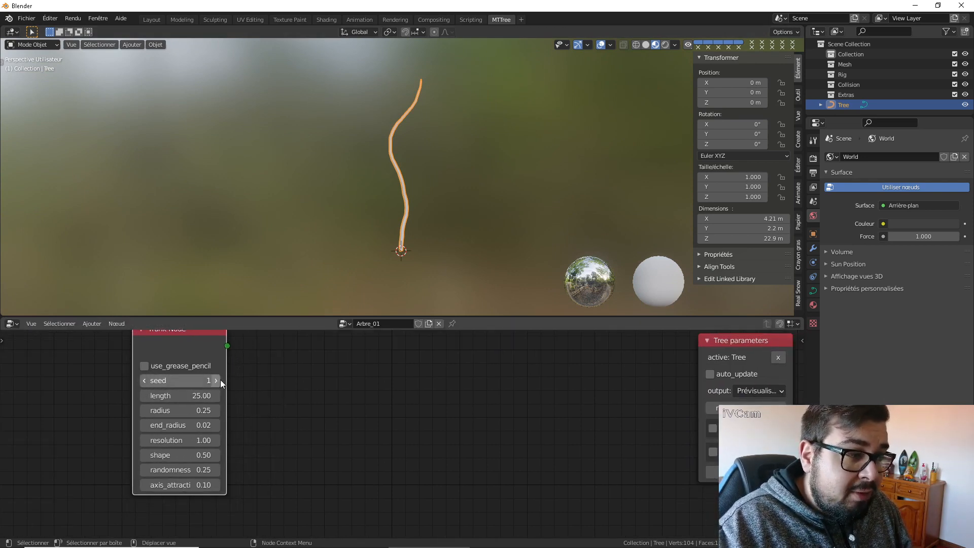
{"action": "left_click", "coordinate": [218, 380]}
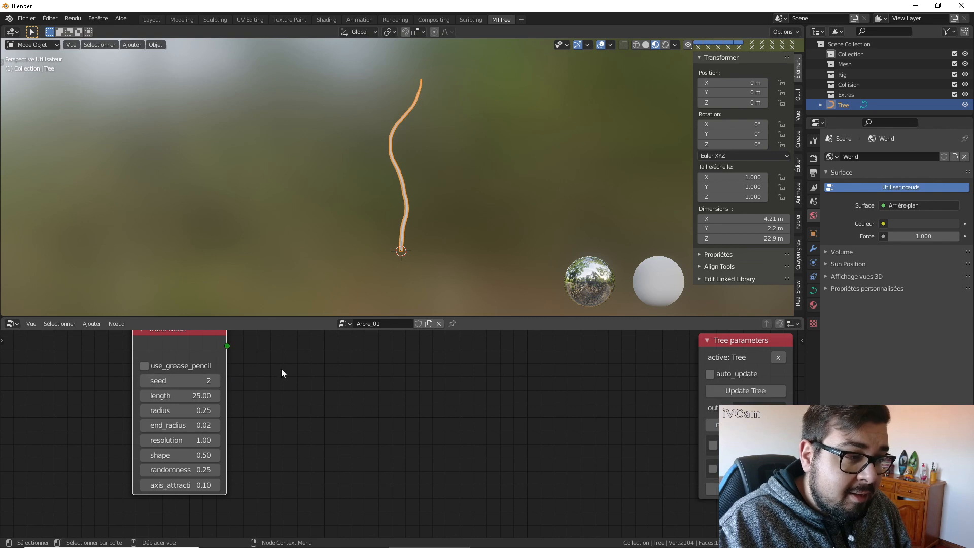
{"action": "left_click", "coordinate": [747, 390]}
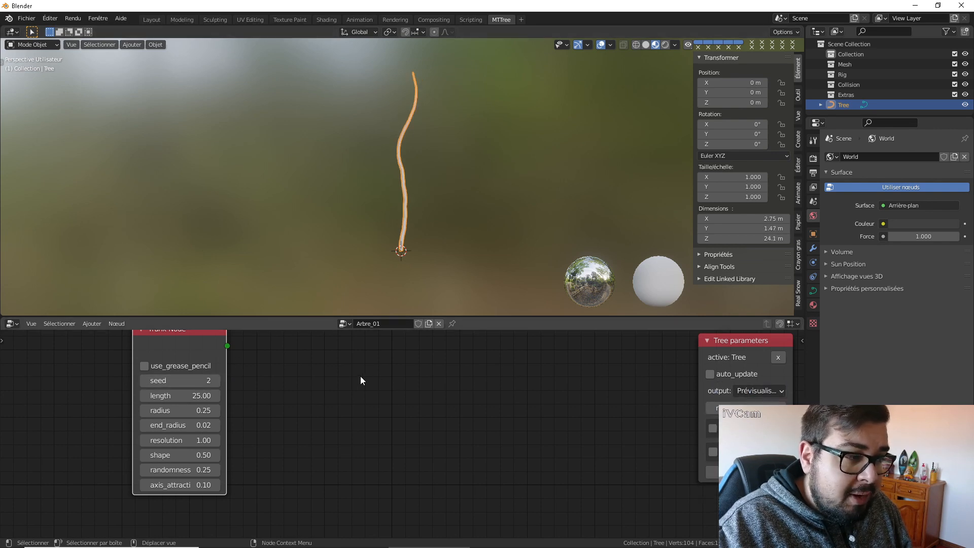
{"action": "left_click", "coordinate": [216, 380]}
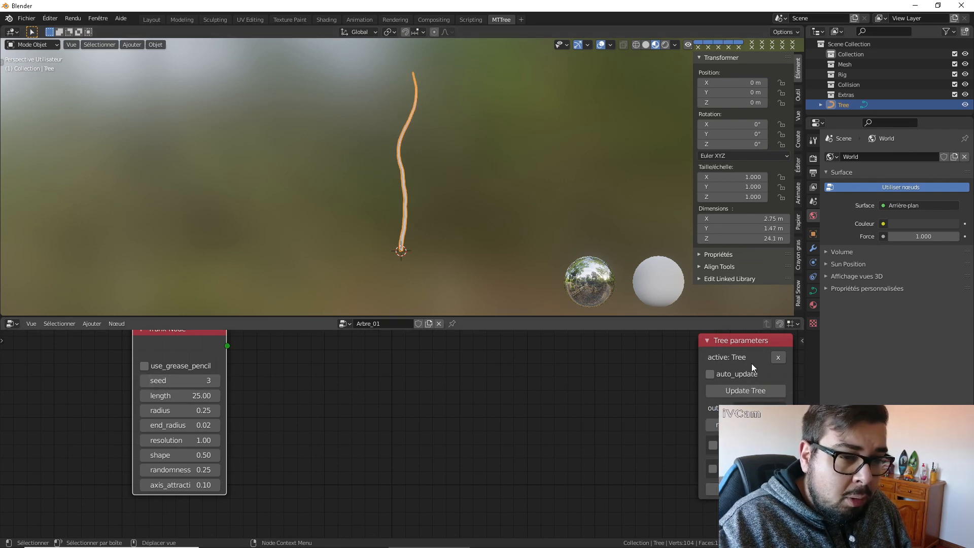
{"action": "left_click", "coordinate": [755, 390]}
{"action": "left_click", "coordinate": [218, 381]}
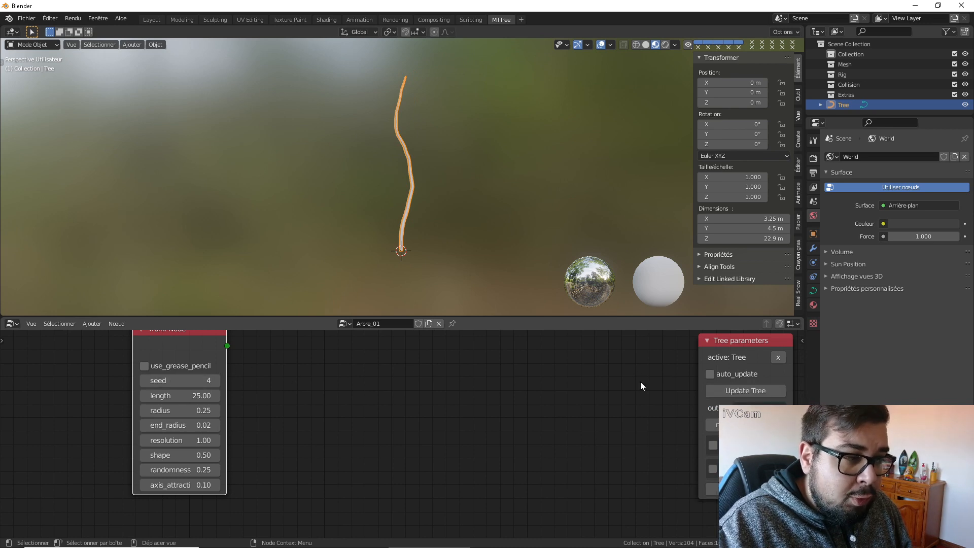
{"action": "left_click", "coordinate": [746, 394]}
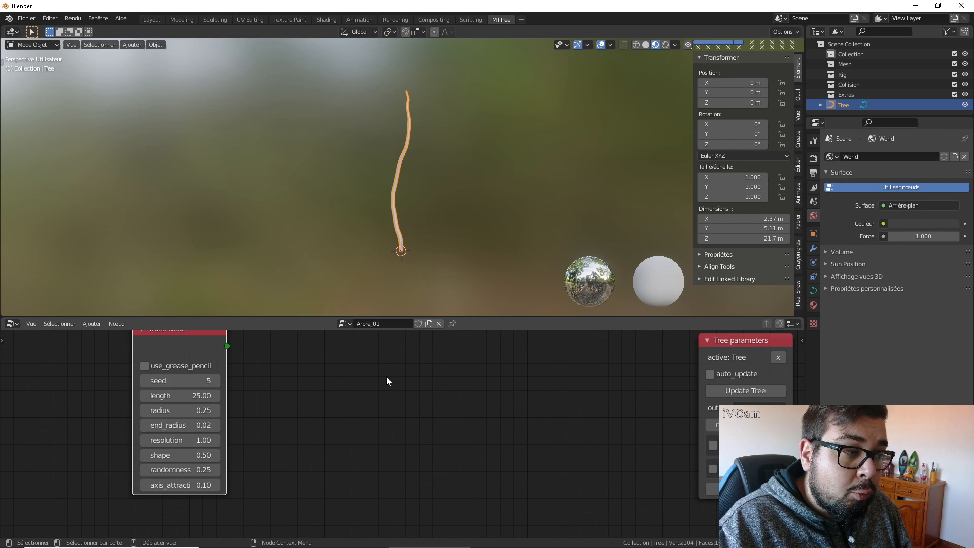
{"action": "left_click", "coordinate": [745, 389]}
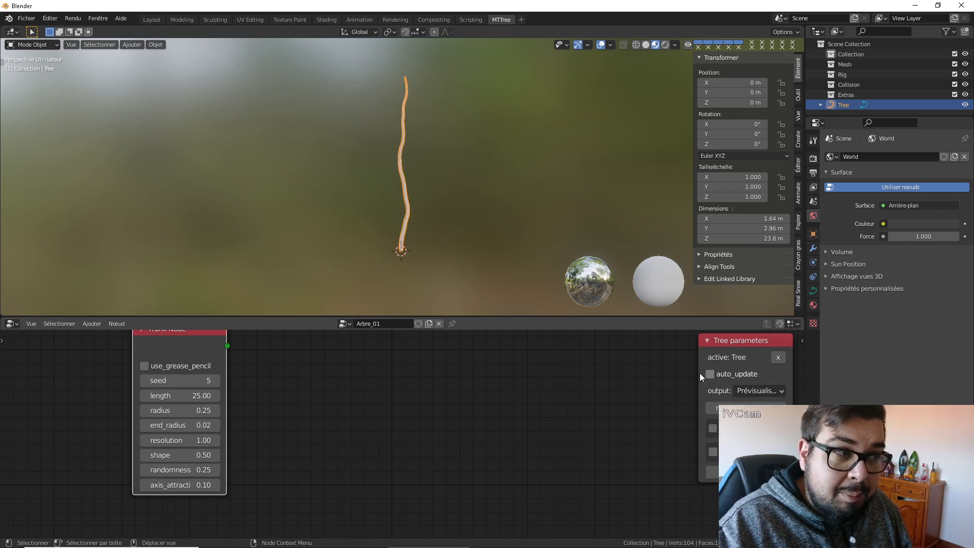
{"action": "left_click", "coordinate": [219, 381]}
{"action": "left_click", "coordinate": [776, 390]}
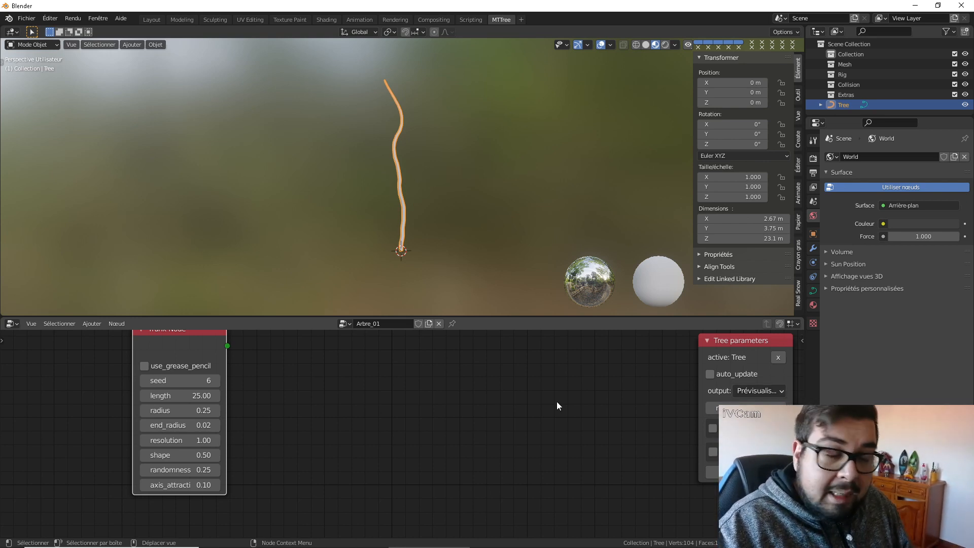
Step: Set the Trunk Node's seed back to 1 and update the tree
{"action": "left_click", "coordinate": [200, 380]}
{"action": "type", "text": "1"}
{"action": "key", "text": "Return"}
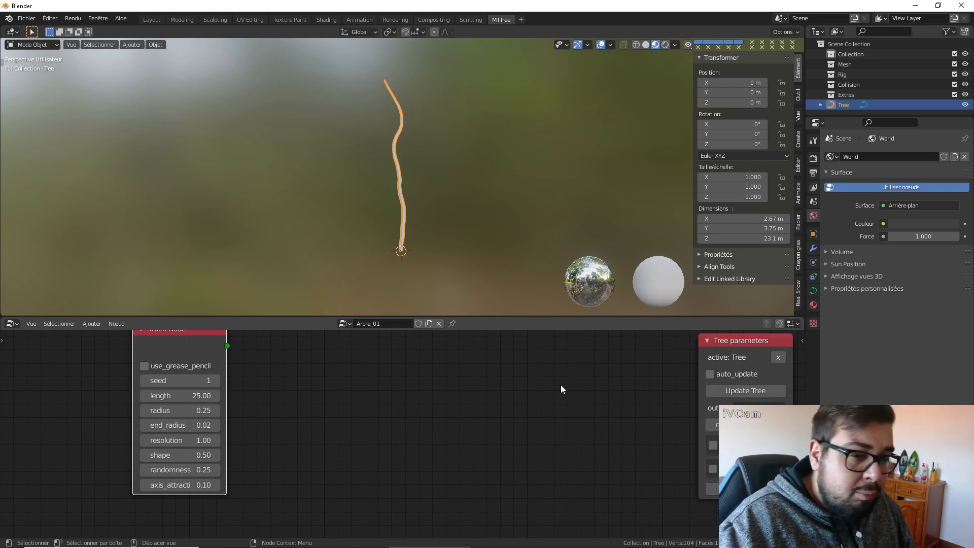
{"action": "left_click", "coordinate": [740, 391]}
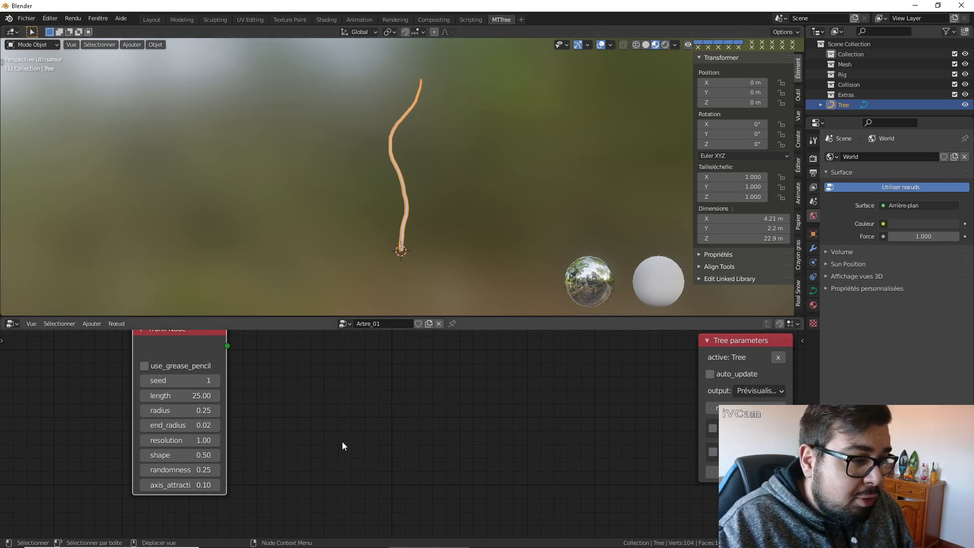
Step: Add a Roots Node to the node tree between the Trunk Node and the Tree parameters node
{"action": "scroll", "coordinate": [402, 386], "scroll_direction": "down", "scroll_amount": 2}
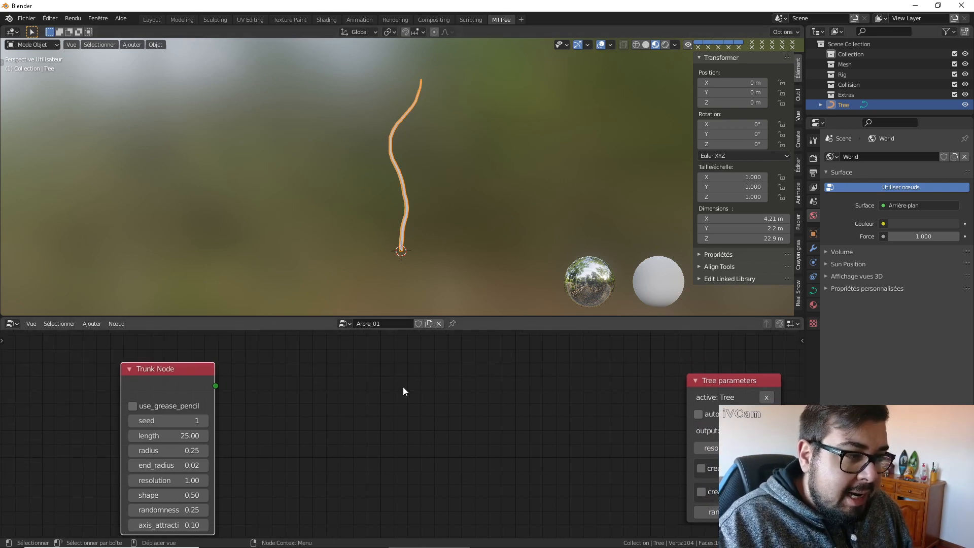
{"action": "key", "text": "shift+a"}
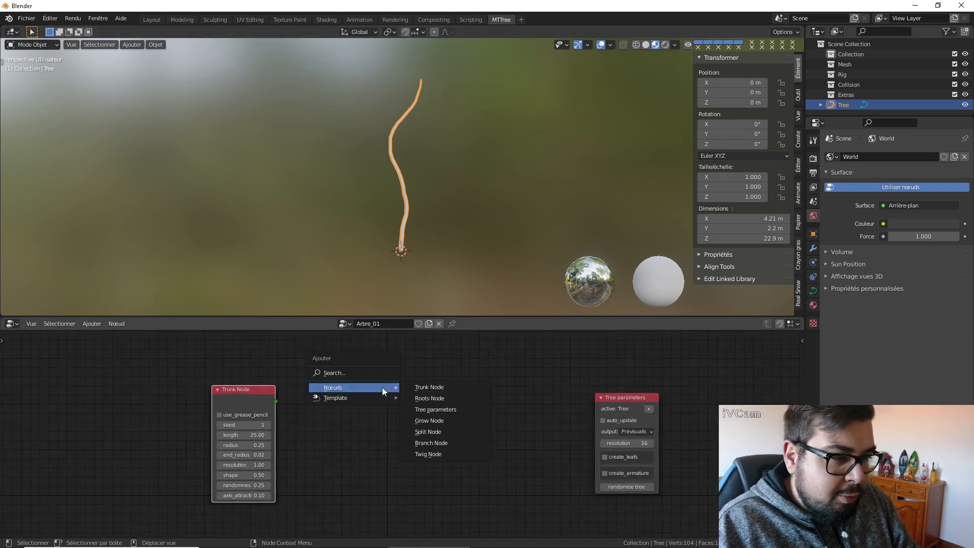
{"action": "left_click", "coordinate": [436, 397]}
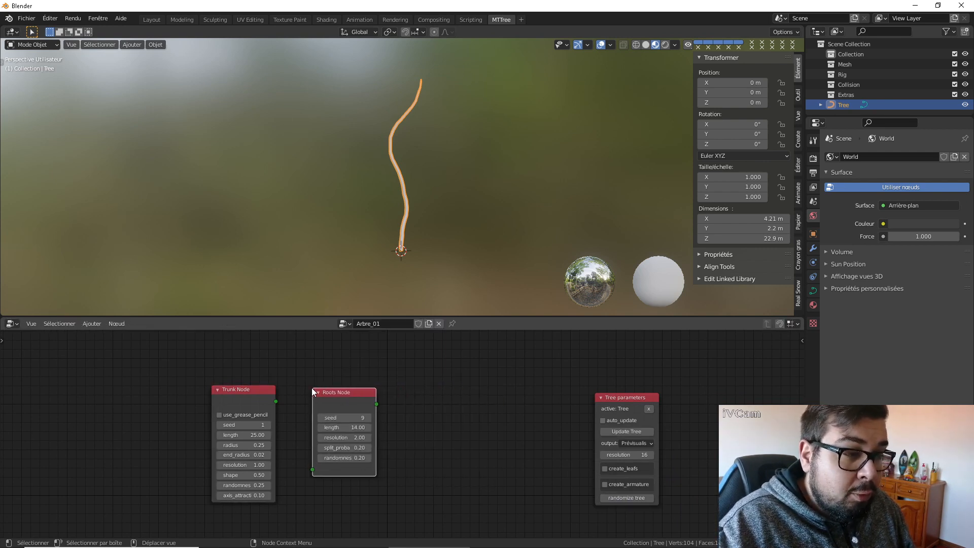
{"action": "middle_click_drag", "start_coordinate": [468, 422], "coordinate": [458, 390]}
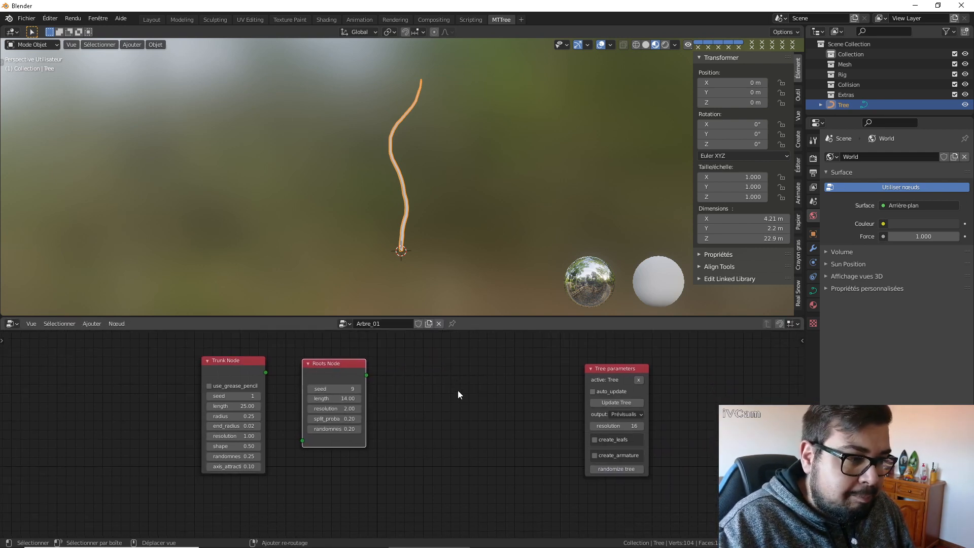
Step: Connect the Trunk Node's output to the Roots Node's input, spacing the two nodes out beside each other
{"action": "left_click_drag", "start_coordinate": [248, 362], "coordinate": [211, 352]}
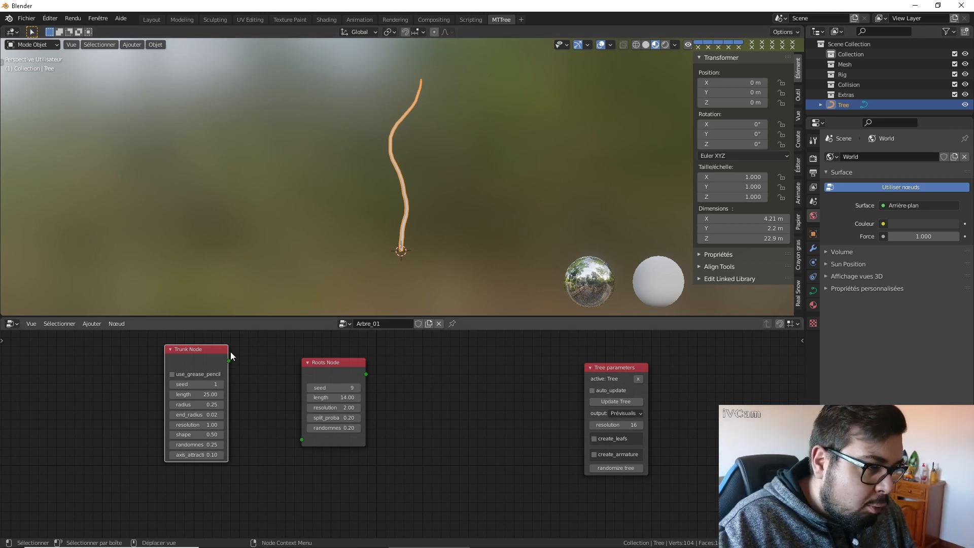
{"action": "left_click_drag", "start_coordinate": [230, 358], "coordinate": [306, 442]}
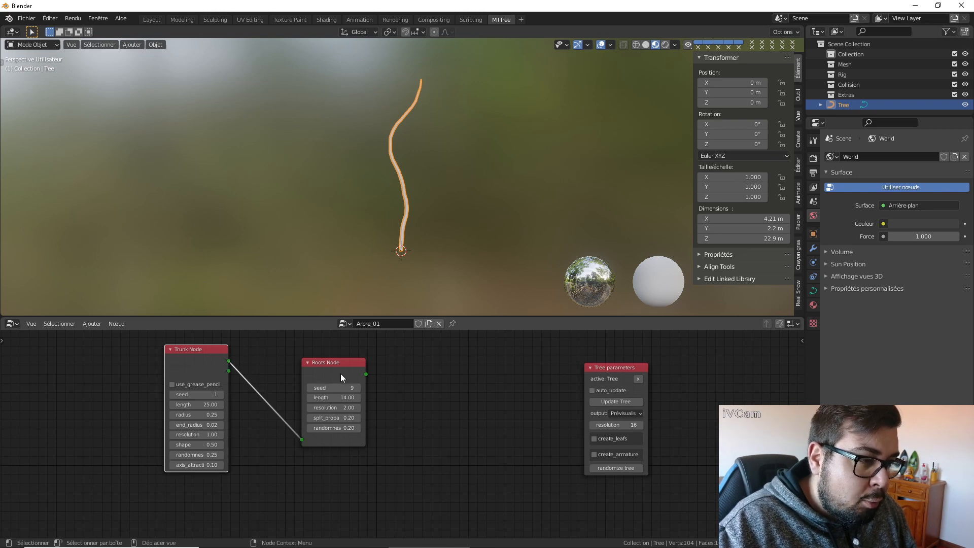
{"action": "left_click_drag", "start_coordinate": [335, 363], "coordinate": [313, 365]}
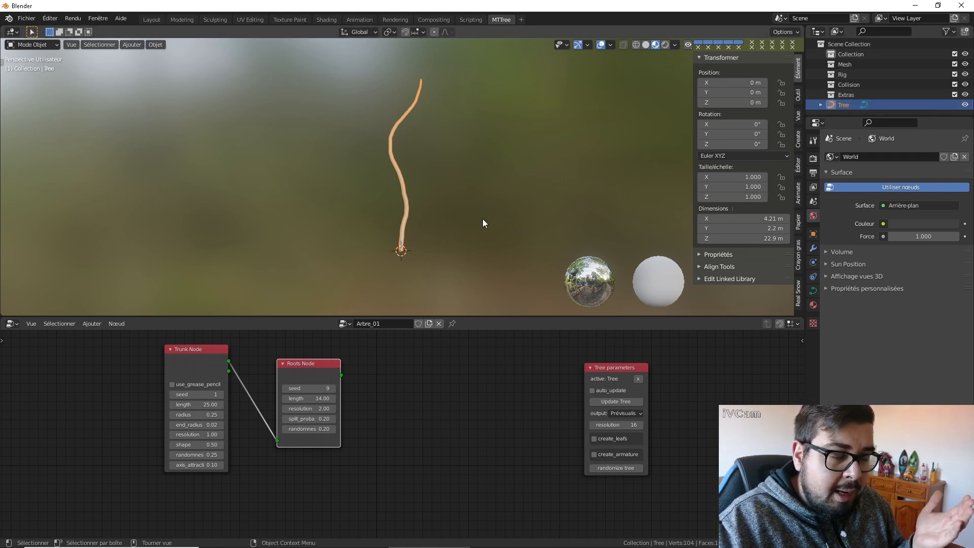
Step: Focus on the base of the trunk and update the tree to generate its roots
{"action": "middle_click_drag", "start_coordinate": [482, 218], "coordinate": [439, 72]}
{"action": "scroll", "coordinate": [440, 222], "scroll_direction": "down", "scroll_amount": 1}
{"action": "scroll", "coordinate": [437, 236], "scroll_direction": "up", "scroll_amount": 7}
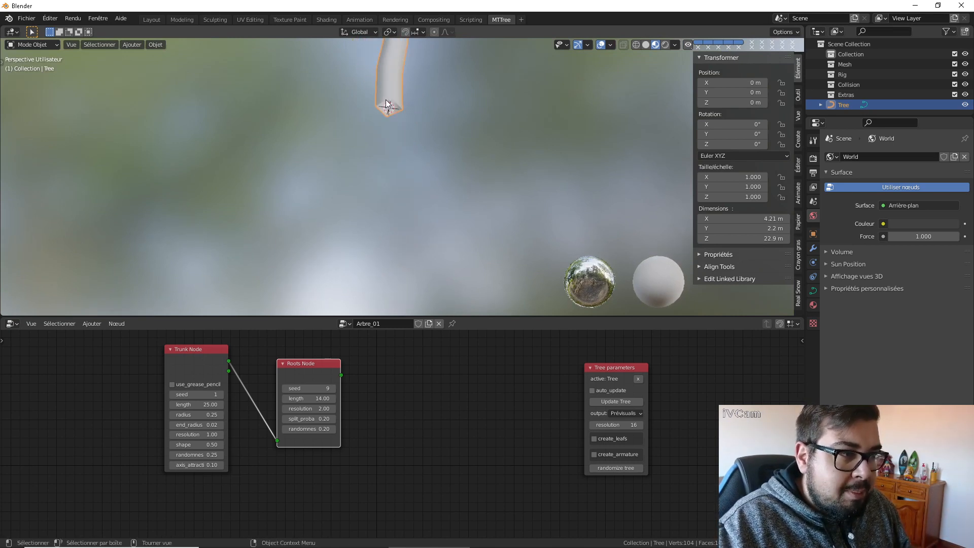
{"action": "middle_click_drag", "start_coordinate": [386, 104], "coordinate": [391, 122], "text": "shift"}
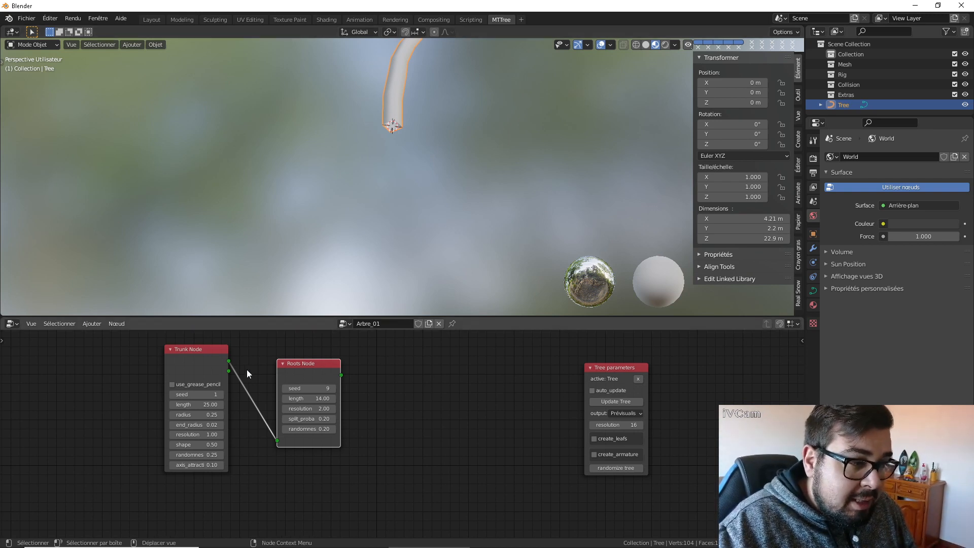
{"action": "left_click", "coordinate": [613, 401]}
Step: Examine the generated roots below the trunk from several angles and from the front
{"action": "scroll", "coordinate": [466, 189], "scroll_direction": "down", "scroll_amount": 5}
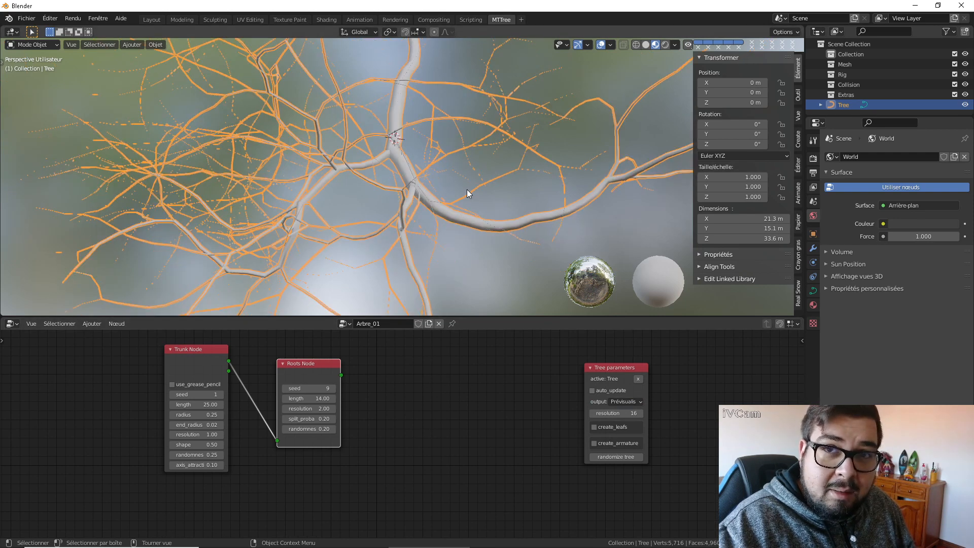
{"action": "middle_click_drag", "start_coordinate": [455, 186], "coordinate": [437, 238]}
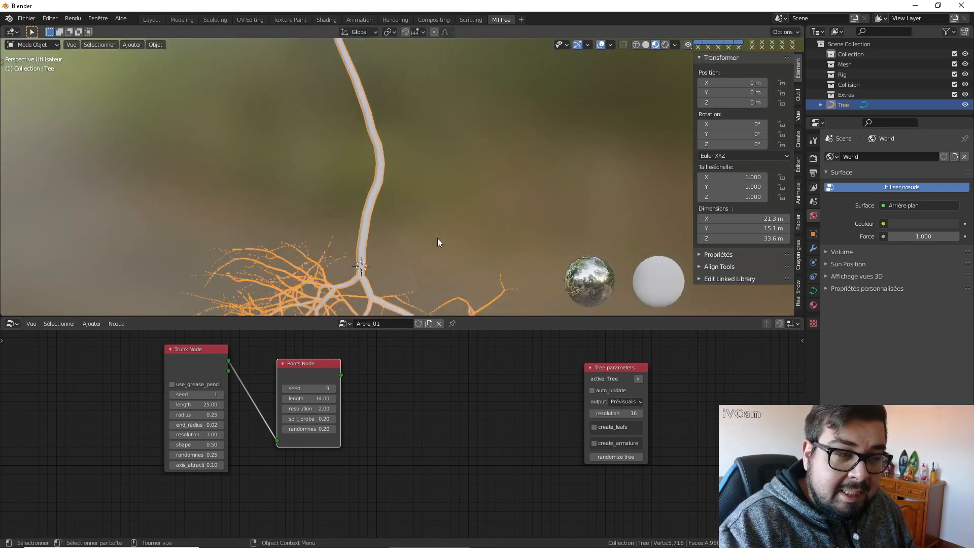
{"action": "key", "text": "KP_1"}
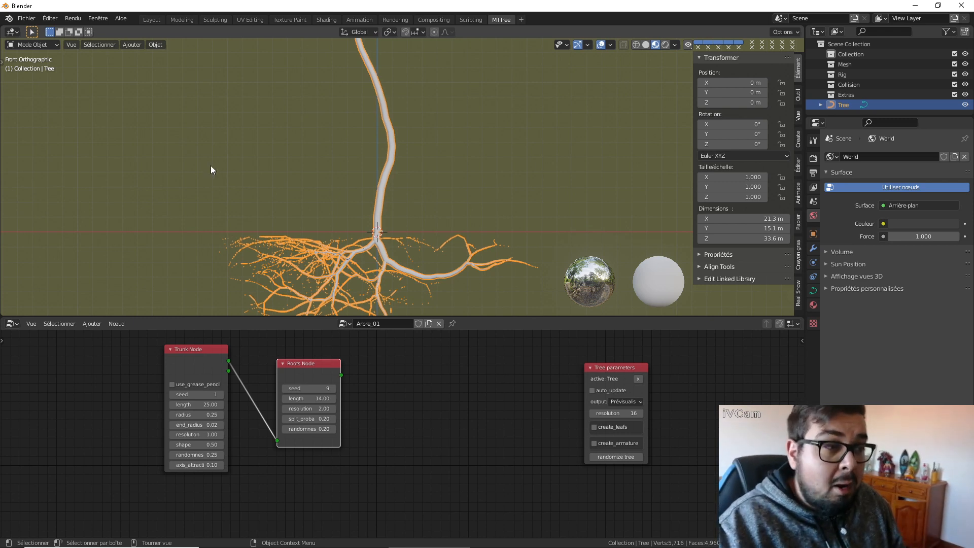
{"action": "scroll", "coordinate": [420, 205], "scroll_direction": "down", "scroll_amount": 2}
{"action": "middle_click_drag", "start_coordinate": [394, 242], "coordinate": [386, 211], "text": "shift"}
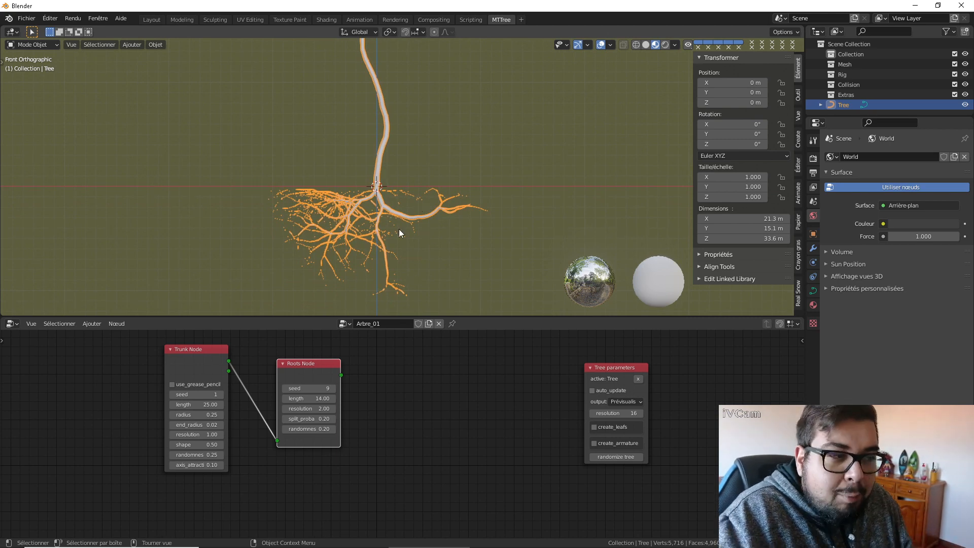
{"action": "middle_click_drag", "start_coordinate": [419, 273], "coordinate": [492, 247]}
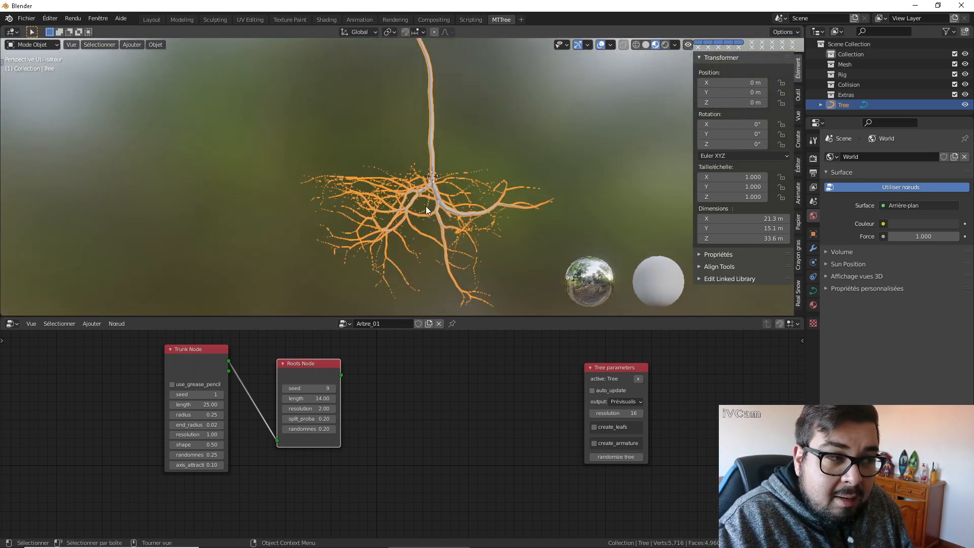
{"action": "middle_click_drag", "start_coordinate": [425, 206], "coordinate": [400, 209]}
{"action": "key", "text": "KP_1"}
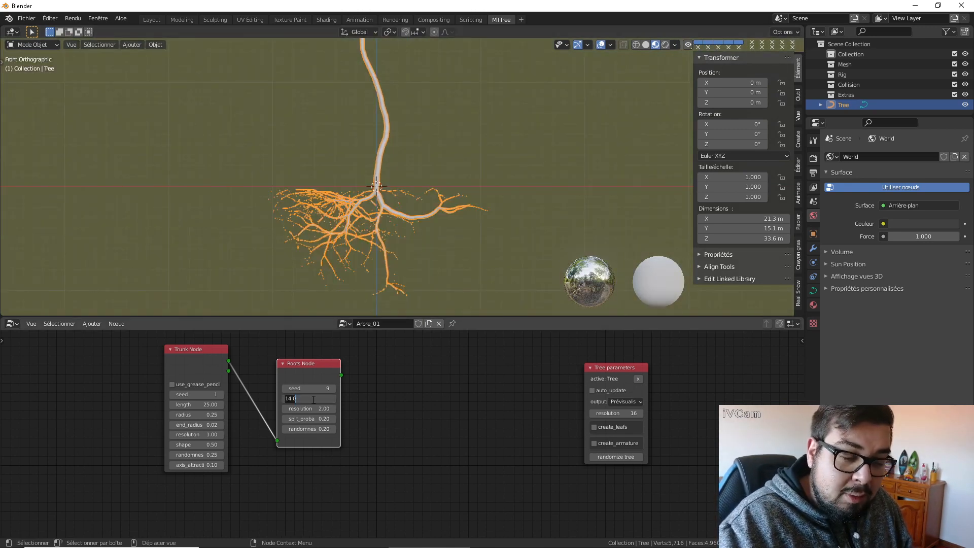
Step: Set the Roots Node's length to 2.00 and update the tree, and raise the length to 25.00 with another update
{"action": "key", "text": "Return"}
{"action": "left_click", "coordinate": [634, 401]}
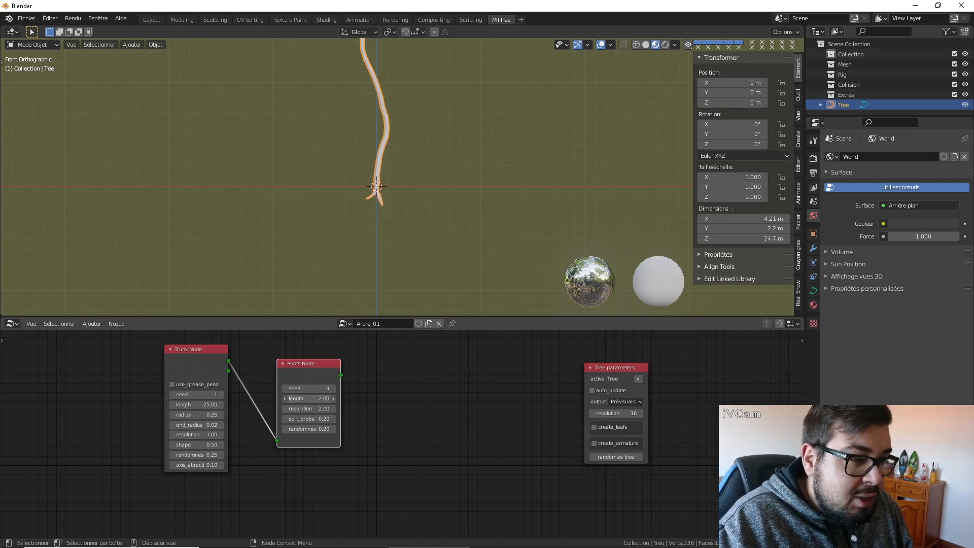
{"action": "type", "text": "5"}
{"action": "key", "text": "Return"}
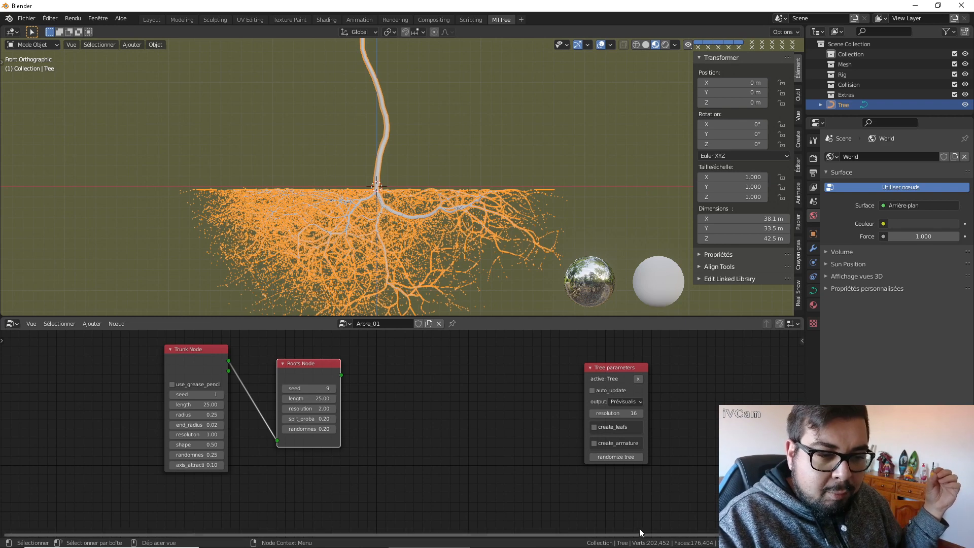
Step: Set the Roots Node's length to 2.00 and update the tree
{"action": "scroll", "coordinate": [651, 534], "scroll_direction": "up", "scroll_amount": 1}
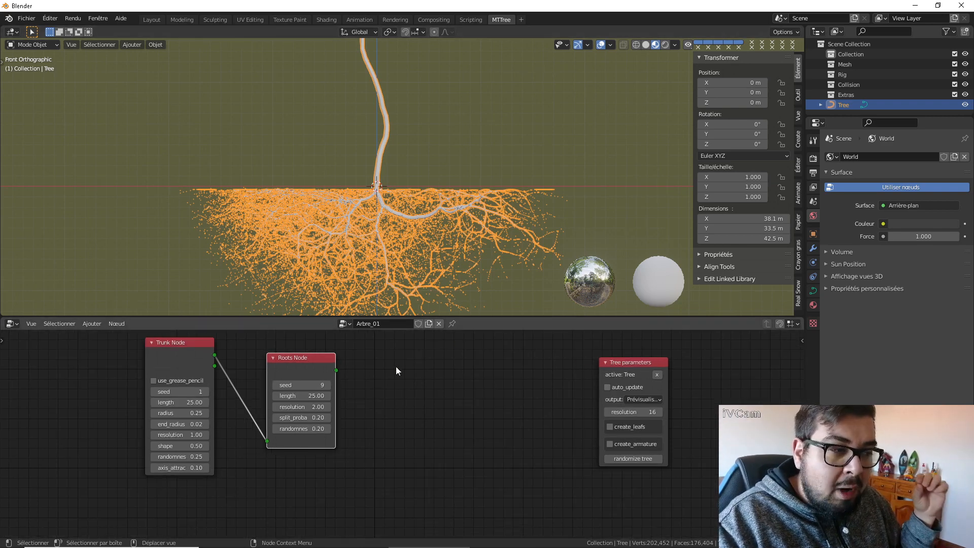
{"action": "left_click", "coordinate": [309, 396]}
{"action": "key", "text": "BackSpace"}
{"action": "key", "text": "BackSpace"}
{"action": "key", "text": "BackSpace"}
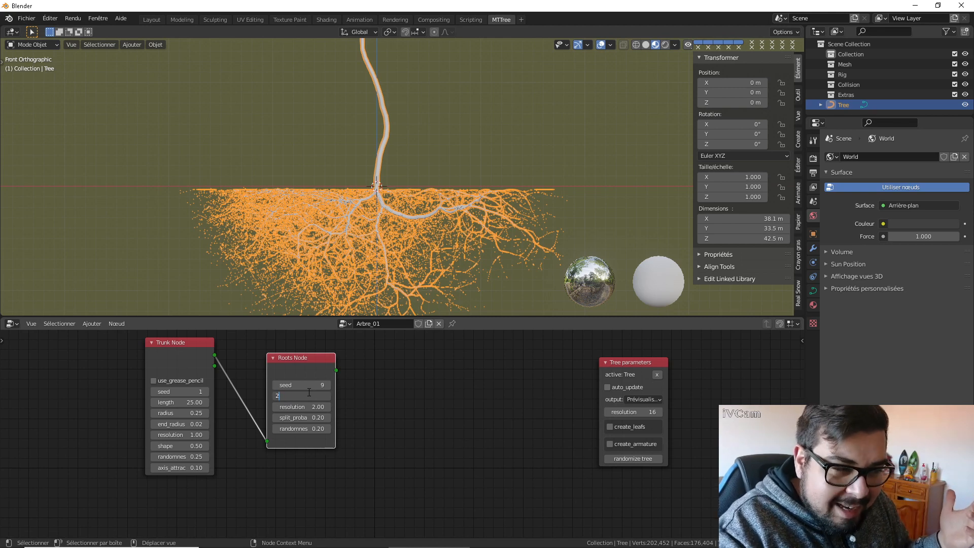
{"action": "key", "text": "Return"}
{"action": "left_click", "coordinate": [647, 398]}
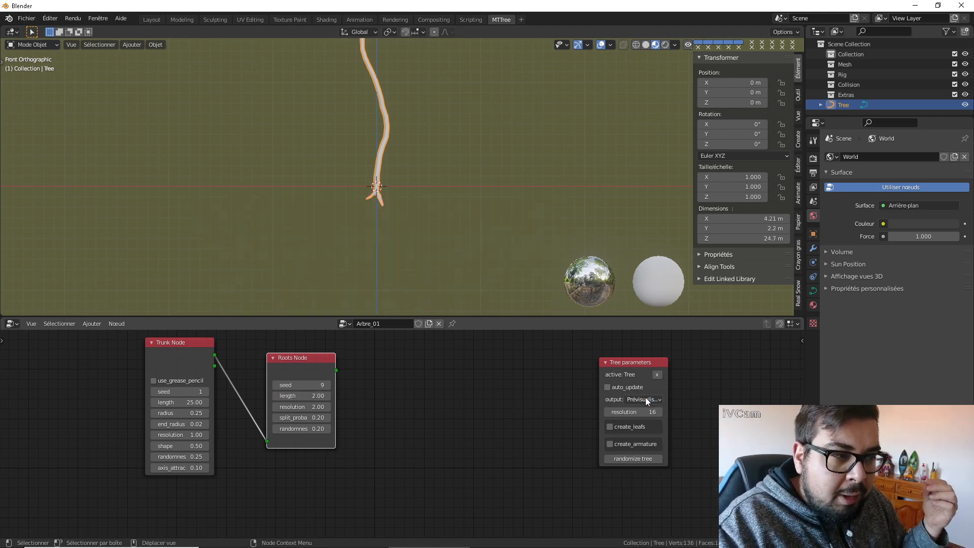
Step: Set the Roots Node's length to 15.00, update the tree, and view the roots from the front
{"action": "left_click", "coordinate": [322, 395]}
{"action": "type", "text": "15"}
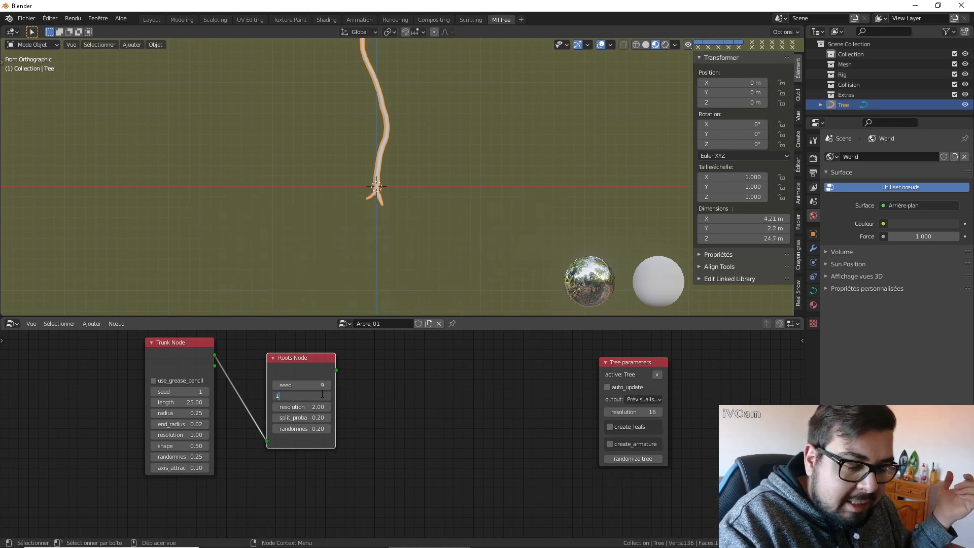
{"action": "key", "text": "Return"}
{"action": "left_click", "coordinate": [642, 399]}
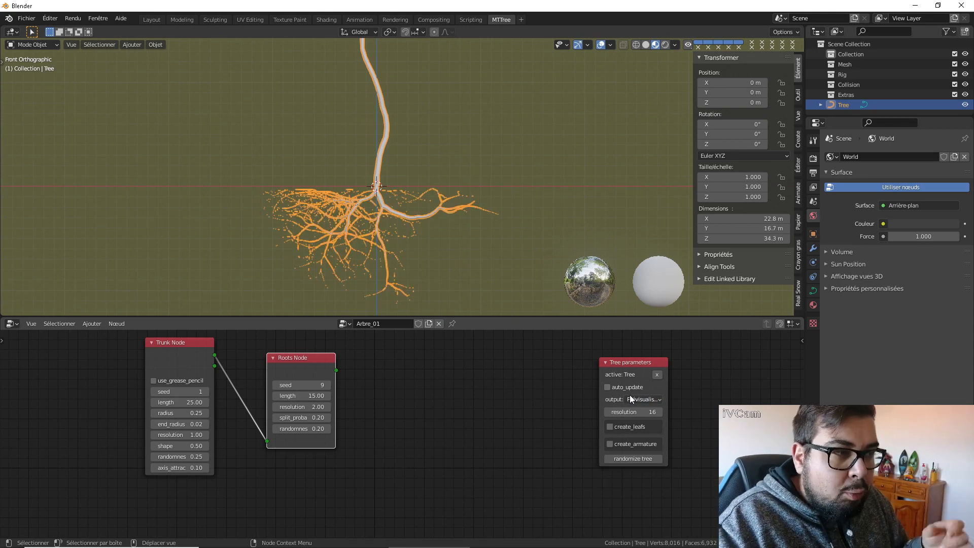
{"action": "middle_click_drag", "start_coordinate": [411, 226], "coordinate": [429, 246]}
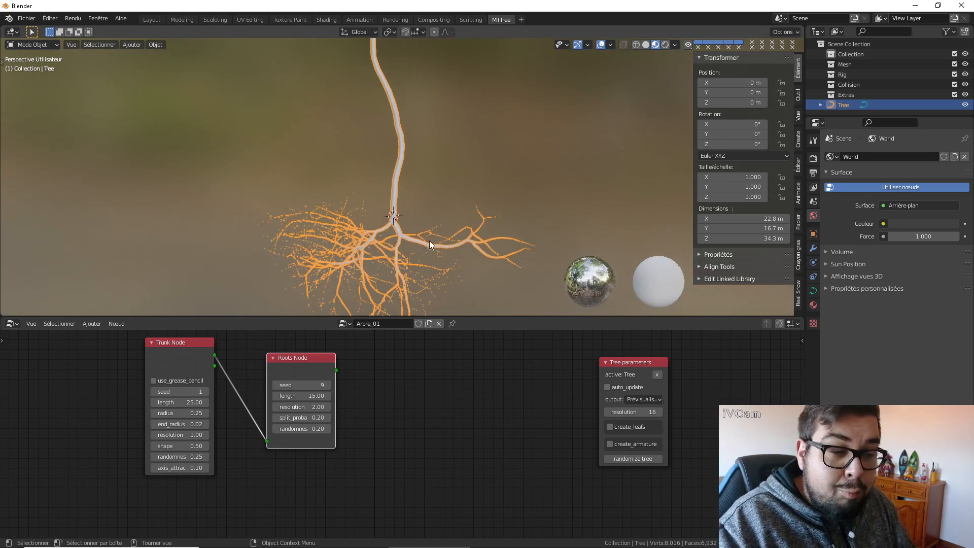
{"action": "key", "text": "KP_1"}
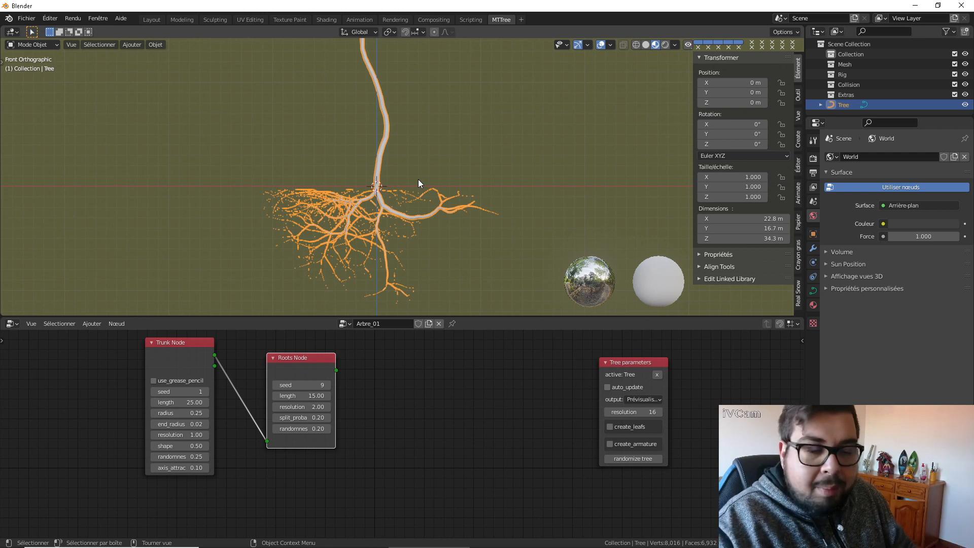
Step: Set the Roots Node's resolution to 1.00 and update the tree
{"action": "left_click", "coordinate": [311, 406]}
{"action": "type", "text": "1"}
{"action": "key", "text": "Return"}
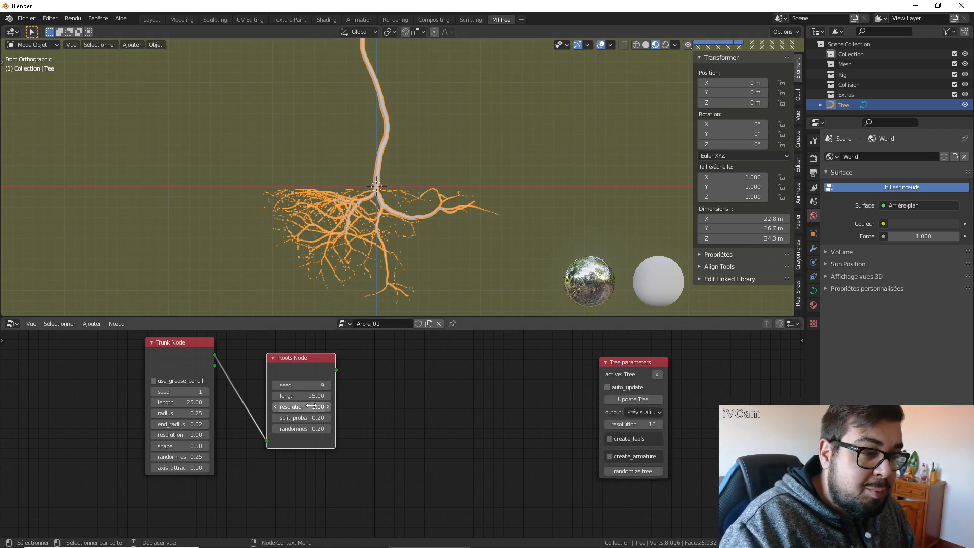
{"action": "left_click", "coordinate": [643, 401]}
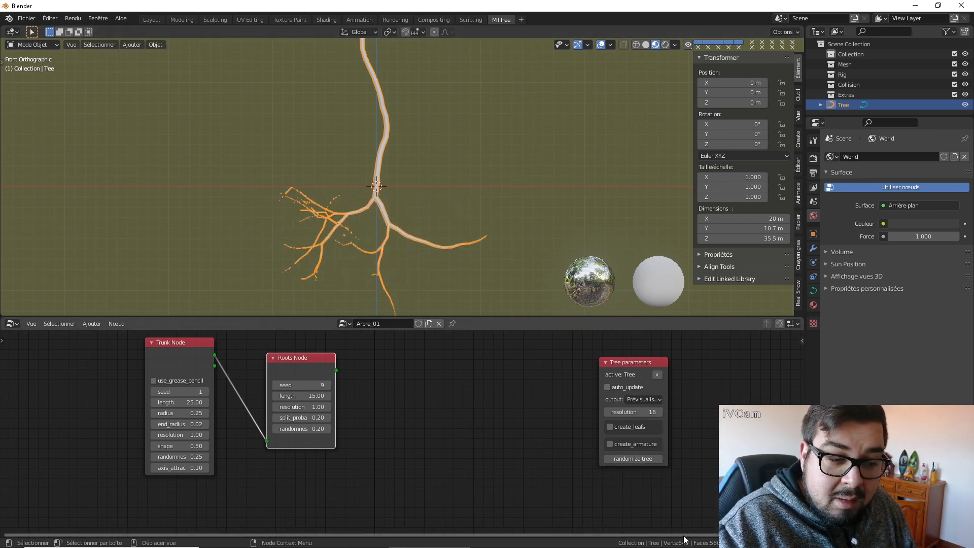
Step: Set the Roots Node's resolution to 5.00 and update the tree
{"action": "left_click", "coordinate": [310, 406]}
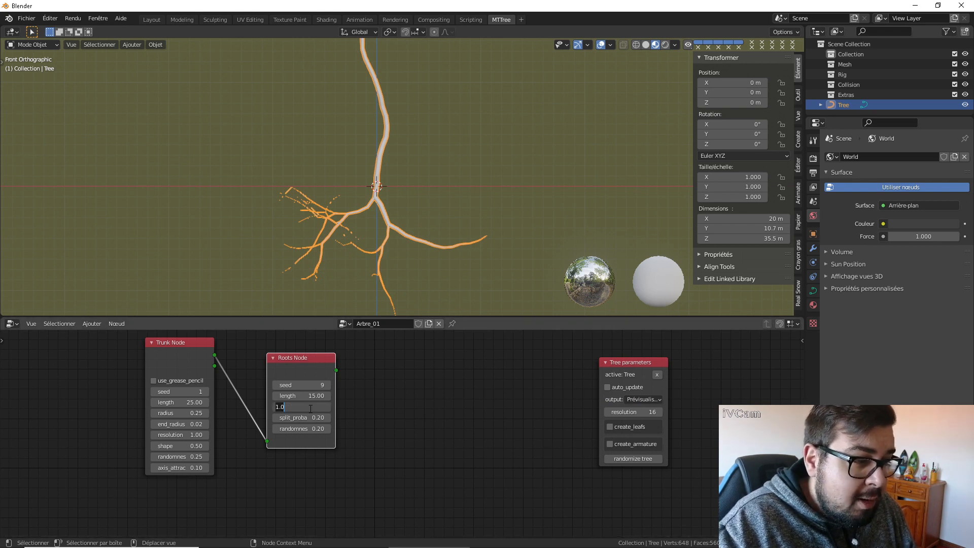
{"action": "type", "text": "5"}
{"action": "key", "text": "Return"}
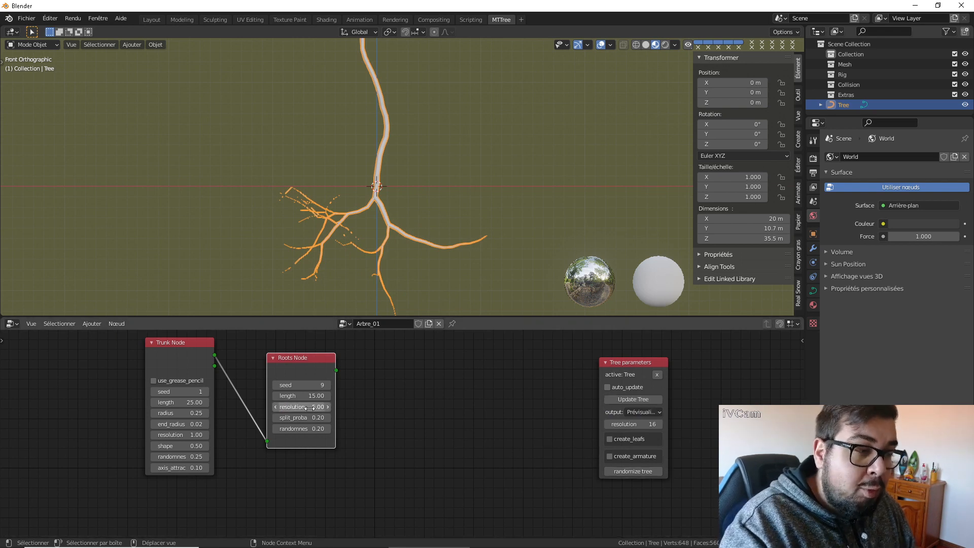
{"action": "left_click", "coordinate": [648, 404]}
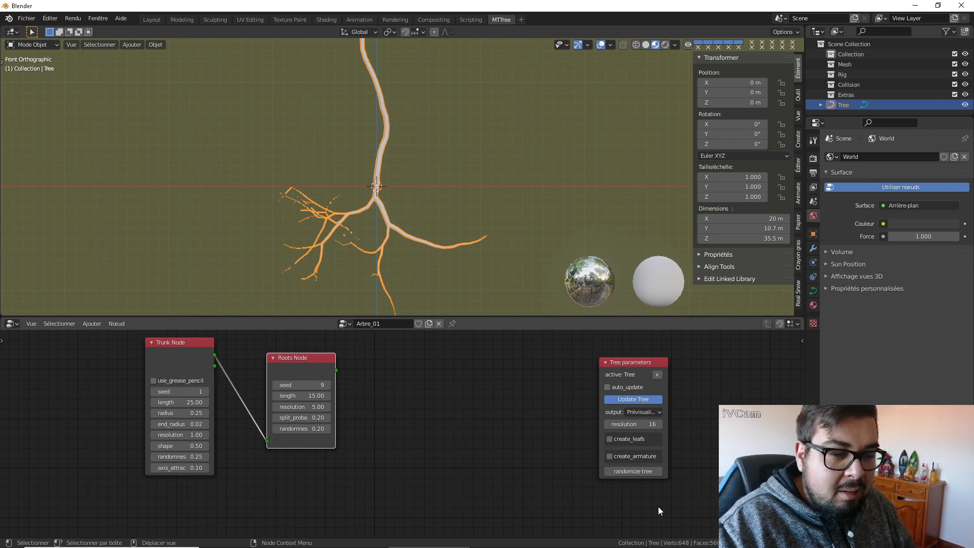
{"action": "mouse_move", "coordinate": [700, 539]}
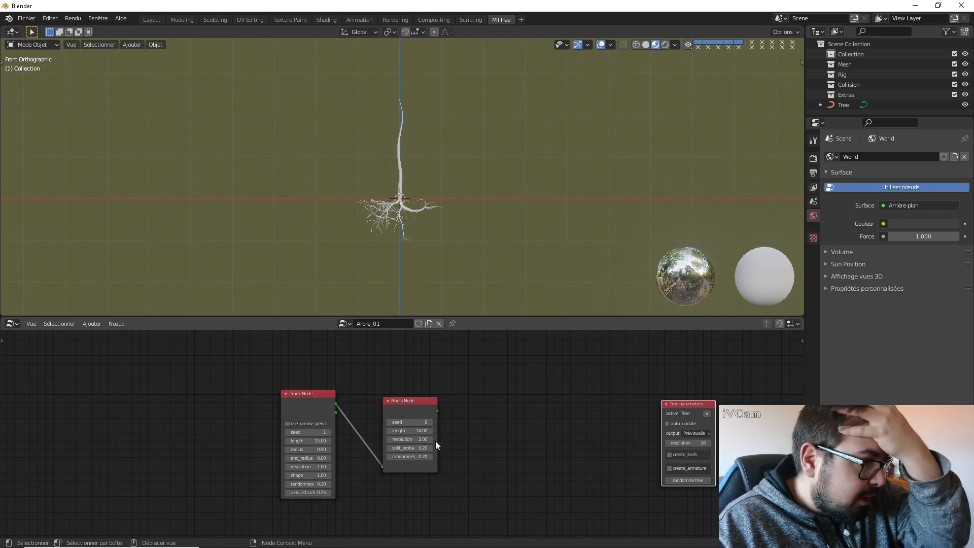
Step: Set the Roots Node's split_proba to 0.00, then update the tree after moving the Tree parameters node closer to the Roots Node
{"action": "scroll", "coordinate": [432, 451], "scroll_direction": "up", "scroll_amount": 2}
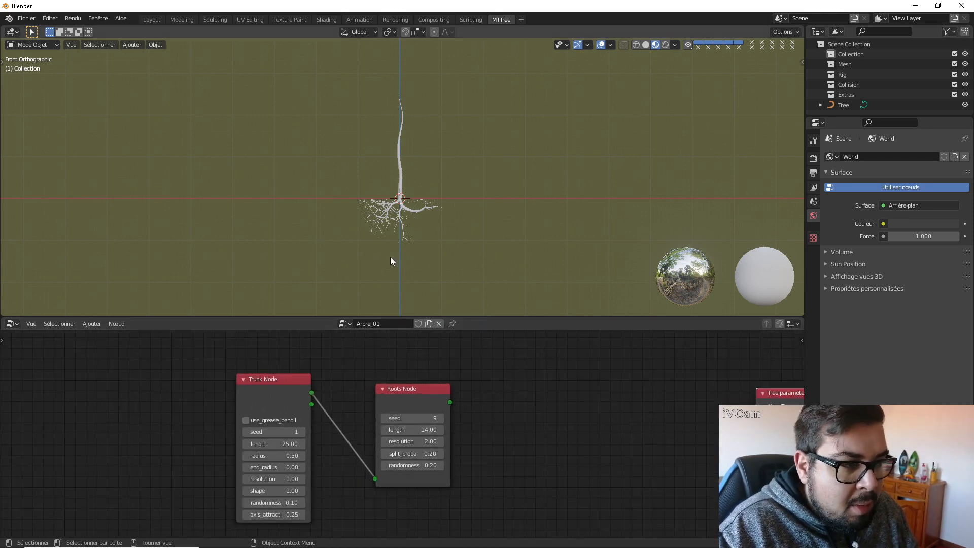
{"action": "scroll", "coordinate": [396, 268], "scroll_direction": "up", "scroll_amount": 3}
{"action": "middle_click_drag", "start_coordinate": [425, 270], "coordinate": [412, 214], "text": "shift"}
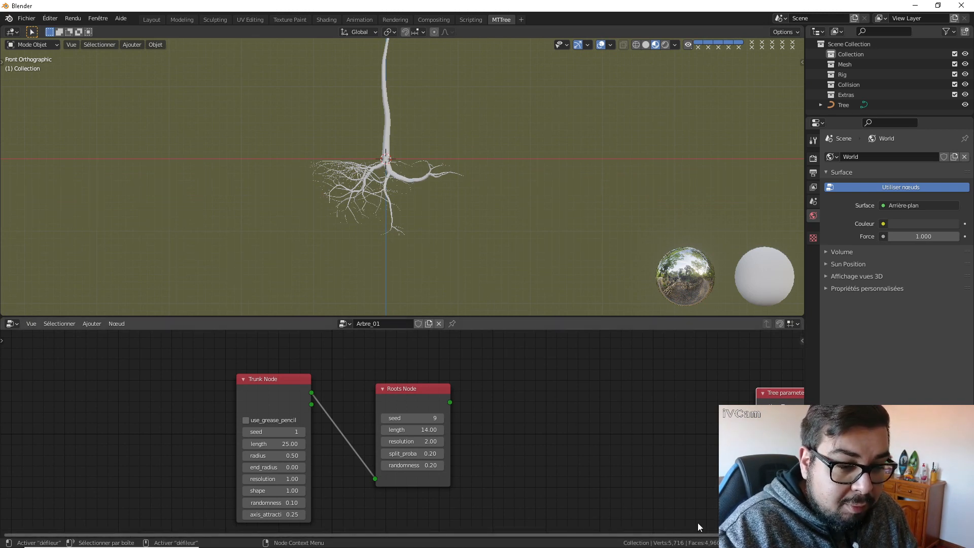
{"action": "middle_click_drag", "start_coordinate": [494, 449], "coordinate": [494, 421]}
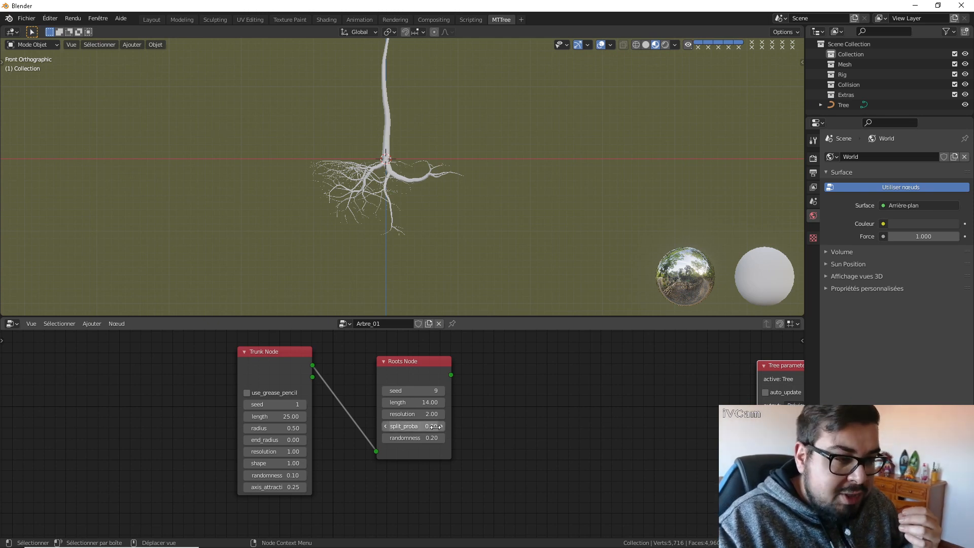
{"action": "left_click_drag", "start_coordinate": [435, 426], "coordinate": [398, 426]}
{"action": "scroll", "coordinate": [563, 405], "scroll_direction": "up", "scroll_amount": 2}
{"action": "middle_click_drag", "start_coordinate": [598, 395], "coordinate": [495, 401]}
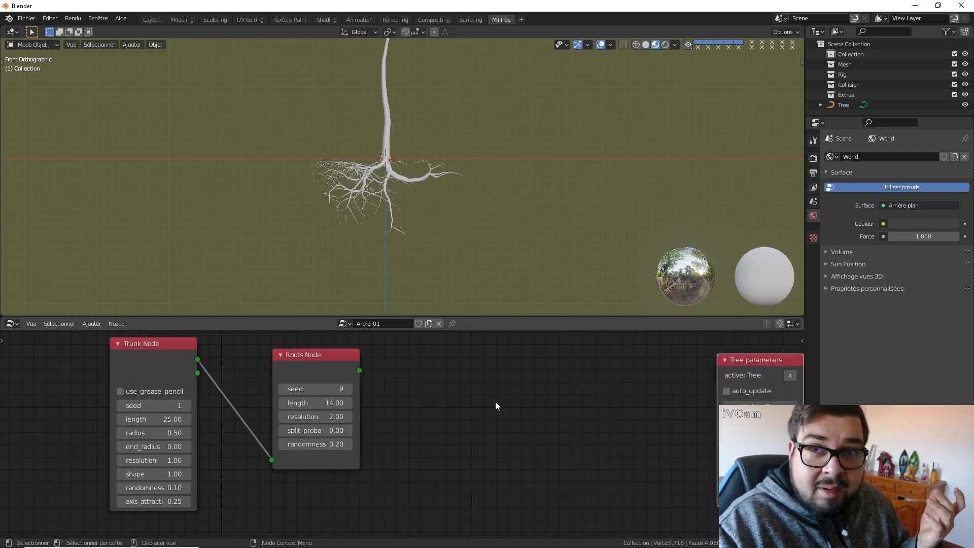
{"action": "scroll", "coordinate": [495, 405], "scroll_direction": "down", "scroll_amount": 2}
{"action": "left_click_drag", "start_coordinate": [722, 383], "coordinate": [619, 377]}
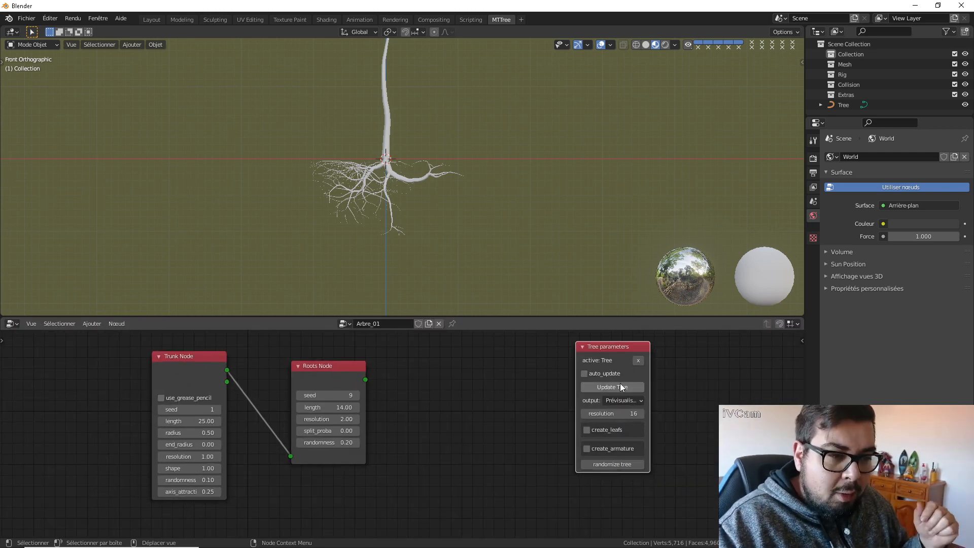
{"action": "left_click", "coordinate": [616, 385]}
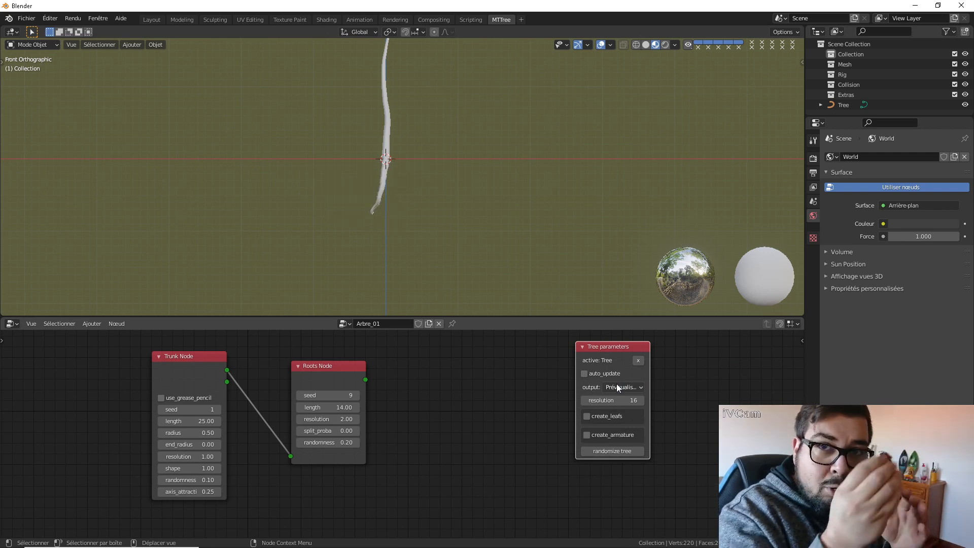
Step: Set the Roots Node's split_proba to 0.30 and update the tree
{"action": "left_click_drag", "start_coordinate": [332, 431], "coordinate": [350, 431]}
{"action": "left_click", "coordinate": [335, 431]}
{"action": "type", "text": "0.3"}
{"action": "key", "text": "Return"}
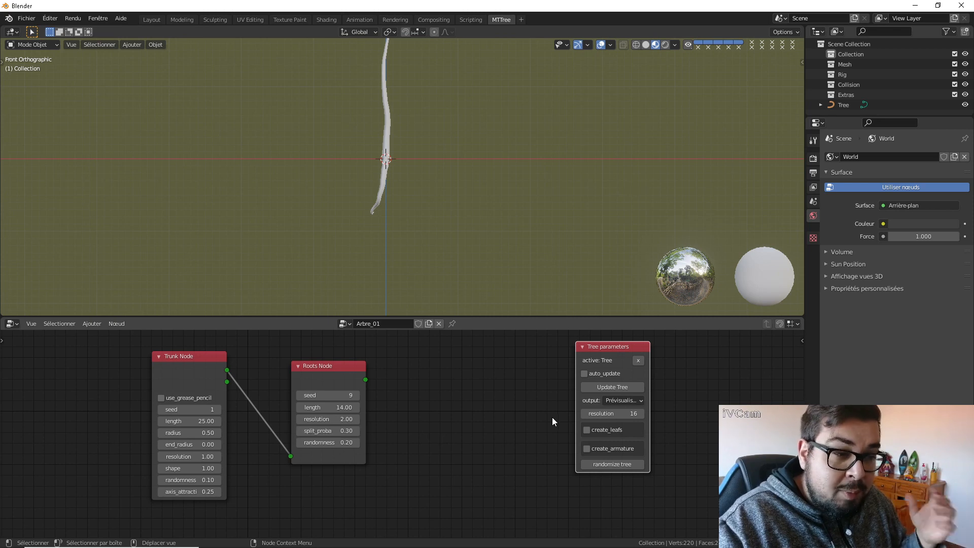
{"action": "left_click", "coordinate": [596, 387]}
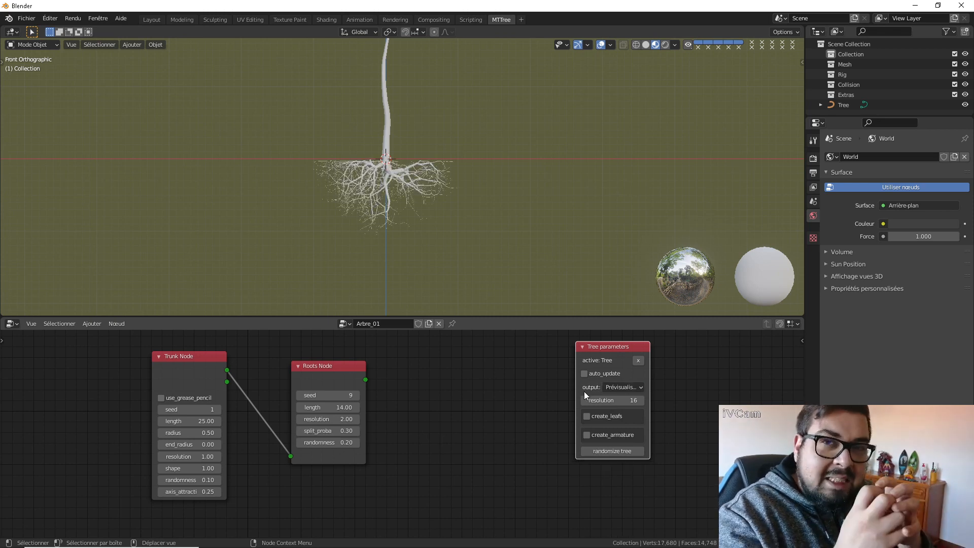
Step: Set the Roots Node's split_proba to 0.15 and update the tree
{"action": "left_click", "coordinate": [348, 431]}
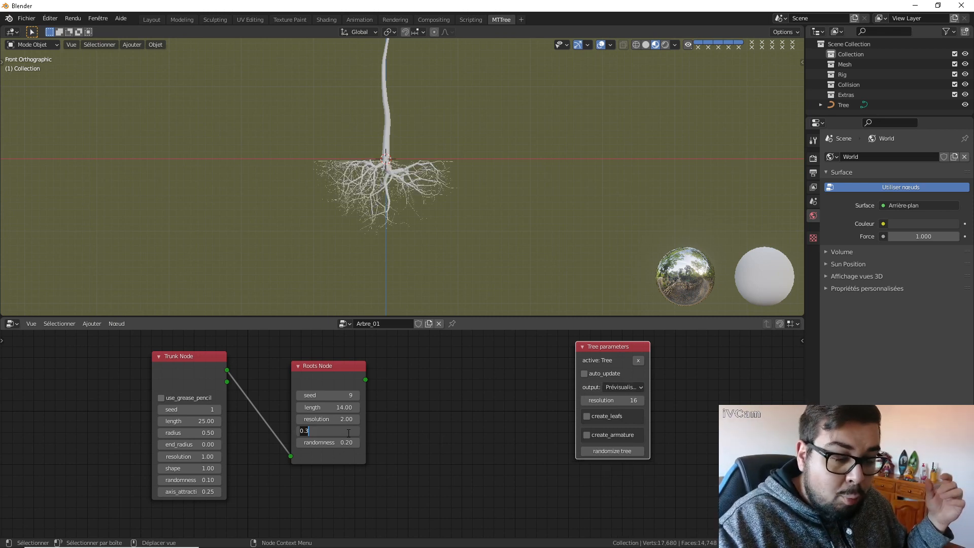
{"action": "type", "text": "0.15"}
{"action": "key", "text": "Return"}
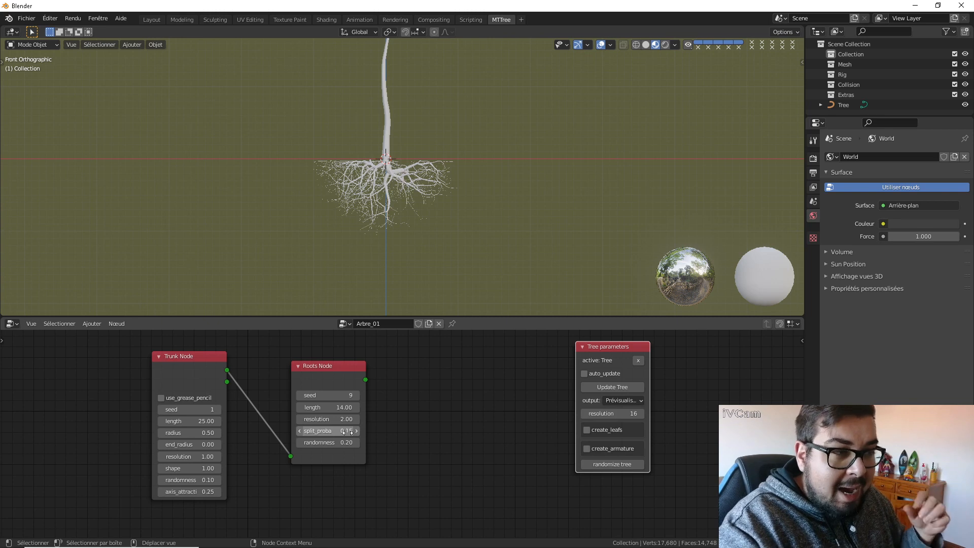
{"action": "left_click", "coordinate": [630, 388]}
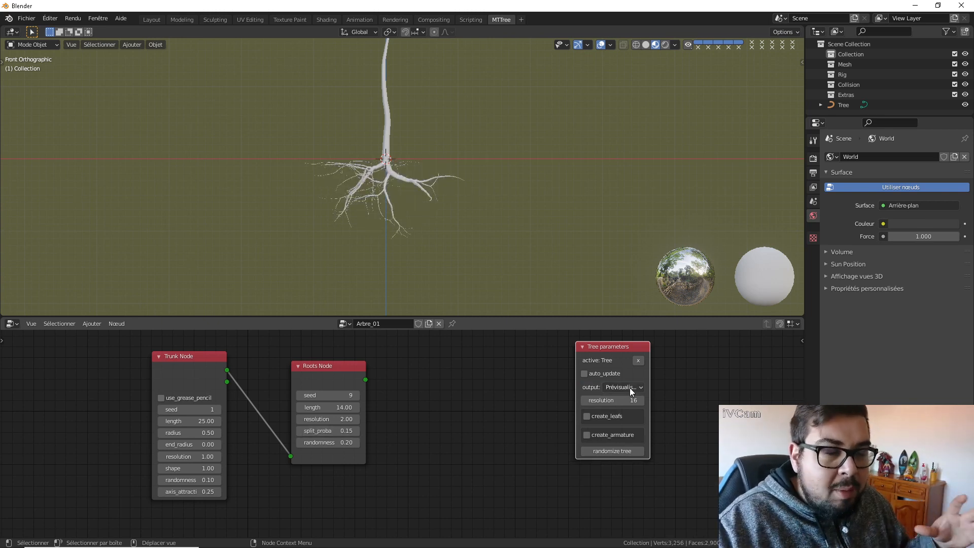
Step: Return the Roots Node's split_proba to 0.30 and regenerate the tree
{"action": "scroll", "coordinate": [418, 427], "scroll_direction": "up", "scroll_amount": 1}
{"action": "left_click", "coordinate": [334, 433]}
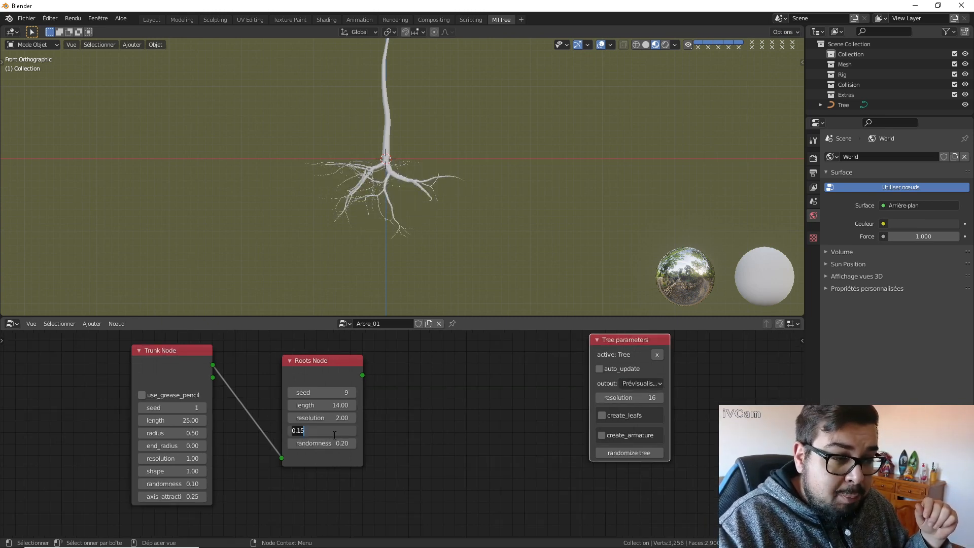
{"action": "type", "text": "0"}
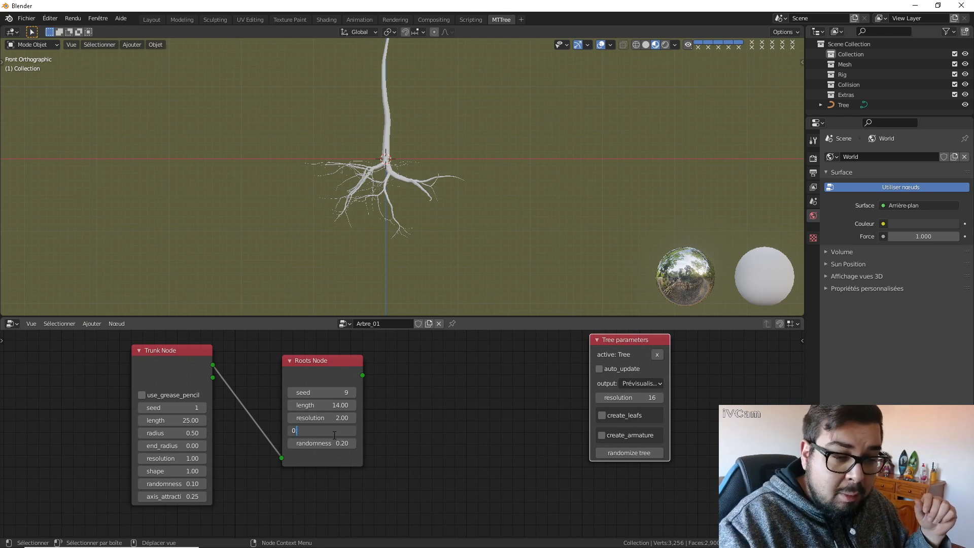
{"action": "type", "text": ".3"}
{"action": "key", "text": "Return"}
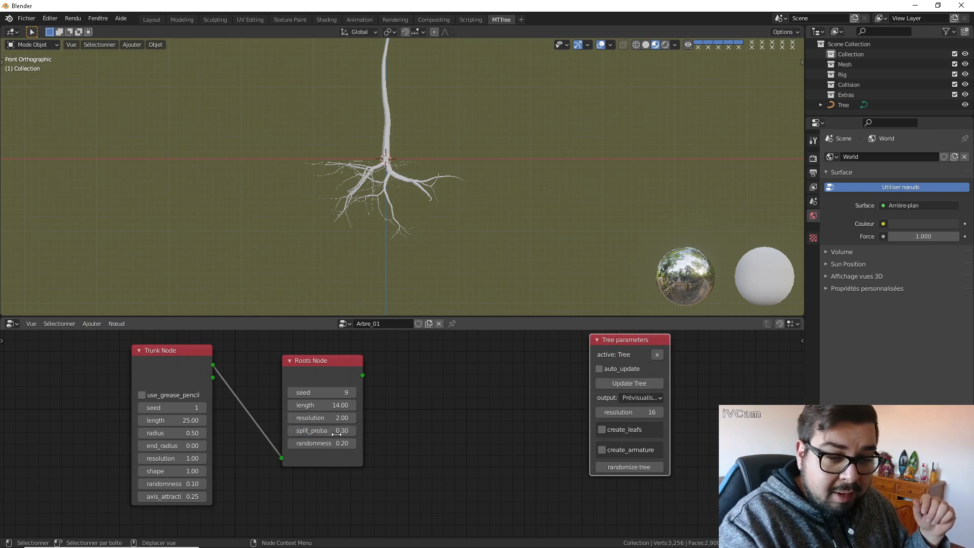
{"action": "left_click", "coordinate": [618, 385]}
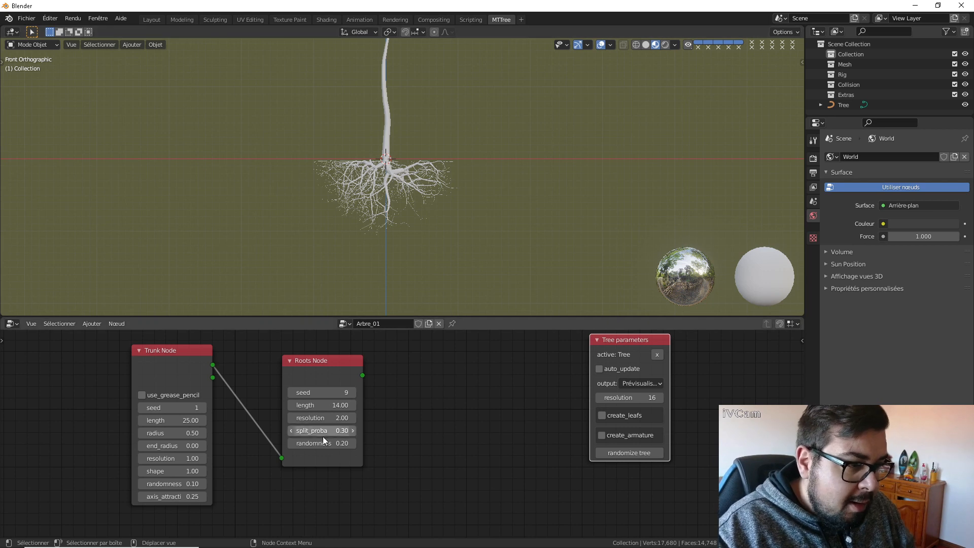
Step: Set the Roots Node's randomness to 0.00, update the tree, and look at the roots up close
{"action": "left_click_drag", "start_coordinate": [332, 444], "coordinate": [305, 444]}
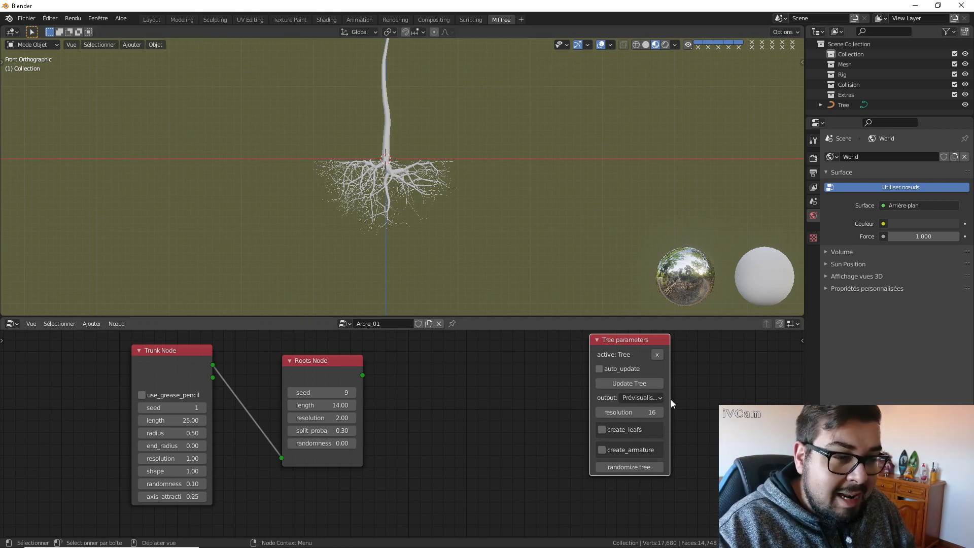
{"action": "left_click", "coordinate": [637, 387]}
{"action": "scroll", "coordinate": [430, 239], "scroll_direction": "up", "scroll_amount": 8}
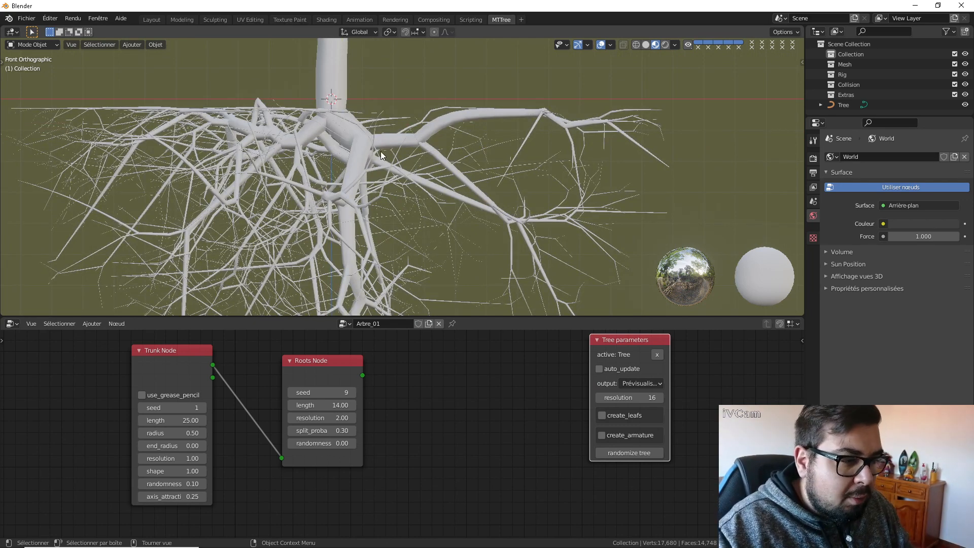
Step: Set the Roots Node's randomness to 0.25 and update the tree
{"action": "left_click", "coordinate": [317, 443]}
{"action": "type", "text": "0."}
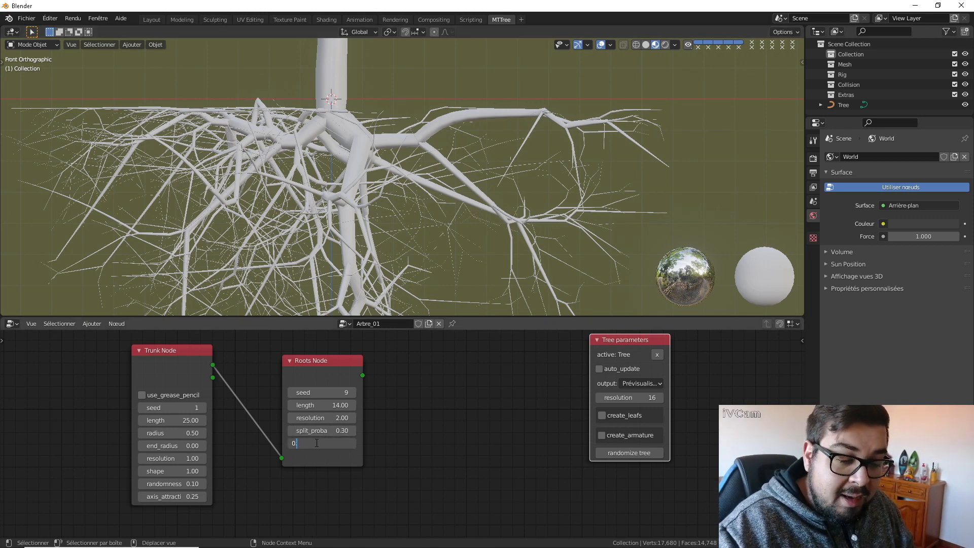
{"action": "type", "text": "25"}
{"action": "key", "text": "Return"}
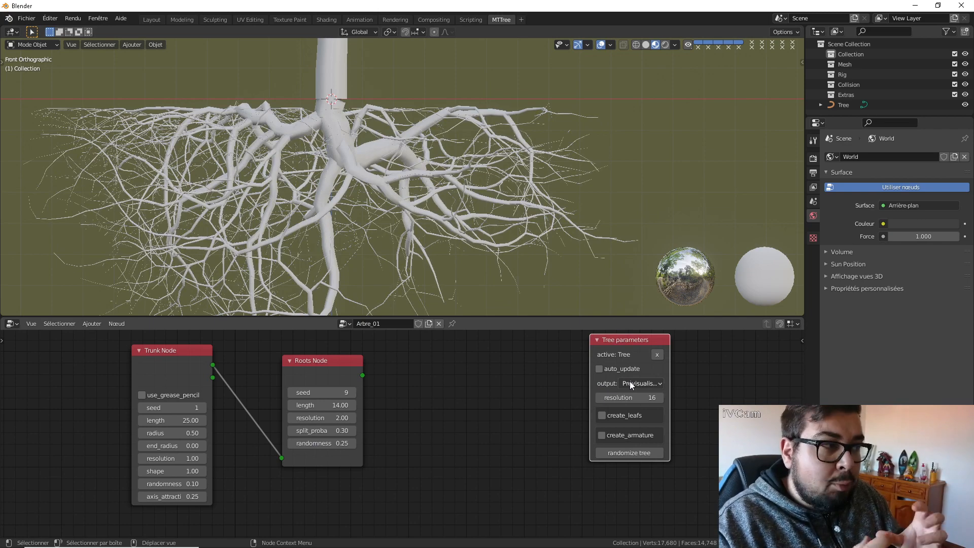
Step: Examine the regenerated roots and the junction where they meet the base of the trunk
{"action": "middle_click_drag", "start_coordinate": [509, 266], "coordinate": [345, 200]}
{"action": "key", "text": "KP_1"}
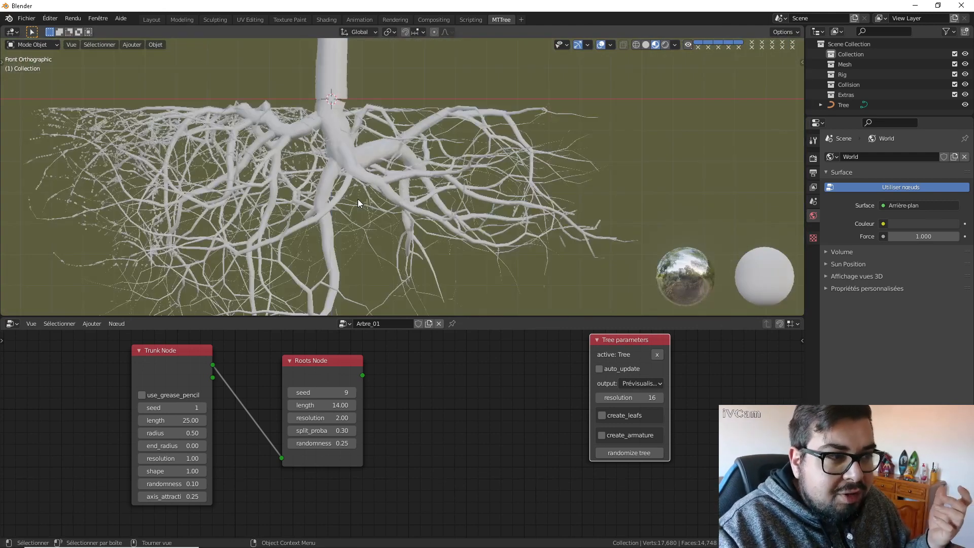
{"action": "scroll", "coordinate": [365, 163], "scroll_direction": "up", "scroll_amount": 1}
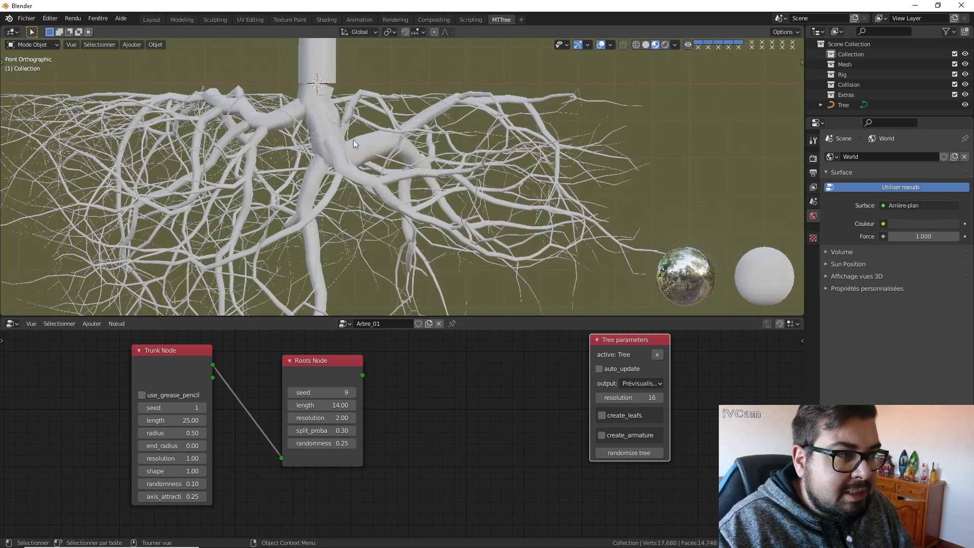
{"action": "middle_click_drag", "start_coordinate": [353, 120], "coordinate": [387, 220], "text": "shift"}
{"action": "scroll", "coordinate": [317, 206], "scroll_direction": "up", "scroll_amount": 5}
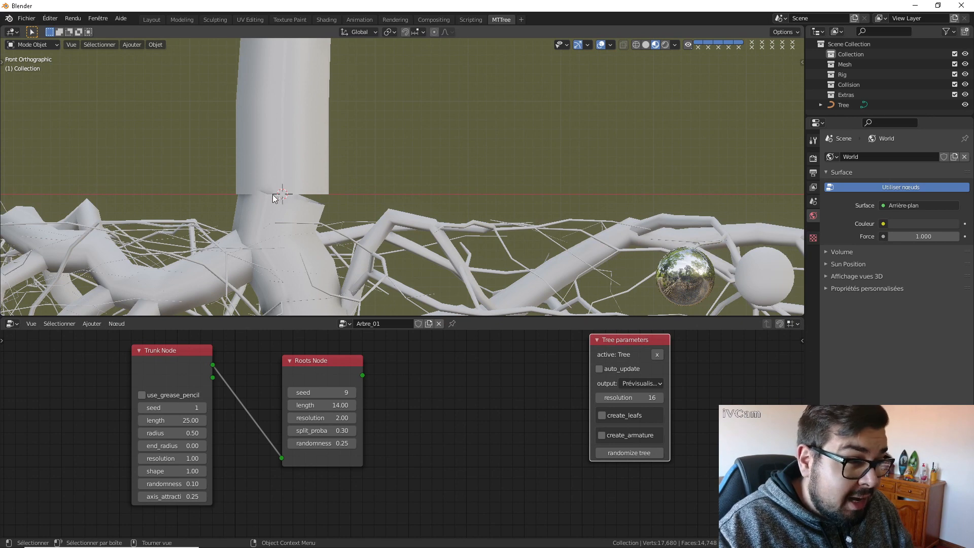
Step: Set the Roots Node's resolution to 1.00, update the tree, and look at the whole root system
{"action": "scroll", "coordinate": [274, 197], "scroll_direction": "down", "scroll_amount": 3}
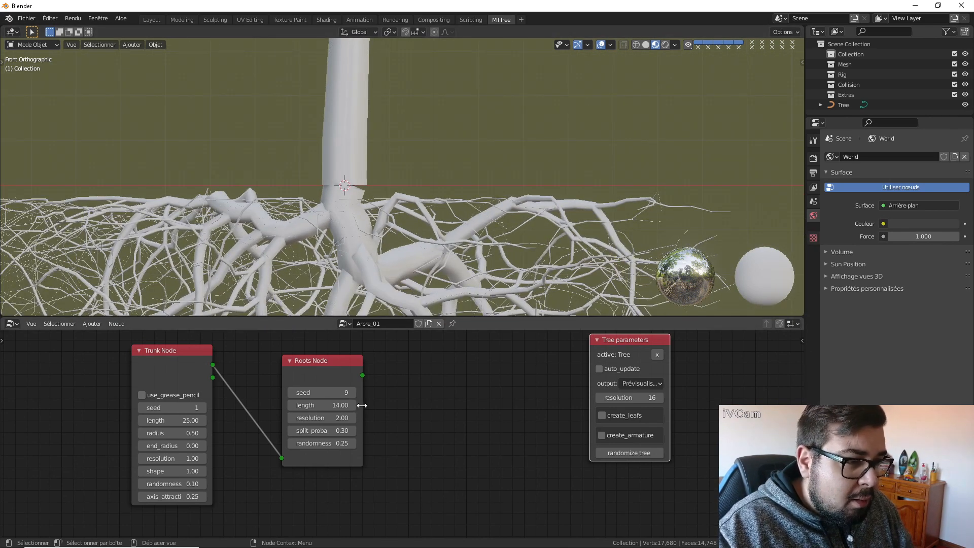
{"action": "left_click", "coordinate": [326, 417]}
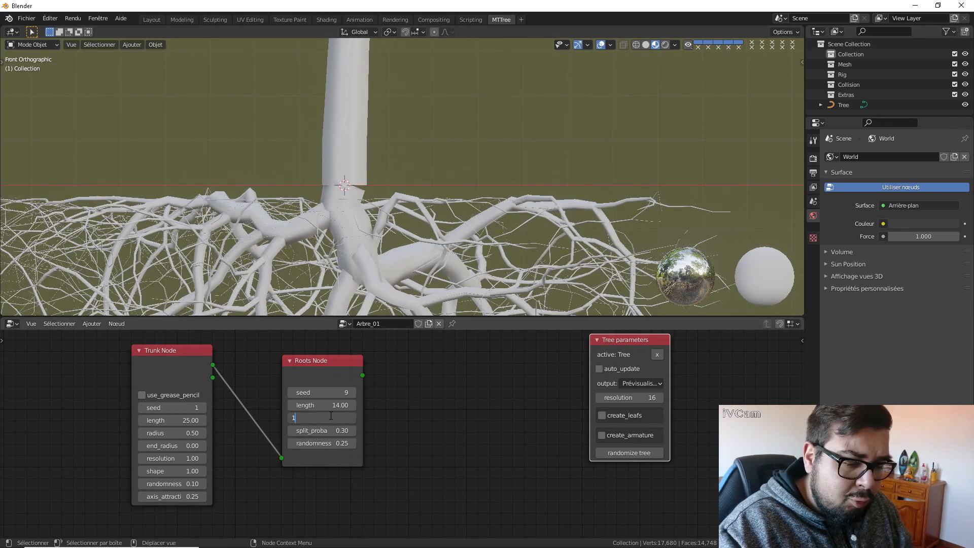
{"action": "type", "text": "1"}
{"action": "key", "text": "Return"}
{"action": "left_click", "coordinate": [635, 381]}
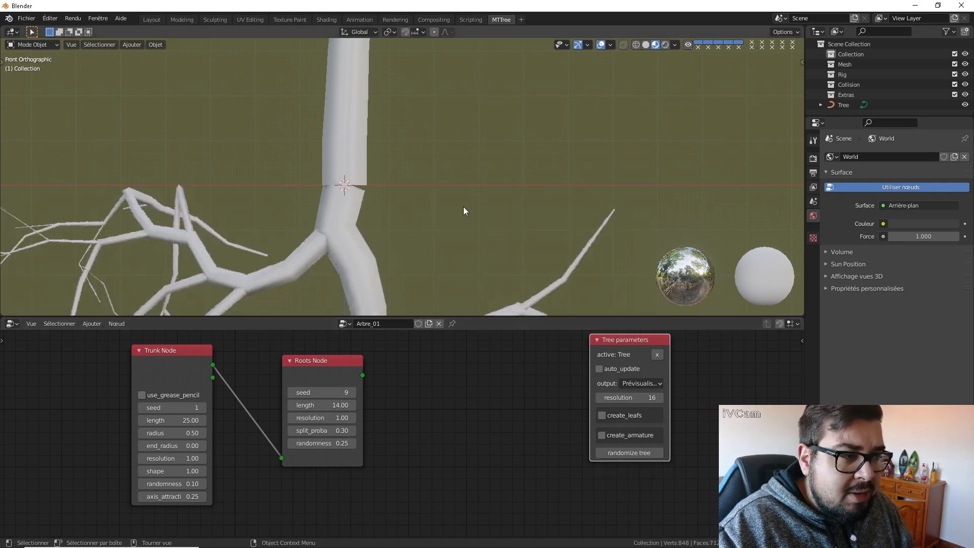
{"action": "scroll", "coordinate": [463, 207], "scroll_direction": "down", "scroll_amount": 4}
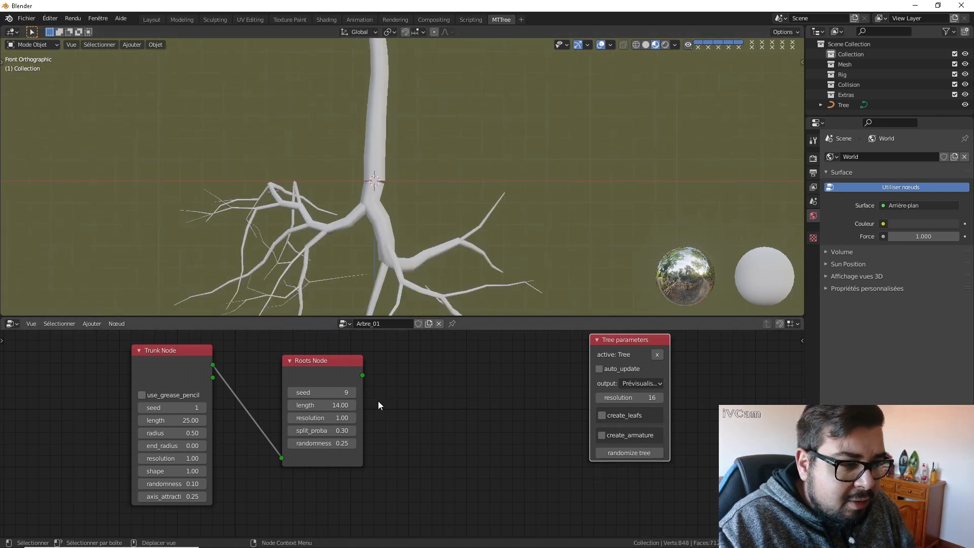
{"action": "mouse_move", "coordinate": [691, 543]}
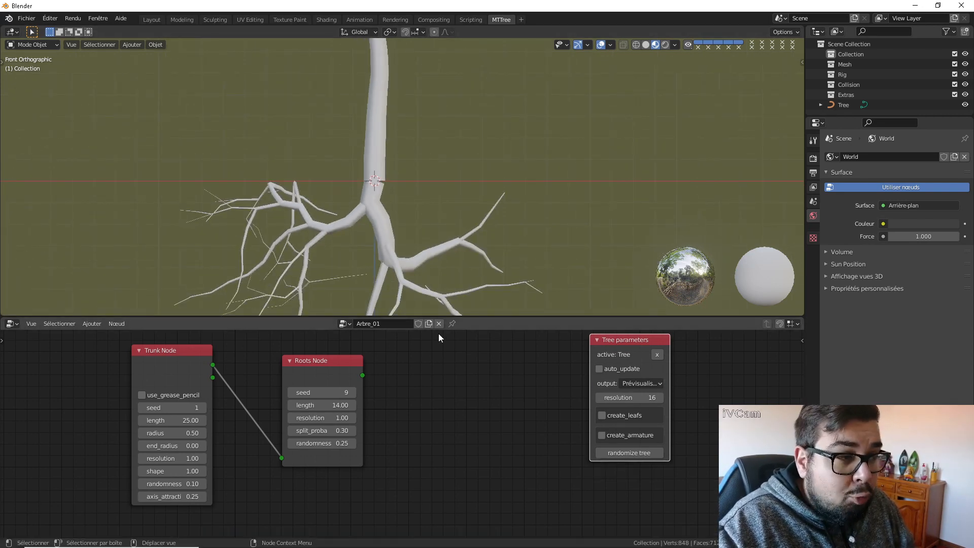
Step: Delete the Roots Node and update the tree so that only the trunk is generated
{"action": "left_click", "coordinate": [336, 367]}
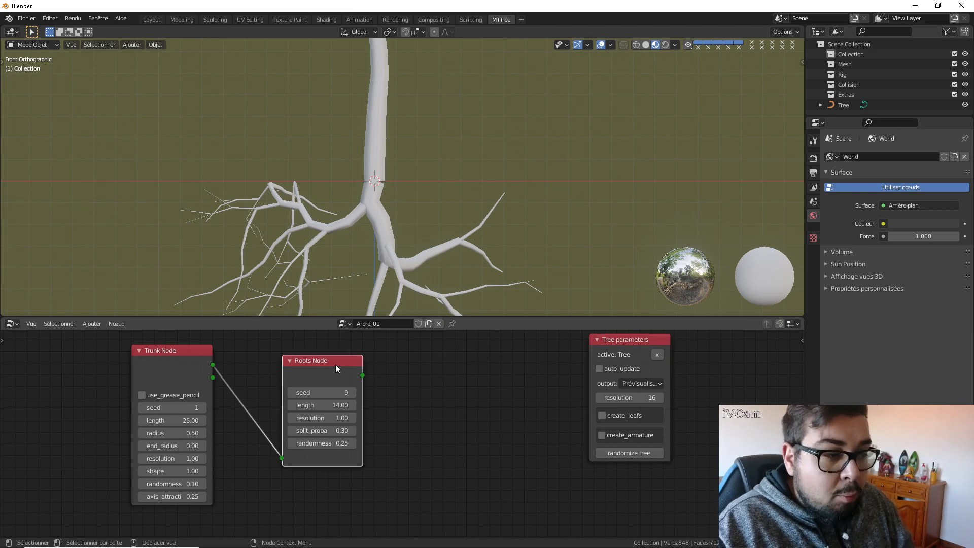
{"action": "key", "text": "x"}
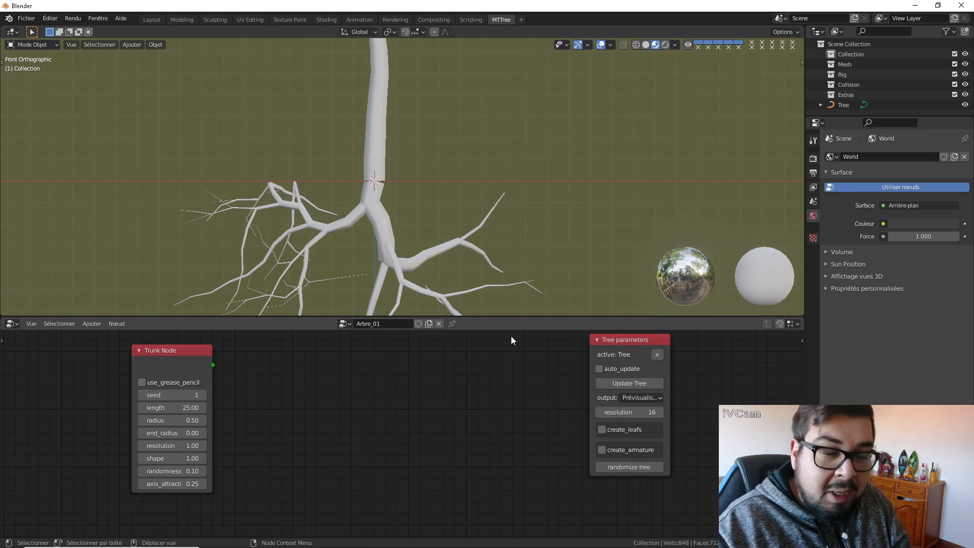
{"action": "left_click", "coordinate": [652, 382]}
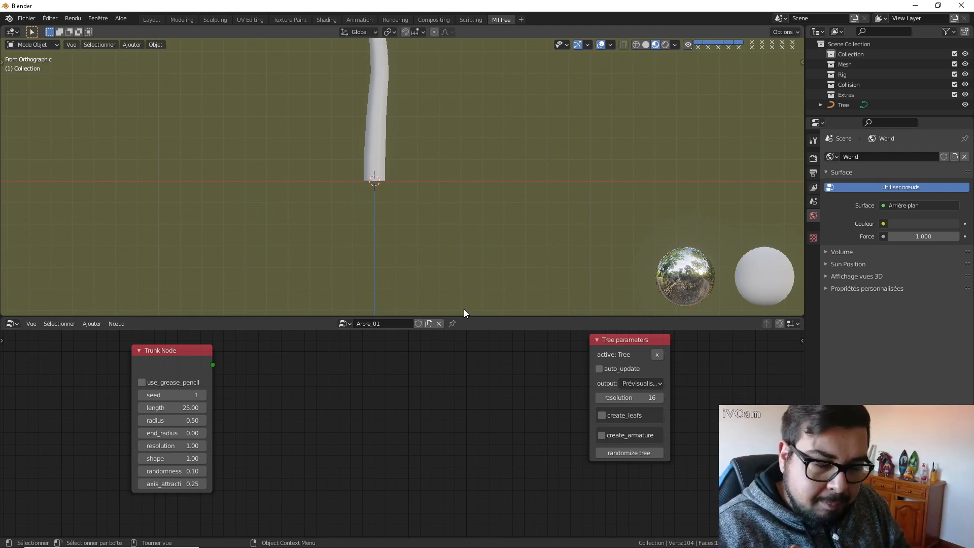
Step: Add a Branch Node and place it between the Trunk Node and the Tree parameters node
{"action": "key", "text": "shift+a"}
{"action": "mouse_move", "coordinate": [323, 386]}
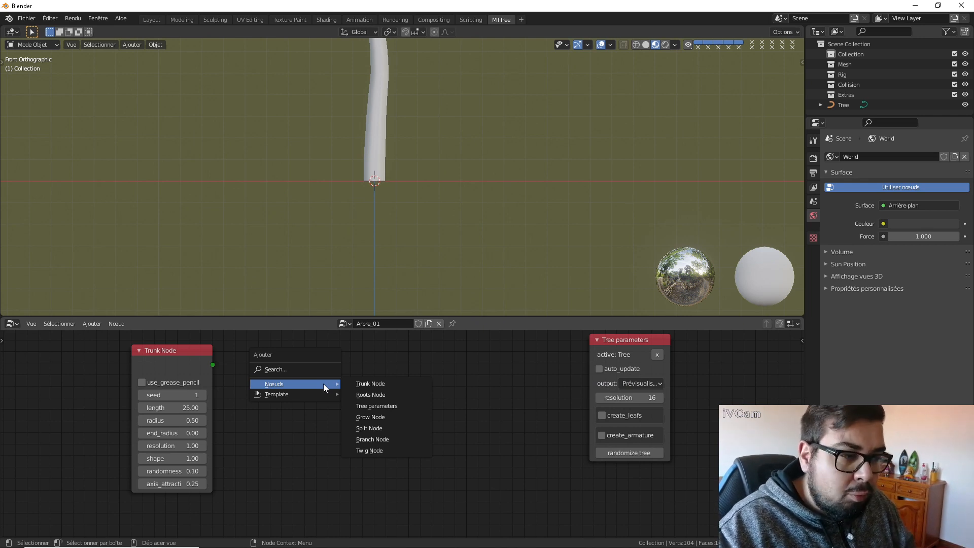
{"action": "left_click", "coordinate": [384, 439]}
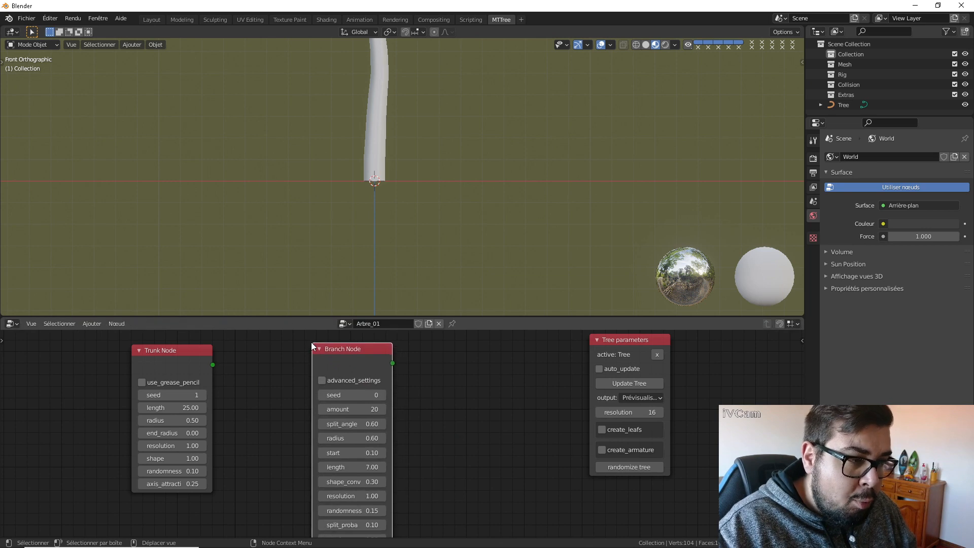
{"action": "left_click", "coordinate": [311, 342]}
{"action": "scroll", "coordinate": [278, 388], "scroll_direction": "down", "scroll_amount": 1}
{"action": "left_click_drag", "start_coordinate": [260, 391], "coordinate": [240, 386]}
{"action": "left_click_drag", "start_coordinate": [372, 377], "coordinate": [371, 342]}
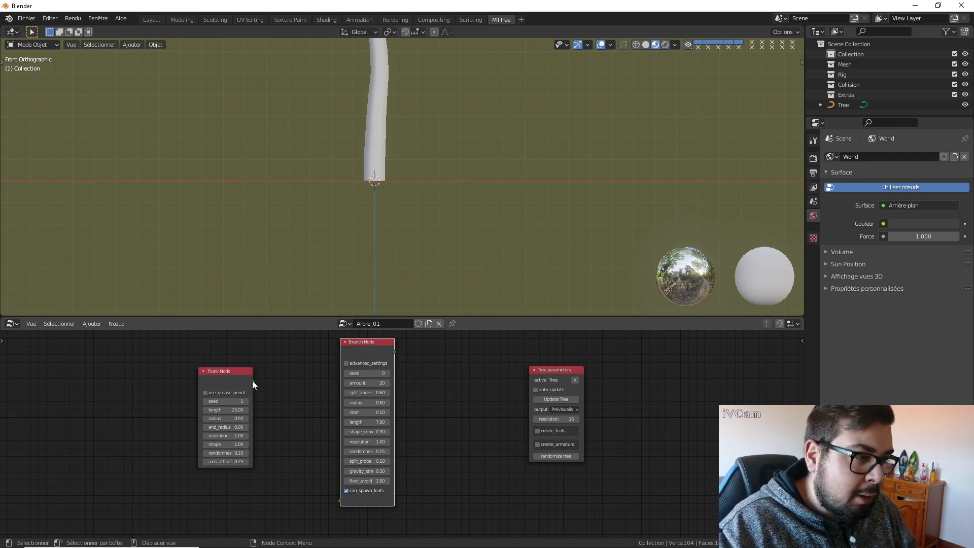
Step: Link the Trunk Node's output to the Branch Node's input, update the tree, and view the generated branches
{"action": "left_click_drag", "start_coordinate": [253, 381], "coordinate": [269, 369]}
{"action": "left_click_drag", "start_coordinate": [302, 403], "coordinate": [339, 501]}
{"action": "left_click_drag", "start_coordinate": [357, 344], "coordinate": [348, 345]}
{"action": "left_click", "coordinate": [559, 399]}
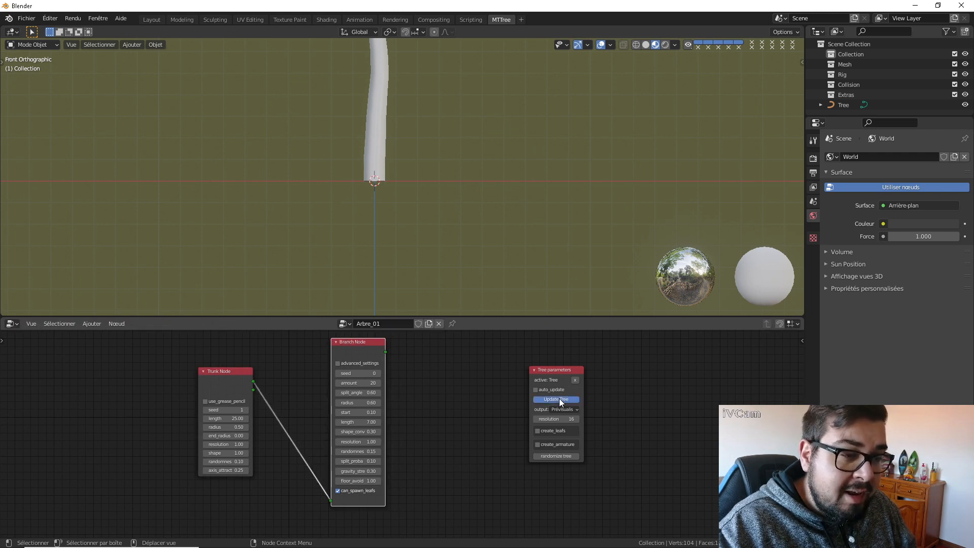
{"action": "middle_click_drag", "start_coordinate": [439, 129], "coordinate": [436, 273], "text": "shift"}
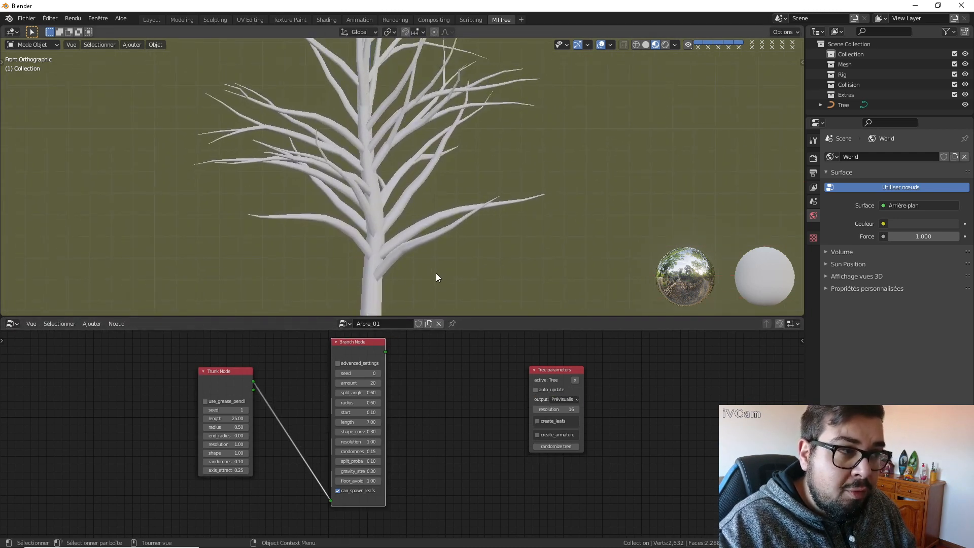
{"action": "scroll", "coordinate": [436, 273], "scroll_direction": "up", "scroll_amount": 1}
{"action": "scroll", "coordinate": [421, 260], "scroll_direction": "down", "scroll_amount": 3}
{"action": "middle_click_drag", "start_coordinate": [404, 196], "coordinate": [406, 232], "text": "shift"}
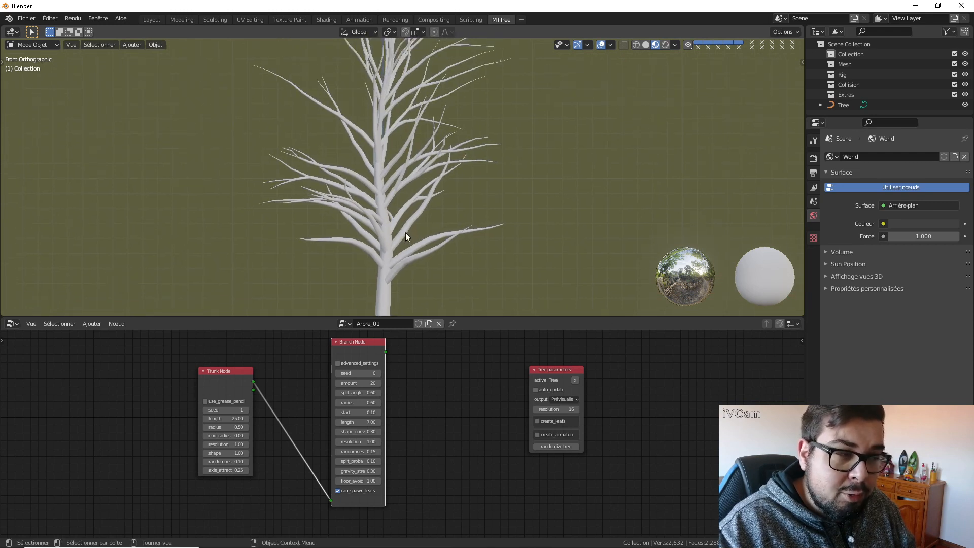
{"action": "scroll", "coordinate": [405, 232], "scroll_direction": "down", "scroll_amount": 1}
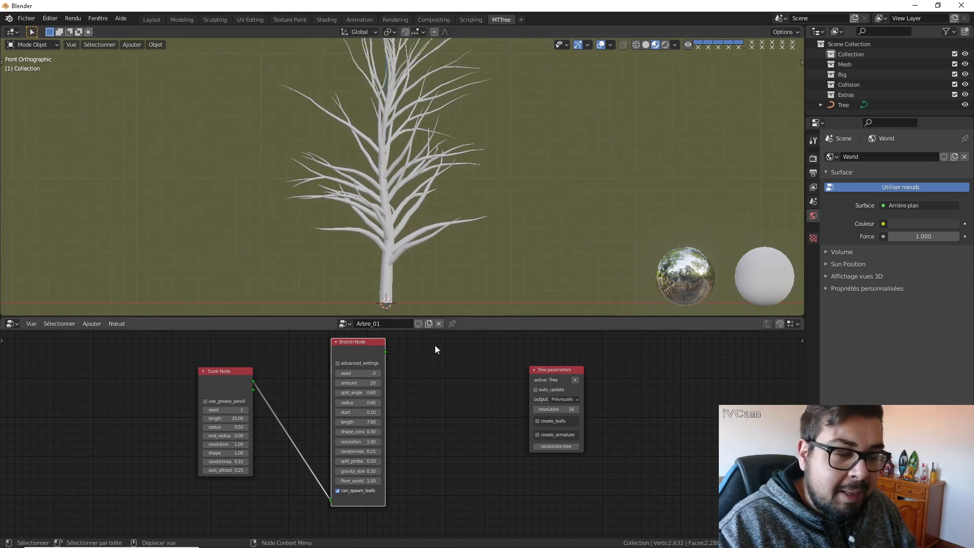
Step: Set the Branch Node's amount to 50 and update the tree
{"action": "scroll", "coordinate": [403, 401], "scroll_direction": "up", "scroll_amount": 2}
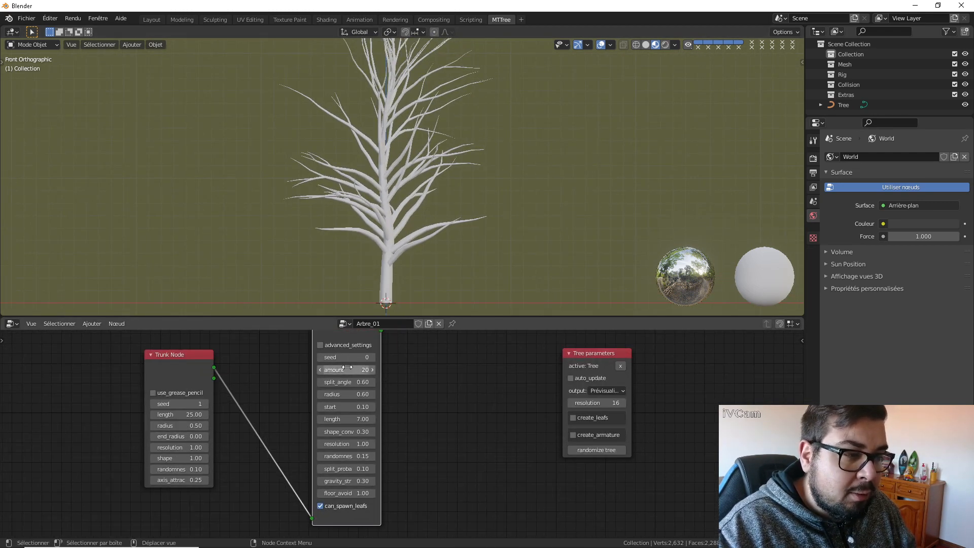
{"action": "left_click", "coordinate": [349, 370]}
{"action": "type", "text": "50"}
{"action": "key", "text": "Return"}
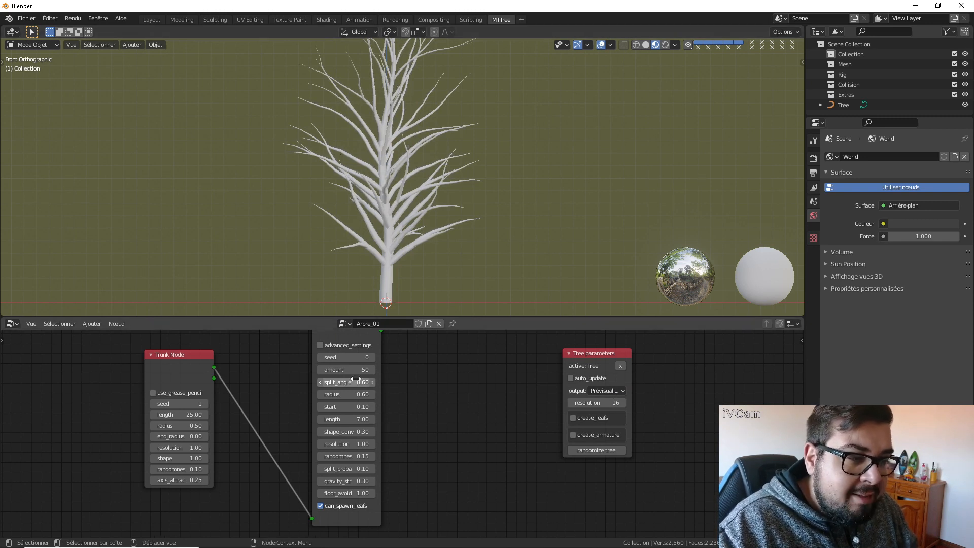
Step: Try the Branch Node's split_angle at 0.00 and at 1.50, updating the tree after each change
{"action": "mouse_move", "coordinate": [358, 382]}
{"action": "left_mouse_down"}
{"action": "mouse_move", "coordinate": [329, 381]}
{"action": "mouse_move", "coordinate": [358, 382]}
{"action": "left_mouse_up"}
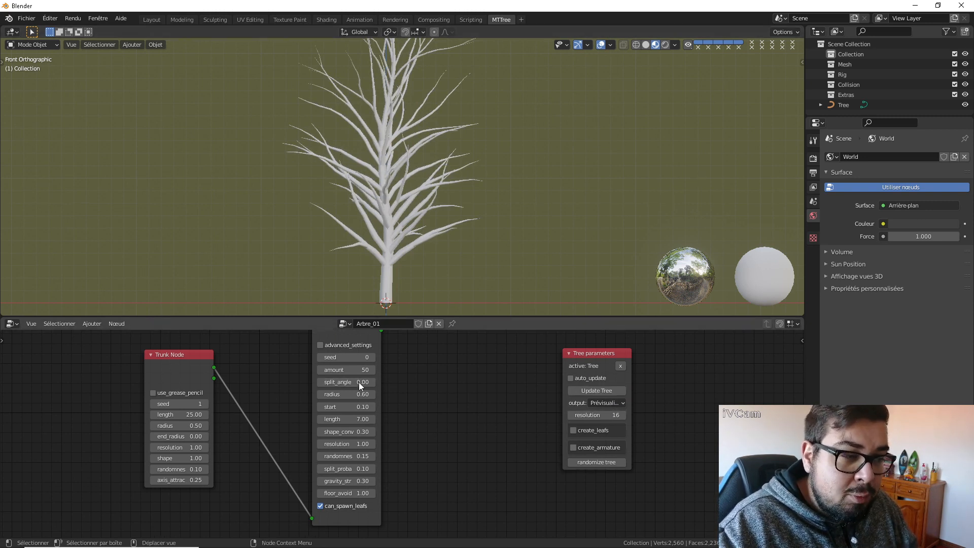
{"action": "left_click", "coordinate": [623, 390]}
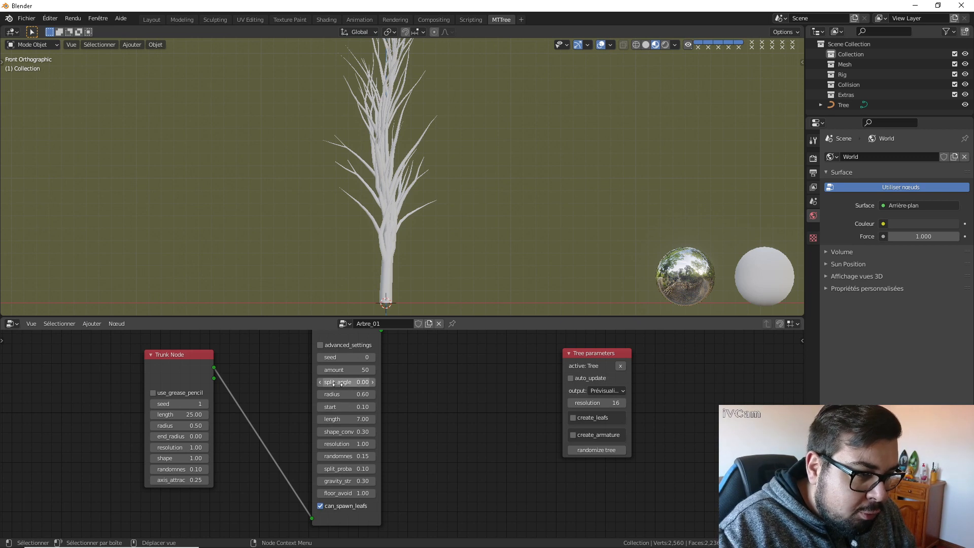
{"action": "left_click_drag", "start_coordinate": [337, 384], "coordinate": [493, 385]}
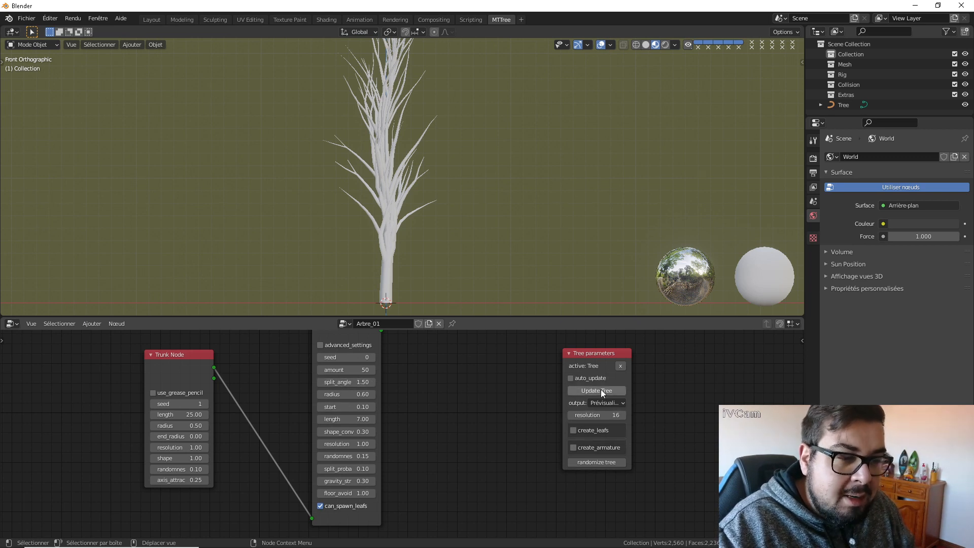
{"action": "left_click", "coordinate": [601, 390]}
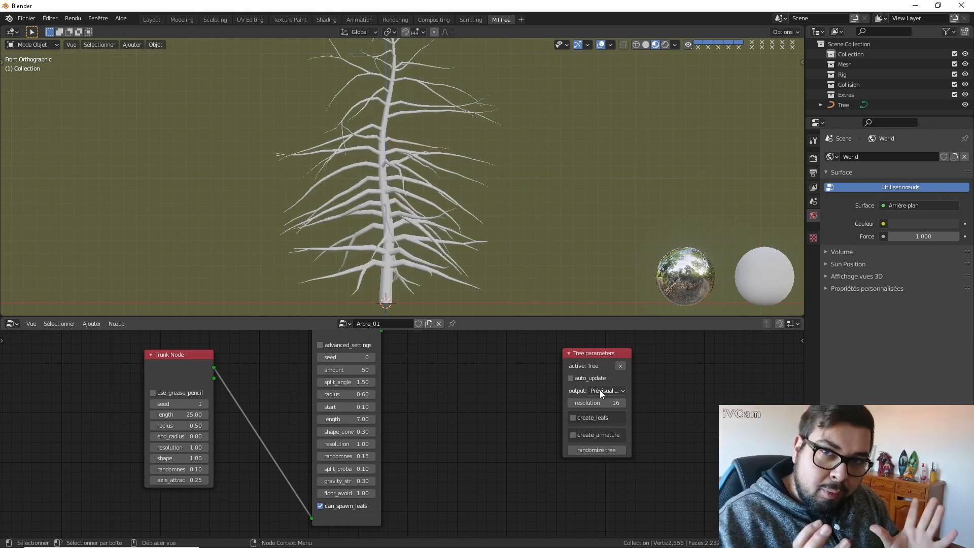
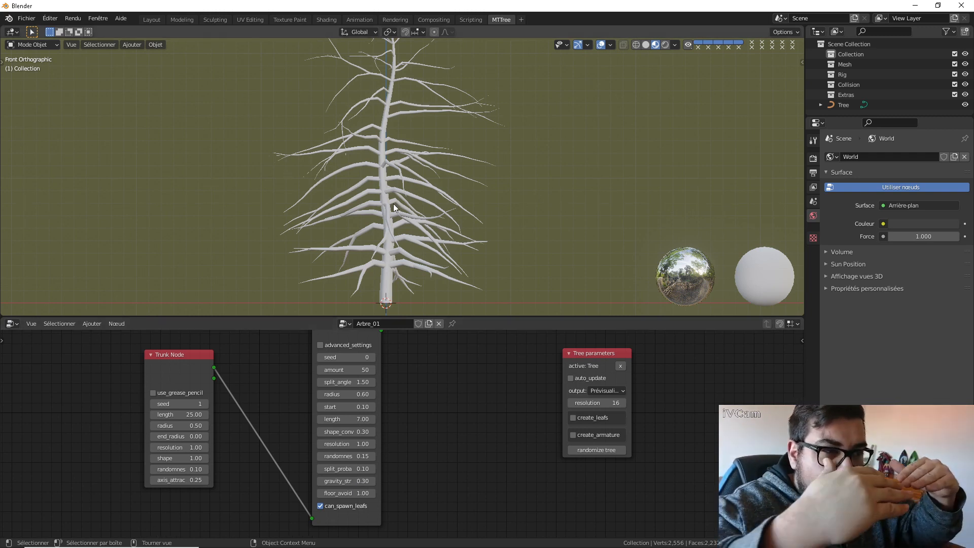
Step: Inspect the branch spread from above, then return the Branch Node's split_angle to 0.00 and update the tree
{"action": "middle_click_drag", "start_coordinate": [653, 156], "coordinate": [315, 163]}
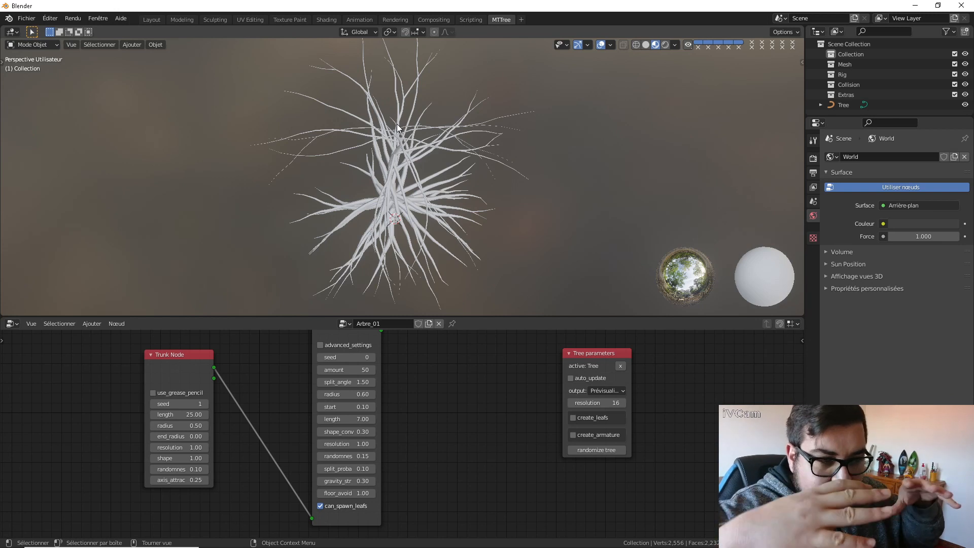
{"action": "scroll", "coordinate": [458, 220], "scroll_direction": "up", "scroll_amount": 2}
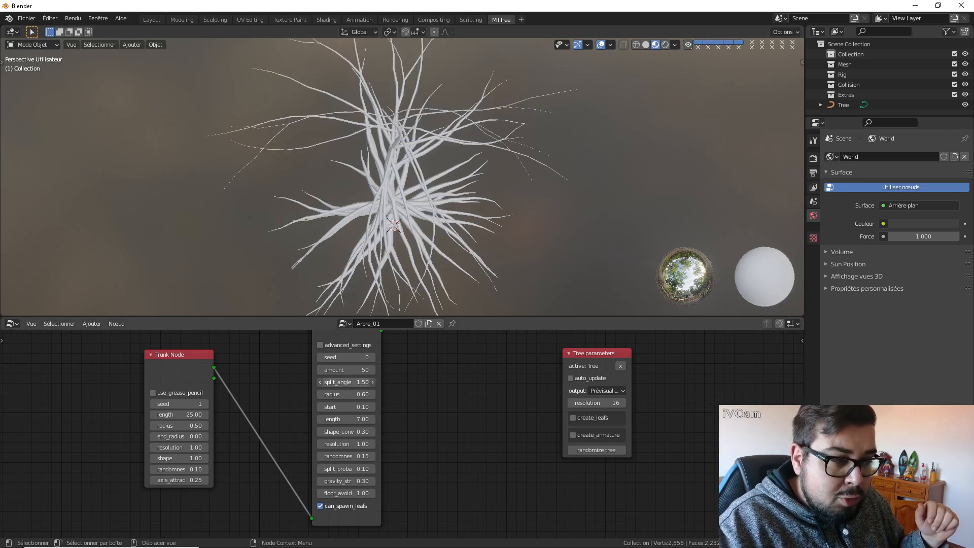
{"action": "left_click_drag", "start_coordinate": [349, 382], "coordinate": [299, 381]}
{"action": "left_click", "coordinate": [611, 391]}
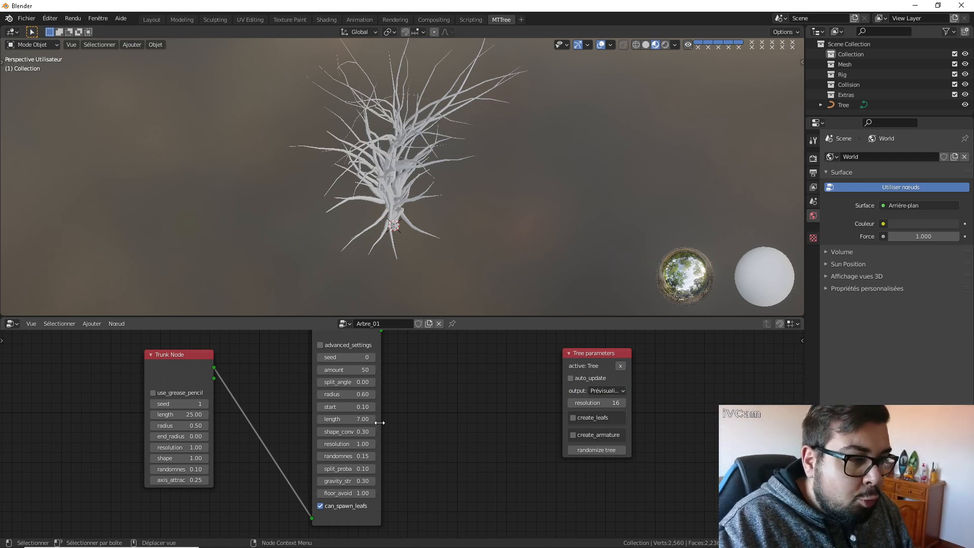
Step: Set the Branch Node's split_angle to 0.50, update the tree, and view it from the front
{"action": "left_click", "coordinate": [363, 385]}
{"action": "type", "text": "0.5"}
{"action": "key", "text": "Return"}
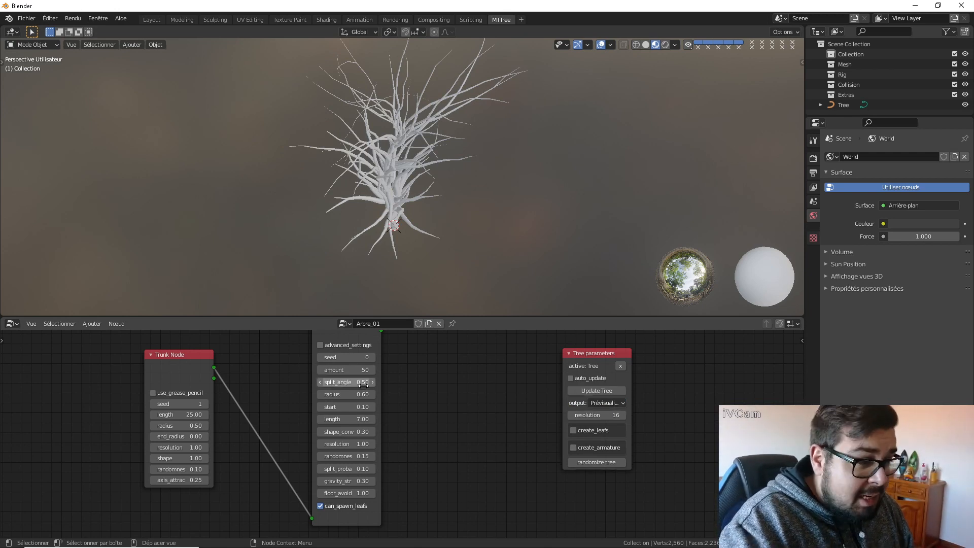
{"action": "left_click", "coordinate": [588, 390]}
{"action": "middle_click_drag", "start_coordinate": [506, 215], "coordinate": [494, 145]}
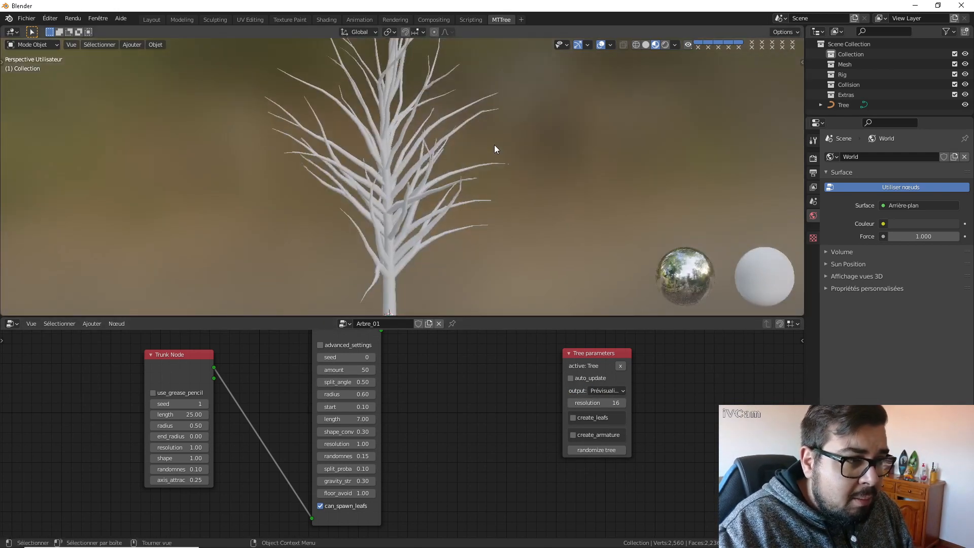
{"action": "key", "text": "KP_1"}
{"action": "scroll", "coordinate": [475, 162], "scroll_direction": "down", "scroll_amount": 1}
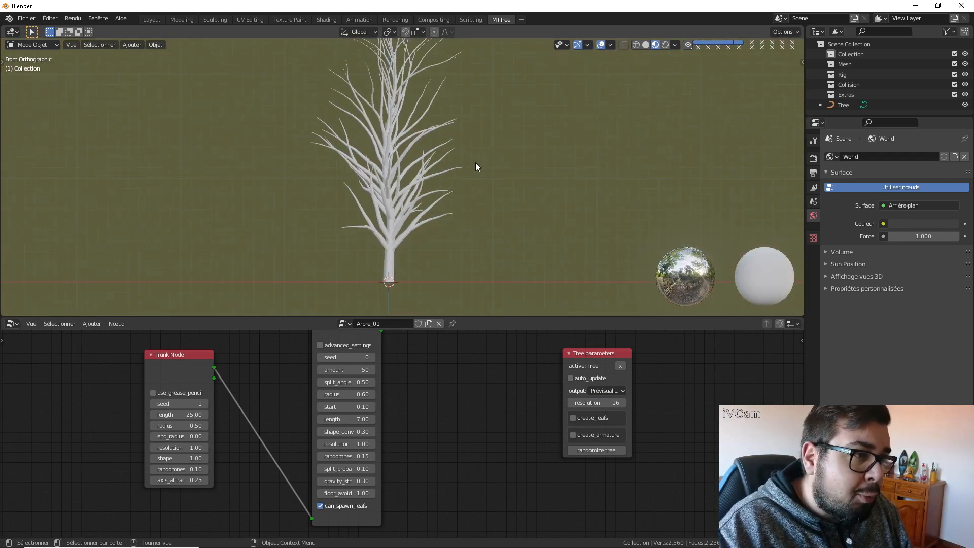
{"action": "scroll", "coordinate": [436, 198], "scroll_direction": "up", "scroll_amount": 4, "text": "shift"}
{"action": "scroll", "coordinate": [445, 220], "scroll_direction": "down", "scroll_amount": 2, "text": "shift"}
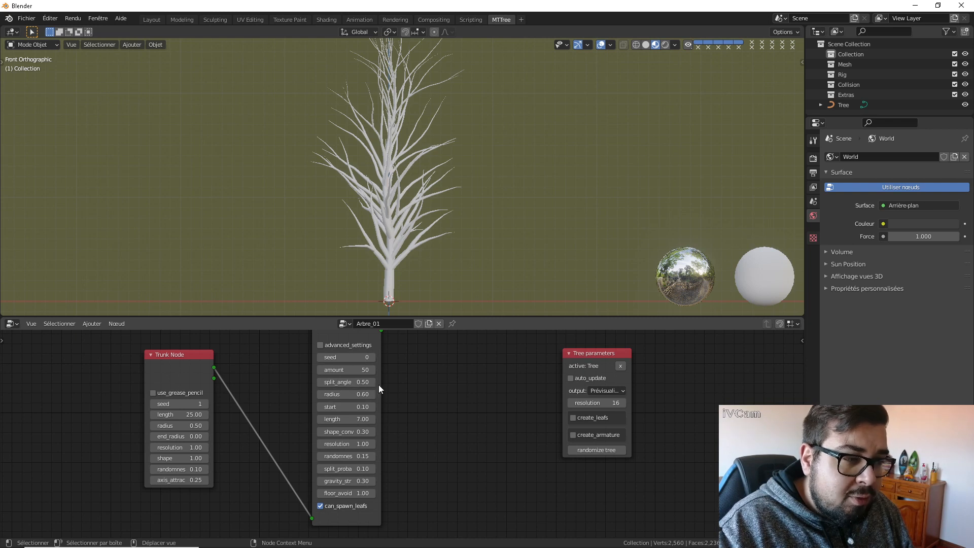
Step: Try a much lower Branch Node radius with a tree update, then raise the radius to 1.00 and update again
{"action": "left_click_drag", "start_coordinate": [359, 393], "coordinate": [218, 393]}
{"action": "left_click", "coordinate": [608, 390]}
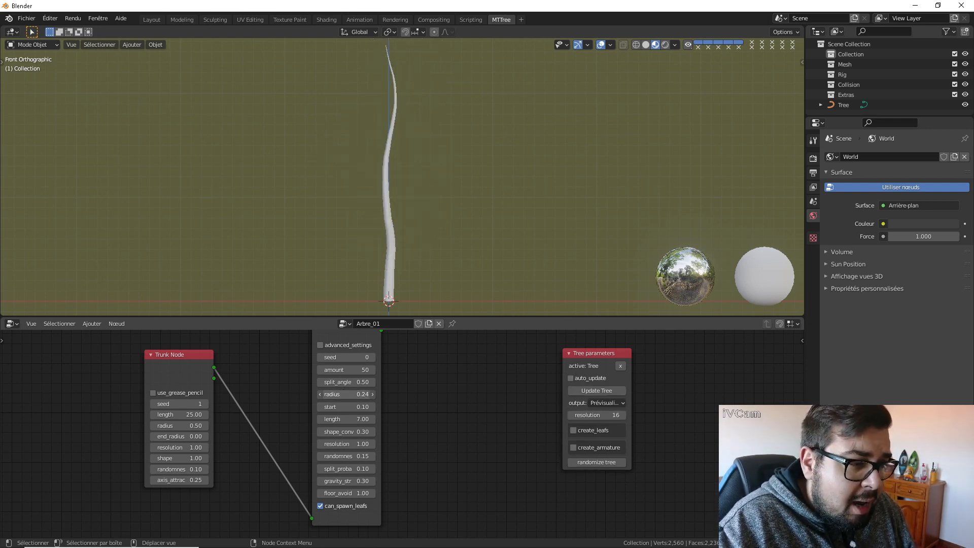
{"action": "left_click_drag", "start_coordinate": [343, 388], "coordinate": [433, 389]}
{"action": "left_click", "coordinate": [587, 389]}
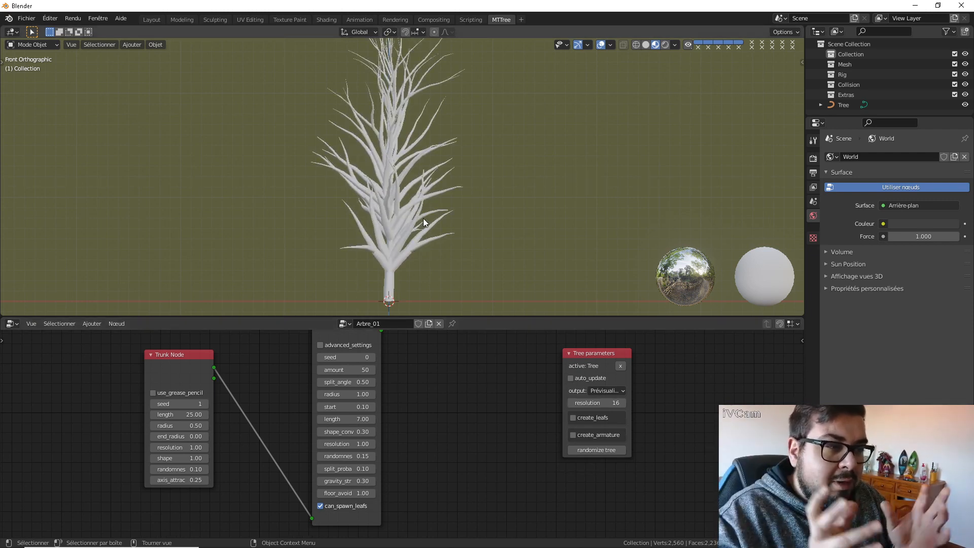
Step: Examine the thickness of the branches and their junctions with the trunk, up close and from several angles
{"action": "scroll", "coordinate": [404, 258], "scroll_direction": "up", "scroll_amount": 6}
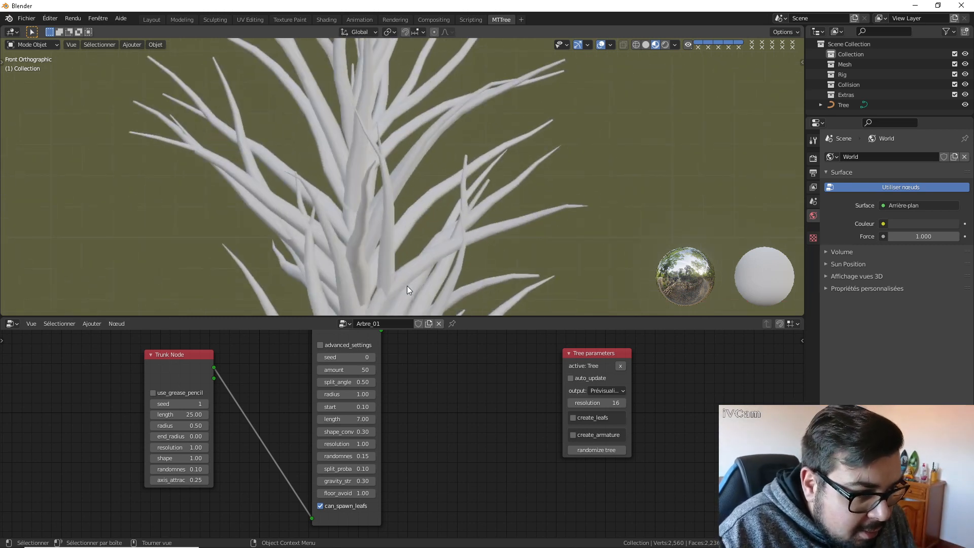
{"action": "middle_click_drag", "start_coordinate": [407, 285], "coordinate": [429, 139], "text": "shift"}
{"action": "middle_click_drag", "start_coordinate": [427, 213], "coordinate": [420, 105], "text": "shift"}
{"action": "middle_click_drag", "start_coordinate": [398, 139], "coordinate": [400, 205], "text": "shift"}
{"action": "scroll", "coordinate": [416, 172], "scroll_direction": "down", "scroll_amount": 4}
{"action": "middle_click_drag", "start_coordinate": [408, 104], "coordinate": [429, 204], "text": "shift"}
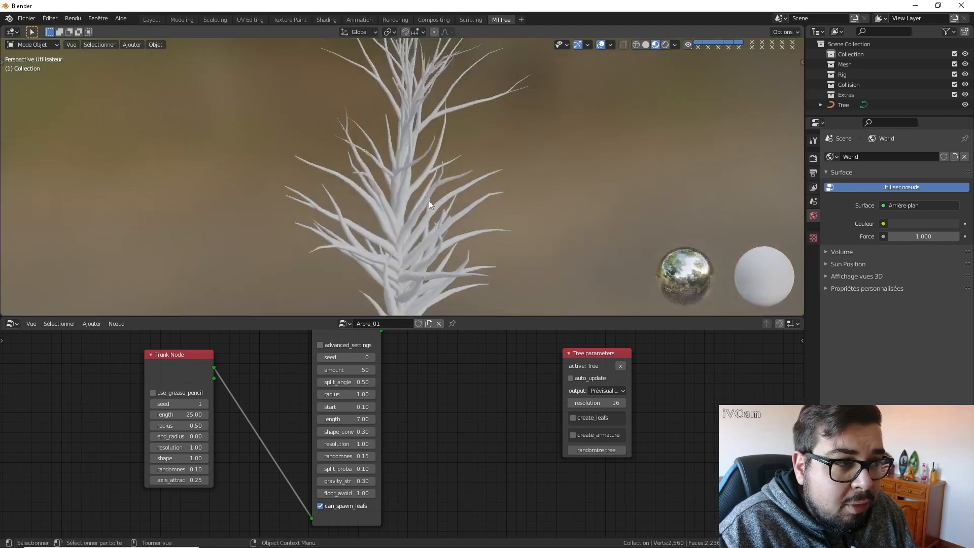
{"action": "scroll", "coordinate": [415, 199], "scroll_direction": "up", "scroll_amount": 3}
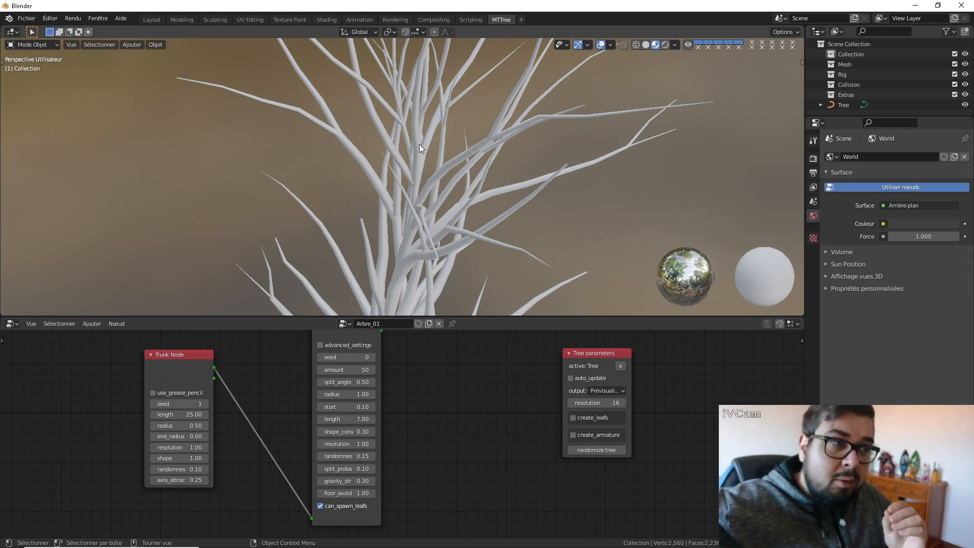
{"action": "scroll", "coordinate": [424, 144], "scroll_direction": "down", "scroll_amount": 6}
{"action": "middle_click_drag", "start_coordinate": [436, 227], "coordinate": [431, 190]}
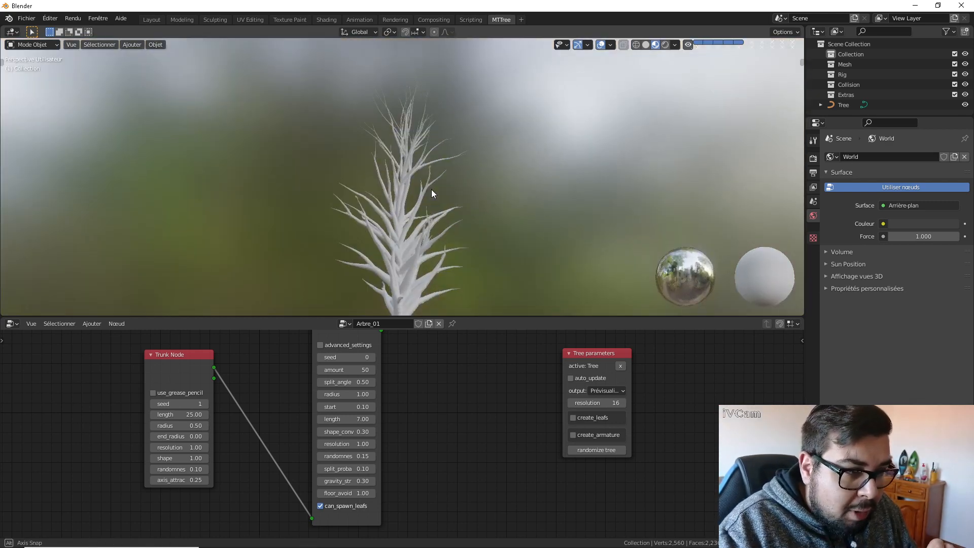
Step: Set the Branch Node's radius to 0.60, update the tree, and view the branch thickness from the side
{"action": "middle_click_drag", "start_coordinate": [446, 257], "coordinate": [432, 169], "text": "shift"}
{"action": "scroll", "coordinate": [406, 203], "scroll_direction": "up", "scroll_amount": 11}
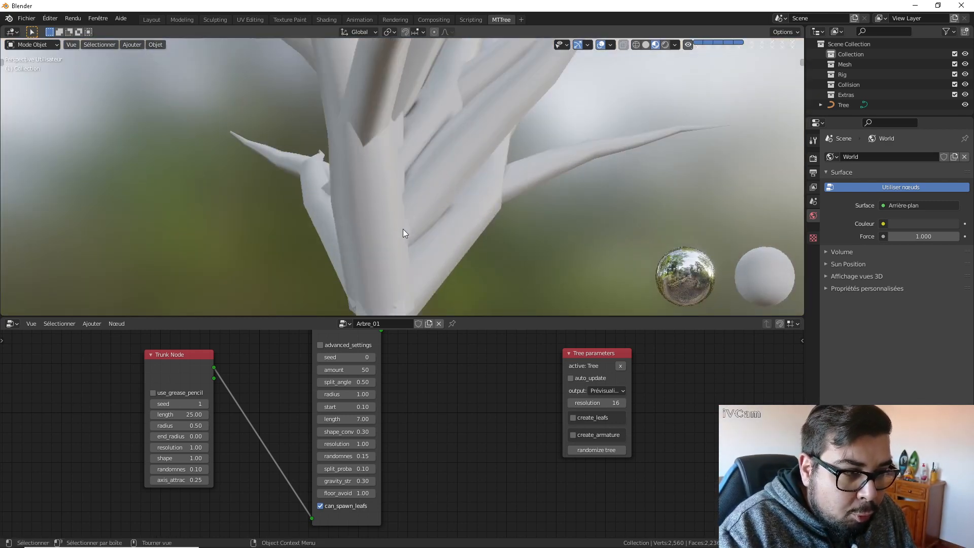
{"action": "middle_click_drag", "start_coordinate": [403, 229], "coordinate": [303, 201]}
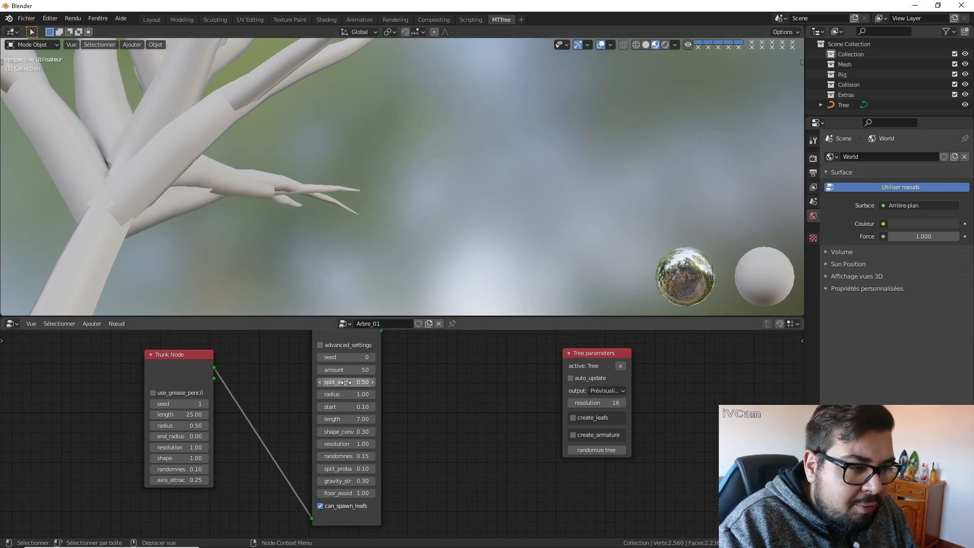
{"action": "left_click", "coordinate": [359, 394]}
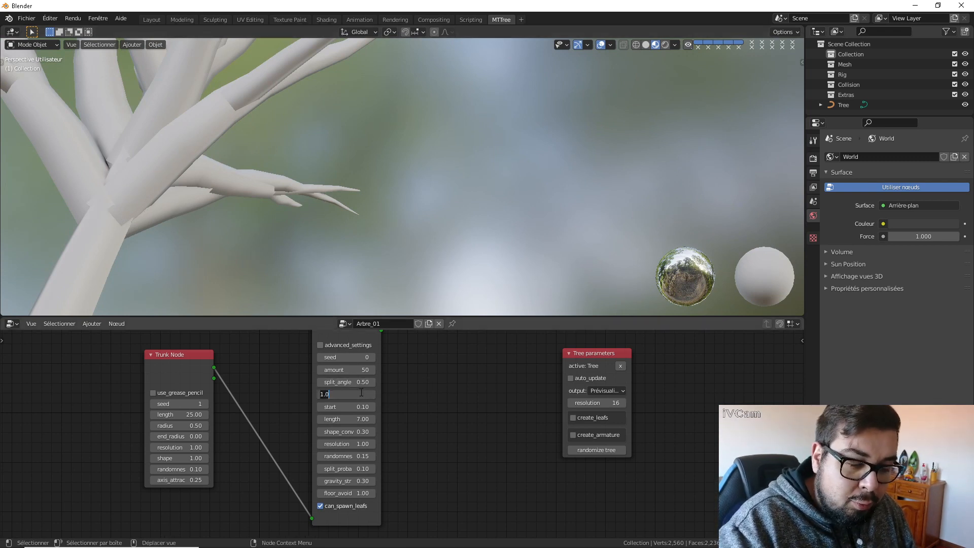
{"action": "type", "text": "0.6"}
{"action": "key", "text": "Return"}
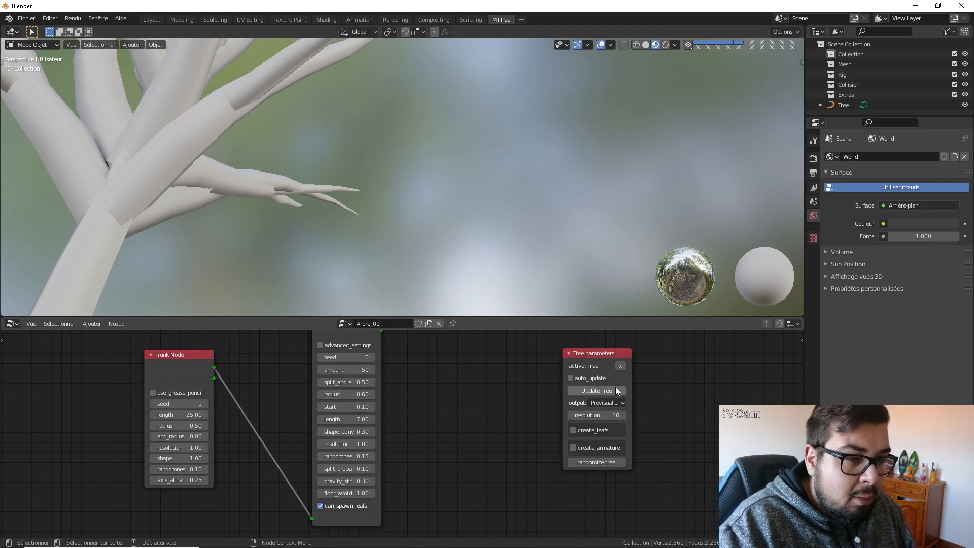
{"action": "left_click", "coordinate": [615, 389]}
{"action": "scroll", "coordinate": [164, 166], "scroll_direction": "down", "scroll_amount": 4}
{"action": "middle_click_drag", "start_coordinate": [164, 165], "coordinate": [312, 194]}
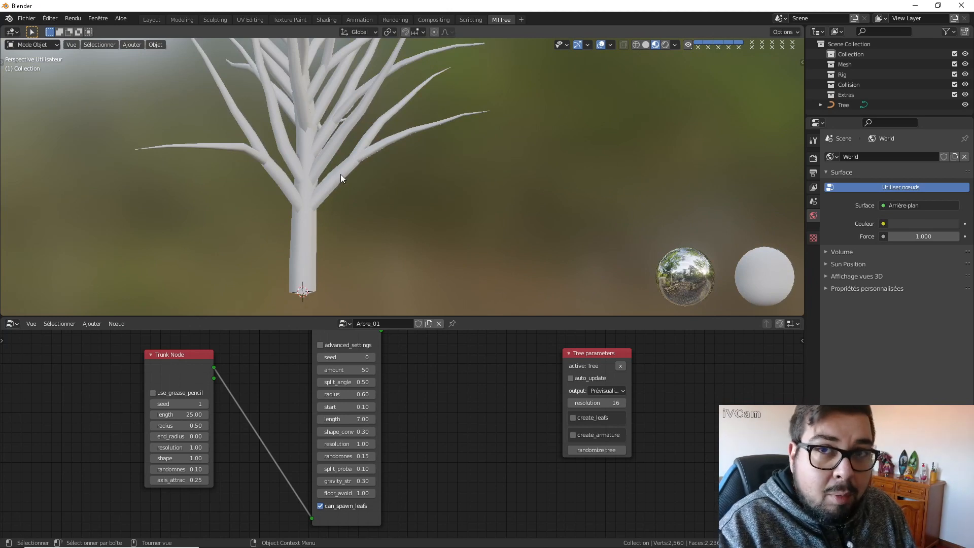
{"action": "scroll", "coordinate": [384, 121], "scroll_direction": "down", "scroll_amount": 1}
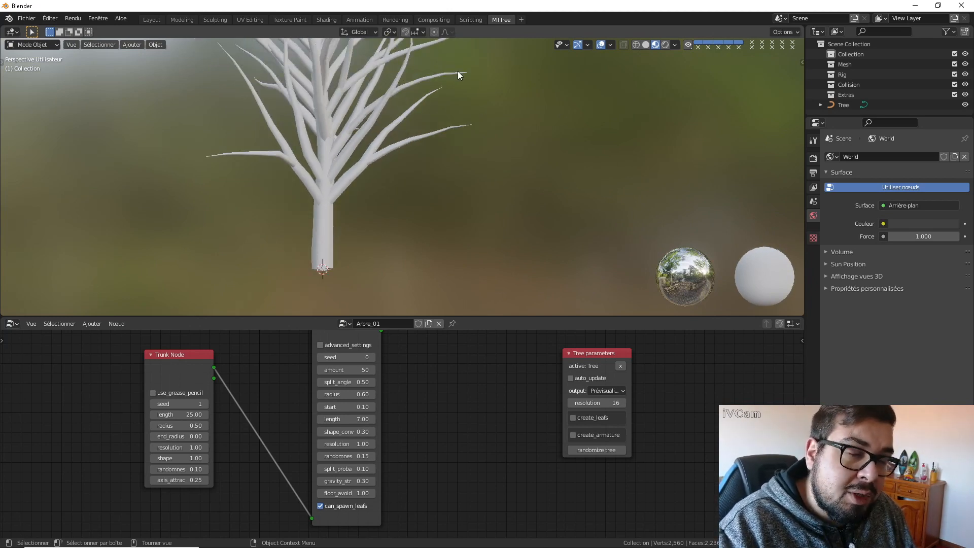
Step: Try a thinner Branch Node radius of 0.25
{"action": "scroll", "coordinate": [390, 147], "scroll_direction": "up", "scroll_amount": 1}
{"action": "scroll", "coordinate": [390, 147], "scroll_direction": "down", "scroll_amount": 1}
{"action": "scroll", "coordinate": [372, 361], "scroll_direction": "up", "scroll_amount": 1}
{"action": "double_click", "coordinate": [350, 391]}
{"action": "type", "text": "0.25"}
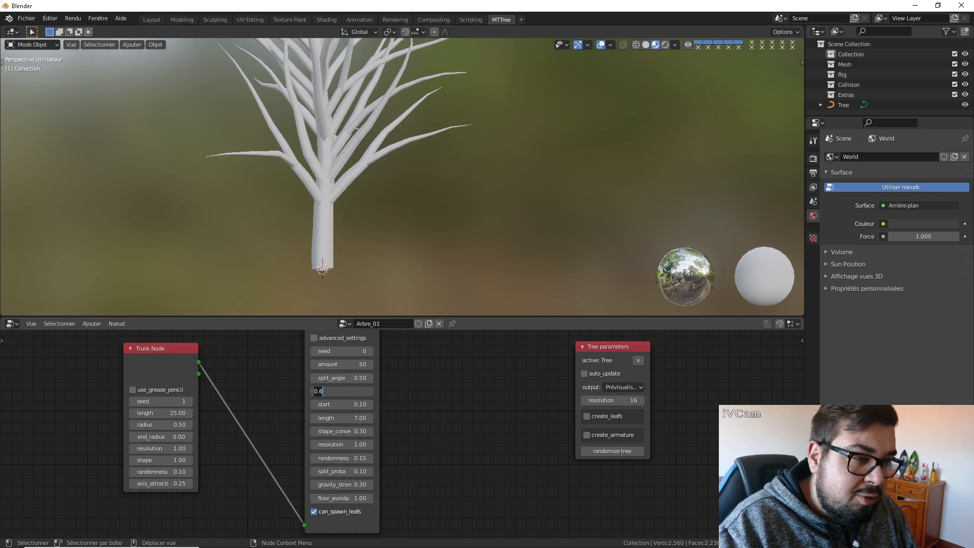
{"action": "key", "text": "Return"}
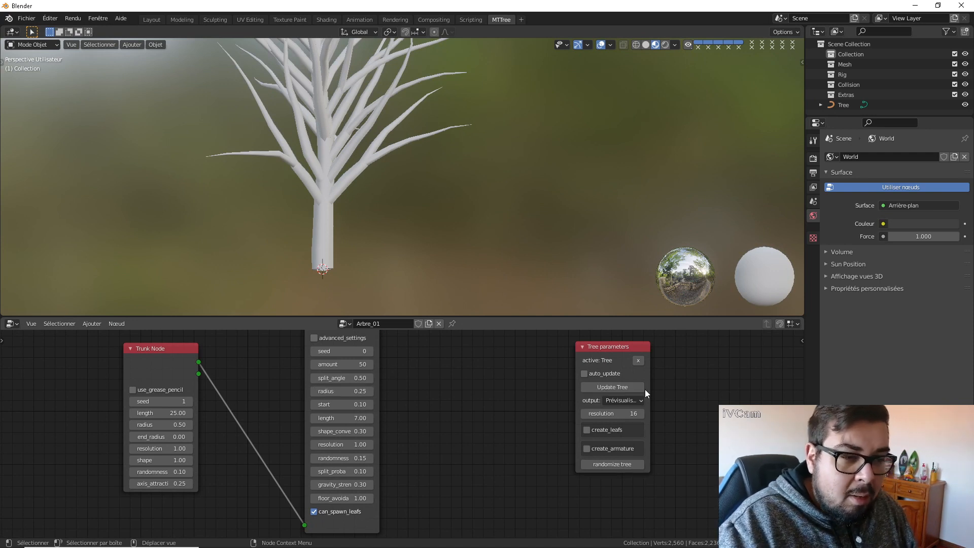
Step: Set the Branch Node's radius to 0.45, update the tree, and view the whole shape
{"action": "double_click", "coordinate": [350, 391]}
{"action": "type", "text": "0.45"}
{"action": "key", "text": "Return"}
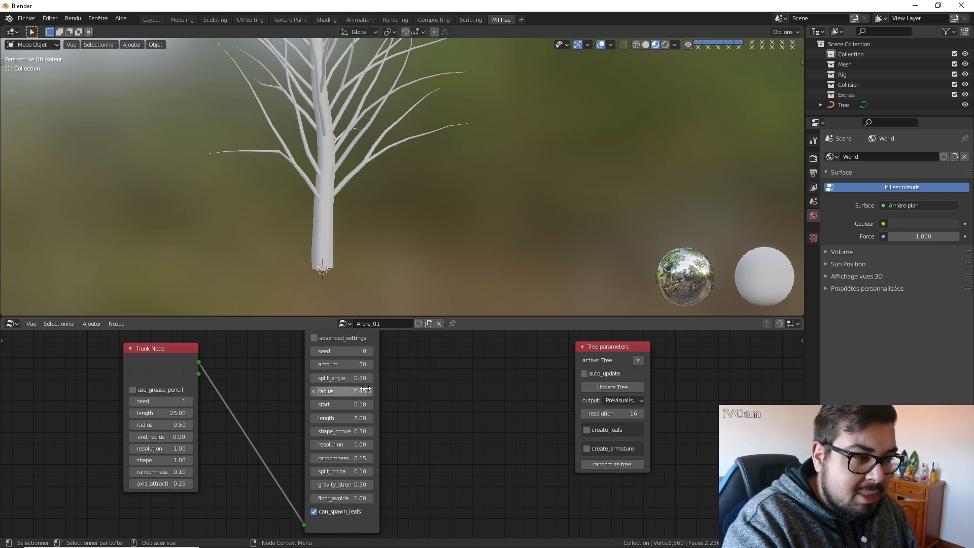
{"action": "left_click", "coordinate": [604, 381]}
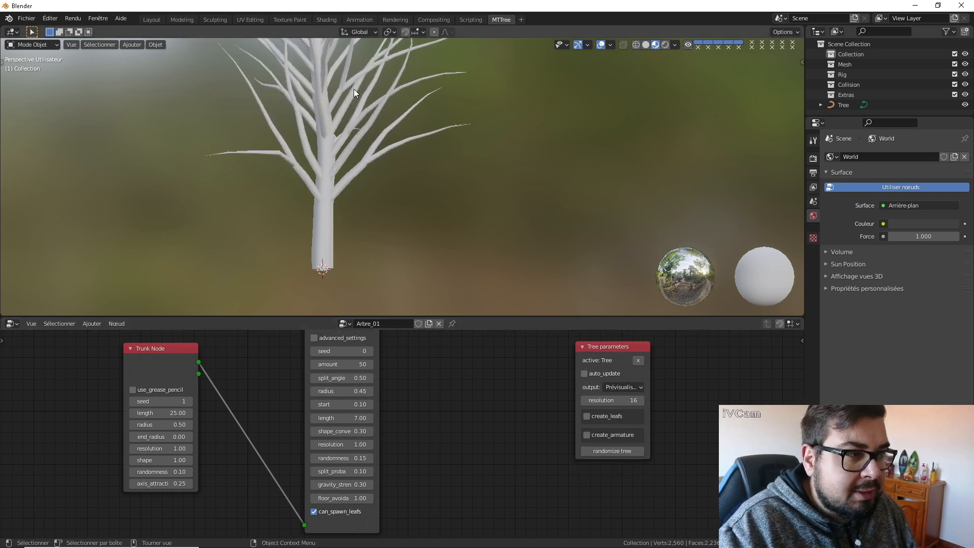
{"action": "middle_click_drag", "start_coordinate": [354, 89], "coordinate": [466, 197]}
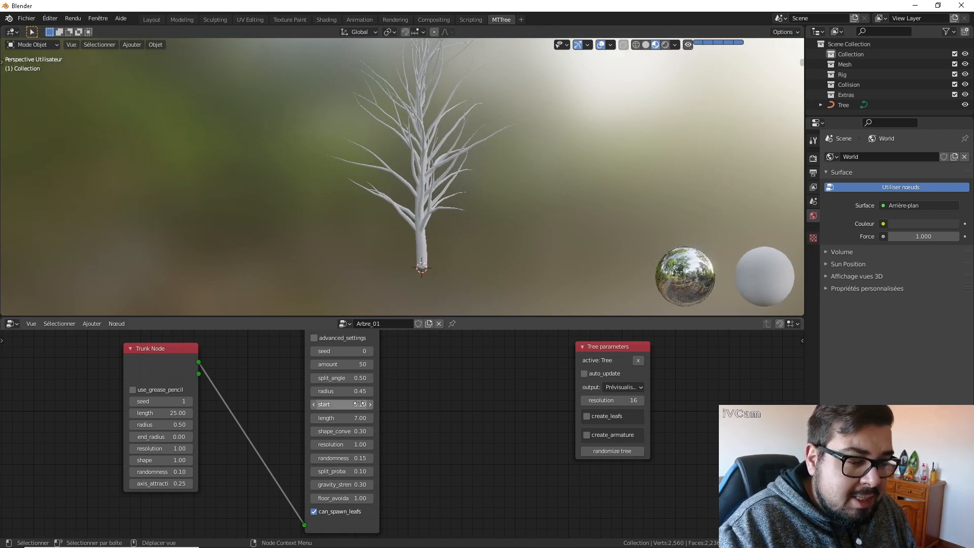
Step: Lower the Branch Node's start to 0.00, update the tree, and look closely at the trunk base
{"action": "mouse_move", "coordinate": [360, 404]}
{"action": "left_mouse_down"}
{"action": "mouse_move", "coordinate": [325, 403]}
{"action": "mouse_move", "coordinate": [372, 408]}
{"action": "left_mouse_up"}
{"action": "left_click", "coordinate": [627, 385]}
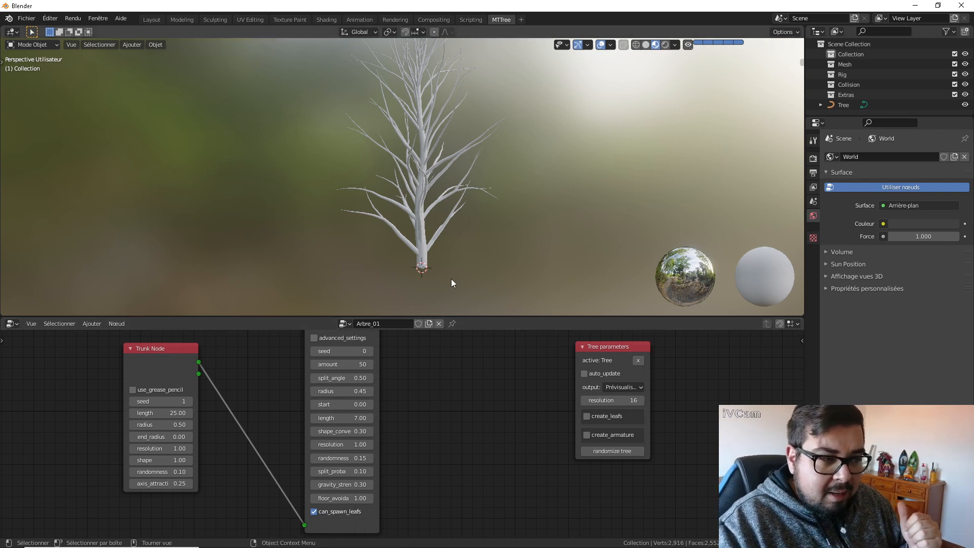
{"action": "scroll", "coordinate": [451, 274], "scroll_direction": "up", "scroll_amount": 8}
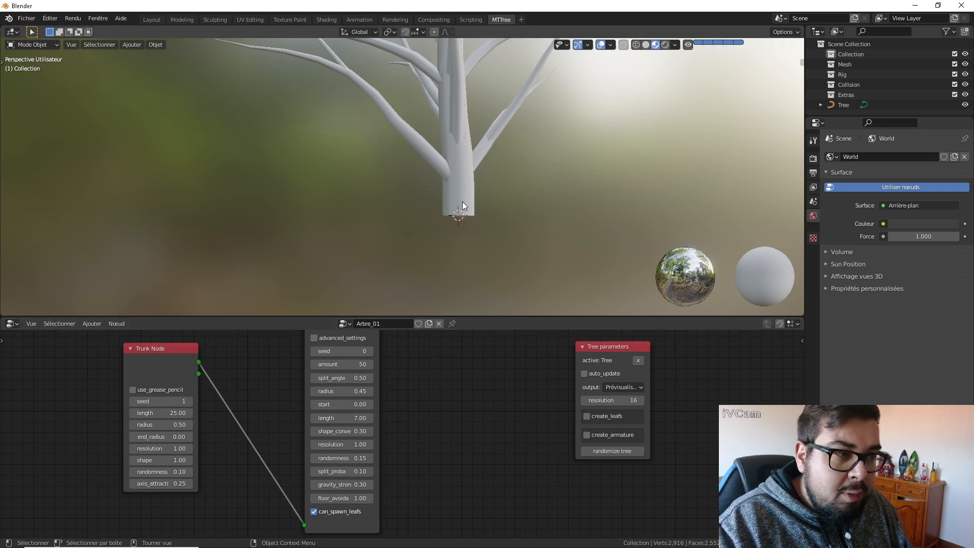
Step: Try a Branch Node start of 1.00, update the tree, and view the trunk up to its tip
{"action": "left_click_drag", "start_coordinate": [337, 404], "coordinate": [340, 404]}
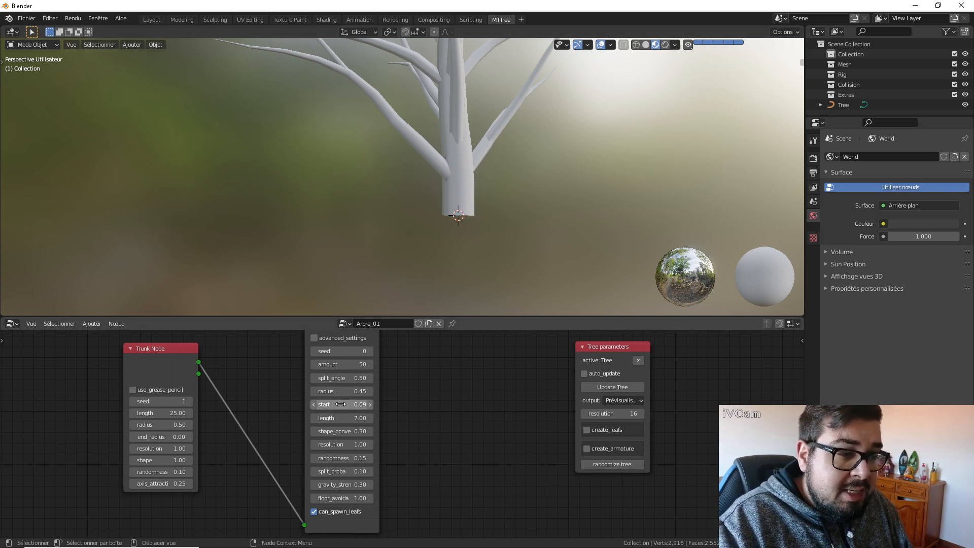
{"action": "left_click", "coordinate": [340, 404]}
{"action": "type", "text": "1"}
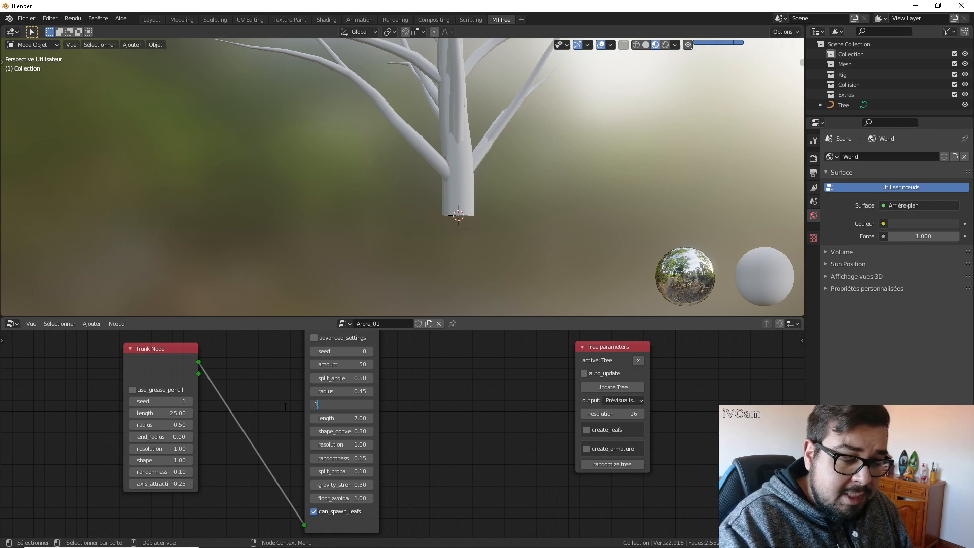
{"action": "key", "text": "Return"}
{"action": "left_click", "coordinate": [603, 387]}
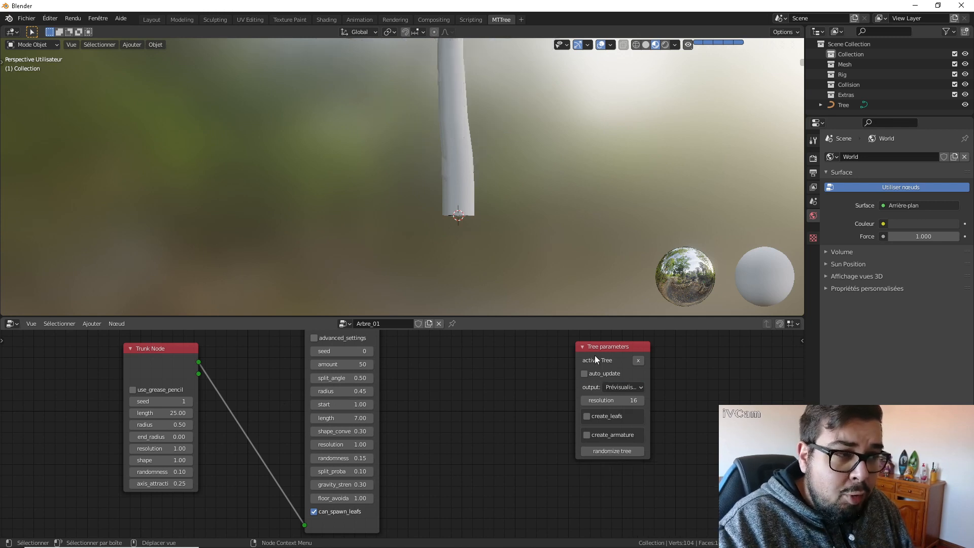
{"action": "scroll", "coordinate": [521, 231], "scroll_direction": "down", "scroll_amount": 5}
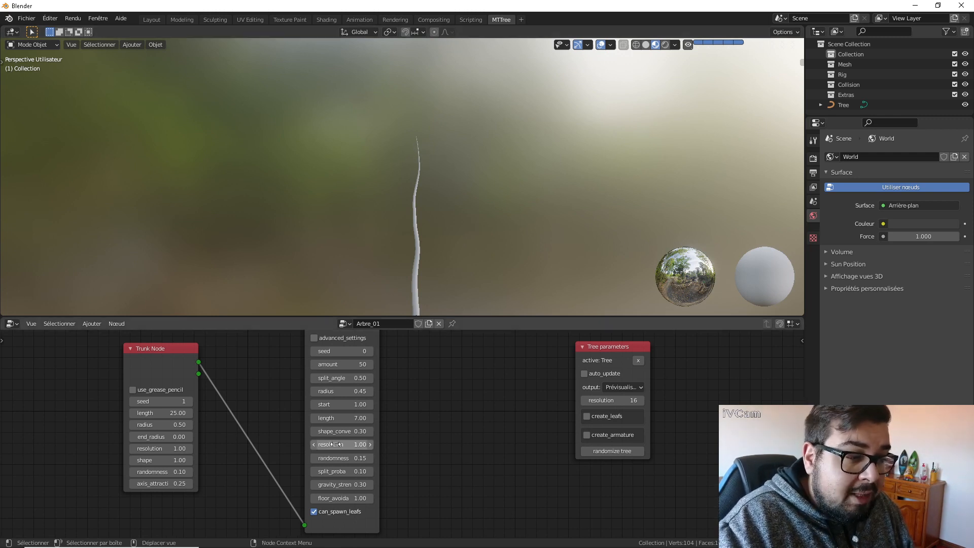
Step: Bring the Branch Node's start back down to 0.00, update the tree, and view the lowest branches
{"action": "left_click_drag", "start_coordinate": [334, 405], "coordinate": [279, 404]}
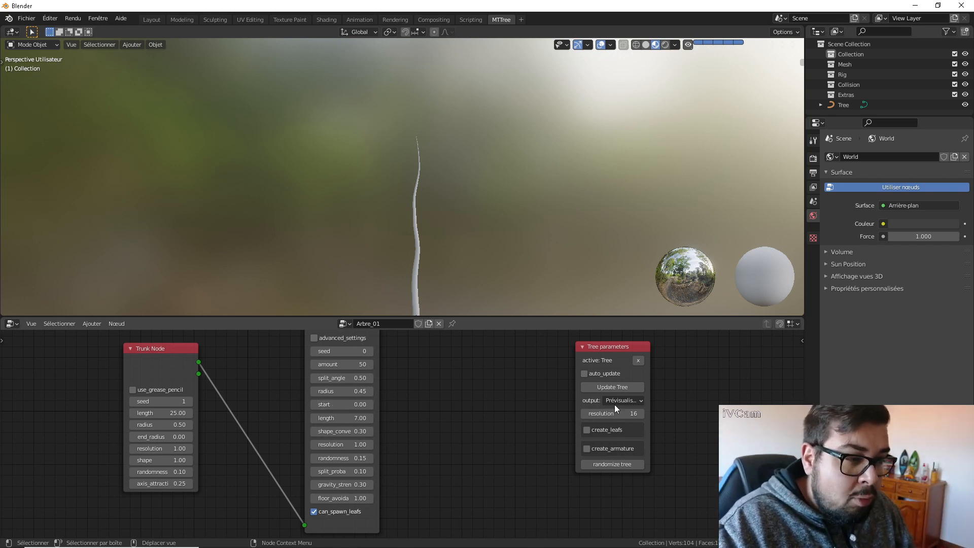
{"action": "left_click", "coordinate": [640, 387]}
{"action": "scroll", "coordinate": [424, 236], "scroll_direction": "up", "scroll_amount": 4}
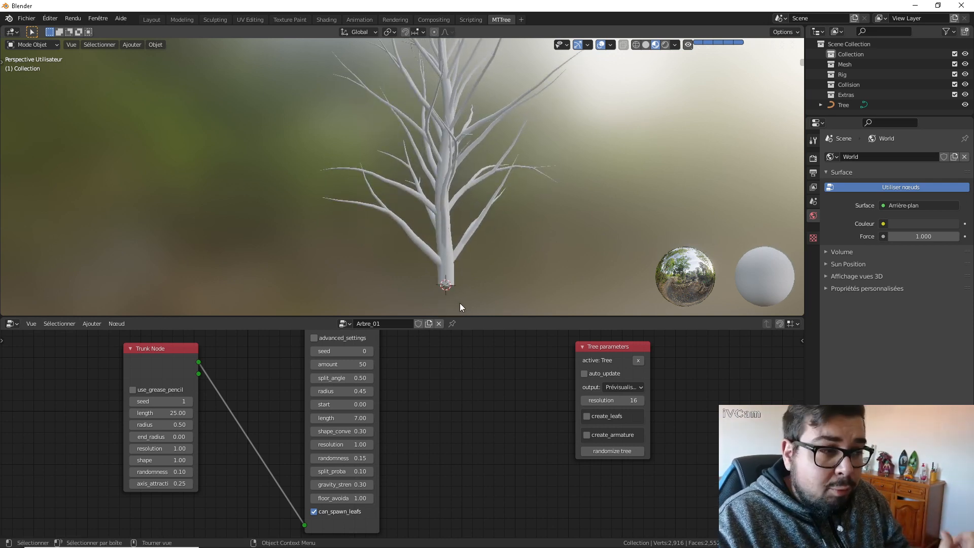
Step: Set the Branch Node's start to 0.25 and update the tree
{"action": "left_click", "coordinate": [348, 404]}
{"action": "type", "text": "0.25"}
{"action": "key", "text": "Return"}
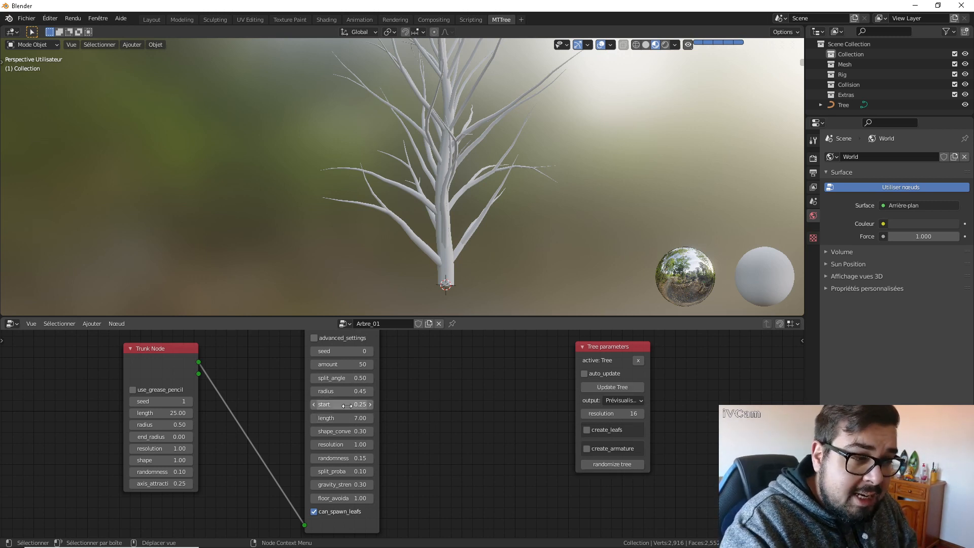
{"action": "left_click", "coordinate": [614, 388]}
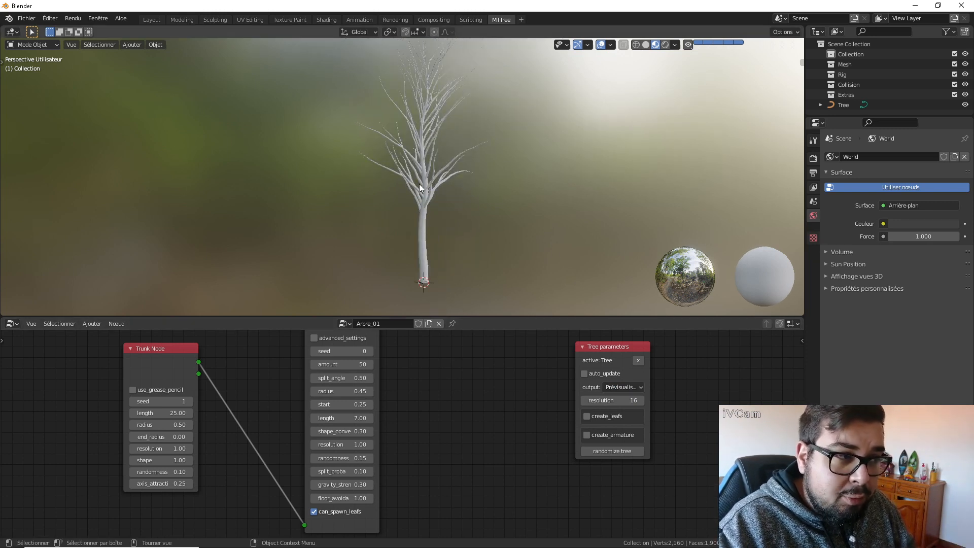
Step: Set the Branch Node's start to 0.10 and update the tree
{"action": "left_click", "coordinate": [358, 403]}
{"action": "type", "text": "0.1"}
{"action": "key", "text": "Return"}
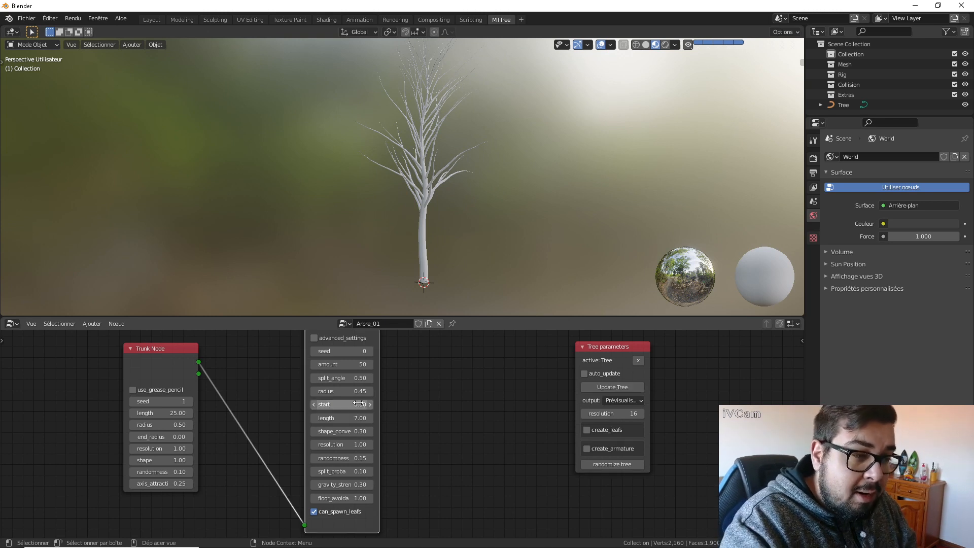
{"action": "left_click", "coordinate": [612, 386]}
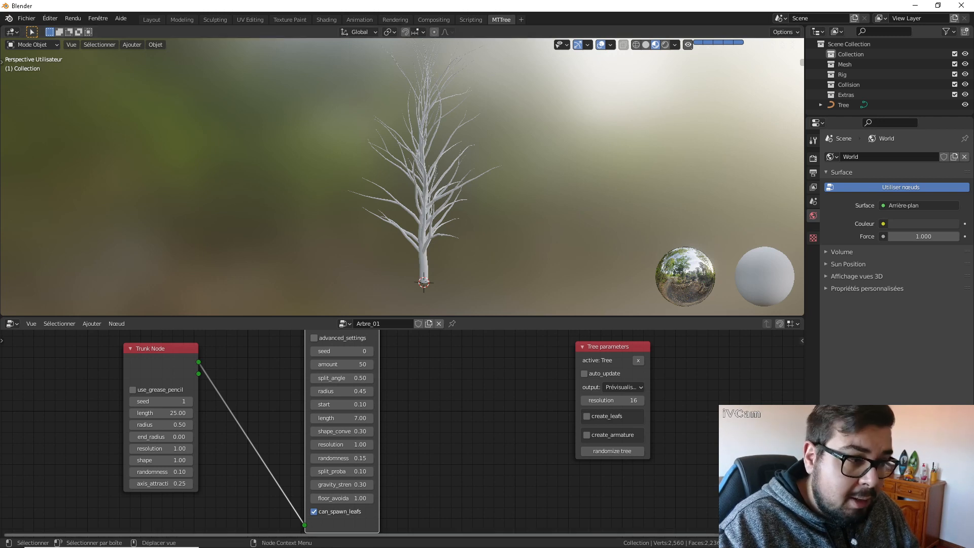
Step: Set the Branch Node's length to 5.00, update the tree, and view the branches closer
{"action": "left_click", "coordinate": [352, 417]}
{"action": "type", "text": "5"}
{"action": "key", "text": "Return"}
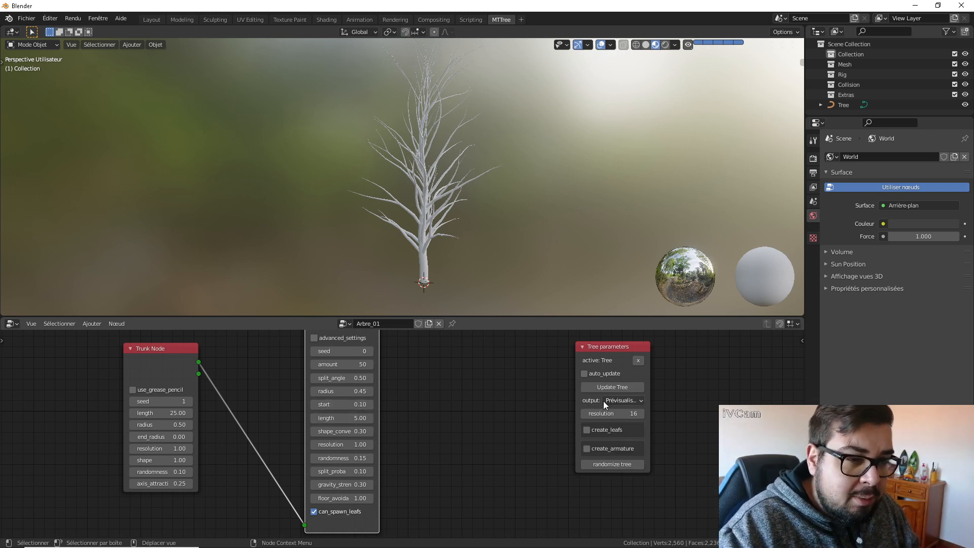
{"action": "left_click", "coordinate": [629, 388]}
{"action": "scroll", "coordinate": [442, 235], "scroll_direction": "up", "scroll_amount": 3}
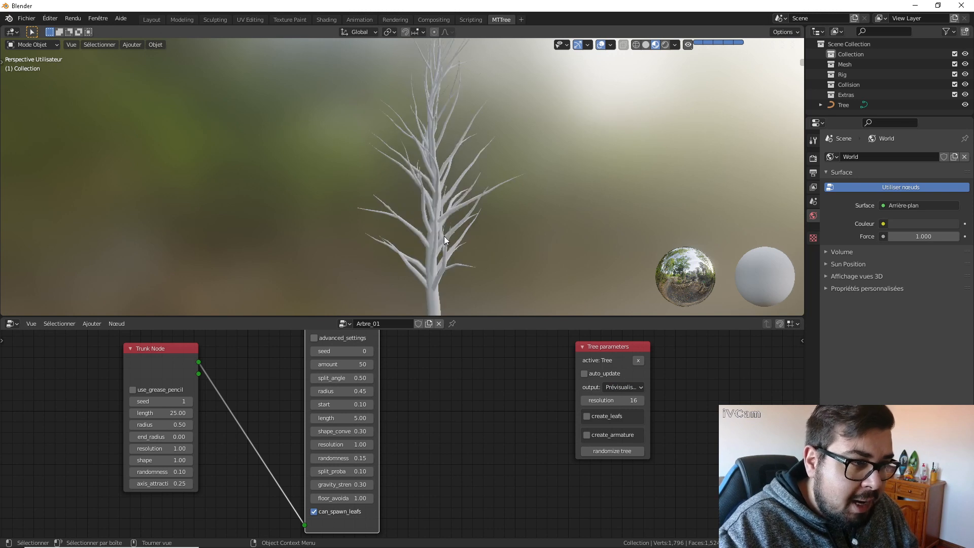
Step: Shorten the Branch Node's length to 3.00 and update the tree
{"action": "left_click", "coordinate": [342, 417]}
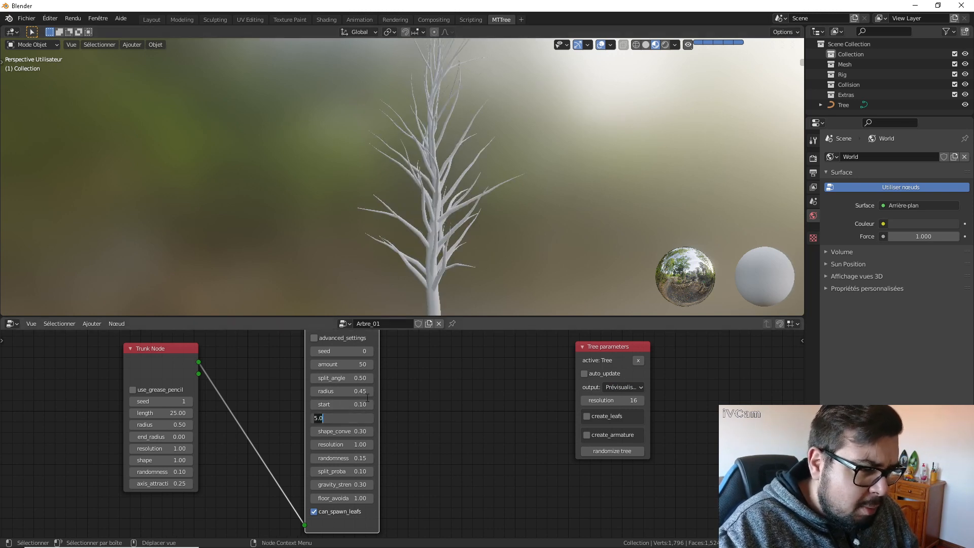
{"action": "type", "text": "3"}
{"action": "key", "text": "Return"}
{"action": "left_click", "coordinate": [629, 387]}
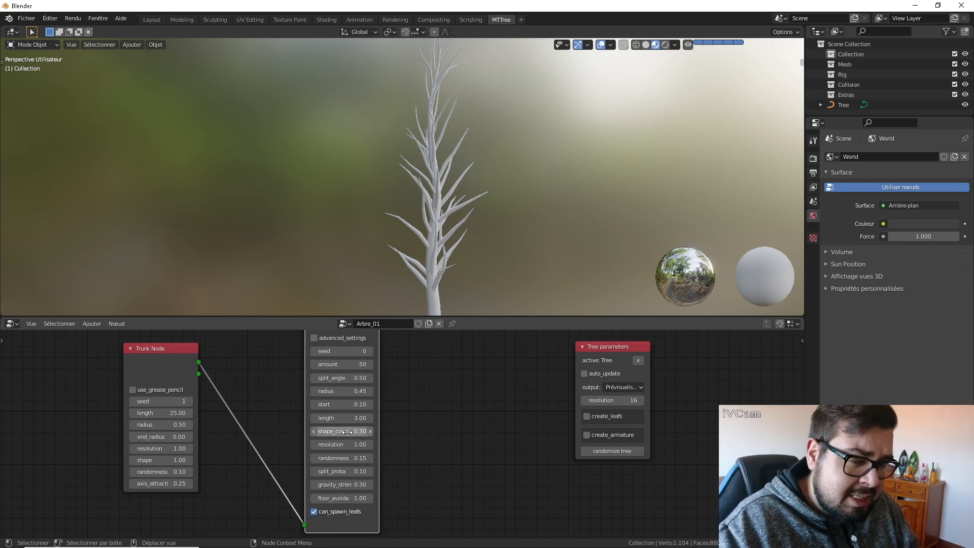
Step: Set the Branch Node's shape convexity to 0.00 and update the tree
{"action": "left_click_drag", "start_coordinate": [350, 430], "coordinate": [358, 431]}
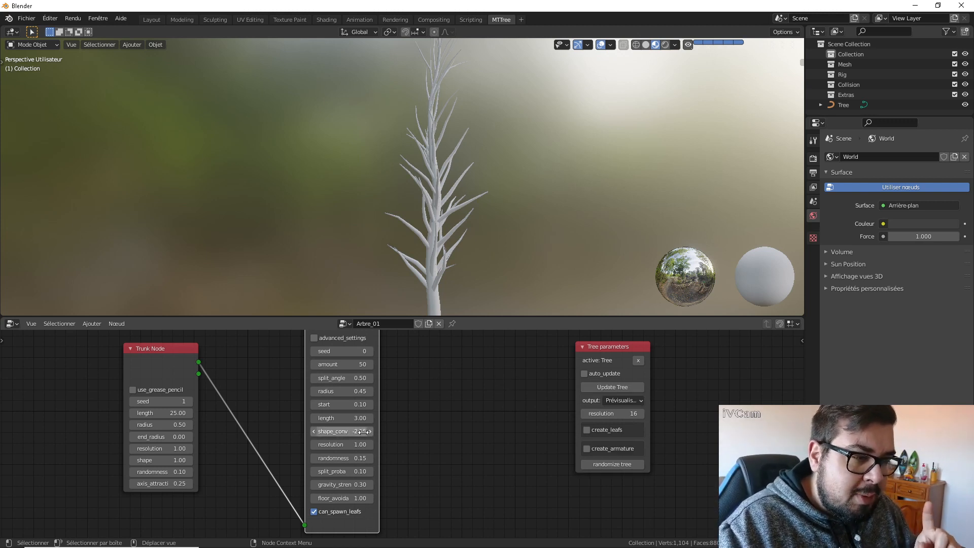
{"action": "left_click", "coordinate": [361, 431]}
{"action": "type", "text": "0"}
{"action": "key", "text": "Return"}
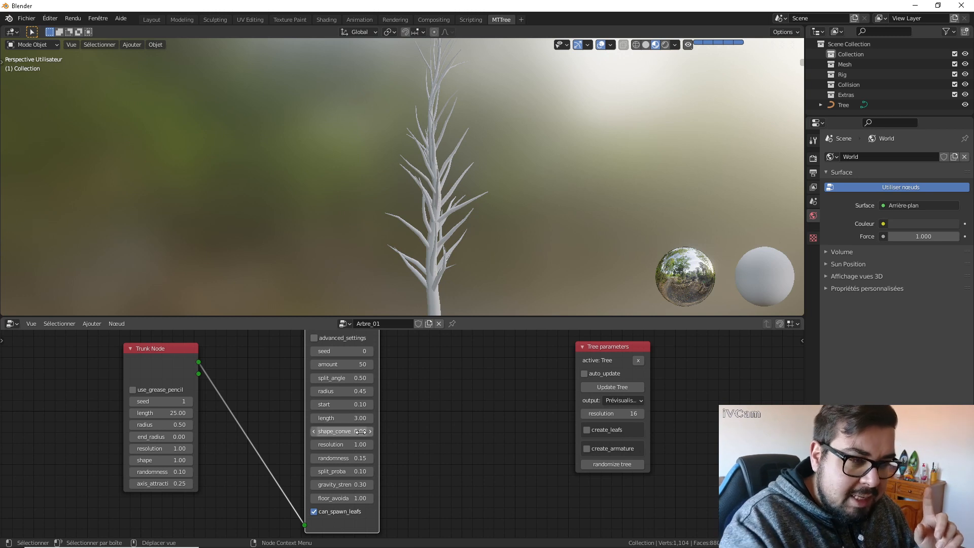
{"action": "left_click", "coordinate": [623, 388]}
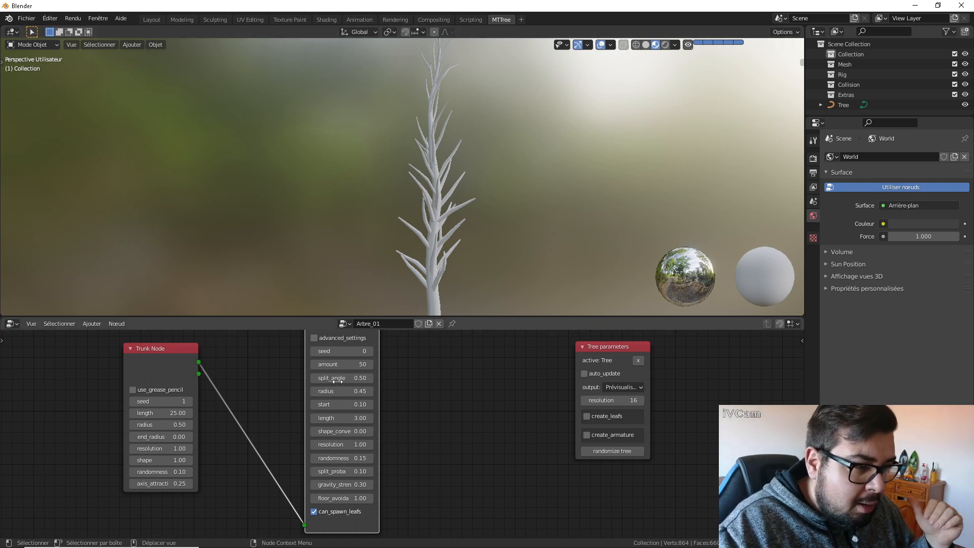
Step: Set the Branch Node's shape convexity to 0.25 and update the tree
{"action": "left_click", "coordinate": [346, 431]}
{"action": "type", "text": "0.2"}
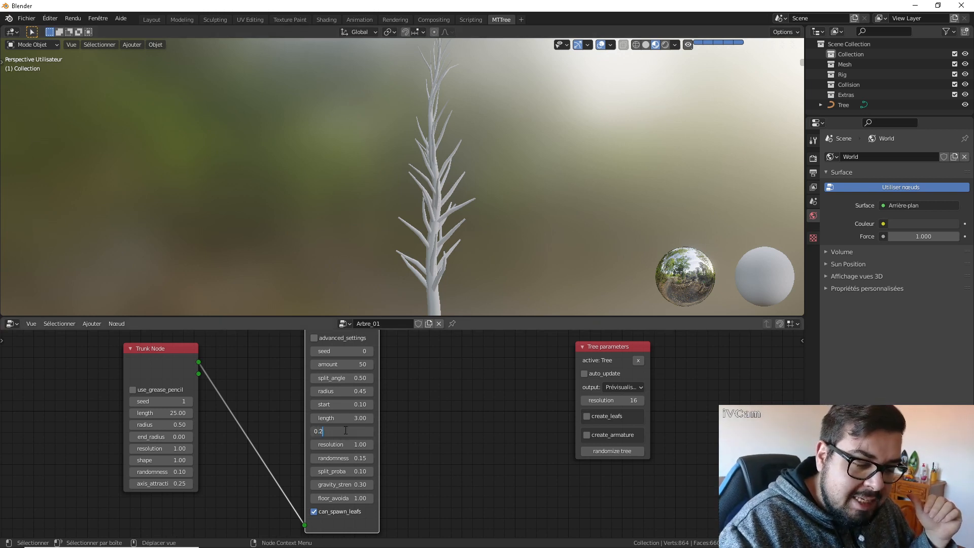
{"action": "type", "text": "5"}
{"action": "key", "text": "Return"}
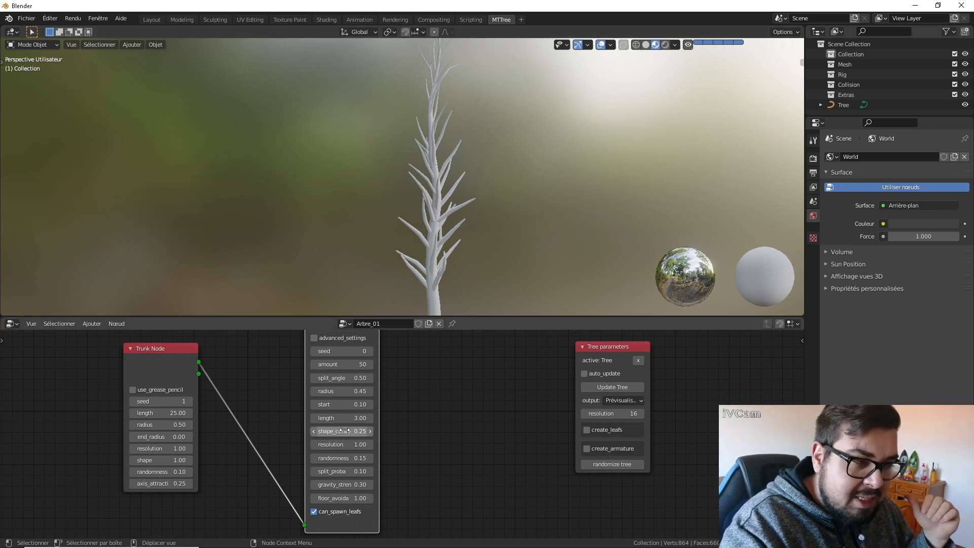
{"action": "left_click", "coordinate": [627, 387]}
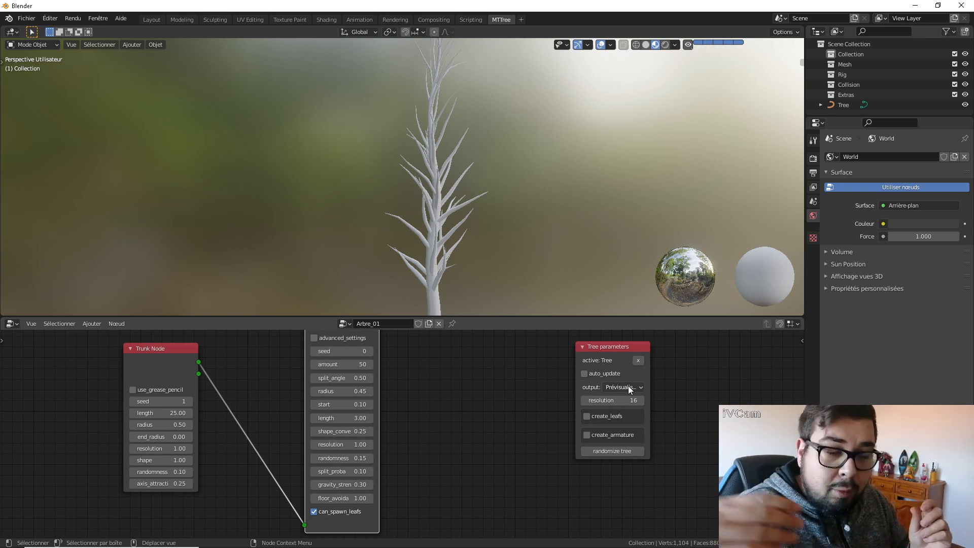
Step: Raise the Branch Node's shape convexity to 0.50 and update the tree
{"action": "left_click", "coordinate": [355, 431]}
{"action": "type", "text": "0.5"}
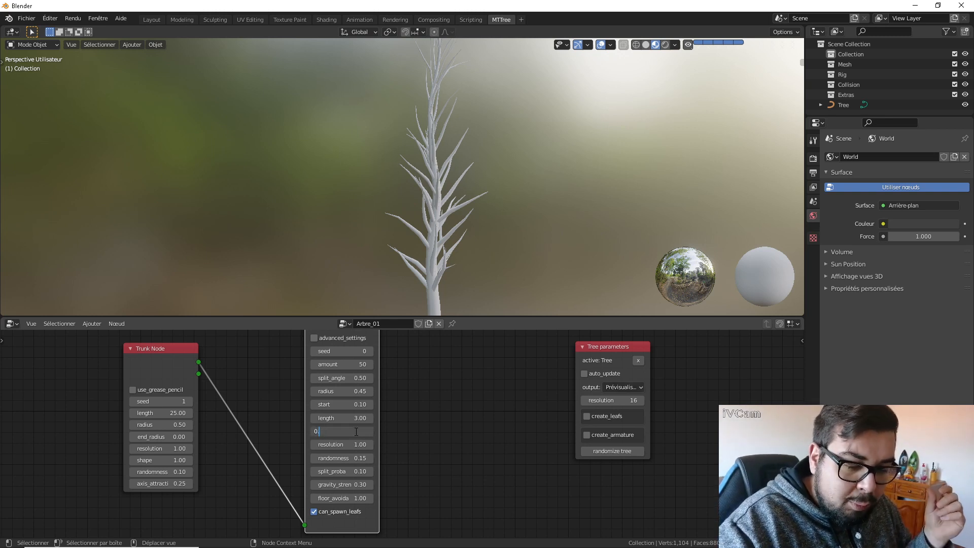
{"action": "key", "text": "Return"}
{"action": "left_click", "coordinate": [628, 387]}
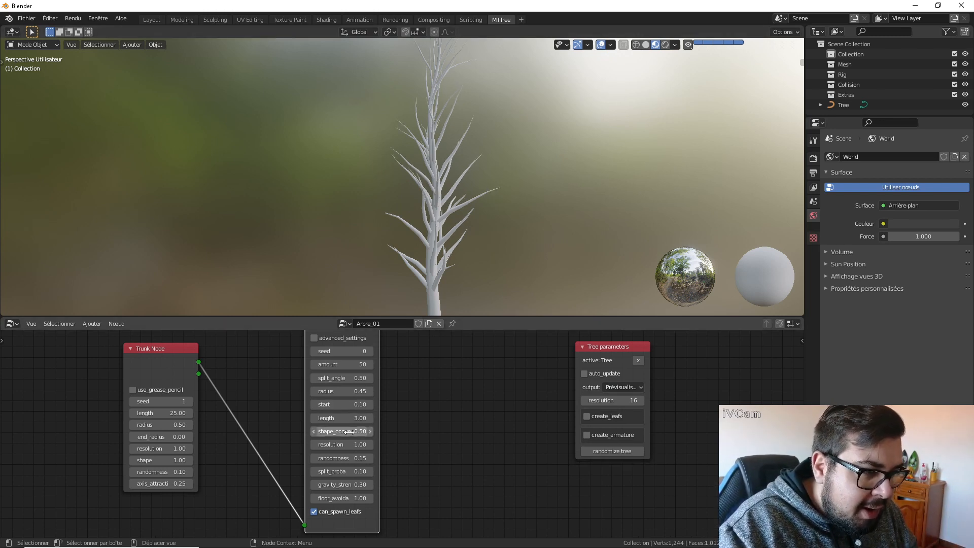
Step: Try a shape convexity of 1.37 on the Branch Node and restore it to 0.50, updating the tree after each change
{"action": "left_click_drag", "start_coordinate": [350, 431], "coordinate": [385, 431]}
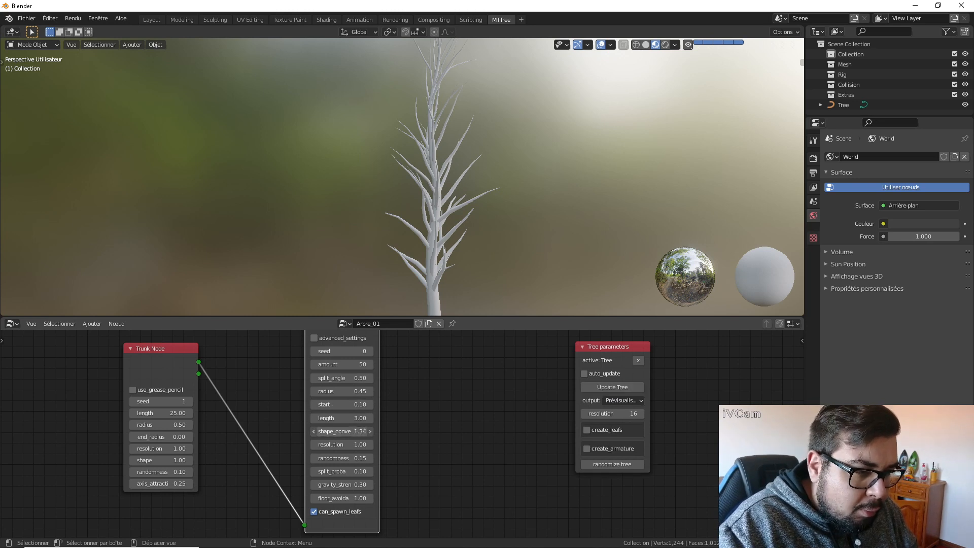
{"action": "left_click", "coordinate": [628, 387]}
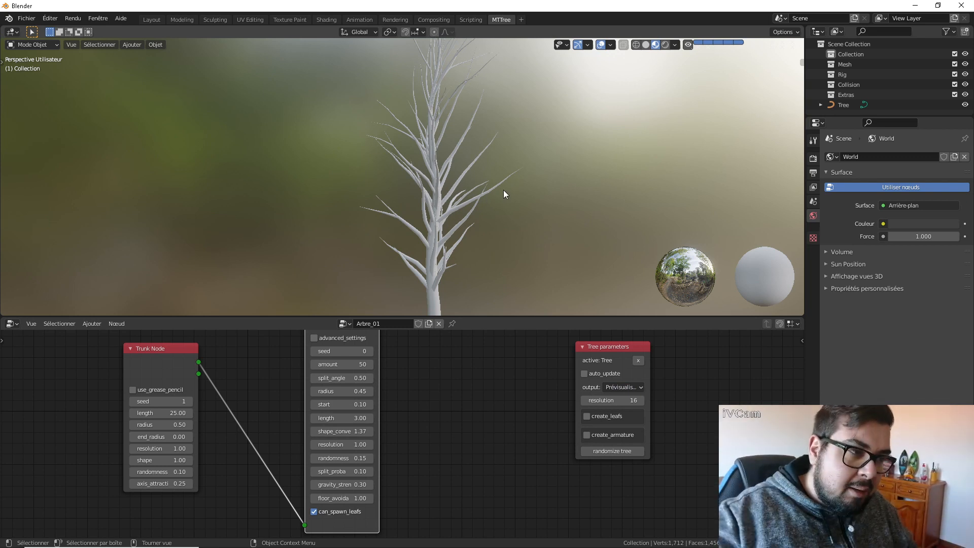
{"action": "left_click", "coordinate": [345, 430]}
{"action": "type", "text": "0.5"}
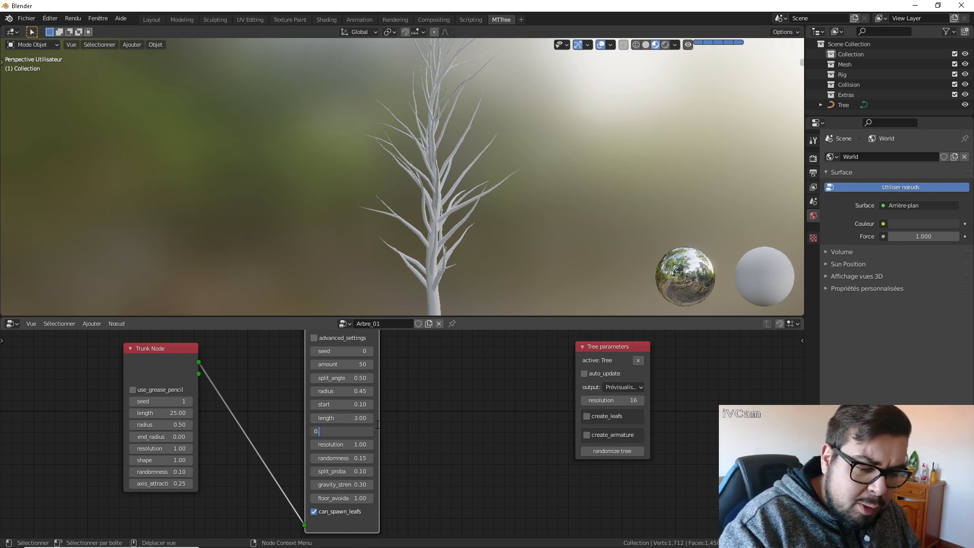
{"action": "key", "text": "Return"}
{"action": "left_click", "coordinate": [622, 387]}
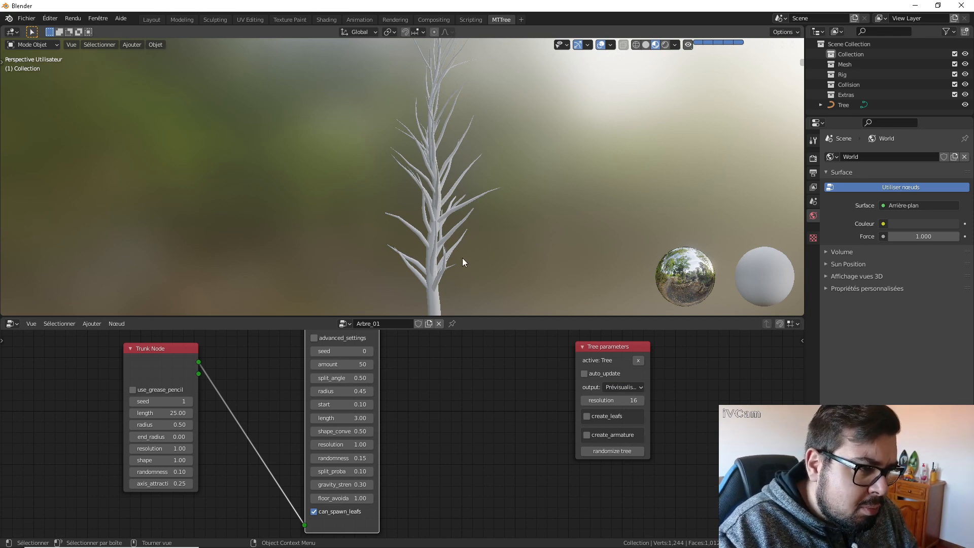
Step: Set the Branch Node's resolution to 2.00 and update the tree
{"action": "middle_click_drag", "start_coordinate": [463, 262], "coordinate": [396, 229]}
{"action": "middle_click_drag", "start_coordinate": [416, 421], "coordinate": [425, 425]}
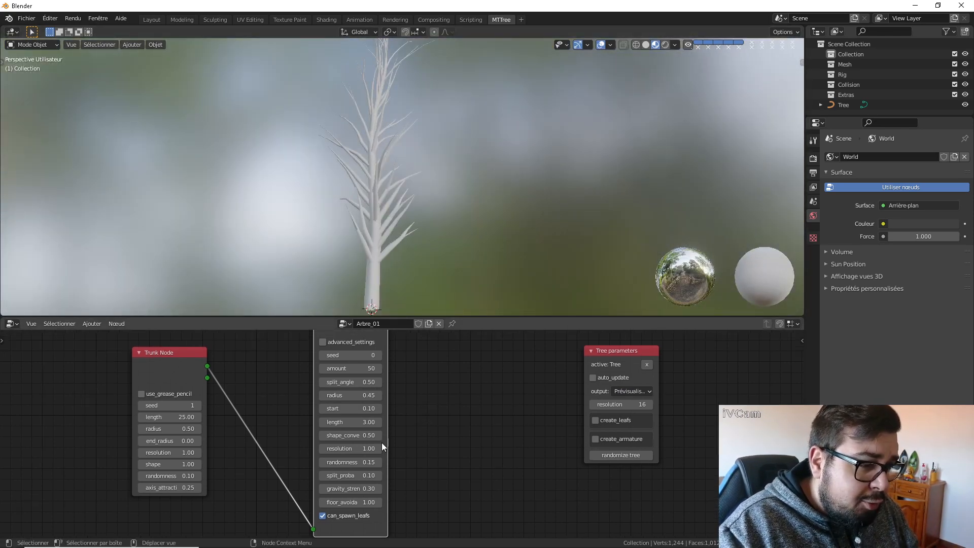
{"action": "left_click", "coordinate": [351, 449]}
{"action": "type", "text": "2"}
{"action": "key", "text": "Return"}
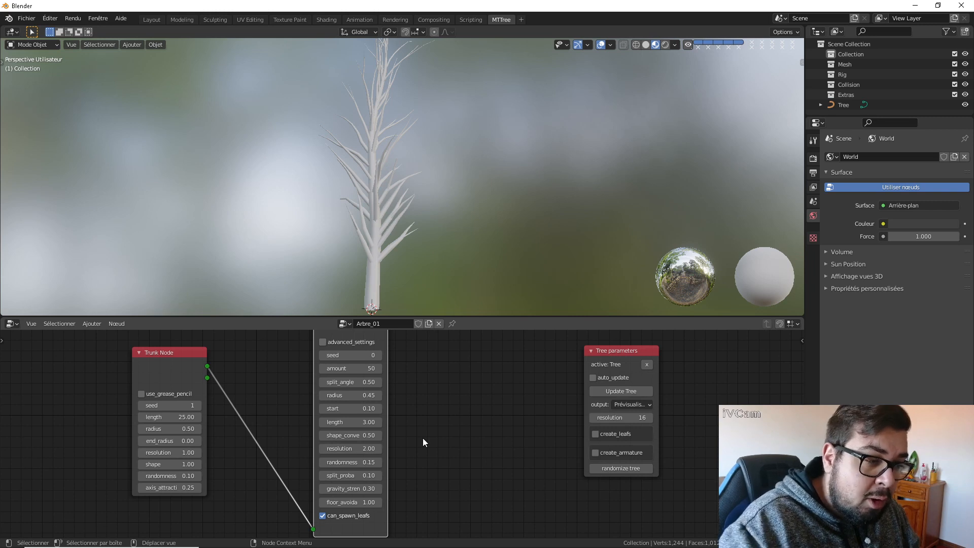
{"action": "left_click", "coordinate": [607, 390]}
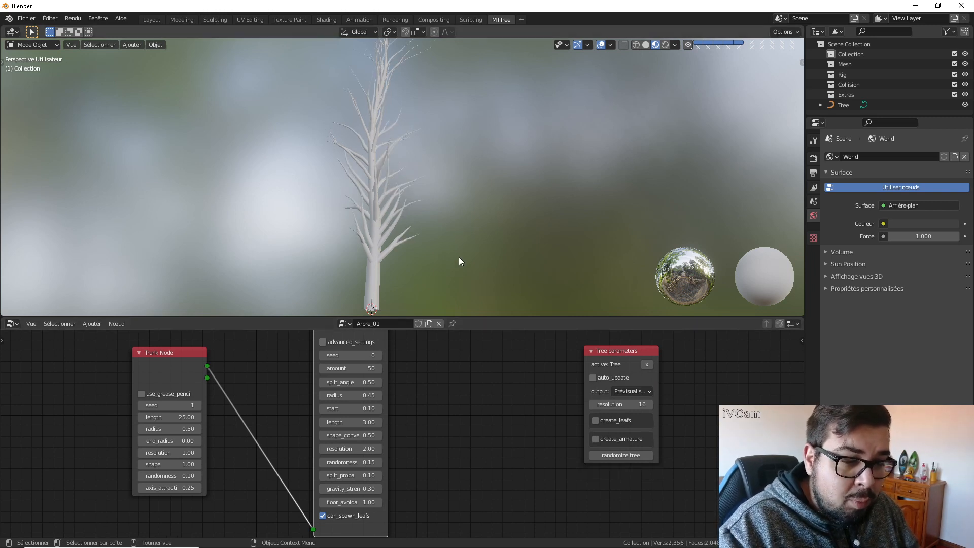
Step: Lower the Branch Node's resolution to 1.00 and update the tree
{"action": "left_click", "coordinate": [373, 448]}
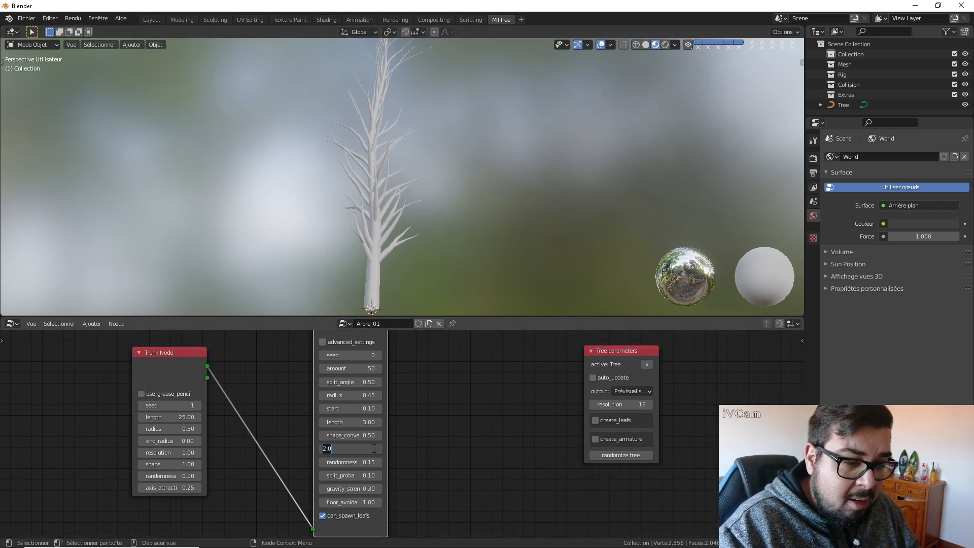
{"action": "type", "text": "1"}
{"action": "key", "text": "Return"}
{"action": "left_click", "coordinate": [634, 390]}
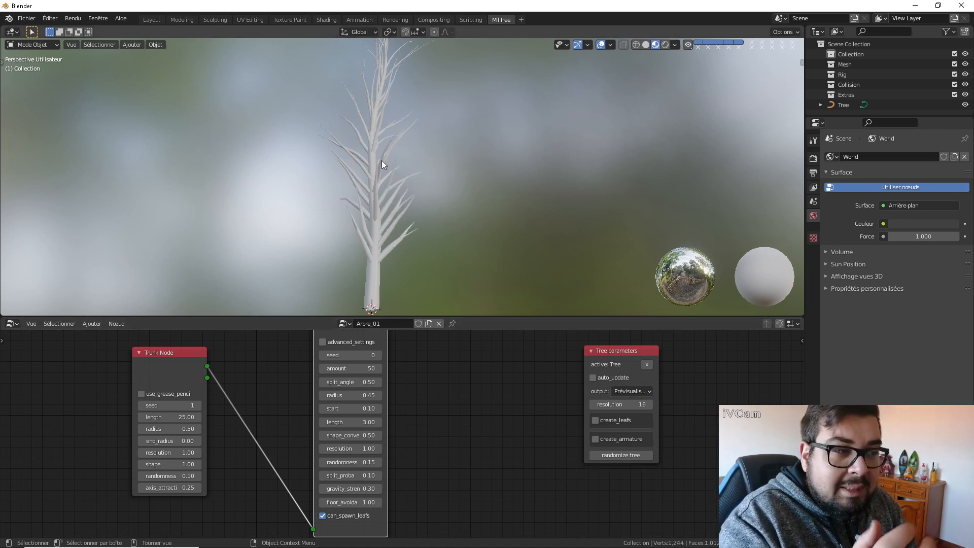
Step: Examine the shape and segments of the low-resolution branches up close near the trunk
{"action": "scroll", "coordinate": [407, 246], "scroll_direction": "up", "scroll_amount": 4}
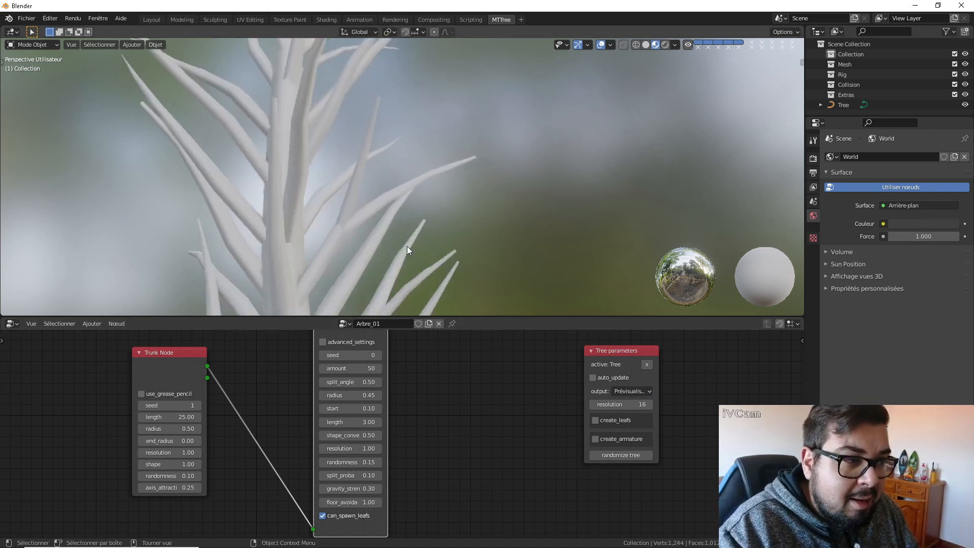
{"action": "scroll", "coordinate": [446, 144], "scroll_direction": "up", "scroll_amount": 2}
{"action": "scroll", "coordinate": [403, 223], "scroll_direction": "up", "scroll_amount": 2}
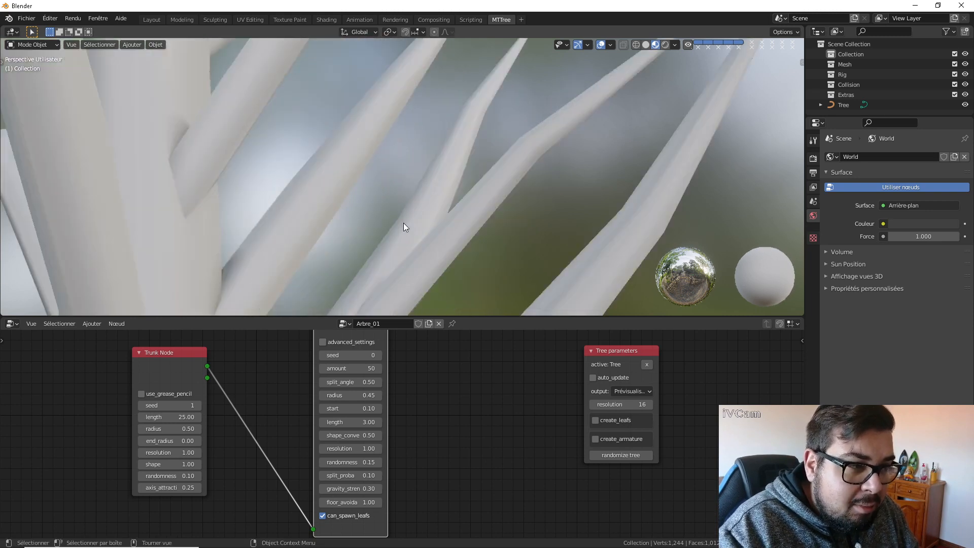
{"action": "scroll", "coordinate": [430, 153], "scroll_direction": "up", "scroll_amount": 3}
{"action": "scroll", "coordinate": [429, 168], "scroll_direction": "down", "scroll_amount": 3}
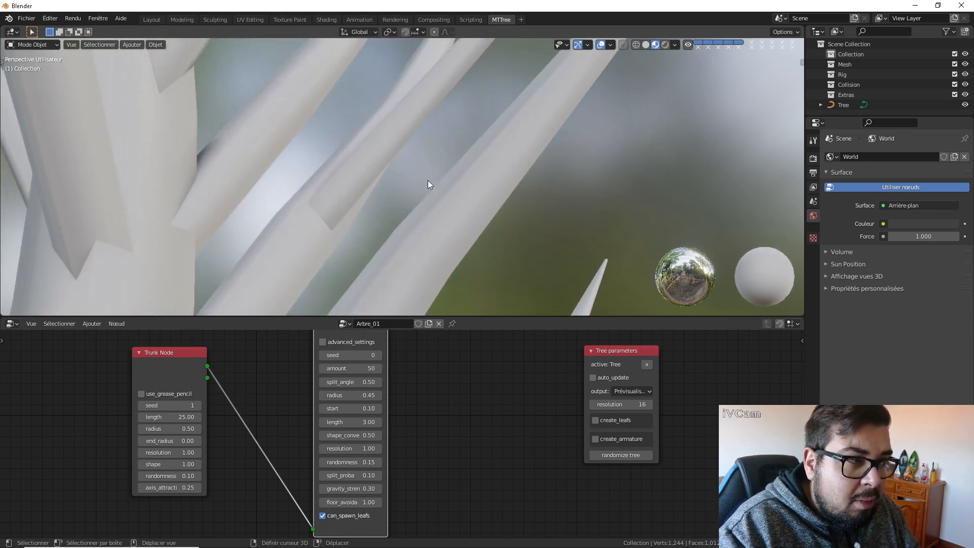
{"action": "scroll", "coordinate": [393, 176], "scroll_direction": "down", "scroll_amount": 2}
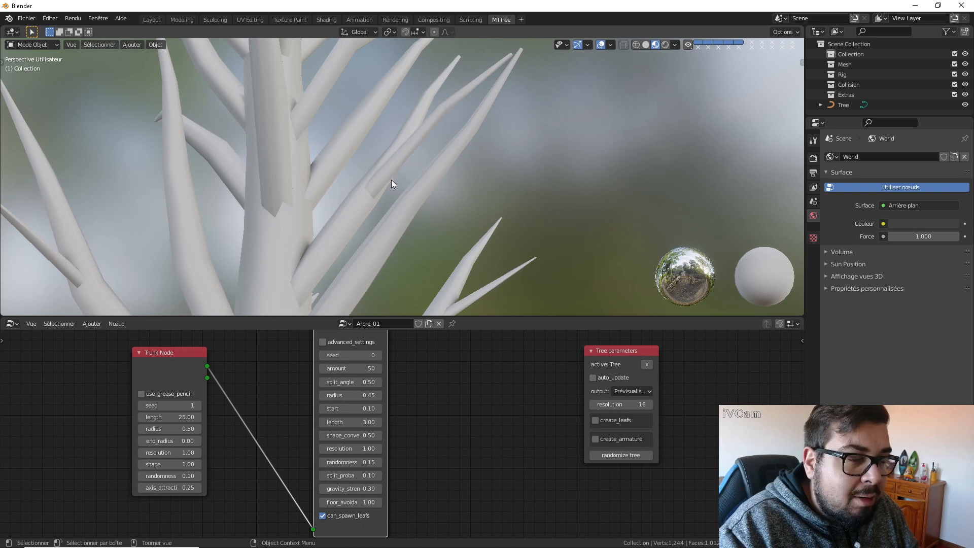
{"action": "scroll", "coordinate": [464, 122], "scroll_direction": "up", "scroll_amount": 1}
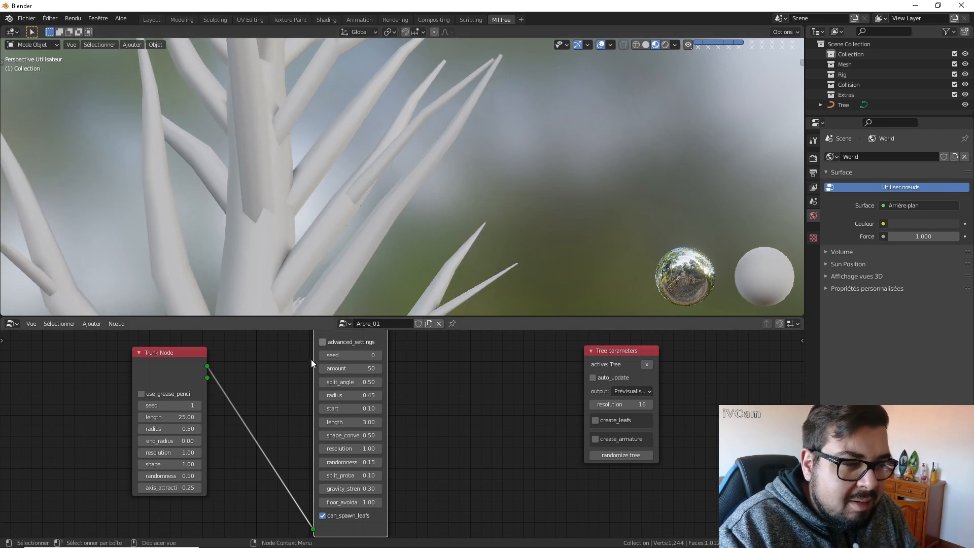
Step: Raise the Branch Node's resolution to 3.00 and update the tree
{"action": "left_click", "coordinate": [349, 449]}
{"action": "type", "text": "3"}
{"action": "key", "text": "Return"}
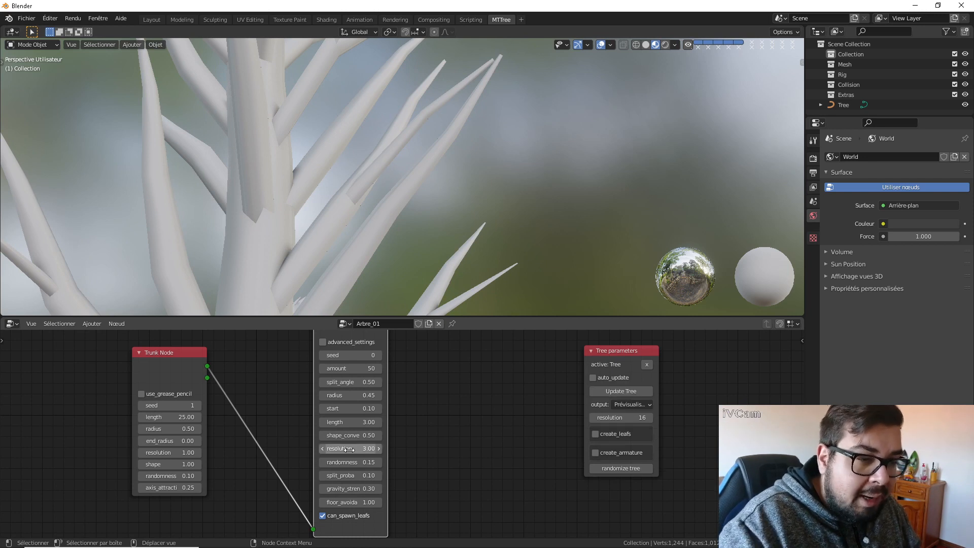
{"action": "left_click", "coordinate": [638, 394]}
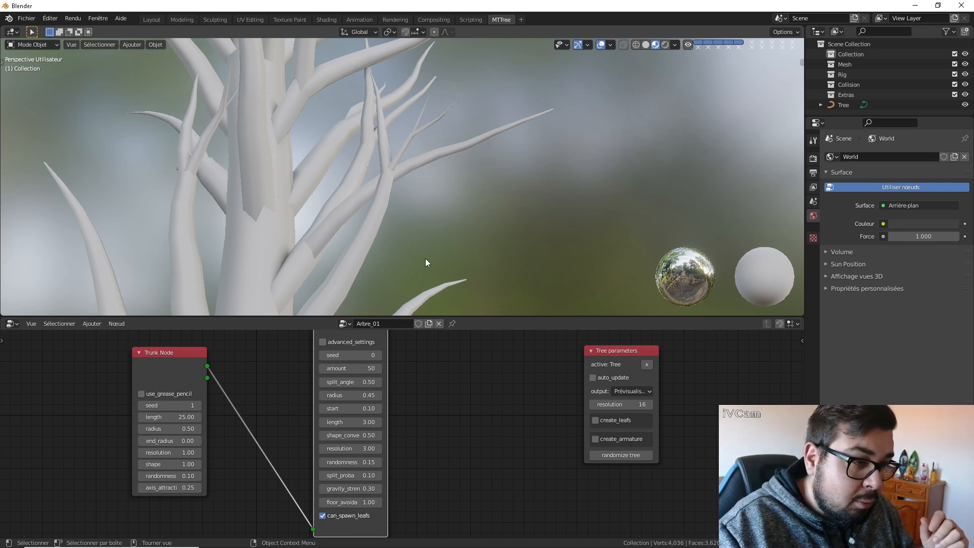
Step: Return the Branch Node's resolution to 1.00 and update the tree
{"action": "left_click", "coordinate": [350, 448]}
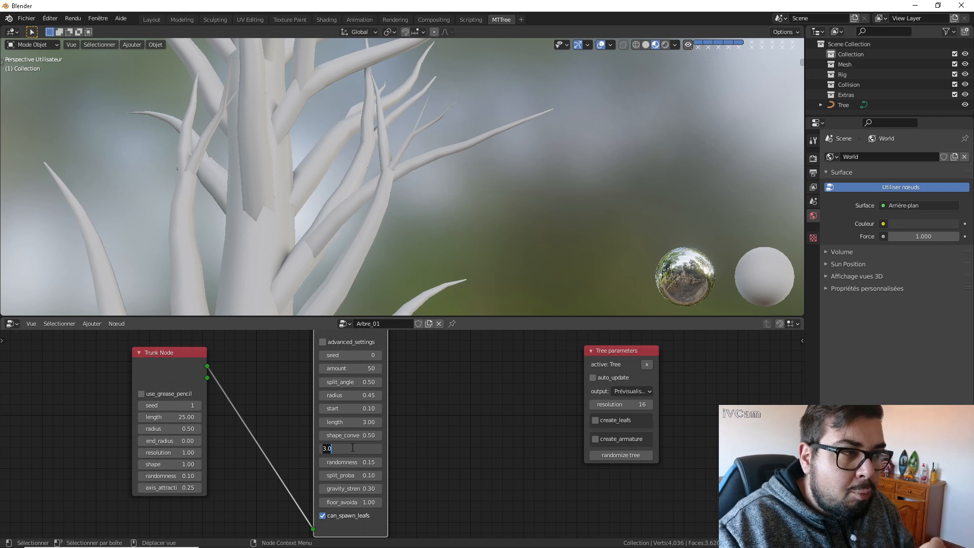
{"action": "type", "text": "2"}
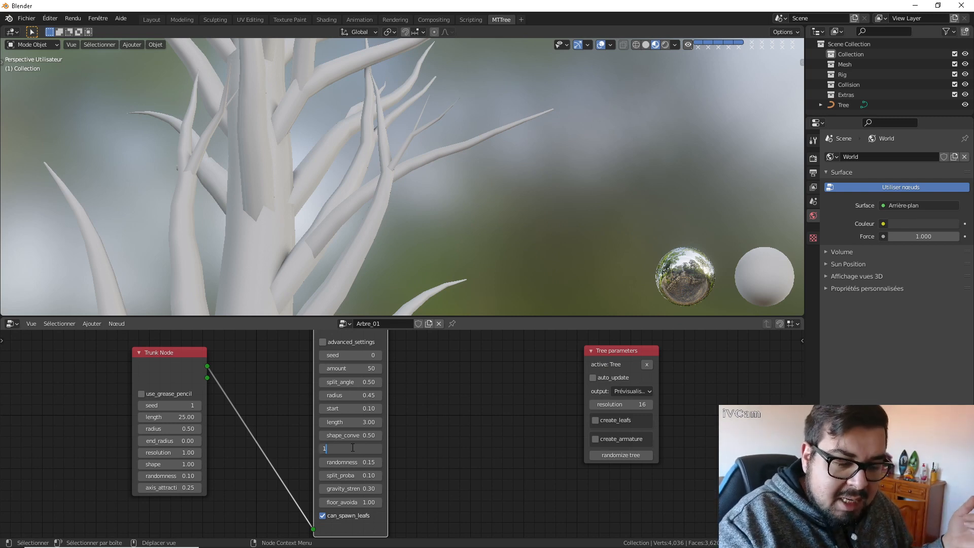
{"action": "key", "text": "Return"}
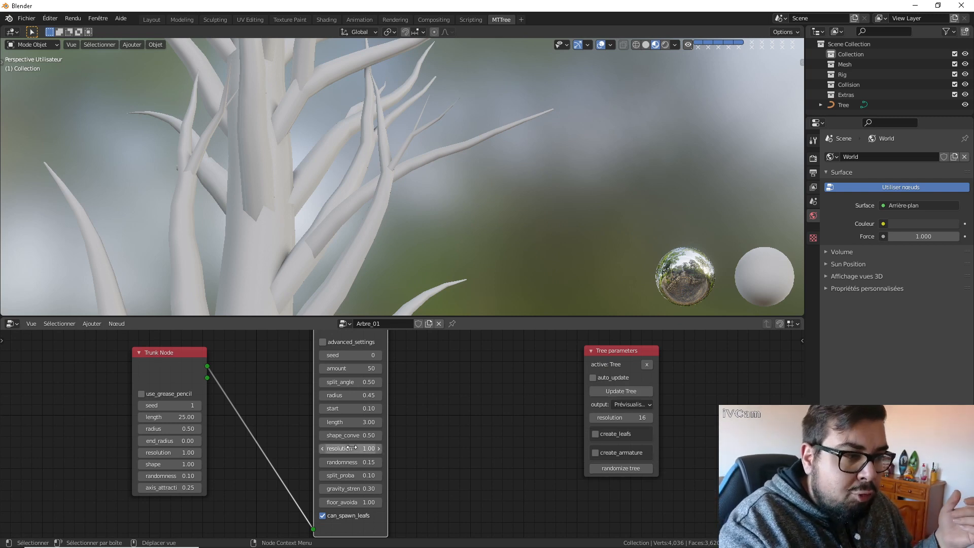
{"action": "left_click", "coordinate": [627, 391]}
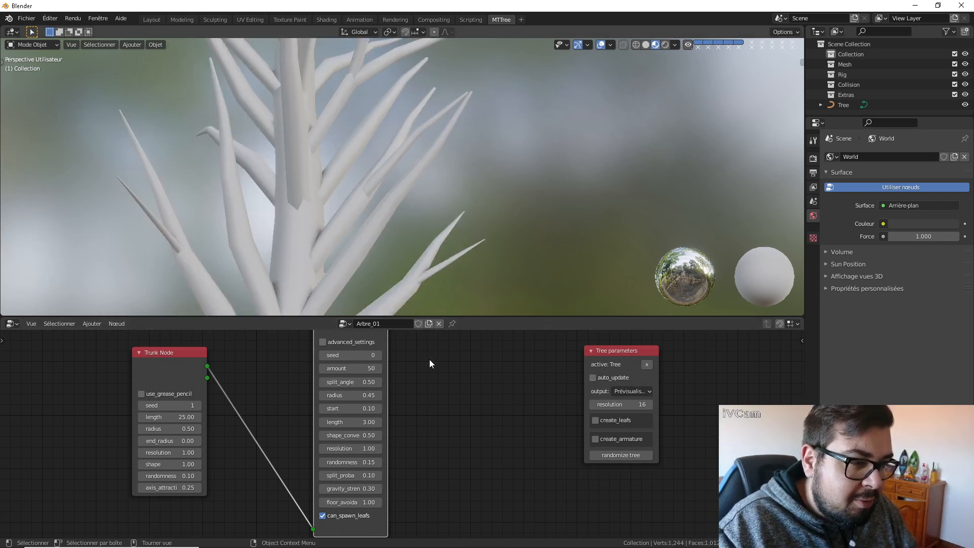
Step: Set the Branch Node's randomness to 0.00, update the tree and view the branches from another side
{"action": "scroll", "coordinate": [382, 441], "scroll_direction": "down", "scroll_amount": 1}
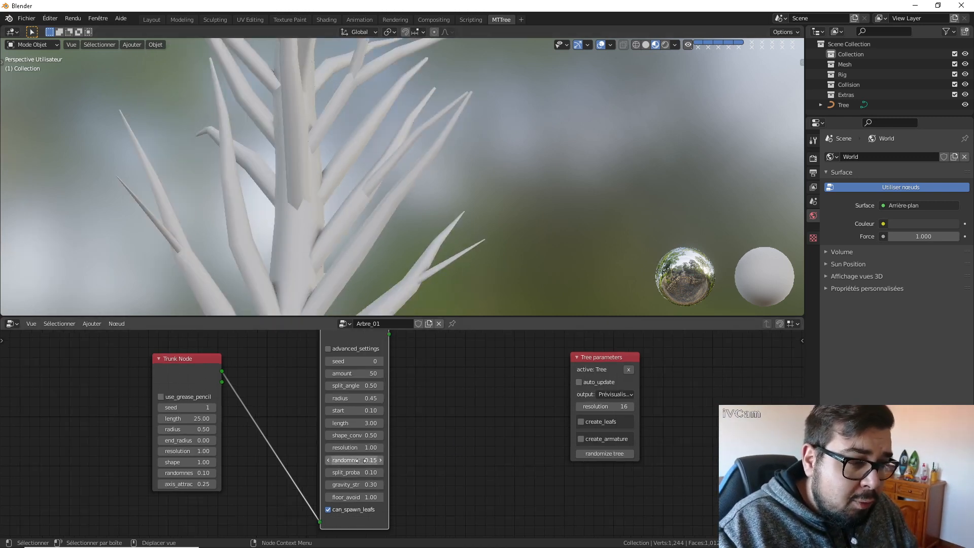
{"action": "left_click_drag", "start_coordinate": [360, 460], "coordinate": [360, 460]}
{"action": "left_click", "coordinate": [598, 394]}
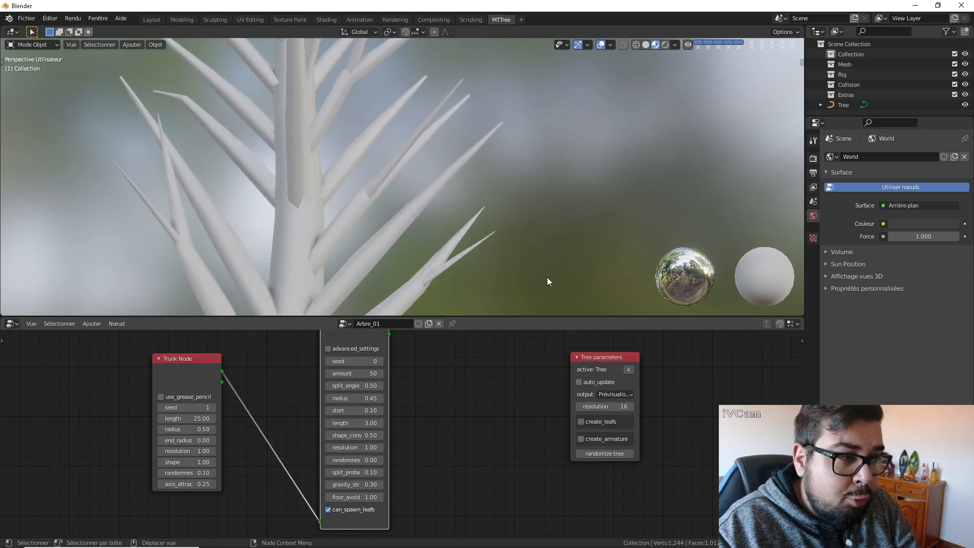
{"action": "middle_click_drag", "start_coordinate": [547, 276], "coordinate": [441, 253]}
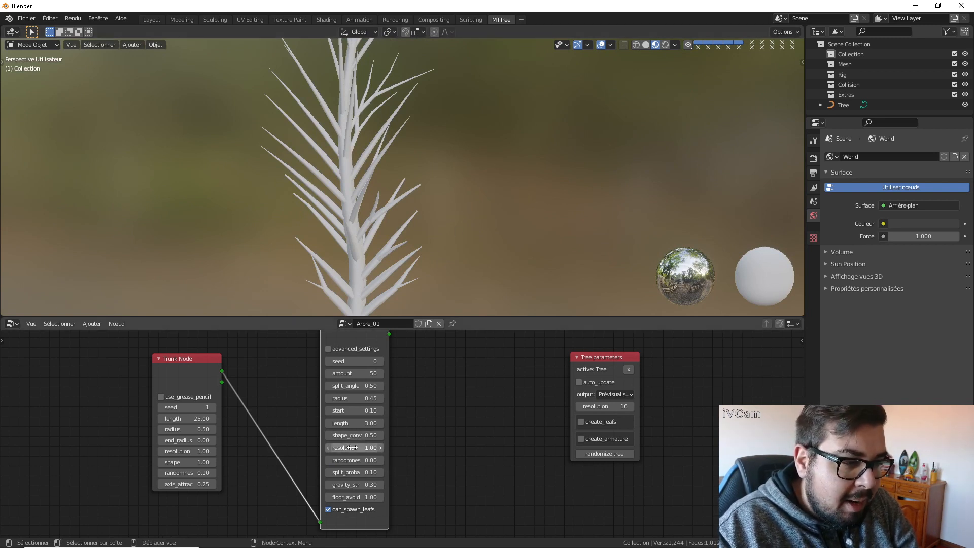
Step: Raise the Branch Node's randomness to 0.75 and update the tree
{"action": "left_click_drag", "start_coordinate": [351, 456], "coordinate": [386, 456]}
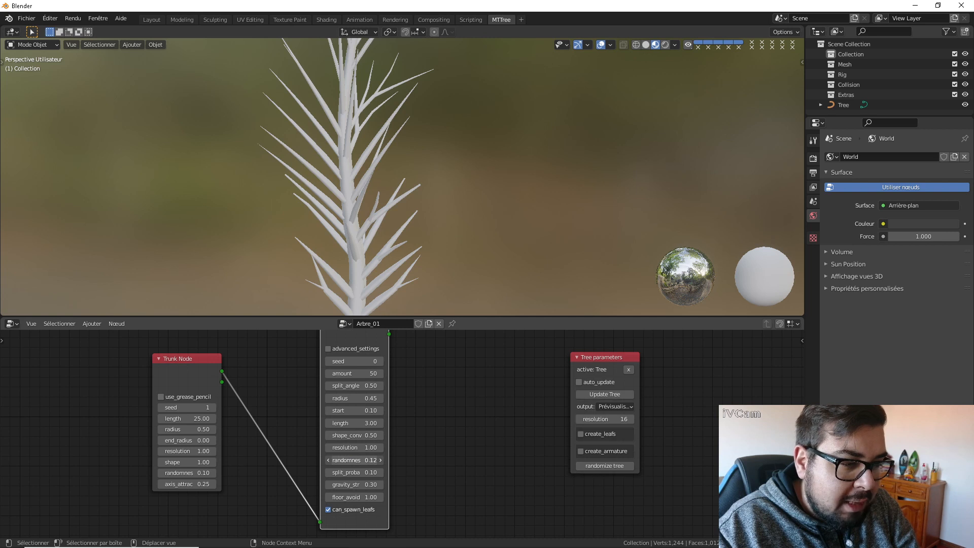
{"action": "left_click", "coordinate": [616, 394]}
{"action": "middle_click_drag", "start_coordinate": [517, 294], "coordinate": [491, 227]}
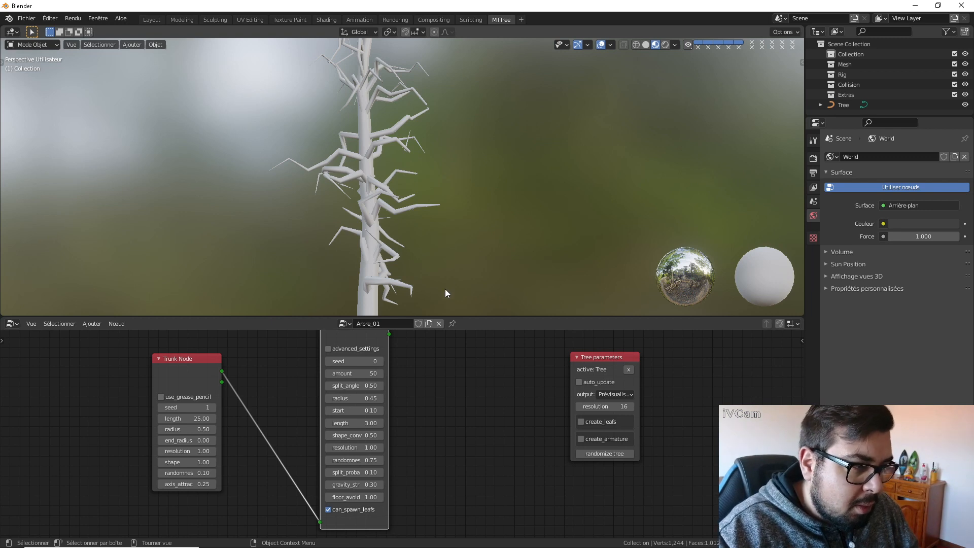
Step: Lower the Branch Node's randomness to 0.20, keeping shape convexity at 0.50, and update the tree
{"action": "left_click", "coordinate": [352, 438]}
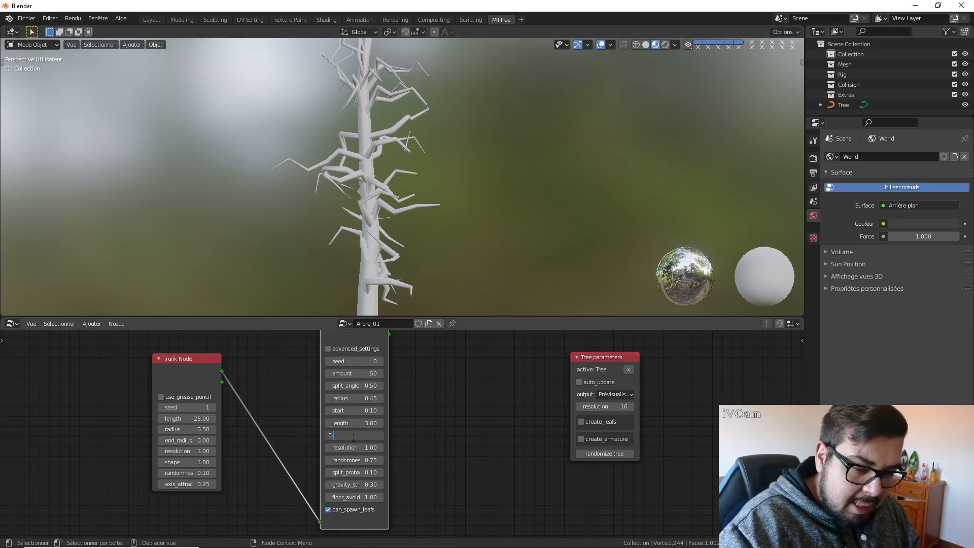
{"action": "key", "text": "Return"}
{"action": "left_click", "coordinate": [353, 458]}
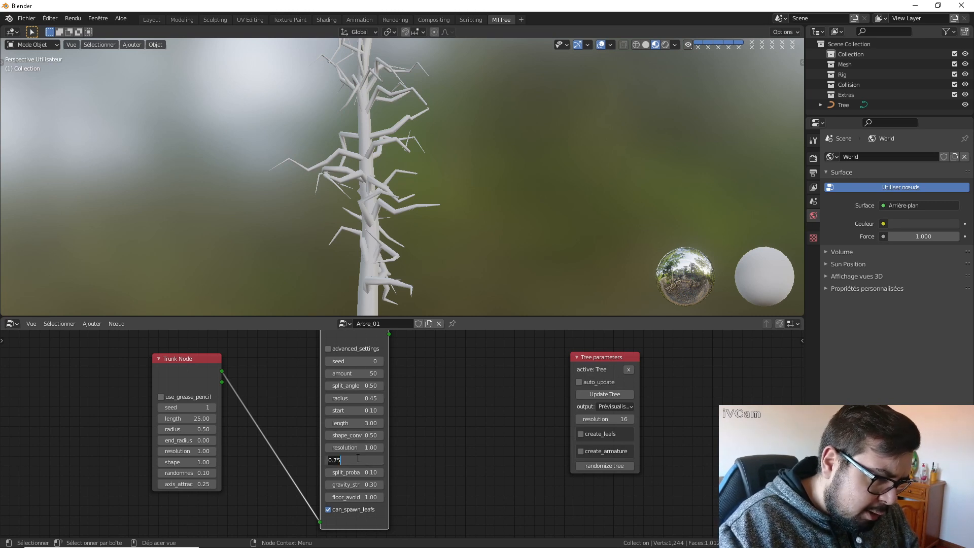
{"action": "type", "text": "0"}
{"action": "key", "text": "Return"}
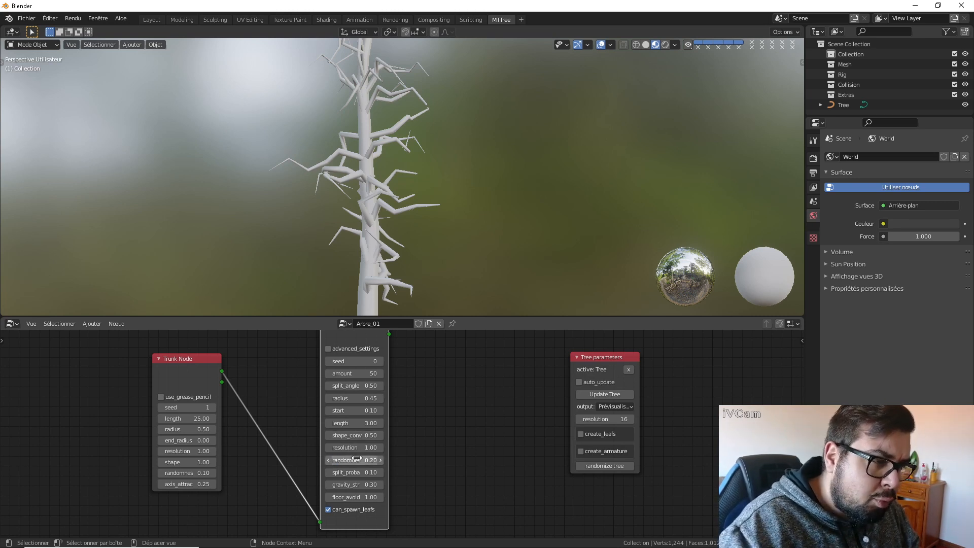
{"action": "left_click", "coordinate": [612, 397]}
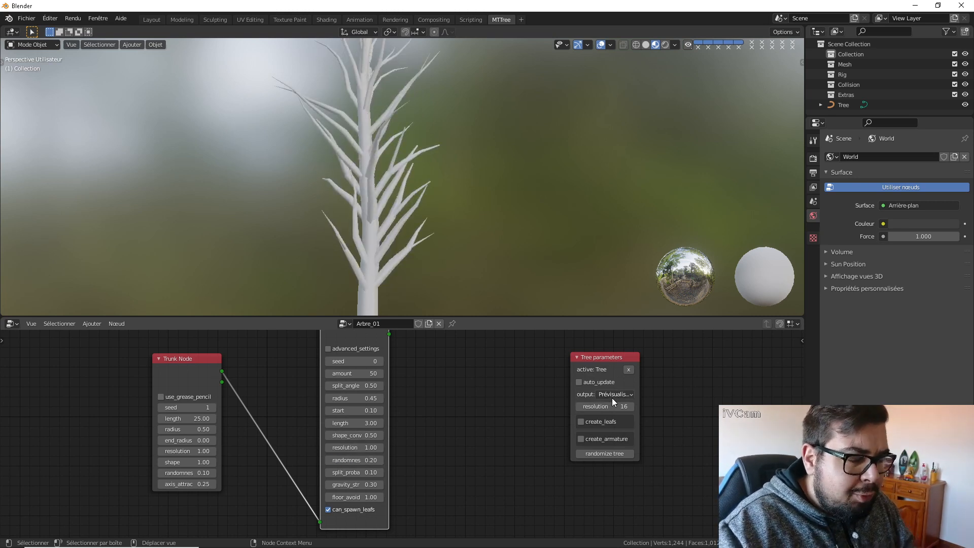
Step: Set the Branch Node's randomness to 0.35 and update the tree
{"action": "left_click", "coordinate": [362, 460]}
{"action": "type", "text": "0.35"}
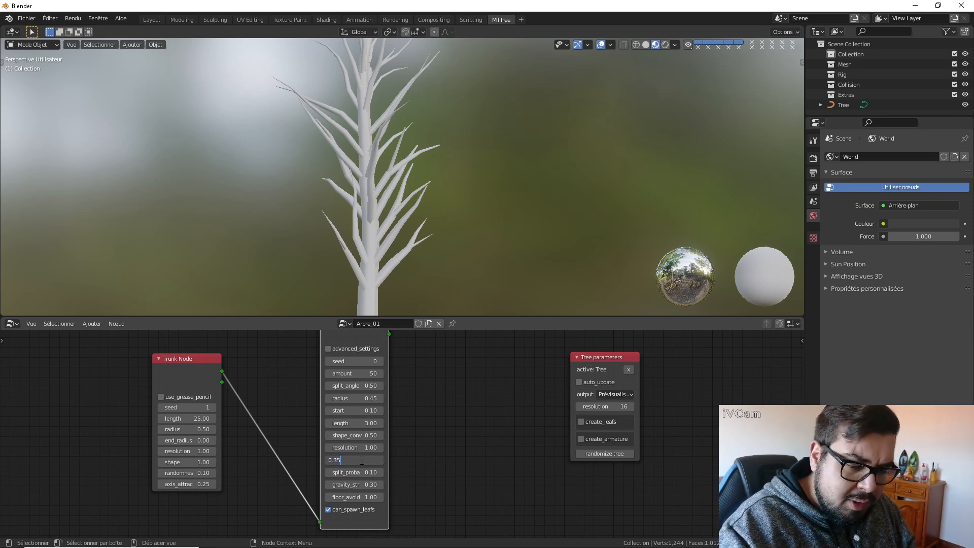
{"action": "key", "text": "Return"}
{"action": "left_click", "coordinate": [619, 396]}
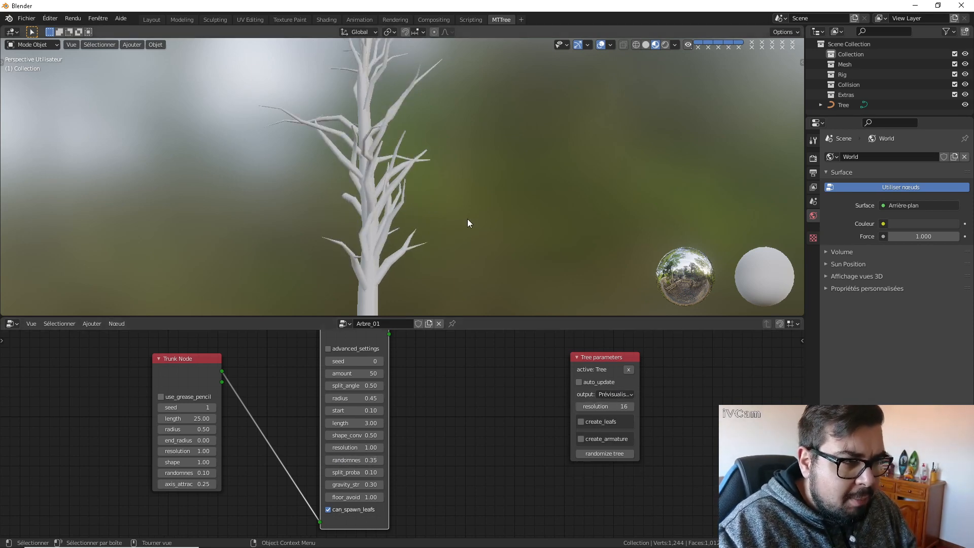
{"action": "middle_click_drag", "start_coordinate": [467, 219], "coordinate": [459, 235]}
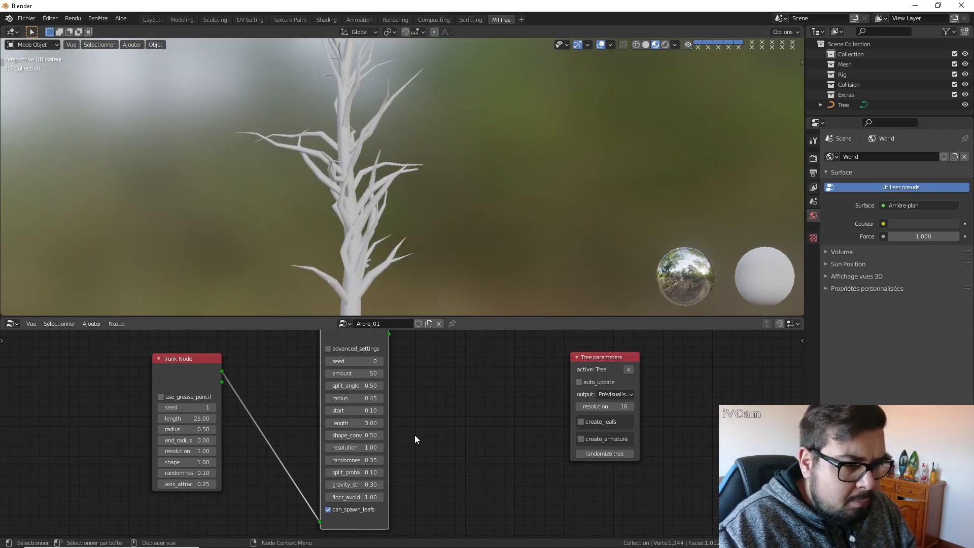
Step: Set the Branch Node's split probability to 0.00 and update the tree
{"action": "left_click", "coordinate": [370, 473]}
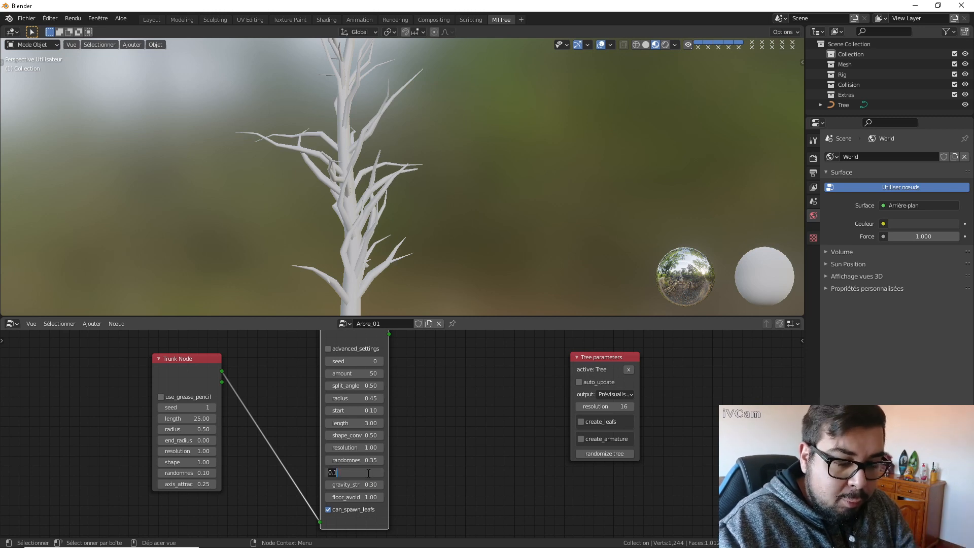
{"action": "type", "text": "0"}
{"action": "key", "text": "Return"}
{"action": "left_click", "coordinate": [597, 394]}
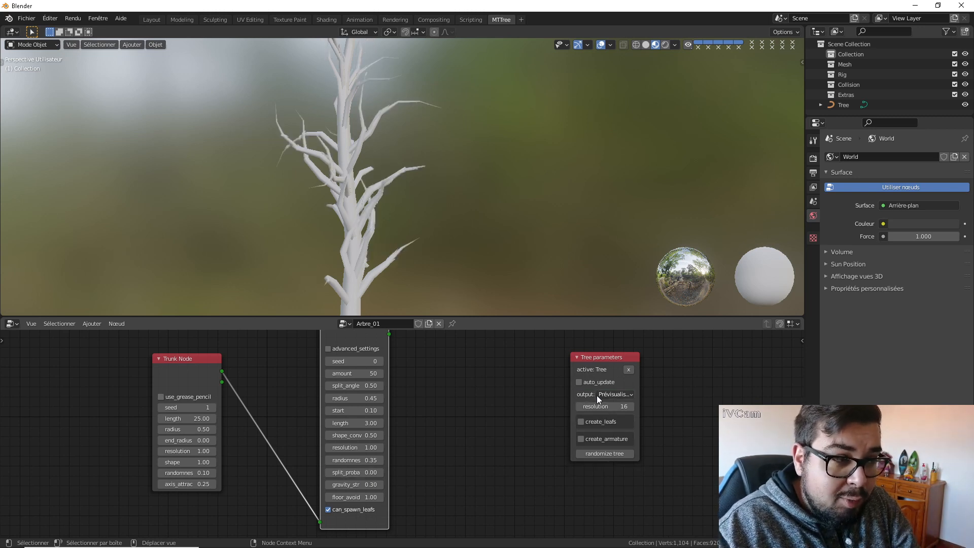
Step: Set the Branch Node's split probability to 1.00 and update the tree
{"action": "left_click", "coordinate": [350, 472]}
{"action": "type", "text": "1"}
{"action": "key", "text": "Return"}
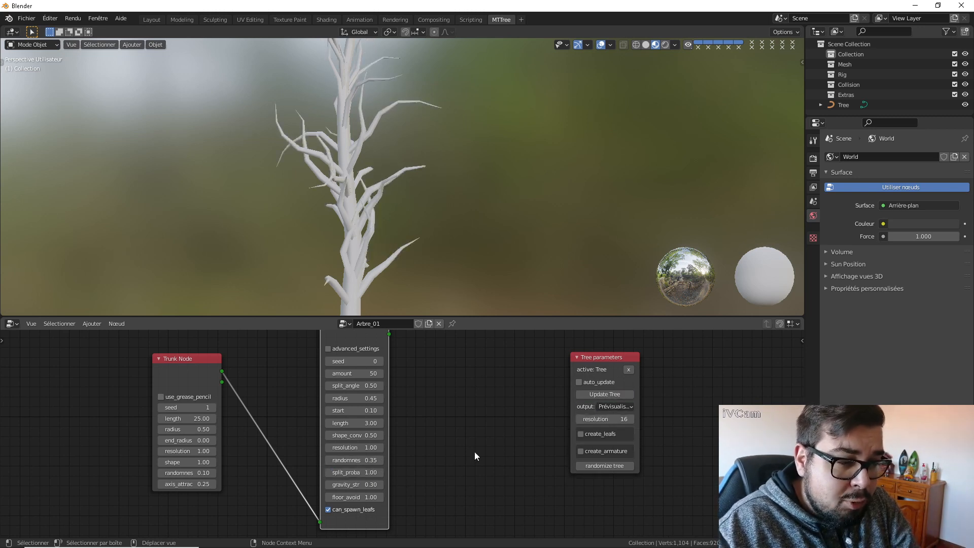
{"action": "left_click", "coordinate": [601, 395]}
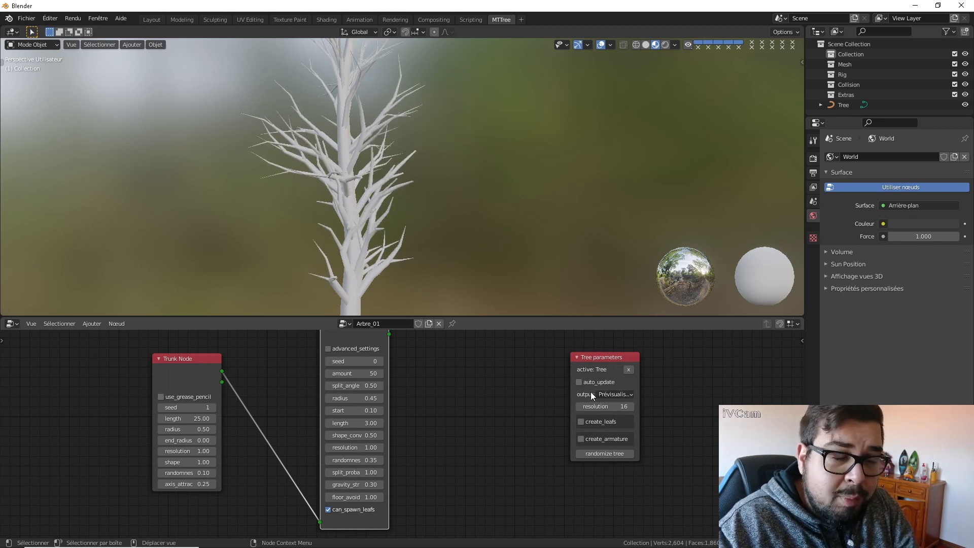
{"action": "middle_click_drag", "start_coordinate": [443, 272], "coordinate": [388, 279]}
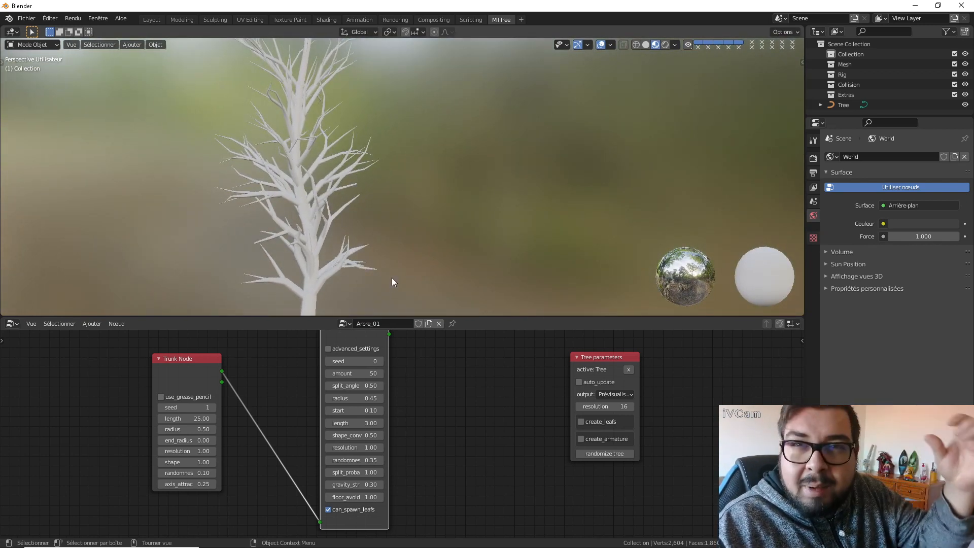
Step: Set the Branch Node's split probability to 0.25 and update the tree
{"action": "left_click", "coordinate": [363, 470]}
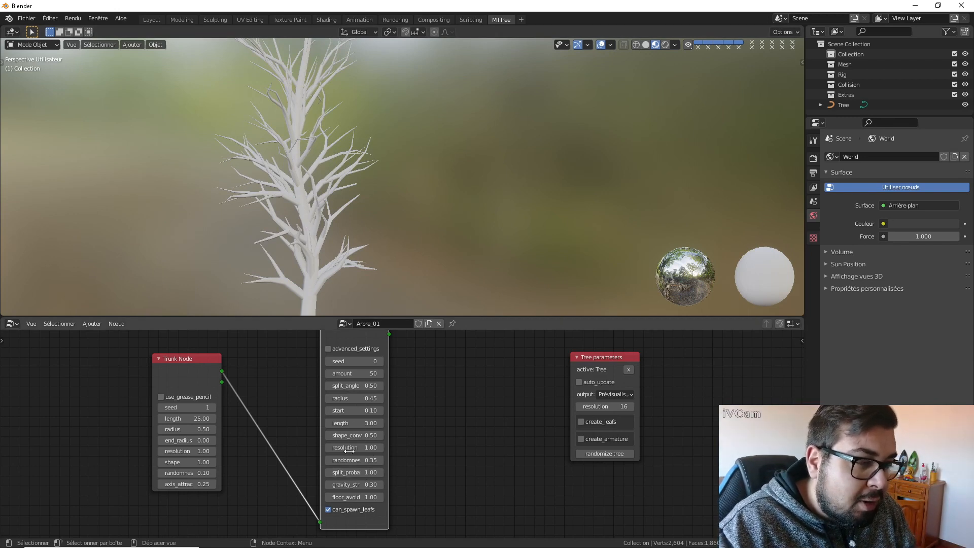
{"action": "type", "text": "0"}
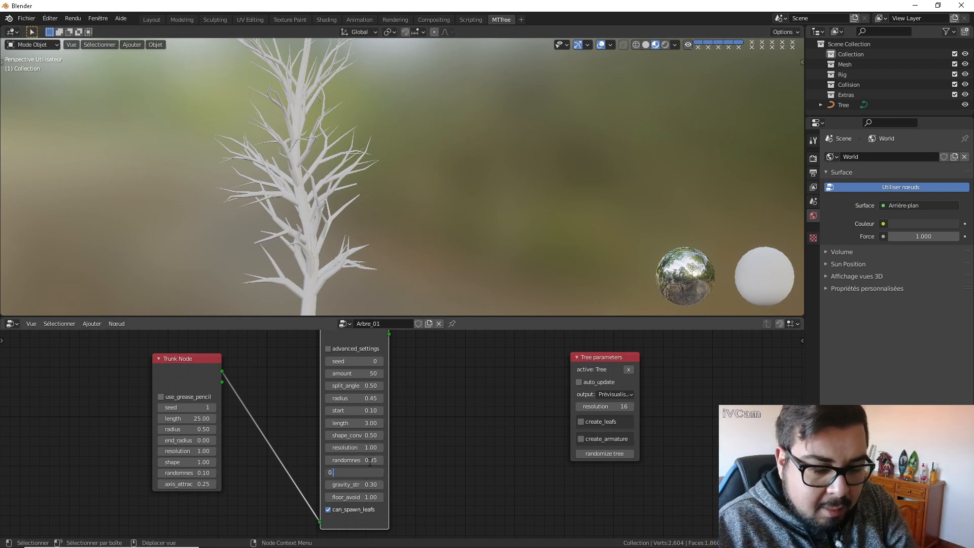
{"action": "type", "text": ".25"}
{"action": "key", "text": "Return"}
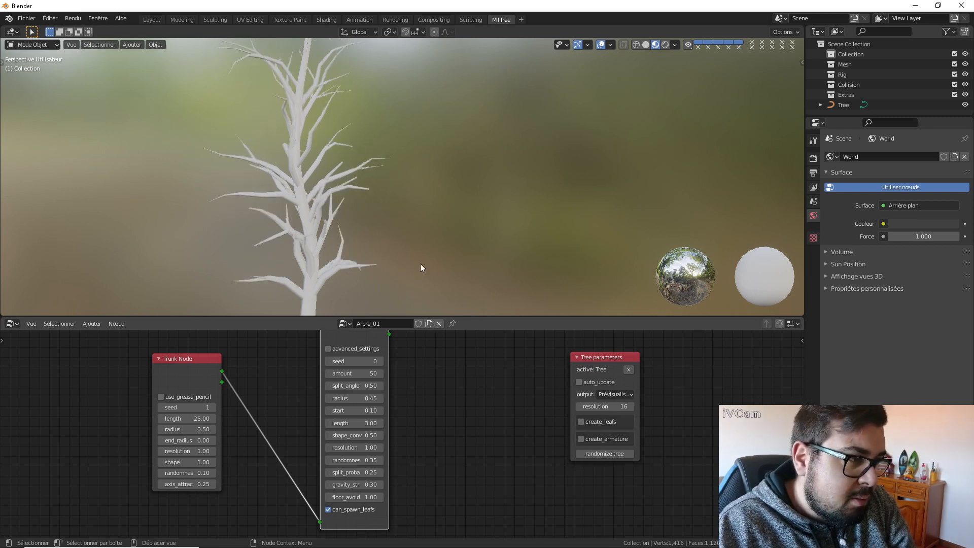
{"action": "middle_click_drag", "start_coordinate": [391, 275], "coordinate": [406, 218]}
{"action": "scroll", "coordinate": [401, 434], "scroll_direction": "up", "scroll_amount": 1}
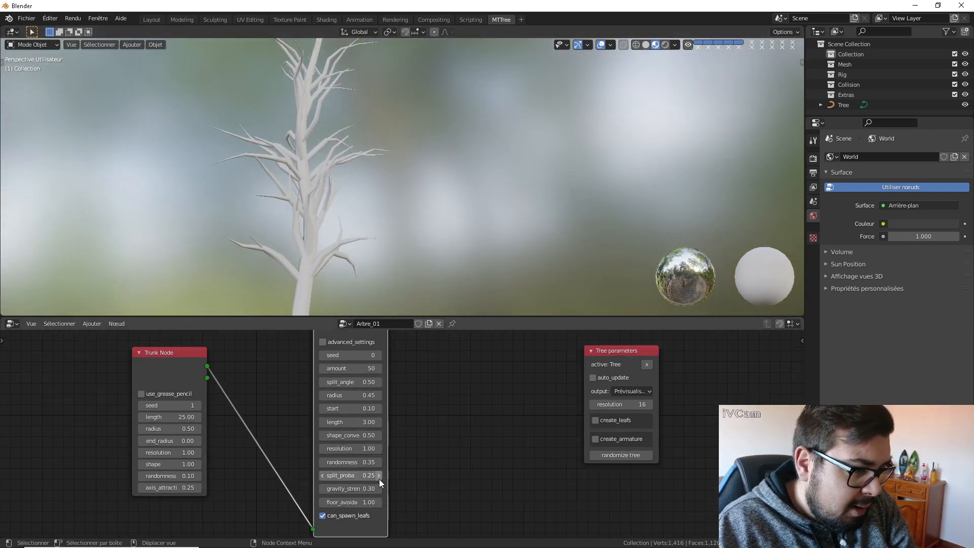
Step: Set the Branch Node's gravity strength to 0.00 and update the tree
{"action": "left_click", "coordinate": [362, 488]}
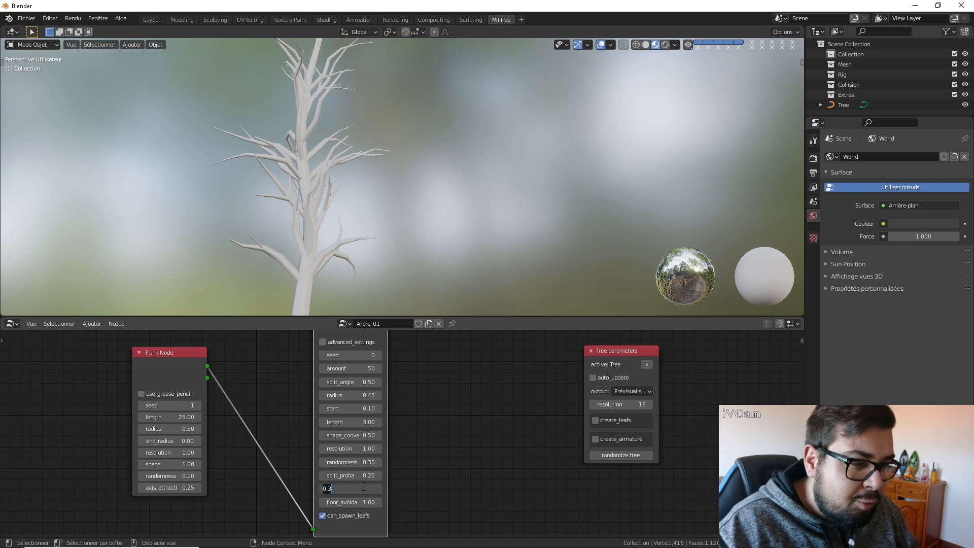
{"action": "type", "text": "0"}
{"action": "key", "text": "Return"}
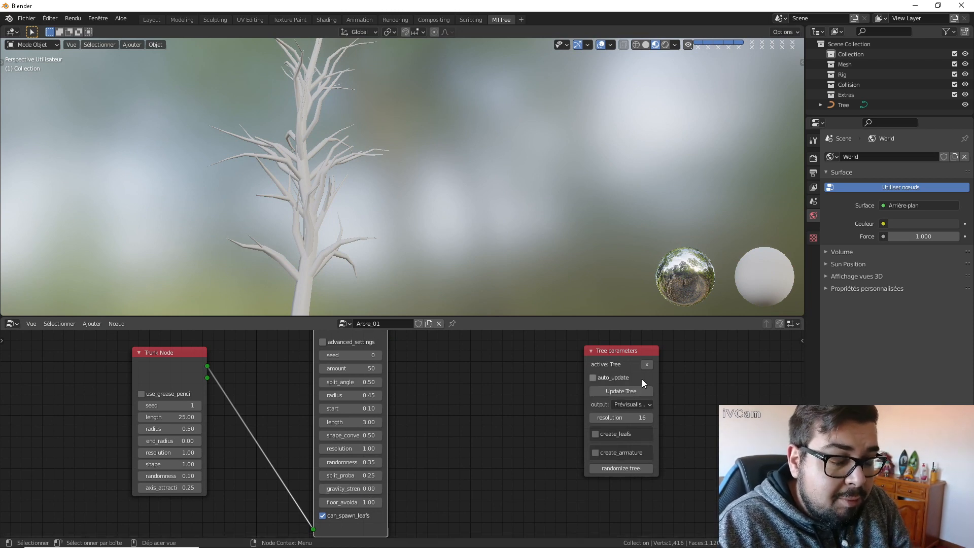
{"action": "left_click", "coordinate": [628, 392]}
{"action": "middle_click_drag", "start_coordinate": [442, 194], "coordinate": [437, 220]}
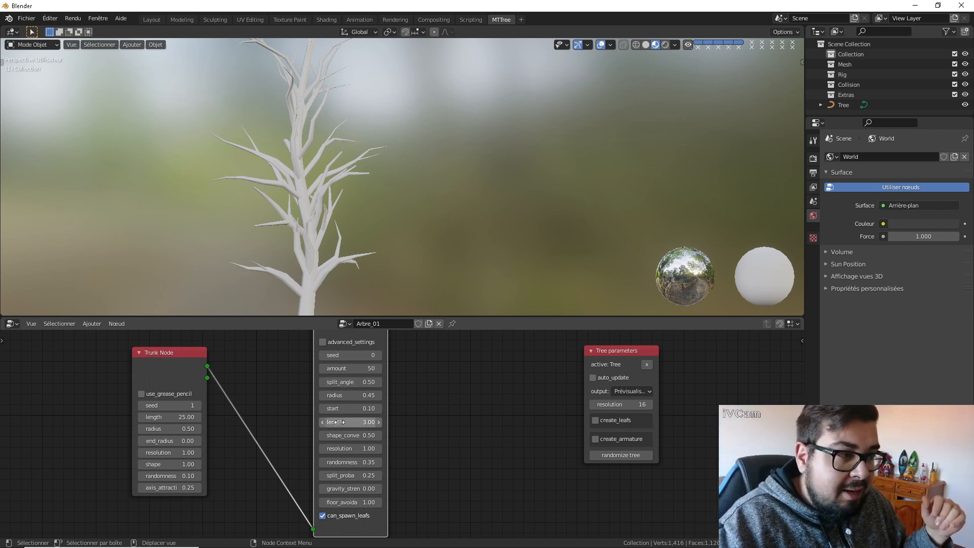
Step: Set the Branch Node's gravity strength to 1.00 and update the tree
{"action": "left_click", "coordinate": [350, 488]}
{"action": "type", "text": "1"}
{"action": "key", "text": "Return"}
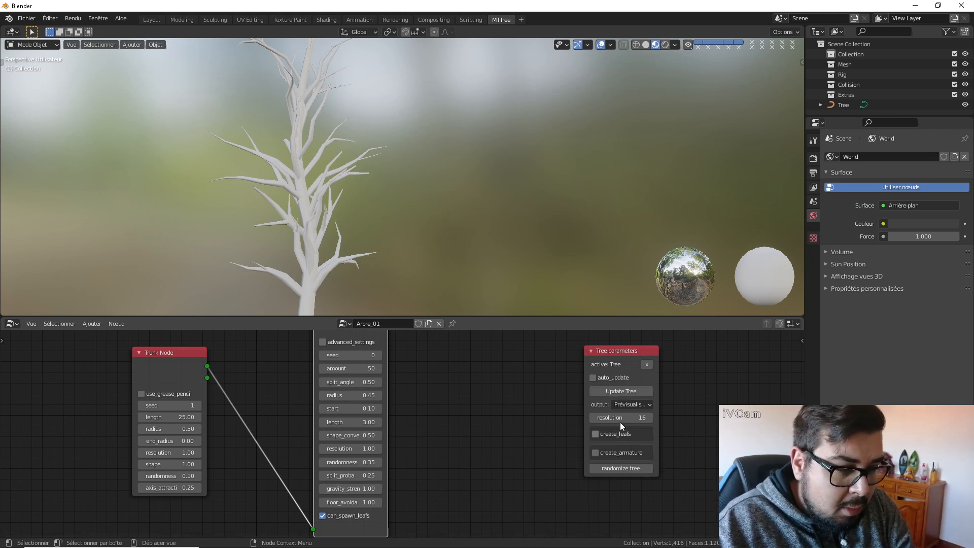
{"action": "left_click", "coordinate": [633, 389]}
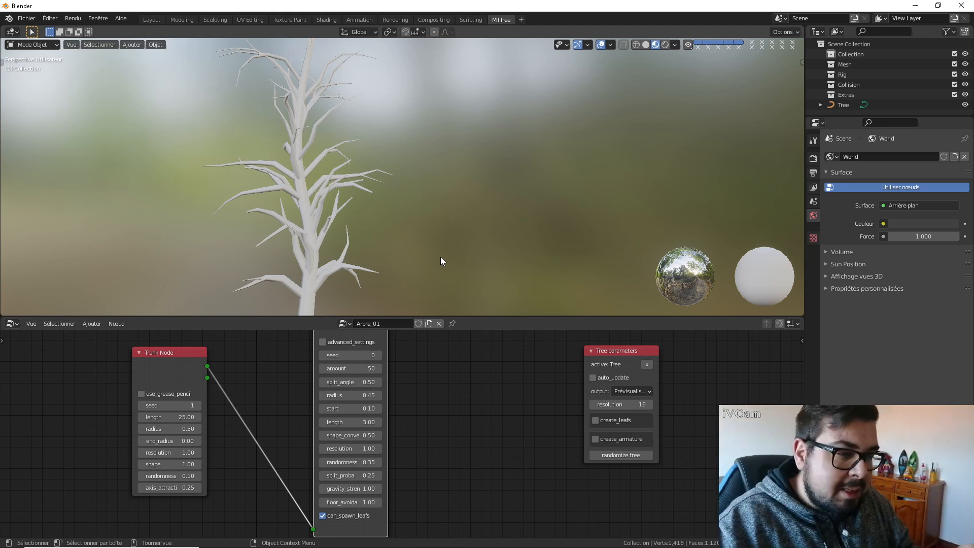
Step: Raise the Branch Node's gravity strength to 7.60 and update the tree
{"action": "mouse_move", "coordinate": [363, 488]}
{"action": "left_mouse_down"}
{"action": "mouse_move", "coordinate": [390, 489]}
{"action": "mouse_move", "coordinate": [378, 488]}
{"action": "left_mouse_up"}
{"action": "left_click", "coordinate": [629, 391]}
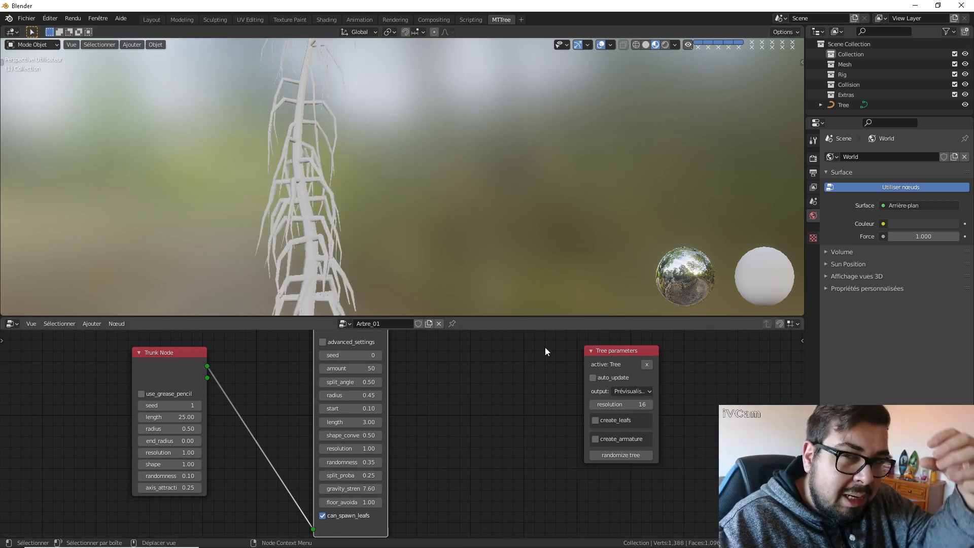
{"action": "middle_click_drag", "start_coordinate": [385, 277], "coordinate": [412, 256]}
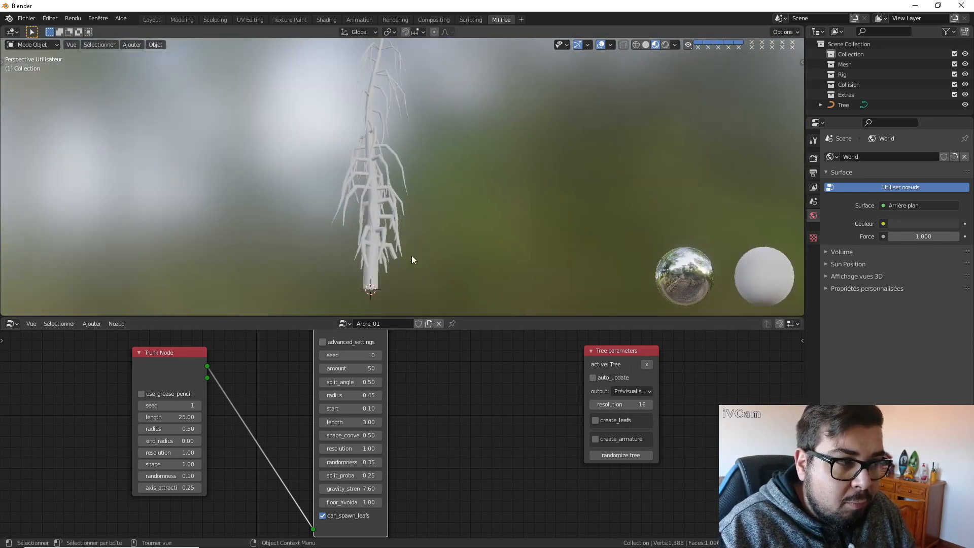
Step: Lower the Branch Node's gravity strength to 1.00 and update the tree
{"action": "left_click", "coordinate": [358, 487]}
{"action": "type", "text": "1"}
{"action": "key", "text": "Return"}
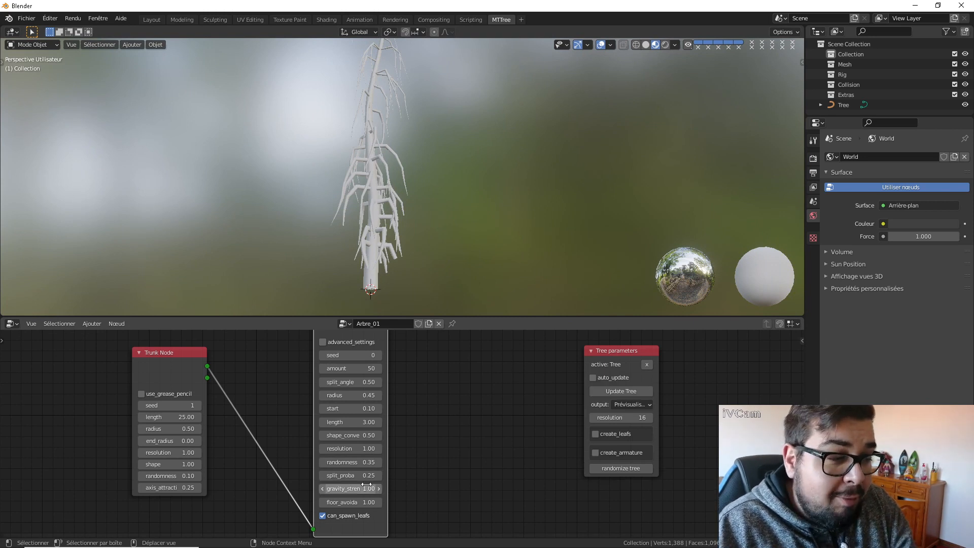
{"action": "left_click", "coordinate": [627, 392]}
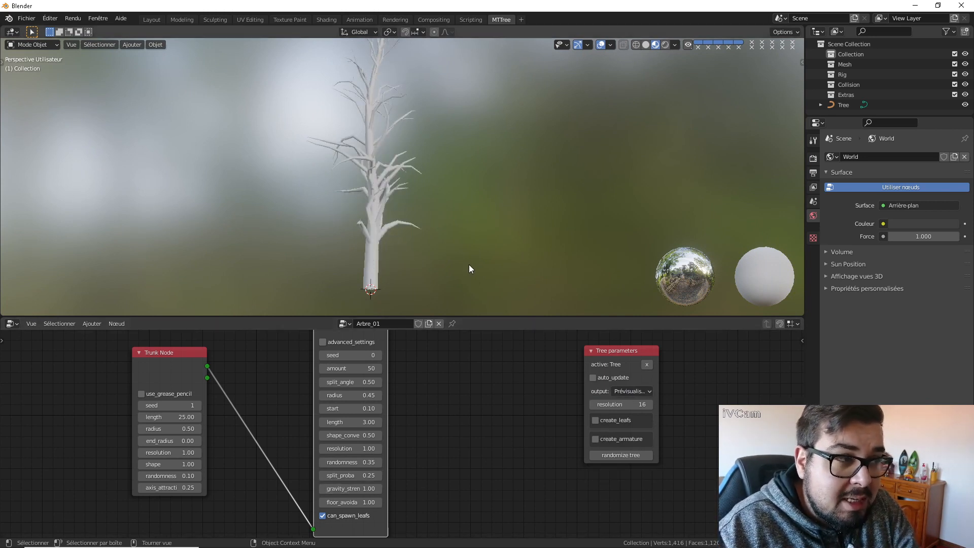
{"action": "middle_click_drag", "start_coordinate": [469, 263], "coordinate": [440, 285]}
Step: Set the Branch Node's gravity strength to 2.00 and update the tree
{"action": "left_click", "coordinate": [370, 488]}
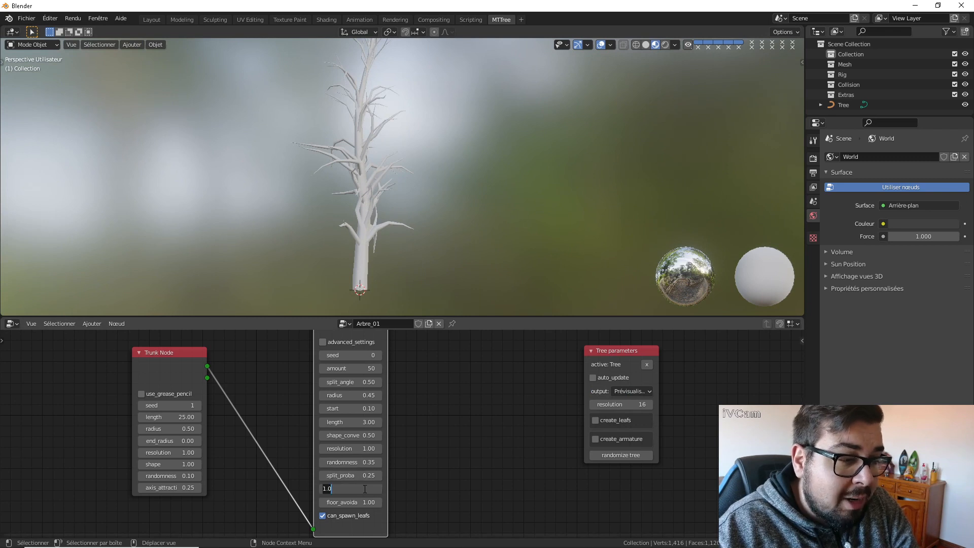
{"action": "type", "text": "2"}
{"action": "key", "text": "Return"}
{"action": "left_click", "coordinate": [626, 390]}
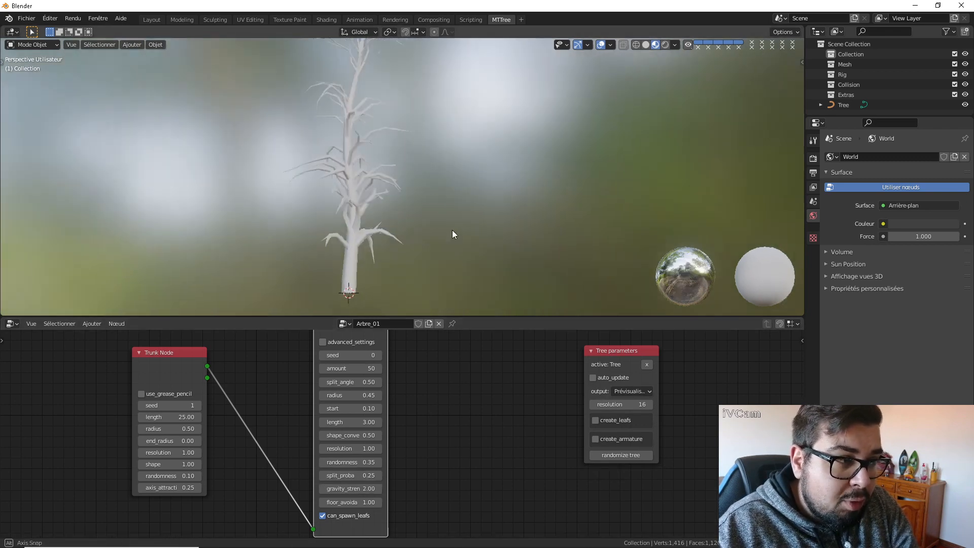
{"action": "middle_click_drag", "start_coordinate": [452, 229], "coordinate": [436, 230]}
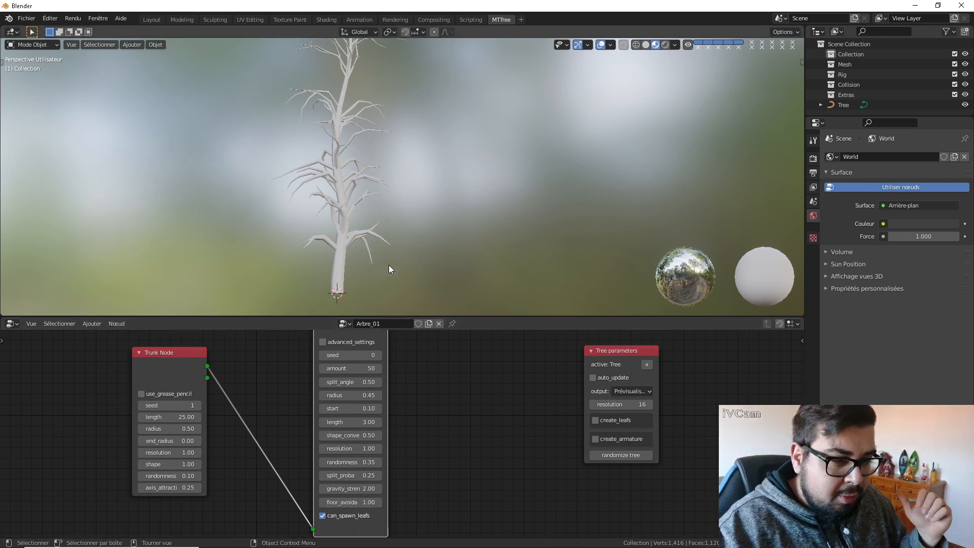
Step: Set the Branch Node's floor avoidance to 0.00 and its length to 25.00, updating the tree after each change
{"action": "left_click_drag", "start_coordinate": [350, 502], "coordinate": [299, 502]}
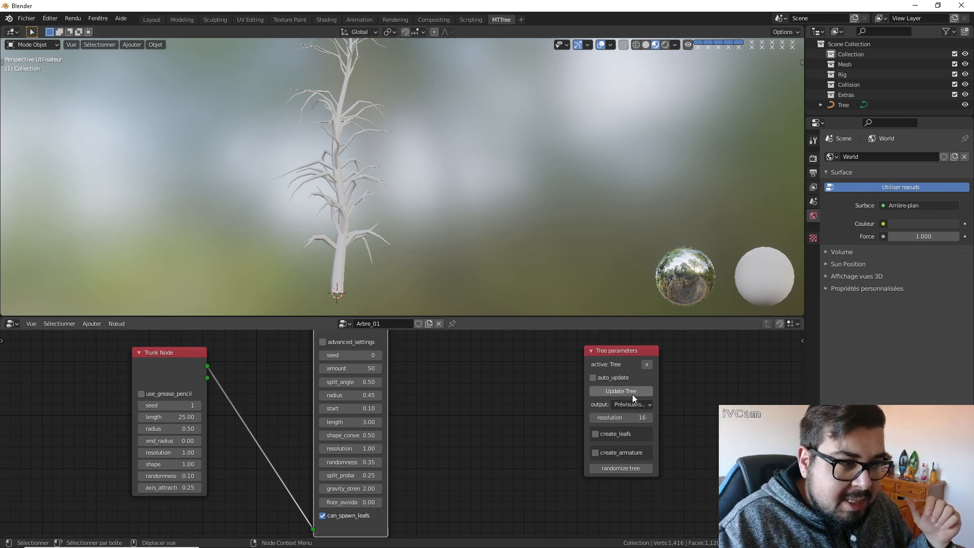
{"action": "left_click", "coordinate": [632, 394]}
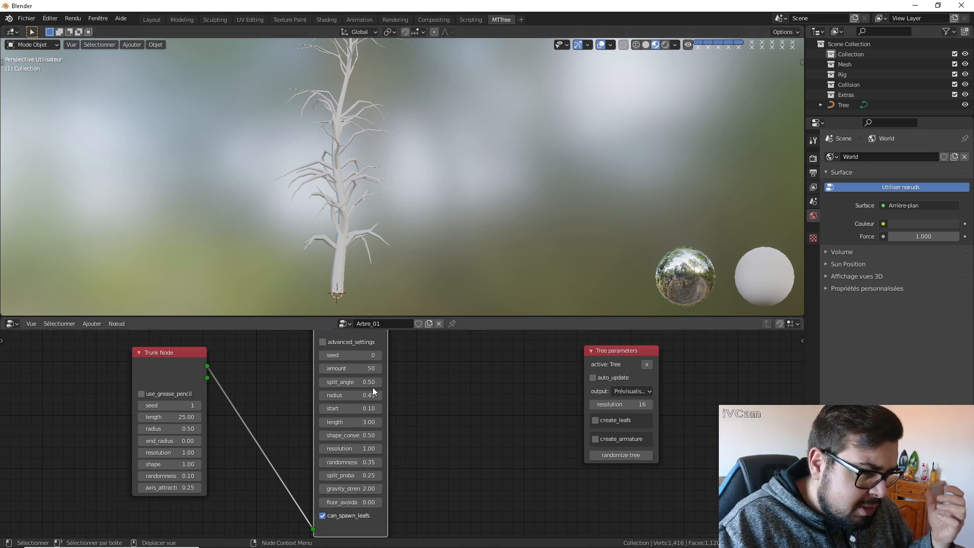
{"action": "left_click", "coordinate": [356, 422]}
{"action": "type", "text": "25"}
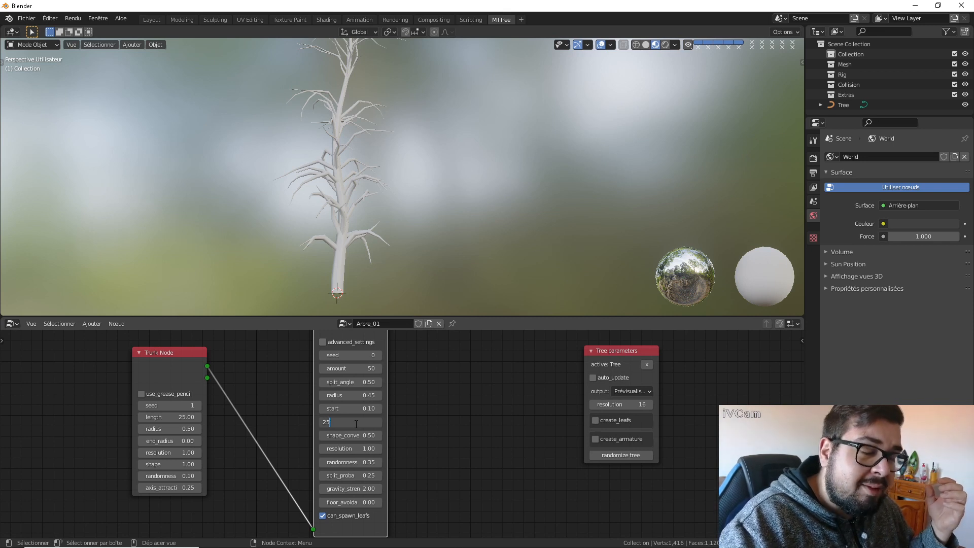
{"action": "key", "text": "Return"}
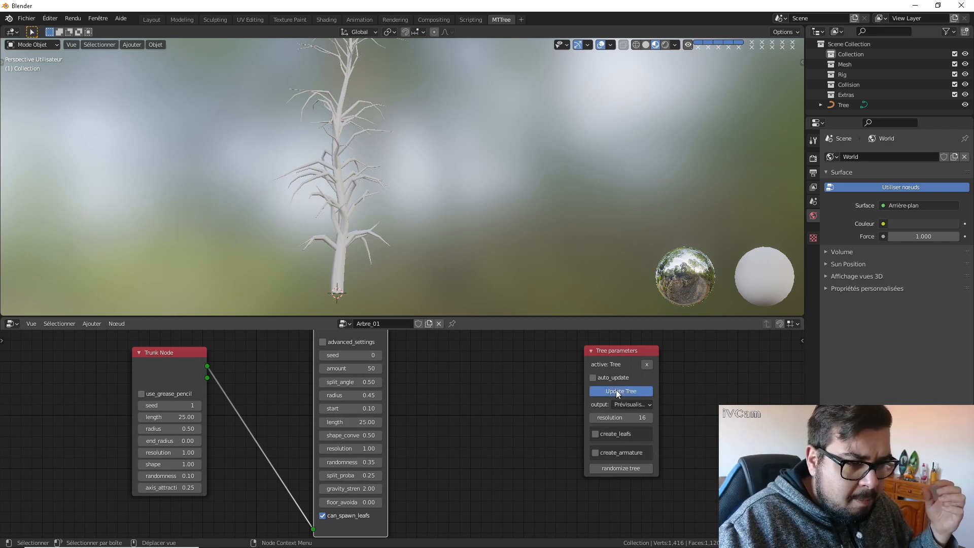
{"action": "scroll", "coordinate": [437, 215], "scroll_direction": "down", "scroll_amount": 4}
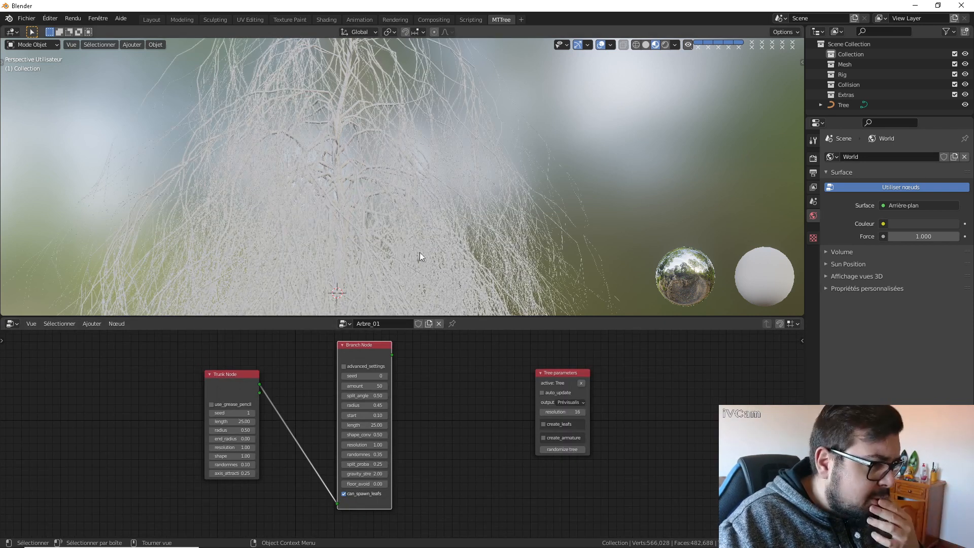
{"action": "scroll", "coordinate": [448, 230], "scroll_direction": "down", "scroll_amount": 3}
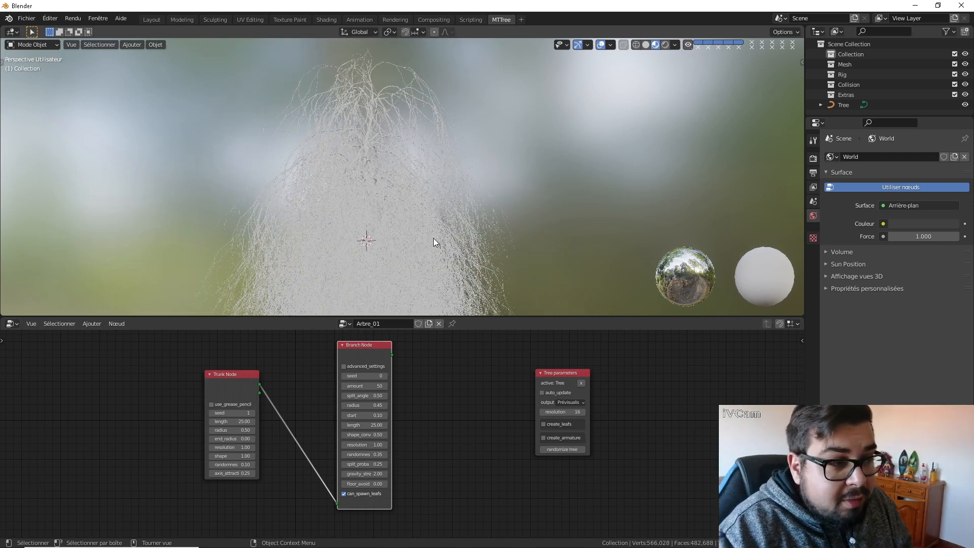
{"action": "middle_click_drag", "start_coordinate": [433, 239], "coordinate": [421, 133]}
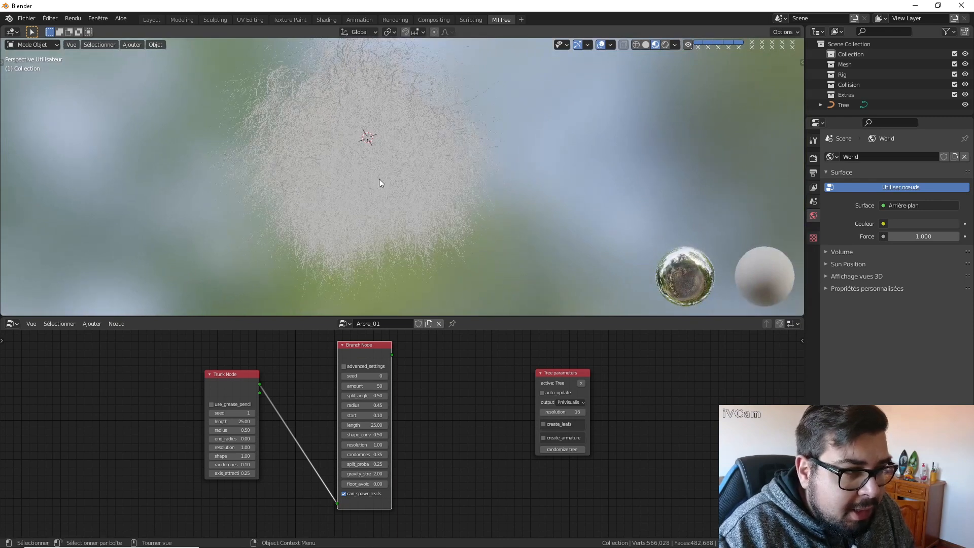
{"action": "middle_click_drag", "start_coordinate": [385, 205], "coordinate": [387, 256]}
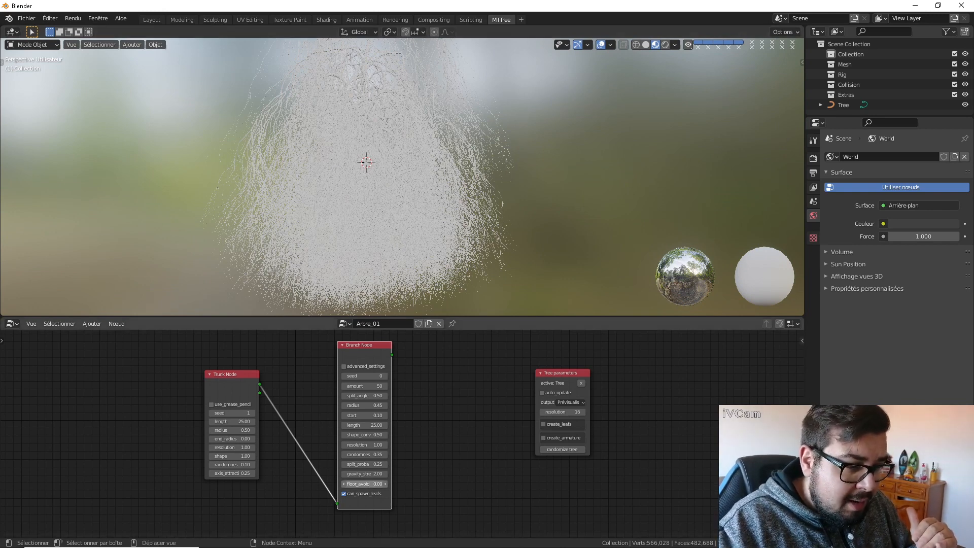
Step: Set the Branch Node's floor avoidance to 1.00, update the tree and show it in front view
{"action": "left_click", "coordinate": [379, 483]}
{"action": "type", "text": "1"}
{"action": "key", "text": "Return"}
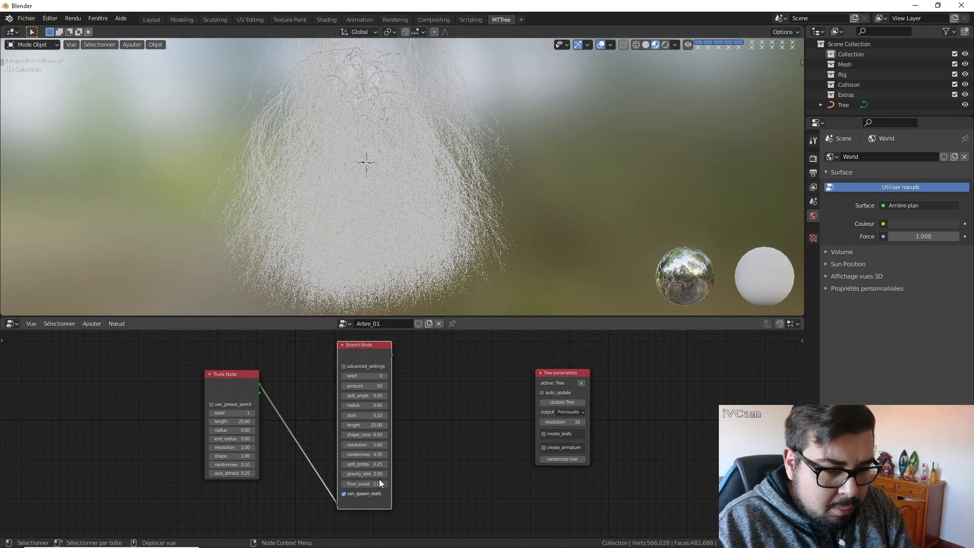
{"action": "left_click", "coordinate": [567, 403]}
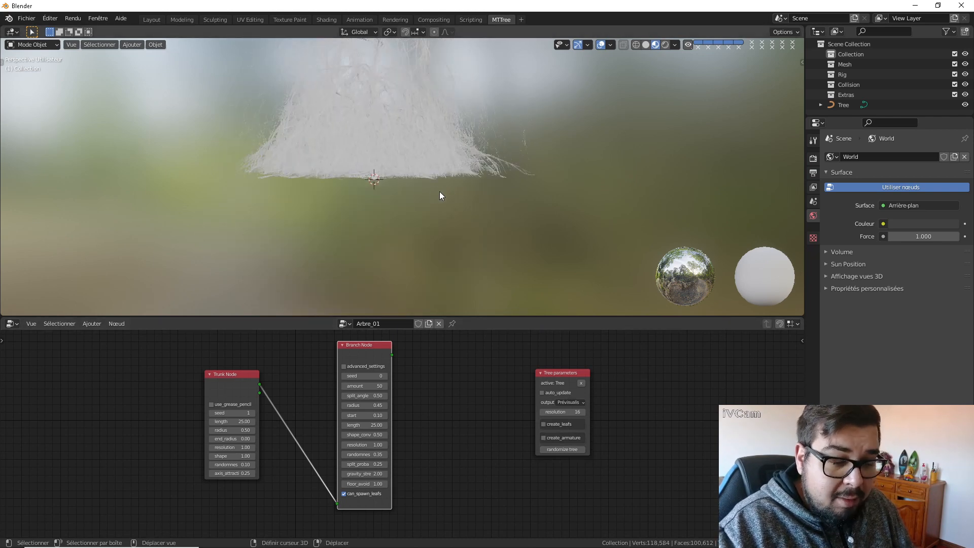
{"action": "key", "text": "KP_1"}
{"action": "middle_click_drag", "start_coordinate": [428, 187], "coordinate": [426, 250], "text": "shift"}
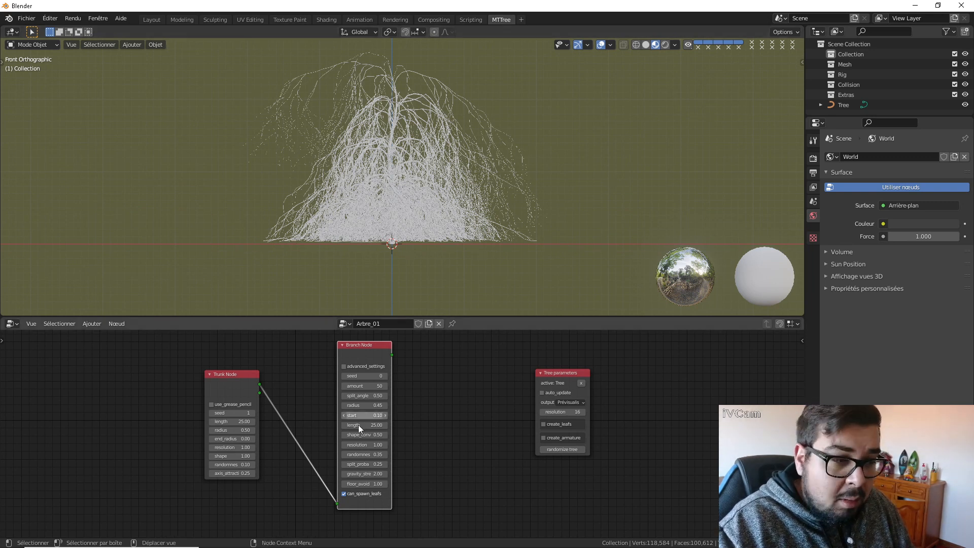
Step: Set the Branch Node's floor avoidance to 0.00 and update the tree
{"action": "left_click", "coordinate": [369, 483]}
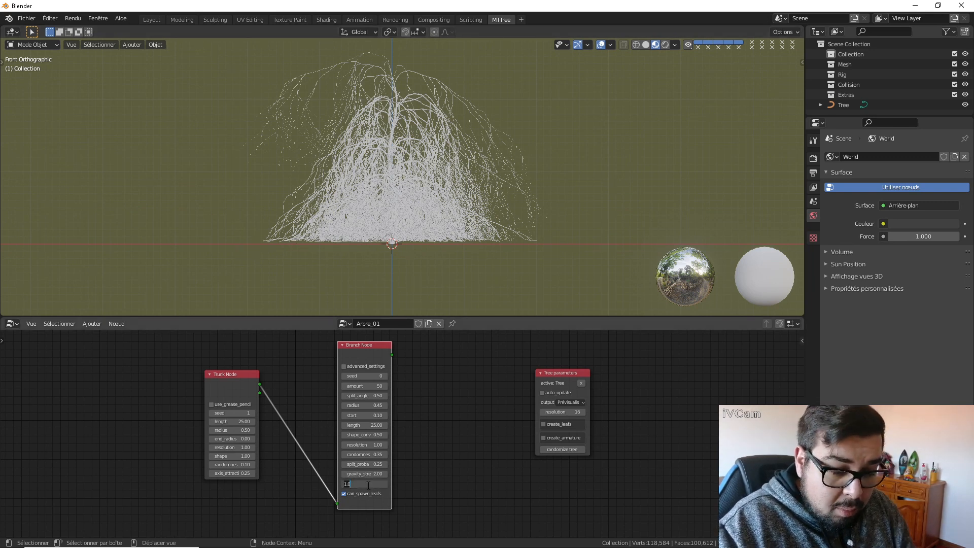
{"action": "type", "text": "0"}
{"action": "key", "text": "Return"}
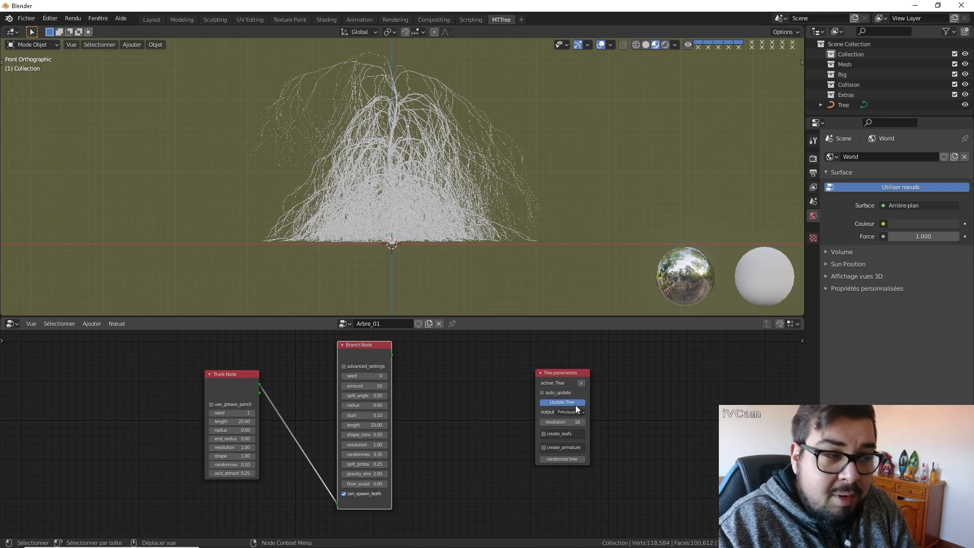
{"action": "left_click", "coordinate": [574, 404]}
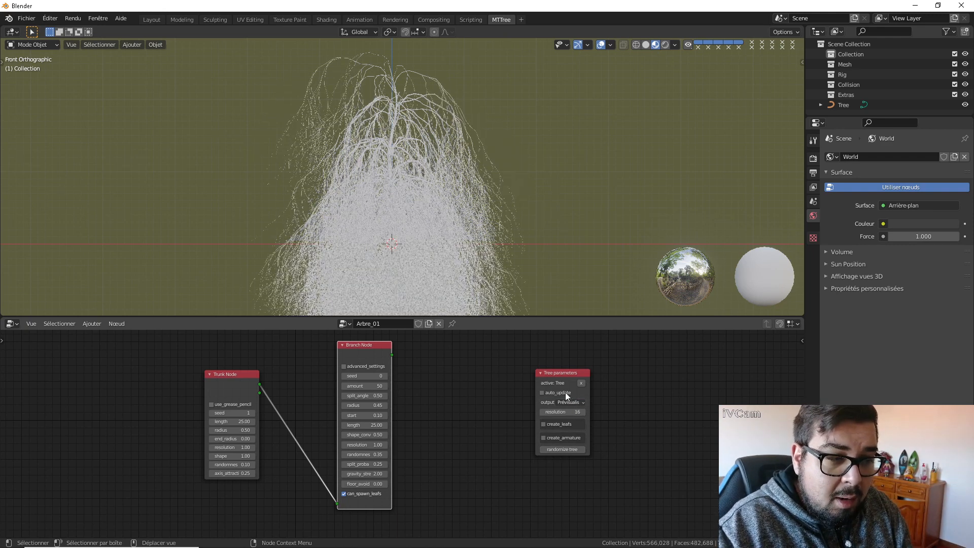
{"action": "scroll", "coordinate": [473, 265], "scroll_direction": "down", "scroll_amount": 4}
{"action": "scroll", "coordinate": [412, 250], "scroll_direction": "up", "scroll_amount": 4}
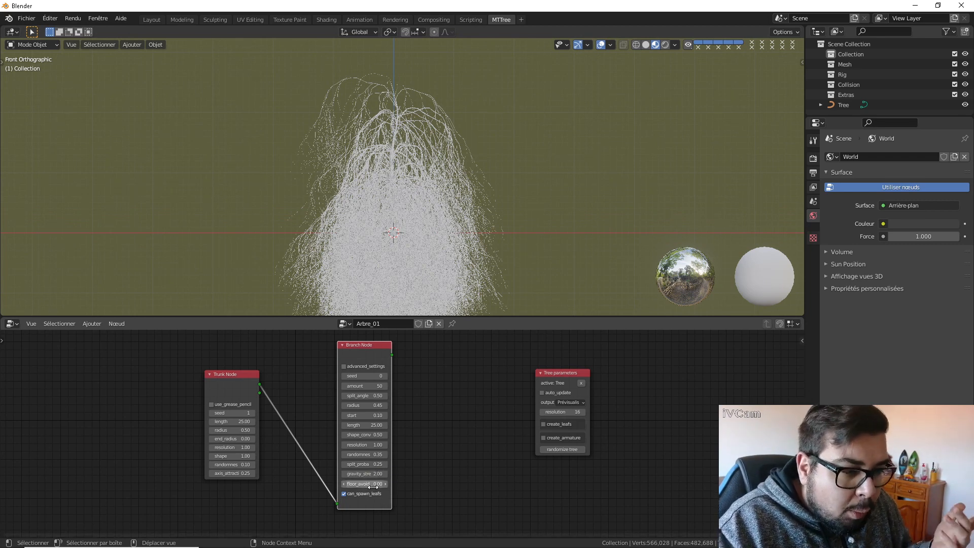
Step: Set the Branch Node's floor avoidance to 1.00, update the tree and inspect its base before returning to front view
{"action": "mouse_move", "coordinate": [374, 485]}
{"action": "left_mouse_down"}
{"action": "mouse_move", "coordinate": [395, 486]}
{"action": "mouse_move", "coordinate": [382, 476]}
{"action": "left_mouse_up"}
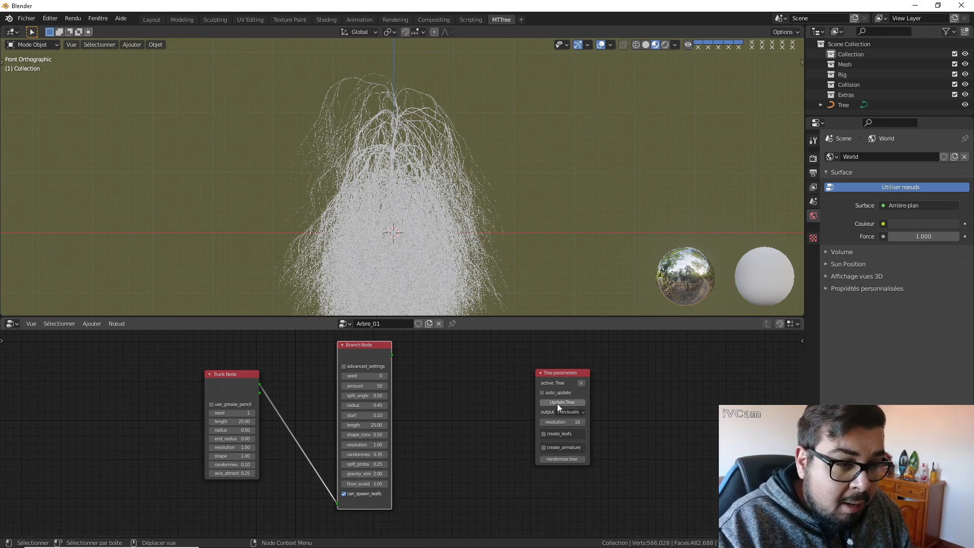
{"action": "left_click", "coordinate": [557, 402]}
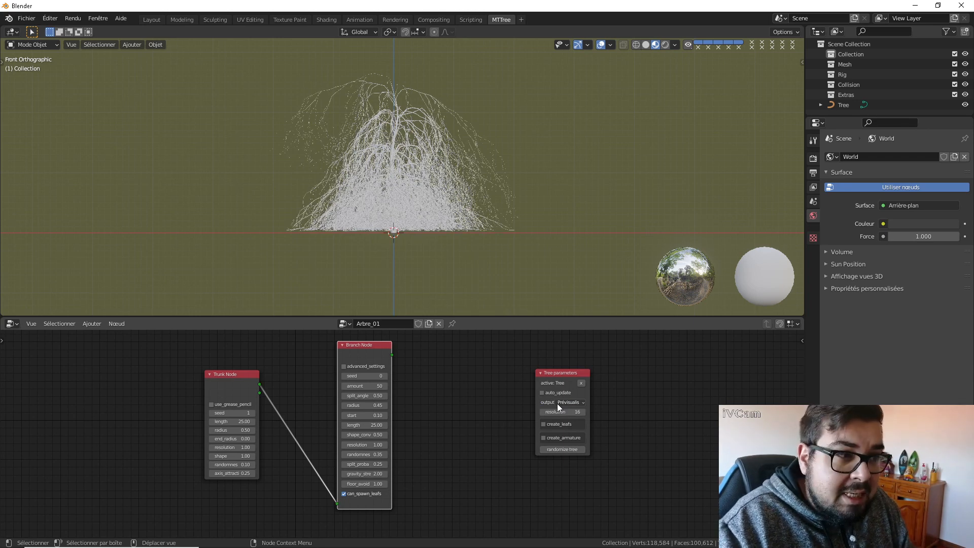
{"action": "scroll", "coordinate": [479, 254], "scroll_direction": "up", "scroll_amount": 5}
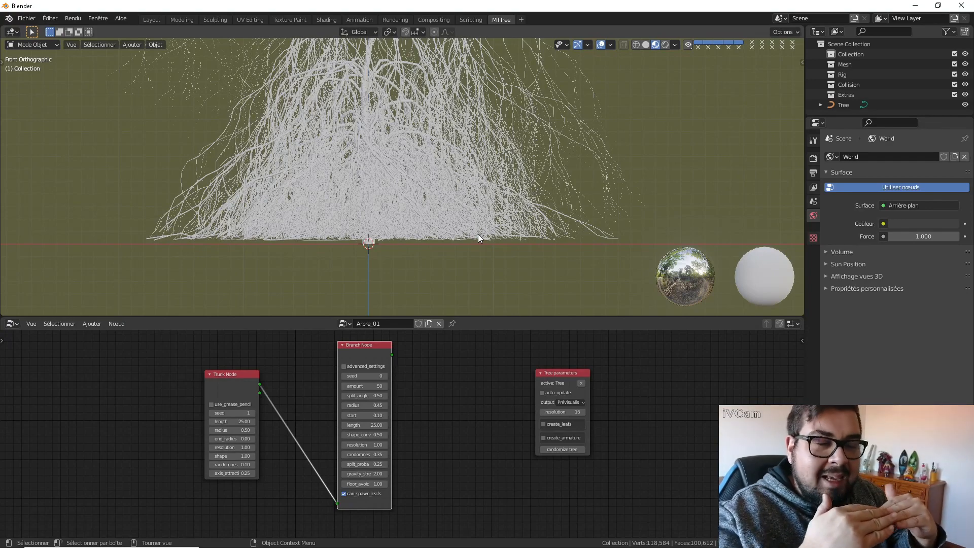
{"action": "middle_click_drag", "start_coordinate": [477, 238], "coordinate": [537, 193]}
{"action": "key", "text": "KP_1"}
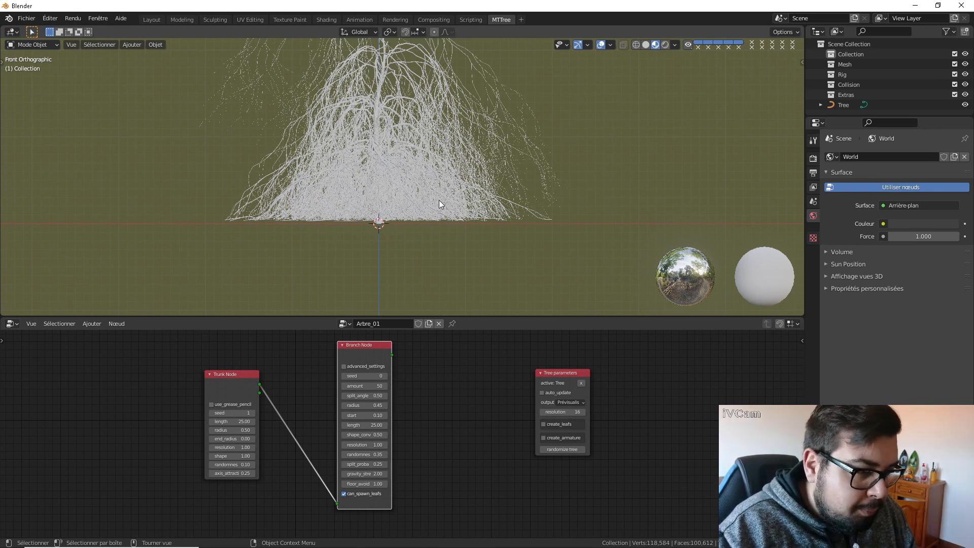
Step: Set the Branch Node's gravity strength to 0.25 and update the tree
{"action": "left_click", "coordinate": [369, 472]}
{"action": "type", "text": "0.25"}
{"action": "key", "text": "Return"}
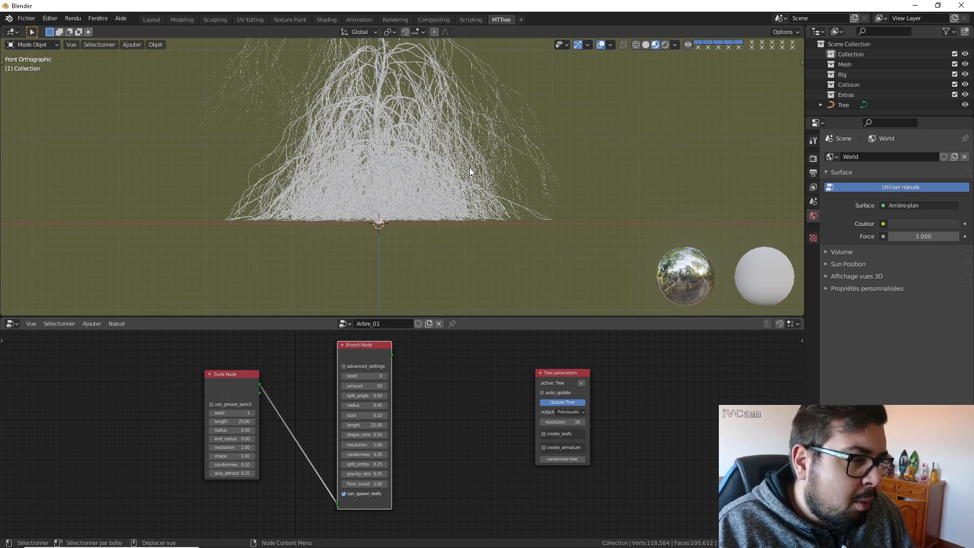
{"action": "middle_click_drag", "start_coordinate": [466, 136], "coordinate": [458, 199], "text": "shift"}
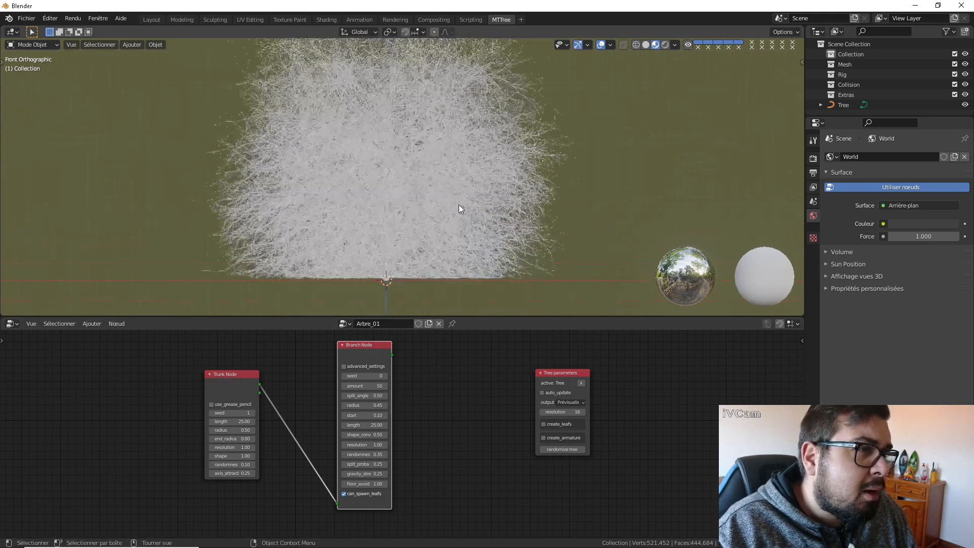
{"action": "scroll", "coordinate": [459, 204], "scroll_direction": "down", "scroll_amount": 1}
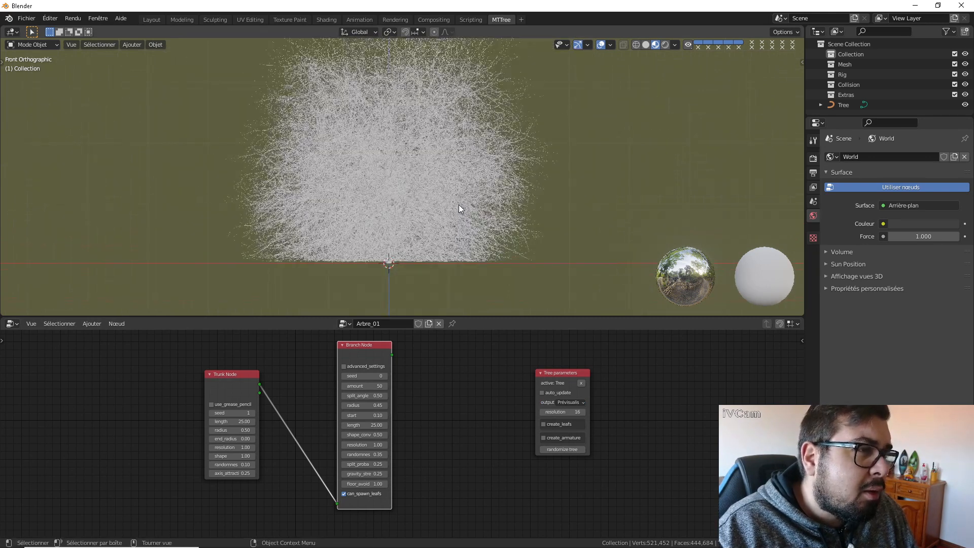
Step: Set the Branch Node's length to 5.00 and update the tree
{"action": "left_click", "coordinate": [366, 426]}
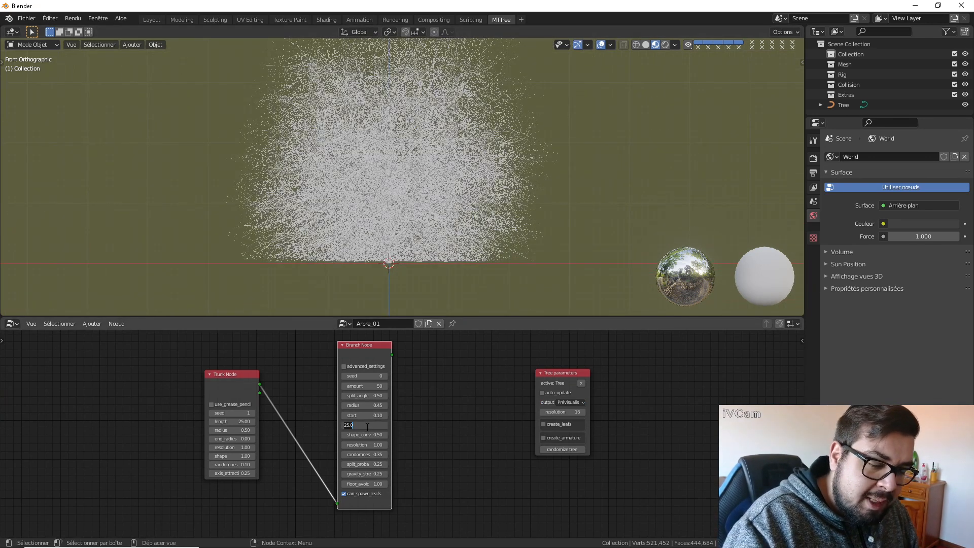
{"action": "key", "text": "Return"}
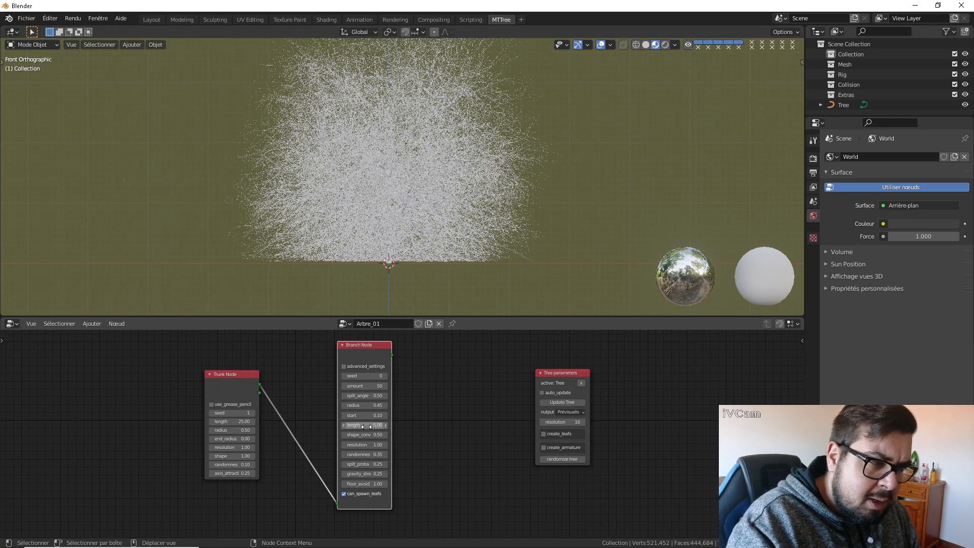
{"action": "left_click", "coordinate": [583, 402]}
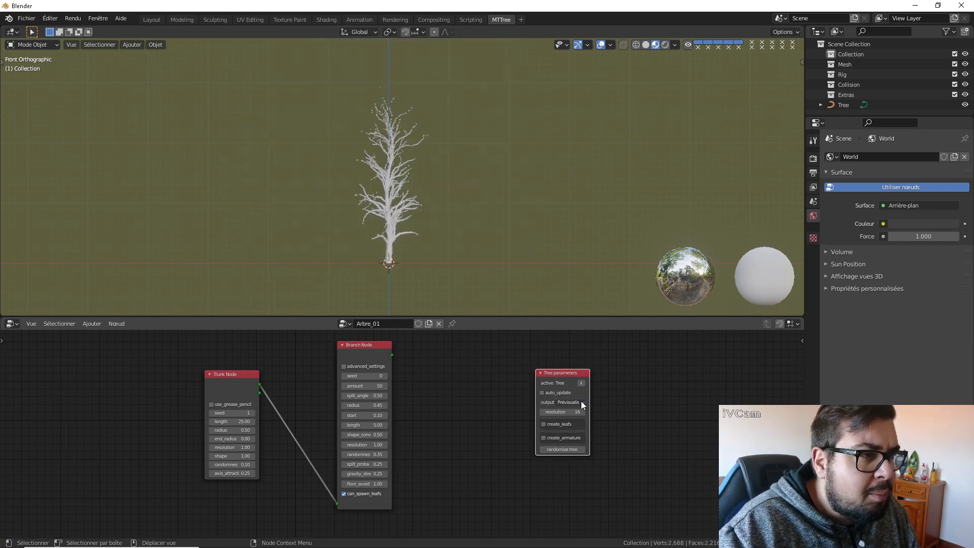
{"action": "scroll", "coordinate": [431, 246], "scroll_direction": "up", "scroll_amount": 5}
{"action": "middle_click_drag", "start_coordinate": [431, 245], "coordinate": [438, 172], "text": "shift"}
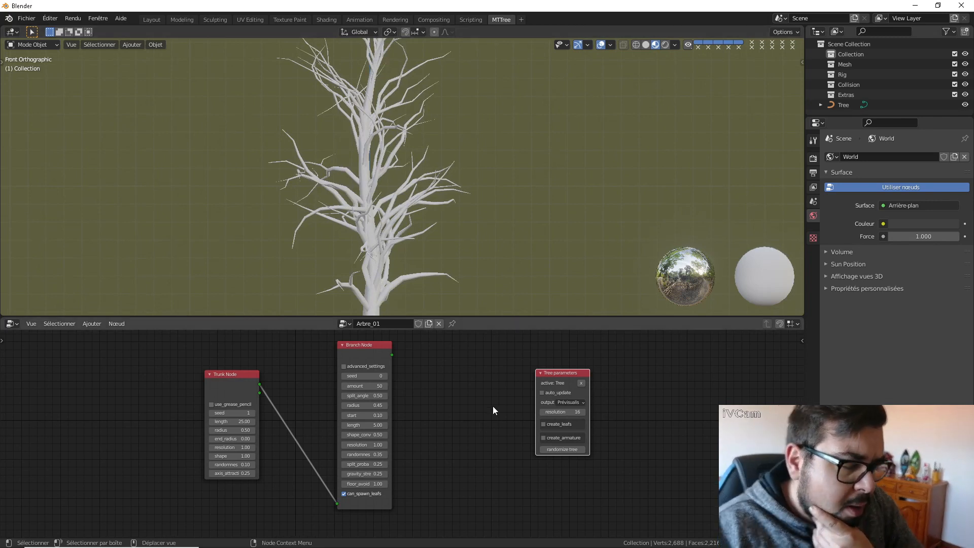
Step: Spread the Trunk Node, Branch Node and Tree parameters node apart to make room for another node
{"action": "left_click_drag", "start_coordinate": [564, 374], "coordinate": [650, 366]}
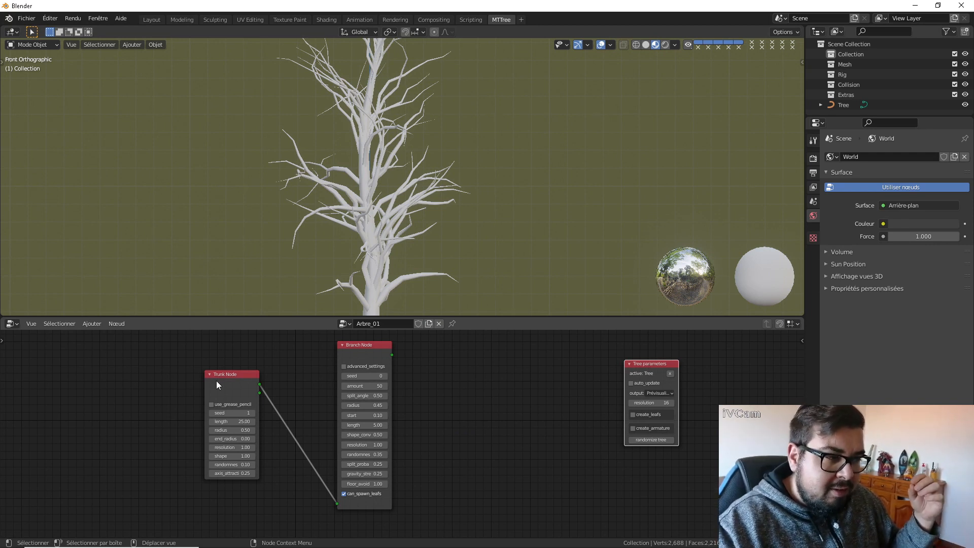
{"action": "left_click_drag", "start_coordinate": [216, 383], "coordinate": [157, 367]}
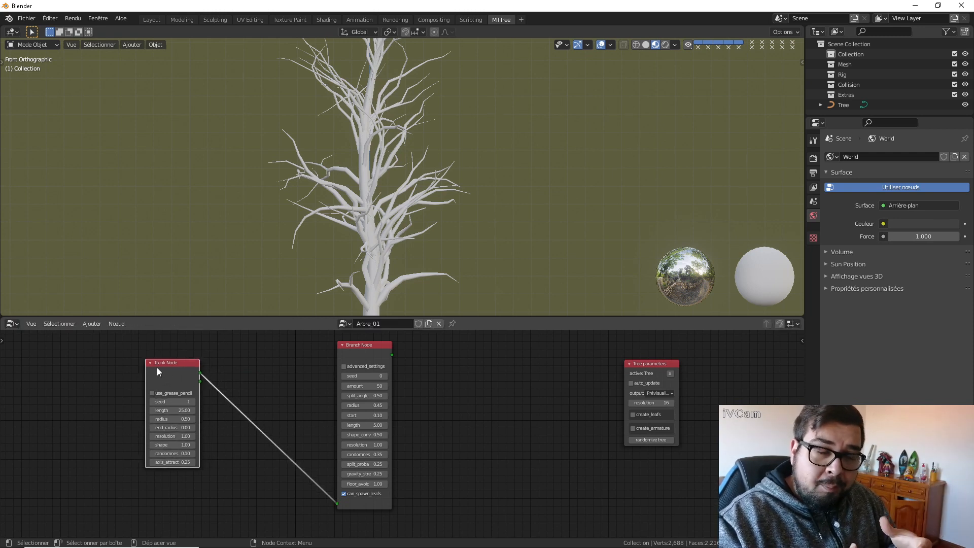
{"action": "left_click_drag", "start_coordinate": [356, 352], "coordinate": [282, 346]}
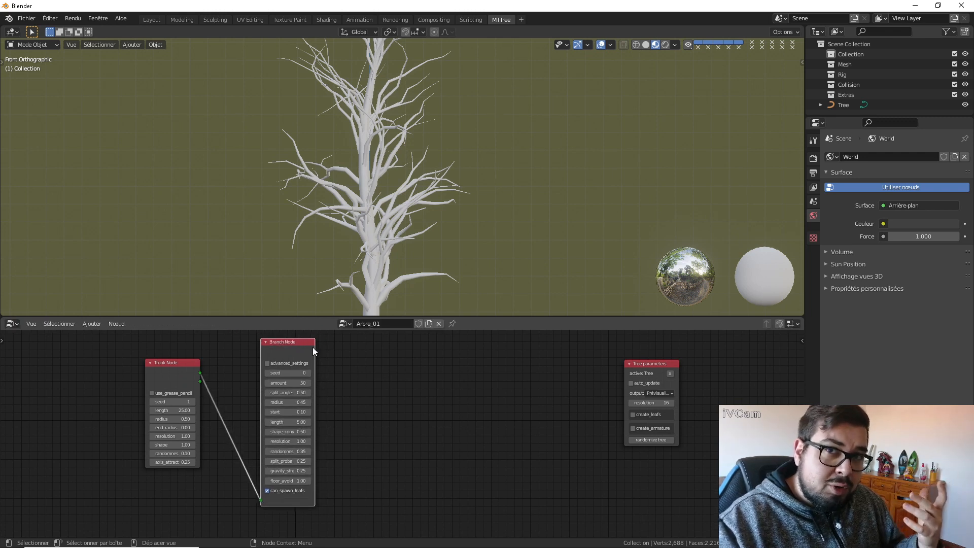
Step: Add a second Branch node and place it between the first Branch Node and the Tree parameters node
{"action": "key", "text": "shift+a"}
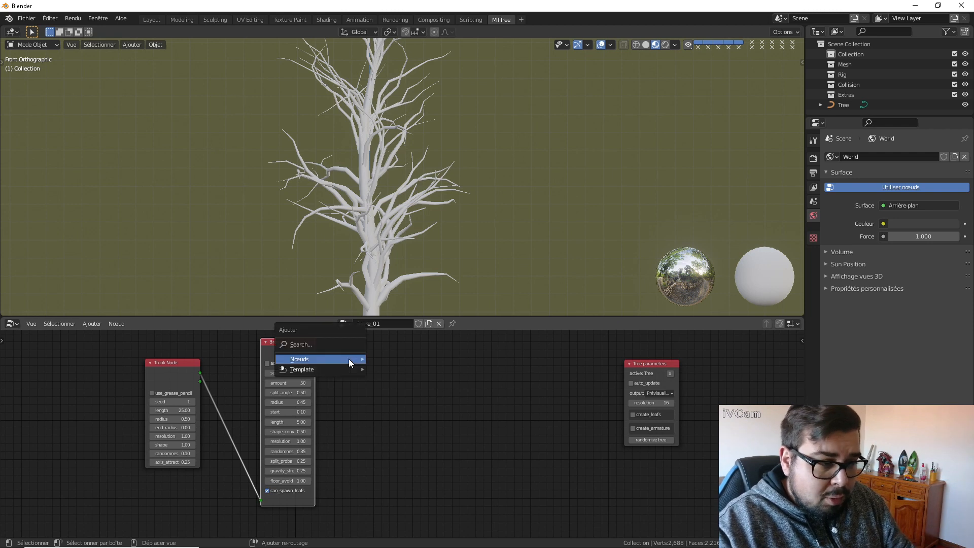
{"action": "mouse_move", "coordinate": [349, 359]}
{"action": "left_click", "coordinate": [397, 414]}
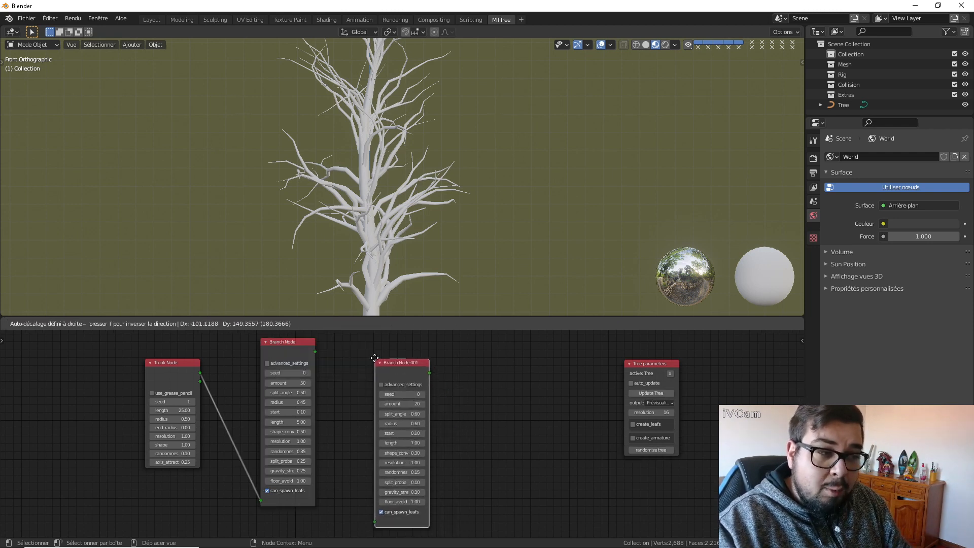
{"action": "left_click", "coordinate": [366, 336]}
Step: Connect the first Branch Node's output to the second Branch node's input, tidy their positions and update the tree
{"action": "left_click_drag", "start_coordinate": [283, 342], "coordinate": [316, 384]}
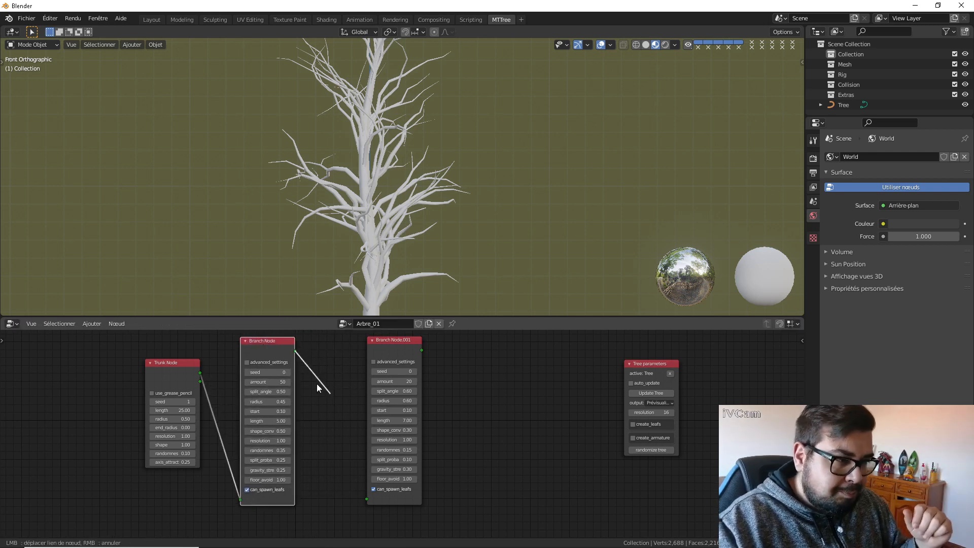
{"action": "left_click_drag", "start_coordinate": [272, 339], "coordinate": [368, 499]}
{"action": "left_click_drag", "start_coordinate": [294, 350], "coordinate": [369, 499]}
{"action": "left_click_drag", "start_coordinate": [393, 339], "coordinate": [378, 343]}
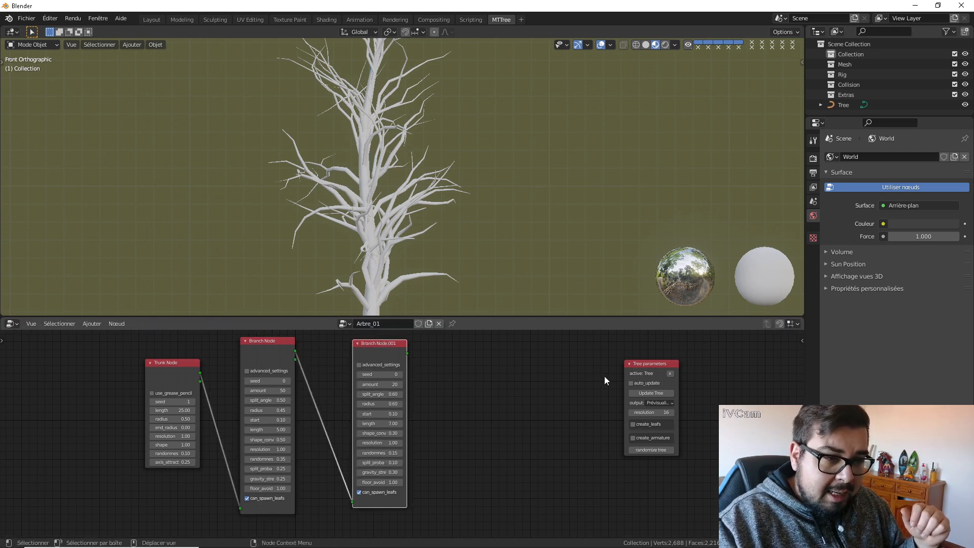
{"action": "left_click", "coordinate": [656, 393]}
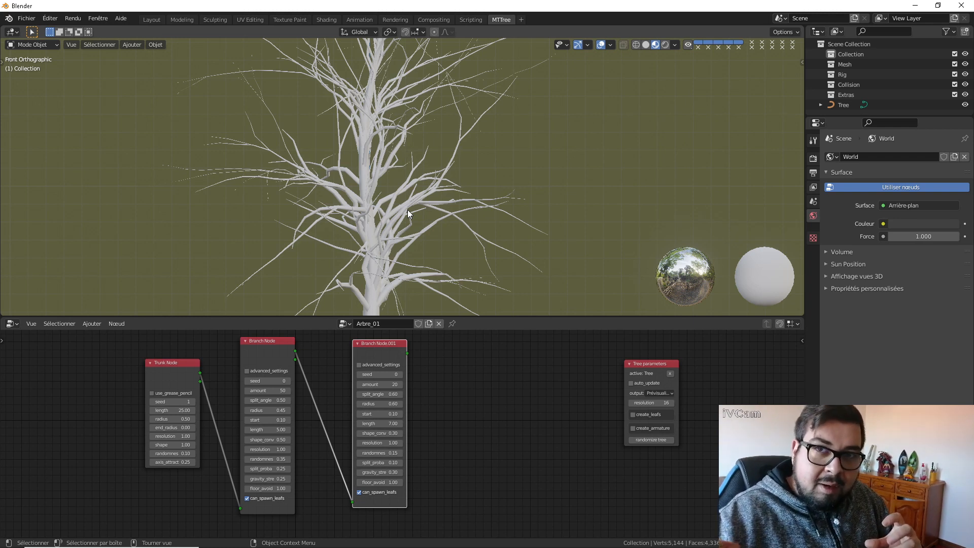
Step: Set the second Branch node's amount to 150 and update the tree
{"action": "left_click", "coordinate": [388, 384]}
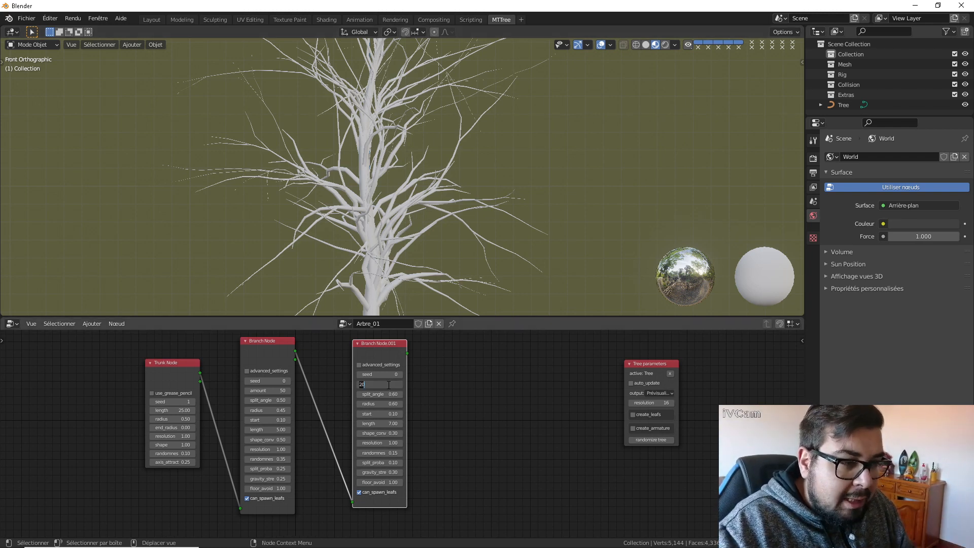
{"action": "type", "text": "150"}
{"action": "key", "text": "Return"}
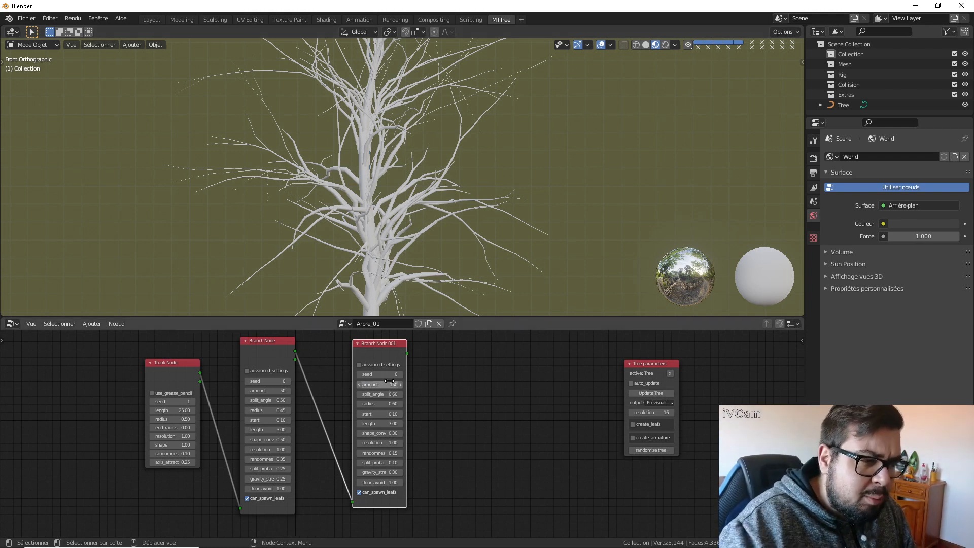
{"action": "left_click", "coordinate": [656, 394]}
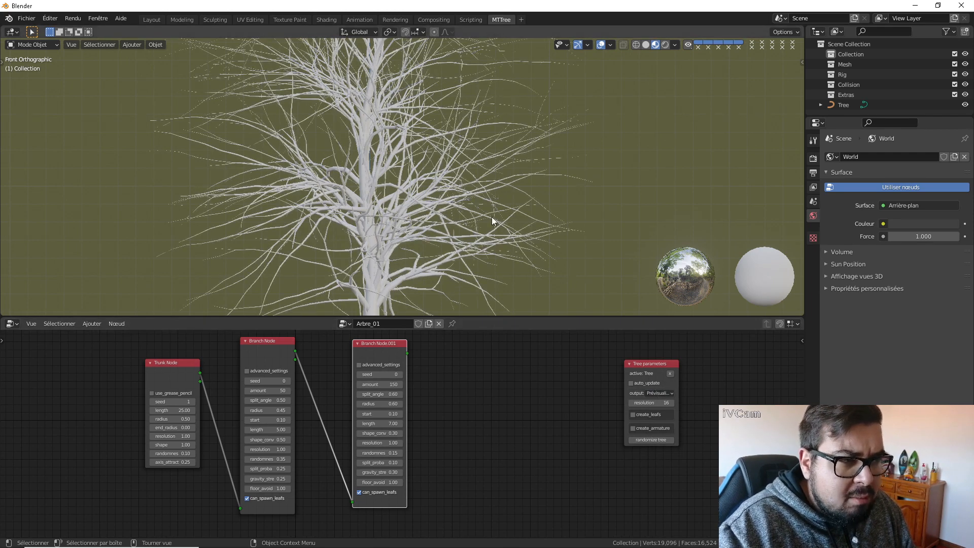
Step: Set the split angle of Branch Node.001 to 0.25 and update the tree
{"action": "scroll", "coordinate": [453, 209], "scroll_direction": "down", "scroll_amount": 4}
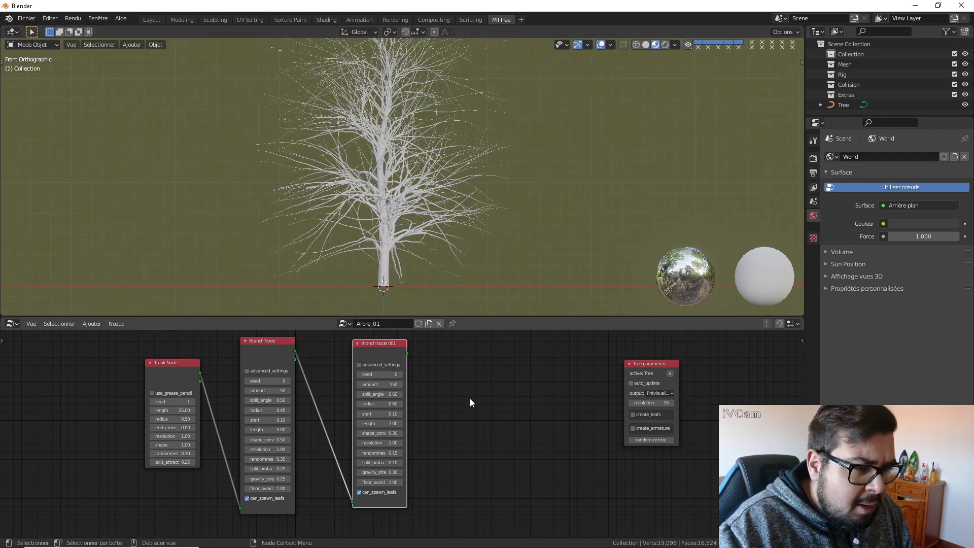
{"action": "scroll", "coordinate": [420, 403], "scroll_direction": "up", "scroll_amount": 1}
{"action": "scroll", "coordinate": [420, 403], "scroll_direction": "up", "scroll_amount": 1}
{"action": "double_click", "coordinate": [384, 386]}
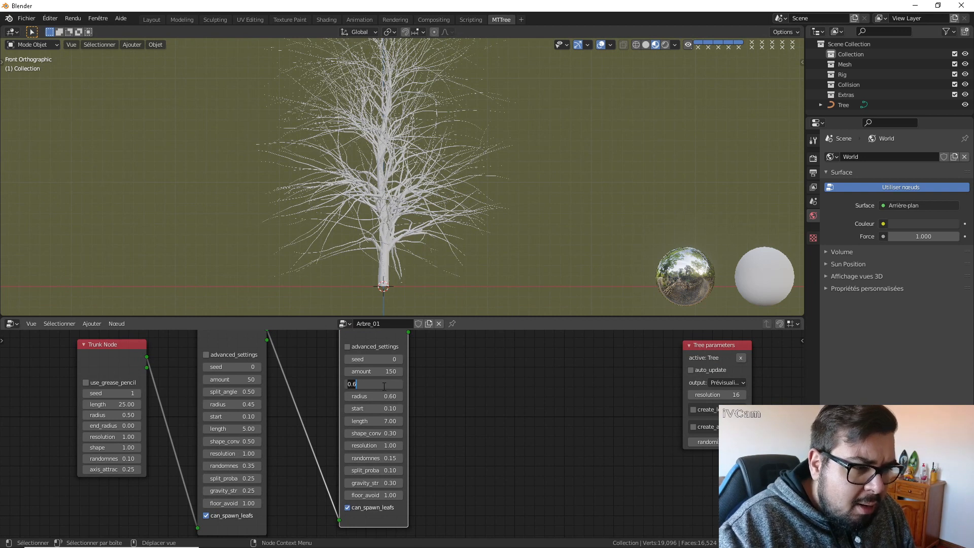
{"action": "type", "text": "0.25"}
{"action": "key", "text": "Return"}
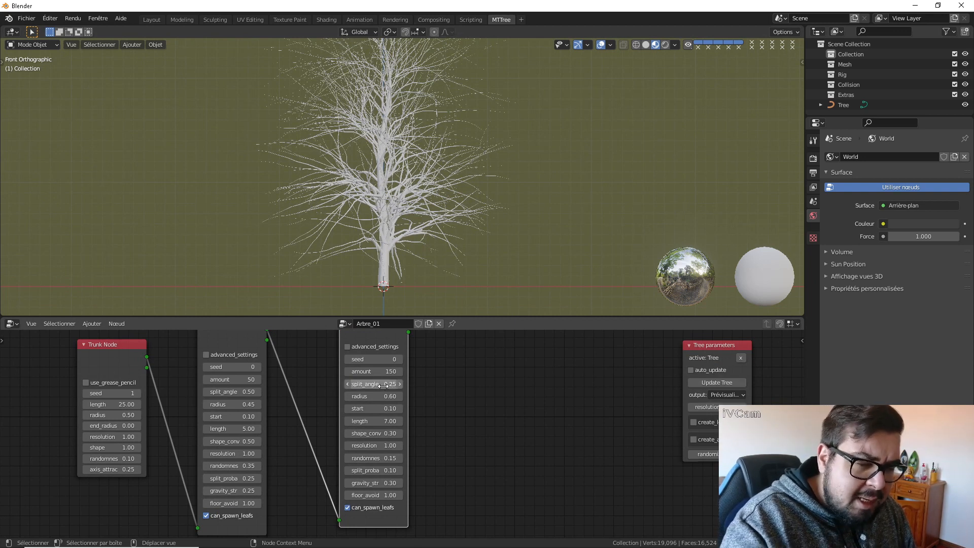
{"action": "left_click", "coordinate": [723, 381]}
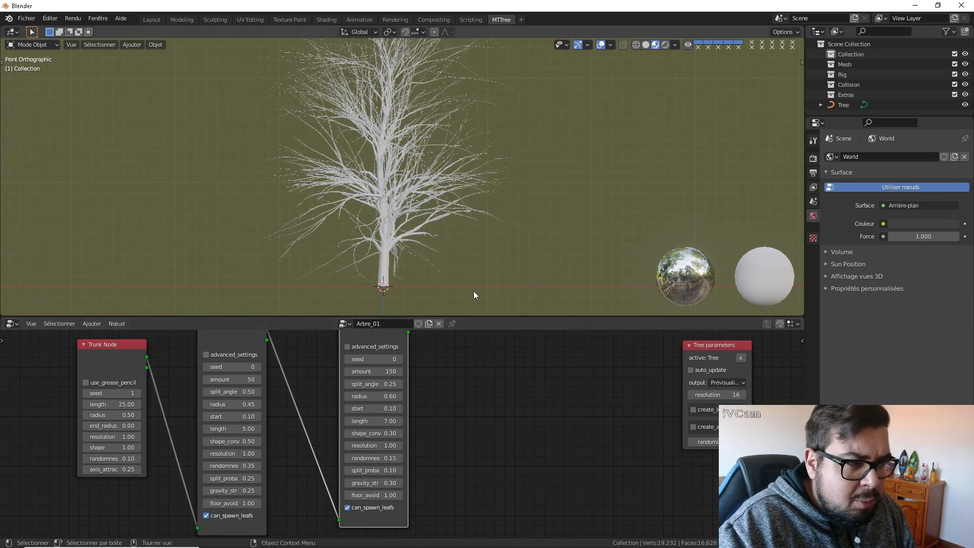
Step: Set Branch Node.001's radius to 0.25 and its start to 0.00, and update the tree
{"action": "left_click", "coordinate": [380, 396]}
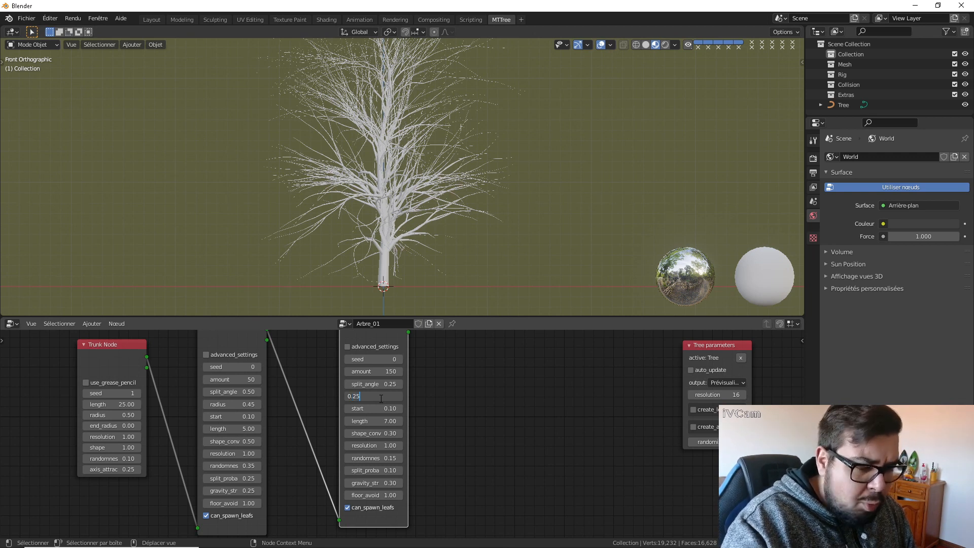
{"action": "type", "text": "0.25"}
{"action": "key", "text": "Return"}
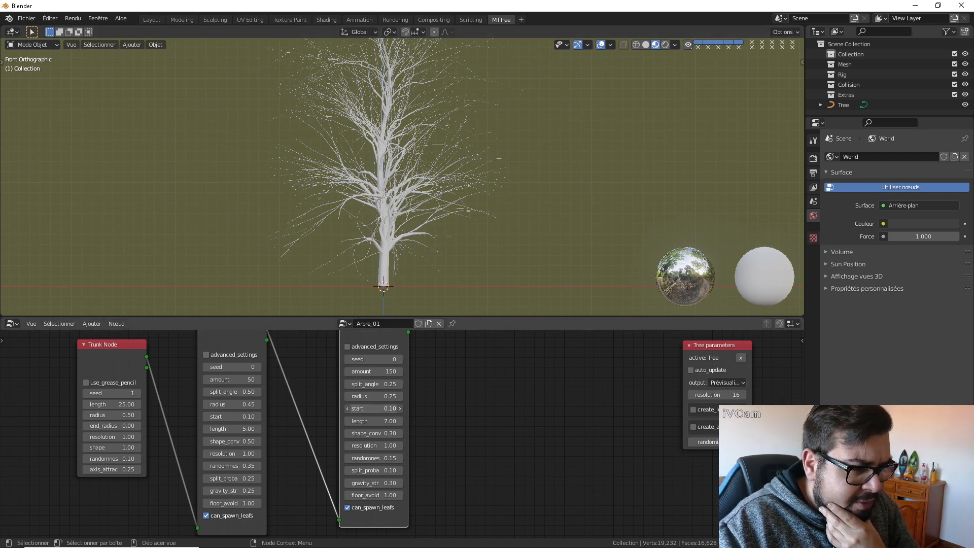
{"action": "left_click", "coordinate": [347, 408]}
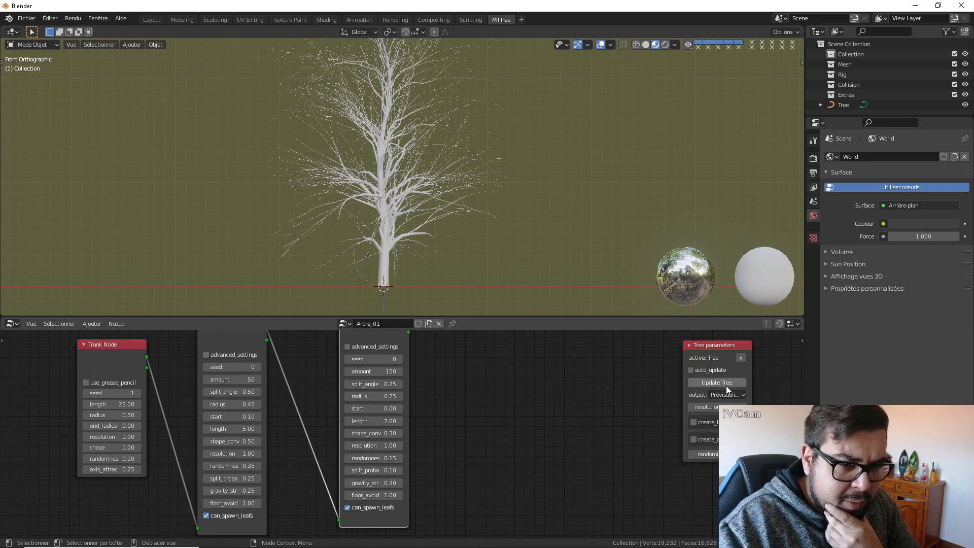
{"action": "left_click", "coordinate": [726, 385]}
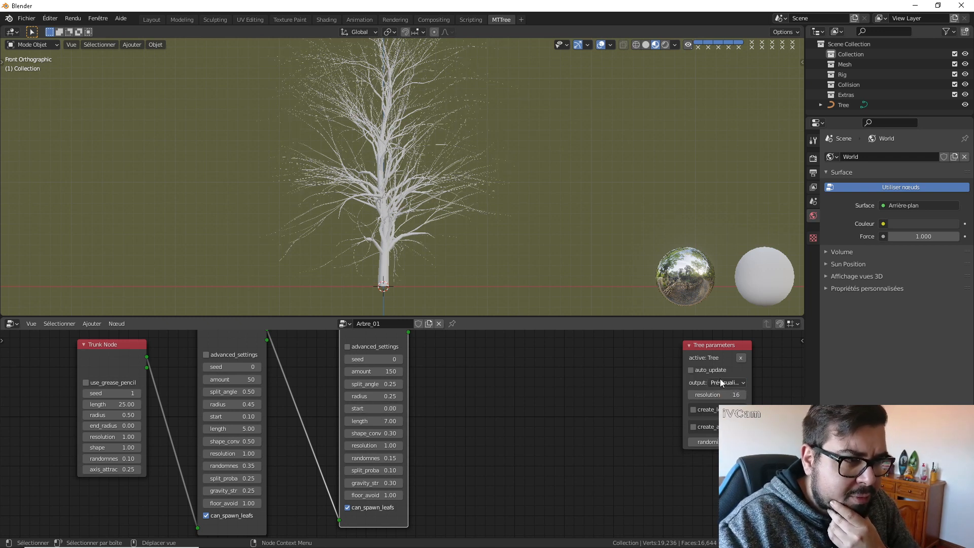
Step: Set Branch Node.001's length to 10 and its shape convexity to 0.50, updating the tree after each change
{"action": "left_click", "coordinate": [383, 422]}
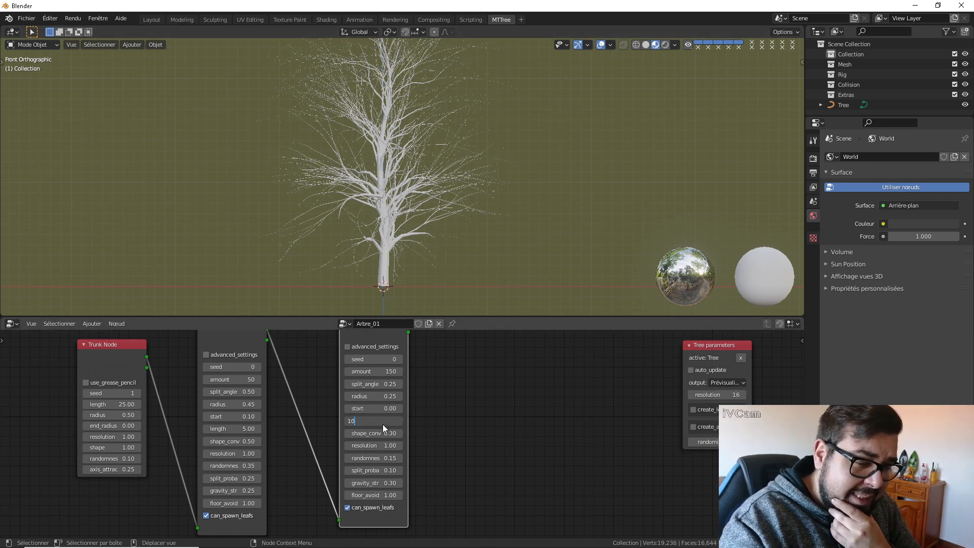
{"action": "type", "text": "10"}
{"action": "key", "text": "Return"}
{"action": "left_click", "coordinate": [737, 381]}
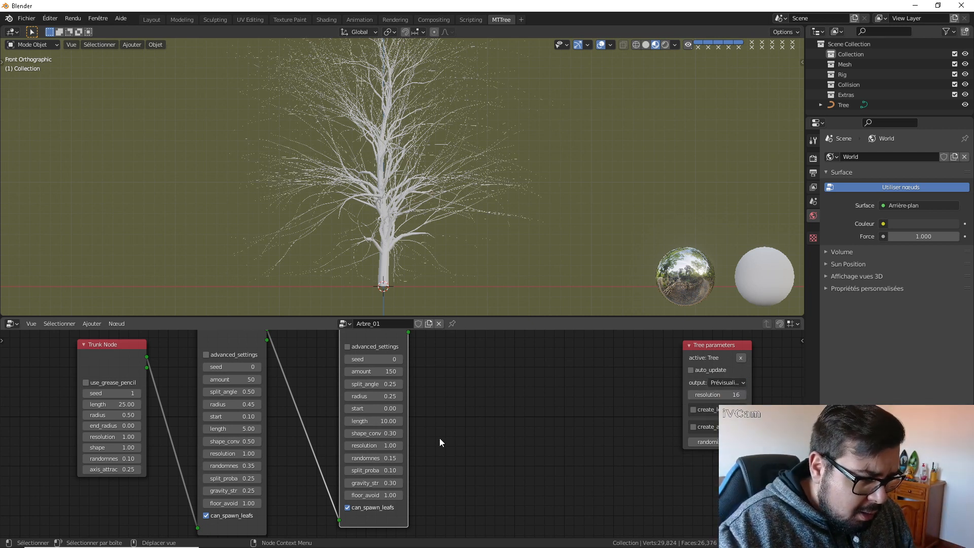
{"action": "left_click", "coordinate": [388, 433]}
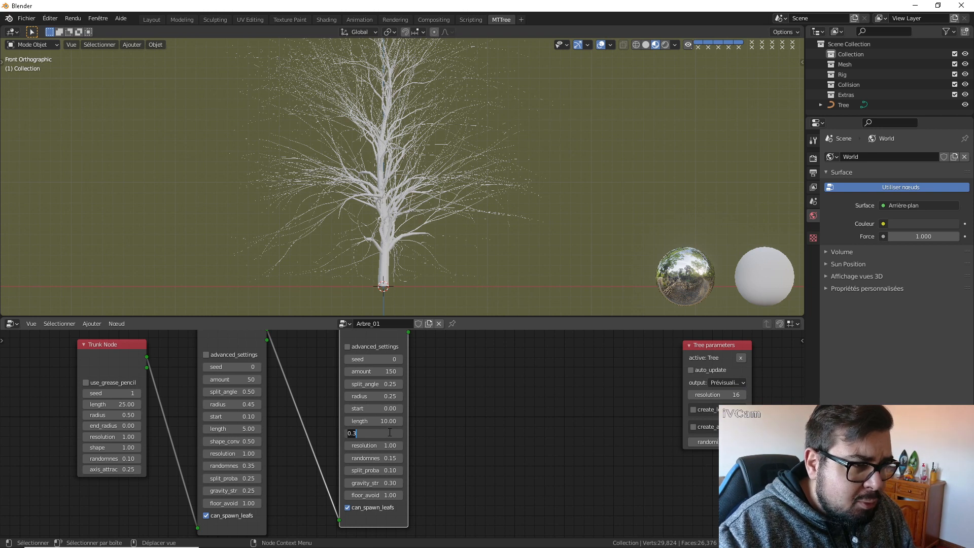
{"action": "type", "text": "0.5"}
{"action": "key", "text": "Return"}
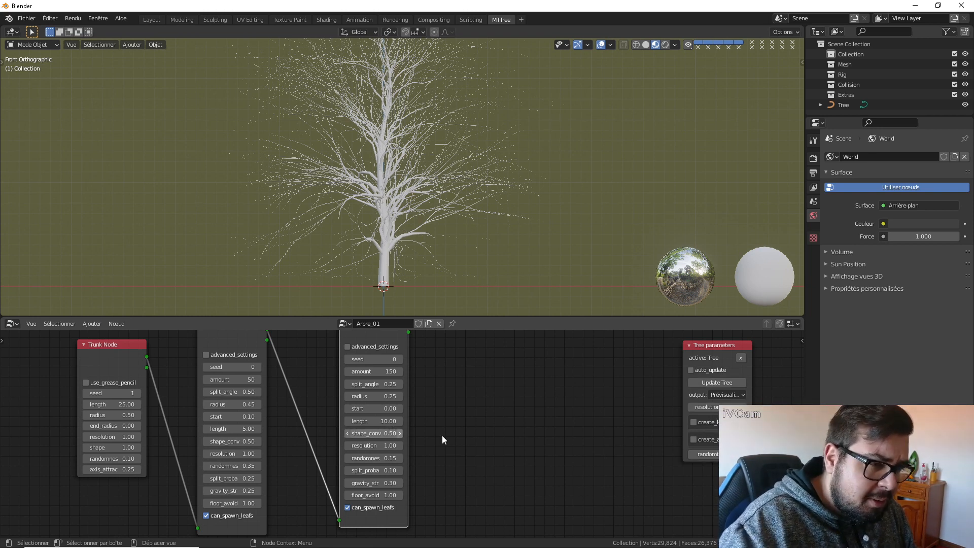
{"action": "left_click", "coordinate": [733, 382]}
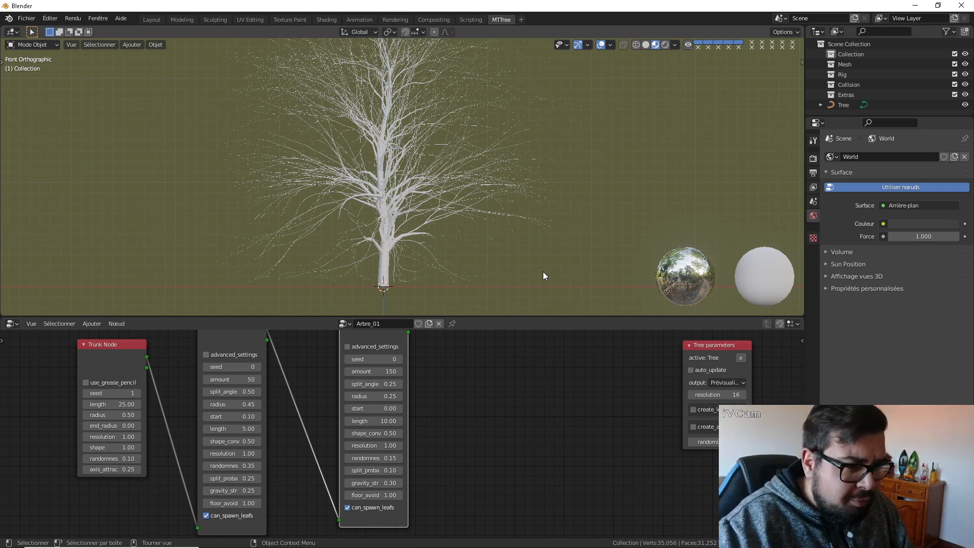
Step: Set the randomness of Branch Node.001 to 0.30 and update the tree
{"action": "scroll", "coordinate": [557, 264], "scroll_direction": "up", "scroll_amount": 8}
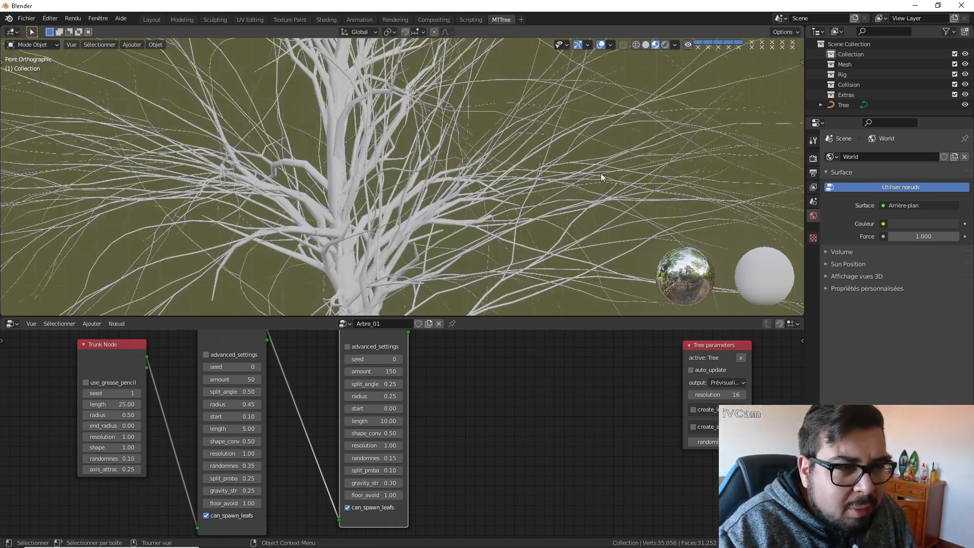
{"action": "scroll", "coordinate": [504, 232], "scroll_direction": "down", "scroll_amount": 8}
{"action": "left_click", "coordinate": [383, 457]}
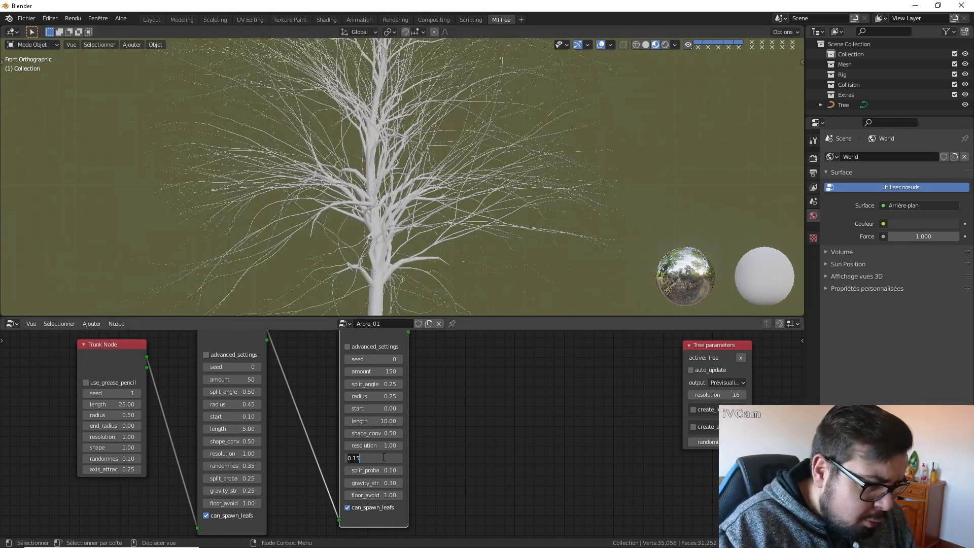
{"action": "type", "text": "0.3"}
{"action": "key", "text": "Return"}
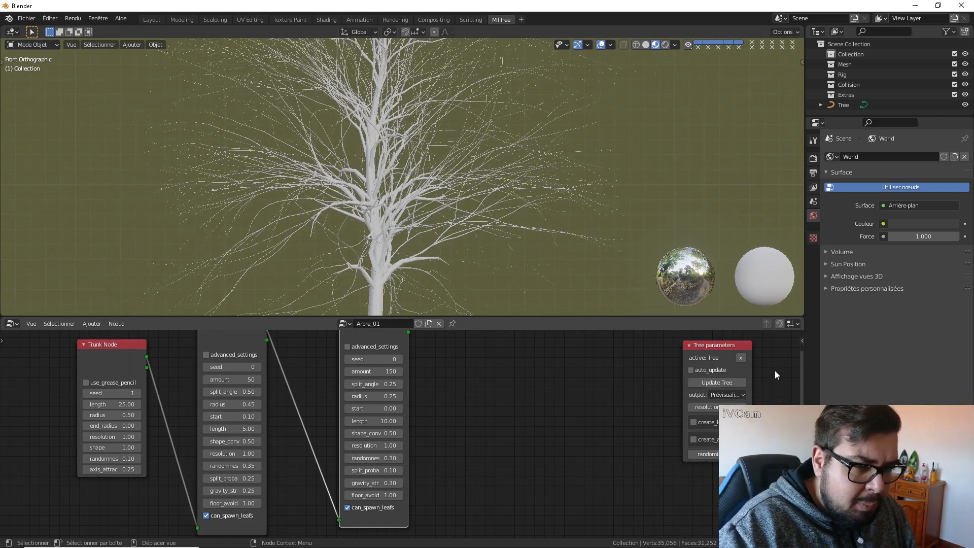
{"action": "left_click", "coordinate": [717, 382]}
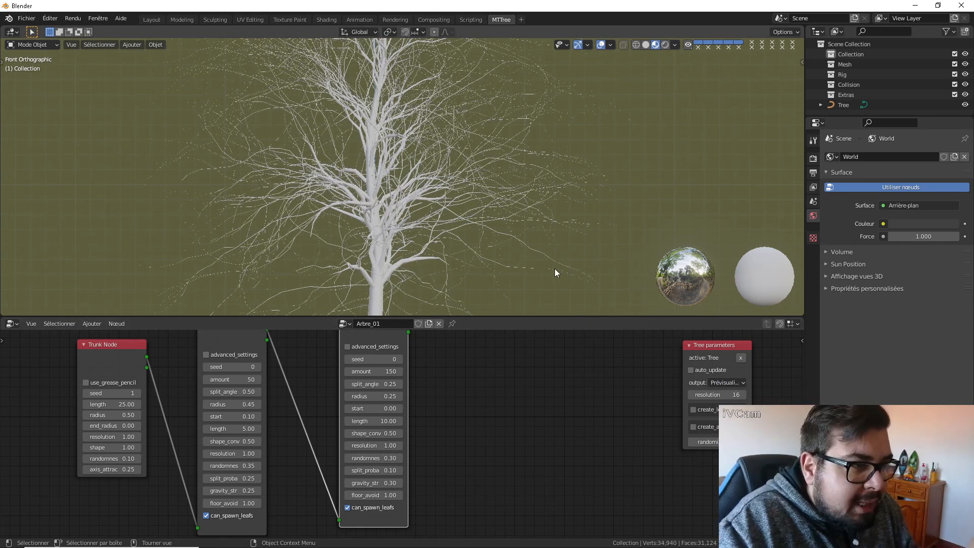
Step: Thicken the secondary branches by setting Branch Node.001's radius to 0.80, and update the tree
{"action": "scroll", "coordinate": [554, 273], "scroll_direction": "down", "scroll_amount": 2}
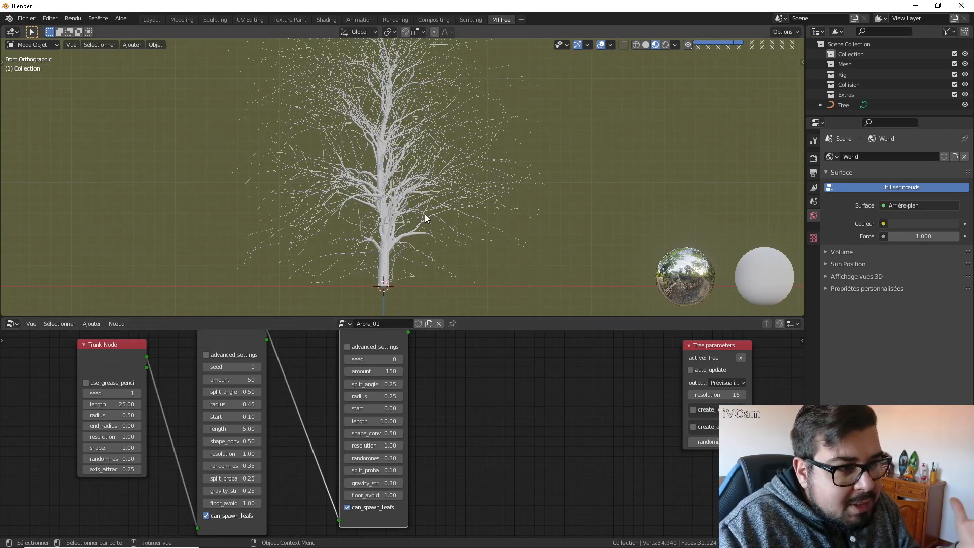
{"action": "scroll", "coordinate": [430, 199], "scroll_direction": "down", "scroll_amount": 2}
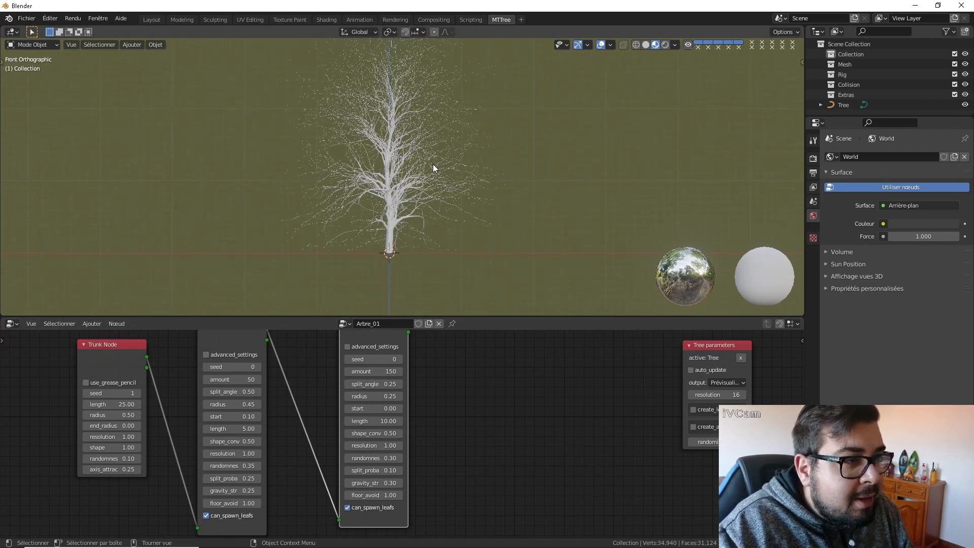
{"action": "middle_click_drag", "start_coordinate": [428, 186], "coordinate": [467, 178]}
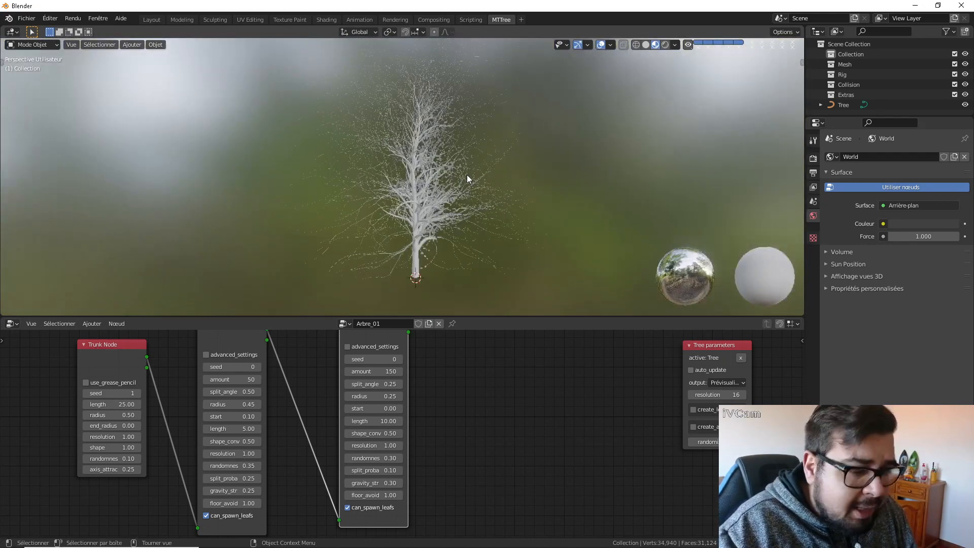
{"action": "key", "text": "KP_1"}
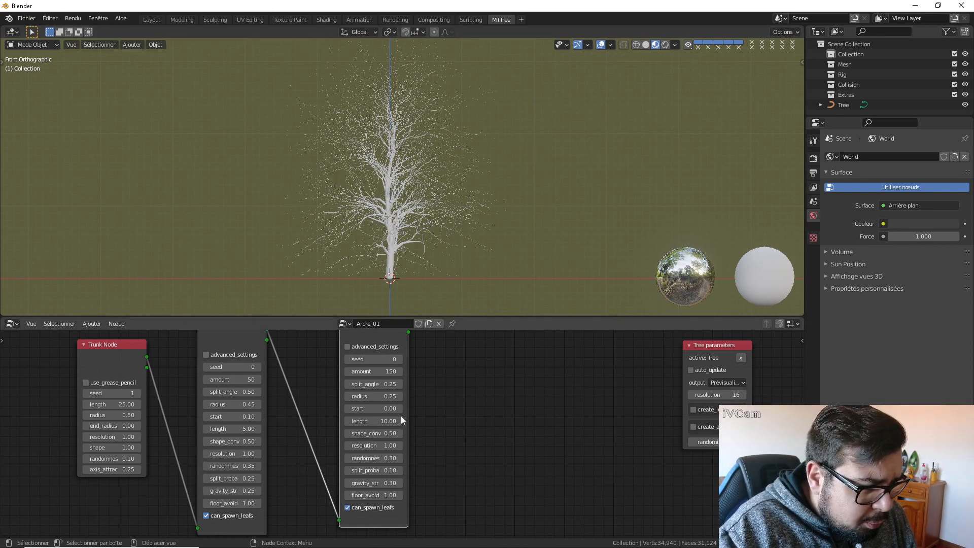
{"action": "left_click", "coordinate": [383, 395]}
{"action": "type", "text": "0."}
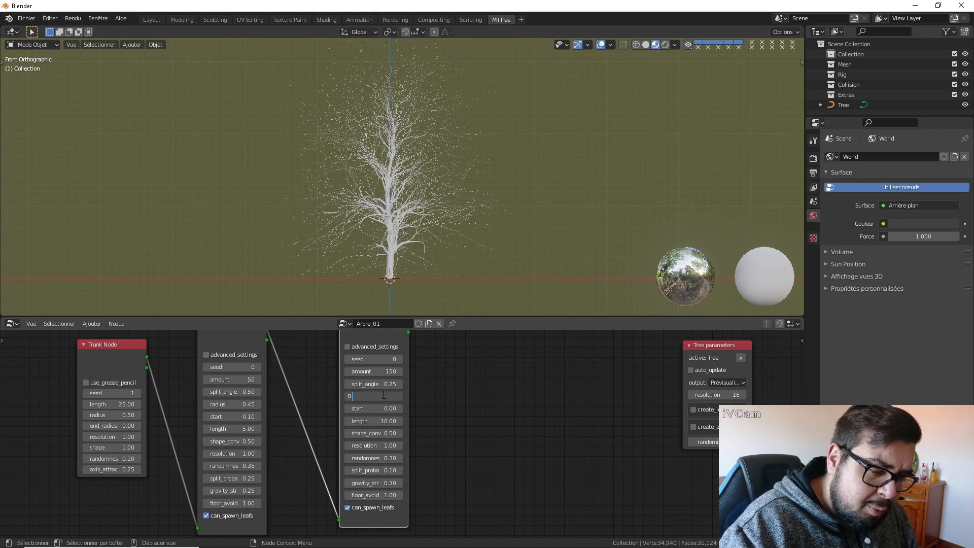
{"action": "type", "text": "8"}
{"action": "key", "text": "Return"}
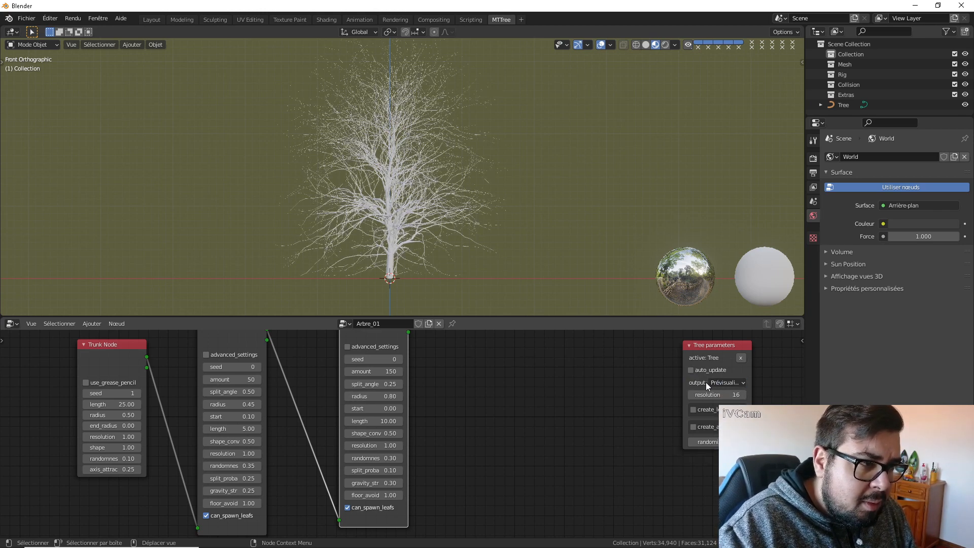
Step: Set the gravity strength of Branch Node.001 to 0.50 and update the tree
{"action": "scroll", "coordinate": [463, 196], "scroll_direction": "up", "scroll_amount": 5}
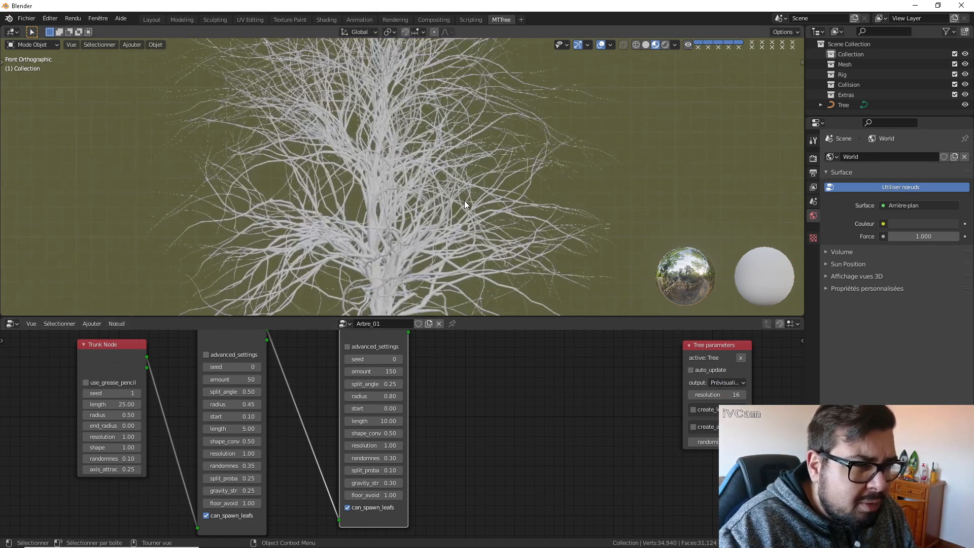
{"action": "scroll", "coordinate": [464, 203], "scroll_direction": "up", "scroll_amount": 2}
{"action": "scroll", "coordinate": [500, 199], "scroll_direction": "down", "scroll_amount": 3}
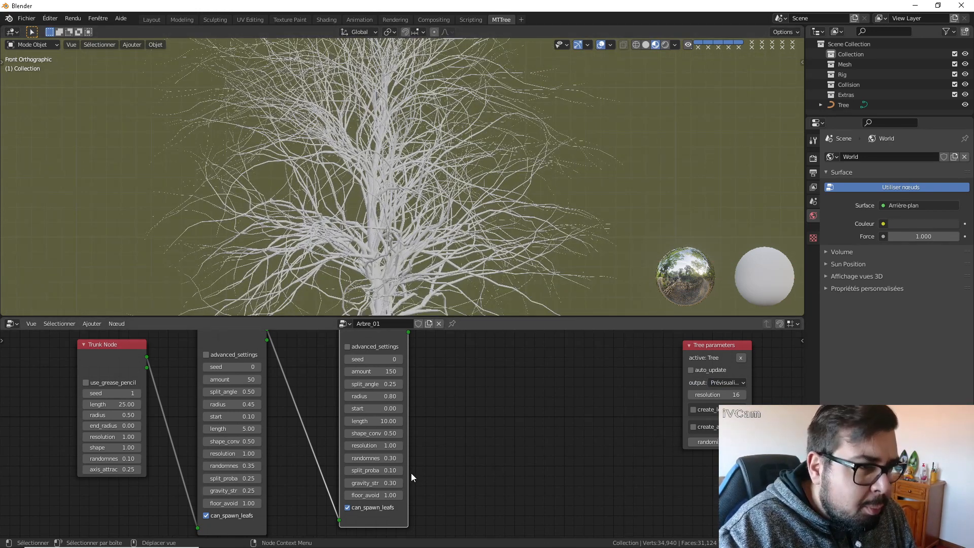
{"action": "double_click", "coordinate": [380, 483]}
{"action": "type", "text": "0."}
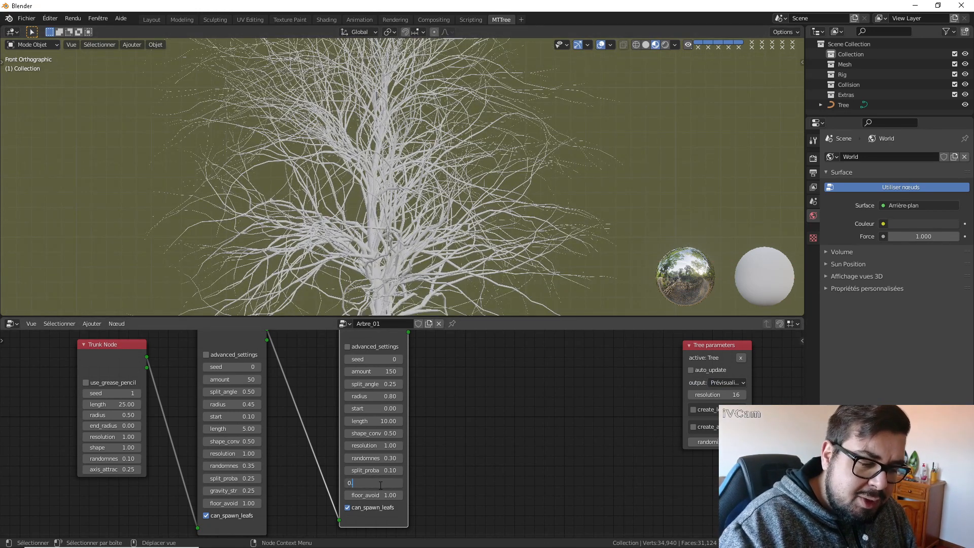
{"action": "type", "text": "5"}
{"action": "key", "text": "Return"}
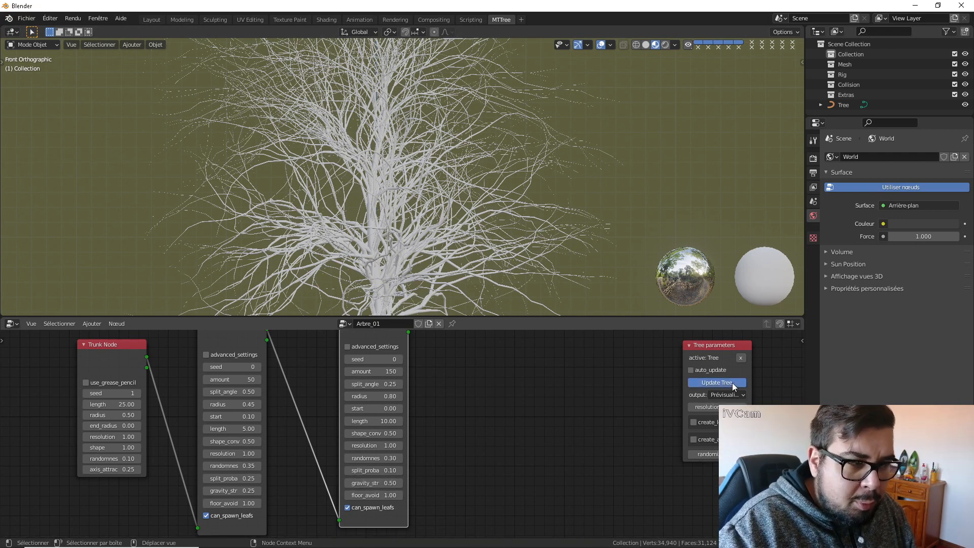
{"action": "left_click", "coordinate": [732, 384]}
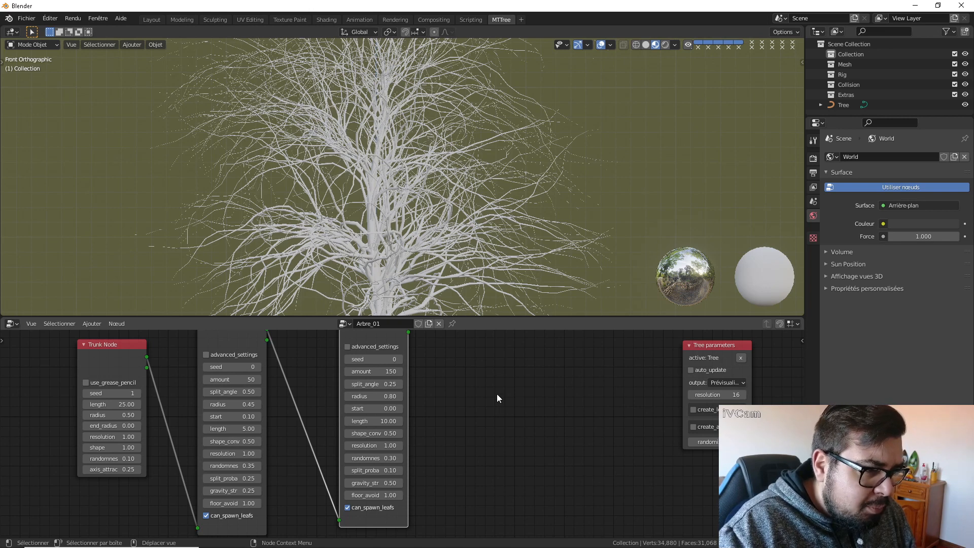
Step: Move Branch Node.001 closer to the first Branch Node and slightly higher in the node tree
{"action": "middle_click_drag", "start_coordinate": [454, 381], "coordinate": [413, 408]}
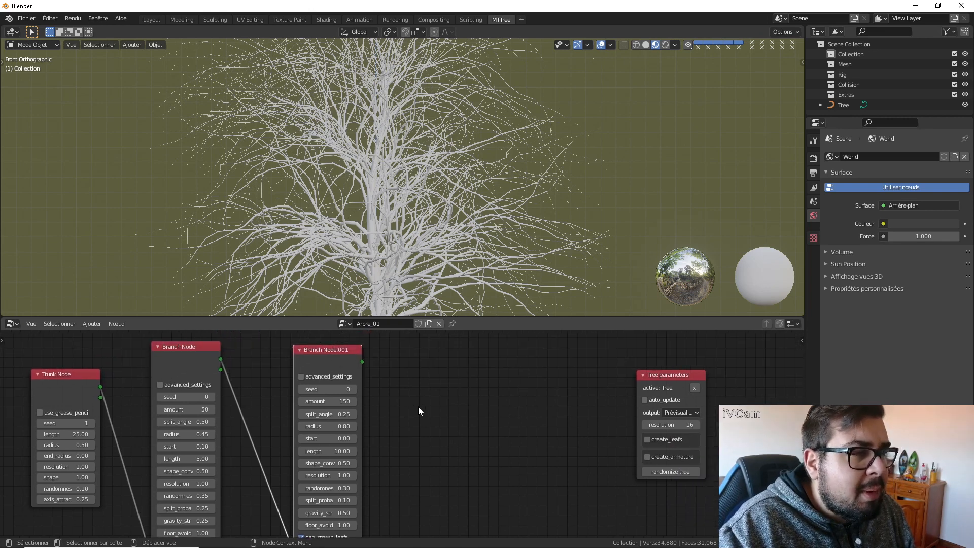
{"action": "scroll", "coordinate": [411, 404], "scroll_direction": "up", "scroll_amount": 1}
{"action": "scroll", "coordinate": [413, 194], "scroll_direction": "down", "scroll_amount": 3}
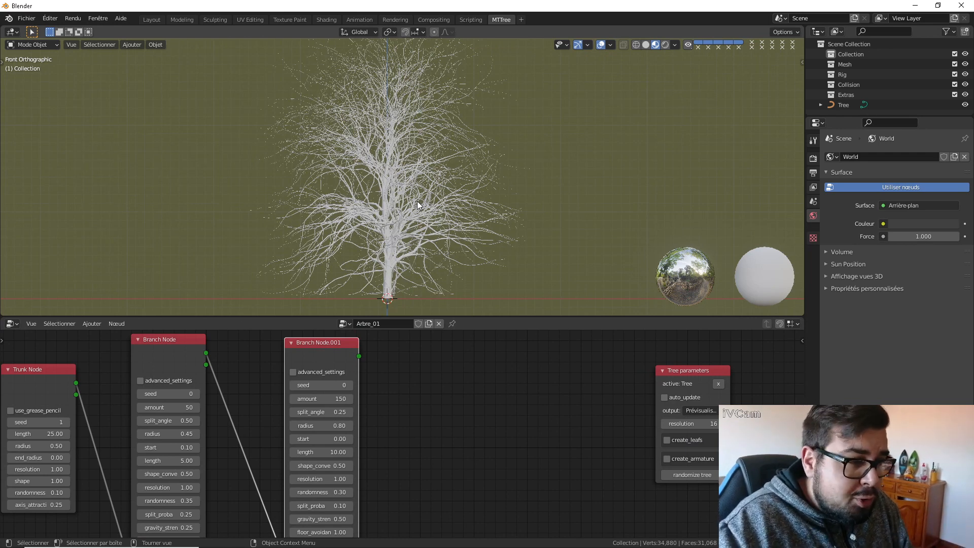
{"action": "scroll", "coordinate": [385, 386], "scroll_direction": "down", "scroll_amount": 1}
{"action": "scroll", "coordinate": [385, 382], "scroll_direction": "down", "scroll_amount": 1}
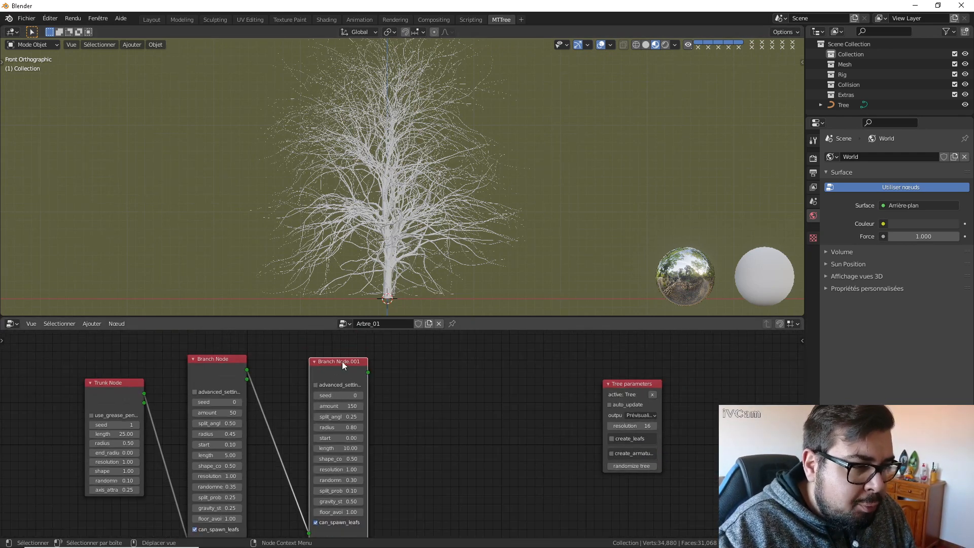
{"action": "left_click_drag", "start_coordinate": [342, 361], "coordinate": [313, 346]}
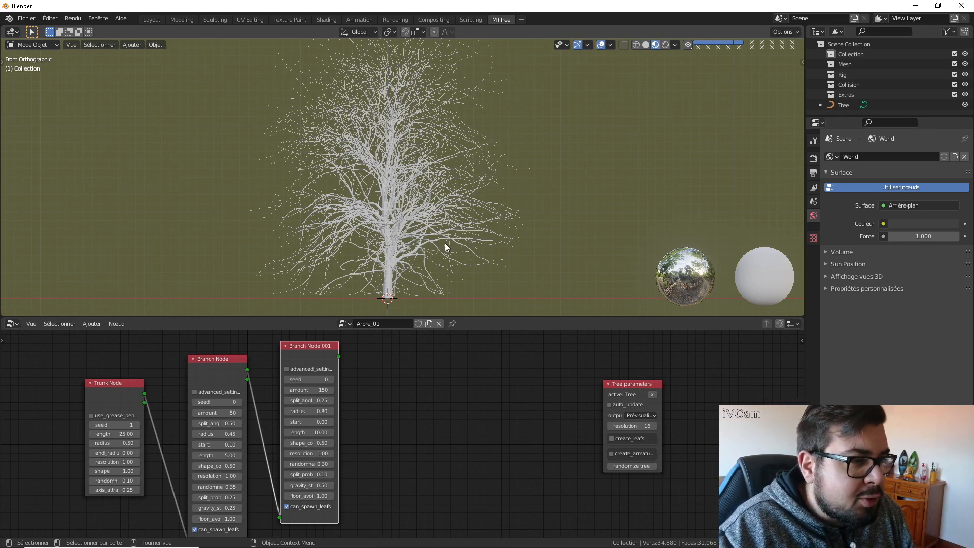
Step: Add a Twig Node to the node tree in the empty area between Branch Node.001 and Tree parameters
{"action": "middle_click_drag", "start_coordinate": [445, 244], "coordinate": [458, 189]}
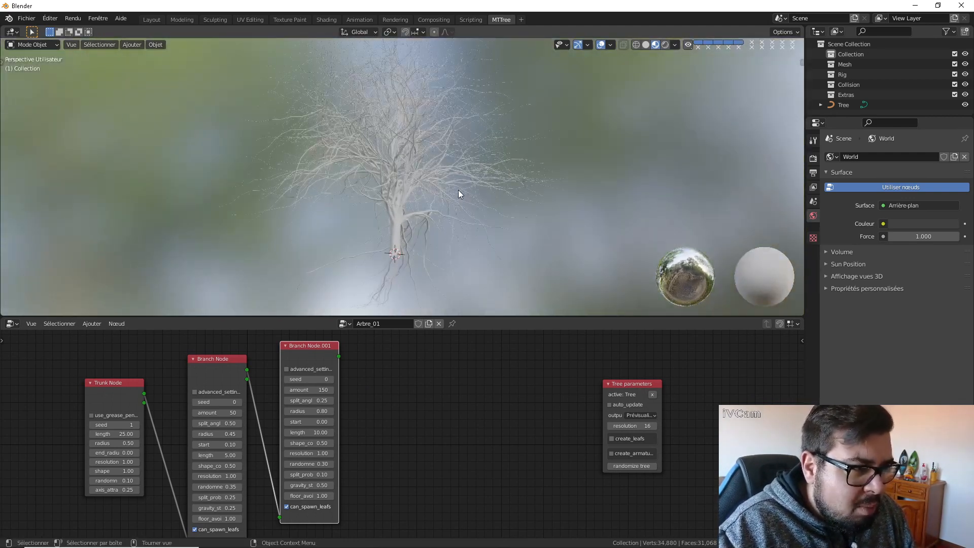
{"action": "key", "text": "KP_1"}
{"action": "key", "text": "shift+a"}
{"action": "mouse_move", "coordinate": [456, 438]}
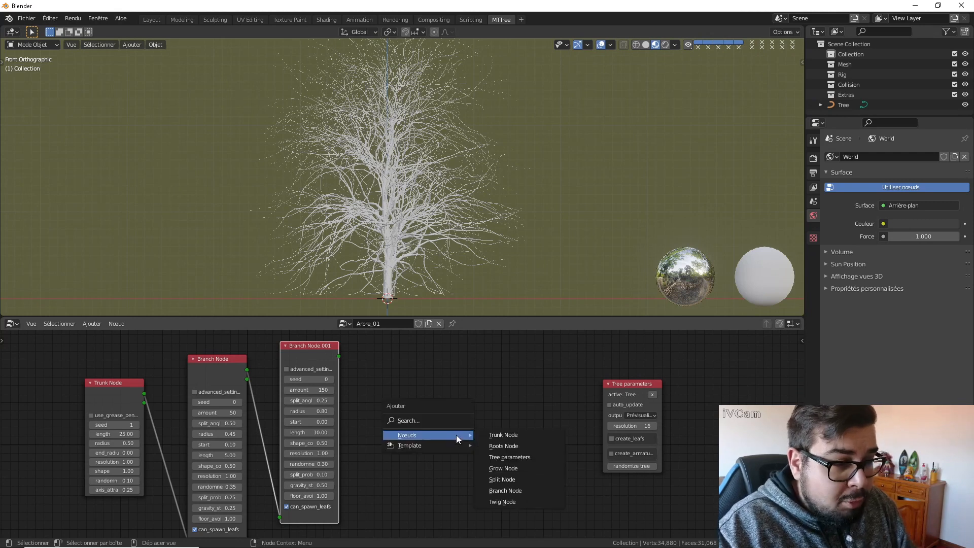
{"action": "left_click", "coordinate": [512, 501]}
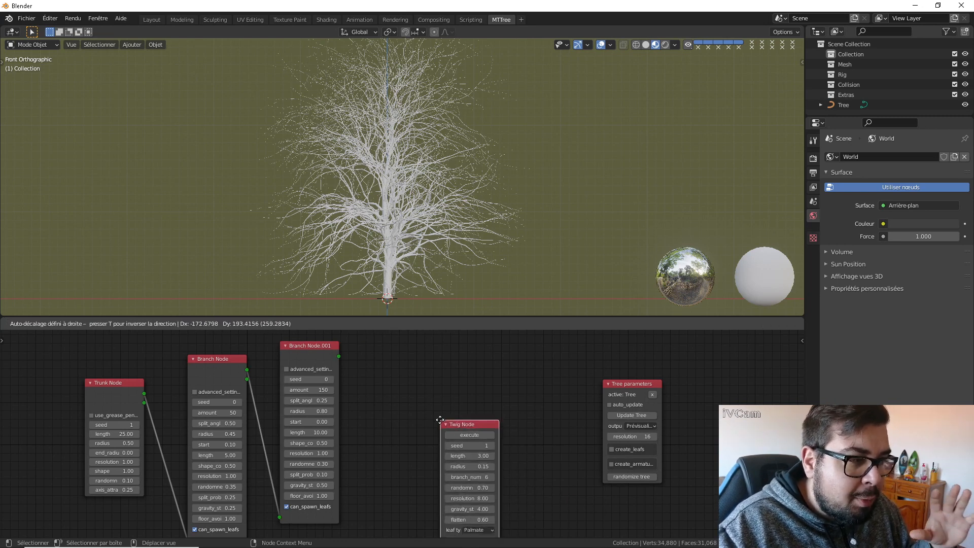
{"action": "left_click", "coordinate": [440, 423]}
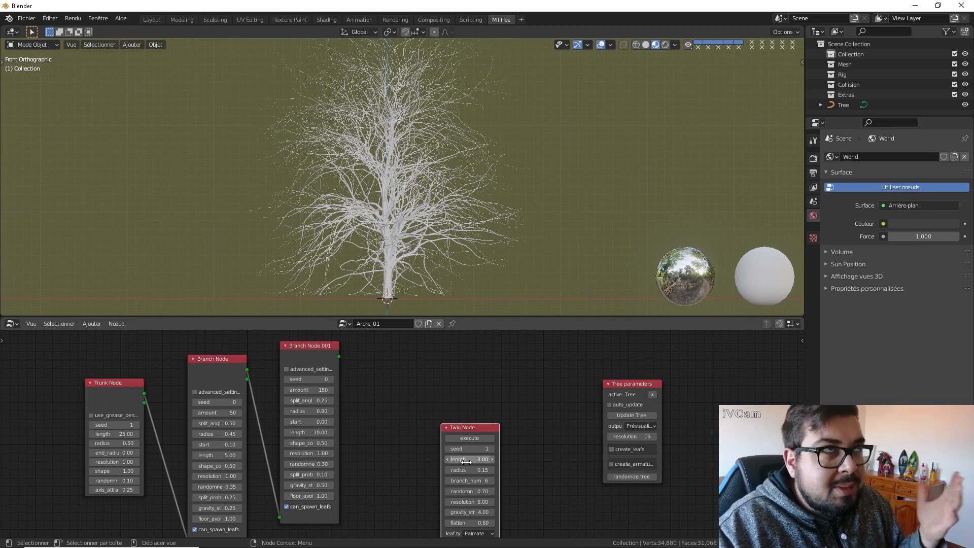
{"action": "middle_click_drag", "start_coordinate": [507, 469], "coordinate": [501, 431]}
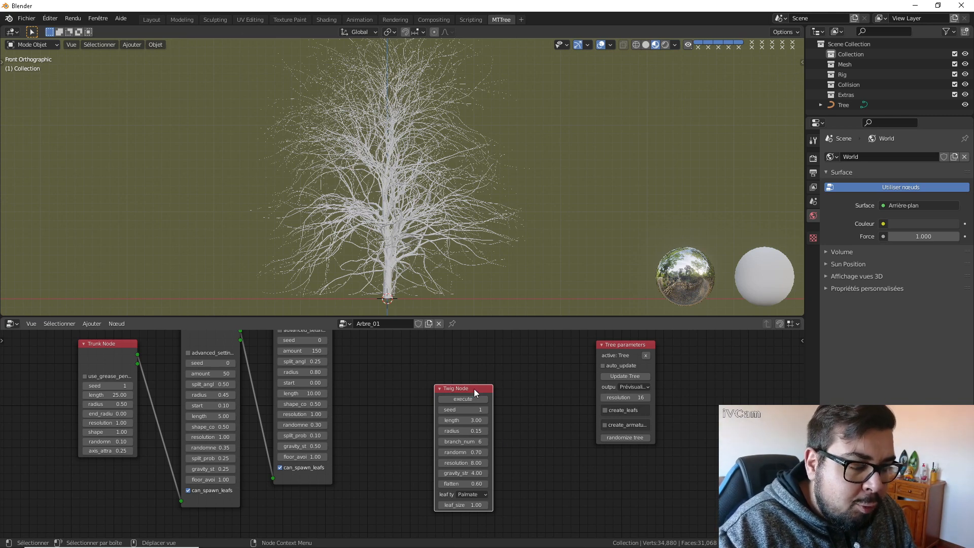
{"action": "left_click_drag", "start_coordinate": [474, 388], "coordinate": [484, 387]}
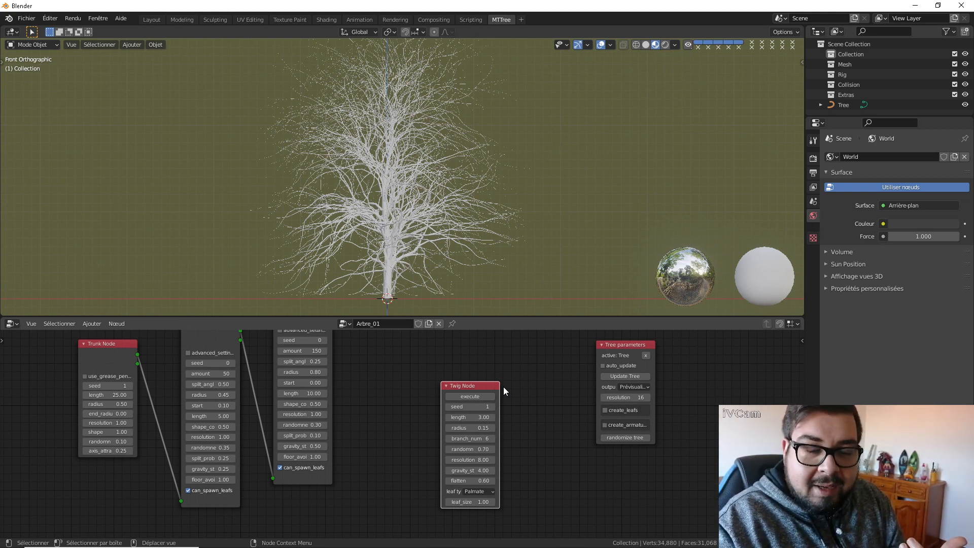
Step: Generate a twig from the Twig Node with its default settings and frame it in the 3D view
{"action": "left_click", "coordinate": [476, 397]}
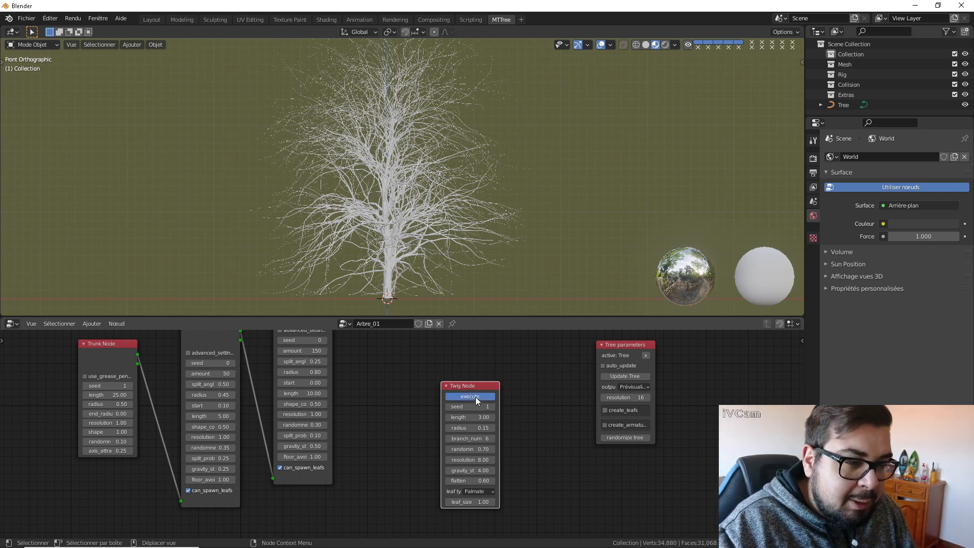
{"action": "middle_click_drag", "start_coordinate": [461, 281], "coordinate": [319, 160], "text": "shift"}
{"action": "key", "text": "KP_Decimal"}
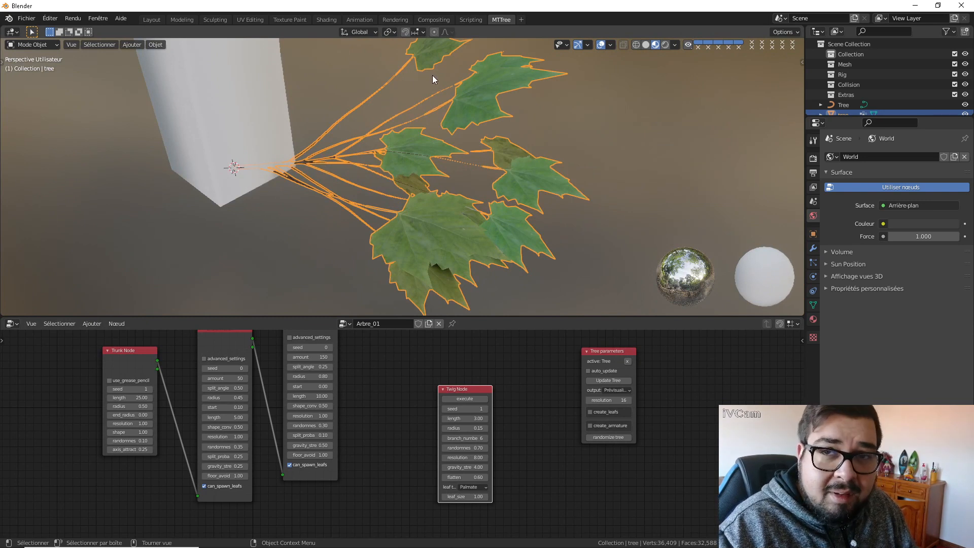
{"action": "middle_click_drag", "start_coordinate": [432, 75], "coordinate": [470, 152]}
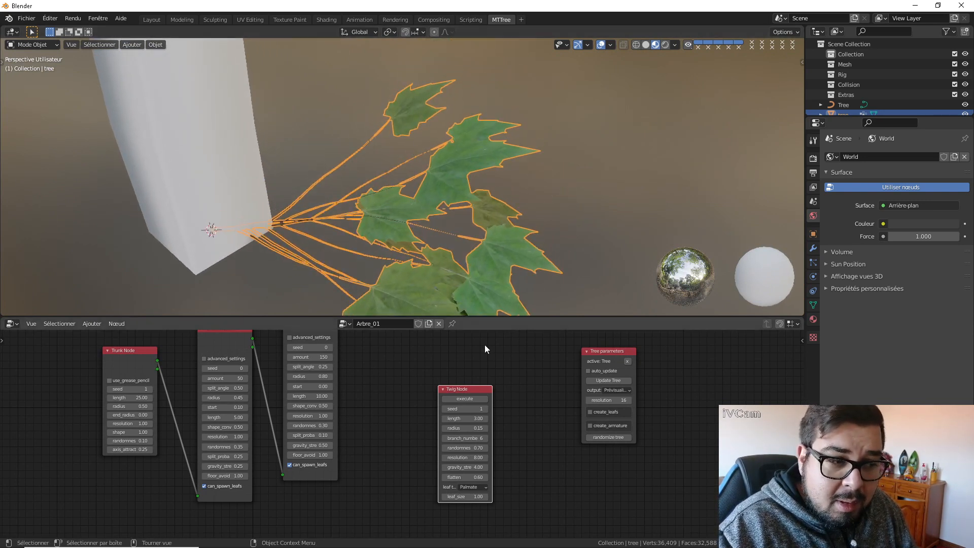
Step: Delete the generated twig and generate a new one with the Twig Node's length set to 10
{"action": "scroll", "coordinate": [400, 425], "scroll_direction": "up", "scroll_amount": 1}
{"action": "left_click_drag", "start_coordinate": [469, 417], "coordinate": [484, 417]}
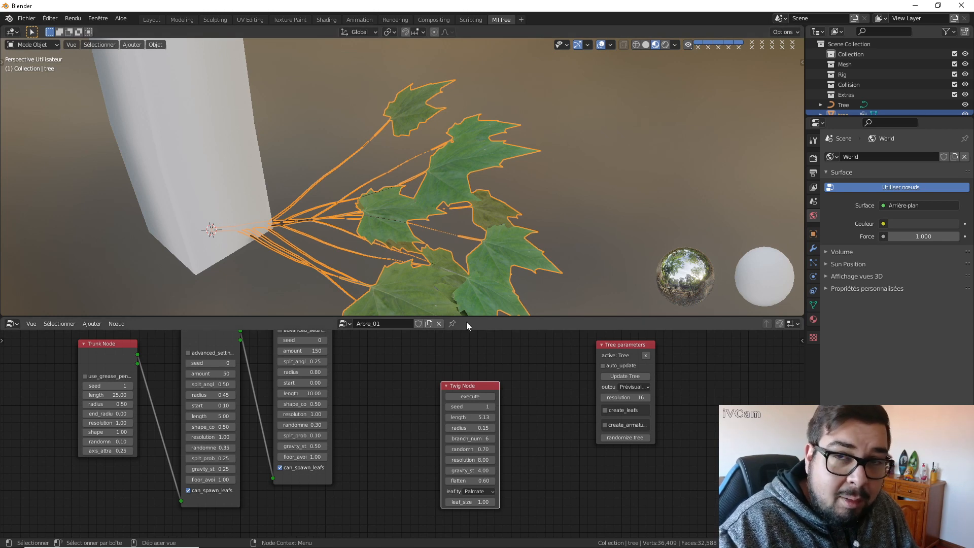
{"action": "key", "text": "x"}
{"action": "left_click", "coordinate": [443, 202]}
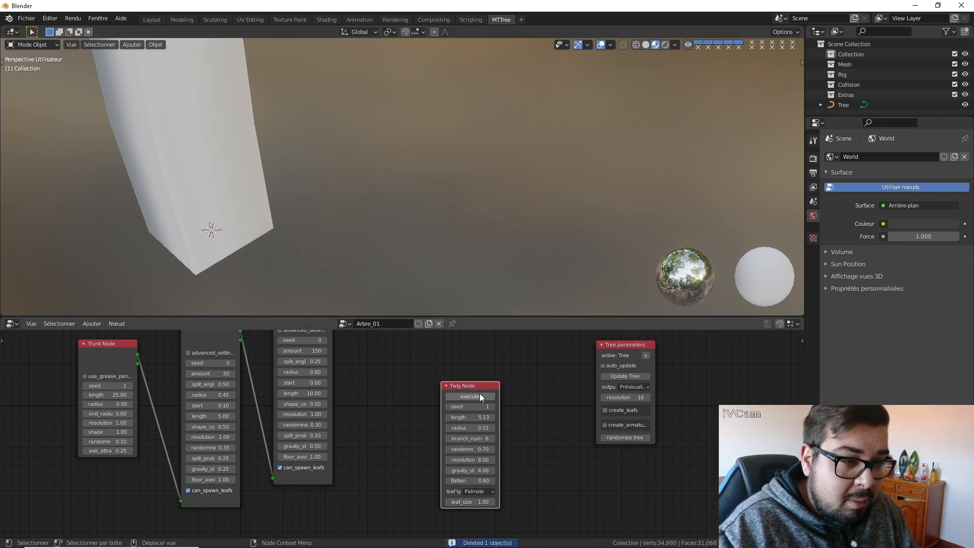
{"action": "left_click", "coordinate": [470, 417]}
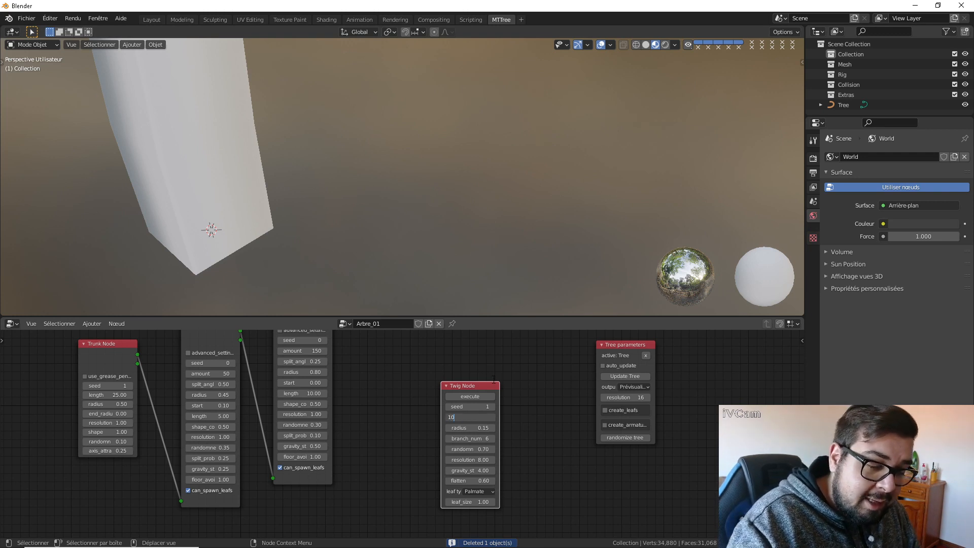
{"action": "key", "text": "Return"}
{"action": "left_click", "coordinate": [479, 396]}
{"action": "middle_click_drag", "start_coordinate": [472, 197], "coordinate": [492, 218]}
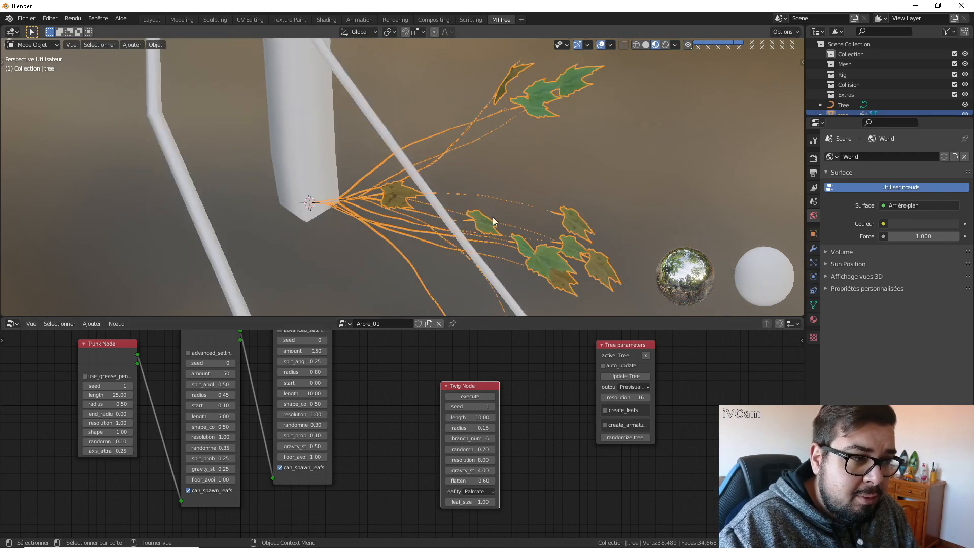
Step: Replace the twig with a new one generated at length 2.00 and radius 0.35
{"action": "key", "text": "x"}
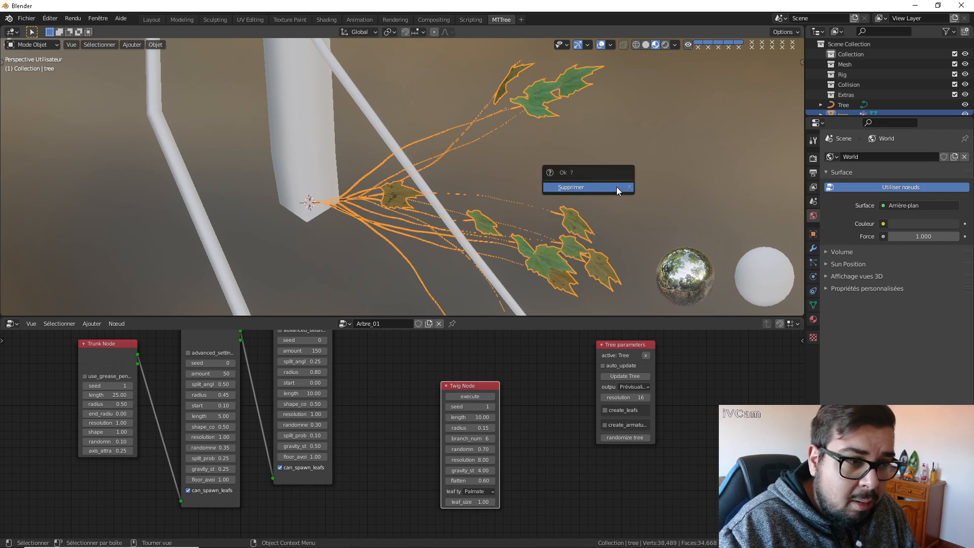
{"action": "left_click", "coordinate": [616, 188]}
{"action": "left_click", "coordinate": [485, 415]}
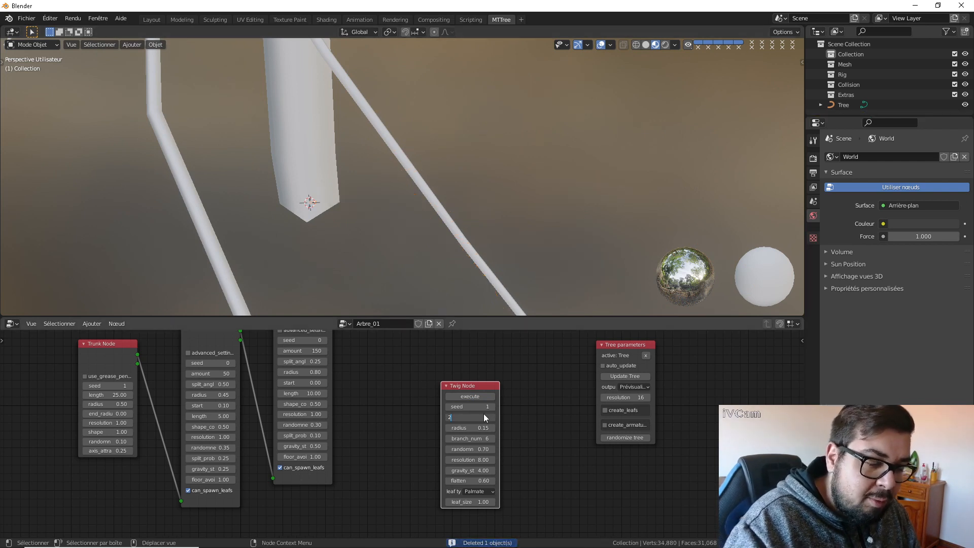
{"action": "key", "text": "Return"}
{"action": "left_click", "coordinate": [483, 427]}
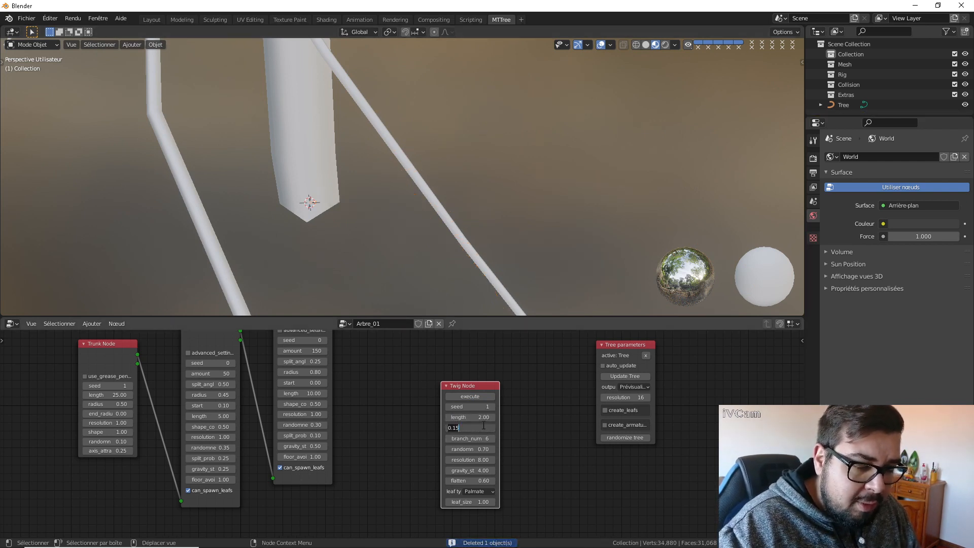
{"action": "type", "text": "0.35"}
{"action": "key", "text": "Return"}
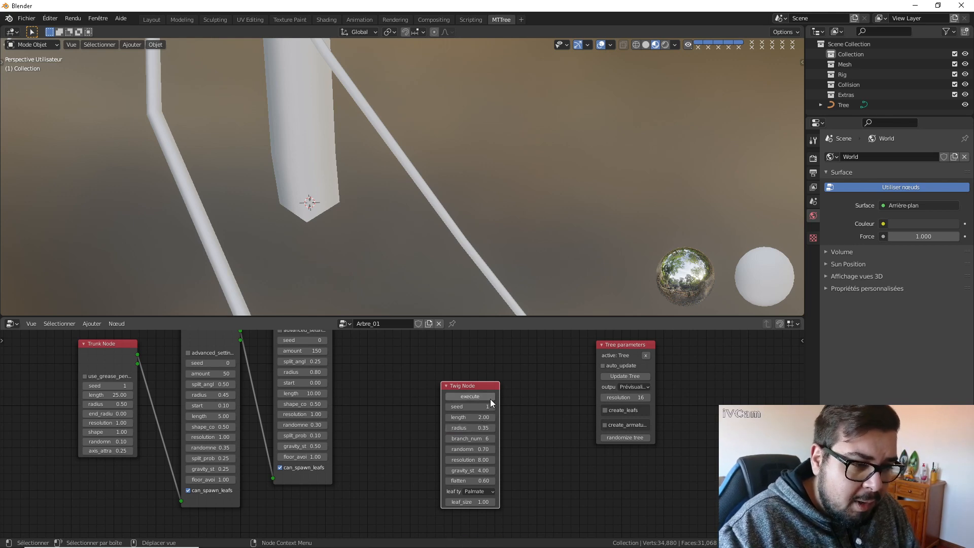
{"action": "left_click", "coordinate": [486, 396]}
{"action": "middle_click_drag", "start_coordinate": [469, 213], "coordinate": [443, 217]}
{"action": "scroll", "coordinate": [455, 213], "scroll_direction": "up", "scroll_amount": 5}
Step: Delete the current twig and regenerate it with the Twig Node's branch number set to 15
{"action": "key", "text": "x"}
{"action": "left_click", "coordinate": [430, 155]}
{"action": "left_click", "coordinate": [475, 438]}
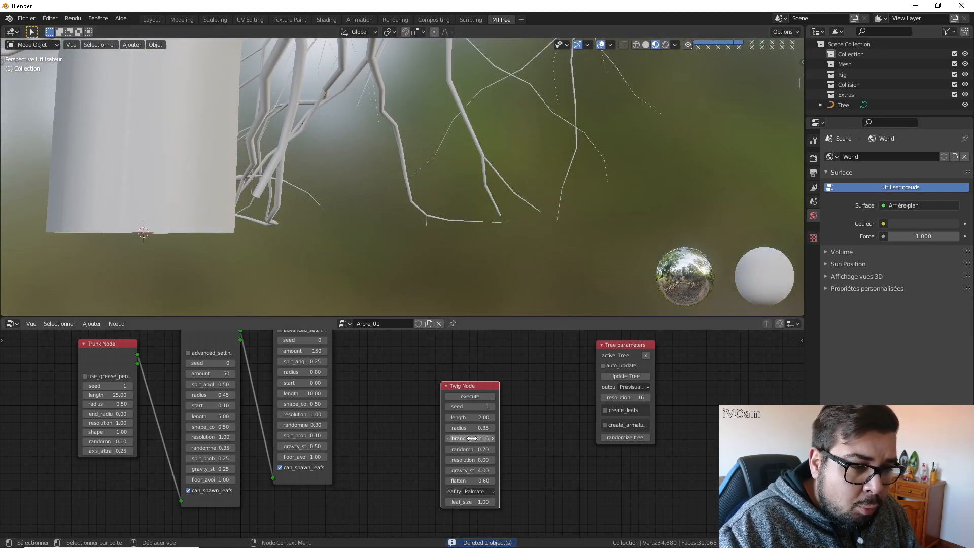
{"action": "type", "text": "15"}
{"action": "key", "text": "Return"}
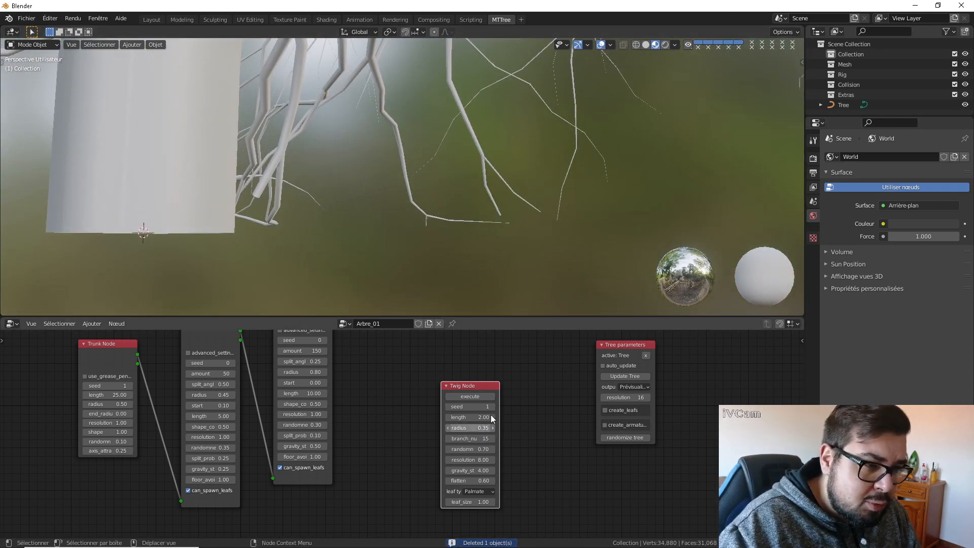
{"action": "left_click", "coordinate": [469, 396]}
{"action": "middle_click_drag", "start_coordinate": [409, 226], "coordinate": [435, 290]}
Step: Delete the current twig and regenerate it with the Twig Node's randomness set to 1.00
{"action": "key", "text": "Delete"}
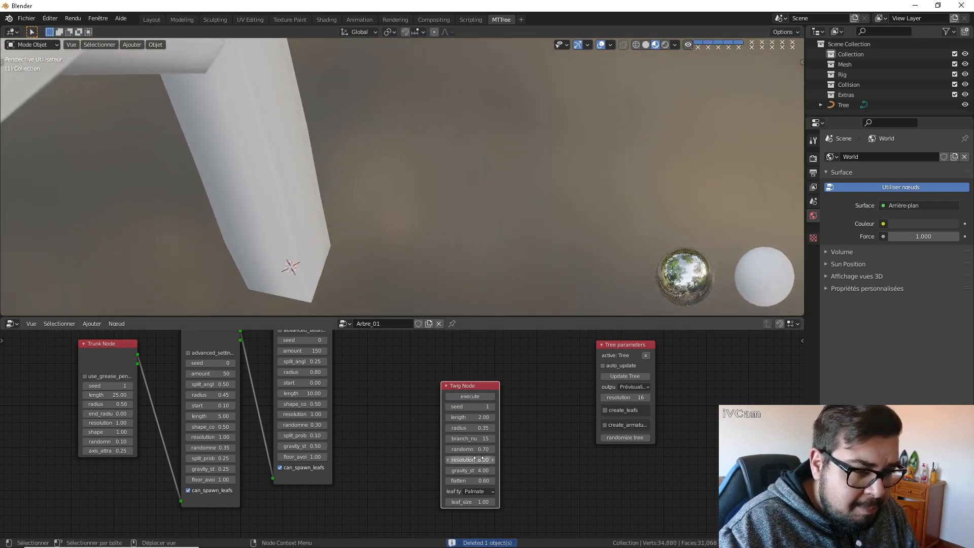
{"action": "left_click", "coordinate": [470, 449]}
{"action": "type", "text": "1"}
{"action": "key", "text": "Return"}
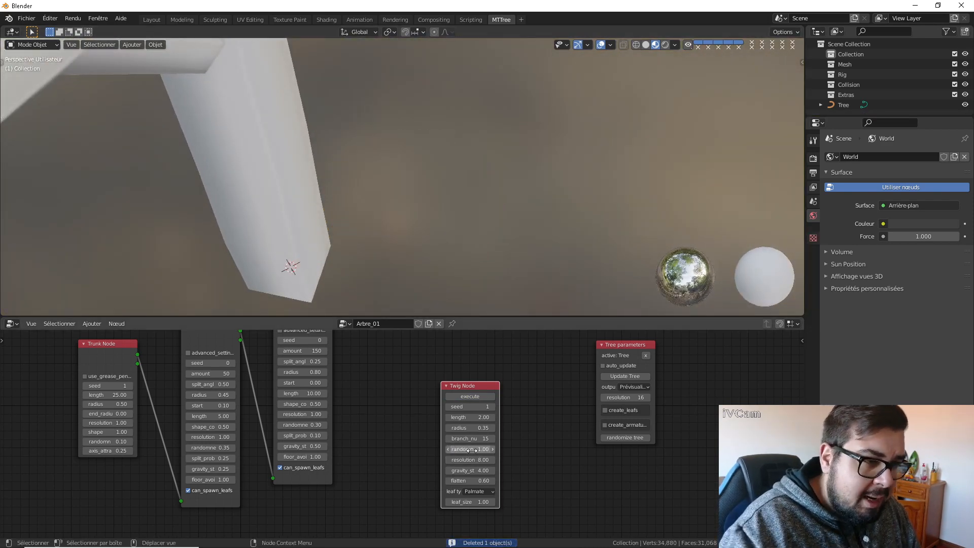
{"action": "middle_click_drag", "start_coordinate": [433, 258], "coordinate": [389, 140]}
Step: Delete the current twig and regenerate it with the Twig Node's resolution set to 6.00
{"action": "key", "text": "x"}
{"action": "left_click", "coordinate": [389, 137]}
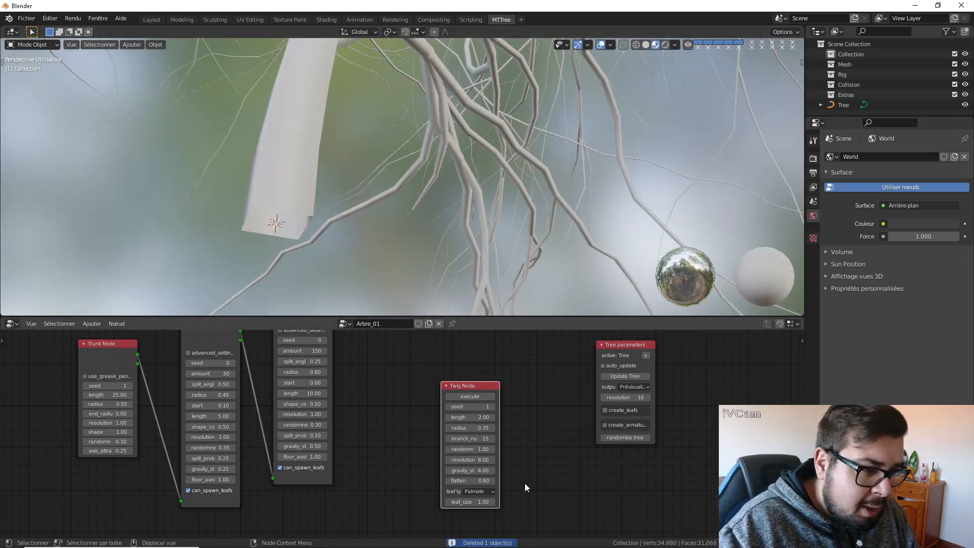
{"action": "left_click", "coordinate": [473, 459]}
{"action": "type", "text": "6"}
{"action": "key", "text": "Return"}
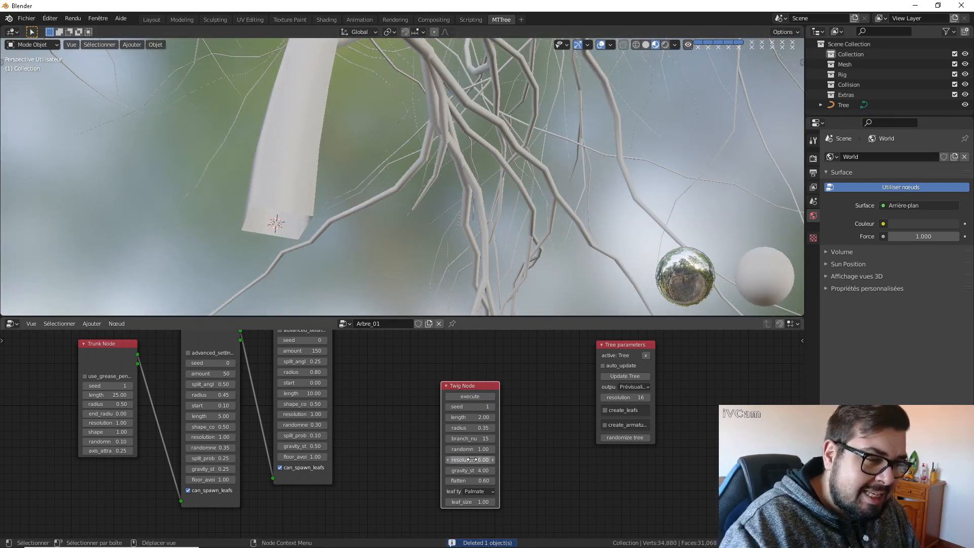
{"action": "left_click", "coordinate": [471, 396]}
{"action": "middle_click_drag", "start_coordinate": [426, 299], "coordinate": [458, 68]}
Step: Delete the current twig and regenerate it with the Twig Node's gravity strength set to 8.00
{"action": "key", "text": "x"}
{"action": "left_click", "coordinate": [458, 70]}
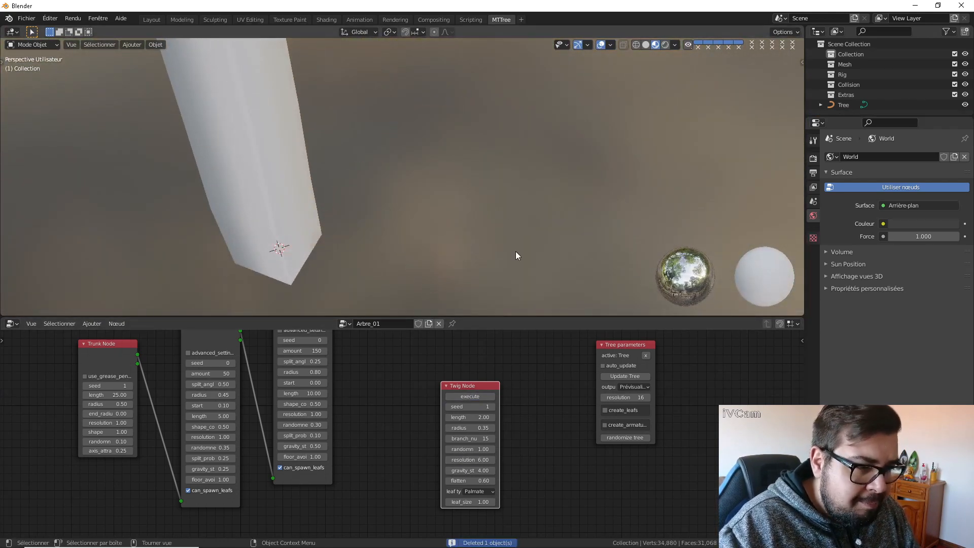
{"action": "left_click", "coordinate": [474, 471]}
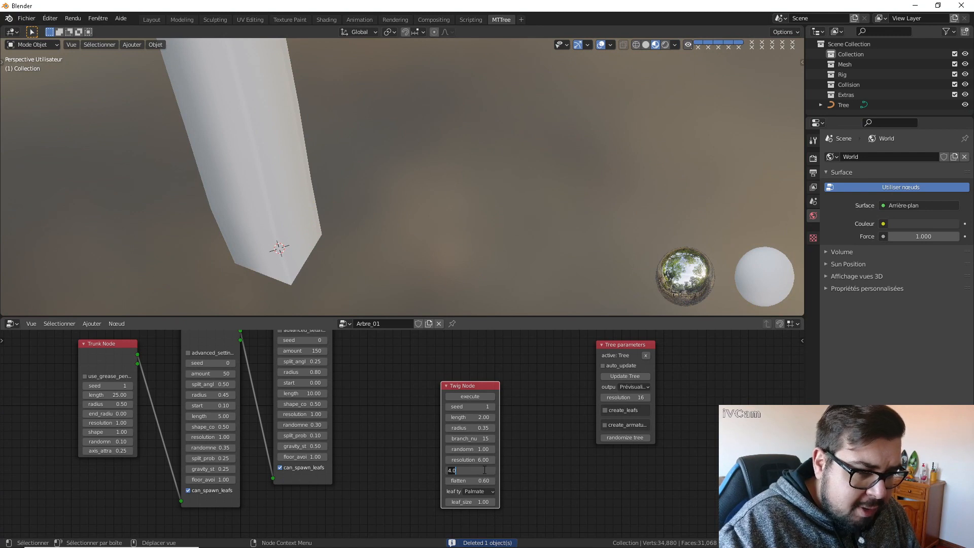
{"action": "type", "text": "8"}
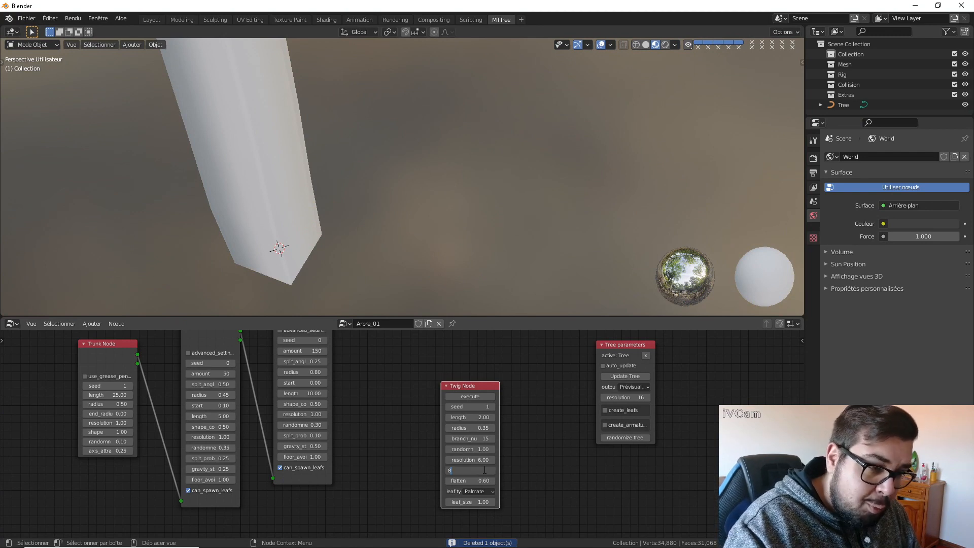
{"action": "key", "text": "Return"}
{"action": "left_click", "coordinate": [466, 396]}
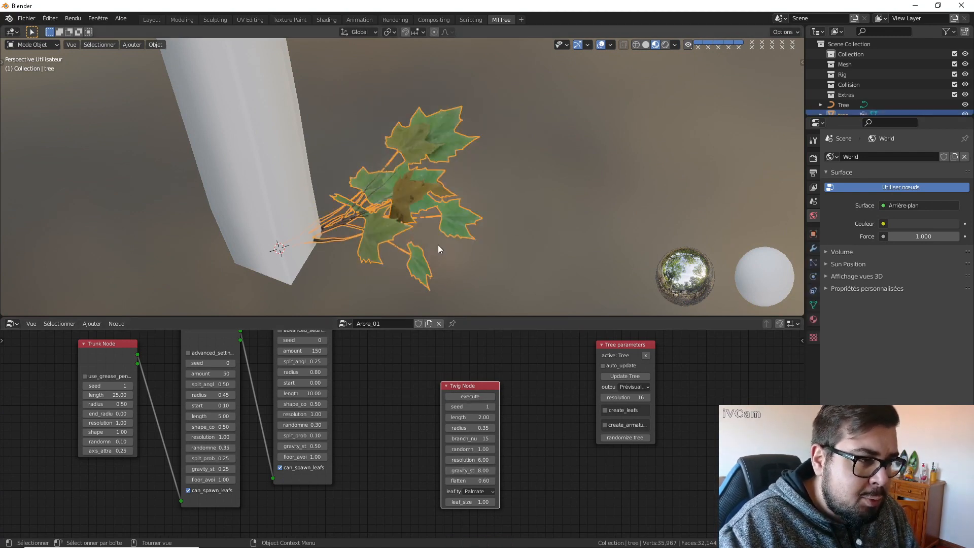
{"action": "middle_click_drag", "start_coordinate": [437, 245], "coordinate": [431, 183]}
Step: Delete the current twig and regenerate it with the Twig Node's flatten value set to 1.00
{"action": "key", "text": "x"}
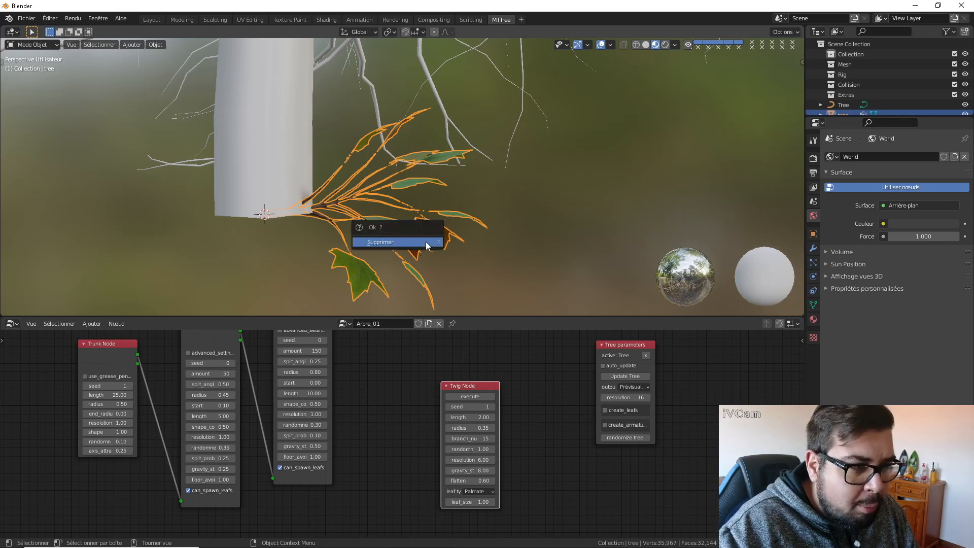
{"action": "left_click", "coordinate": [425, 242]}
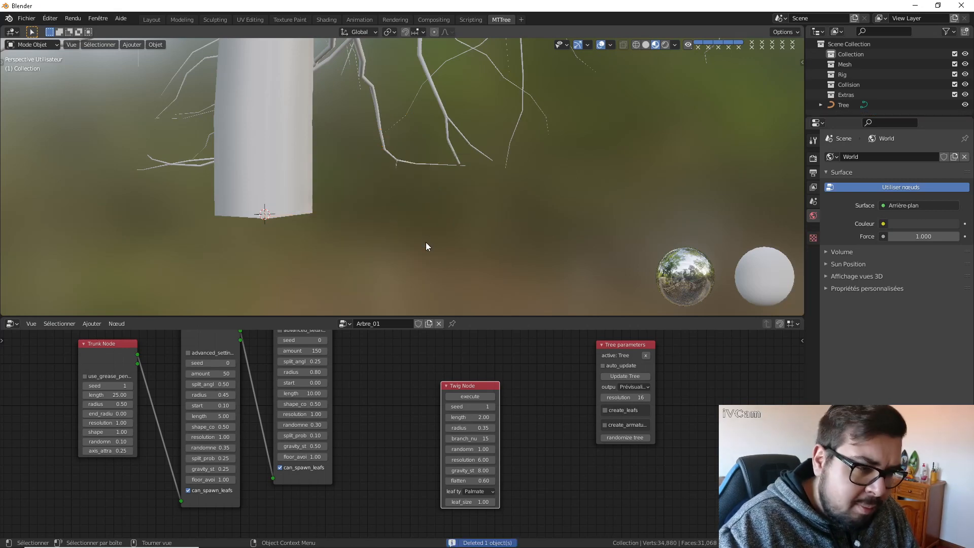
{"action": "left_click", "coordinate": [472, 481]}
{"action": "type", "text": "1"}
{"action": "key", "text": "Return"}
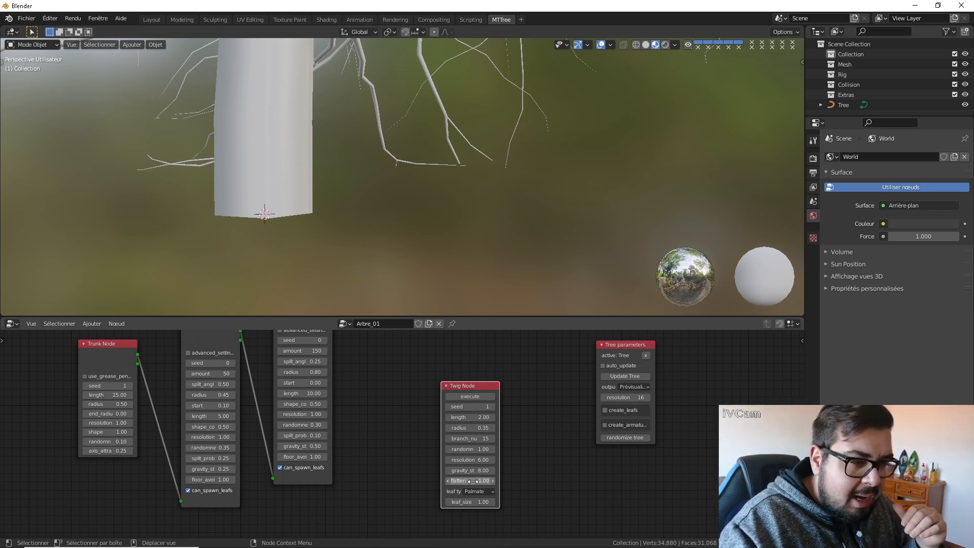
{"action": "left_click", "coordinate": [476, 395]}
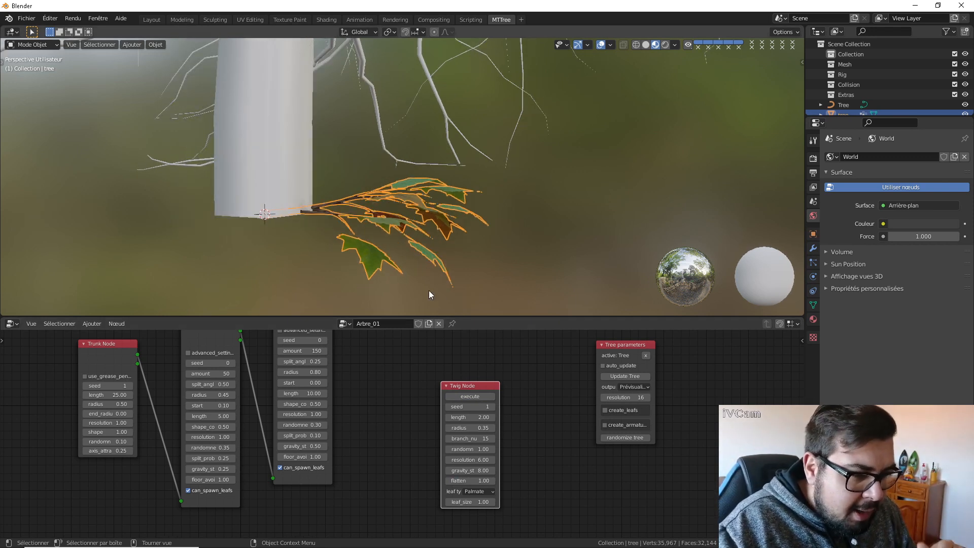
Step: Delete the flattened twig object and move the Twig Node closer to Branch Node.001
{"action": "key", "text": "x"}
{"action": "left_click", "coordinate": [409, 230]}
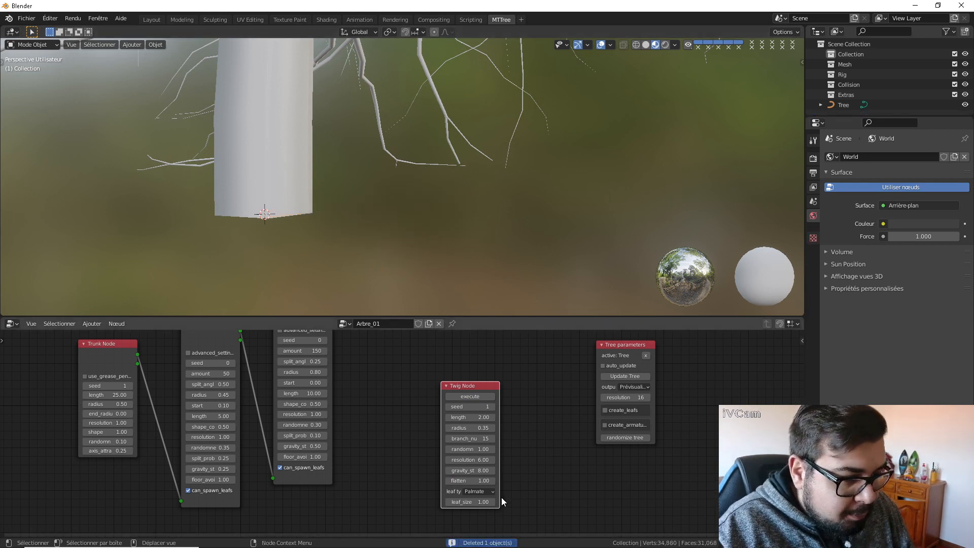
{"action": "key", "text": "g"}
{"action": "left_click", "coordinate": [431, 476]}
Step: Set the Twig Node's flatten value to 0.00, generate the twig and inspect it from another angle
{"action": "left_click_drag", "start_coordinate": [436, 482], "coordinate": [386, 482]}
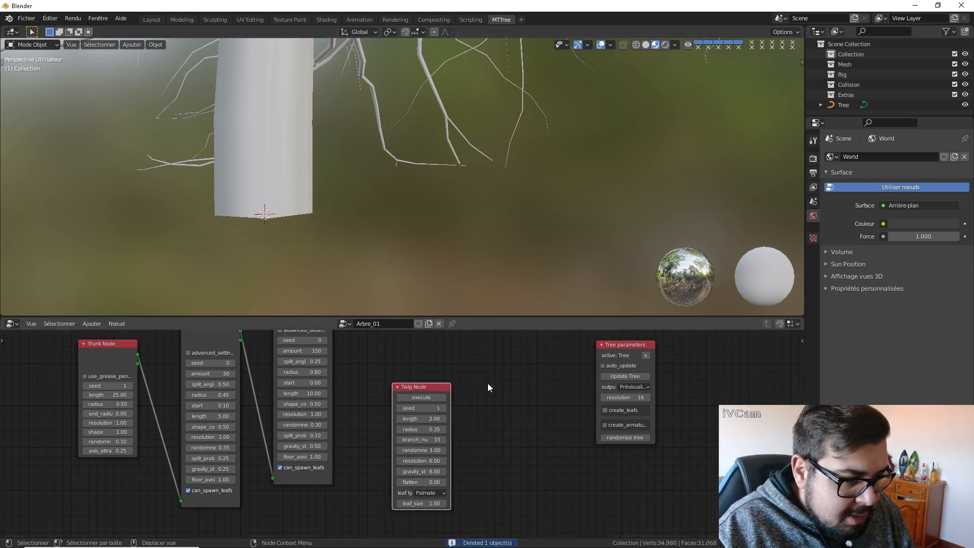
{"action": "left_click", "coordinate": [431, 398]}
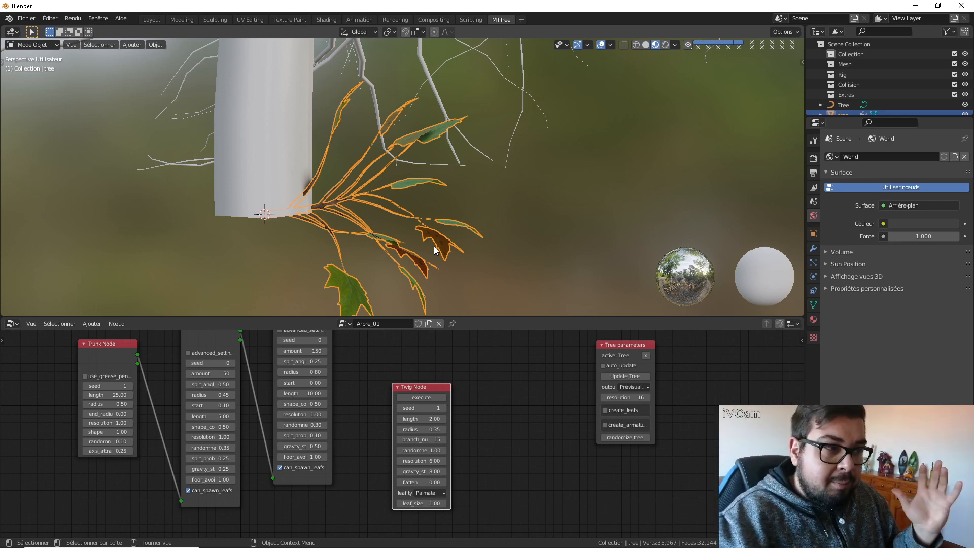
{"action": "middle_click_drag", "start_coordinate": [436, 245], "coordinate": [303, 263]}
{"action": "scroll", "coordinate": [328, 250], "scroll_direction": "up", "scroll_amount": 1}
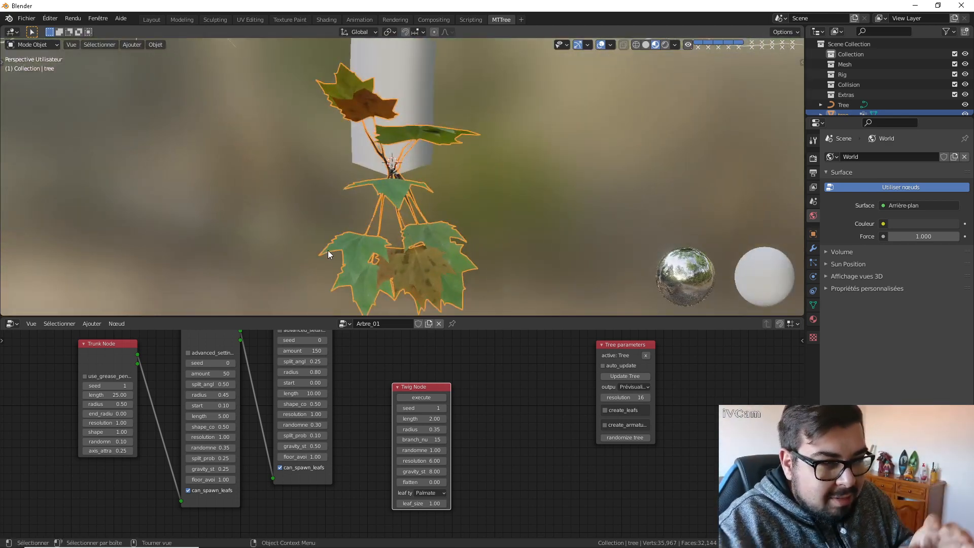
Step: Delete the current twig and regenerate it with the Twig Node's leaf type set to Serrate
{"action": "middle_click_drag", "start_coordinate": [379, 236], "coordinate": [507, 203]}
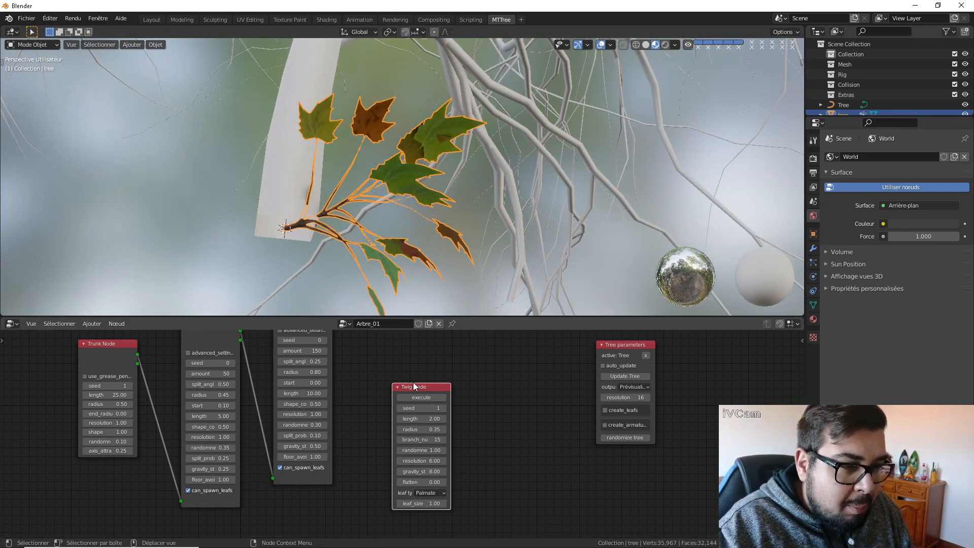
{"action": "key", "text": "x"}
{"action": "left_click", "coordinate": [418, 186]}
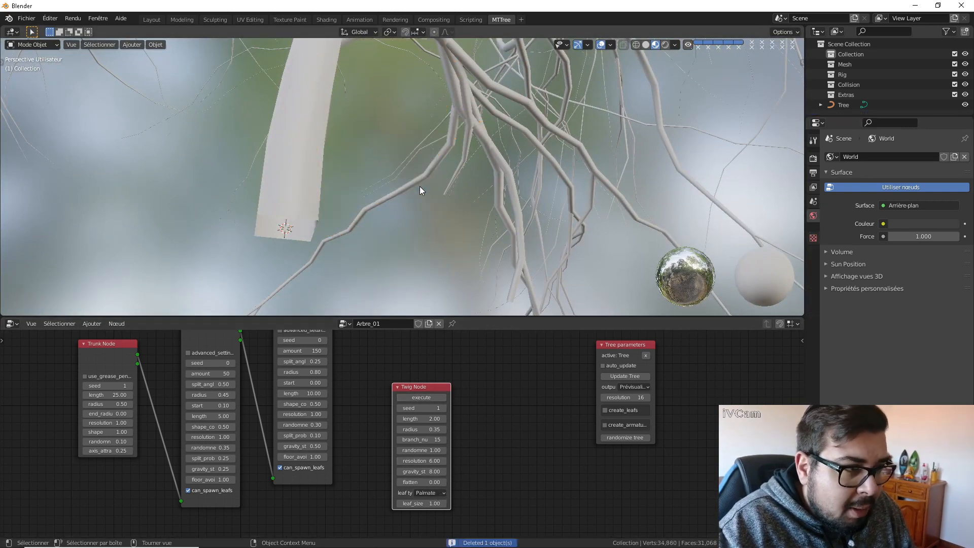
{"action": "left_click", "coordinate": [443, 492]}
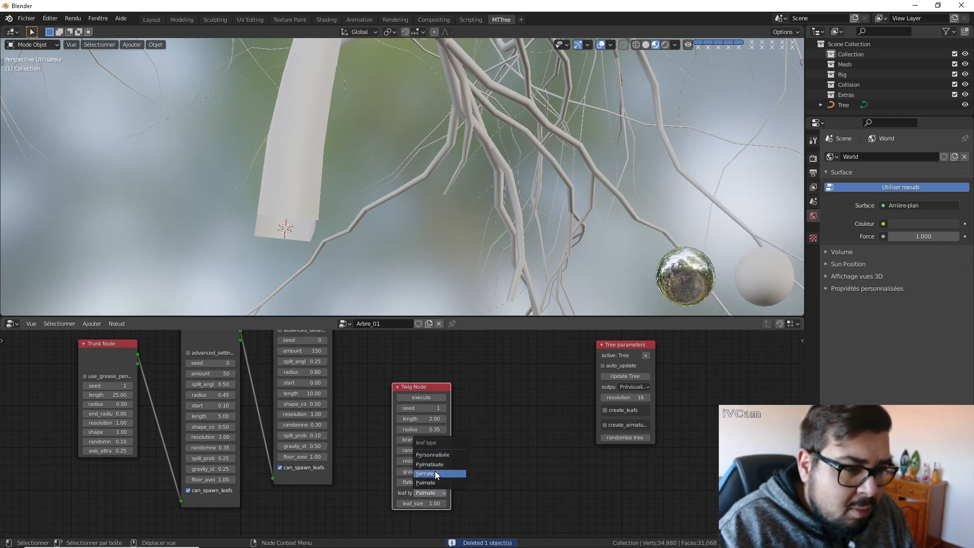
{"action": "left_click", "coordinate": [434, 473]}
{"action": "left_click", "coordinate": [429, 398]}
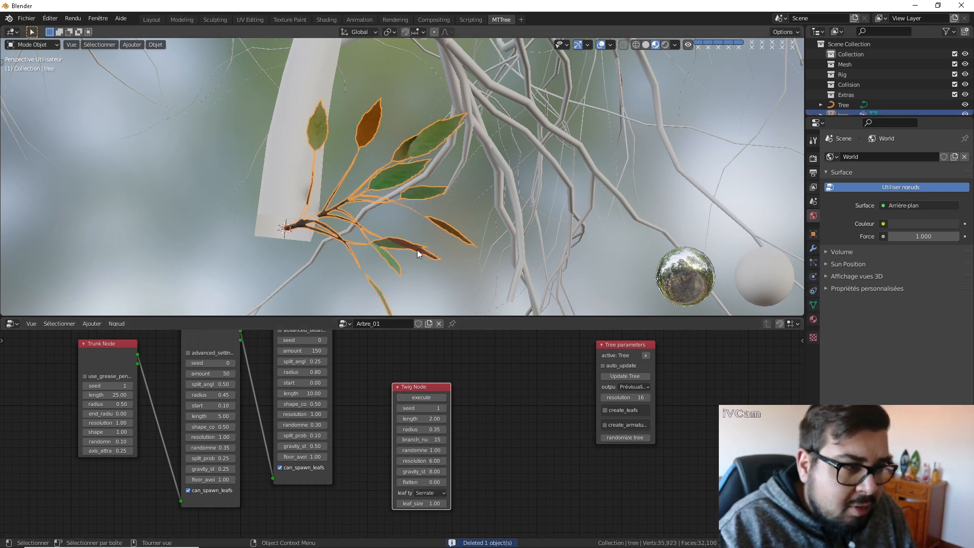
{"action": "middle_click_drag", "start_coordinate": [400, 203], "coordinate": [466, 235]}
Step: Delete the Serrate twig, regenerate it with the Palmatisate leaf type and inspect its leaves up close
{"action": "key", "text": "x"}
{"action": "left_click", "coordinate": [466, 233]}
{"action": "left_click", "coordinate": [437, 491]}
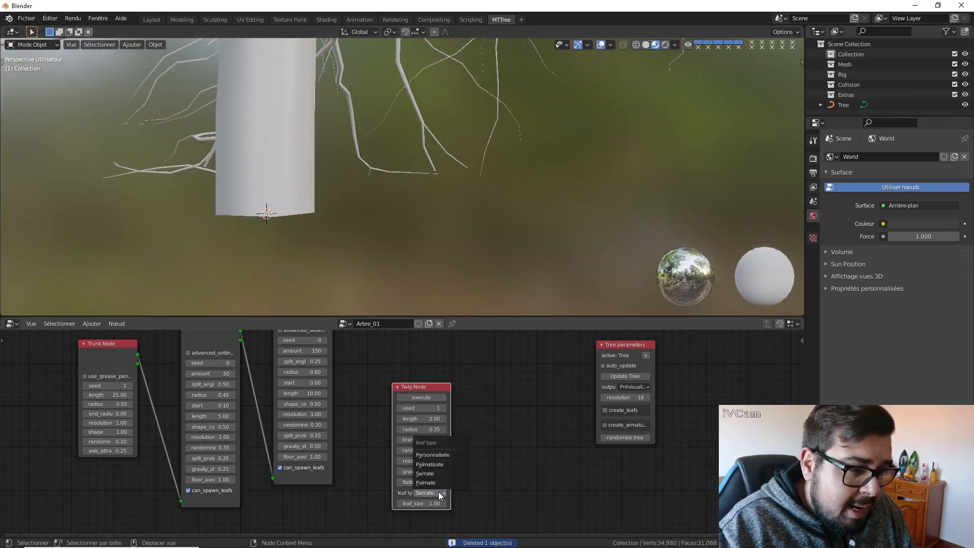
{"action": "left_click", "coordinate": [439, 465]}
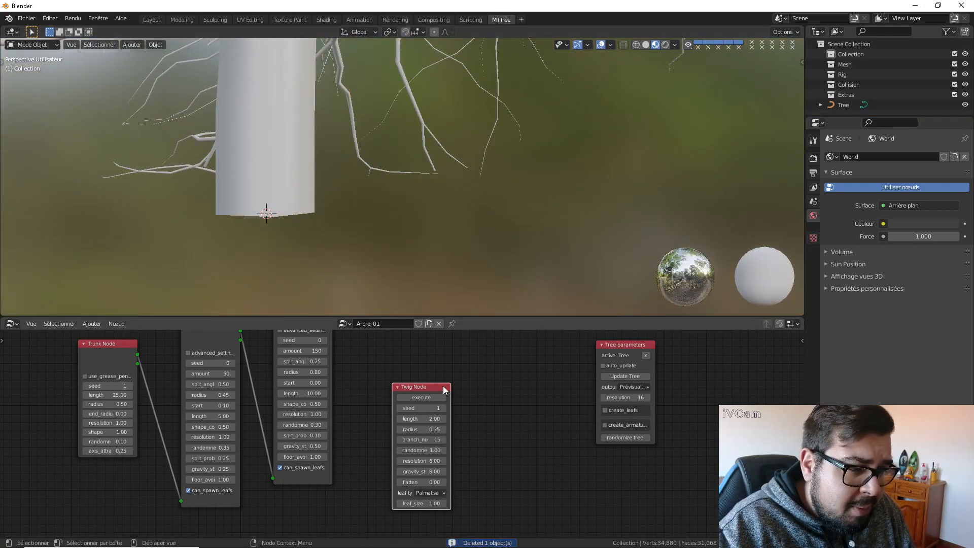
{"action": "left_click", "coordinate": [435, 398]}
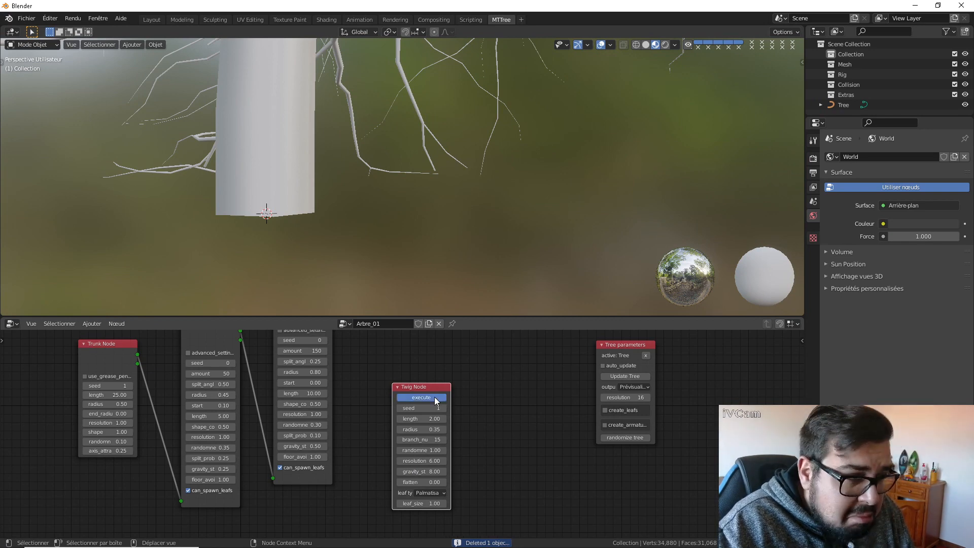
{"action": "middle_click_drag", "start_coordinate": [401, 213], "coordinate": [283, 270]}
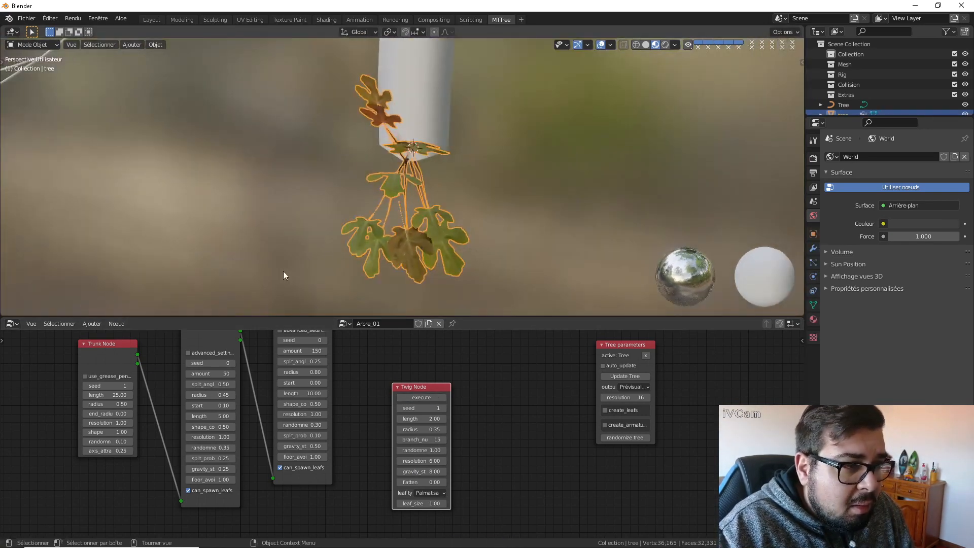
{"action": "scroll", "coordinate": [370, 244], "scroll_direction": "up", "scroll_amount": 5}
{"action": "middle_click_drag", "start_coordinate": [370, 243], "coordinate": [403, 218]}
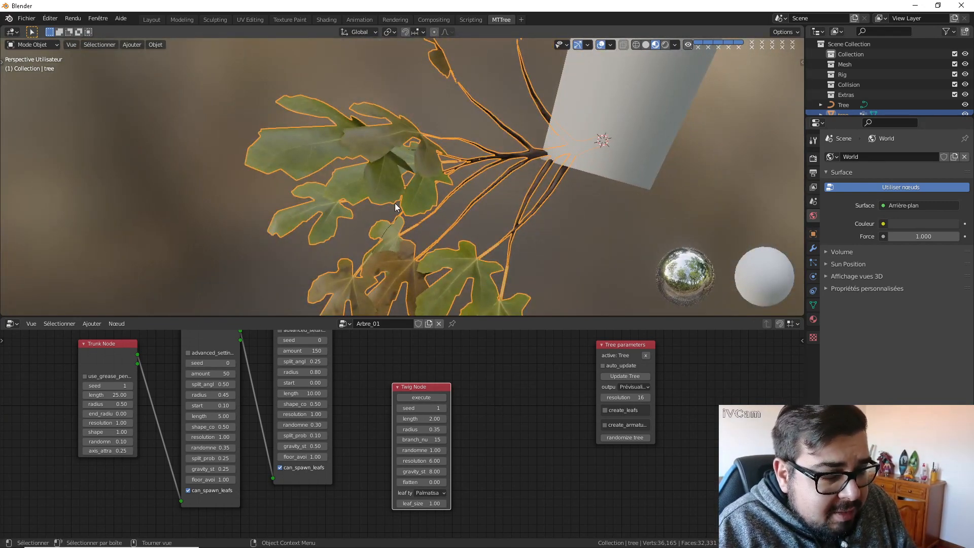
Step: Set the Twig Node's length to 15, delete the current twig and generate the longer one
{"action": "left_click", "coordinate": [428, 419]}
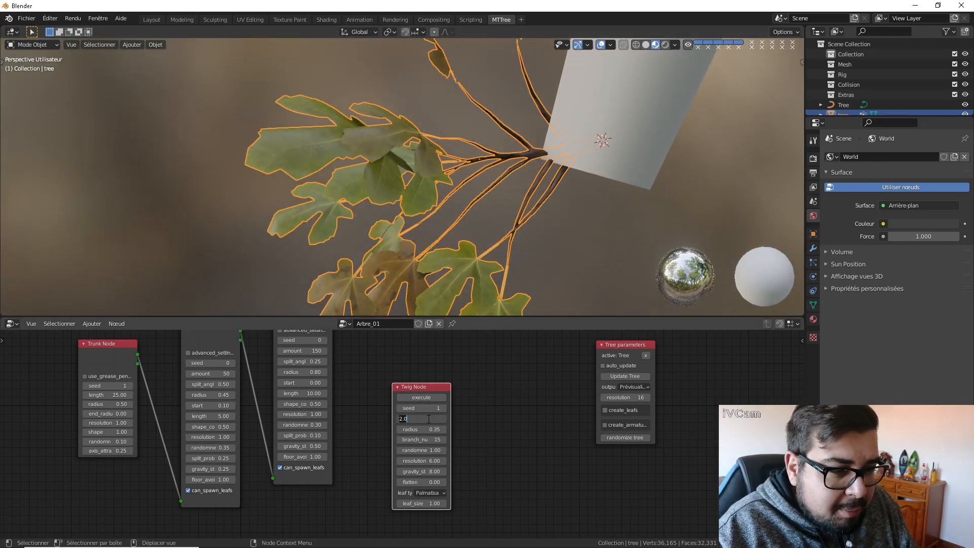
{"action": "key", "text": "BackSpace"}
{"action": "key", "text": "BackSpace"}
{"action": "key", "text": "BackSpace"}
{"action": "type", "text": "15"}
{"action": "key", "text": "Return"}
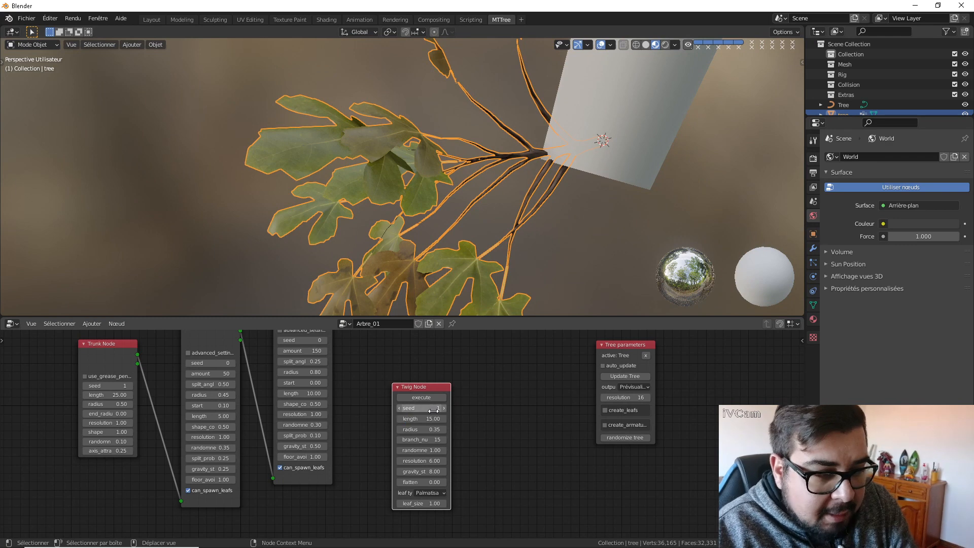
{"action": "key", "text": "x"}
{"action": "left_click", "coordinate": [474, 226]}
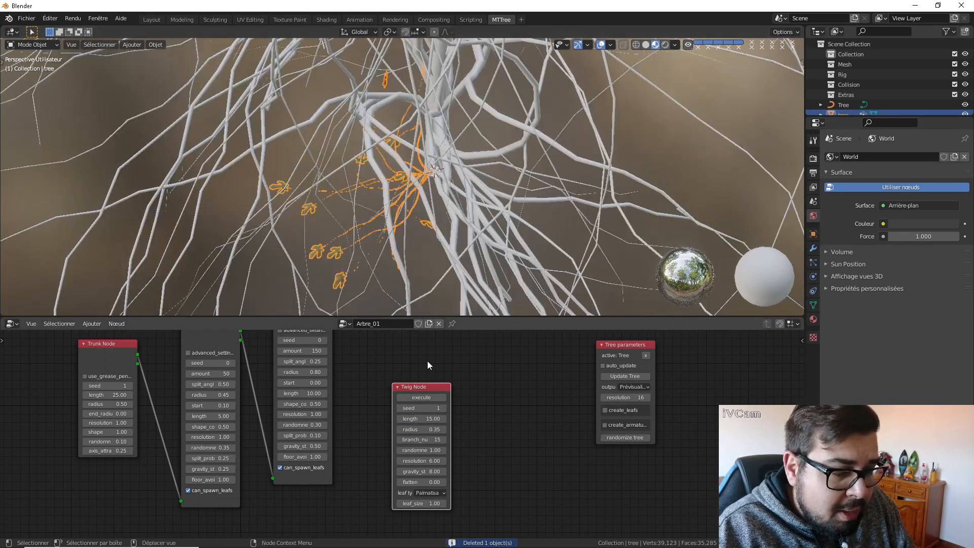
{"action": "key", "text": "x"}
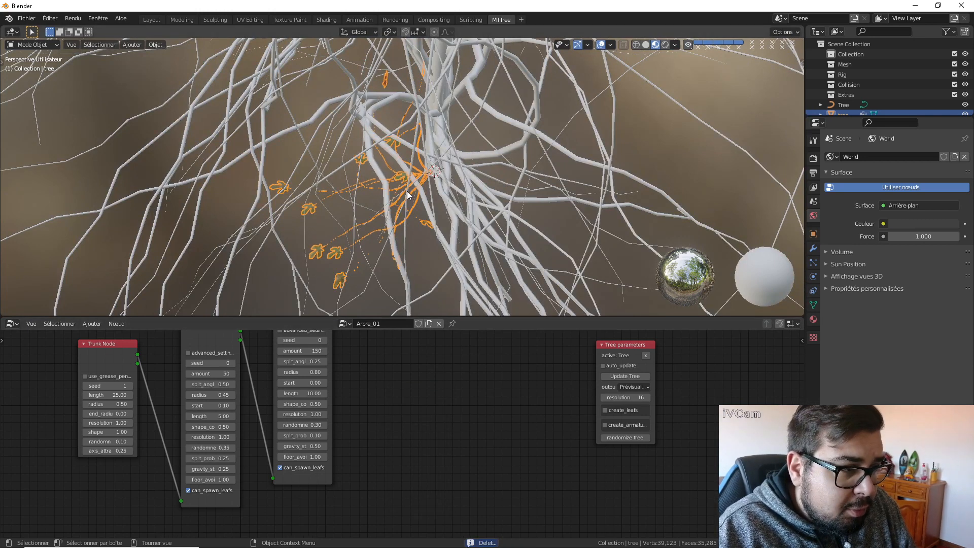
{"action": "key", "text": "ctrl+z"}
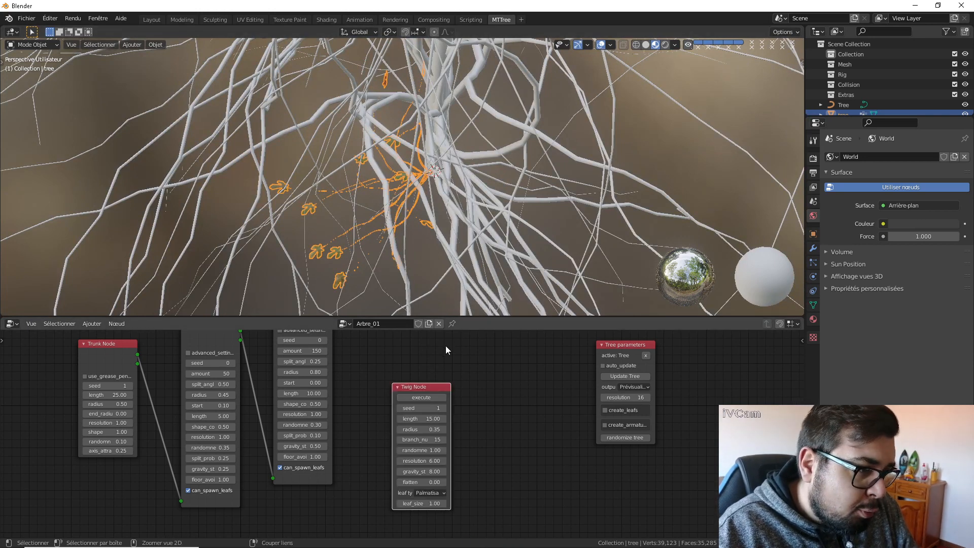
{"action": "right_click", "coordinate": [413, 201]}
{"action": "key", "text": "Escape"}
{"action": "key", "text": "c"}
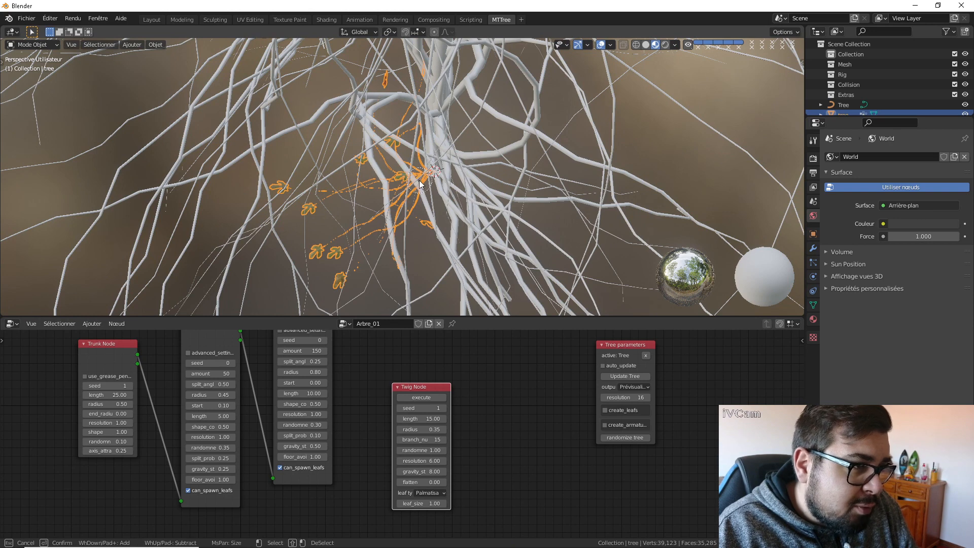
{"action": "key", "text": "Escape"}
Step: Delete the oversized twig object and set the Twig Node's length to 2
{"action": "key", "text": "x"}
{"action": "left_click", "coordinate": [418, 181]}
{"action": "scroll", "coordinate": [421, 188], "scroll_direction": "up", "scroll_amount": 4}
{"action": "middle_click_drag", "start_coordinate": [428, 221], "coordinate": [489, 221]}
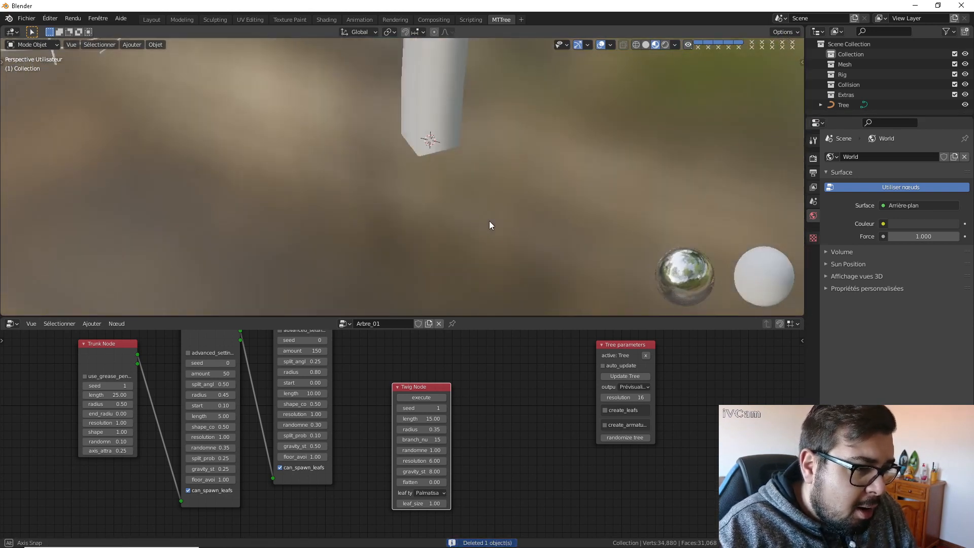
{"action": "double_click", "coordinate": [427, 418]}
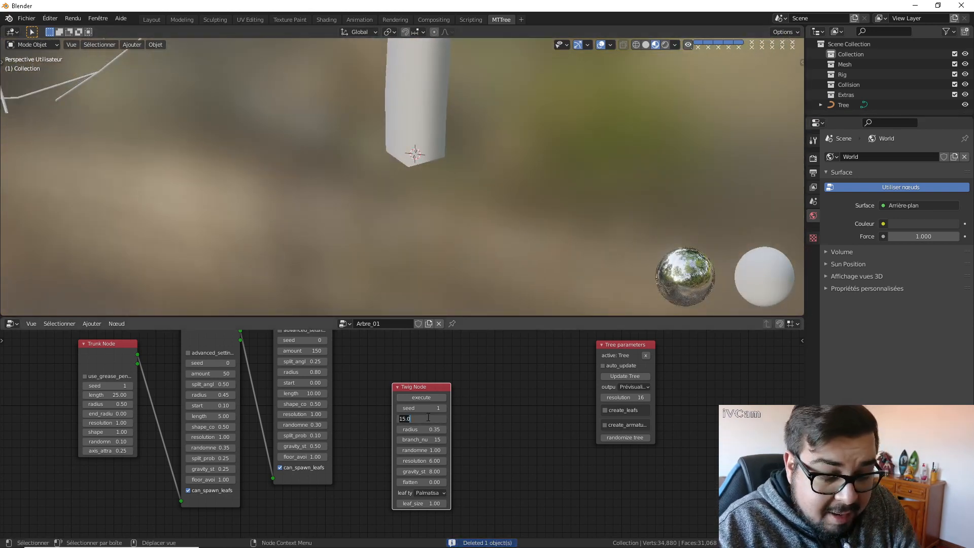
{"action": "type", "text": "2"}
{"action": "key", "text": "Return"}
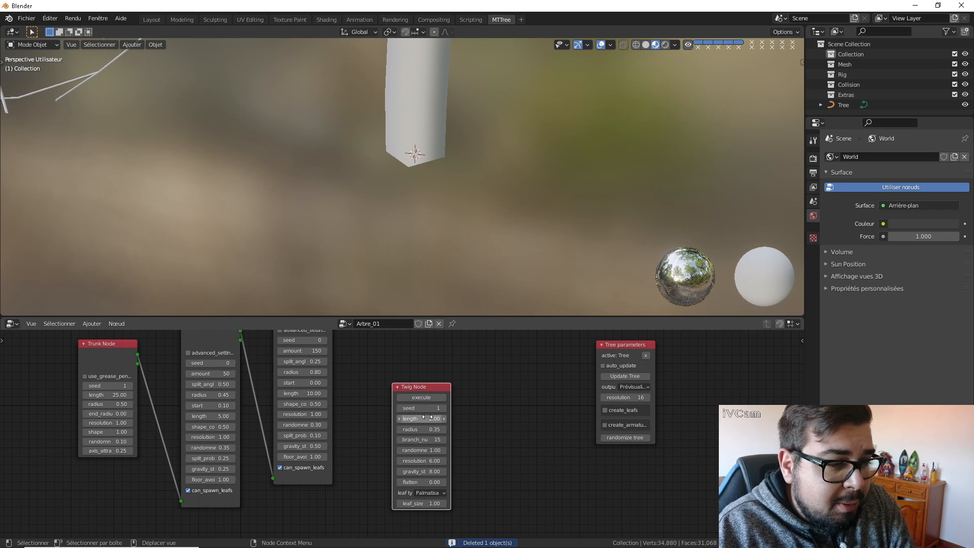
Step: Set the Twig Node's resolution to 12, generate the twig and inspect it from the side
{"action": "double_click", "coordinate": [427, 460]}
{"action": "type", "text": "12"}
{"action": "key", "text": "Return"}
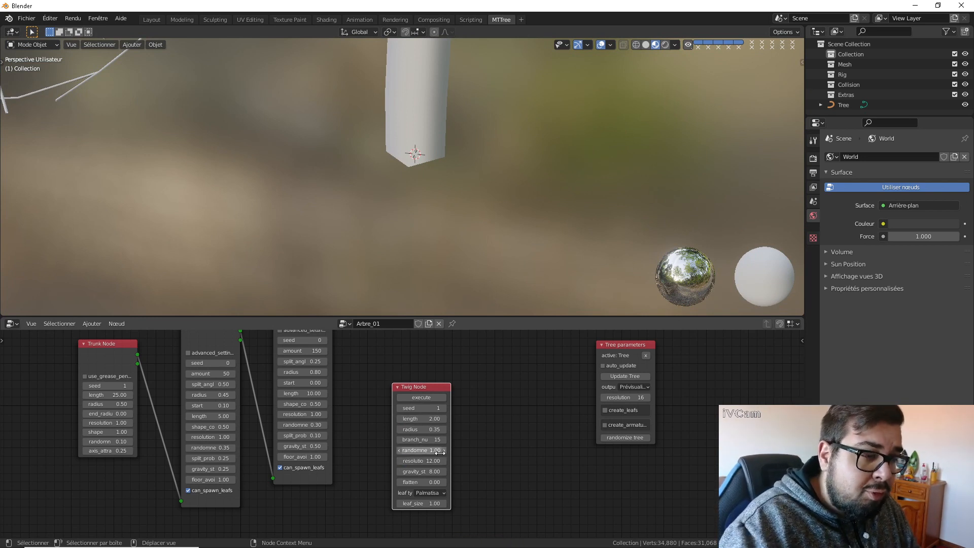
{"action": "left_click", "coordinate": [425, 398]}
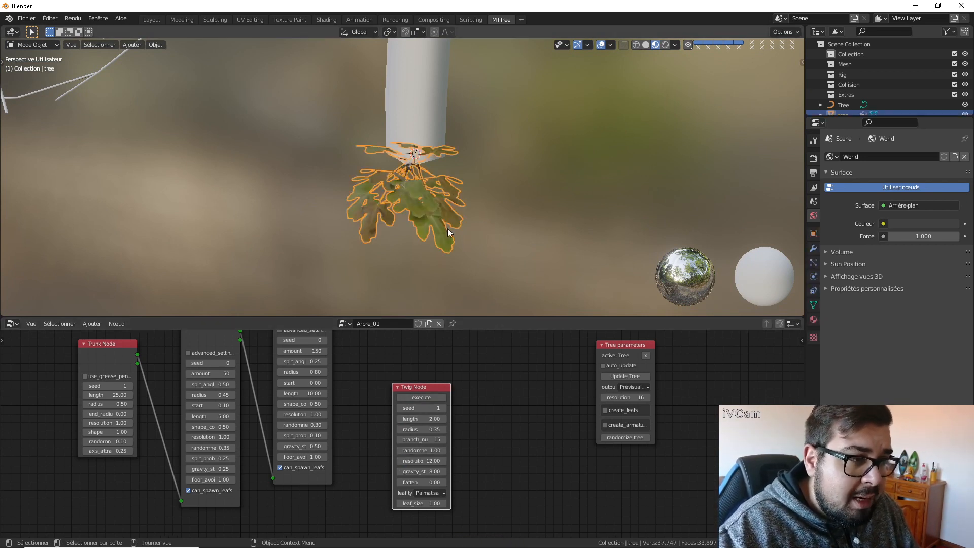
{"action": "middle_click_drag", "start_coordinate": [447, 229], "coordinate": [515, 206]}
{"action": "scroll", "coordinate": [457, 231], "scroll_direction": "up", "scroll_amount": 4}
{"action": "middle_click_drag", "start_coordinate": [447, 239], "coordinate": [430, 208]}
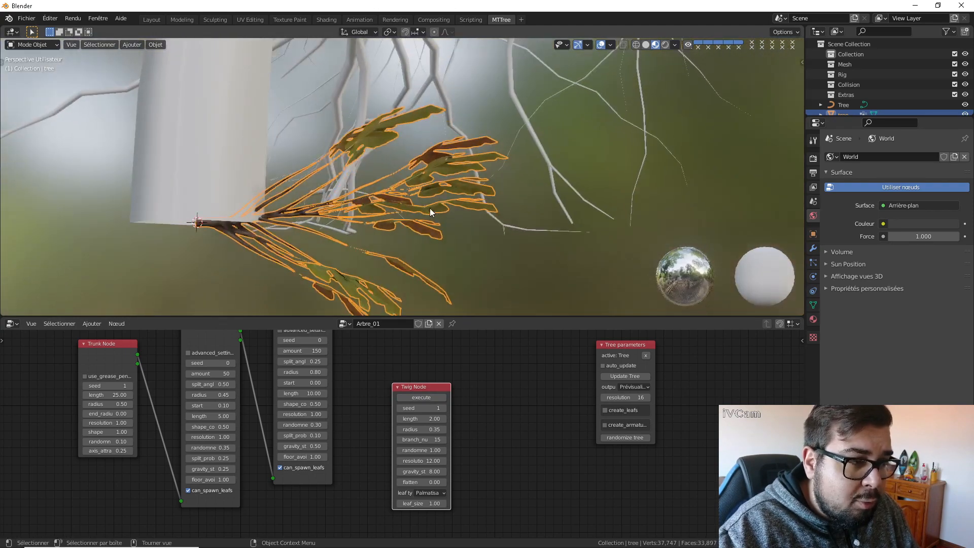
Step: Examine the generated twig's mesh in Edit Mode, then return to Object Mode
{"action": "key", "text": "Tab"}
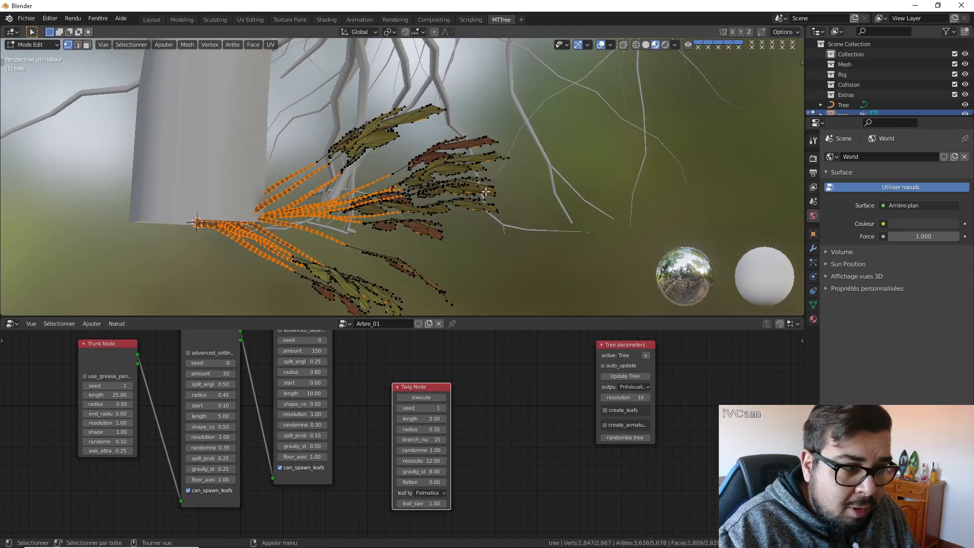
{"action": "middle_click_drag", "start_coordinate": [485, 191], "coordinate": [443, 158]}
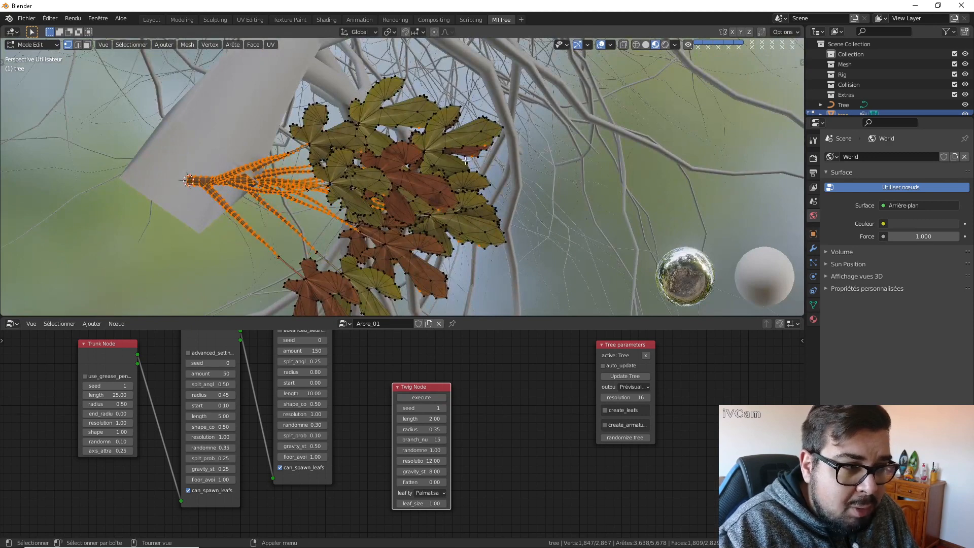
{"action": "key", "text": "Tab"}
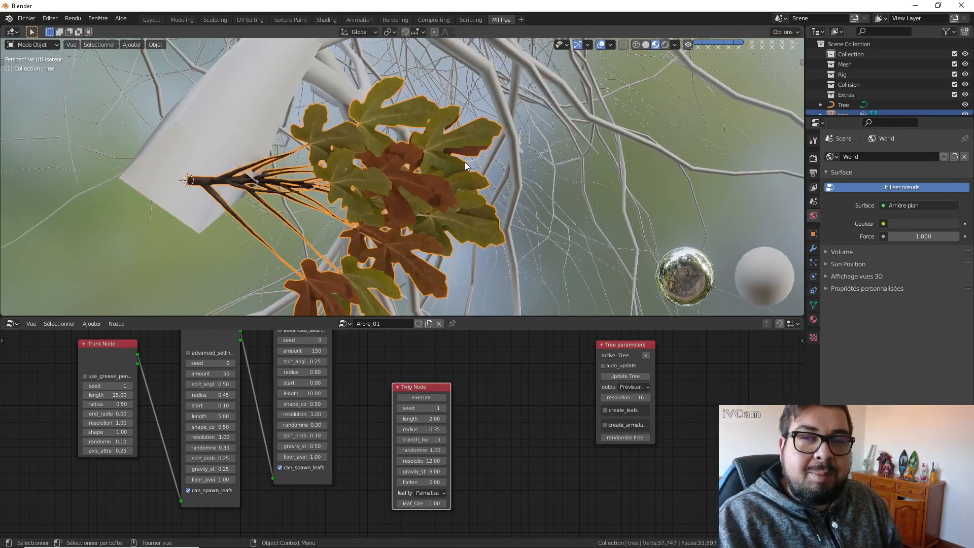
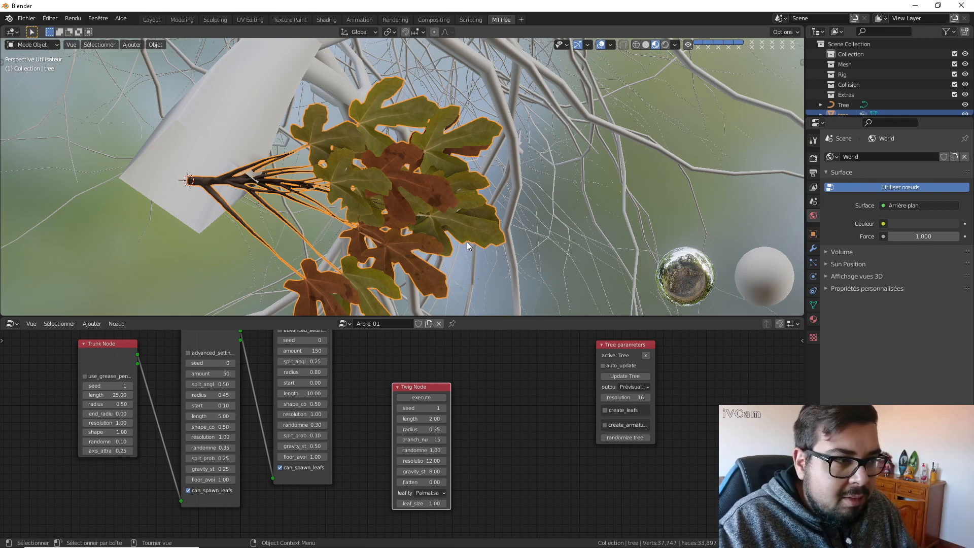
{"action": "middle_click_drag", "start_coordinate": [464, 241], "coordinate": [409, 212]}
Step: Set the Twig Node's resolution to 6, delete the current twig and regenerate it
{"action": "left_click", "coordinate": [428, 462]}
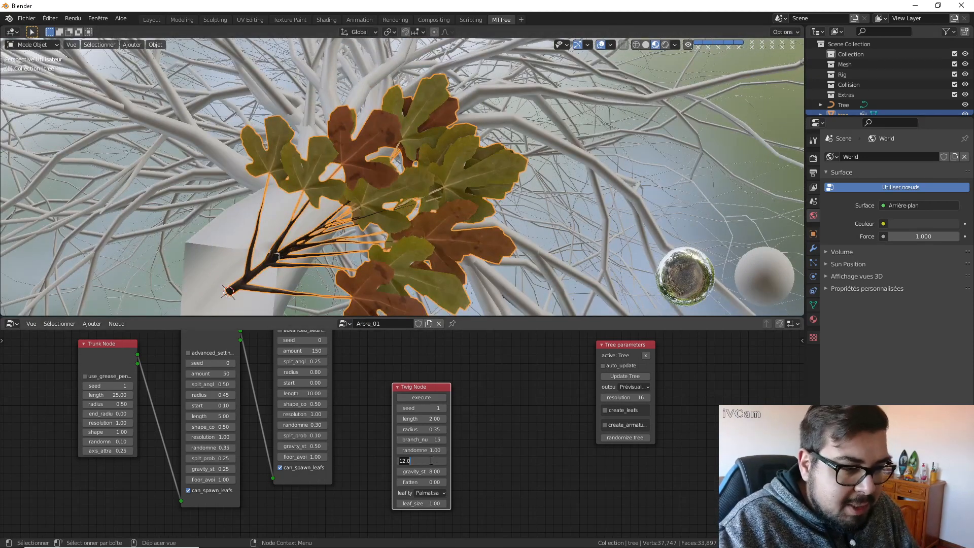
{"action": "type", "text": "6"}
{"action": "key", "text": "Return"}
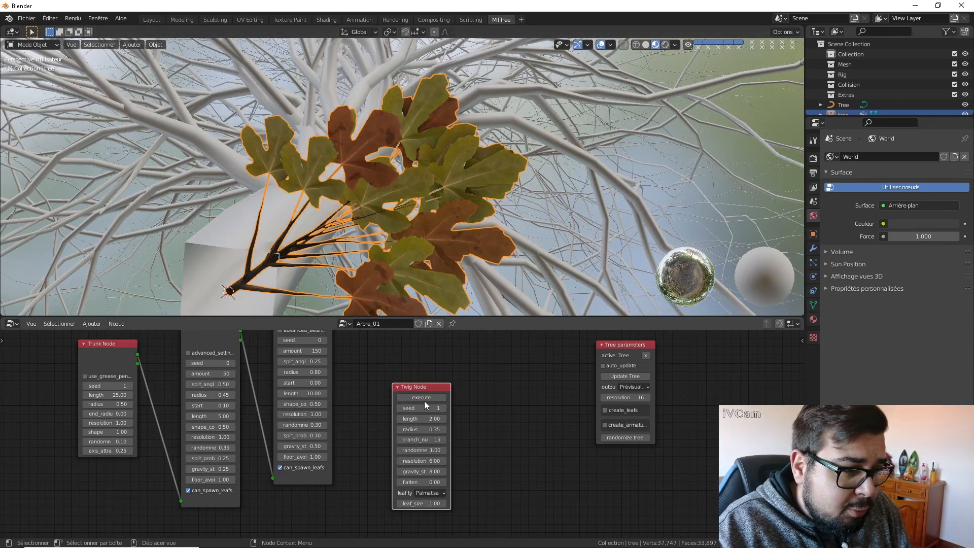
{"action": "key", "text": "x"}
{"action": "left_click", "coordinate": [413, 174]}
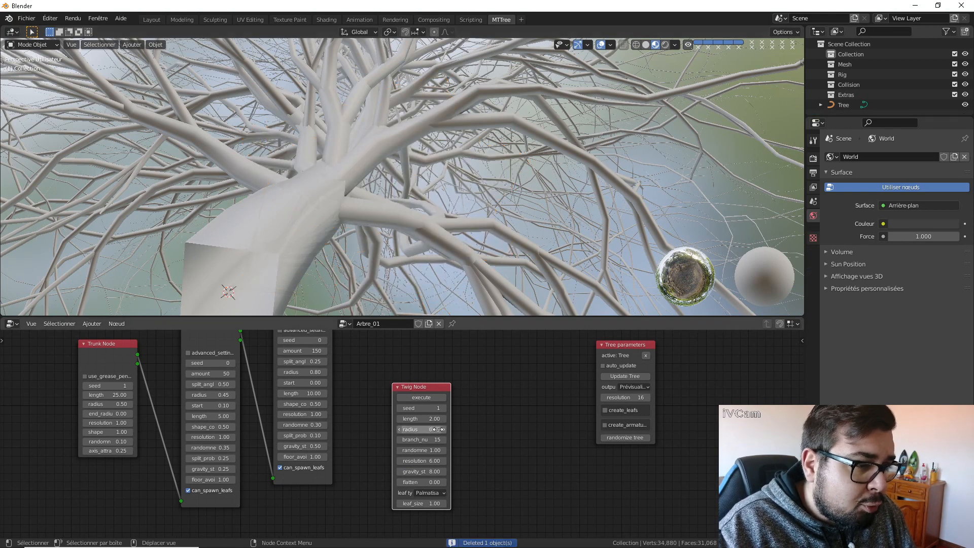
{"action": "left_click", "coordinate": [428, 395]}
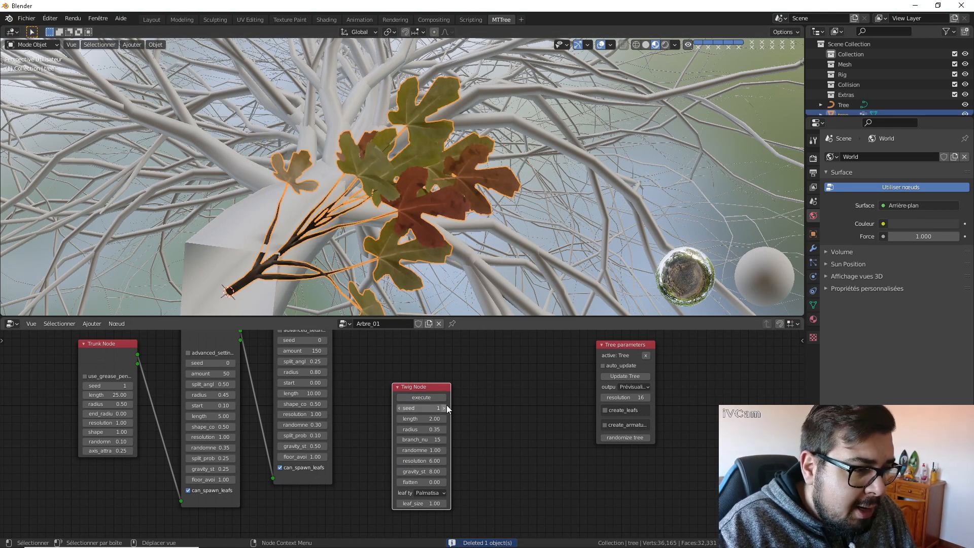
Step: Set the Twig Node's seed to 5, delete the current twig, then generate the new variation and inspect it
{"action": "left_click", "coordinate": [443, 407]}
{"action": "left_click", "coordinate": [442, 407]}
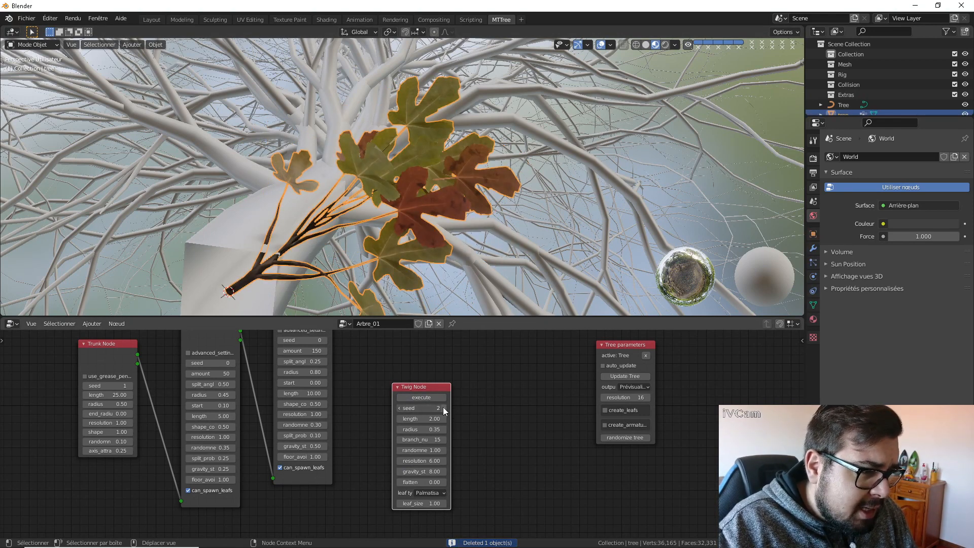
{"action": "left_click", "coordinate": [443, 408]}
{"action": "left_click", "coordinate": [443, 408]}
{"action": "key", "text": "x"}
{"action": "left_click", "coordinate": [414, 227]}
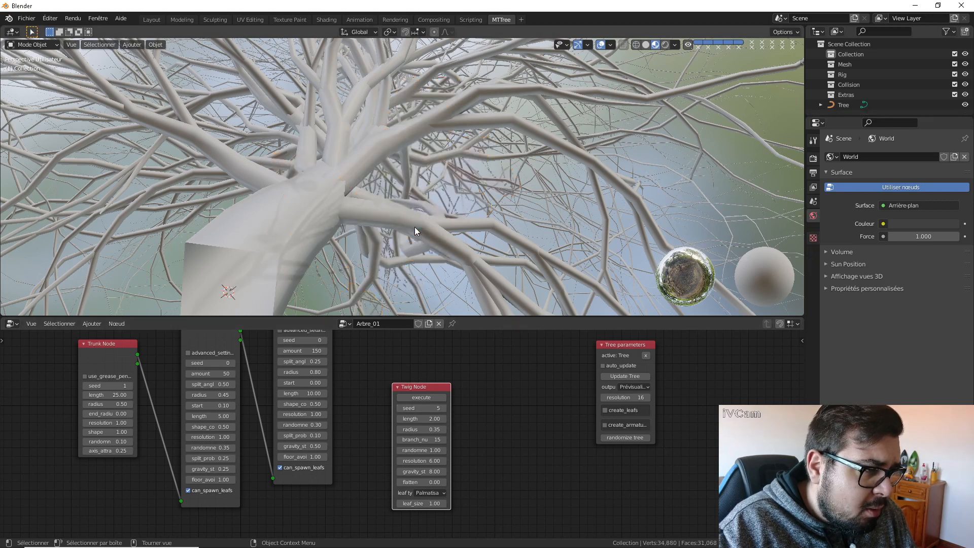
{"action": "left_click", "coordinate": [424, 397]}
{"action": "middle_click_drag", "start_coordinate": [435, 242], "coordinate": [460, 119]}
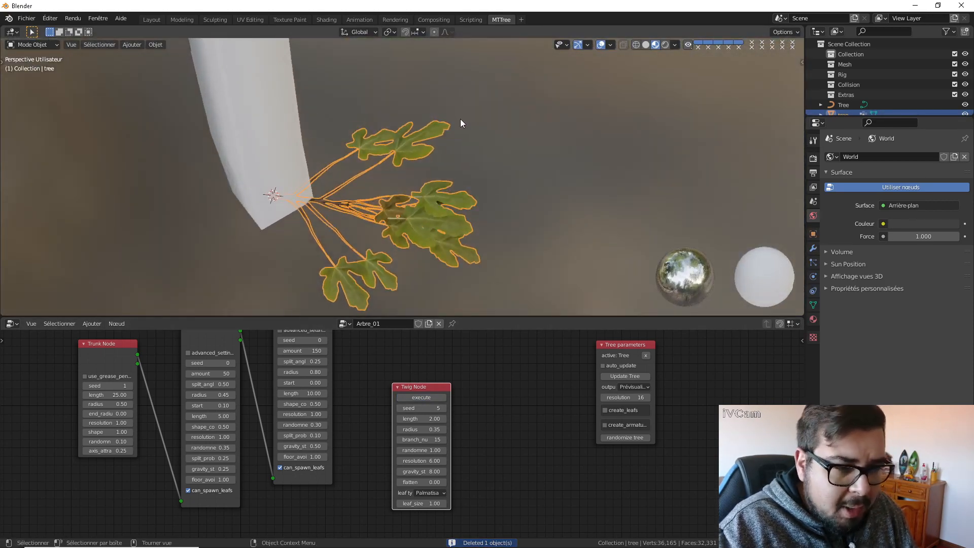
Step: Delete the Twig Node from the node tree while keeping the generated twig object in the scene
{"action": "left_click_drag", "start_coordinate": [425, 388], "coordinate": [740, 373]}
{"action": "key", "text": "x"}
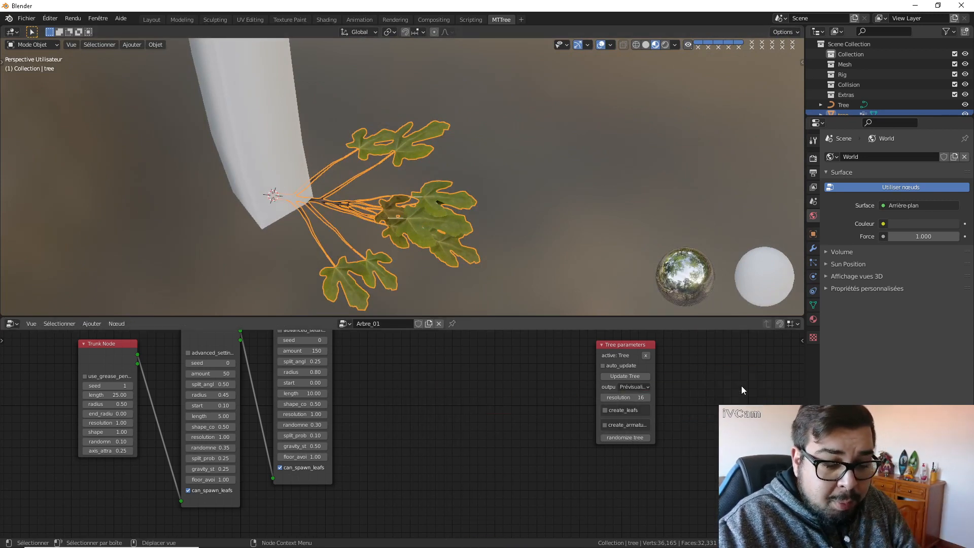
{"action": "middle_click_drag", "start_coordinate": [351, 208], "coordinate": [425, 168]}
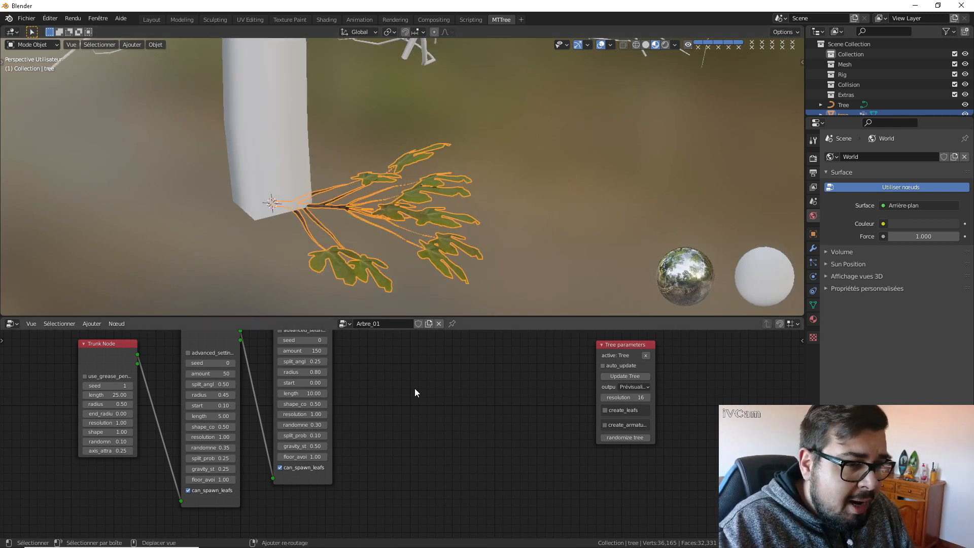
{"action": "middle_click_drag", "start_coordinate": [416, 389], "coordinate": [425, 408]}
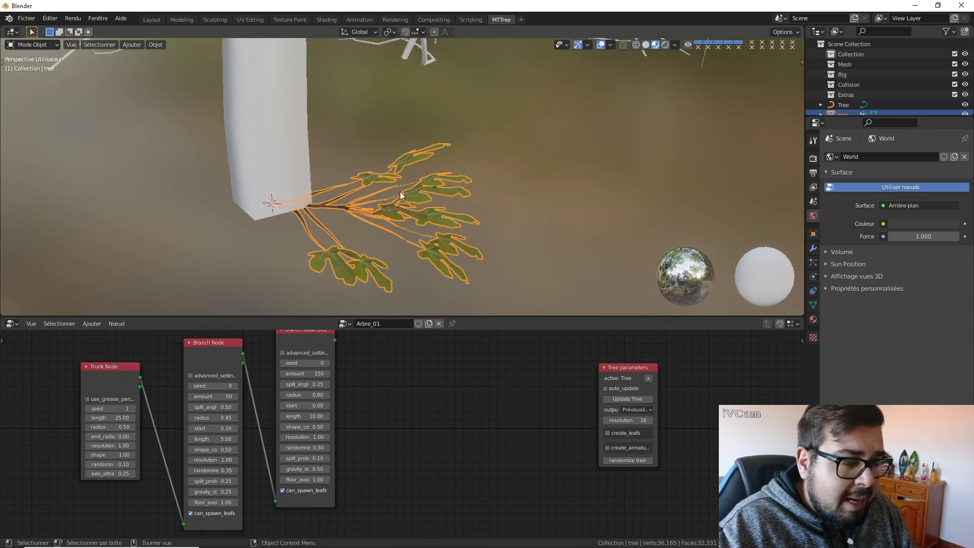
Step: Enable leaf creation on the Tree parameters node, then widen and reposition the node so its leaf settings are readable
{"action": "scroll", "coordinate": [421, 188], "scroll_direction": "down", "scroll_amount": 8}
{"action": "middle_click_drag", "start_coordinate": [488, 115], "coordinate": [421, 163]}
{"action": "middle_click_drag", "start_coordinate": [417, 151], "coordinate": [415, 212], "text": "shift"}
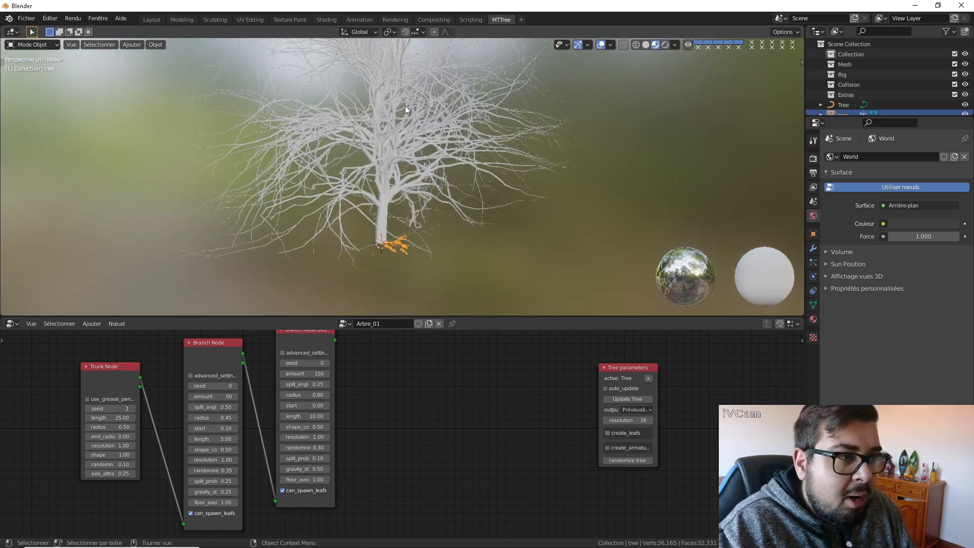
{"action": "middle_click_drag", "start_coordinate": [417, 126], "coordinate": [416, 171], "text": "shift"}
{"action": "middle_click_drag", "start_coordinate": [488, 126], "coordinate": [481, 153], "text": "shift"}
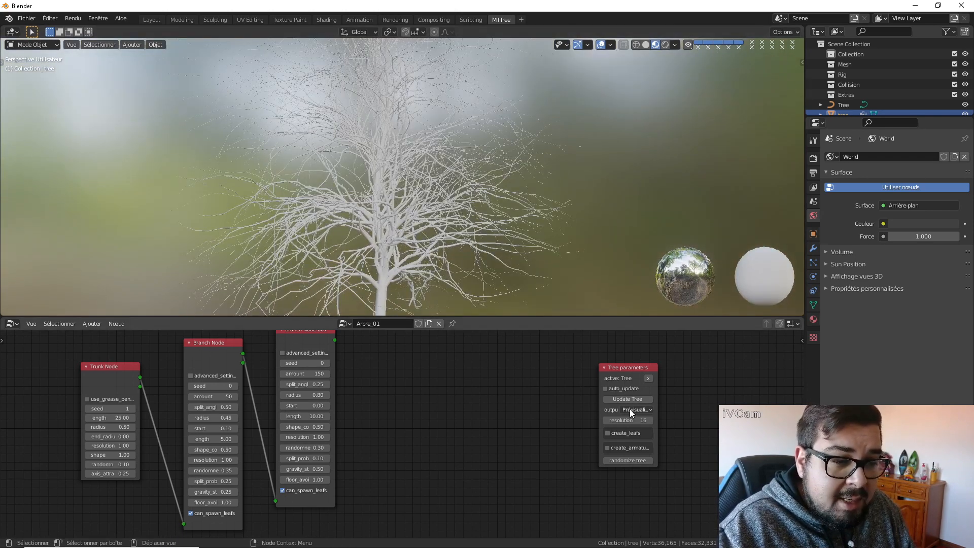
{"action": "left_click", "coordinate": [607, 432]}
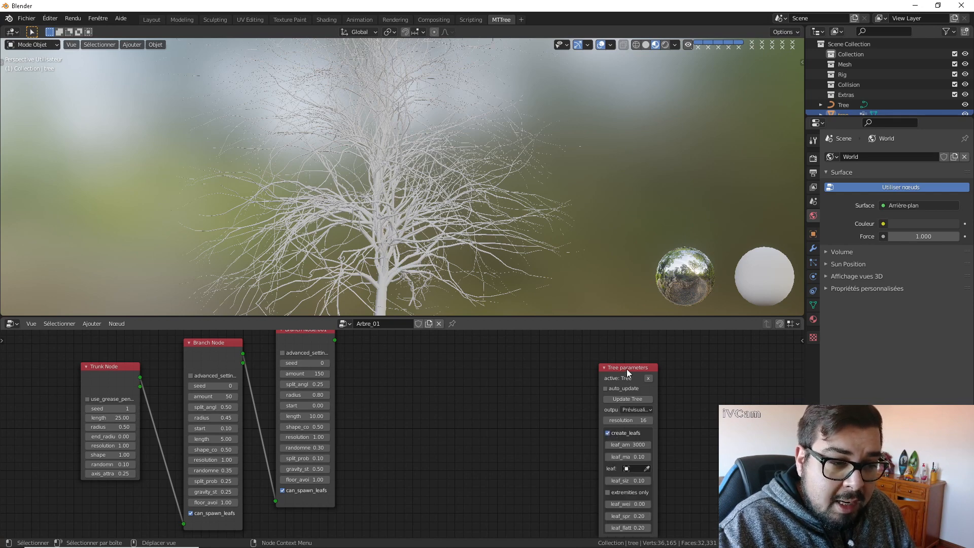
{"action": "left_click_drag", "start_coordinate": [628, 372], "coordinate": [604, 357]}
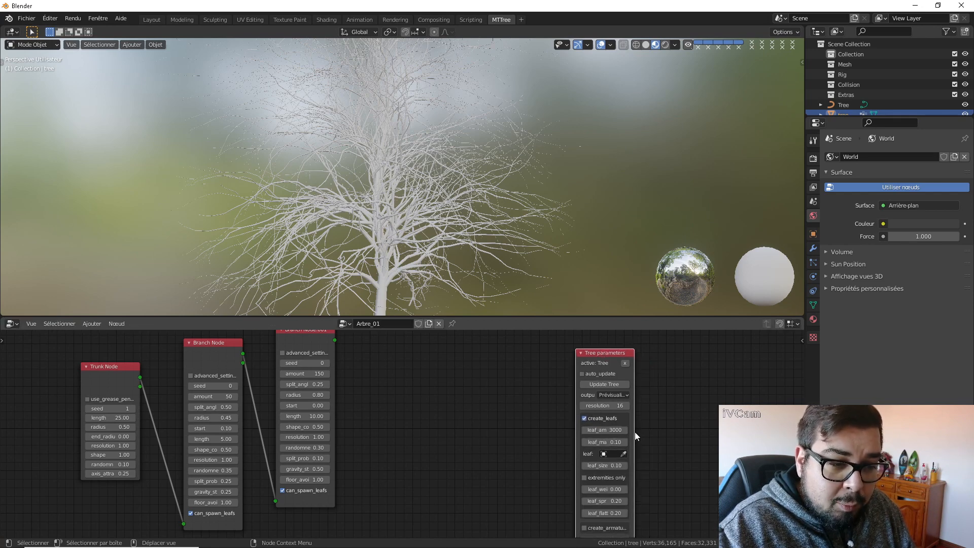
{"action": "left_click_drag", "start_coordinate": [634, 433], "coordinate": [690, 428]}
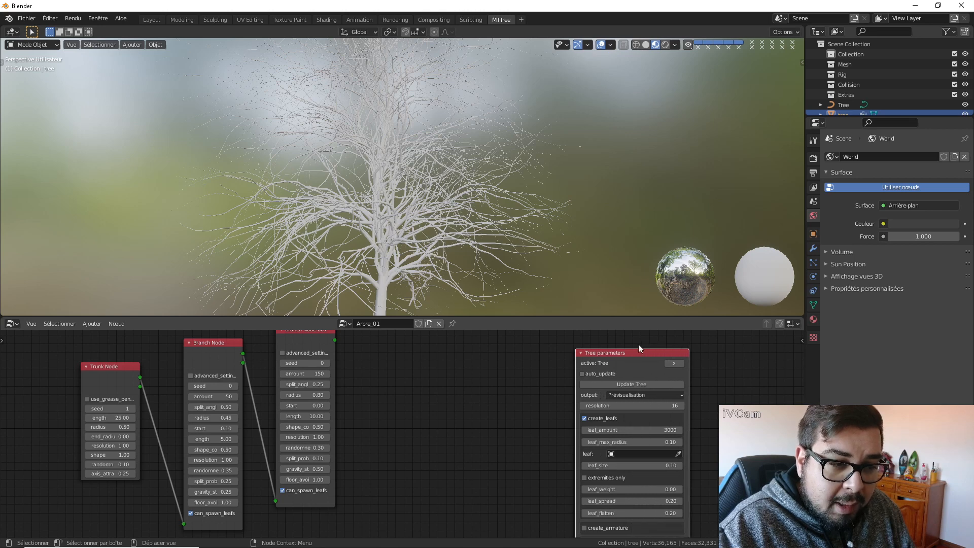
{"action": "left_click_drag", "start_coordinate": [634, 358], "coordinate": [628, 350]}
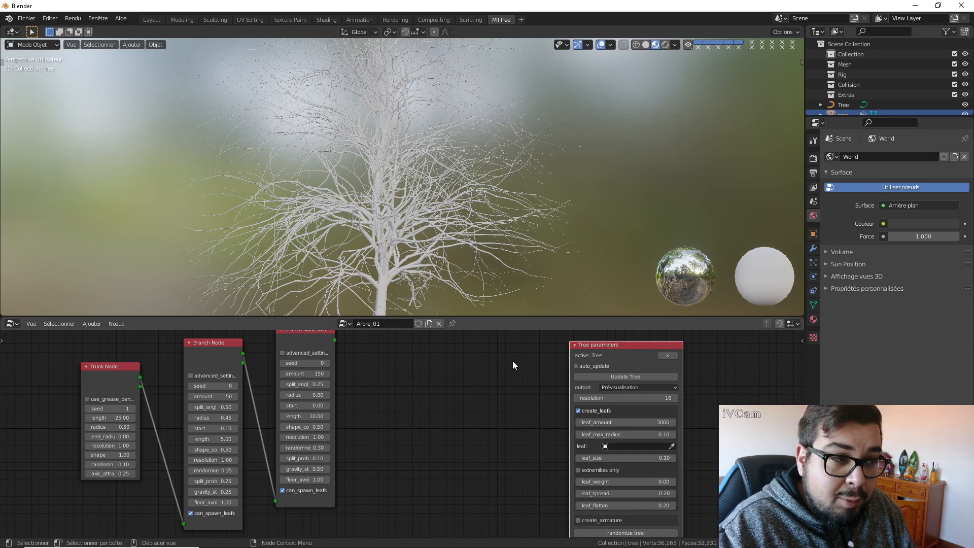
Step: Assign the twig object "tree" as the leaf in the Tree parameters, then clear it and pick the same twig directly in the scene
{"action": "middle_click_drag", "start_coordinate": [439, 284], "coordinate": [453, 188]}
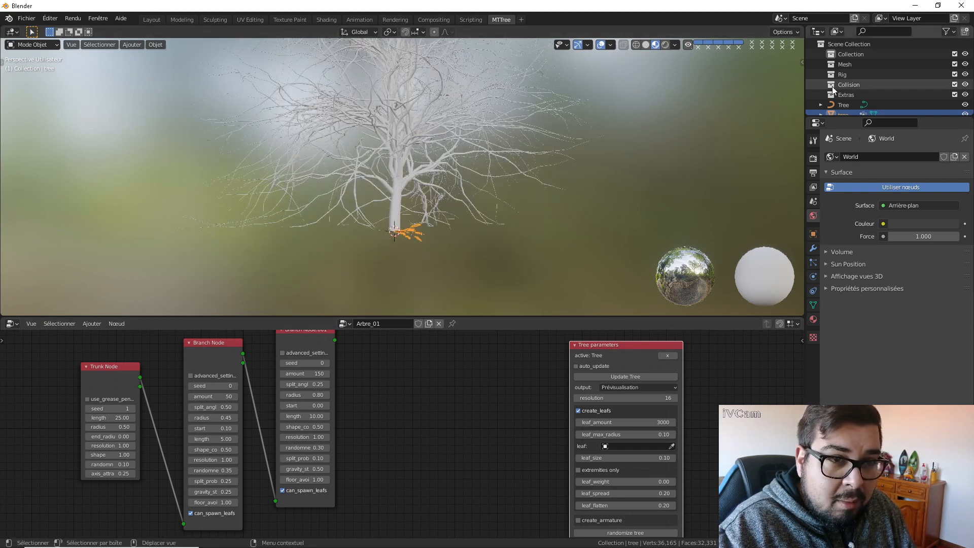
{"action": "scroll", "coordinate": [841, 108], "scroll_direction": "down", "scroll_amount": 1}
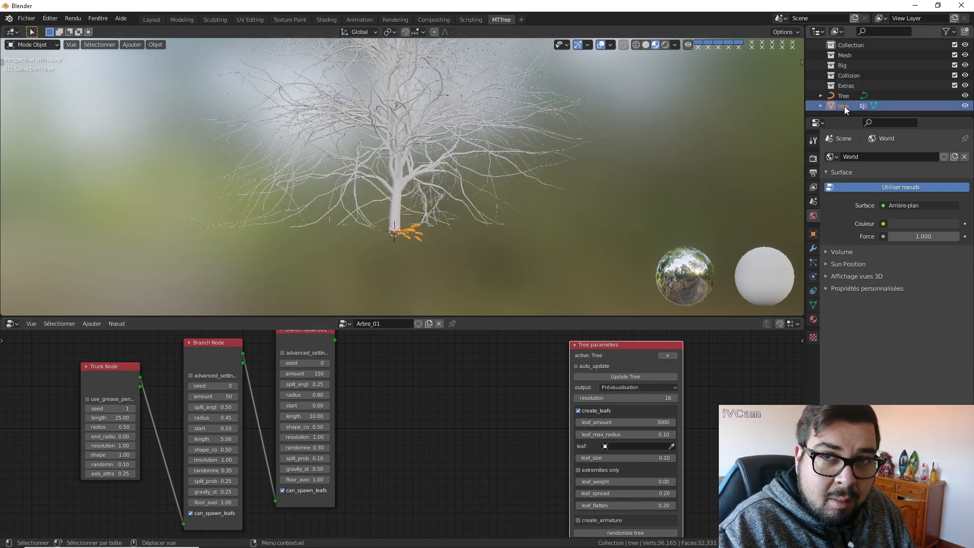
{"action": "left_click", "coordinate": [645, 445]}
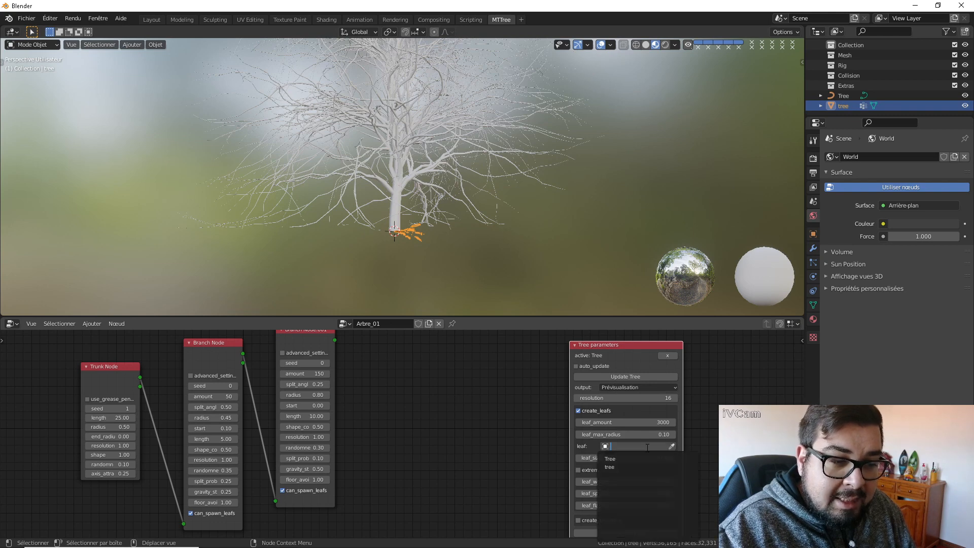
{"action": "left_click", "coordinate": [625, 467]}
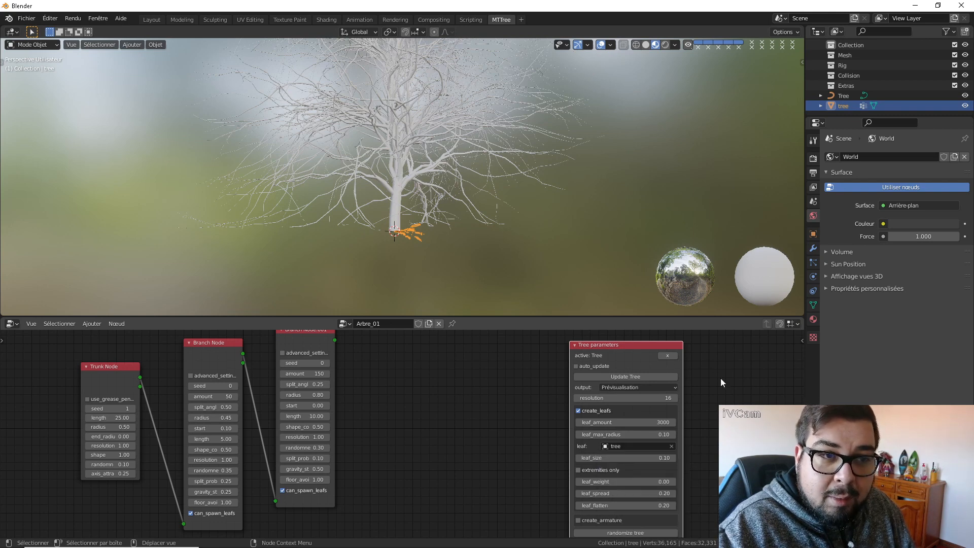
{"action": "left_click", "coordinate": [672, 445]}
{"action": "left_click", "coordinate": [672, 445]}
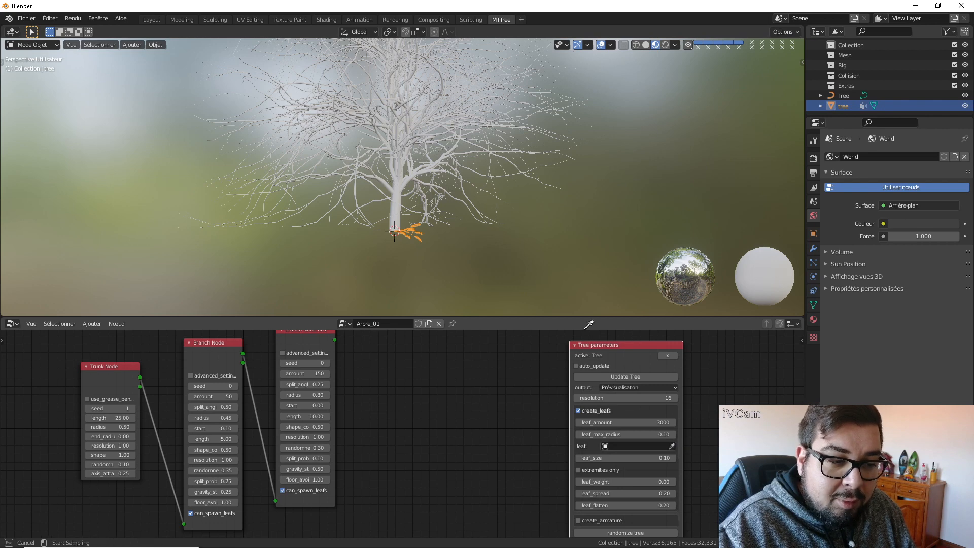
{"action": "left_click", "coordinate": [412, 227]}
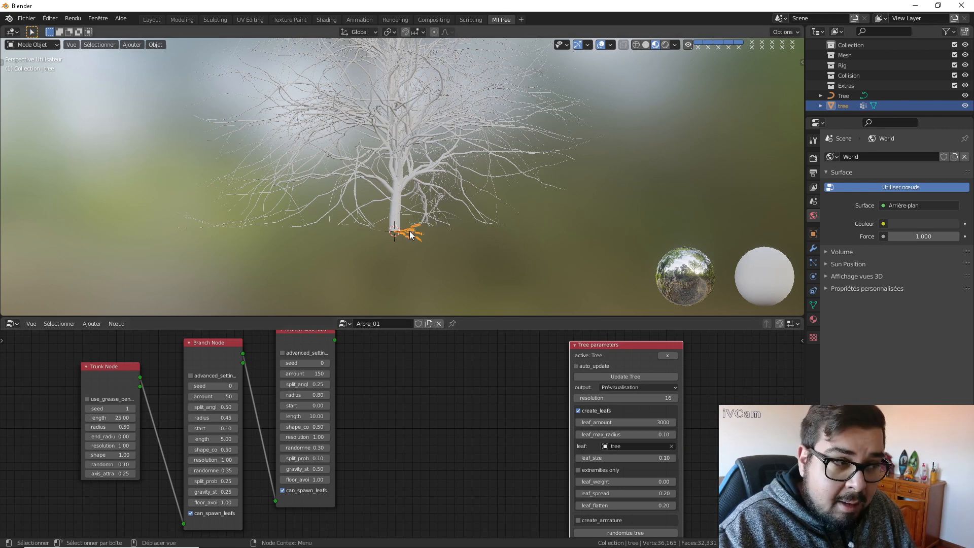
Step: Update the tree to scatter the twigs over its branches and inspect the foliage up close
{"action": "left_click", "coordinate": [625, 376]}
{"action": "scroll", "coordinate": [455, 202], "scroll_direction": "up", "scroll_amount": 4}
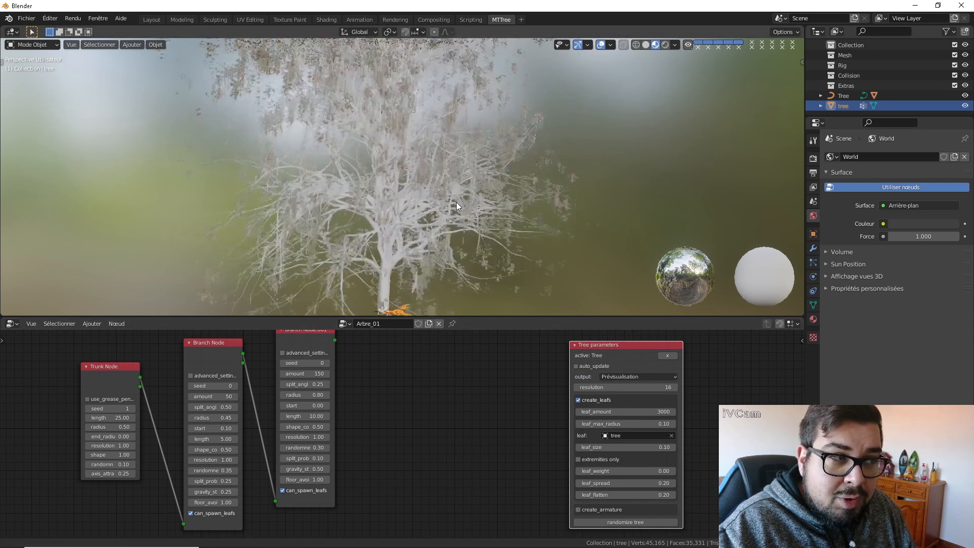
{"action": "middle_click_drag", "start_coordinate": [456, 202], "coordinate": [540, 248]}
{"action": "scroll", "coordinate": [541, 247], "scroll_direction": "up", "scroll_amount": 3}
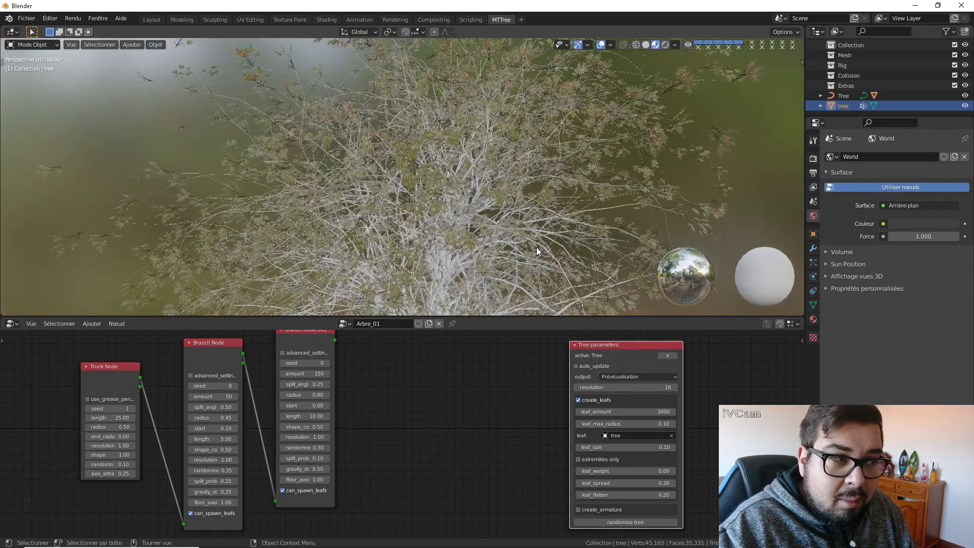
{"action": "scroll", "coordinate": [537, 248], "scroll_direction": "up", "scroll_amount": 5}
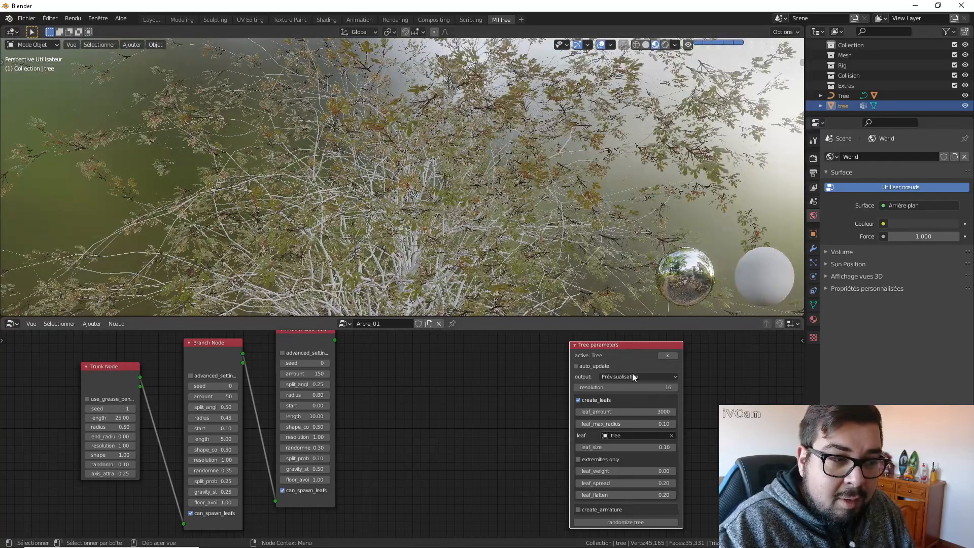
Step: Set the leaf amount to 6000, update the tree and inspect the denser foliage
{"action": "left_click", "coordinate": [647, 412]}
{"action": "type", "text": "6000"}
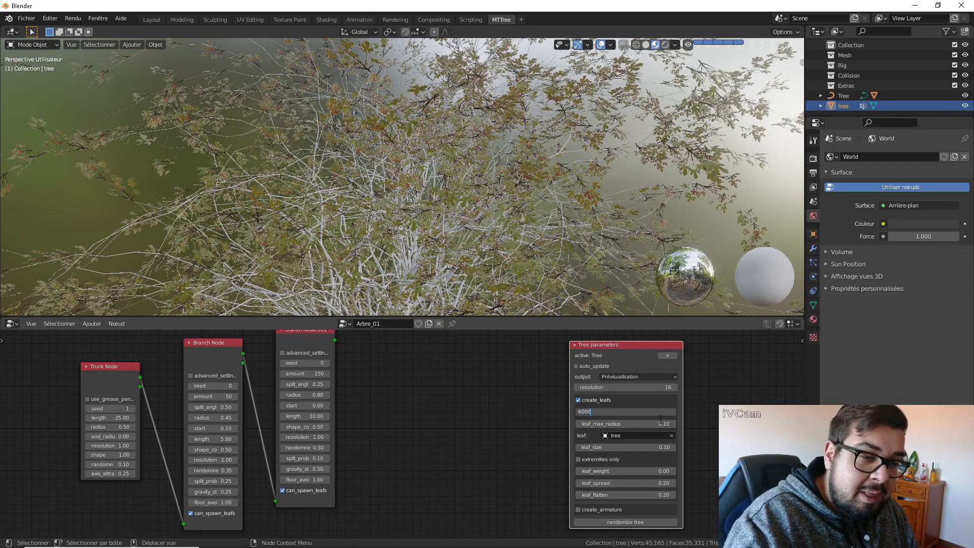
{"action": "key", "text": "Return"}
{"action": "scroll", "coordinate": [646, 391], "scroll_direction": "up", "scroll_amount": 10}
{"action": "scroll", "coordinate": [684, 386], "scroll_direction": "down", "scroll_amount": 13}
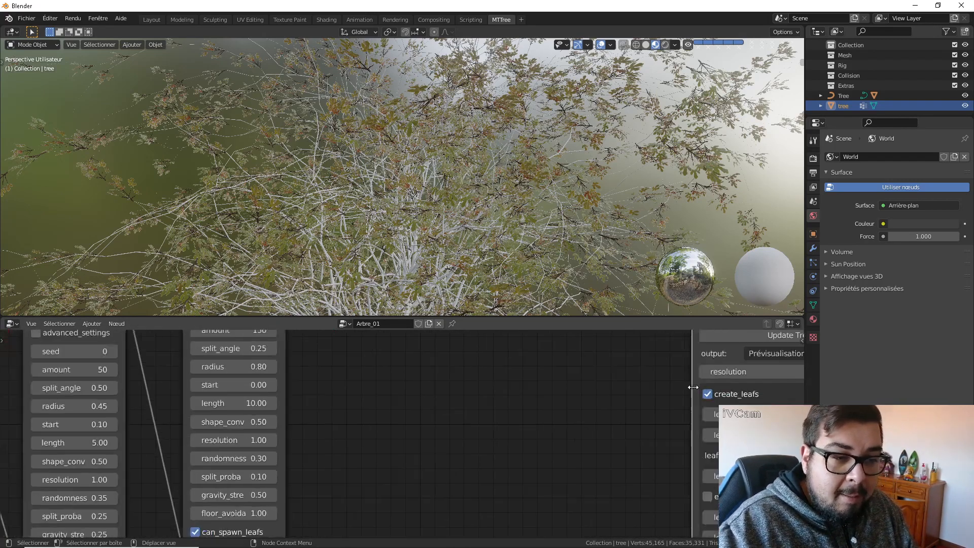
{"action": "scroll", "coordinate": [665, 375], "scroll_direction": "down", "scroll_amount": 1}
{"action": "left_click", "coordinate": [600, 388]}
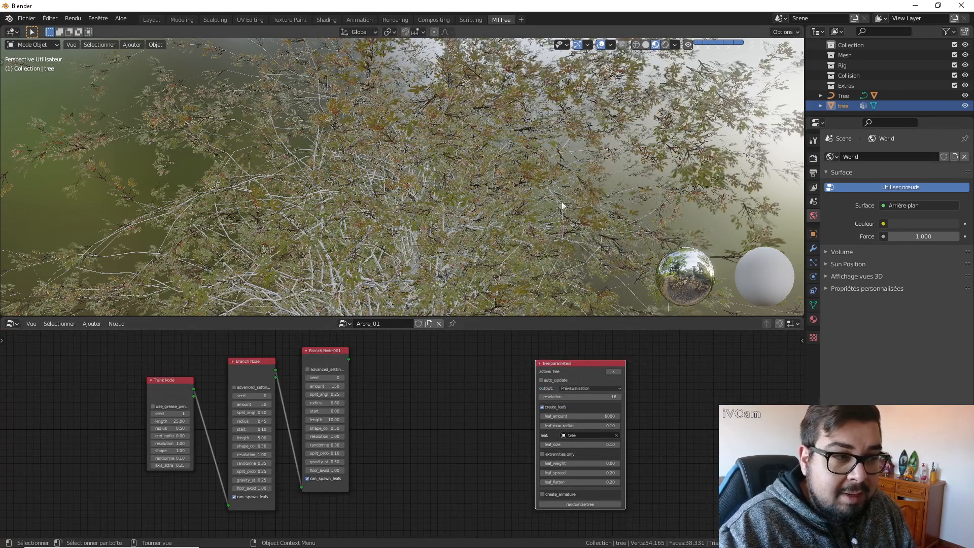
{"action": "middle_click_drag", "start_coordinate": [556, 241], "coordinate": [495, 143]}
{"action": "scroll", "coordinate": [490, 177], "scroll_direction": "up", "scroll_amount": 1}
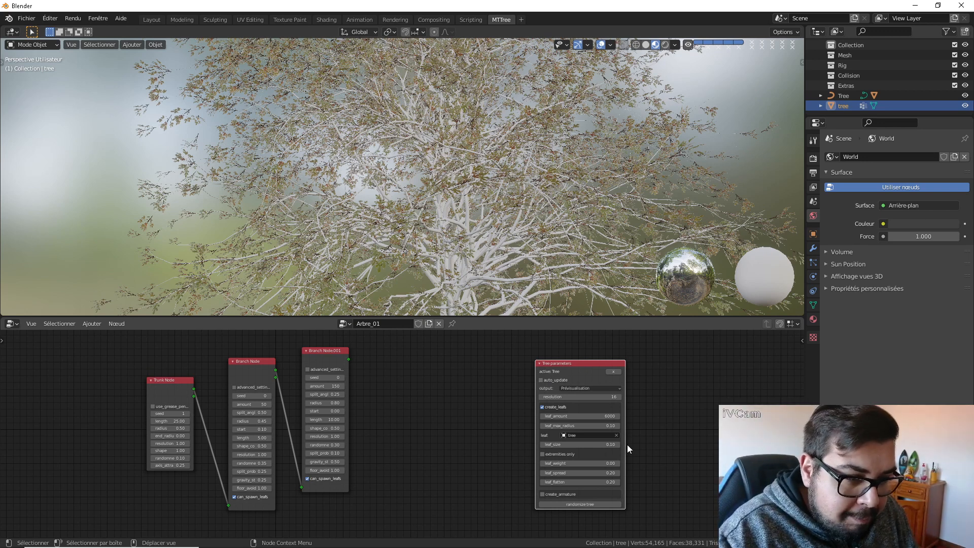
Step: Set the leaf max radius to 0.25 and update the tree
{"action": "scroll", "coordinate": [626, 444], "scroll_direction": "up", "scroll_amount": 2}
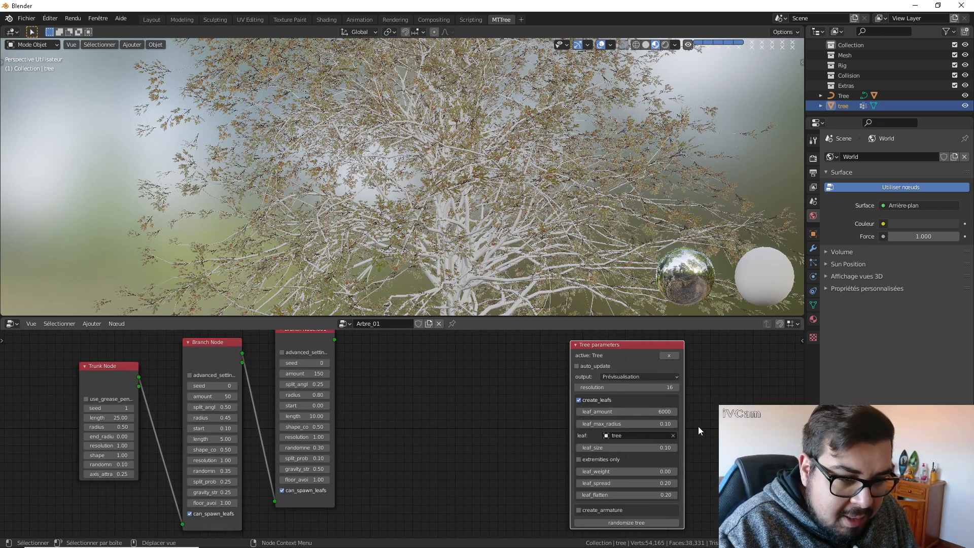
{"action": "double_click", "coordinate": [638, 424]}
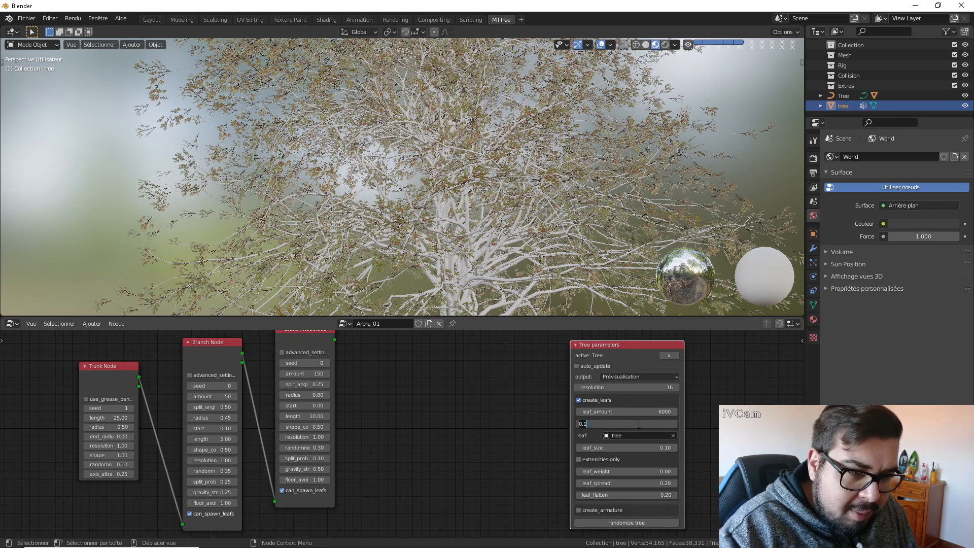
{"action": "type", "text": "0.25"}
{"action": "key", "text": "Return"}
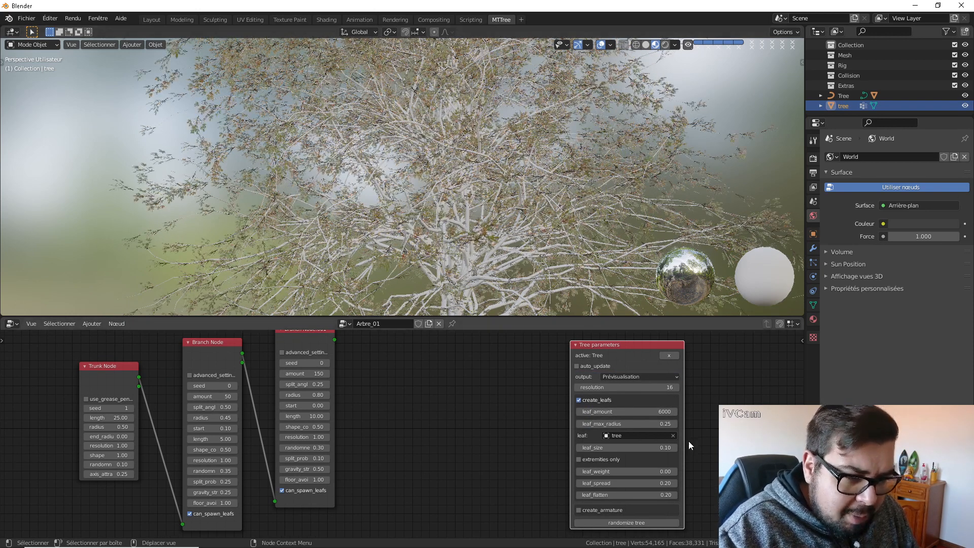
Step: Set the leaf size to 0.5 and update the tree
{"action": "double_click", "coordinate": [637, 447]}
{"action": "type", "text": "0.5"}
{"action": "key", "text": "Return"}
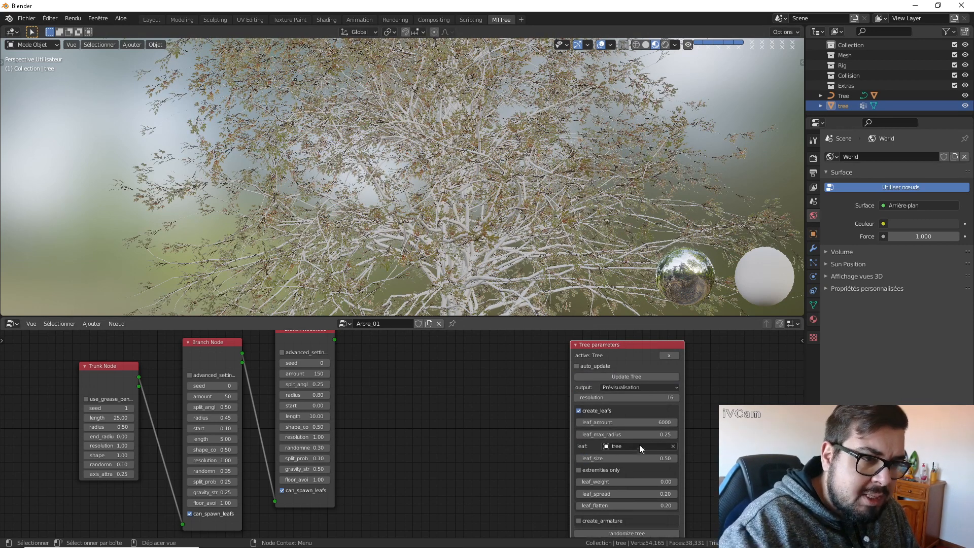
{"action": "left_click", "coordinate": [652, 376]}
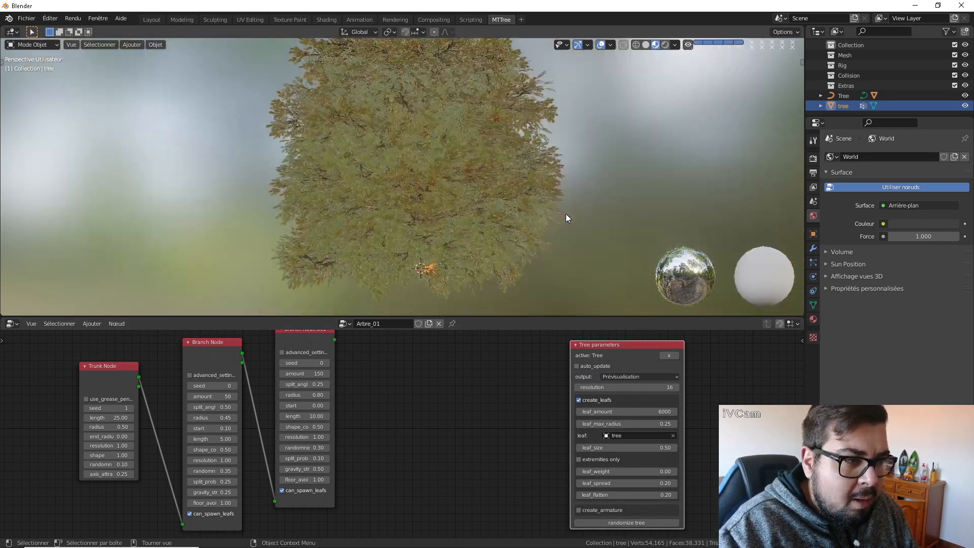
Step: Reduce the leaf size to 0.3, update the tree and view it from another side
{"action": "double_click", "coordinate": [653, 446]}
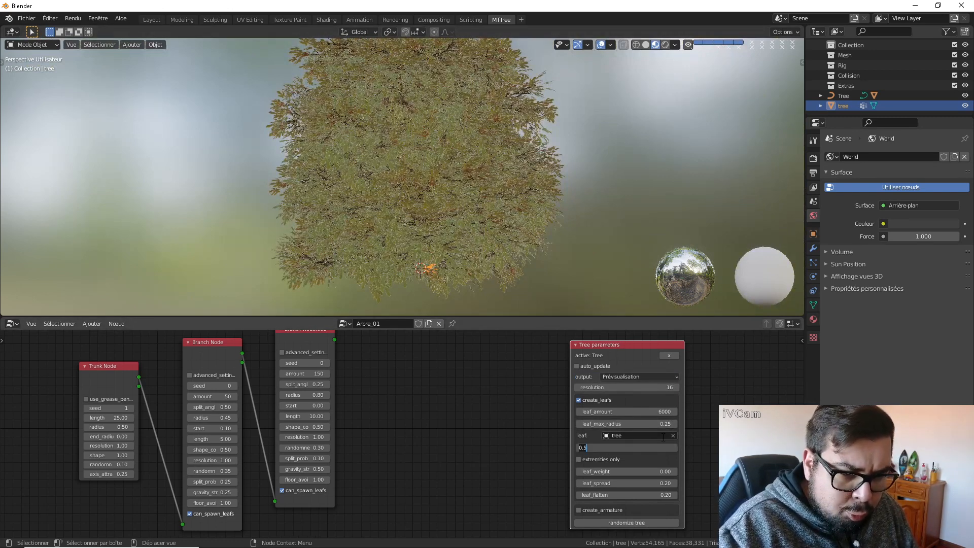
{"action": "type", "text": "0.3"}
{"action": "key", "text": "Return"}
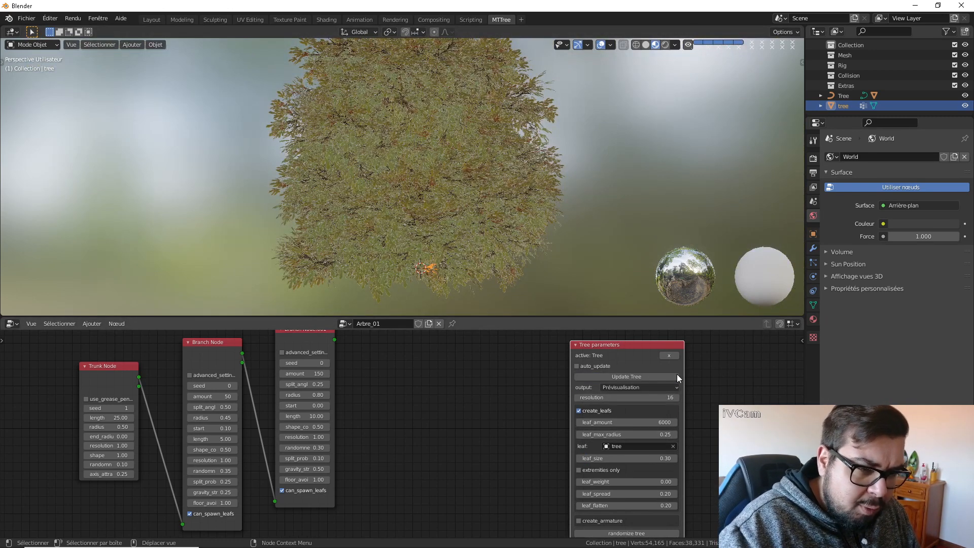
{"action": "left_click", "coordinate": [654, 378]}
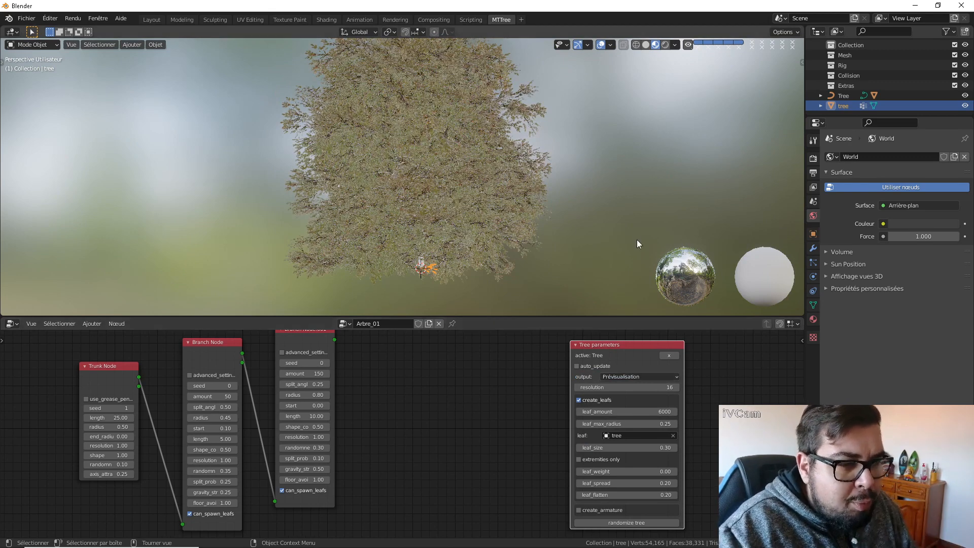
{"action": "middle_click_drag", "start_coordinate": [637, 240], "coordinate": [451, 233]}
Step: Set the leaf size to 0.25 and update the tree
{"action": "left_click", "coordinate": [648, 447]}
{"action": "type", "text": "0.25"}
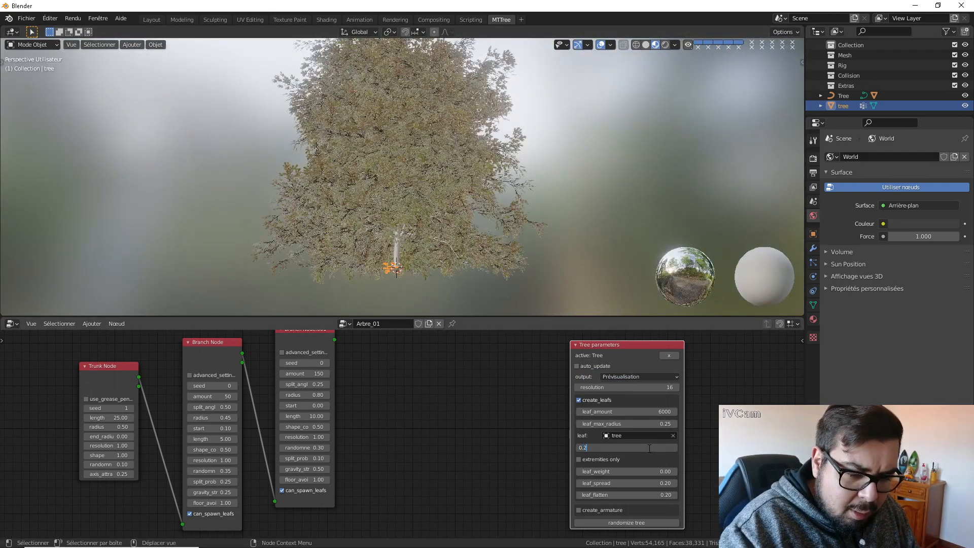
{"action": "key", "text": "Return"}
{"action": "left_click", "coordinate": [650, 376]}
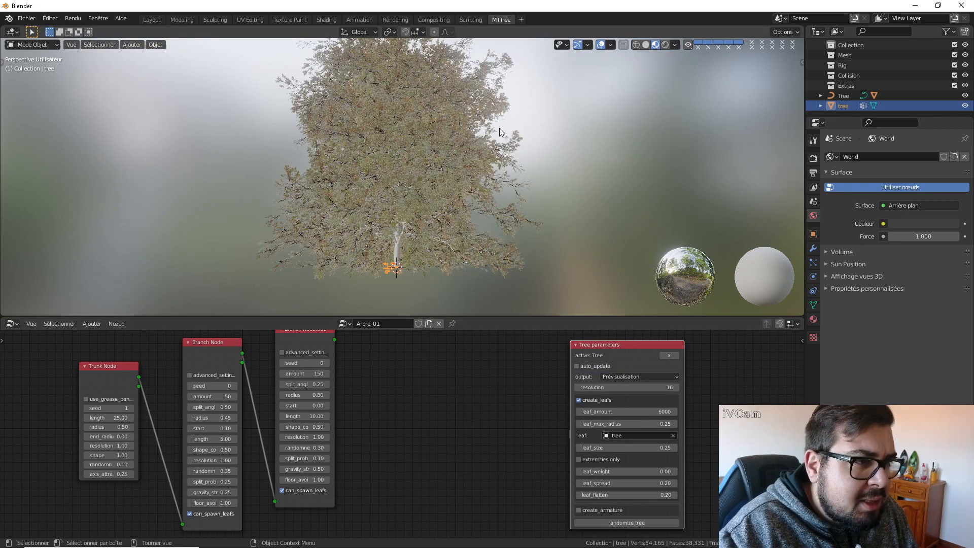
Step: Examine the tree's foliage from several angles and distances, including its crown
{"action": "middle_click_drag", "start_coordinate": [499, 127], "coordinate": [527, 162]}
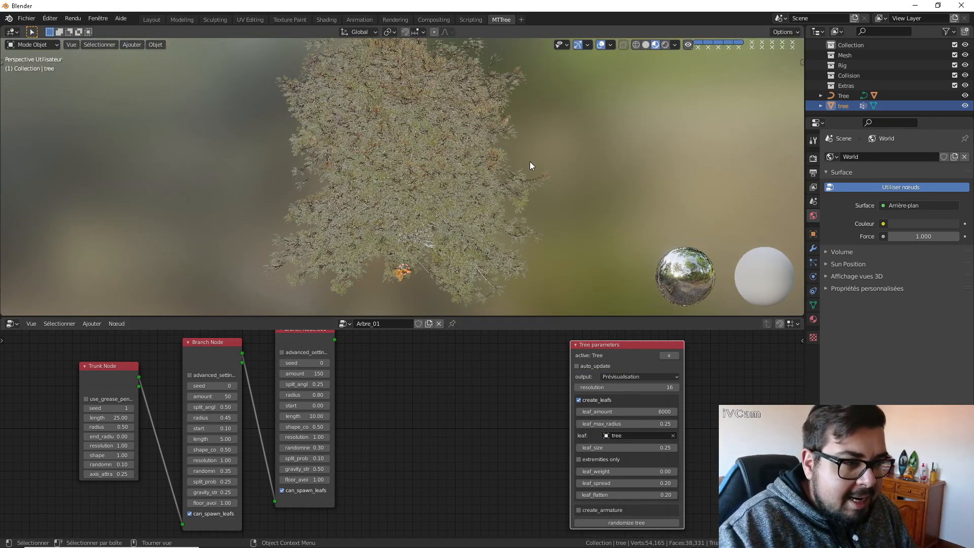
{"action": "middle_click_drag", "start_coordinate": [530, 161], "coordinate": [502, 142]}
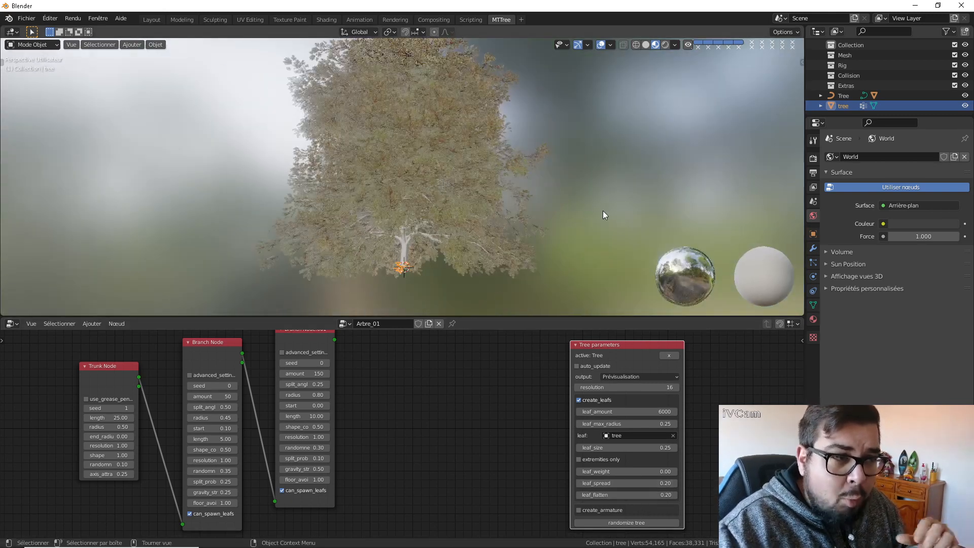
{"action": "scroll", "coordinate": [527, 177], "scroll_direction": "up", "scroll_amount": 5}
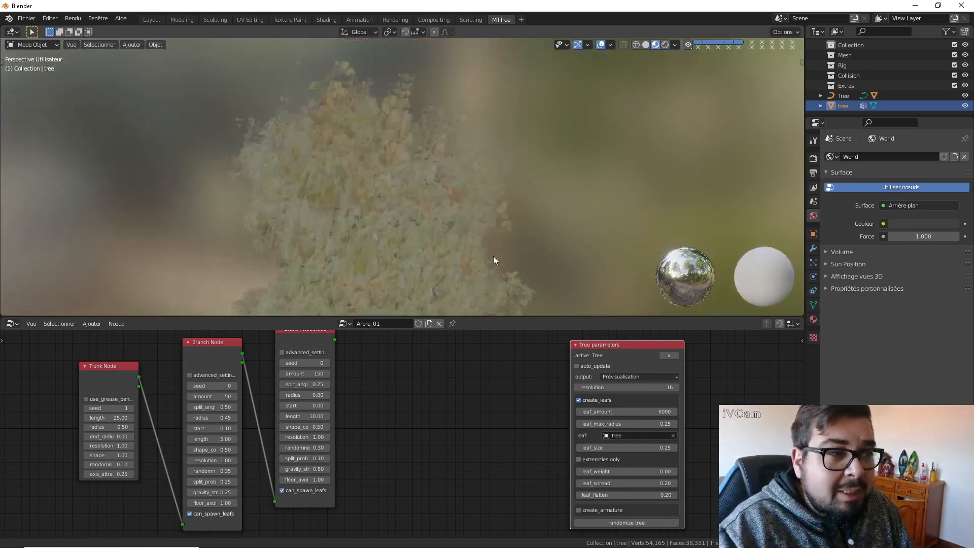
{"action": "scroll", "coordinate": [473, 237], "scroll_direction": "up", "scroll_amount": 4}
{"action": "middle_click_drag", "start_coordinate": [477, 228], "coordinate": [504, 200]}
{"action": "scroll", "coordinate": [504, 203], "scroll_direction": "down", "scroll_amount": 5}
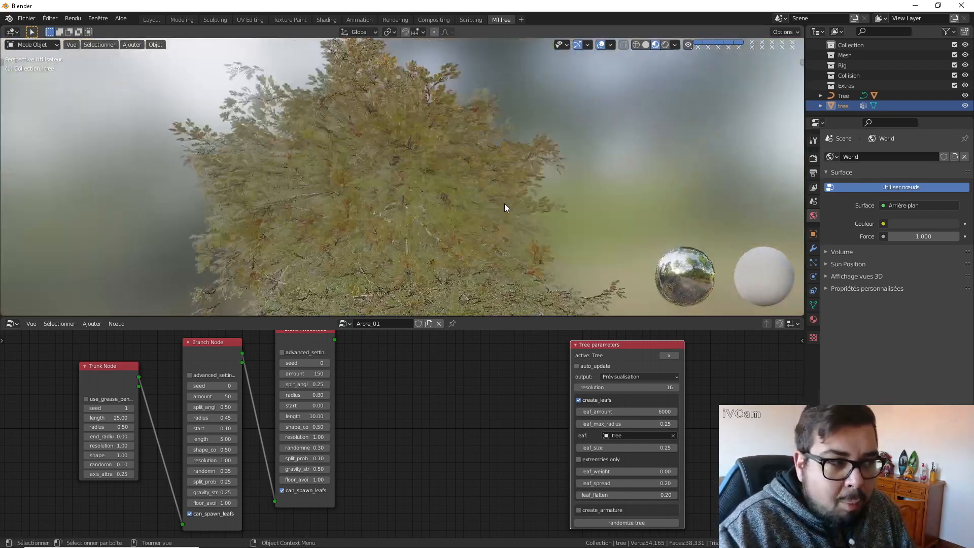
{"action": "scroll", "coordinate": [446, 198], "scroll_direction": "down", "scroll_amount": 2}
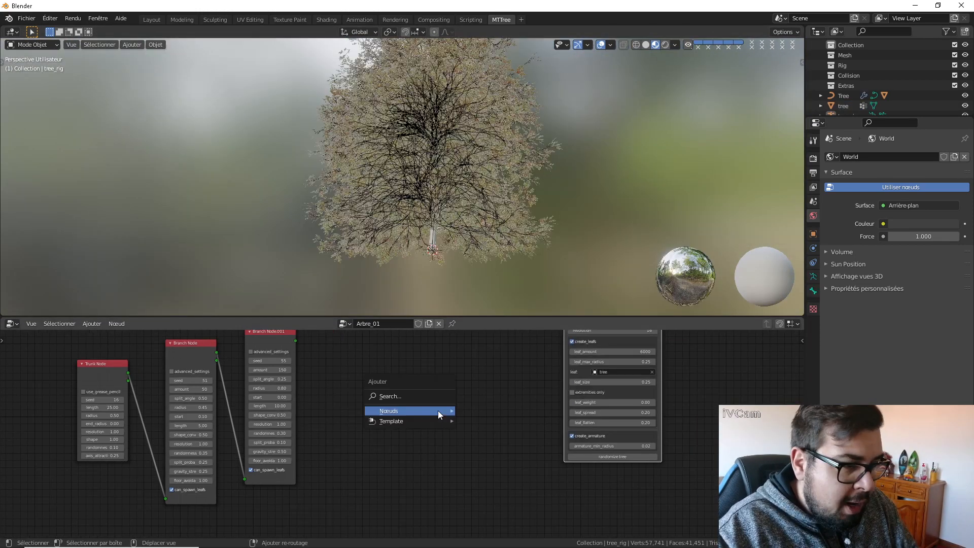
Step: Add a Grow Node, connect the second branch node to it and update the tree
{"action": "mouse_move", "coordinate": [437, 410]}
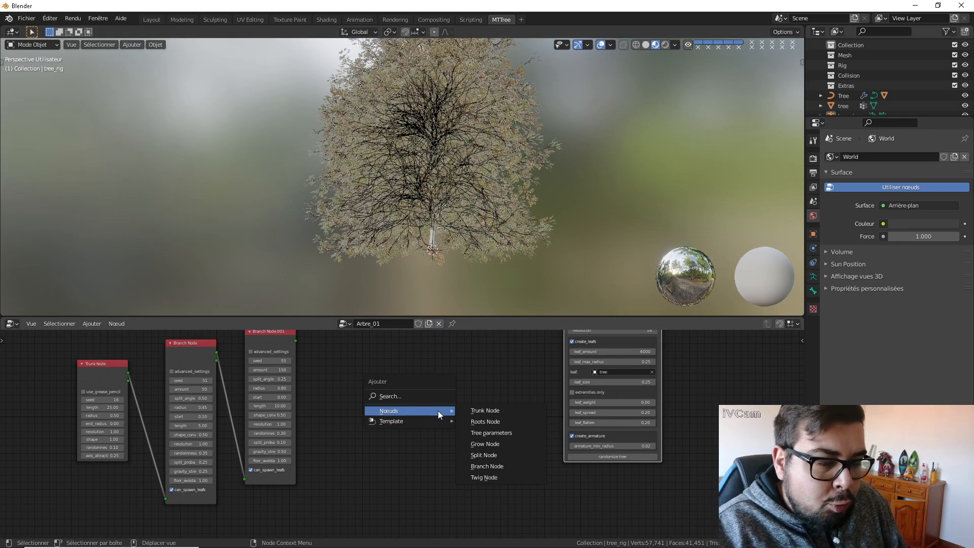
{"action": "left_click", "coordinate": [498, 443]}
{"action": "left_click", "coordinate": [328, 342]}
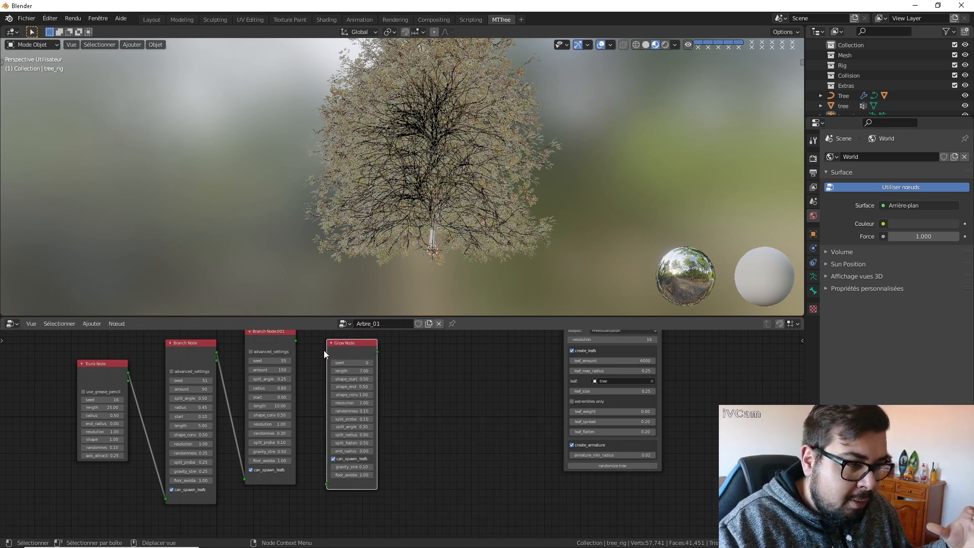
{"action": "left_click_drag", "start_coordinate": [295, 341], "coordinate": [327, 484]}
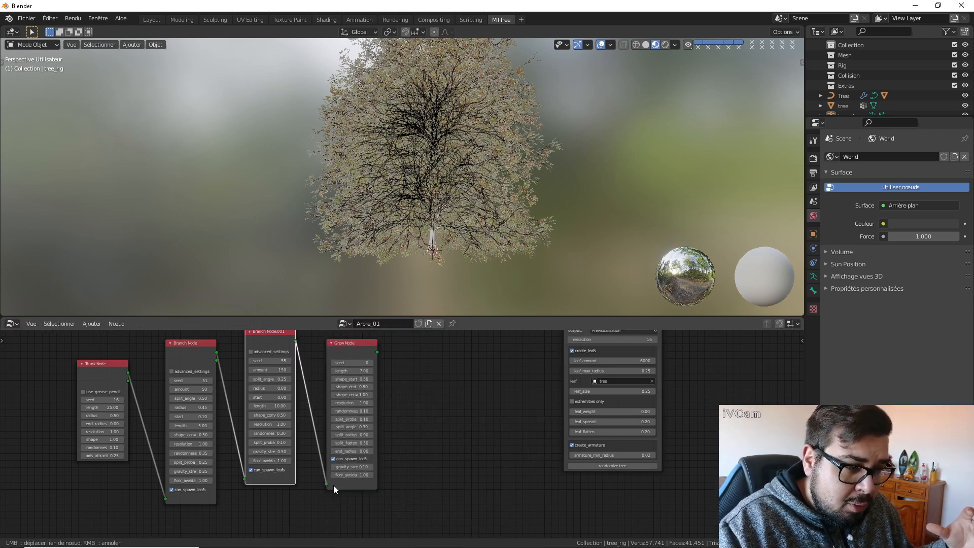
{"action": "scroll", "coordinate": [502, 410], "scroll_direction": "up", "scroll_amount": 3, "text": "shift"}
{"action": "left_click", "coordinate": [620, 358]}
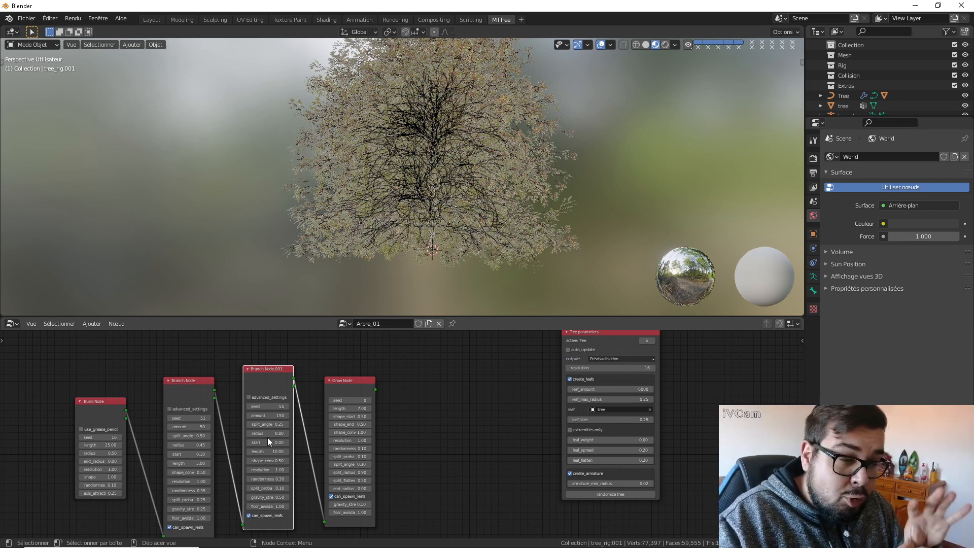
{"action": "left_click_drag", "start_coordinate": [357, 388], "coordinate": [417, 377]}
{"action": "scroll", "coordinate": [444, 441], "scroll_direction": "up", "scroll_amount": 3}
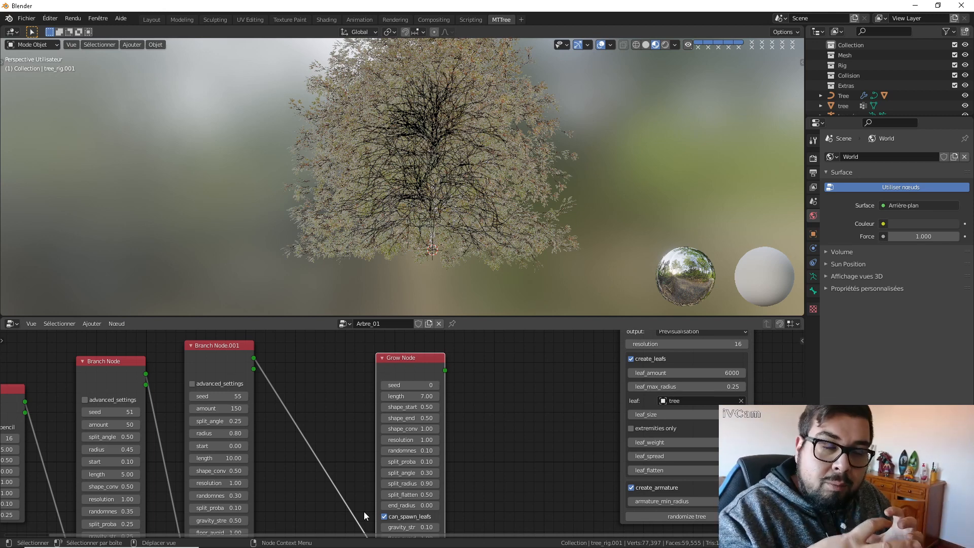
Step: Replace the Grow Node with a Split Node linked to the second branch node, and update the tree
{"action": "left_click", "coordinate": [403, 358]}
{"action": "key", "text": "x"}
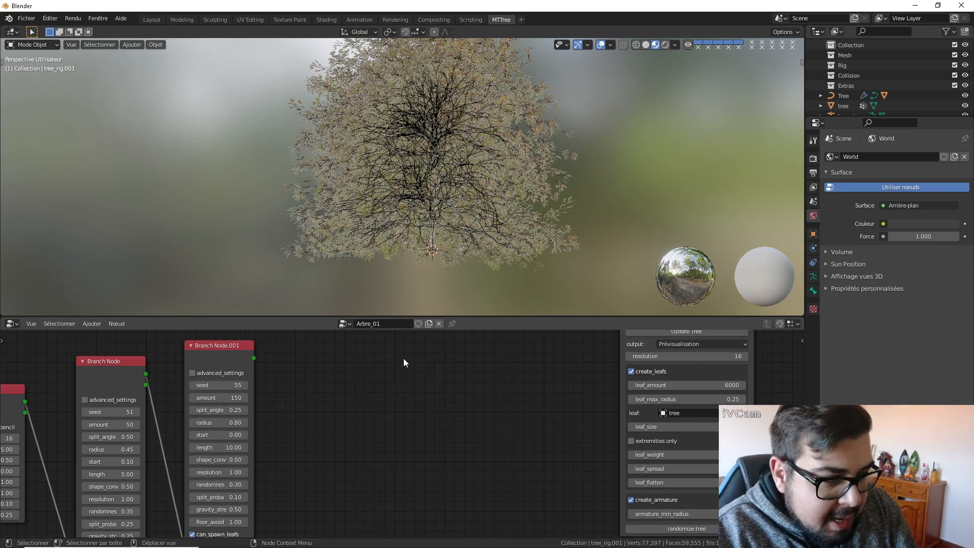
{"action": "key", "text": "shift+a"}
{"action": "mouse_move", "coordinate": [403, 358]}
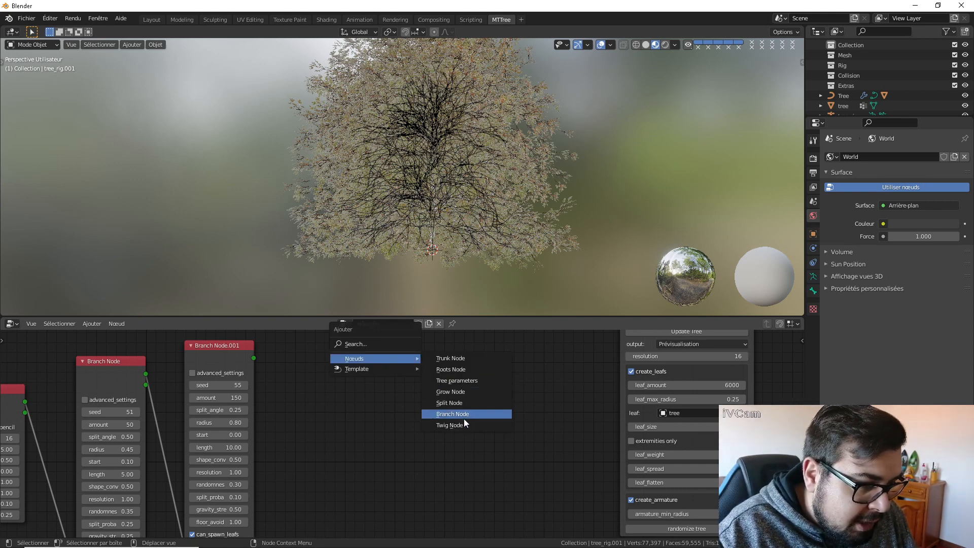
{"action": "left_click", "coordinate": [464, 402]}
{"action": "left_click", "coordinate": [365, 359]}
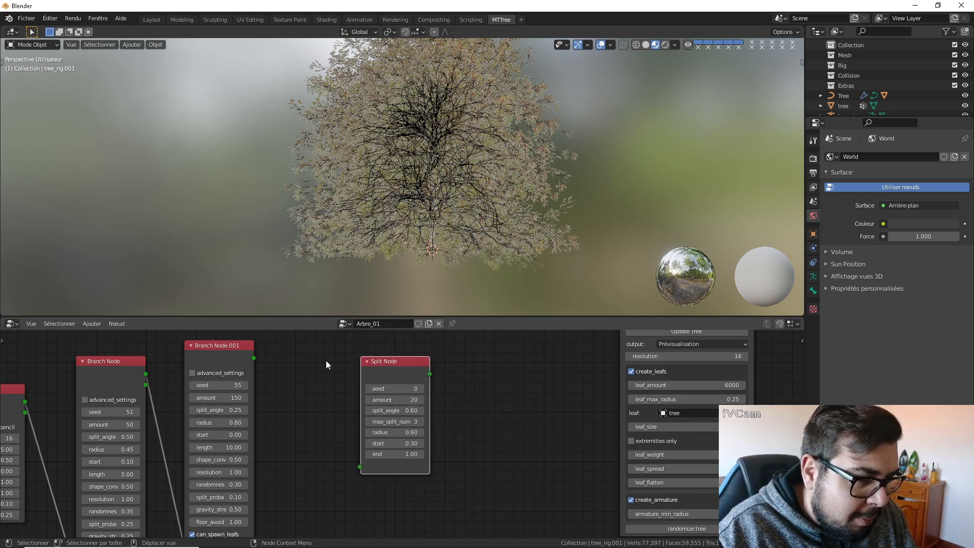
{"action": "left_click_drag", "start_coordinate": [358, 450], "coordinate": [360, 464]}
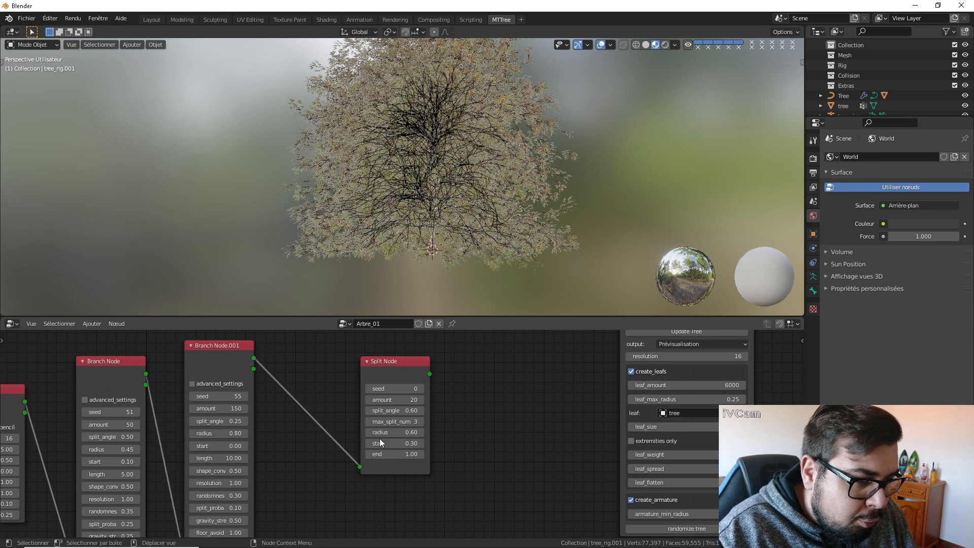
{"action": "left_click_drag", "start_coordinate": [404, 370], "coordinate": [373, 365]}
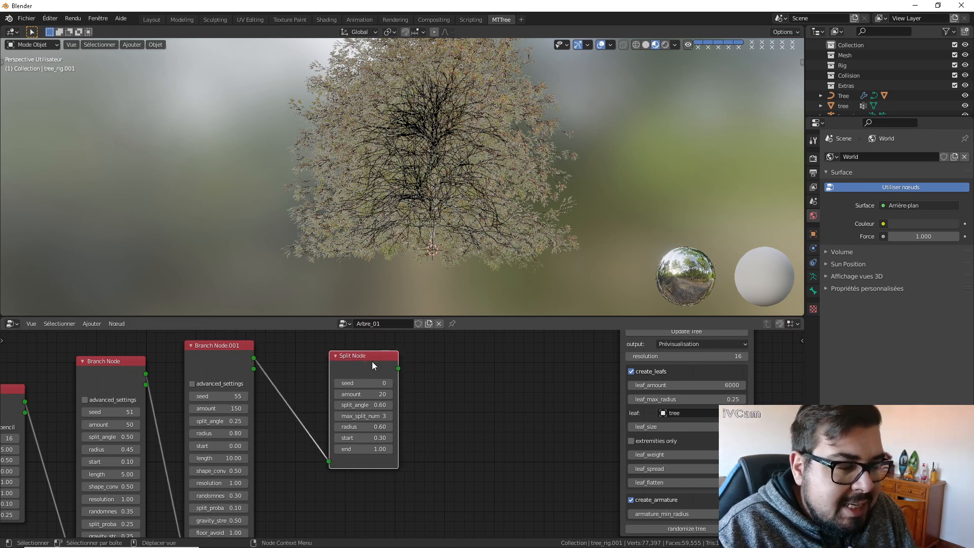
{"action": "left_click", "coordinate": [694, 332]}
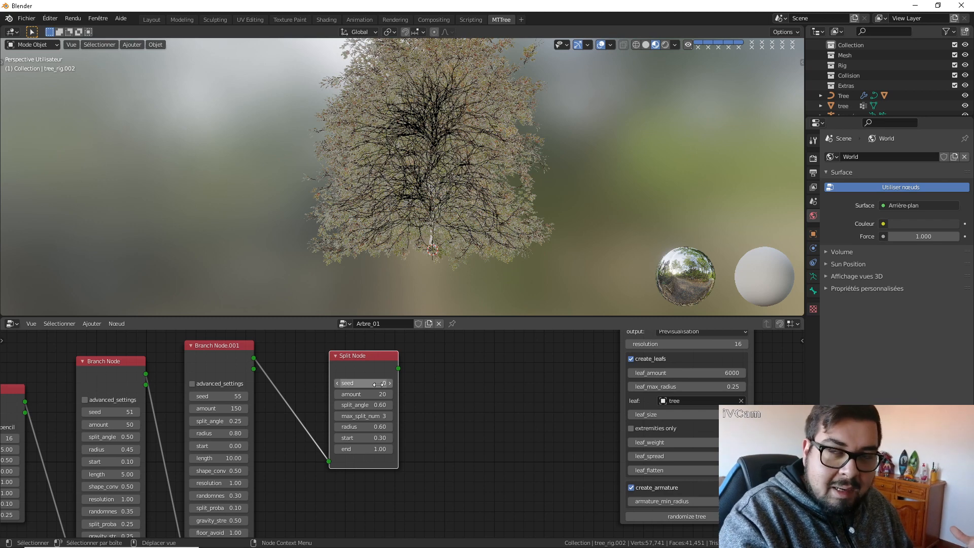
Step: Delete the Split Node and update the tree
{"action": "key", "text": "x"}
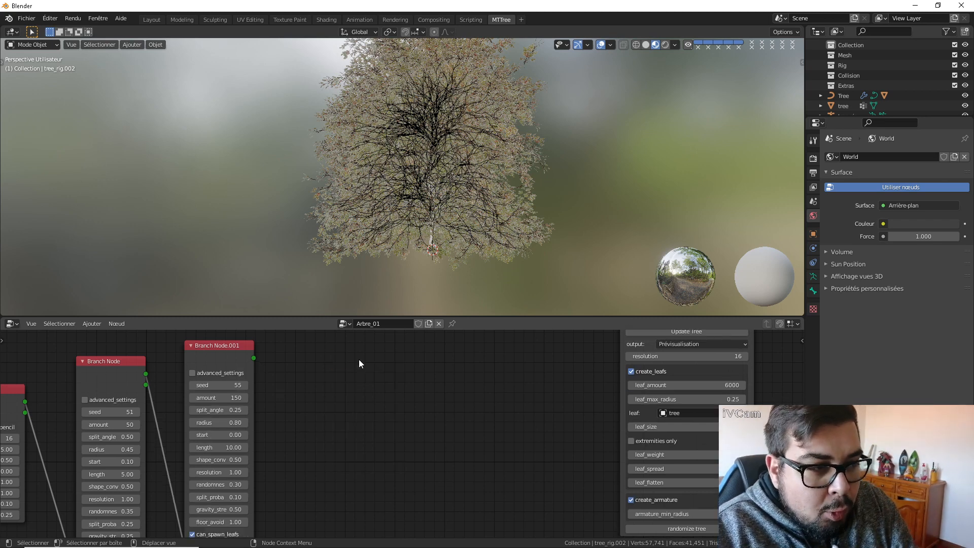
{"action": "key", "text": "shift+a"}
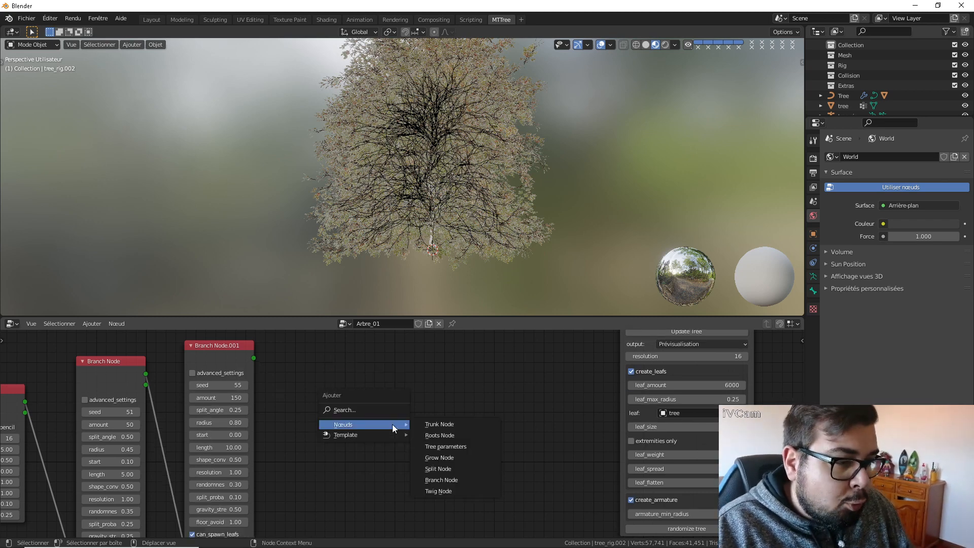
{"action": "mouse_move", "coordinate": [396, 424]}
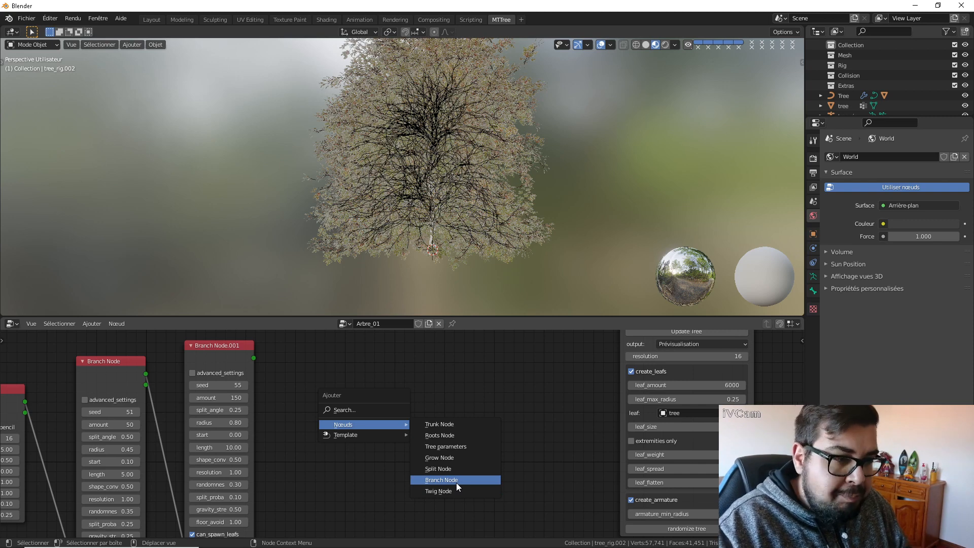
{"action": "scroll", "coordinate": [594, 452], "scroll_direction": "down", "scroll_amount": 2}
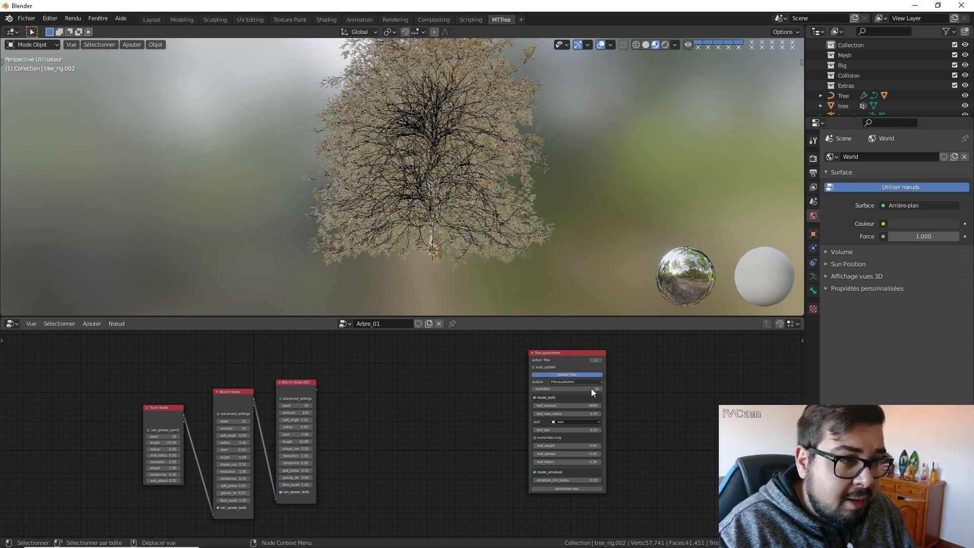
{"action": "left_click", "coordinate": [588, 374]}
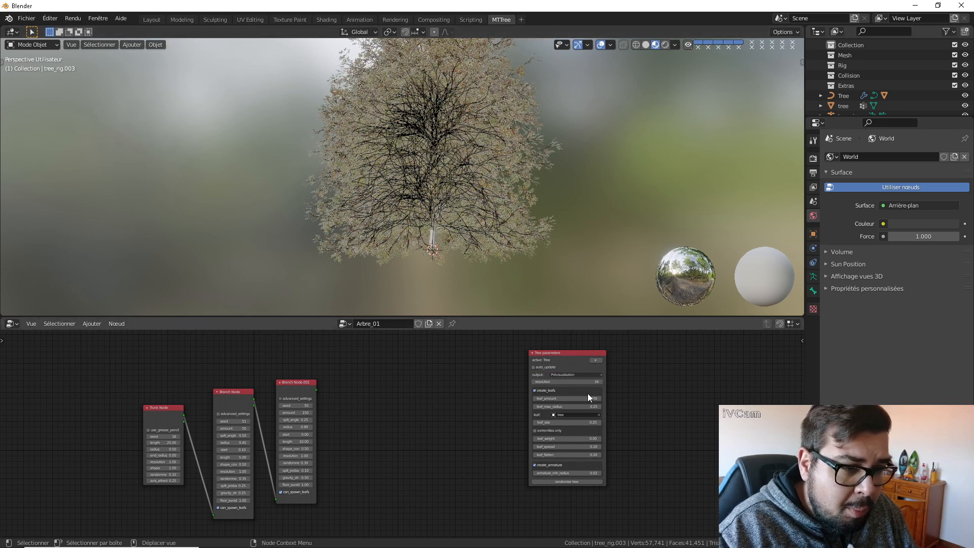
Step: Set the tree's resolution to 32 in the Tree parameters node and update the tree
{"action": "scroll", "coordinate": [588, 396], "scroll_direction": "up", "scroll_amount": 3}
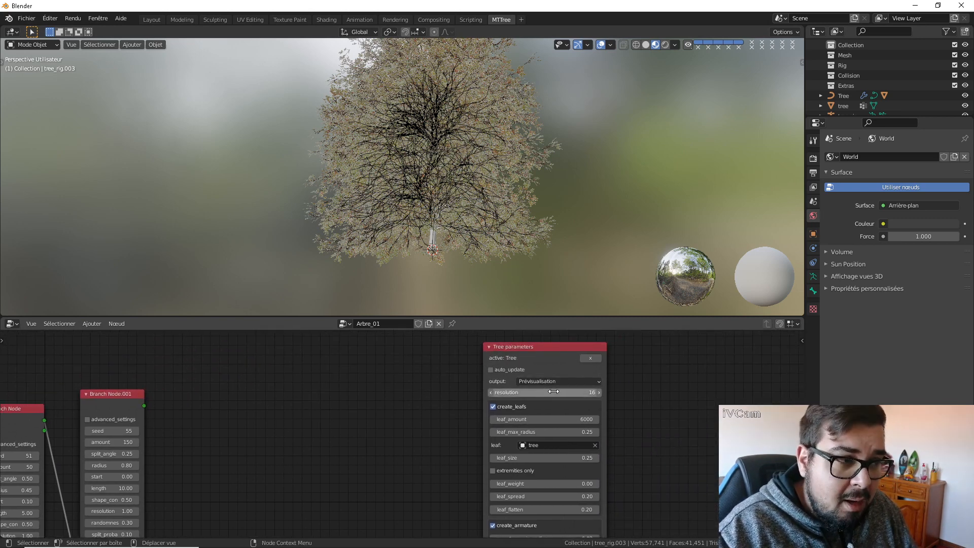
{"action": "left_click", "coordinate": [552, 392]}
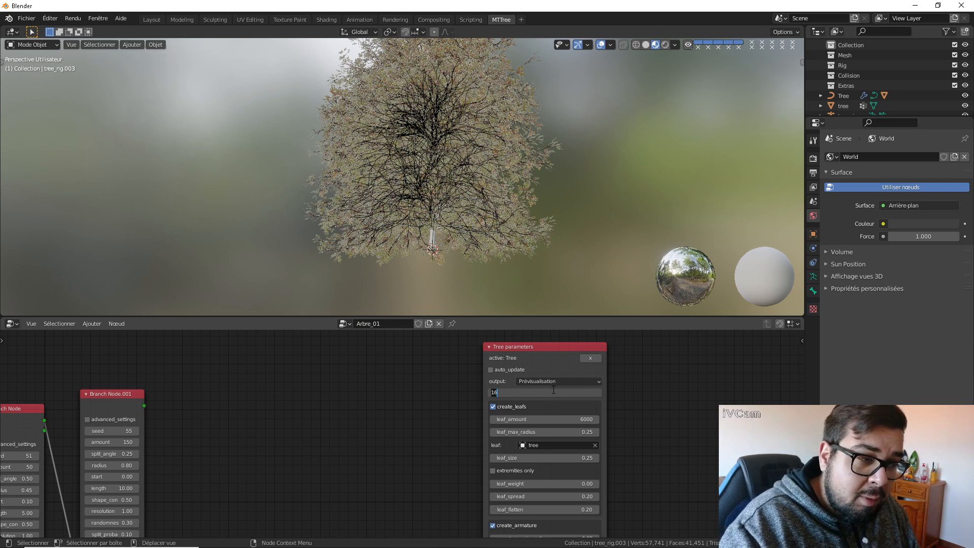
{"action": "type", "text": "32"}
{"action": "key", "text": "Return"}
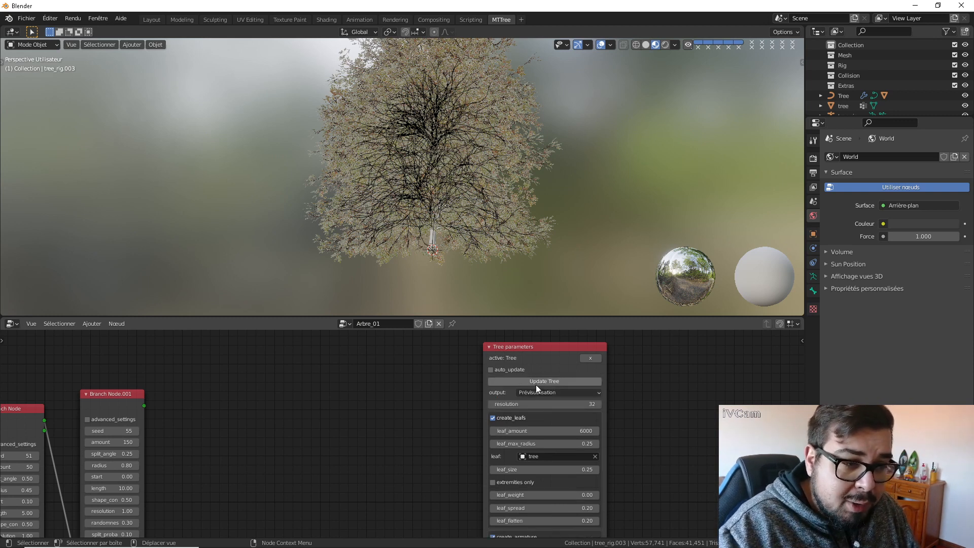
{"action": "left_click", "coordinate": [540, 382]}
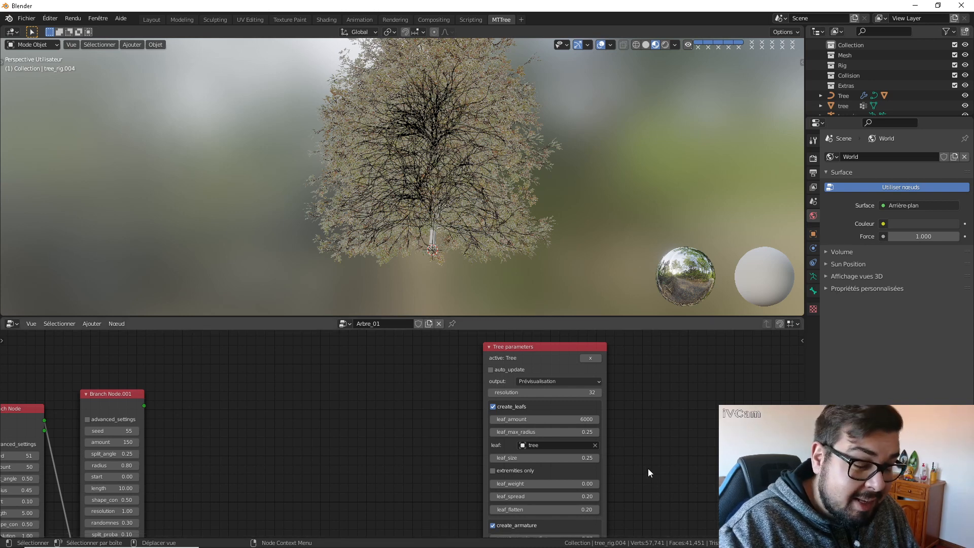
Step: Switch the tree's output from preview to Final and inspect the trunk and lower branches up close
{"action": "left_click", "coordinate": [586, 381]}
{"action": "left_click", "coordinate": [565, 392]}
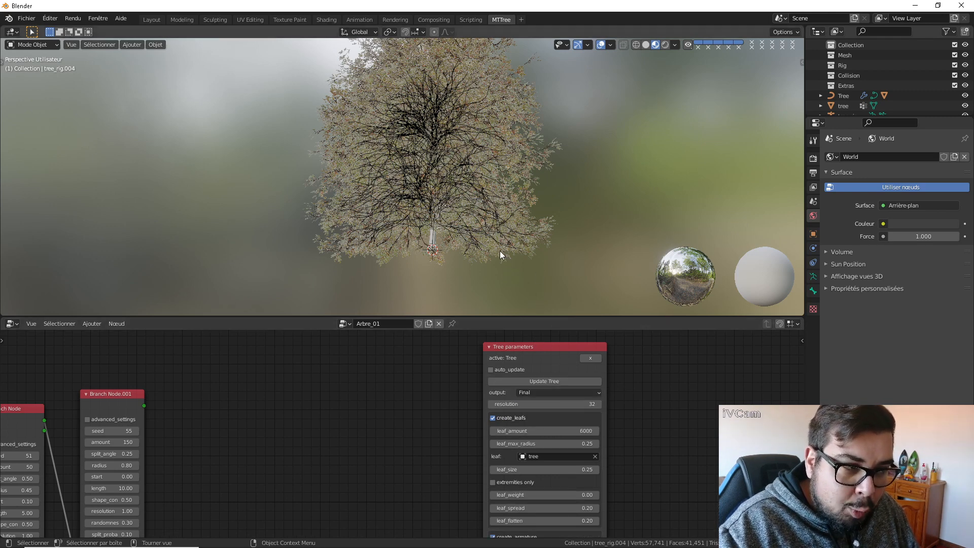
{"action": "scroll", "coordinate": [498, 247], "scroll_direction": "down", "scroll_amount": 1}
{"action": "scroll", "coordinate": [494, 234], "scroll_direction": "up", "scroll_amount": 5}
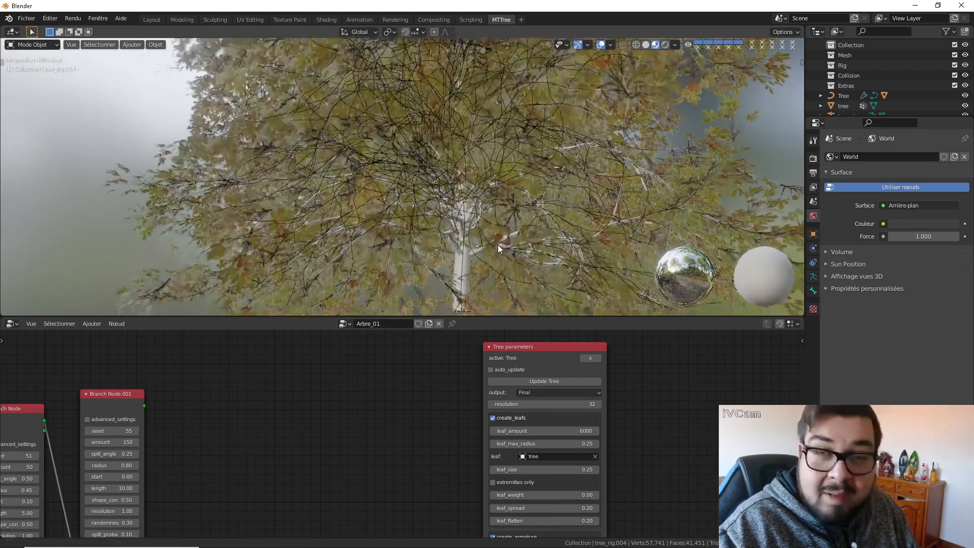
{"action": "middle_click_drag", "start_coordinate": [497, 244], "coordinate": [462, 211]}
{"action": "scroll", "coordinate": [453, 233], "scroll_direction": "up", "scroll_amount": 5}
{"action": "scroll", "coordinate": [458, 227], "scroll_direction": "down", "scroll_amount": 4}
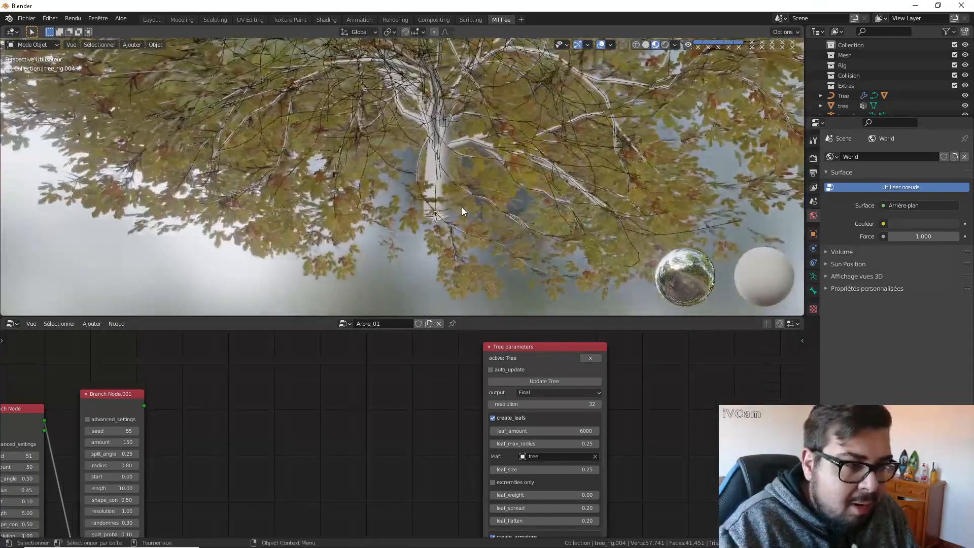
Step: Show the viewport-disable toggles in the outliner and hide the source twig at the trunk's base while keeping the foliage displayed
{"action": "left_click", "coordinate": [451, 193]}
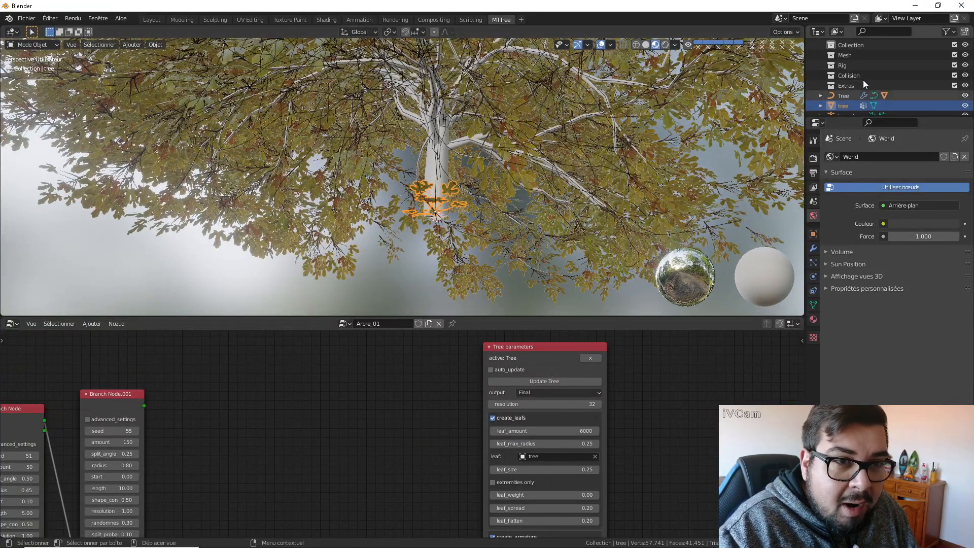
{"action": "left_click", "coordinate": [946, 31]}
{"action": "left_click", "coordinate": [897, 64]}
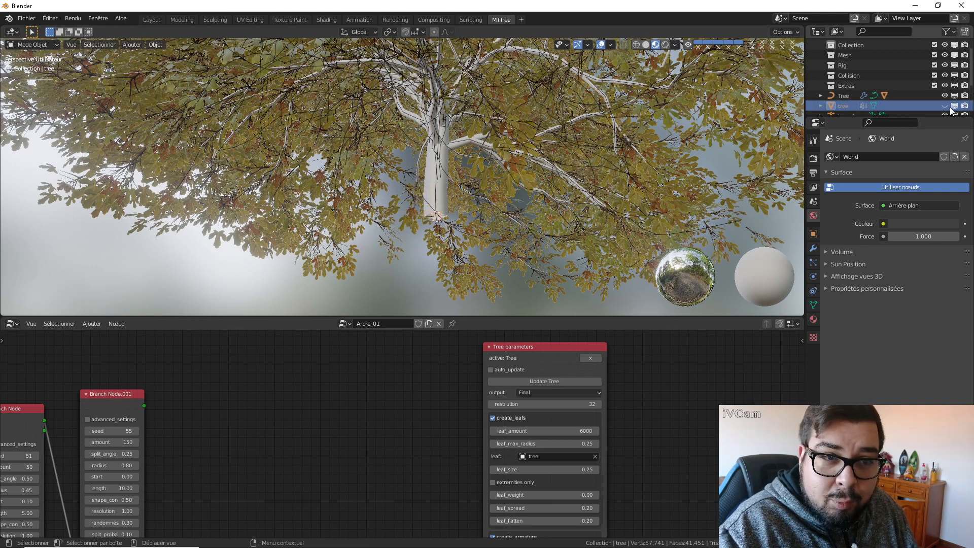
{"action": "left_click", "coordinate": [945, 105]}
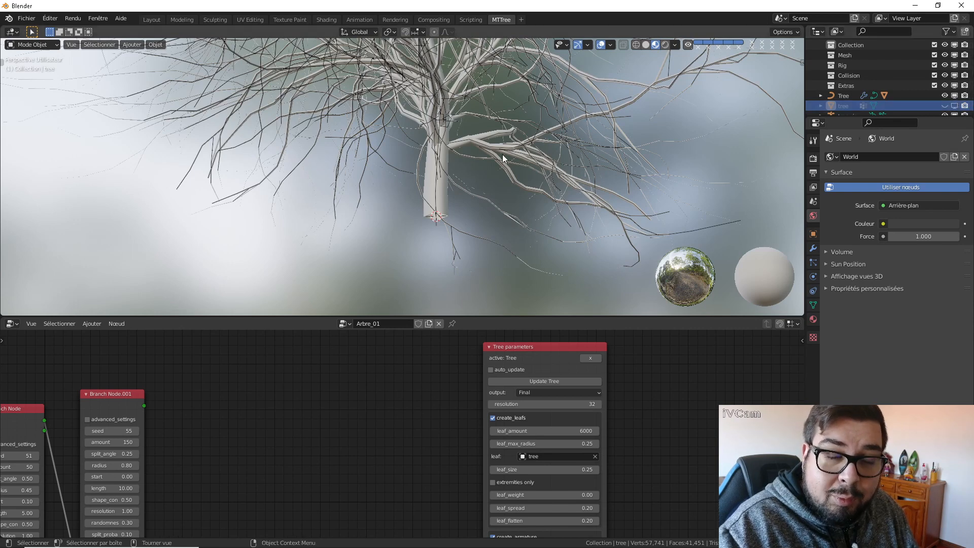
{"action": "left_click", "coordinate": [954, 106]}
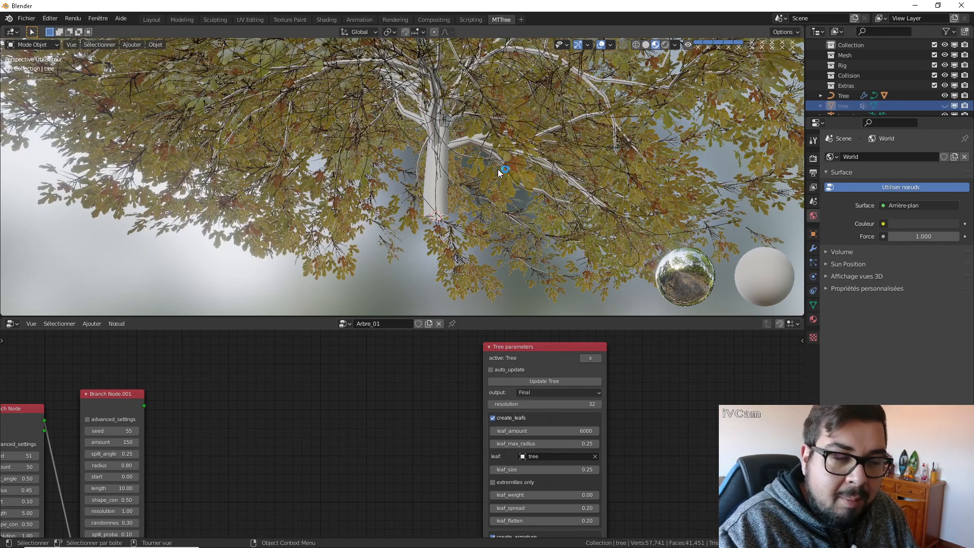
{"action": "middle_click_drag", "start_coordinate": [497, 170], "coordinate": [515, 208]}
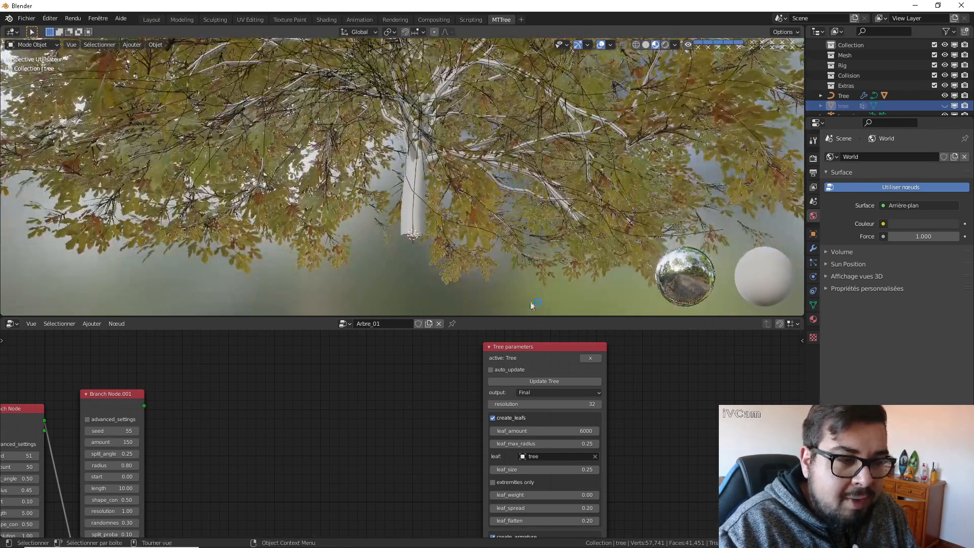
Step: Save the node setup as an MTree preset and choose Arbre_01 as the preset to load
{"action": "left_click", "coordinate": [403, 202]}
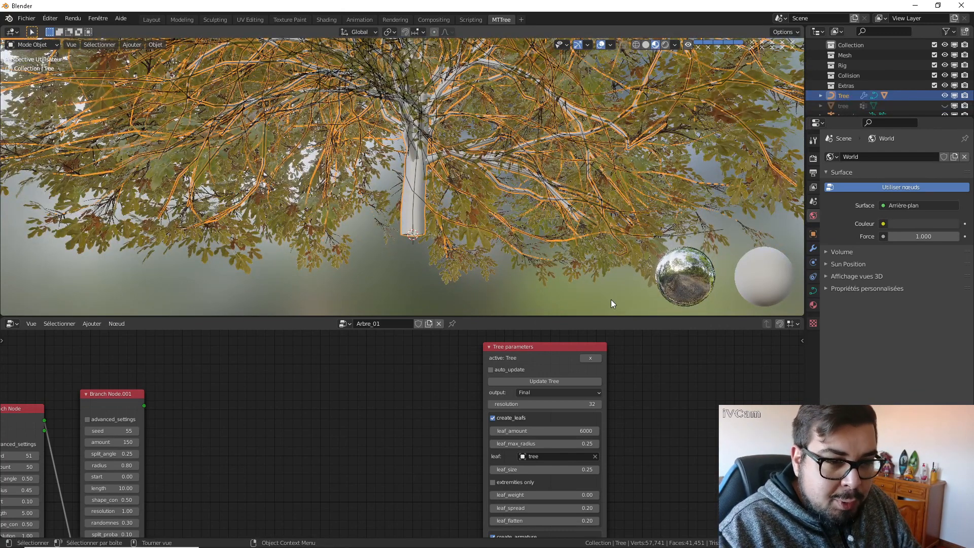
{"action": "key", "text": "n"}
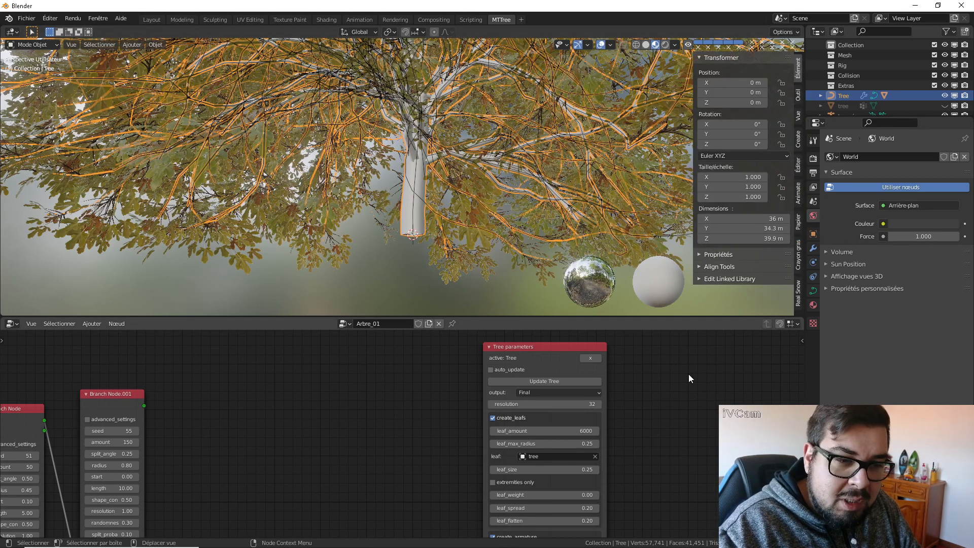
{"action": "key", "text": "n"}
{"action": "left_click", "coordinate": [798, 416]}
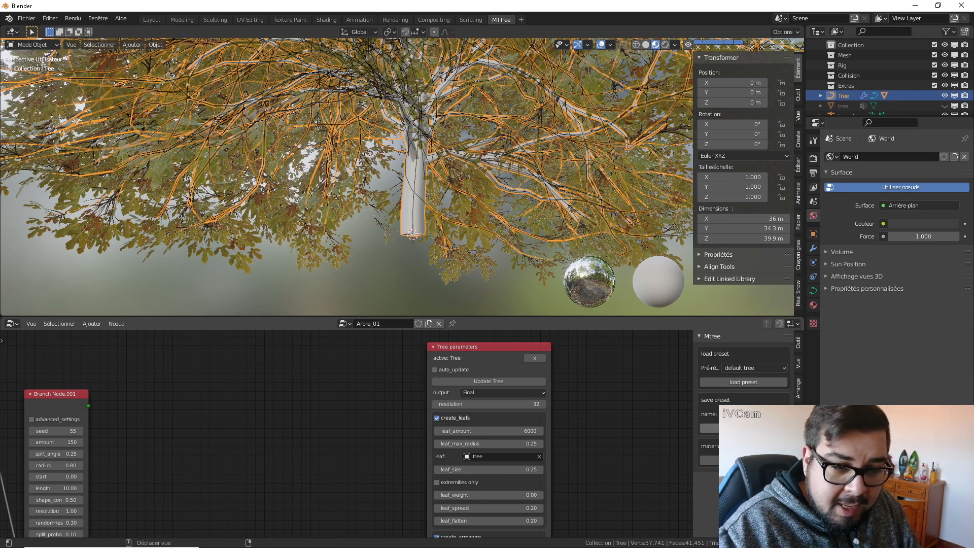
{"action": "left_click", "coordinate": [743, 428]}
{"action": "left_click", "coordinate": [762, 366]}
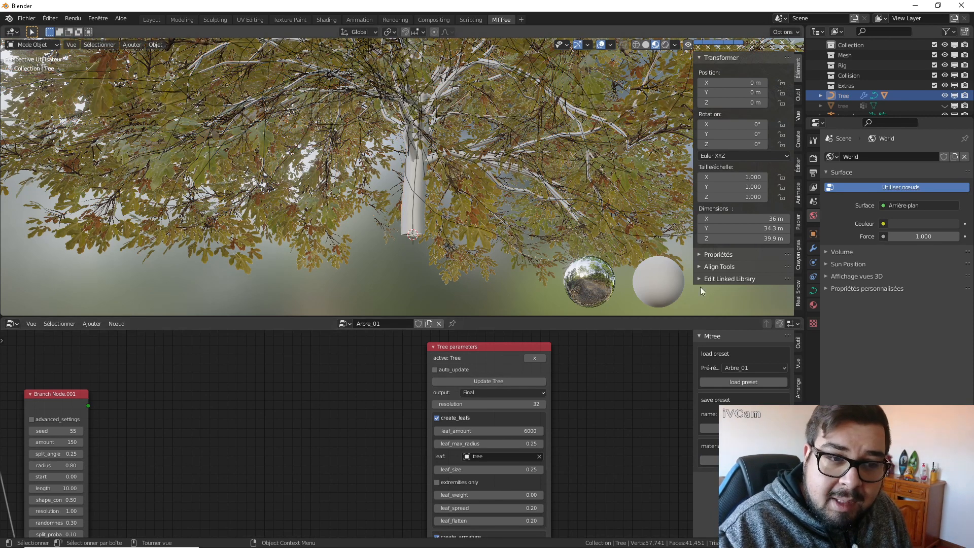
Step: Select the tree and assign the existing birch material to it
{"action": "left_click", "coordinate": [814, 306]}
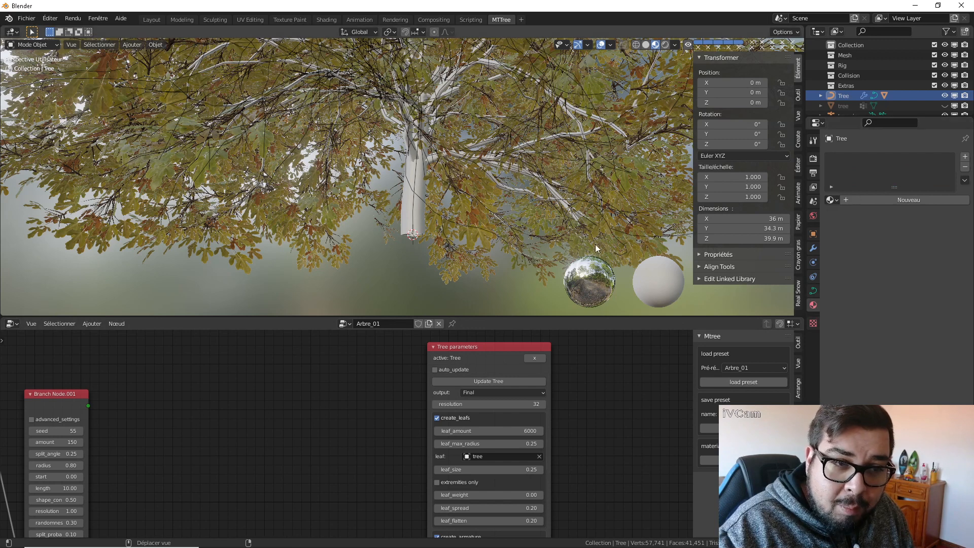
{"action": "left_click", "coordinate": [419, 217]}
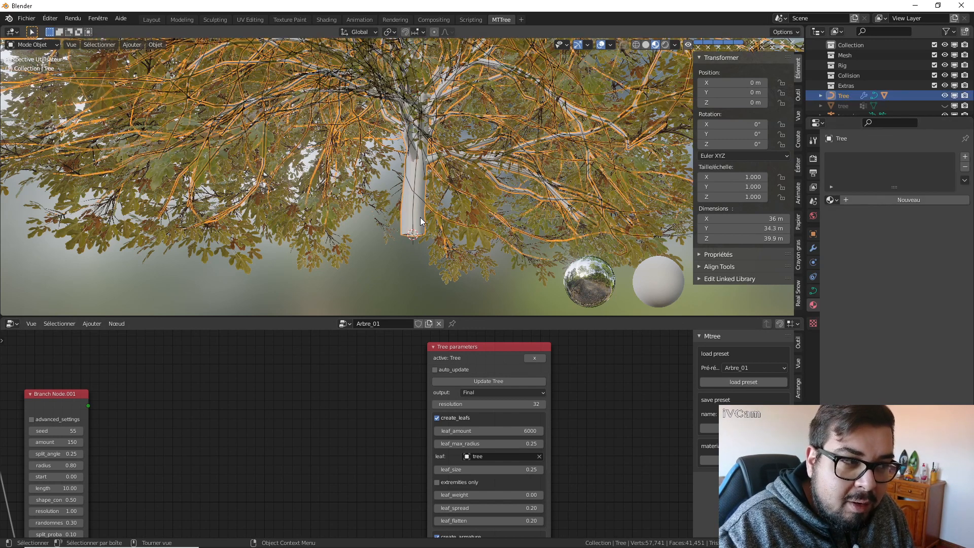
{"action": "left_click", "coordinate": [830, 200]}
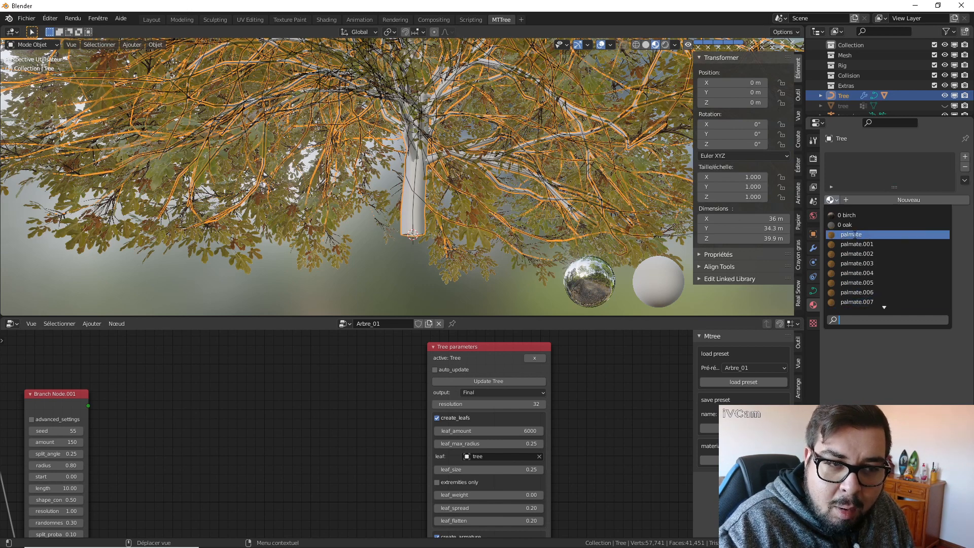
{"action": "scroll", "coordinate": [862, 253], "scroll_direction": "down", "scroll_amount": 5}
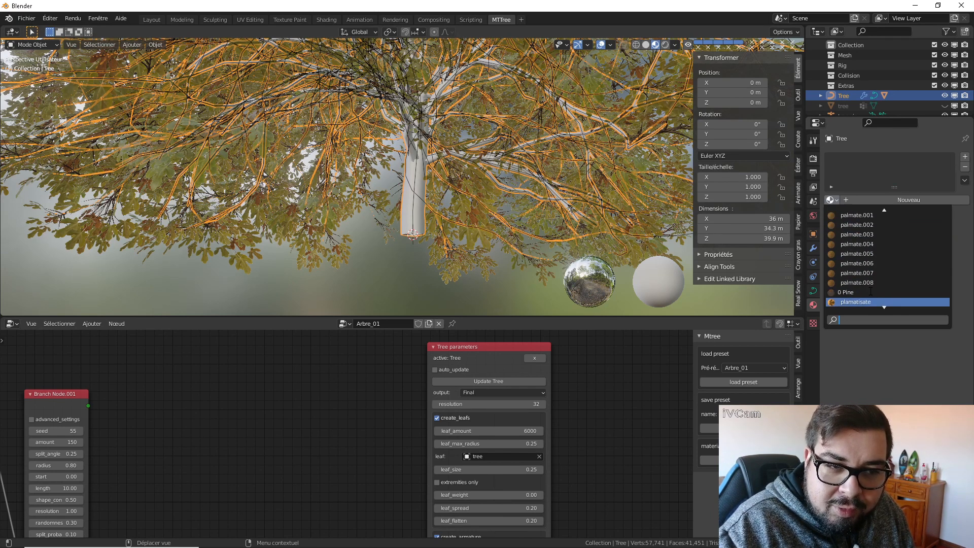
{"action": "scroll", "coordinate": [863, 235], "scroll_direction": "up", "scroll_amount": 2}
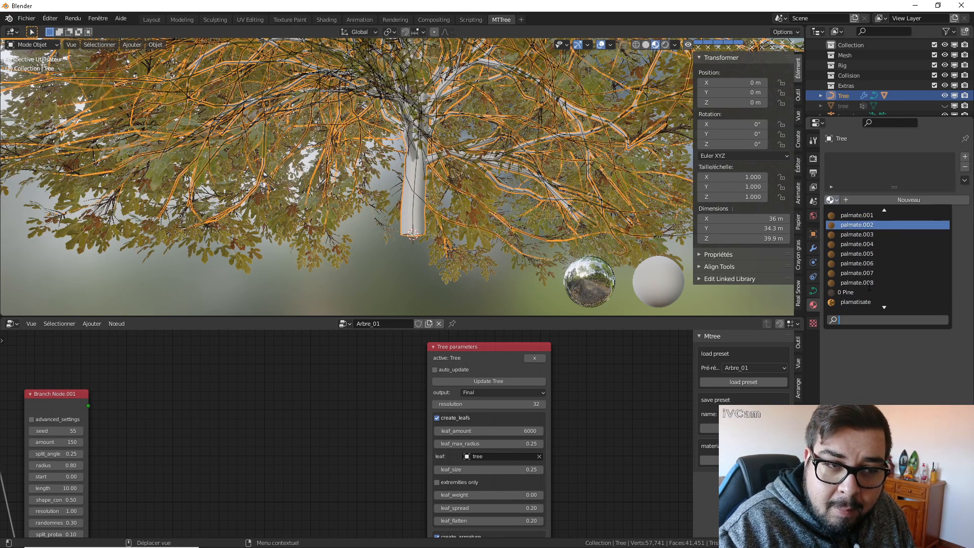
{"action": "scroll", "coordinate": [862, 234], "scroll_direction": "up", "scroll_amount": 3}
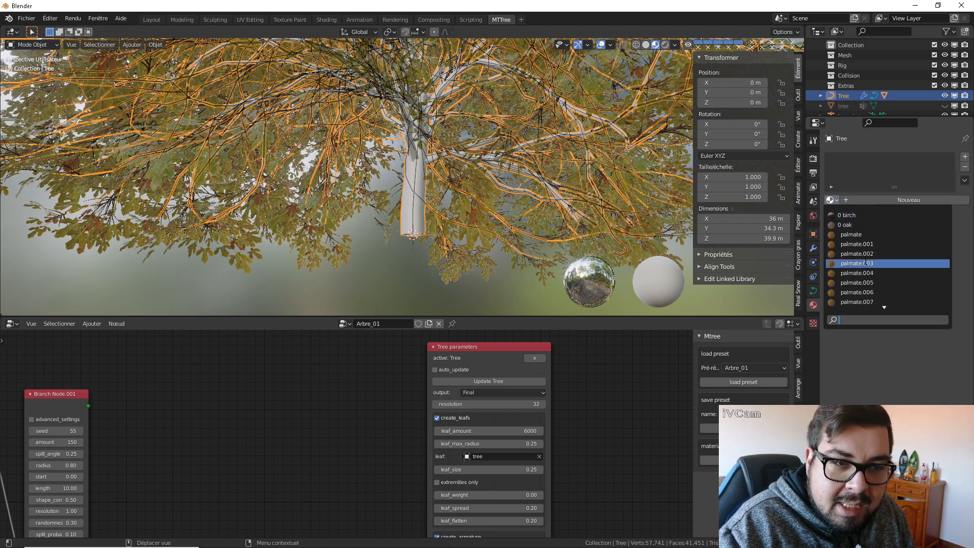
{"action": "left_click", "coordinate": [854, 215]}
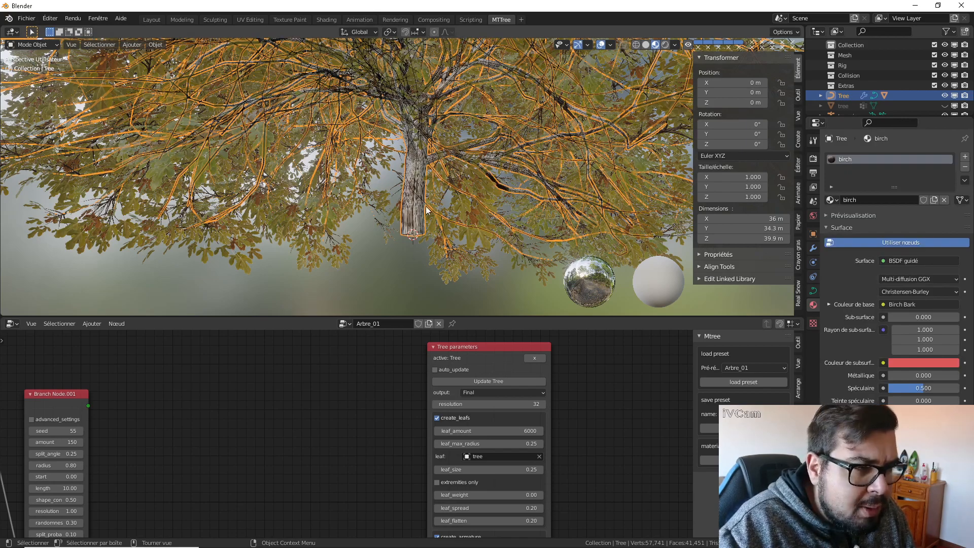
Step: Inspect the birch bark texture up close on the trunk and the lower branches
{"action": "scroll", "coordinate": [445, 212], "scroll_direction": "down", "scroll_amount": 1}
{"action": "scroll", "coordinate": [448, 215], "scroll_direction": "up", "scroll_amount": 7}
{"action": "scroll", "coordinate": [479, 221], "scroll_direction": "down", "scroll_amount": 2}
{"action": "scroll", "coordinate": [488, 221], "scroll_direction": "up", "scroll_amount": 2}
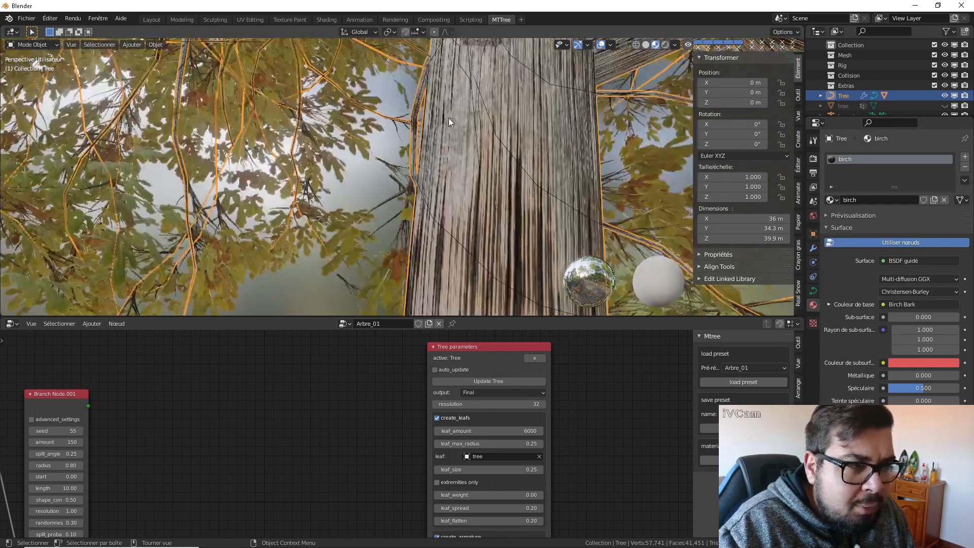
{"action": "scroll", "coordinate": [449, 118], "scroll_direction": "down", "scroll_amount": 5}
{"action": "middle_click_drag", "start_coordinate": [448, 118], "coordinate": [487, 202]}
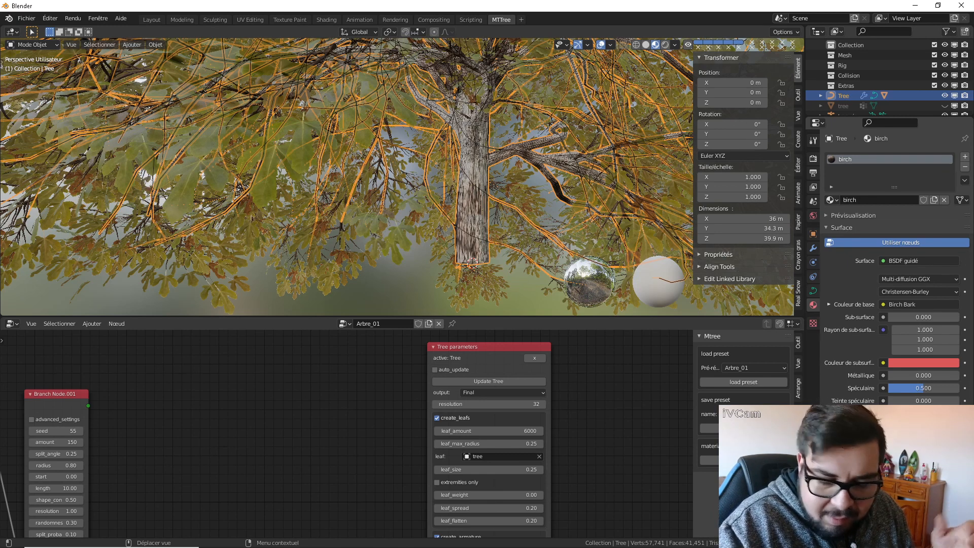
{"action": "scroll", "coordinate": [896, 335], "scroll_direction": "down", "scroll_amount": 2}
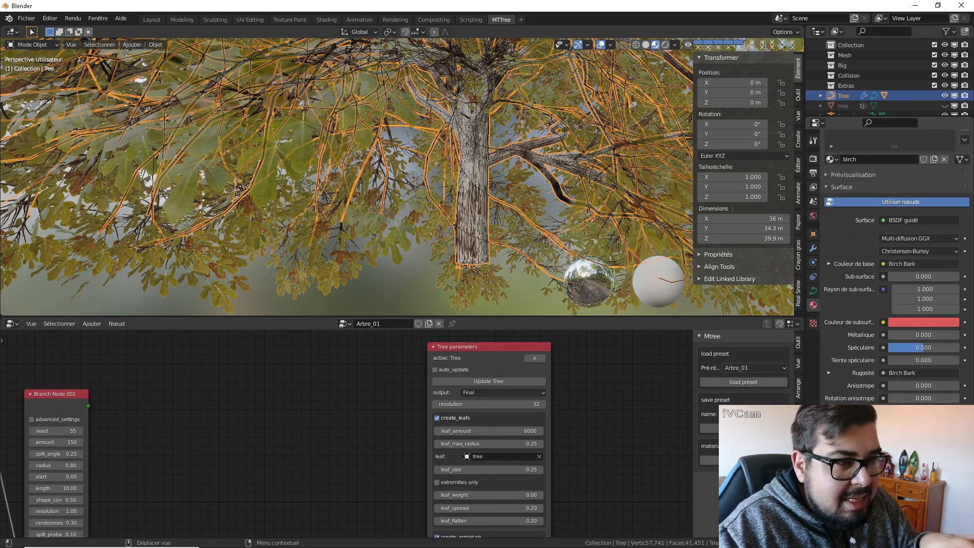
{"action": "scroll", "coordinate": [495, 242], "scroll_direction": "up", "scroll_amount": 5}
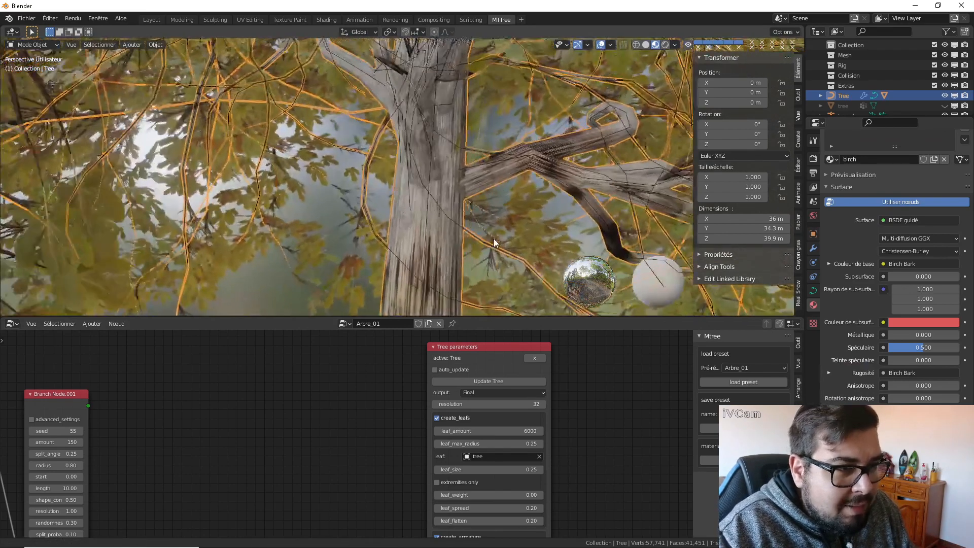
{"action": "scroll", "coordinate": [499, 228], "scroll_direction": "up", "scroll_amount": 4}
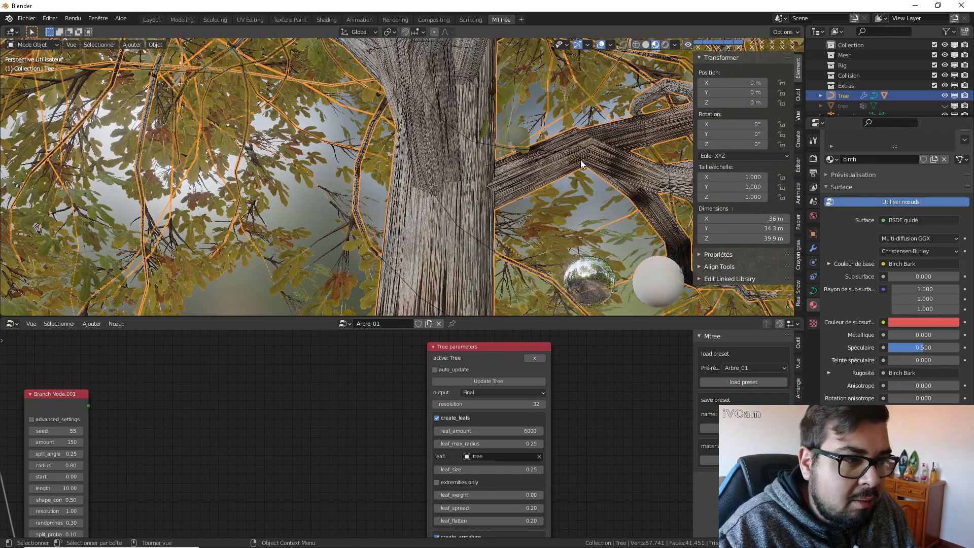
{"action": "middle_click_drag", "start_coordinate": [579, 184], "coordinate": [569, 182]}
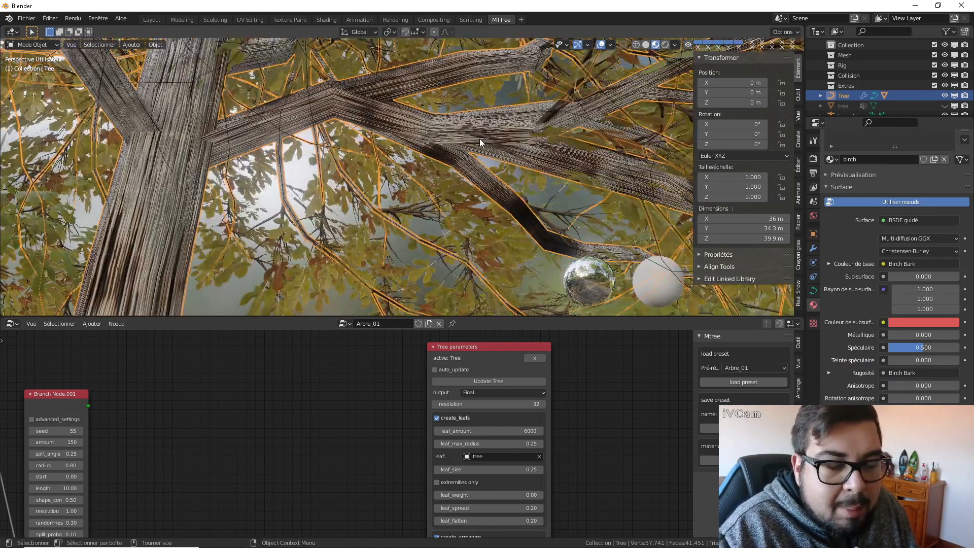
{"action": "scroll", "coordinate": [851, 253], "scroll_direction": "up", "scroll_amount": 2}
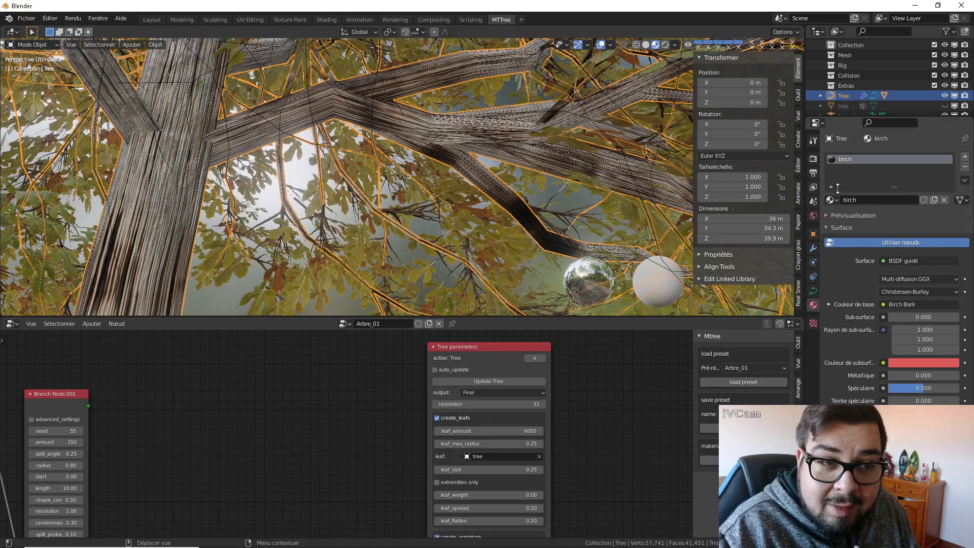
Step: Replace the tree's birch material with oak and inspect the bark on the trunk and branches
{"action": "left_click", "coordinate": [834, 199]}
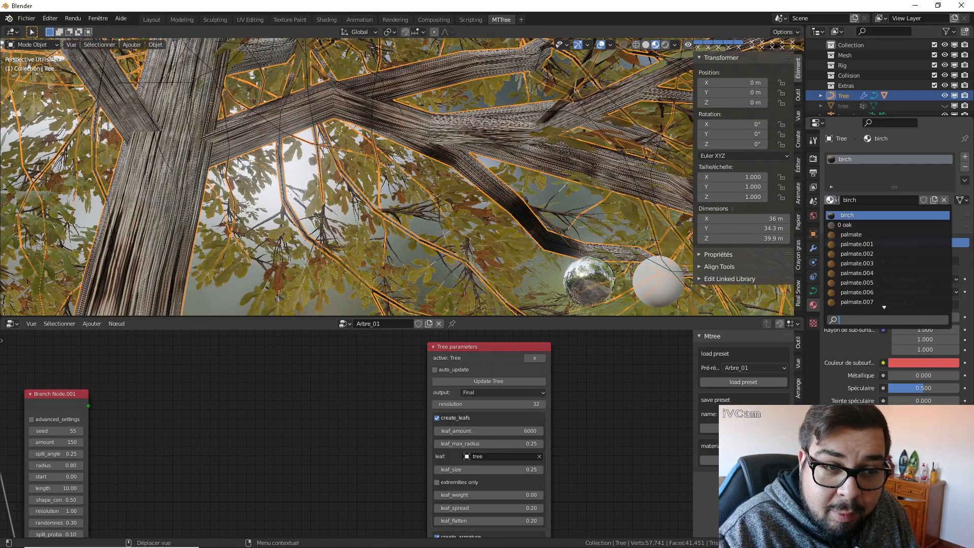
{"action": "left_click", "coordinate": [860, 225]}
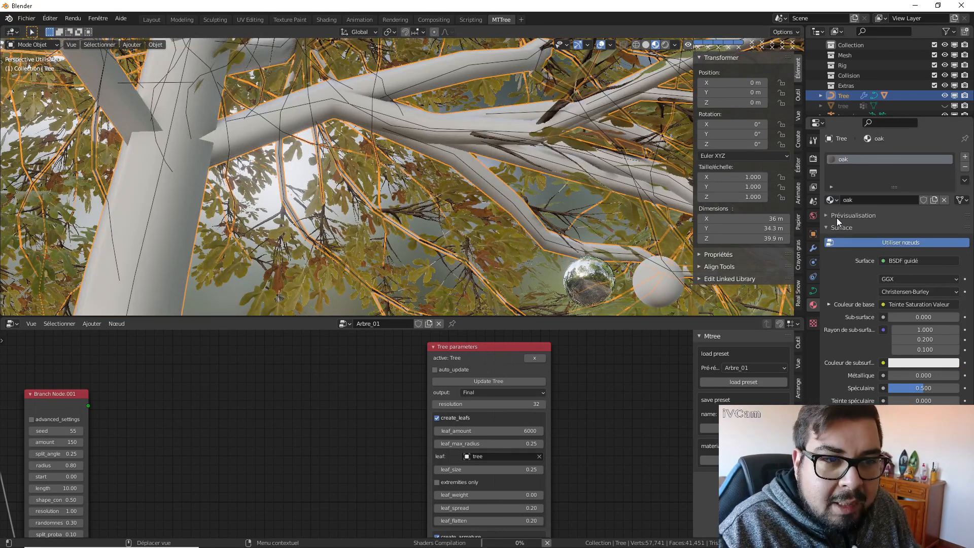
{"action": "scroll", "coordinate": [465, 191], "scroll_direction": "down", "scroll_amount": 3}
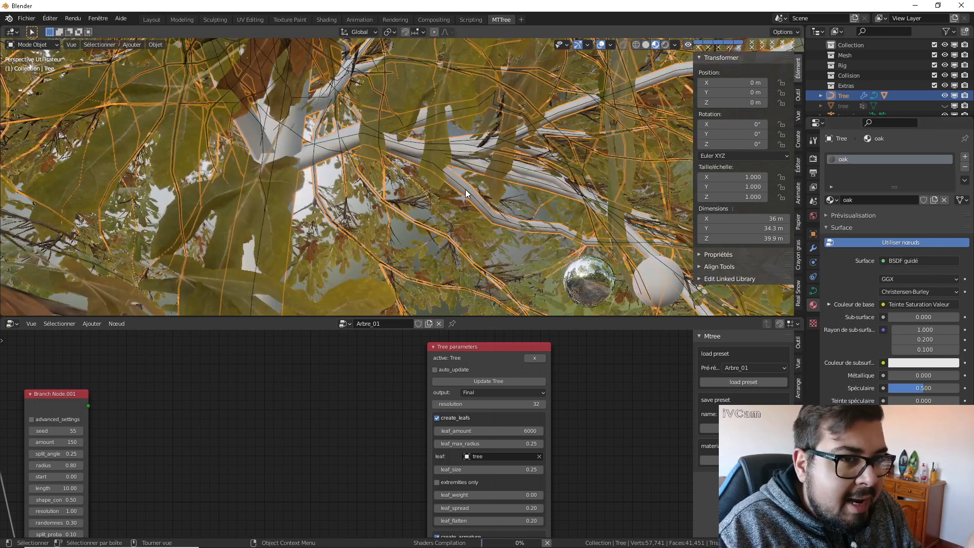
{"action": "scroll", "coordinate": [444, 189], "scroll_direction": "up", "scroll_amount": 4}
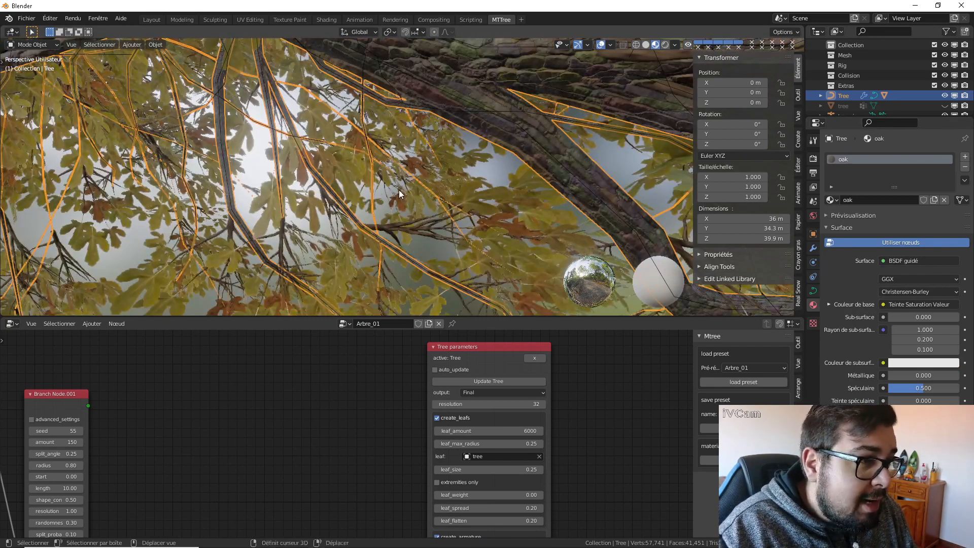
{"action": "middle_click_drag", "start_coordinate": [399, 189], "coordinate": [442, 163]}
{"action": "scroll", "coordinate": [461, 200], "scroll_direction": "down", "scroll_amount": 4}
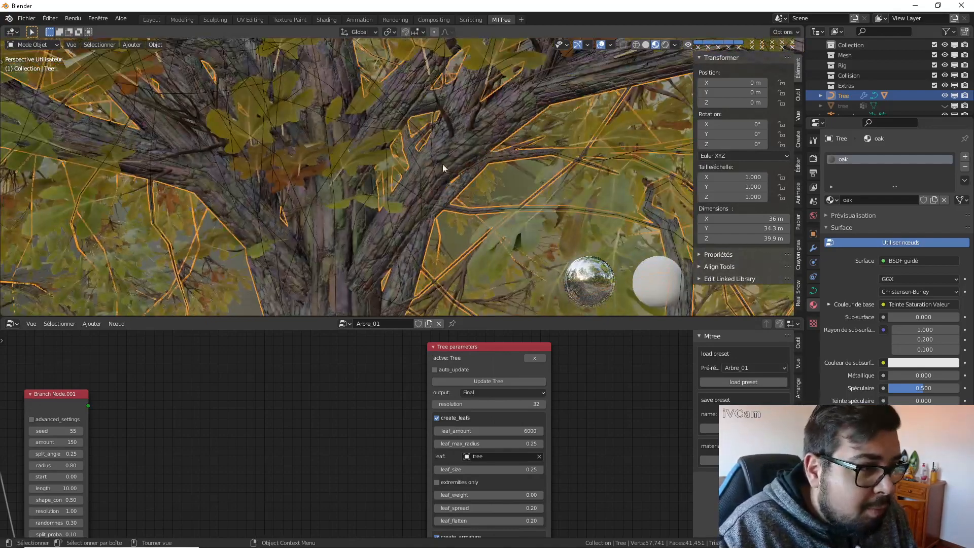
{"action": "scroll", "coordinate": [468, 174], "scroll_direction": "up", "scroll_amount": 3}
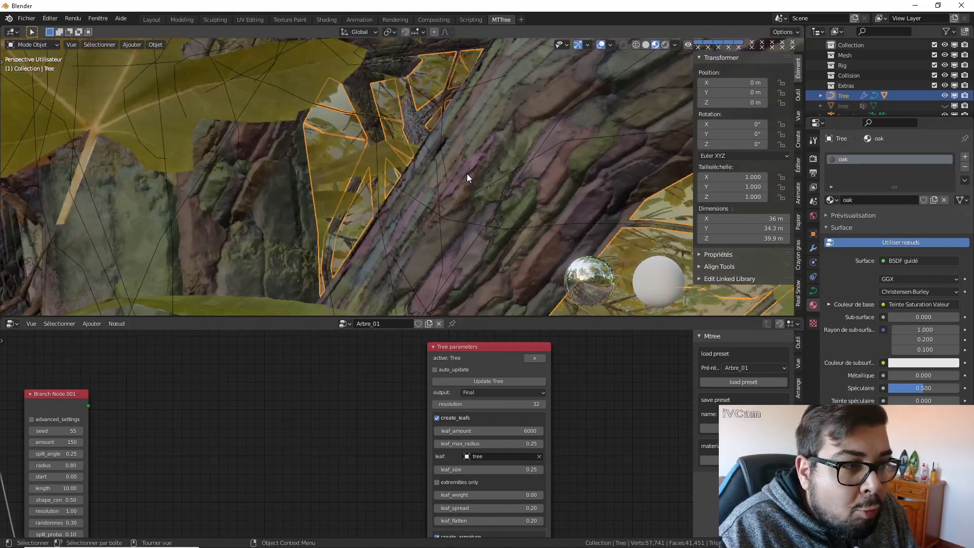
{"action": "scroll", "coordinate": [468, 173], "scroll_direction": "down", "scroll_amount": 3}
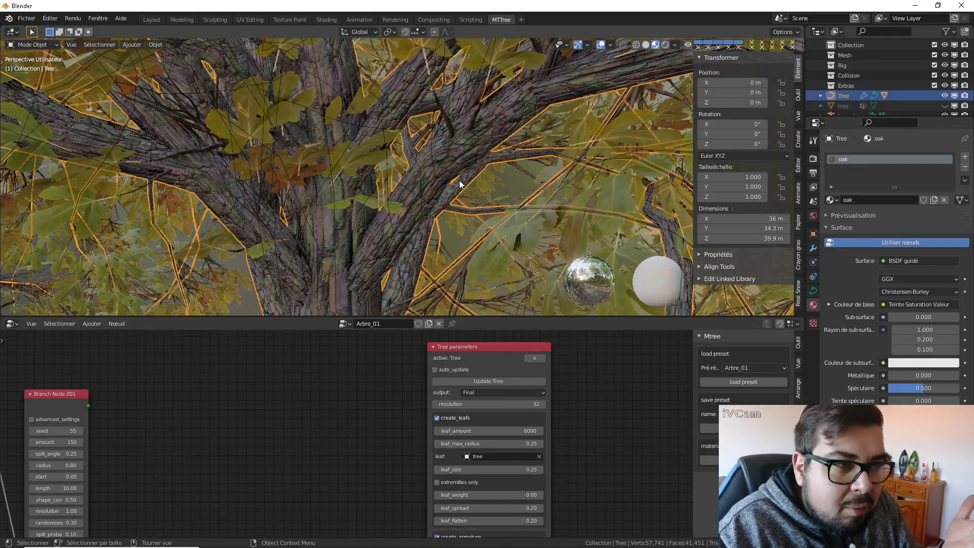
{"action": "middle_click_drag", "start_coordinate": [489, 206], "coordinate": [462, 225]}
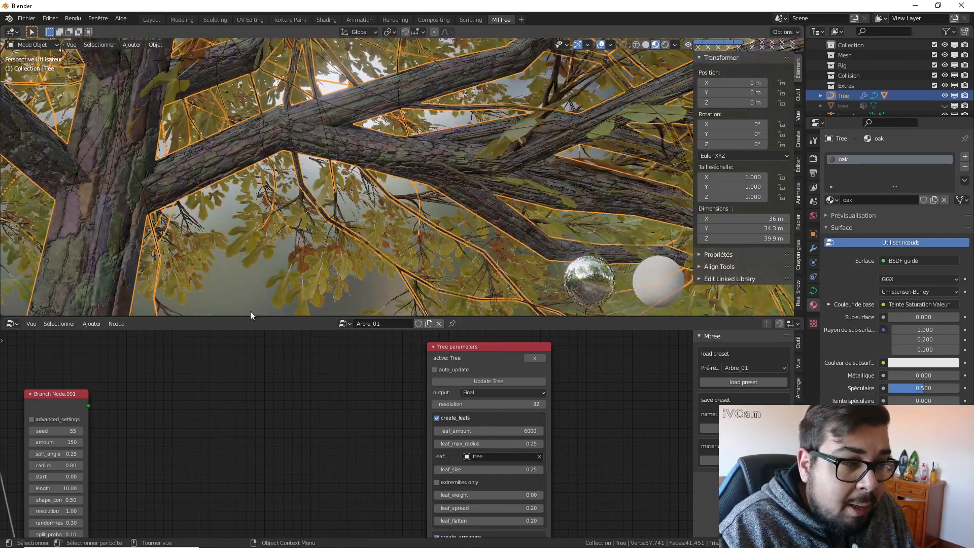
Step: Switch the MTree node area to the Shader Editor and survey the oak material's main nodes
{"action": "left_click", "coordinate": [12, 324]}
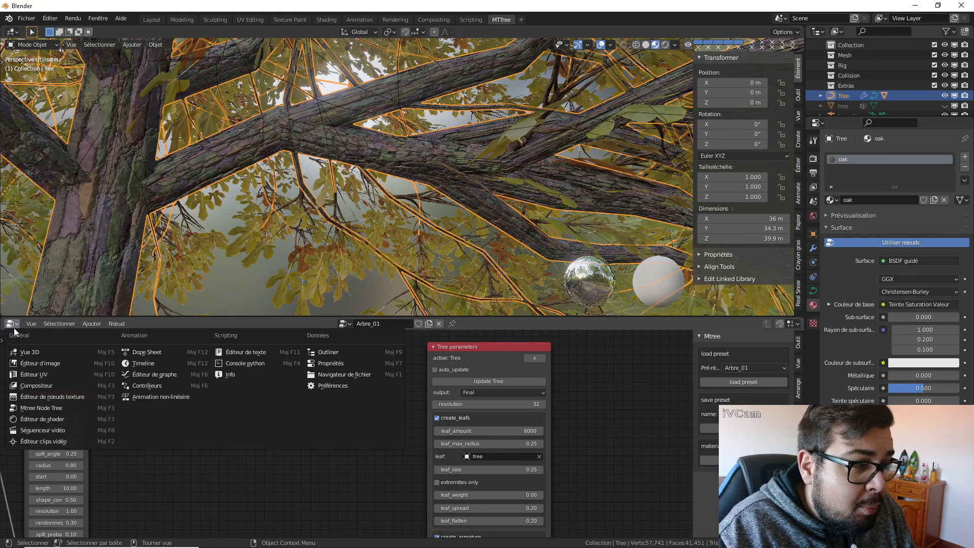
{"action": "left_click", "coordinate": [63, 419]}
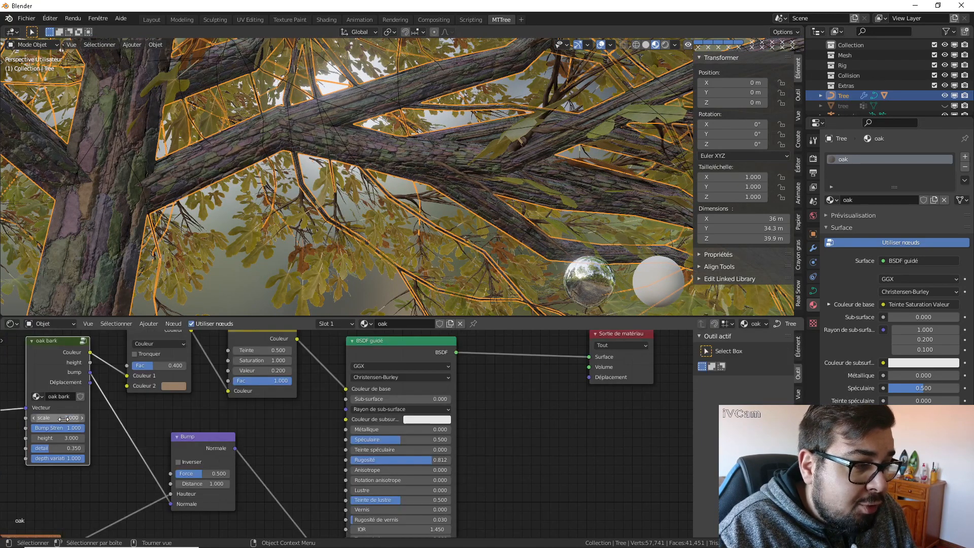
{"action": "scroll", "coordinate": [504, 412], "scroll_direction": "down", "scroll_amount": 4}
{"action": "middle_click_drag", "start_coordinate": [396, 400], "coordinate": [477, 395]}
{"action": "scroll", "coordinate": [469, 396], "scroll_direction": "down", "scroll_amount": 2}
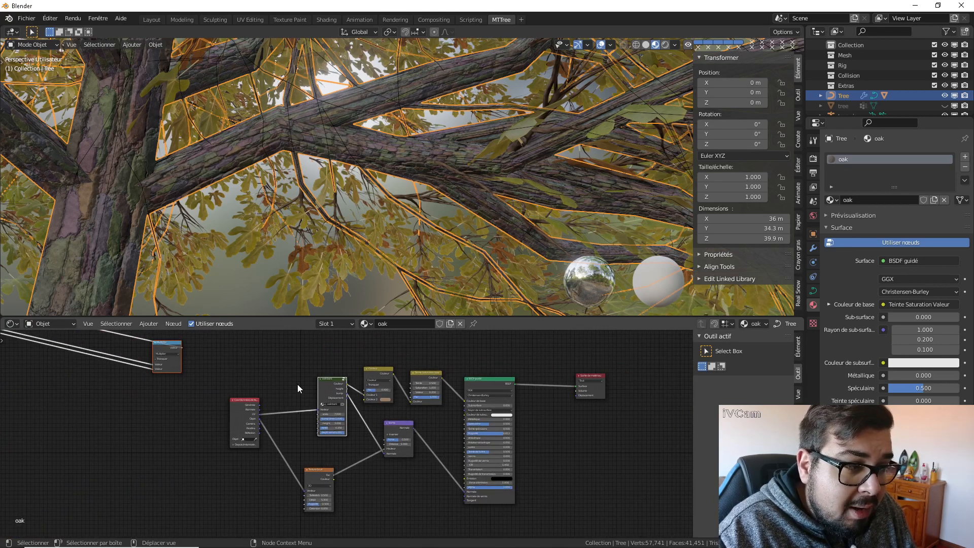
{"action": "middle_click_drag", "start_coordinate": [298, 385], "coordinate": [528, 455]}
{"action": "scroll", "coordinate": [379, 413], "scroll_direction": "down", "scroll_amount": 3}
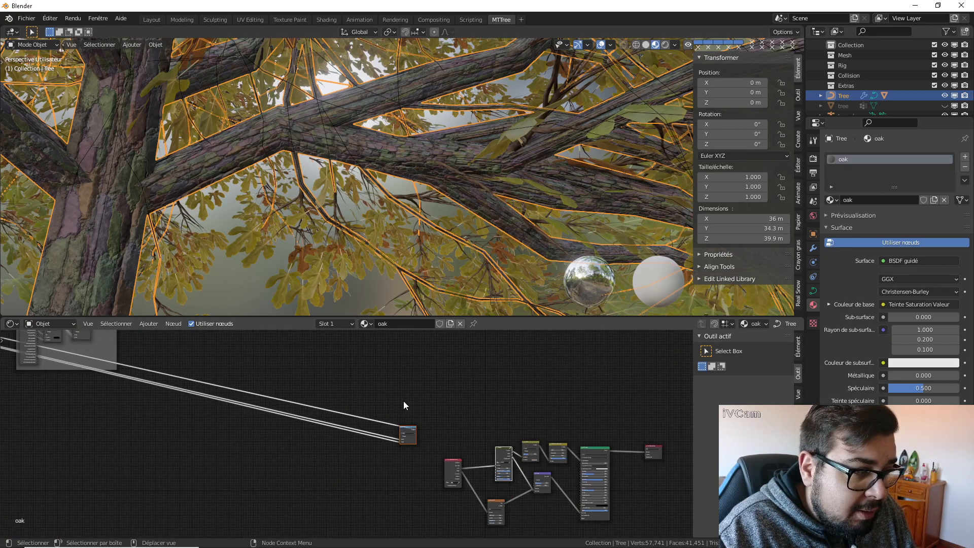
Step: Examine the framed node clusters and their long links to the main part of the oak material's node tree
{"action": "scroll", "coordinate": [387, 422], "scroll_direction": "down", "scroll_amount": 2}
{"action": "scroll", "coordinate": [393, 412], "scroll_direction": "down", "scroll_amount": 3}
{"action": "middle_click_drag", "start_coordinate": [332, 373], "coordinate": [466, 381]}
{"action": "scroll", "coordinate": [467, 382], "scroll_direction": "up", "scroll_amount": 1}
{"action": "scroll", "coordinate": [449, 382], "scroll_direction": "up", "scroll_amount": 3}
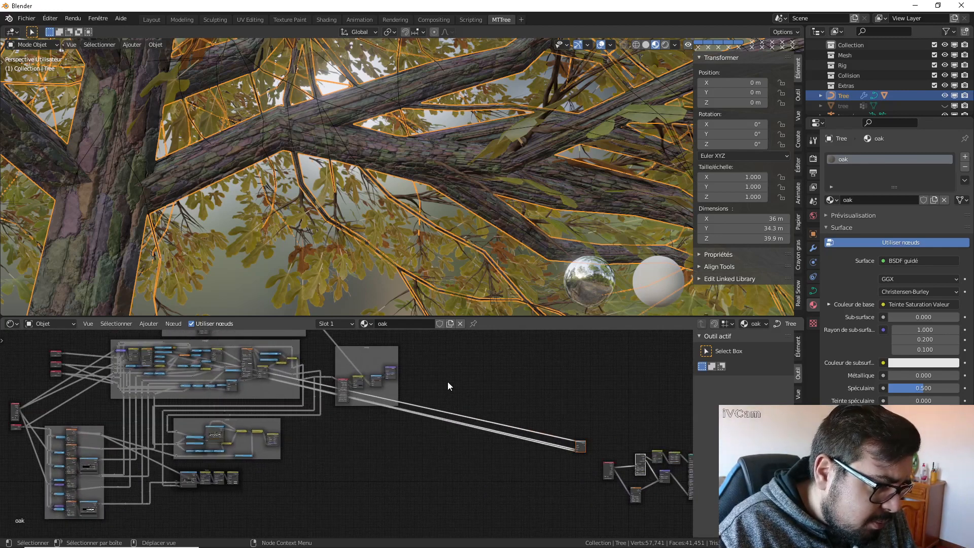
{"action": "scroll", "coordinate": [449, 383], "scroll_direction": "down", "scroll_amount": 3}
{"action": "scroll", "coordinate": [486, 381], "scroll_direction": "down", "scroll_amount": 2}
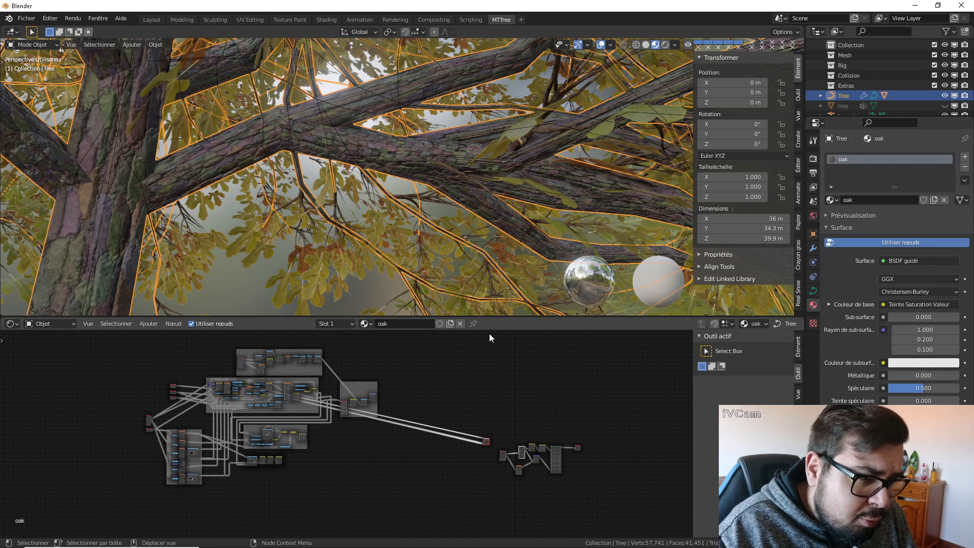
{"action": "scroll", "coordinate": [472, 420], "scroll_direction": "up", "scroll_amount": 4}
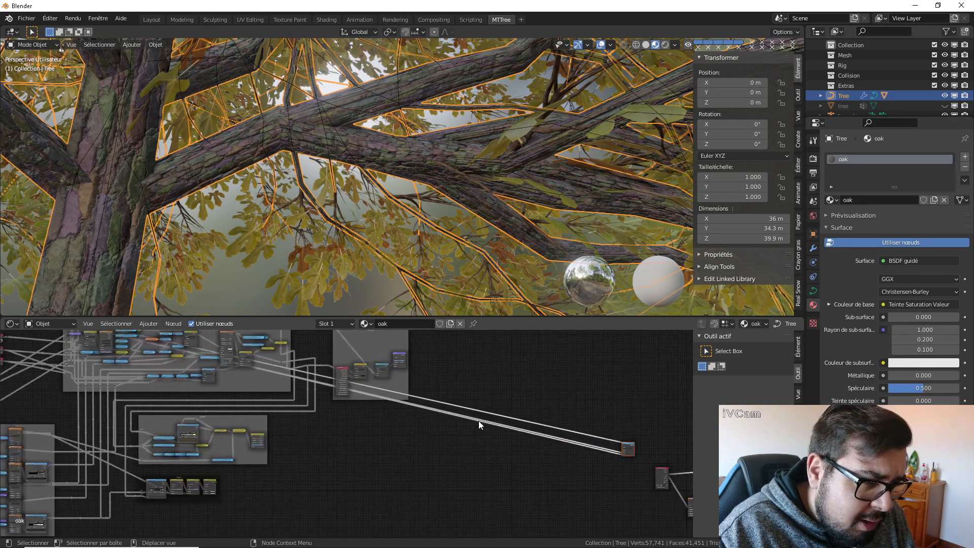
{"action": "scroll", "coordinate": [449, 400], "scroll_direction": "up", "scroll_amount": 4}
{"action": "middle_click_drag", "start_coordinate": [432, 405], "coordinate": [390, 515]}
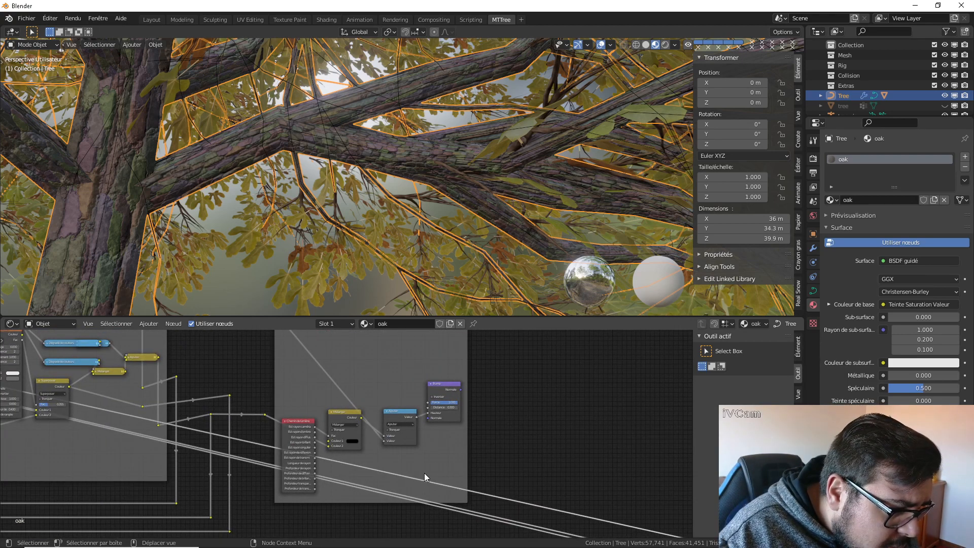
Step: Return to the oak material's main nodes, enter the oak bark node group and view its whole internal network
{"action": "scroll", "coordinate": [424, 473], "scroll_direction": "down", "scroll_amount": 6}
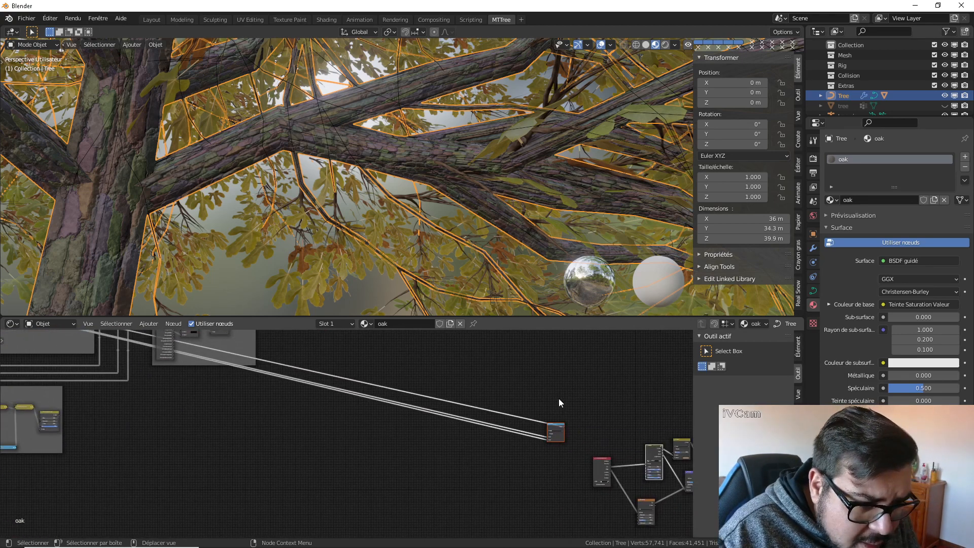
{"action": "middle_click_drag", "start_coordinate": [561, 402], "coordinate": [440, 365]}
{"action": "scroll", "coordinate": [539, 408], "scroll_direction": "up", "scroll_amount": 3}
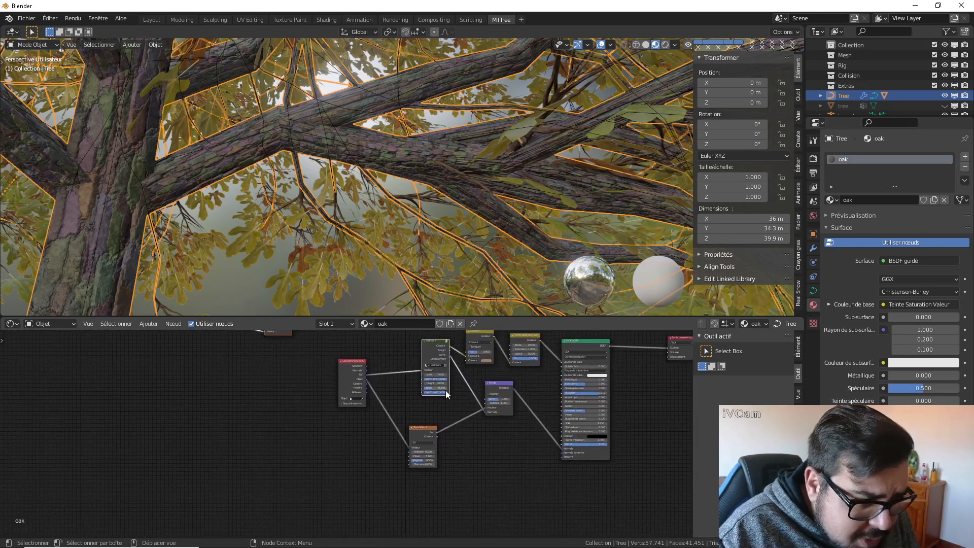
{"action": "middle_click_drag", "start_coordinate": [465, 401], "coordinate": [465, 424]}
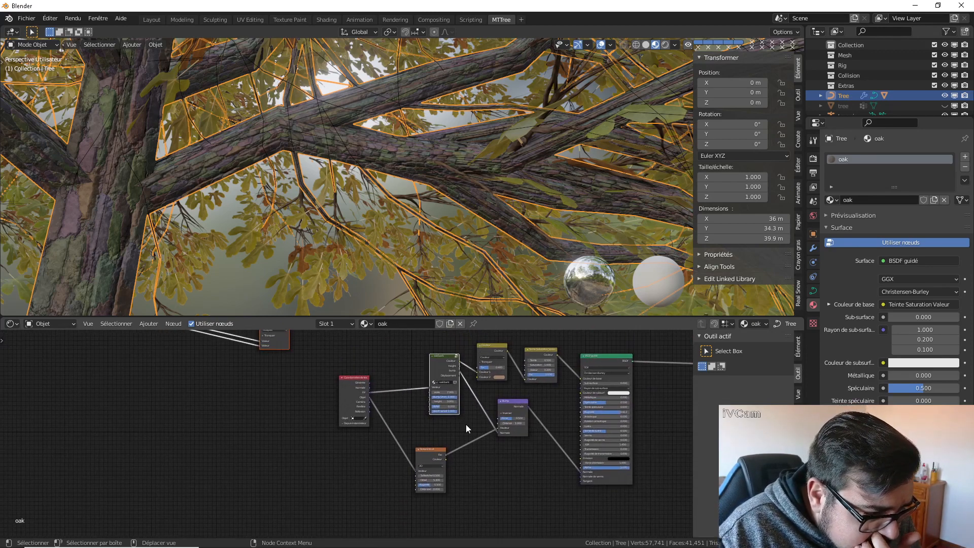
{"action": "scroll", "coordinate": [465, 422], "scroll_direction": "up", "scroll_amount": 4}
{"action": "key", "text": "Tab"}
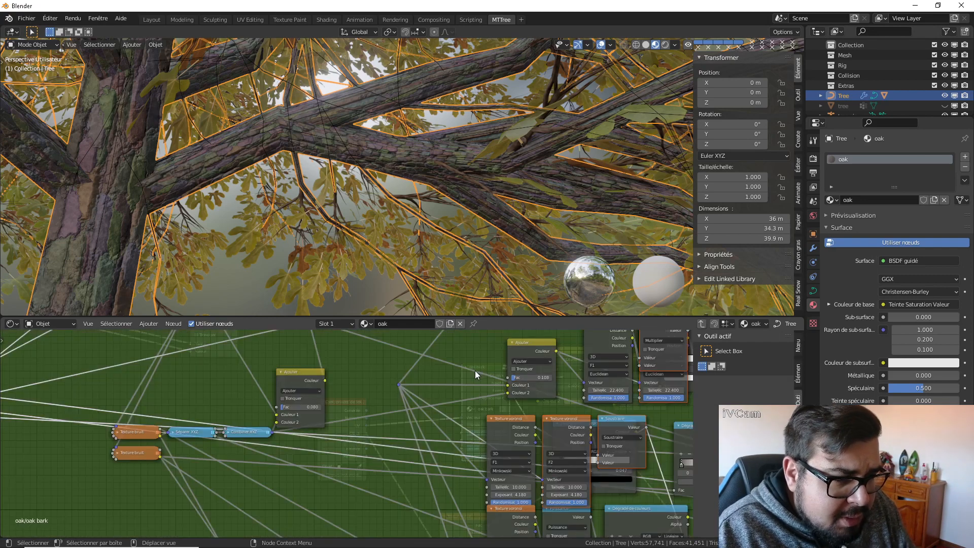
{"action": "scroll", "coordinate": [472, 386], "scroll_direction": "down", "scroll_amount": 7}
{"action": "scroll", "coordinate": [506, 413], "scroll_direction": "down", "scroll_amount": 5}
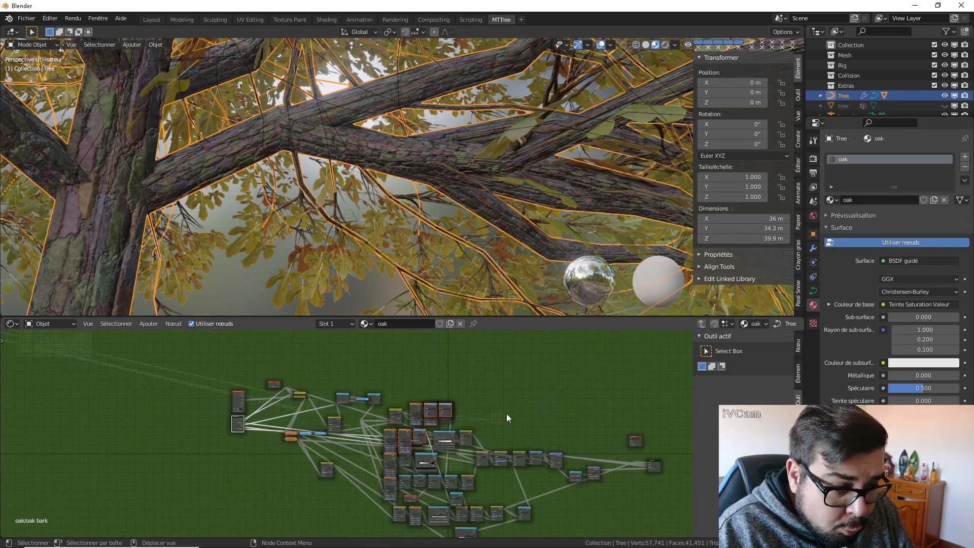
Step: Exit the oak bark group and set the oak bark node's scale to 14
{"action": "middle_click_drag", "start_coordinate": [513, 375], "coordinate": [476, 367]}
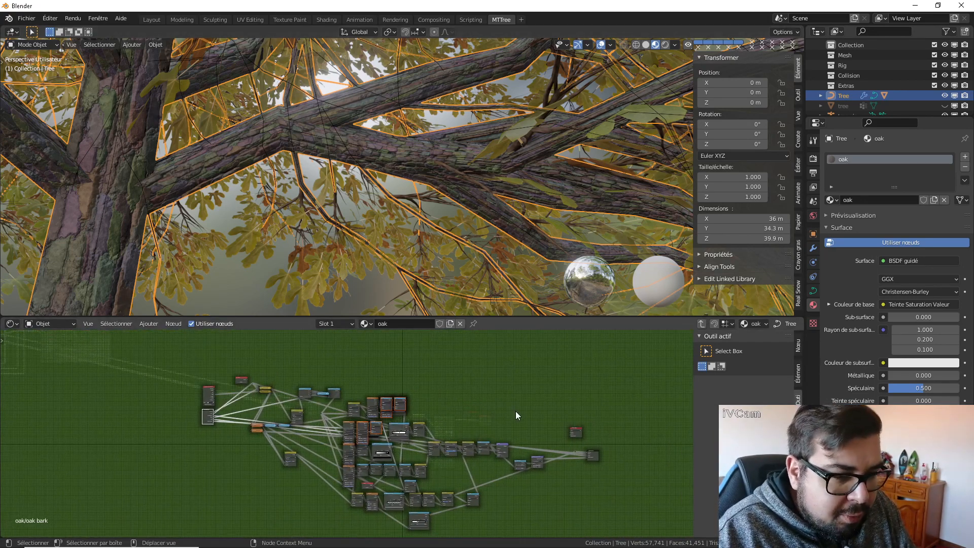
{"action": "key", "text": "Tab"}
{"action": "scroll", "coordinate": [450, 429], "scroll_direction": "up", "scroll_amount": 3}
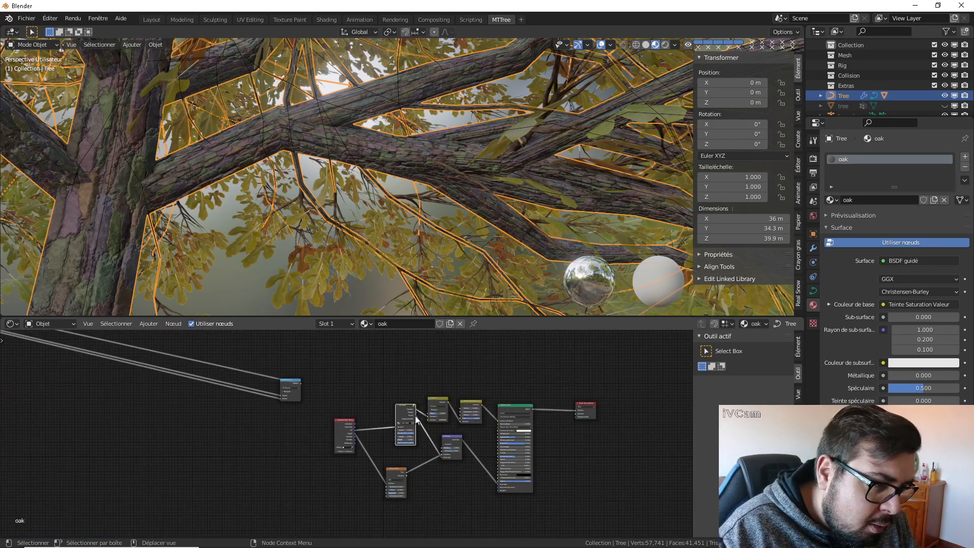
{"action": "scroll", "coordinate": [405, 400], "scroll_direction": "up", "scroll_amount": 3}
{"action": "scroll", "coordinate": [459, 420], "scroll_direction": "up", "scroll_amount": 2}
{"action": "scroll", "coordinate": [525, 428], "scroll_direction": "up", "scroll_amount": 3}
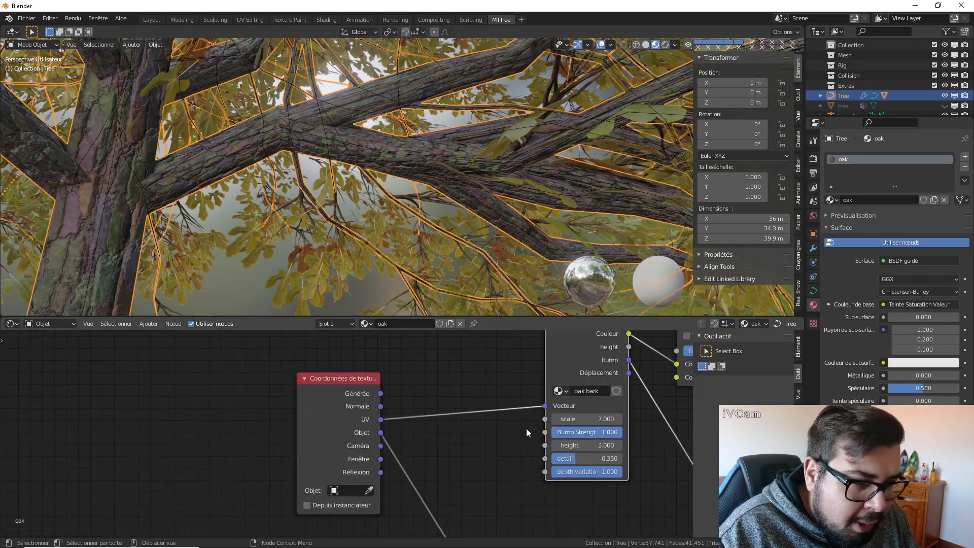
{"action": "middle_click_drag", "start_coordinate": [538, 428], "coordinate": [421, 426]}
{"action": "double_click", "coordinate": [470, 416]}
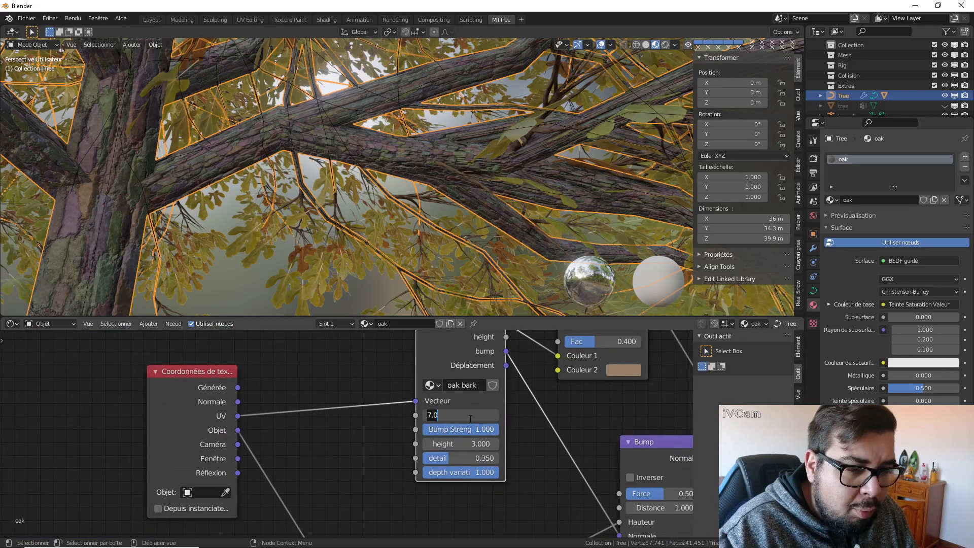
{"action": "type", "text": "14"}
{"action": "key", "text": "Return"}
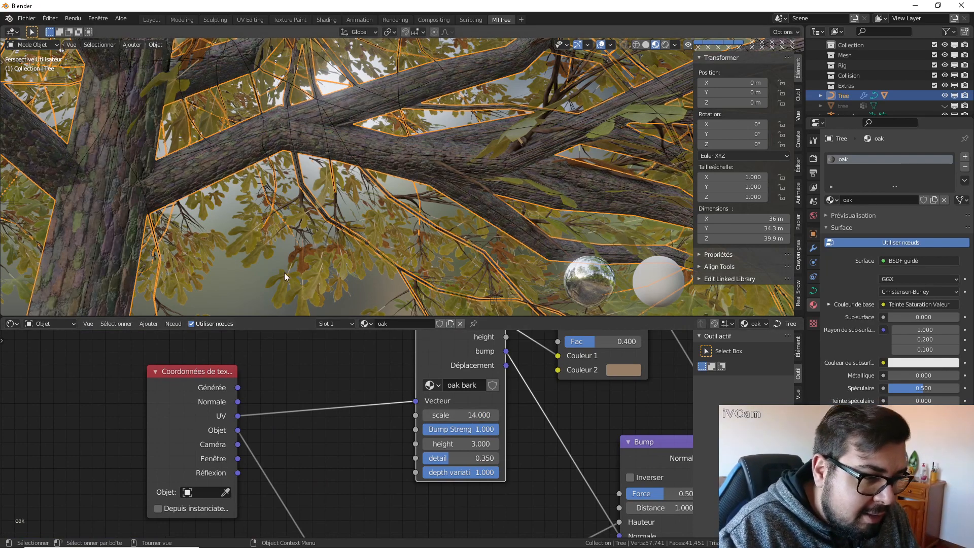
Step: Raise the oak bark node's height to 8.8 and set its detail to 0.75
{"action": "scroll", "coordinate": [285, 274], "scroll_direction": "up", "scroll_amount": 3}
{"action": "mouse_move", "coordinate": [475, 430]}
{"action": "left_mouse_down"}
{"action": "mouse_move", "coordinate": [398, 430]}
{"action": "mouse_move", "coordinate": [476, 430]}
{"action": "left_mouse_up"}
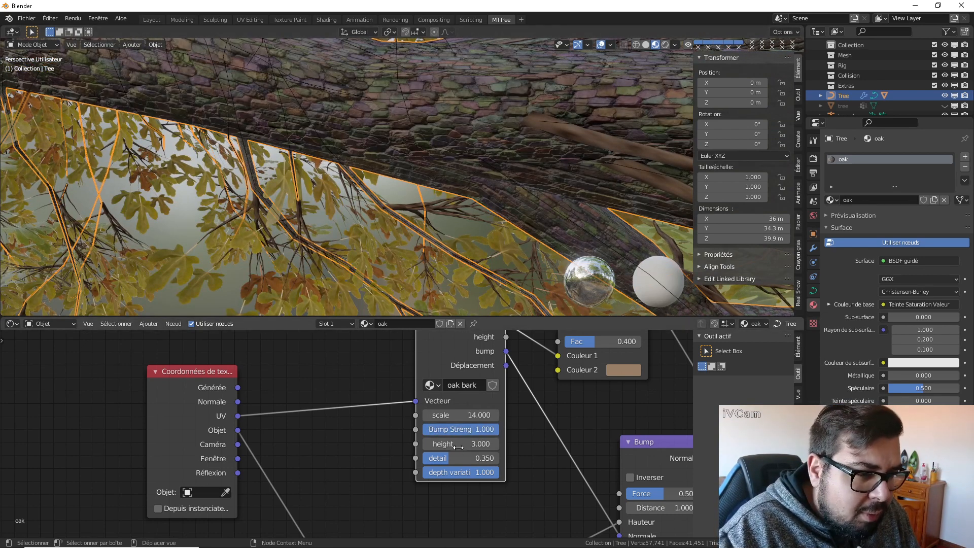
{"action": "left_click_drag", "start_coordinate": [459, 445], "coordinate": [488, 458]}
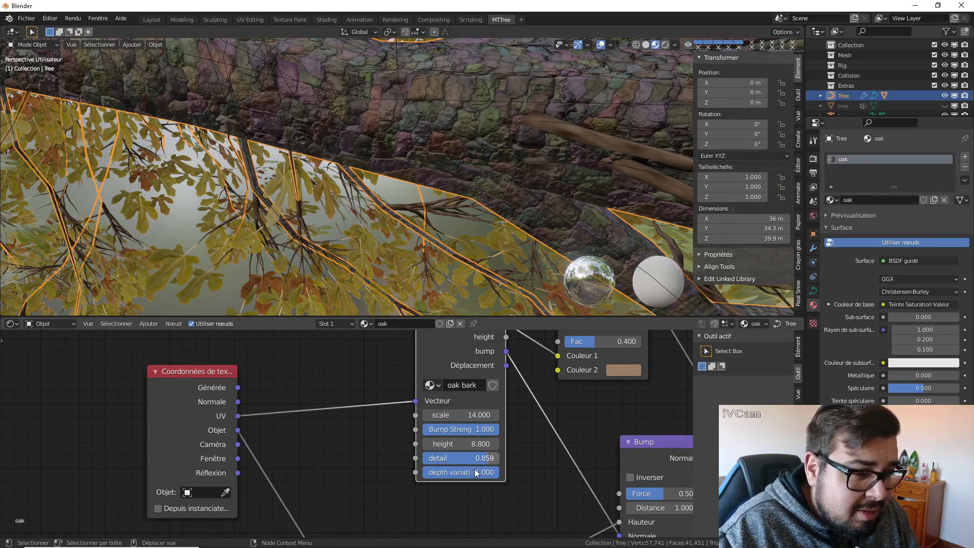
{"action": "left_click", "coordinate": [474, 459]}
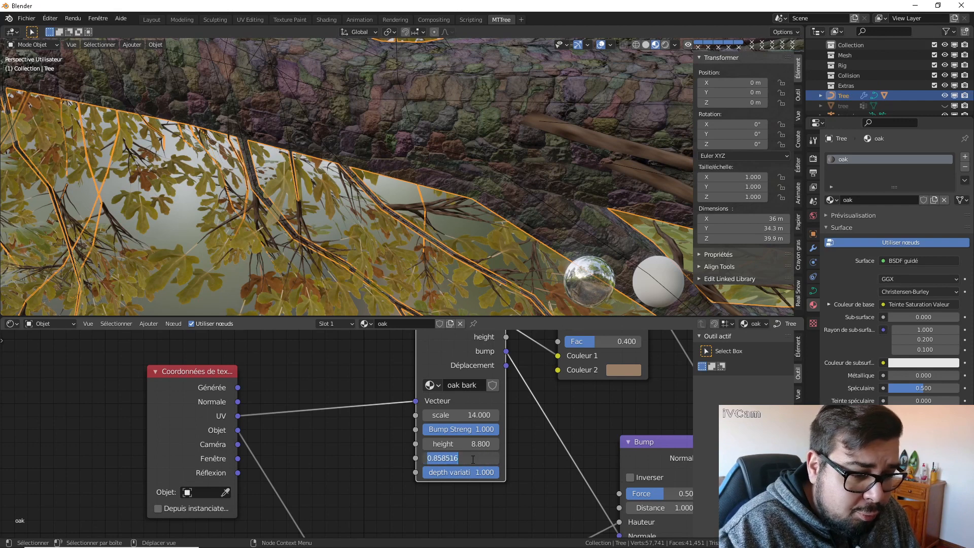
{"action": "type", "text": "0.750"}
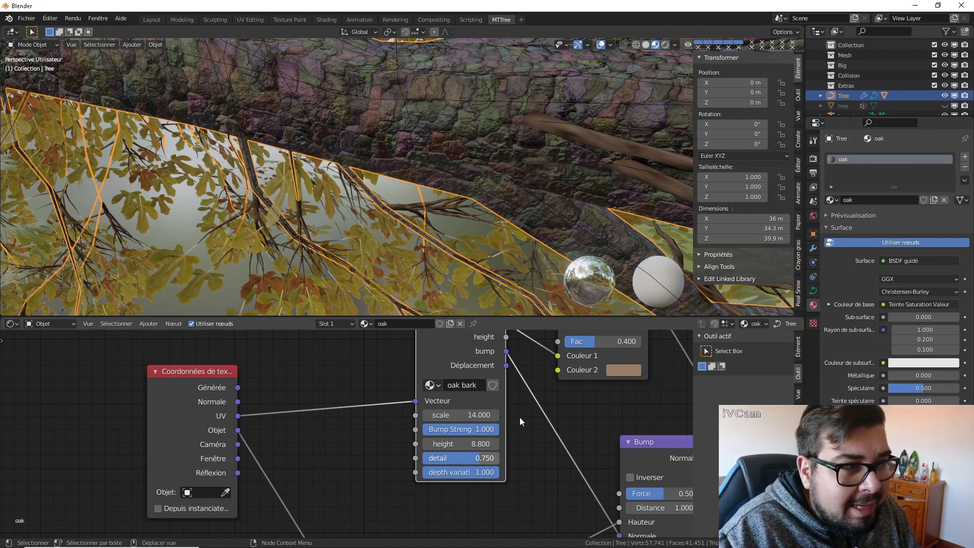
{"action": "key", "text": "Return"}
Step: Review the Texture bruit, Bump and BSDF guidé nodes, and move the Bump node lower in the oak material's node tree
{"action": "middle_click_drag", "start_coordinate": [532, 377], "coordinate": [448, 389]}
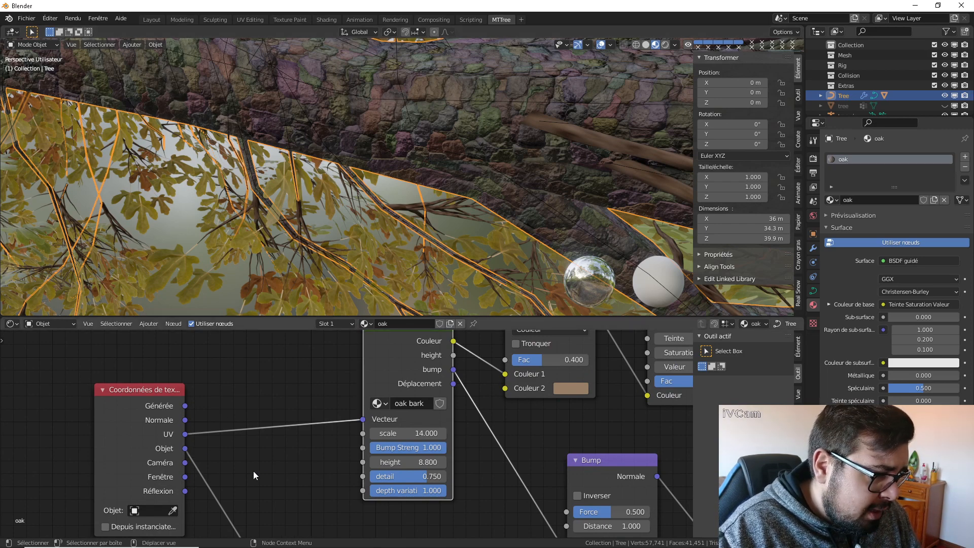
{"action": "scroll", "coordinate": [254, 471], "scroll_direction": "down", "scroll_amount": 3}
{"action": "middle_click_drag", "start_coordinate": [304, 491], "coordinate": [272, 358]}
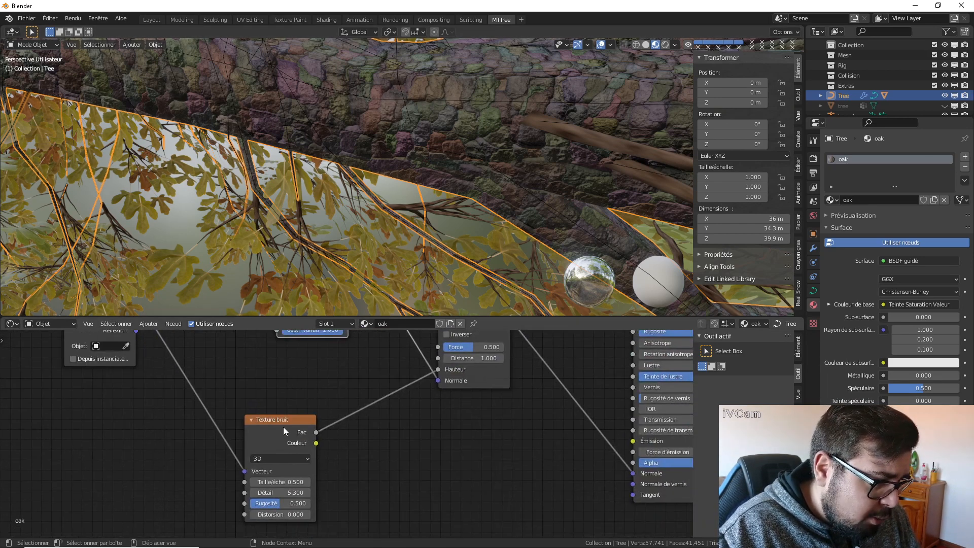
{"action": "middle_click_drag", "start_coordinate": [443, 421], "coordinate": [422, 454]}
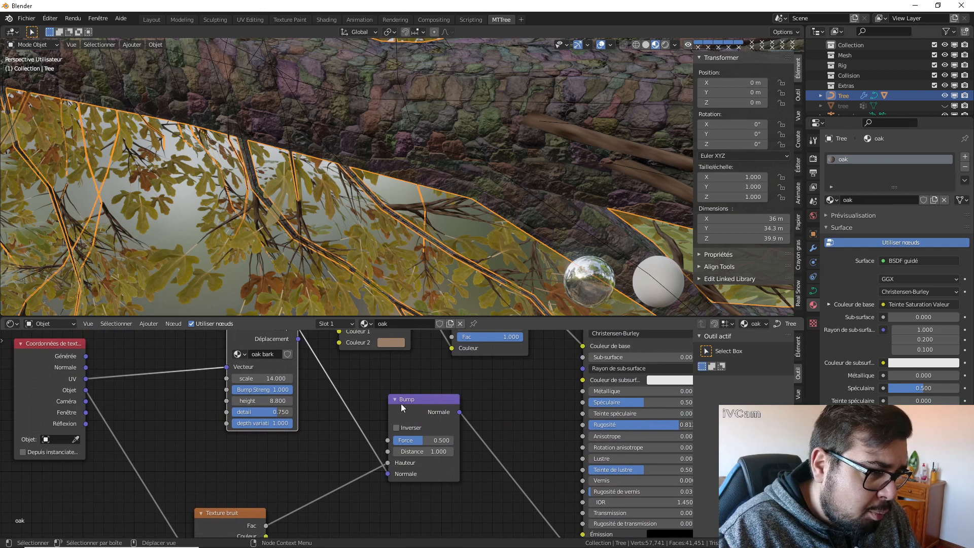
{"action": "middle_click_drag", "start_coordinate": [346, 412], "coordinate": [299, 377]}
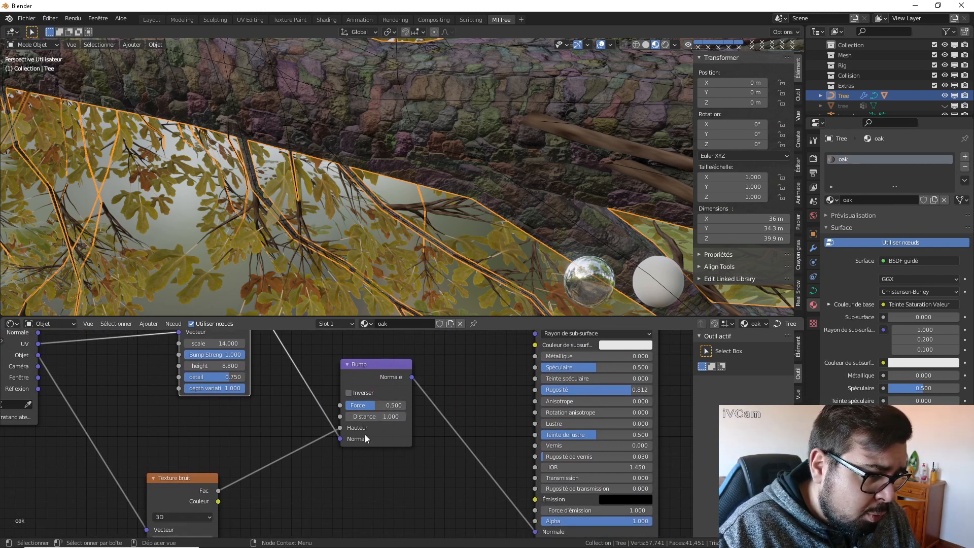
{"action": "middle_click_drag", "start_coordinate": [456, 430], "coordinate": [400, 445]}
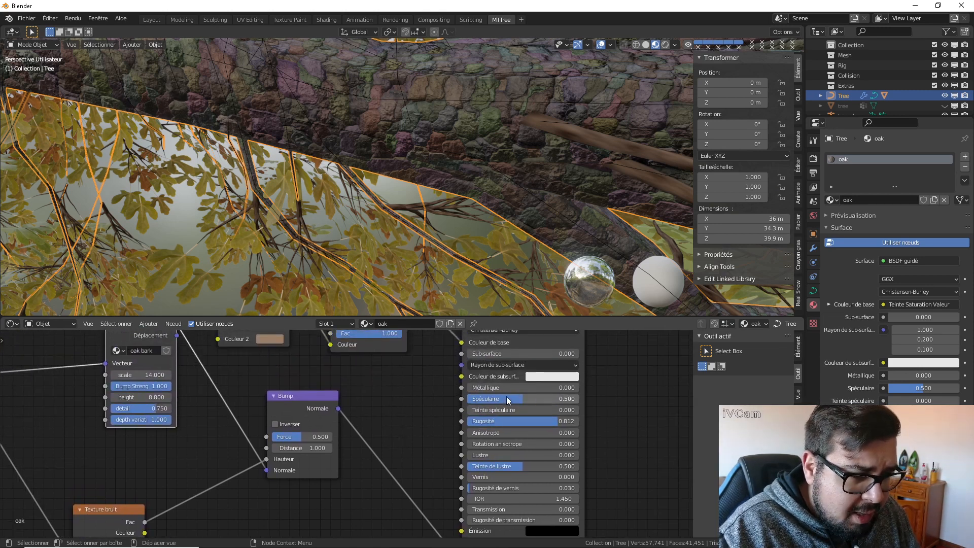
{"action": "left_click_drag", "start_coordinate": [309, 394], "coordinate": [290, 449]}
{"action": "middle_click_drag", "start_coordinate": [376, 379], "coordinate": [371, 456]}
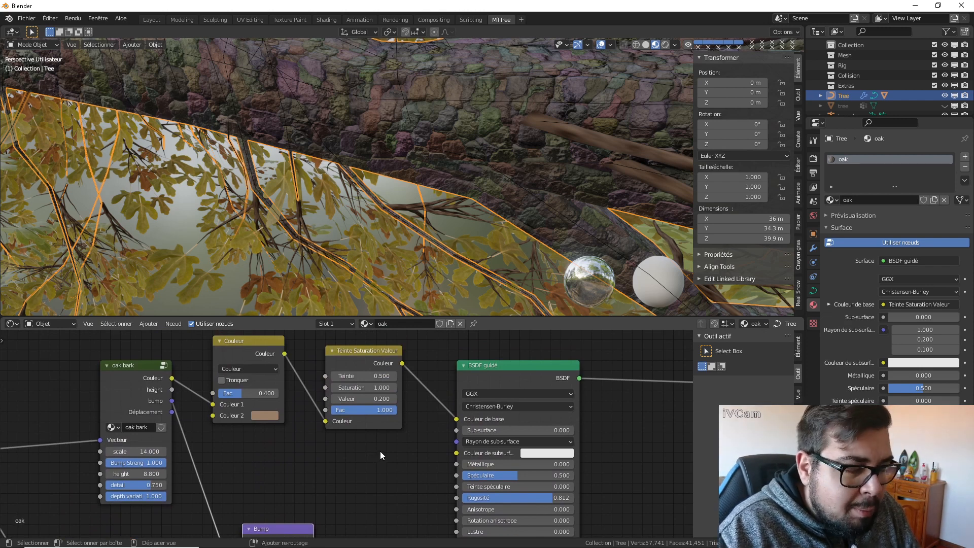
Step: Insert an Occlusion ambiante node between Teinte Saturation Valeur and BSDF guidé, and feed its Normale input from the Bump node
{"action": "key", "text": "shift+a"}
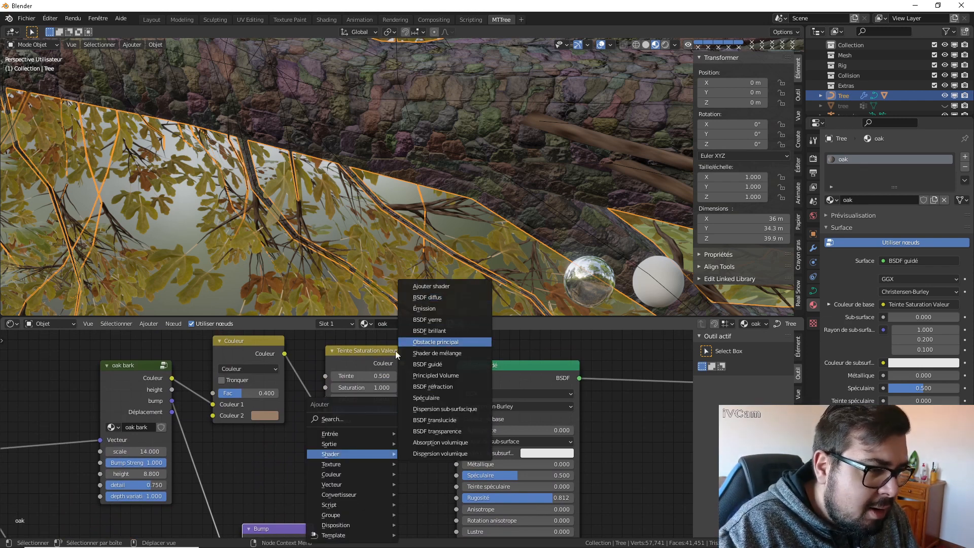
{"action": "mouse_move", "coordinate": [353, 434]}
{"action": "left_click", "coordinate": [446, 238]}
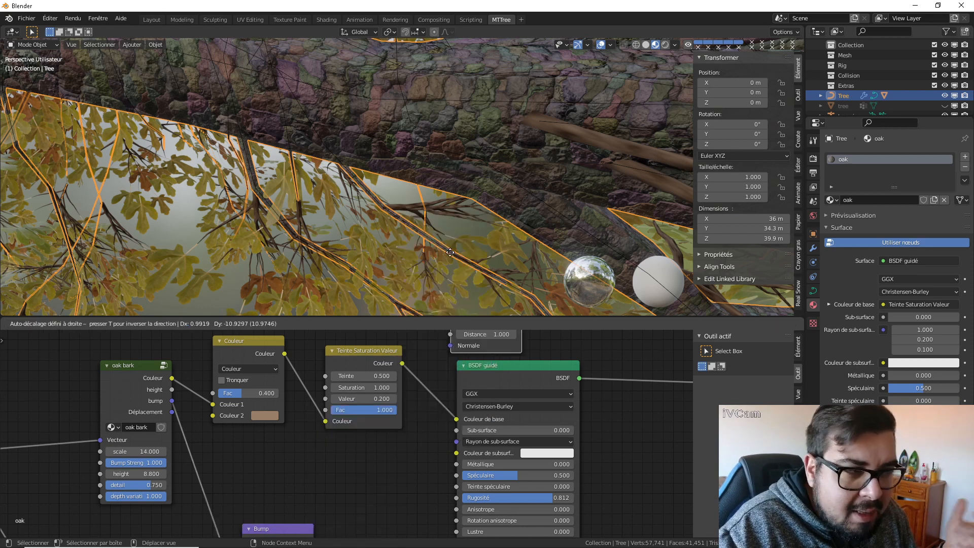
{"action": "left_click", "coordinate": [443, 341]}
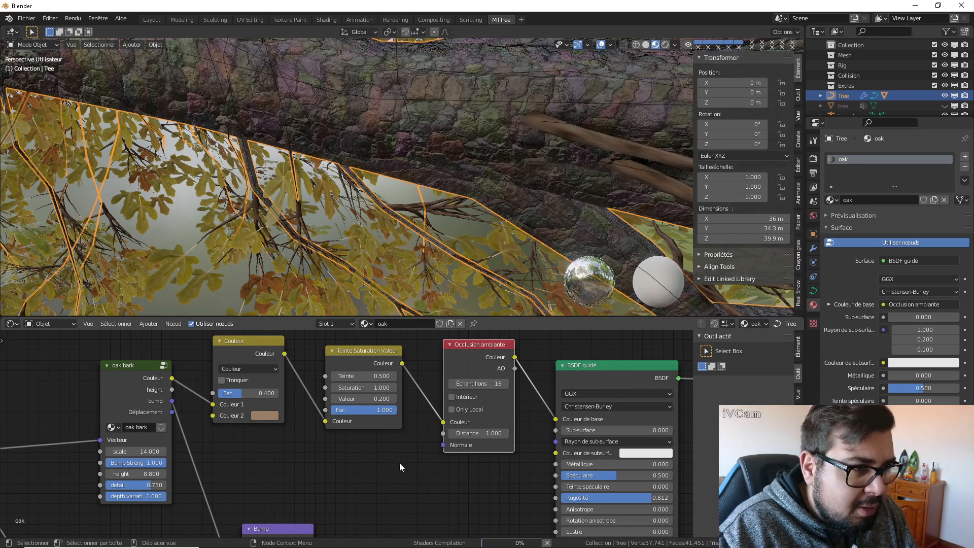
{"action": "scroll", "coordinate": [395, 451], "scroll_direction": "down", "scroll_amount": 2}
{"action": "middle_click_drag", "start_coordinate": [391, 440], "coordinate": [378, 362]}
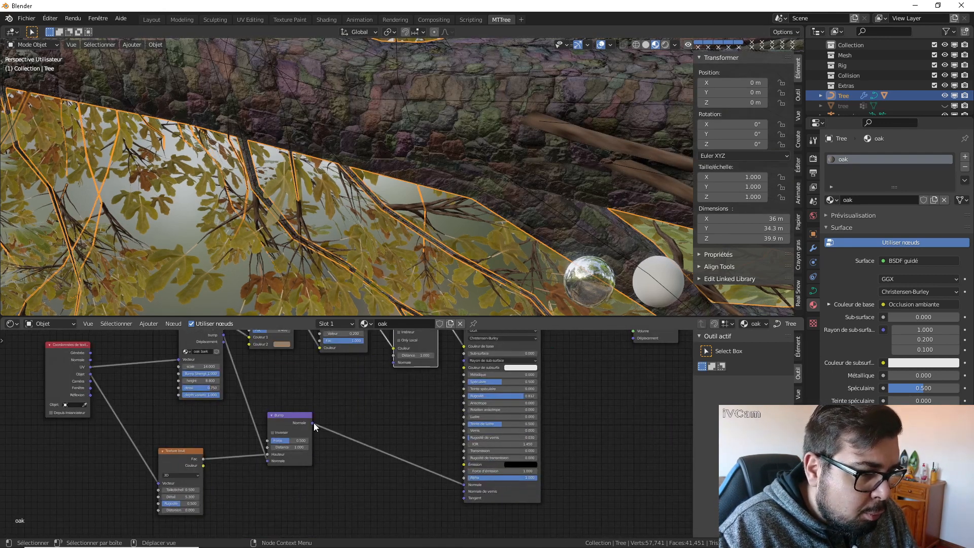
{"action": "left_click_drag", "start_coordinate": [313, 422], "coordinate": [395, 365]}
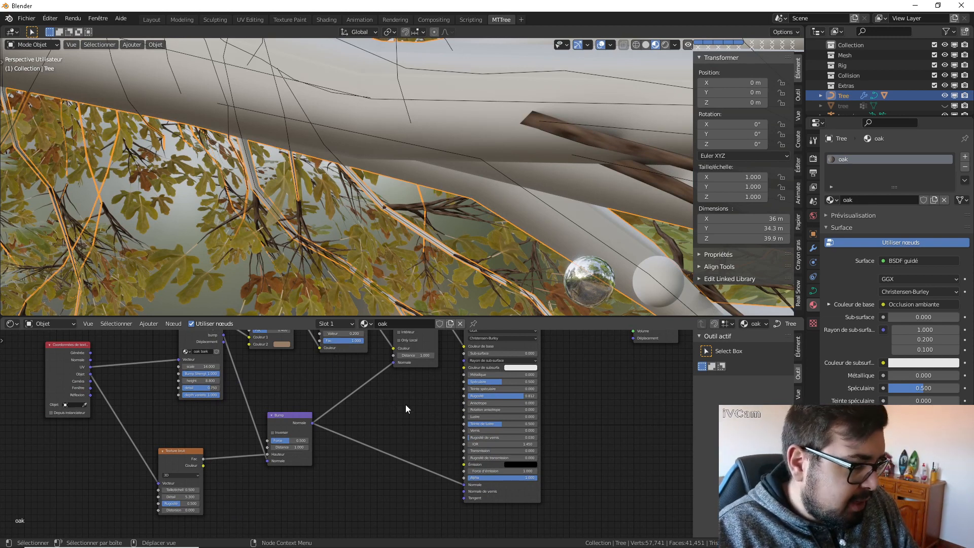
Step: Add a Fresnel node with IOR 0.87, taking its Normale from the Bump node and feeding the BSDF guidé's Spéculaire input
{"action": "scroll", "coordinate": [400, 400], "scroll_direction": "down", "scroll_amount": 1}
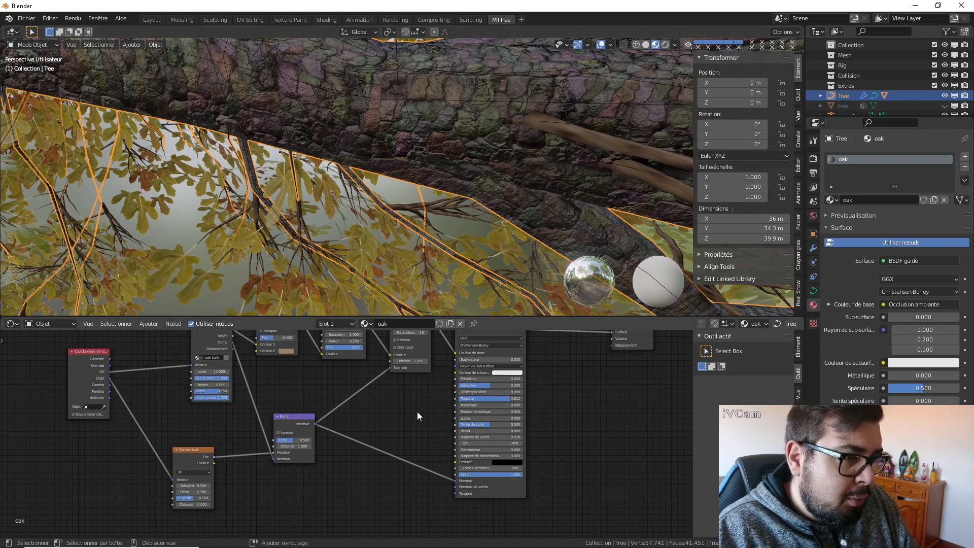
{"action": "key", "text": "shift+a"}
{"action": "mouse_move", "coordinate": [417, 412]}
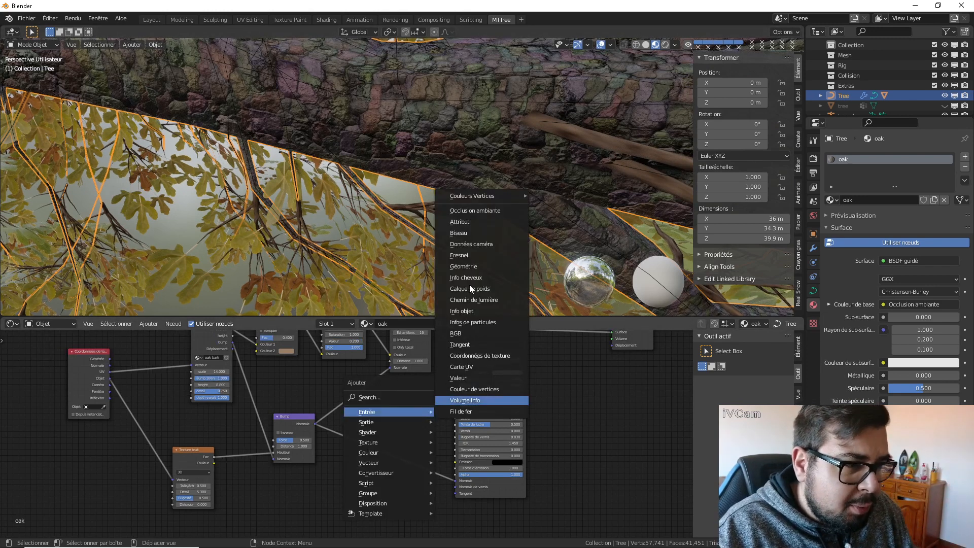
{"action": "left_click", "coordinate": [476, 255]}
{"action": "left_click", "coordinate": [386, 421]}
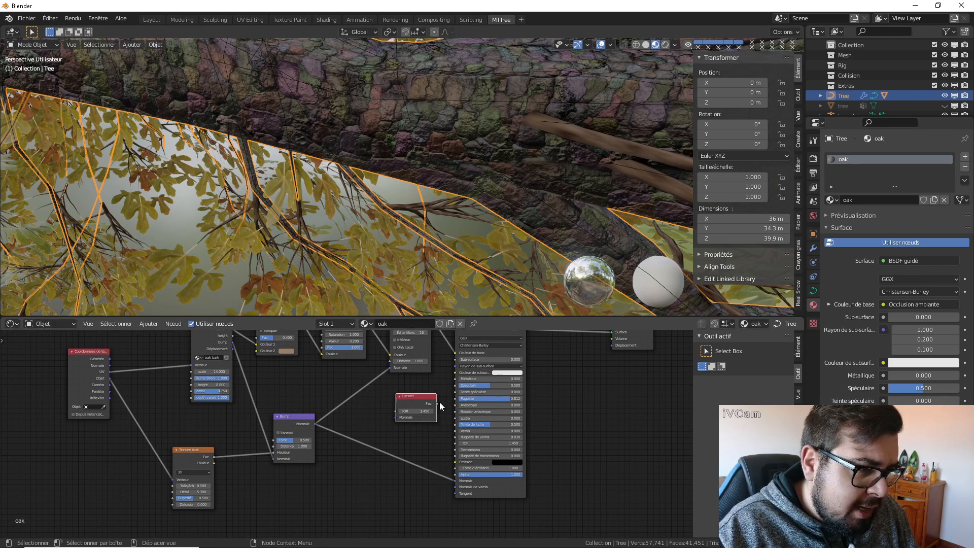
{"action": "left_click_drag", "start_coordinate": [436, 403], "coordinate": [458, 386]}
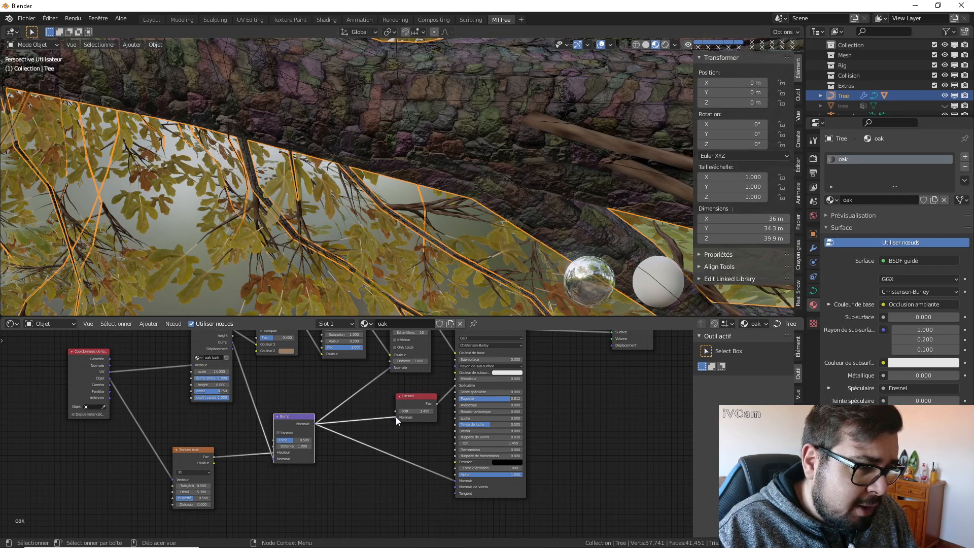
{"action": "left_click_drag", "start_coordinate": [396, 417], "coordinate": [403, 417]}
{"action": "mouse_move", "coordinate": [315, 423]}
{"action": "left_mouse_down"}
{"action": "mouse_move", "coordinate": [408, 415]}
{"action": "mouse_move", "coordinate": [398, 417]}
{"action": "left_mouse_up"}
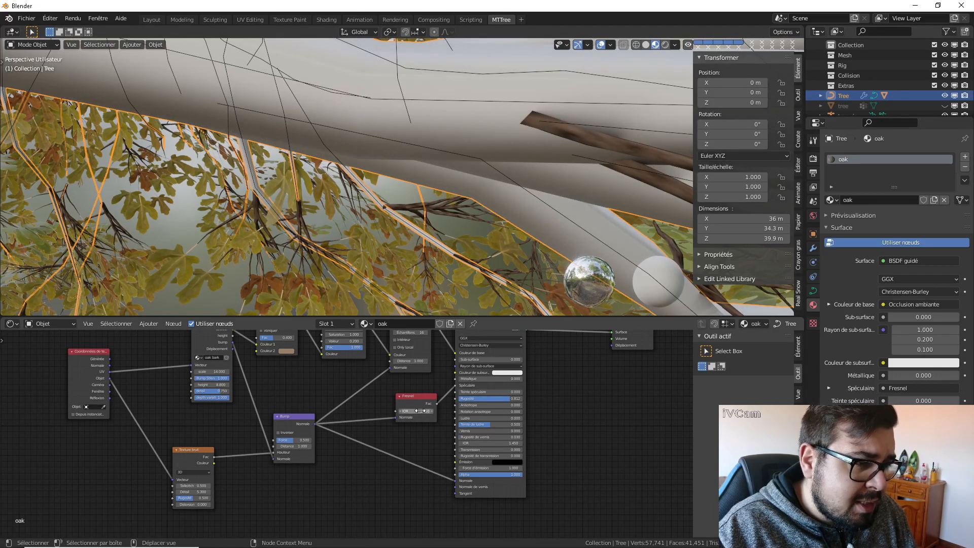
{"action": "left_click", "coordinate": [419, 410]}
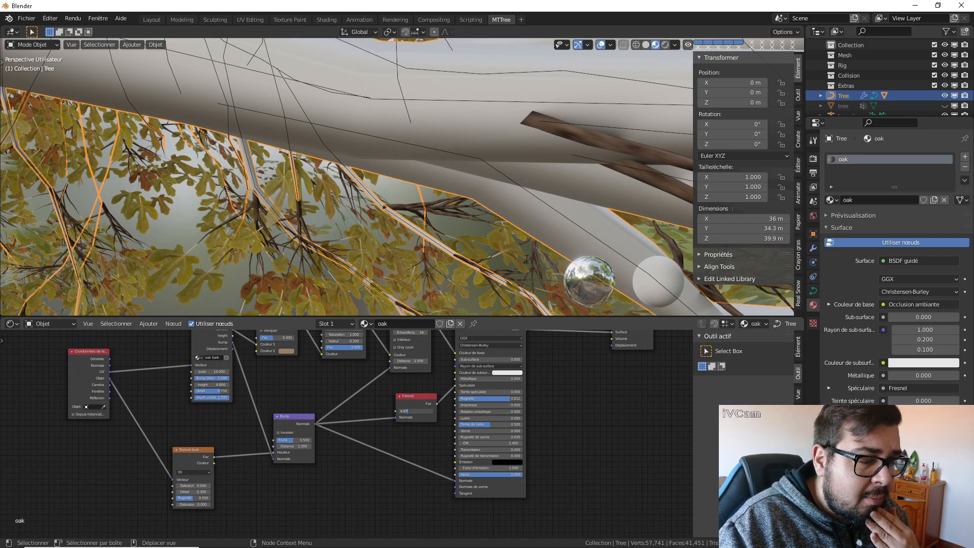
{"action": "key", "text": "Return"}
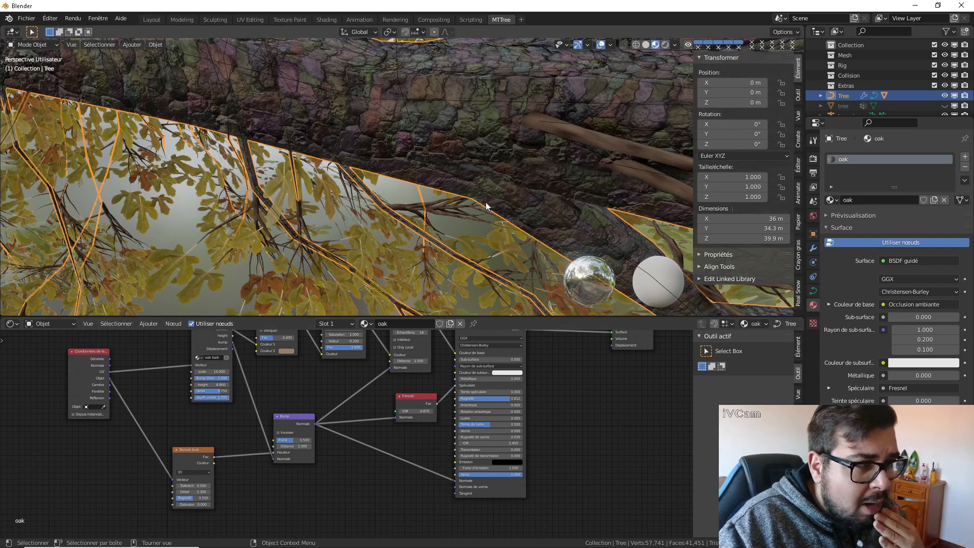
Step: Examine the reworked bark on the branches and trunk, then the overall layout of the oak material's nodes
{"action": "scroll", "coordinate": [447, 181], "scroll_direction": "down", "scroll_amount": 3}
{"action": "middle_click_drag", "start_coordinate": [443, 181], "coordinate": [401, 196]}
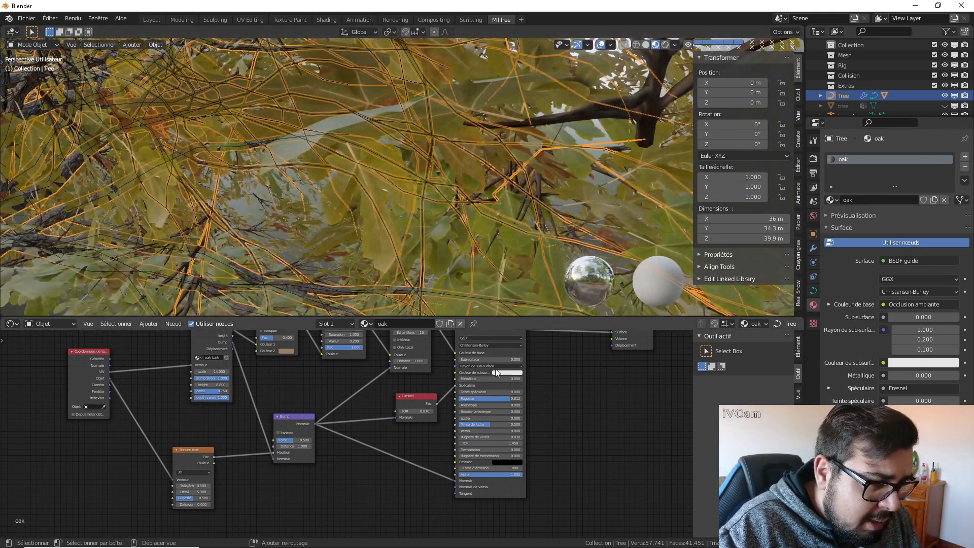
{"action": "mouse_move", "coordinate": [504, 373]}
{"action": "middle_mouse_down"}
{"action": "mouse_move", "coordinate": [504, 405]}
{"action": "mouse_move", "coordinate": [507, 392]}
{"action": "middle_mouse_up"}
{"action": "scroll", "coordinate": [340, 199], "scroll_direction": "down", "scroll_amount": 4}
{"action": "scroll", "coordinate": [340, 197], "scroll_direction": "down", "scroll_amount": 2}
{"action": "middle_click_drag", "start_coordinate": [340, 197], "coordinate": [443, 131], "text": "shift"}
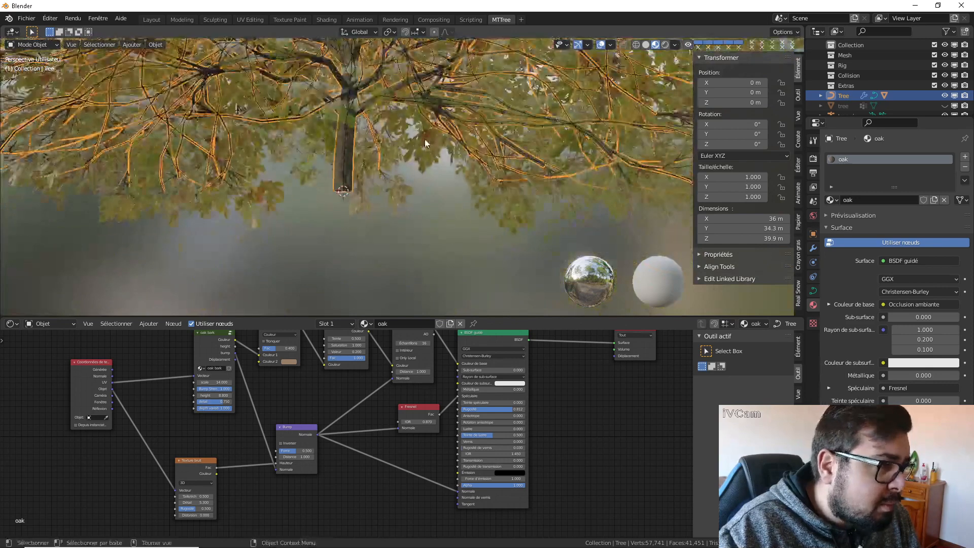
{"action": "scroll", "coordinate": [423, 140], "scroll_direction": "up", "scroll_amount": 2}
{"action": "scroll", "coordinate": [376, 154], "scroll_direction": "up", "scroll_amount": 1}
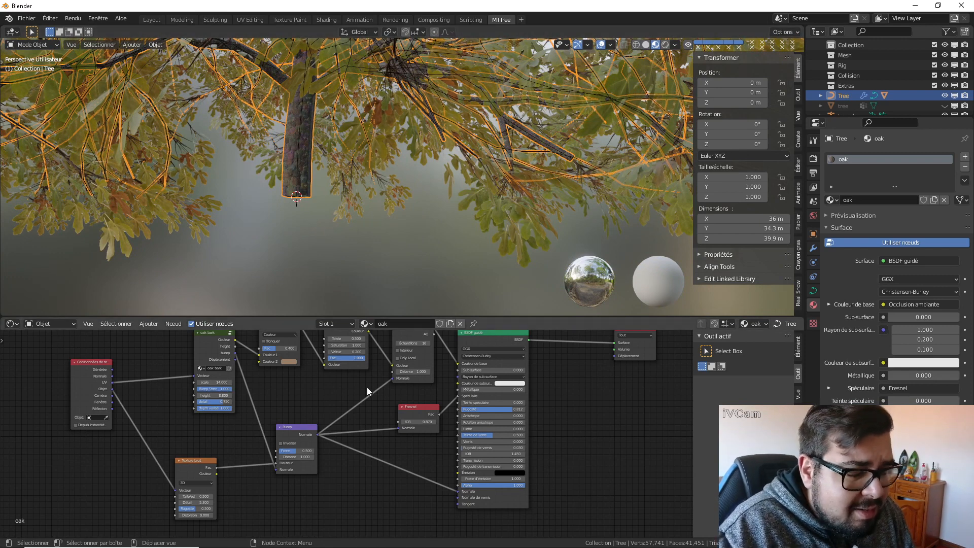
{"action": "scroll", "coordinate": [368, 391], "scroll_direction": "down", "scroll_amount": 5}
{"action": "middle_click_drag", "start_coordinate": [471, 378], "coordinate": [561, 380]}
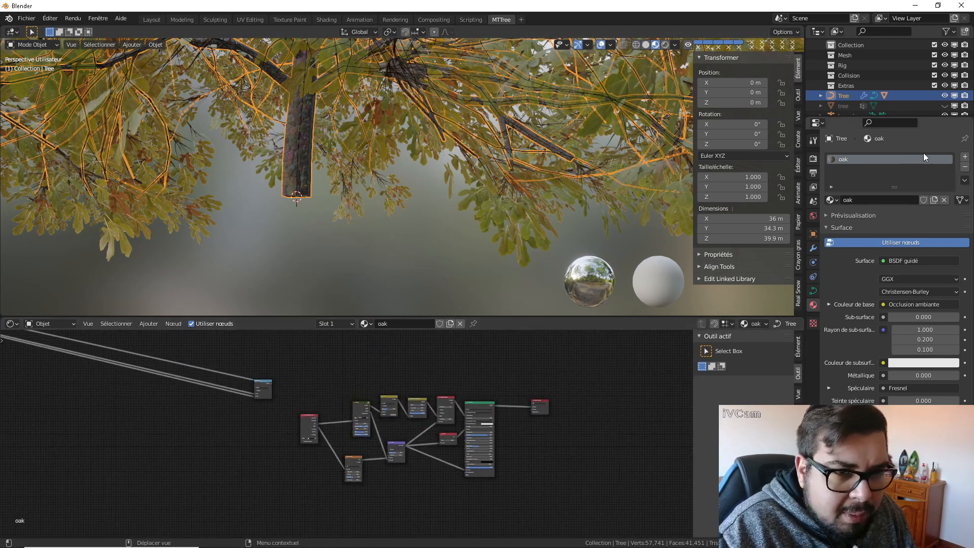
Step: Remove the oak material slot from the tree and create a new material named Trunk
{"action": "left_click", "coordinate": [964, 167]}
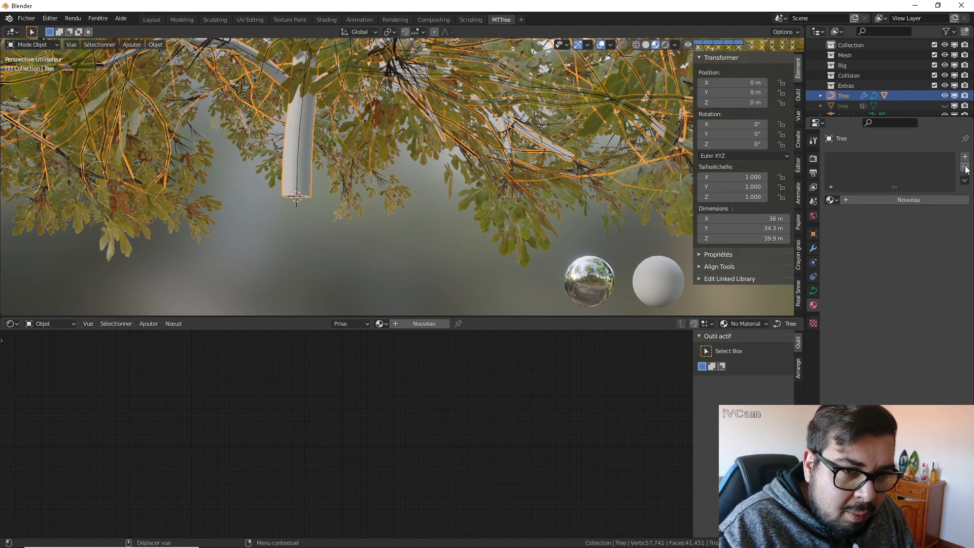
{"action": "left_click", "coordinate": [914, 199]}
{"action": "double_click", "coordinate": [871, 199]}
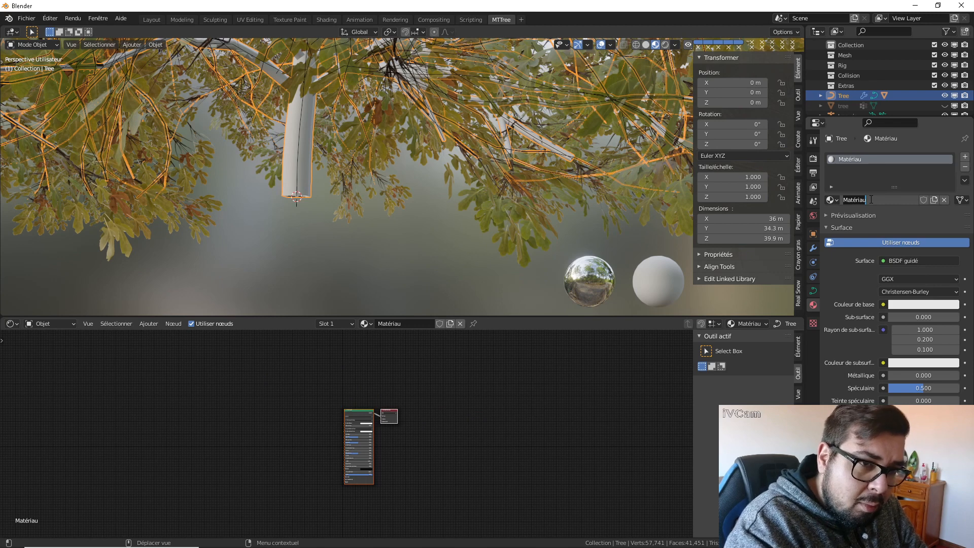
{"action": "type", "text": "Tr"}
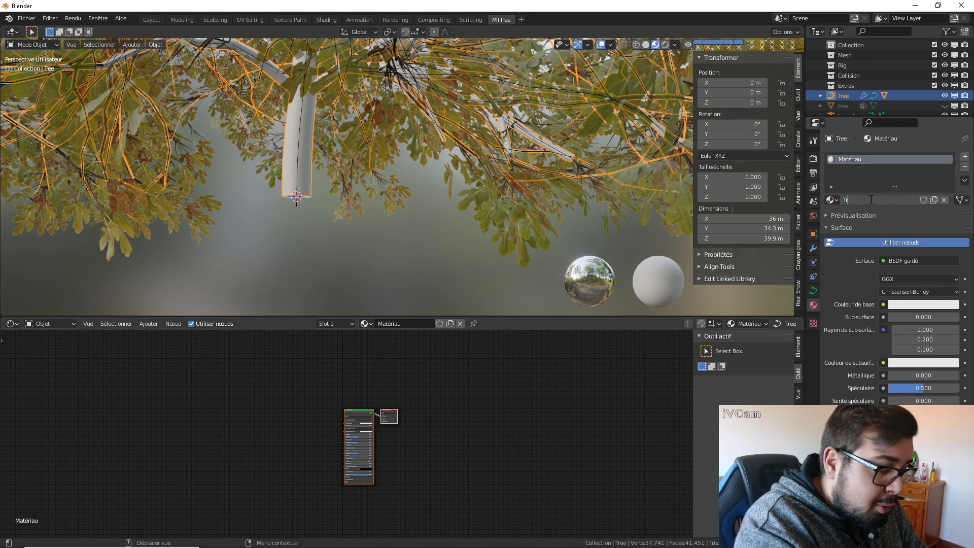
{"action": "type", "text": "unk"}
{"action": "key", "text": "Return"}
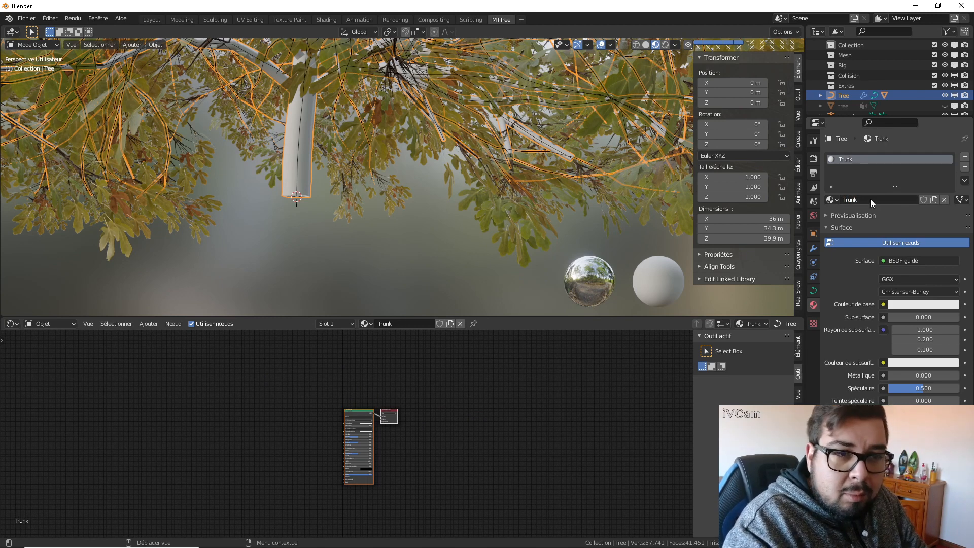
Step: Add a Texture image node to the Trunk material and feed its Couleur output into the BSDF guidé's Couleur de base
{"action": "middle_click_drag", "start_coordinate": [314, 361], "coordinate": [381, 363]}
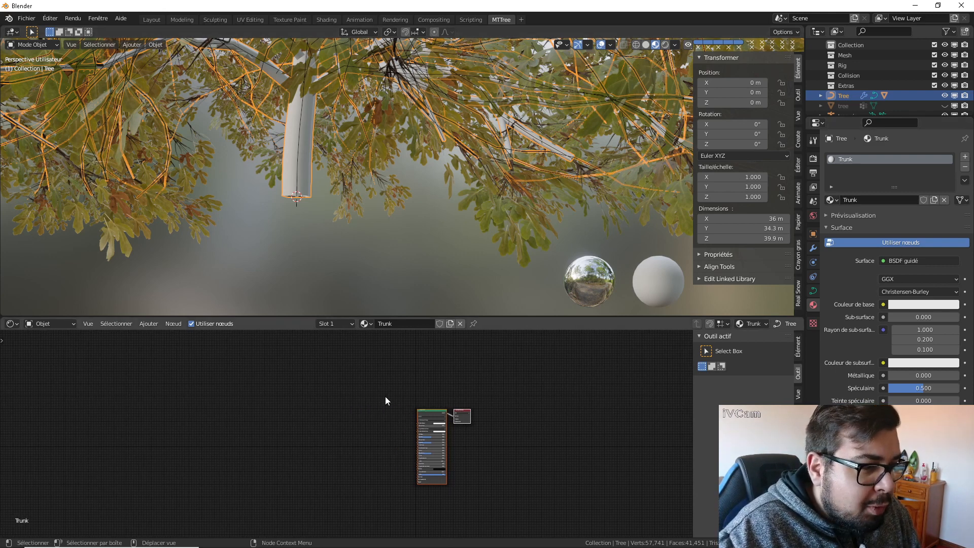
{"action": "key", "text": "shift+a"}
{"action": "mouse_move", "coordinate": [300, 455]}
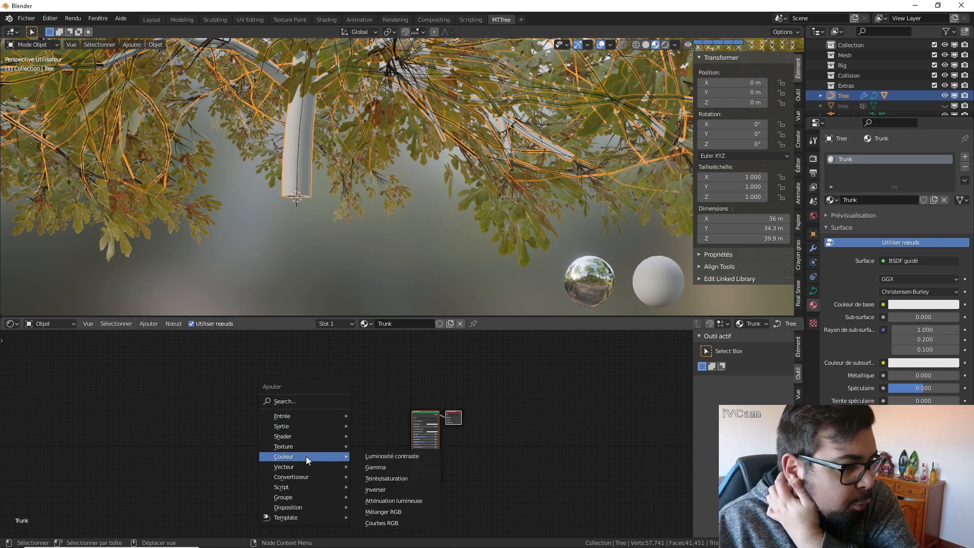
{"action": "key", "text": "m"}
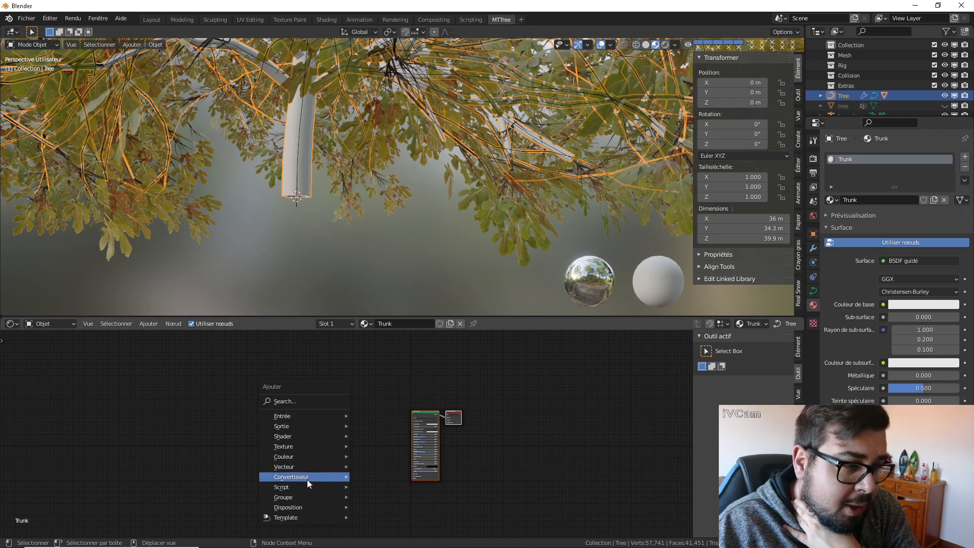
{"action": "mouse_move", "coordinate": [309, 446]}
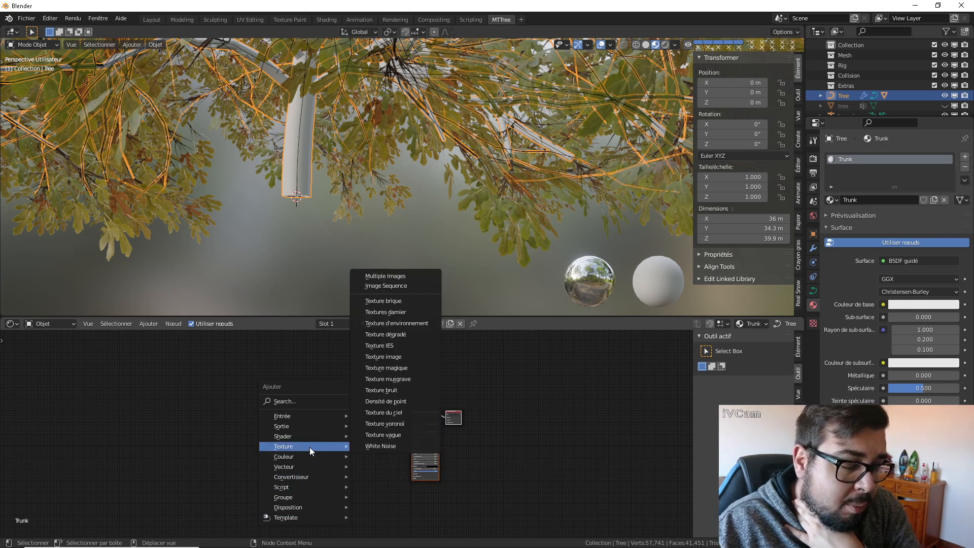
{"action": "left_click", "coordinate": [402, 357]}
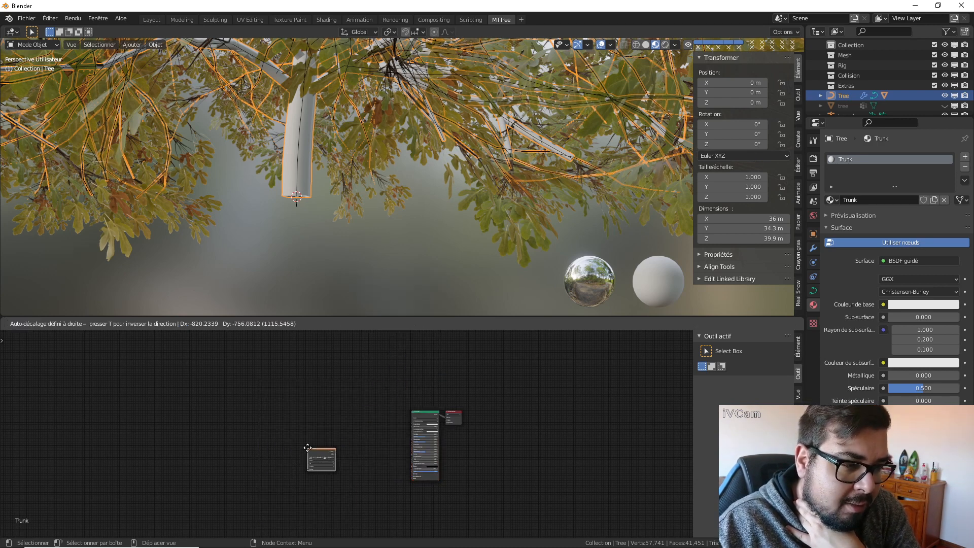
{"action": "scroll", "coordinate": [350, 434], "scroll_direction": "up", "scroll_amount": 3}
{"action": "left_click", "coordinate": [316, 381]}
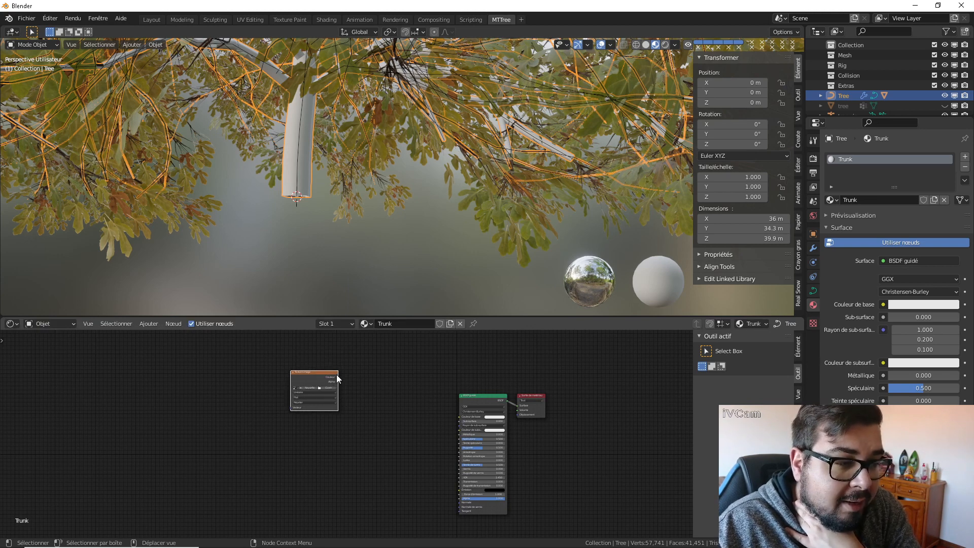
{"action": "left_click_drag", "start_coordinate": [339, 374], "coordinate": [412, 422]}
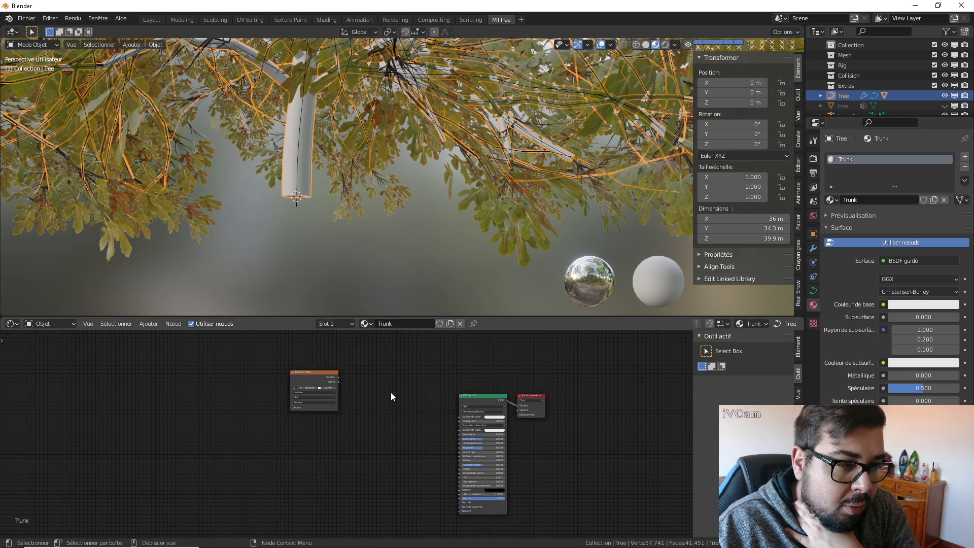
{"action": "left_click_drag", "start_coordinate": [337, 379], "coordinate": [459, 417]}
Step: Load BarkBirch002_COL_4K.jpg into the Texture image node from the BarkBirch002 regular 4K folder under D:\Stock Global\Textures\Arbres
{"action": "left_click", "coordinate": [332, 388]}
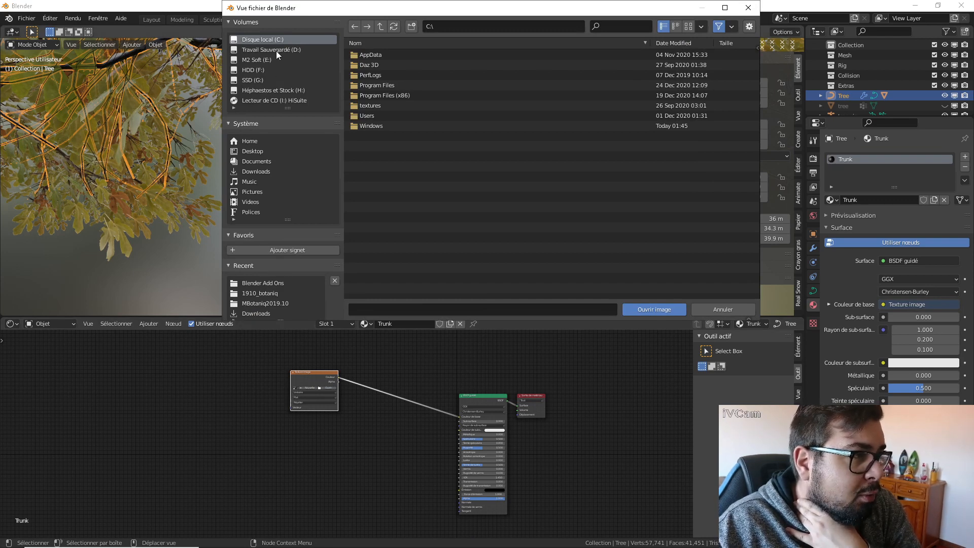
{"action": "left_click", "coordinate": [276, 50]}
{"action": "double_click", "coordinate": [392, 146]}
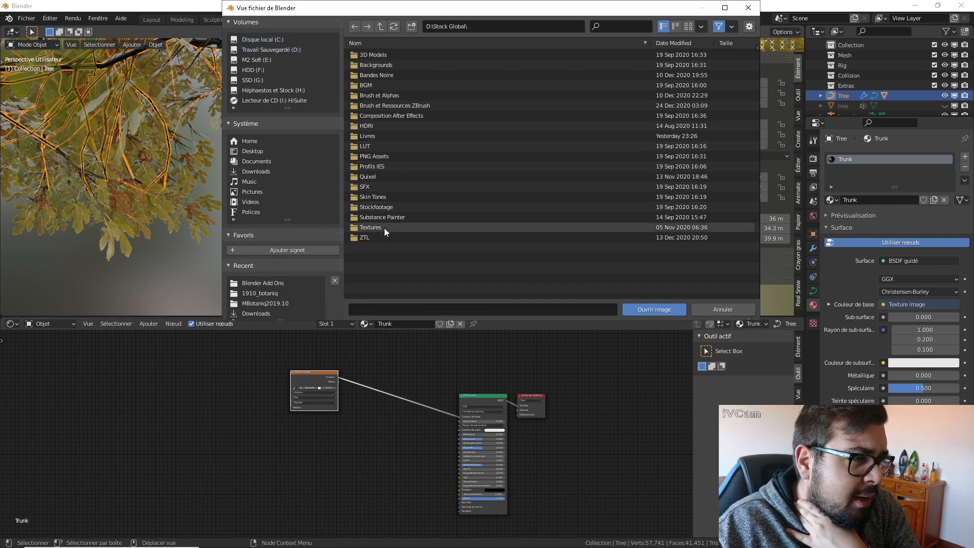
{"action": "double_click", "coordinate": [384, 228]}
{"action": "double_click", "coordinate": [370, 56]}
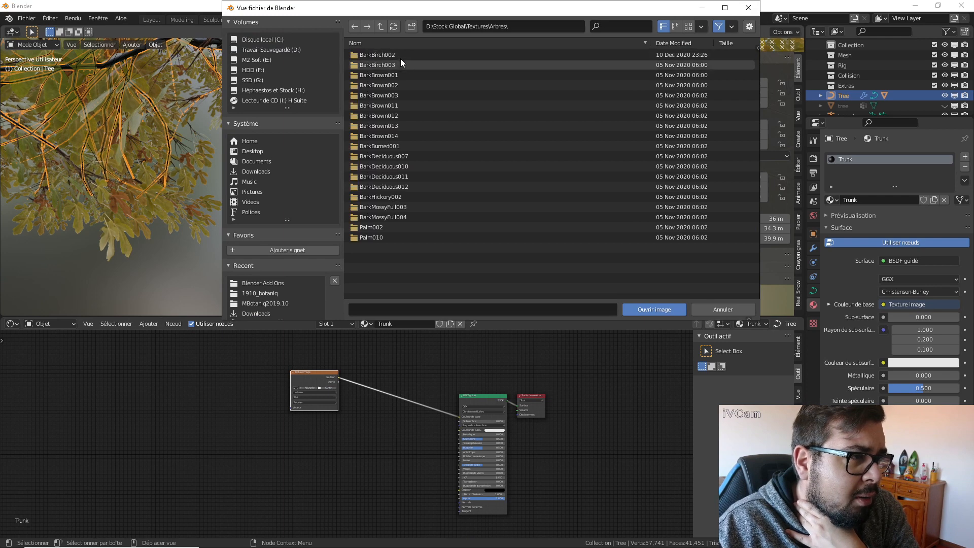
{"action": "double_click", "coordinate": [394, 55]}
{"action": "double_click", "coordinate": [385, 56]}
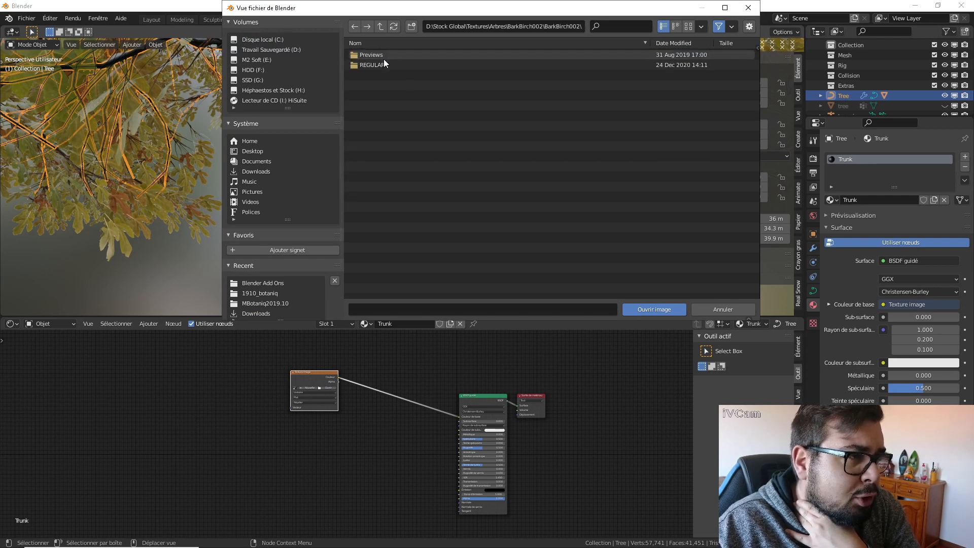
{"action": "double_click", "coordinate": [382, 63]}
{"action": "double_click", "coordinate": [369, 54]}
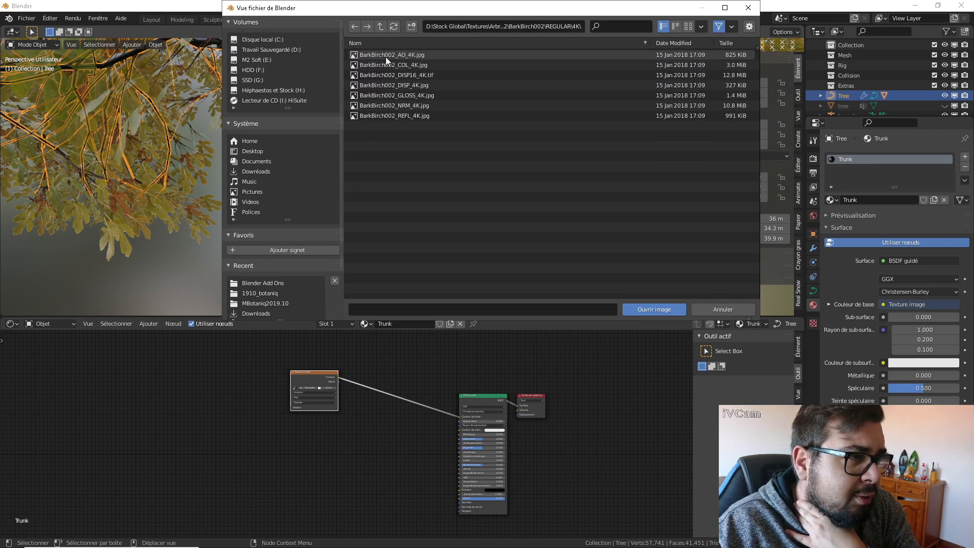
{"action": "double_click", "coordinate": [412, 65]}
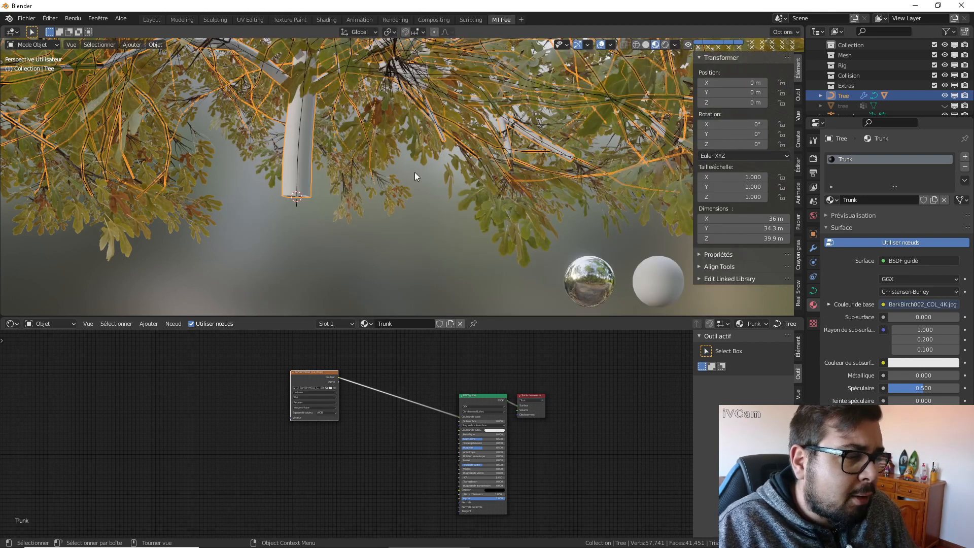
Step: Move the colour texture node away from the shader and insert an Occlusion ambiante node on the link to the BSDF guidé
{"action": "left_click_drag", "start_coordinate": [317, 379], "coordinate": [279, 380]}
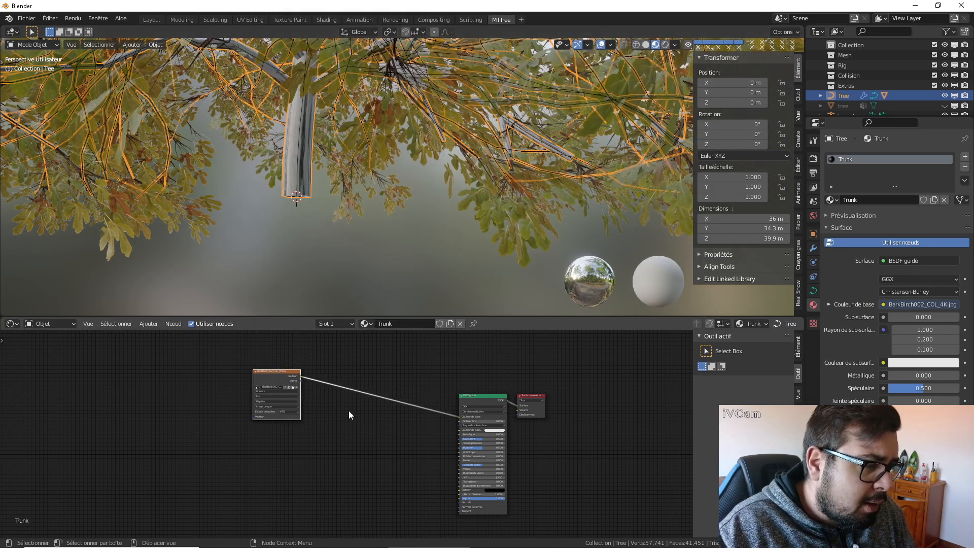
{"action": "key", "text": "shift+a"}
{"action": "mouse_move", "coordinate": [324, 384]}
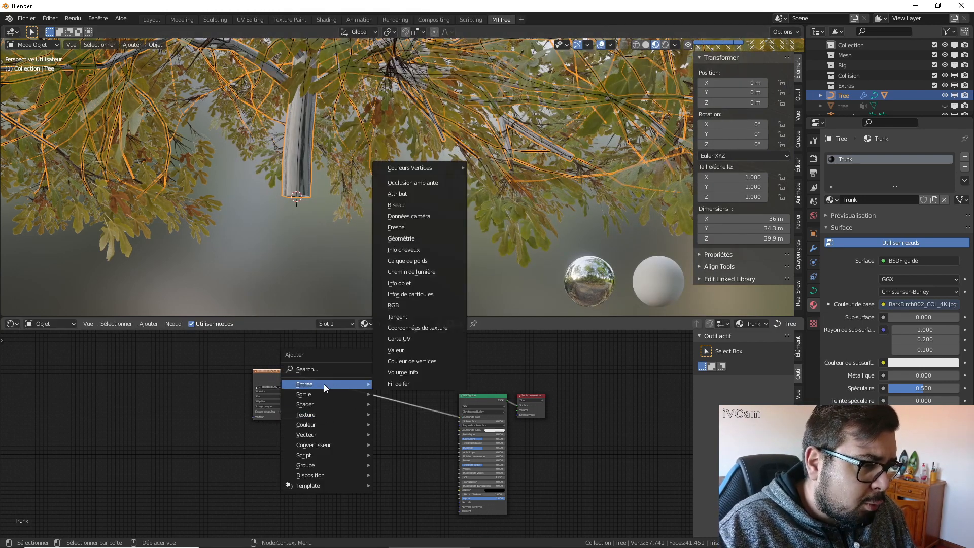
{"action": "left_click", "coordinate": [437, 185]}
{"action": "left_click", "coordinate": [428, 388]}
Step: Add linked Placage and Coordonnées de texture nodes to the colour texture and space them out ahead of it
{"action": "left_click", "coordinate": [272, 375]}
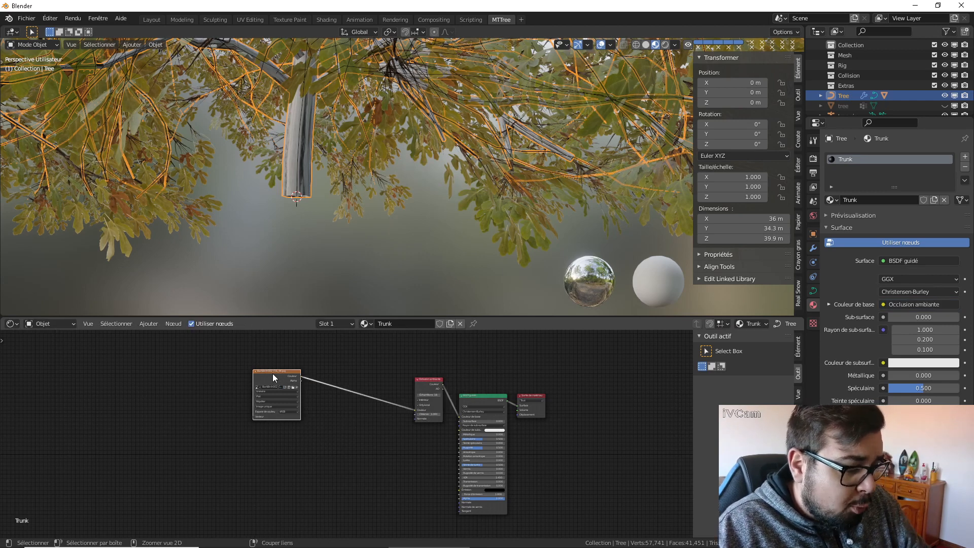
{"action": "key", "text": "ctrl+t"}
{"action": "scroll", "coordinate": [248, 376], "scroll_direction": "up", "scroll_amount": 3, "text": "ctrl"}
{"action": "key", "text": "g"}
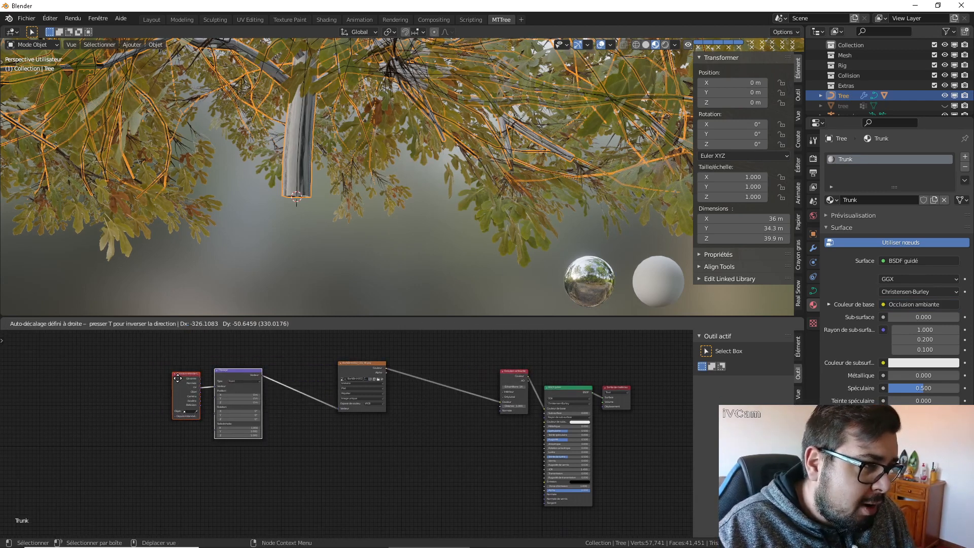
{"action": "left_click", "coordinate": [176, 377]}
Step: Add a second Texture image node below the colour texture and load BarkBirch002_DISP_4K.jpg into it
{"action": "key", "text": "shift+a"}
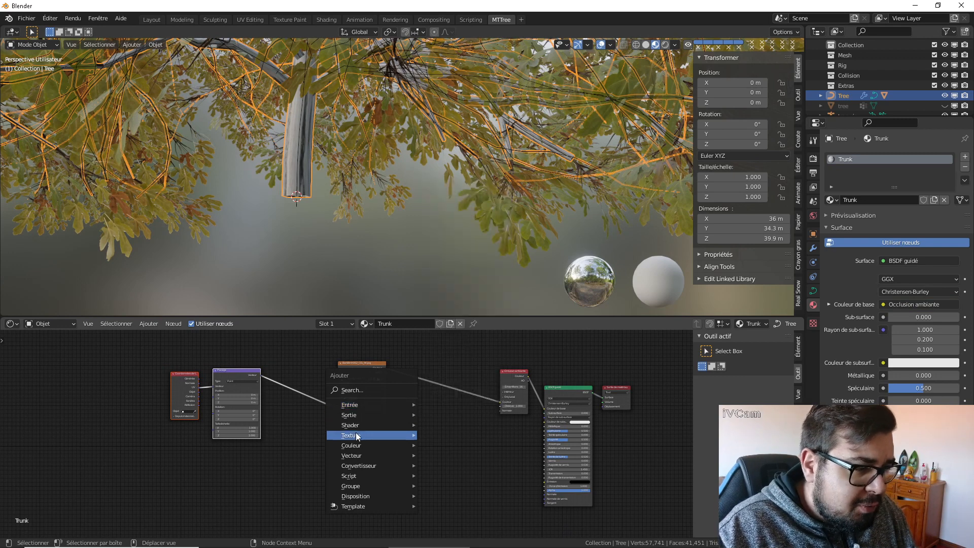
{"action": "mouse_move", "coordinate": [355, 435]}
{"action": "left_click", "coordinate": [464, 349]}
{"action": "left_click", "coordinate": [381, 451]}
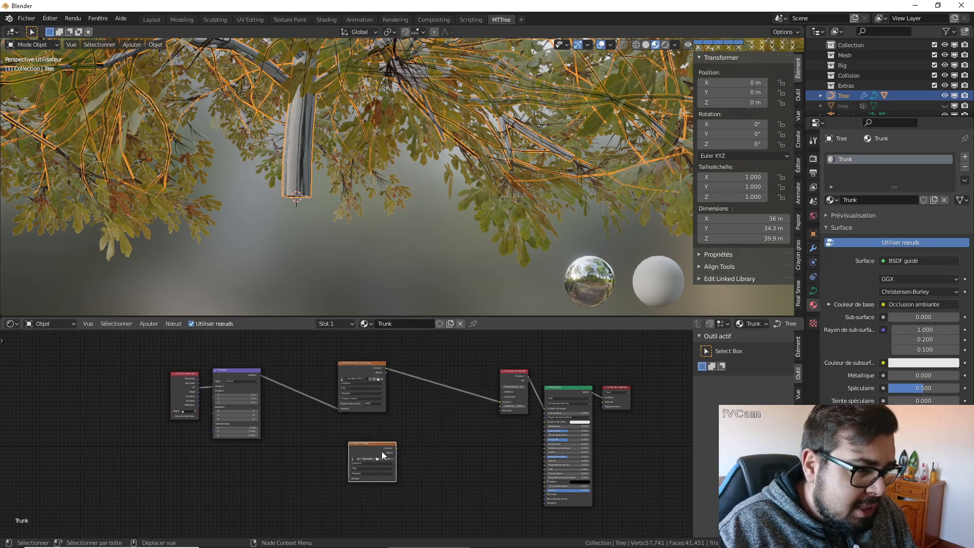
{"action": "left_click", "coordinate": [385, 459]}
{"action": "left_click", "coordinate": [248, 283]}
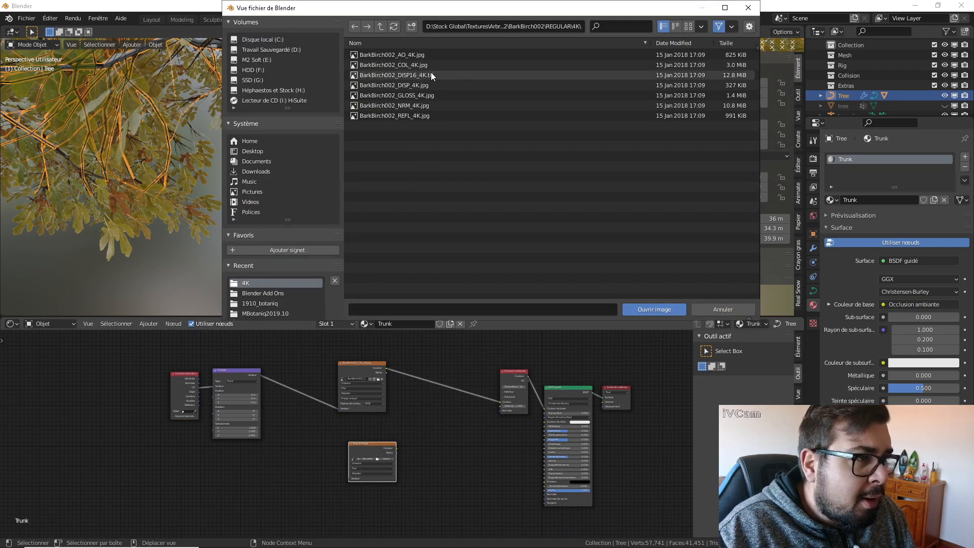
{"action": "double_click", "coordinate": [412, 85]}
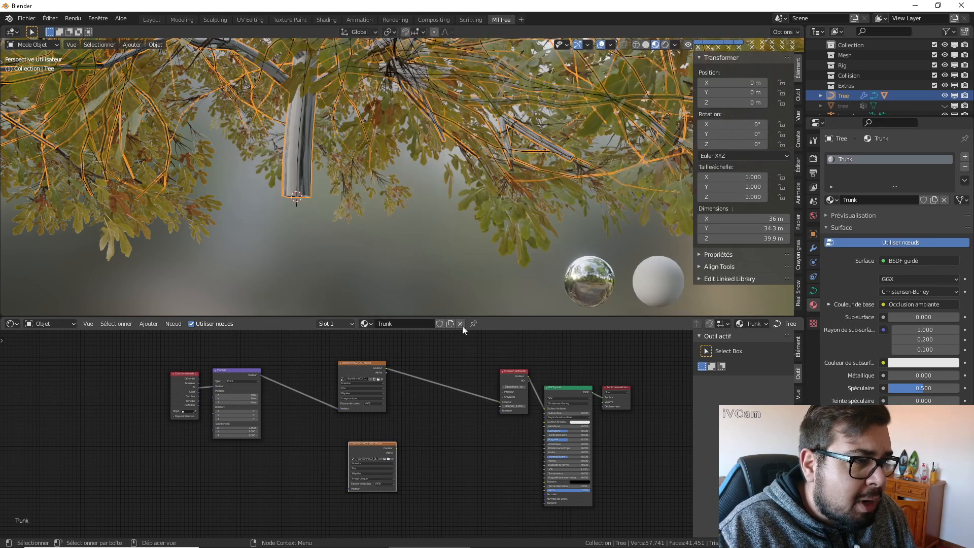
Step: Add a Bump node, feed its Hauteur from the displacement texture's Couleur and link its Normale output to the BSDF guidé's Normale
{"action": "middle_click_drag", "start_coordinate": [411, 464], "coordinate": [408, 440]}
{"action": "key", "text": "shift+a"}
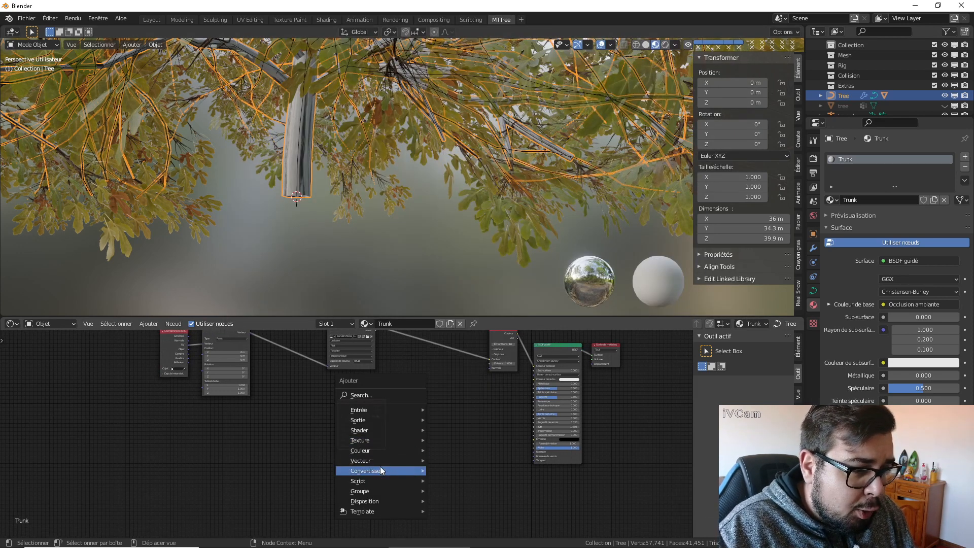
{"action": "mouse_move", "coordinate": [387, 460]}
{"action": "left_click", "coordinate": [472, 367]}
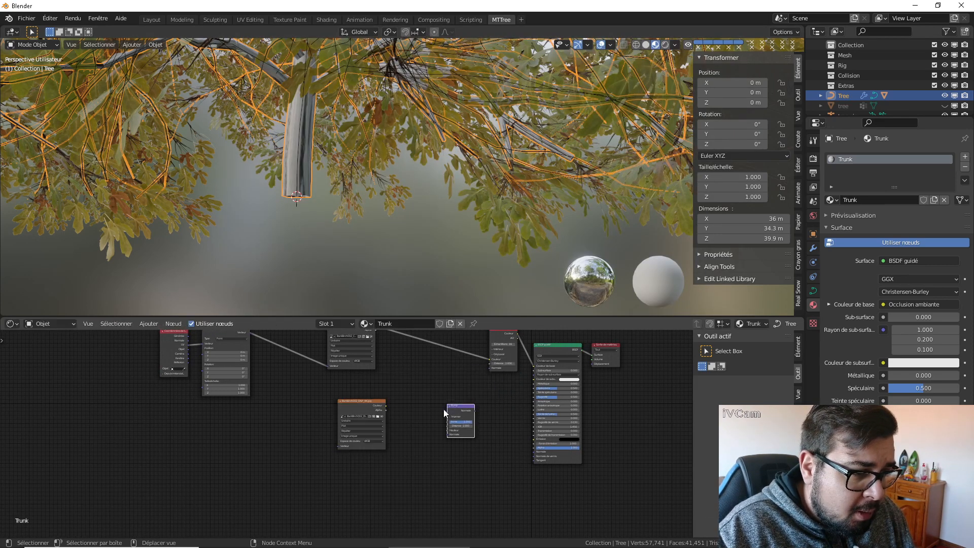
{"action": "left_click_drag", "start_coordinate": [386, 404], "coordinate": [531, 450]}
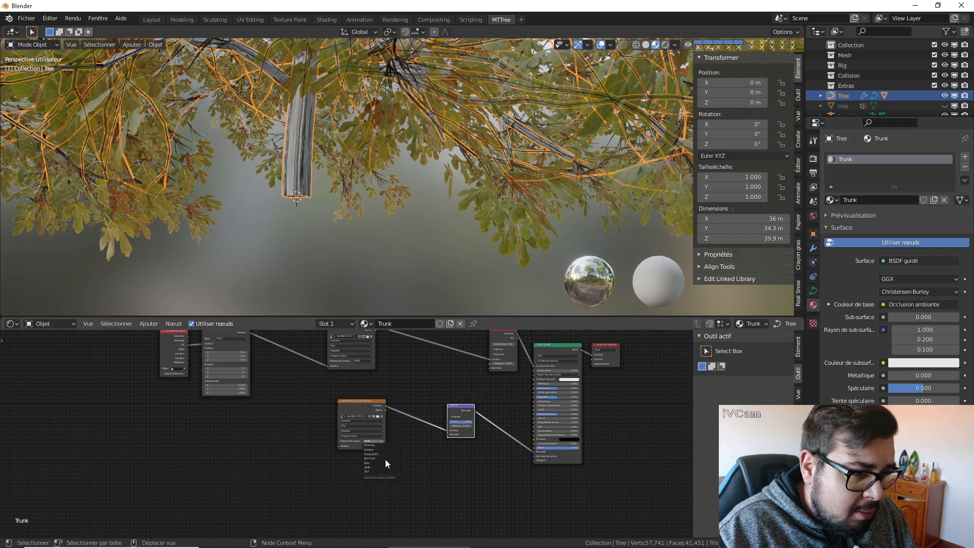
Step: Set the displacement texture's colour space to Non-Color and feed its Vecteur input from the Placage node
{"action": "left_click", "coordinate": [384, 458]}
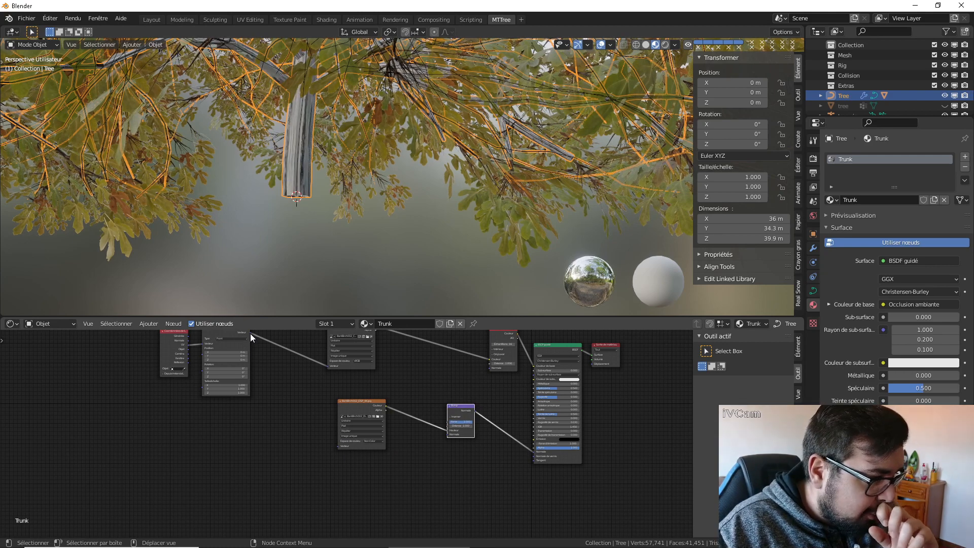
{"action": "left_click_drag", "start_coordinate": [251, 333], "coordinate": [340, 445]}
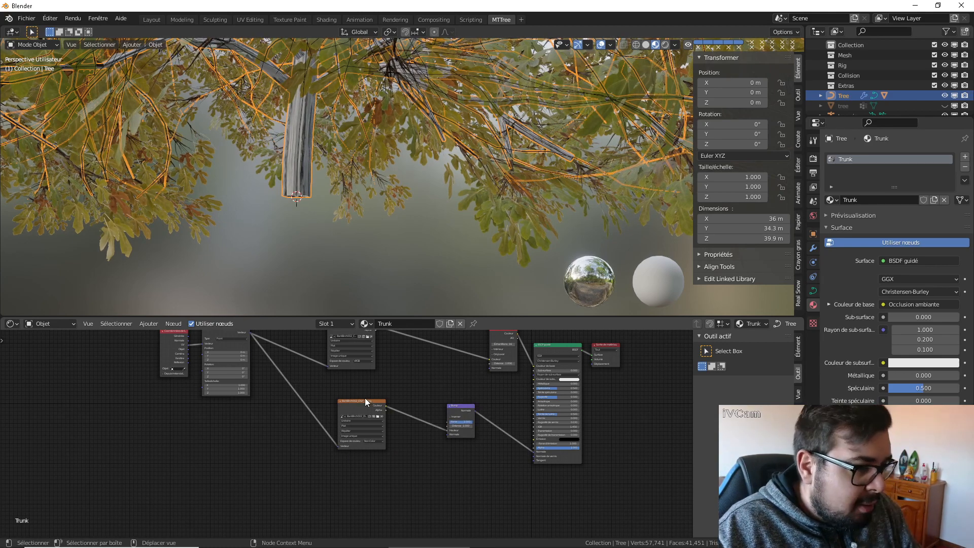
{"action": "left_click_drag", "start_coordinate": [360, 405], "coordinate": [333, 425]}
Step: Try the Objet coordinates instead of UV as the Placage node's Vecteur input, compare the bark, and reconnect UV
{"action": "scroll", "coordinate": [291, 195], "scroll_direction": "up", "scroll_amount": 6}
{"action": "middle_click_drag", "start_coordinate": [291, 196], "coordinate": [412, 215], "text": "shift"}
{"action": "scroll", "coordinate": [418, 201], "scroll_direction": "down", "scroll_amount": 6}
{"action": "scroll", "coordinate": [415, 215], "scroll_direction": "up", "scroll_amount": 3}
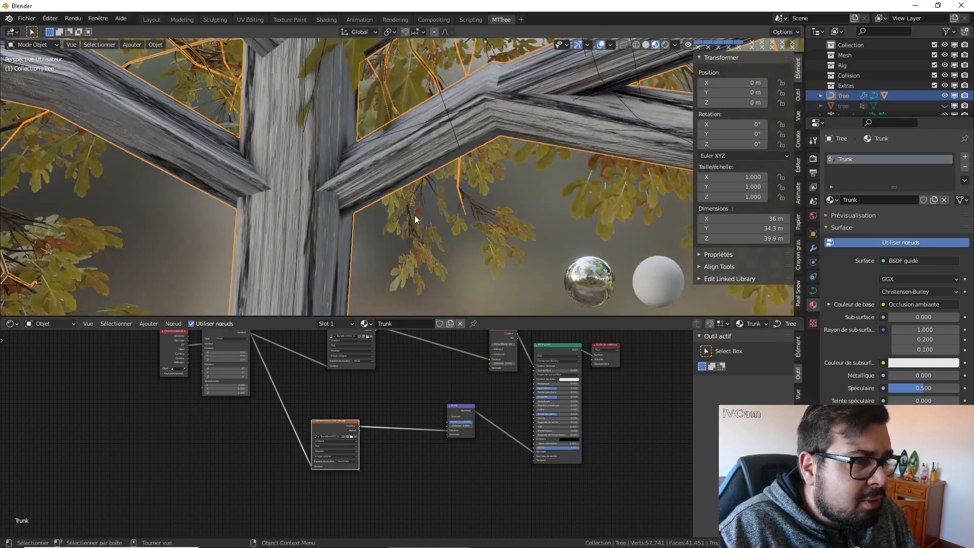
{"action": "scroll", "coordinate": [144, 425], "scroll_direction": "down", "scroll_amount": 1}
{"action": "middle_click_drag", "start_coordinate": [144, 426], "coordinate": [192, 489]}
{"action": "scroll", "coordinate": [216, 409], "scroll_direction": "up", "scroll_amount": 1}
{"action": "mouse_move", "coordinate": [217, 401]}
{"action": "left_mouse_down"}
{"action": "mouse_move", "coordinate": [188, 414]}
{"action": "mouse_move", "coordinate": [205, 404]}
{"action": "left_mouse_up"}
{"action": "scroll", "coordinate": [212, 412], "scroll_direction": "up", "scroll_amount": 2}
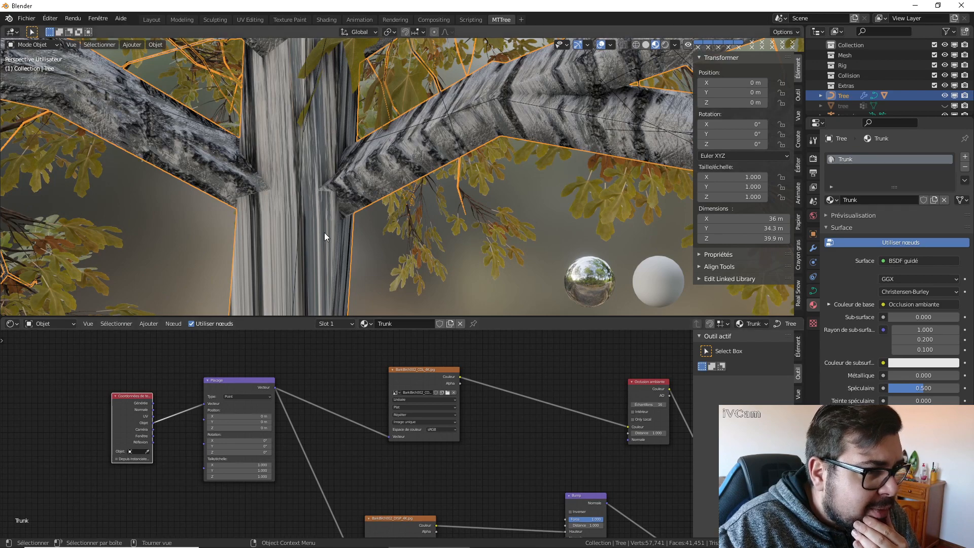
{"action": "scroll", "coordinate": [324, 234], "scroll_direction": "down", "scroll_amount": 5}
{"action": "scroll", "coordinate": [325, 241], "scroll_direction": "up", "scroll_amount": 8}
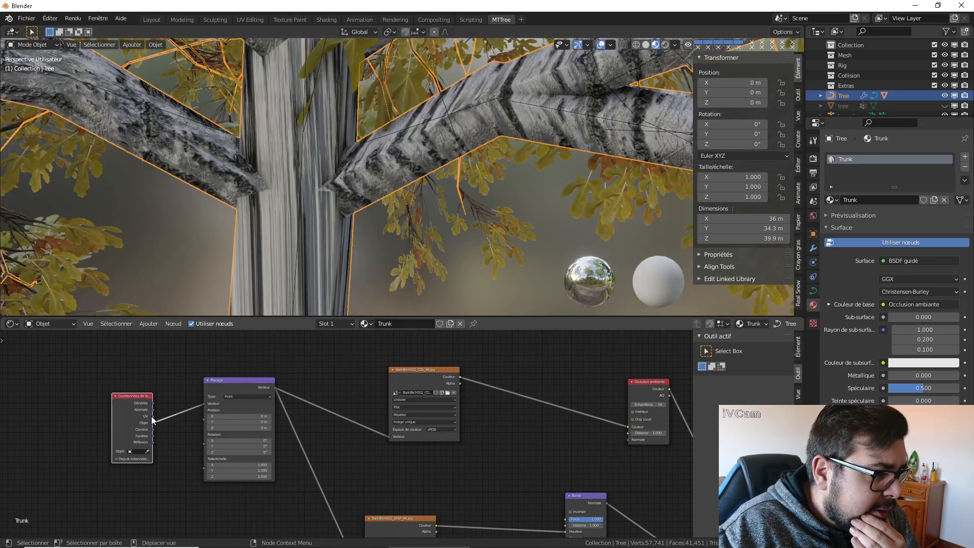
{"action": "left_click_drag", "start_coordinate": [153, 416], "coordinate": [206, 404]}
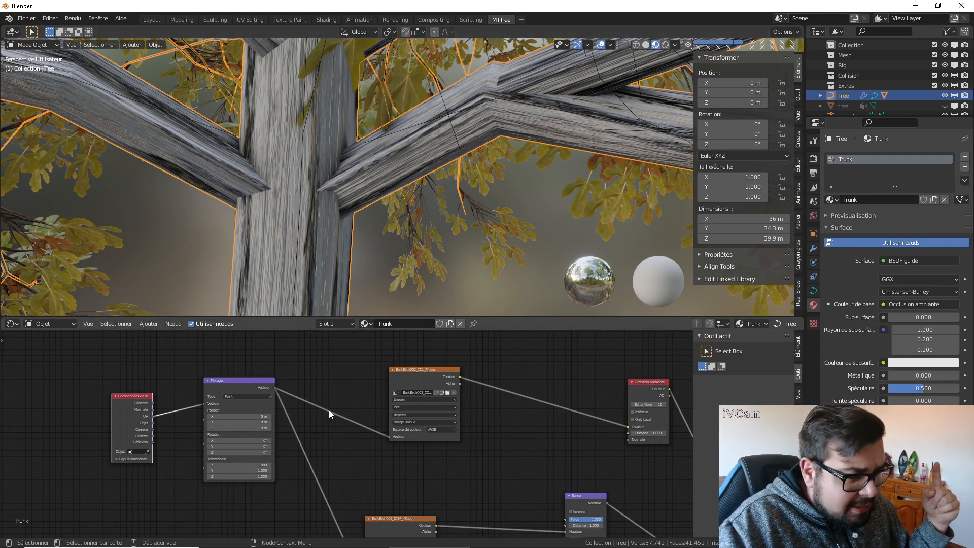
Step: Try a Y scale of 0.5 on the Placage node, set it to 0.25, and check the bark down the trunk
{"action": "left_click", "coordinate": [235, 470]}
{"action": "type", "text": "1.0.5"}
{"action": "key", "text": "Return"}
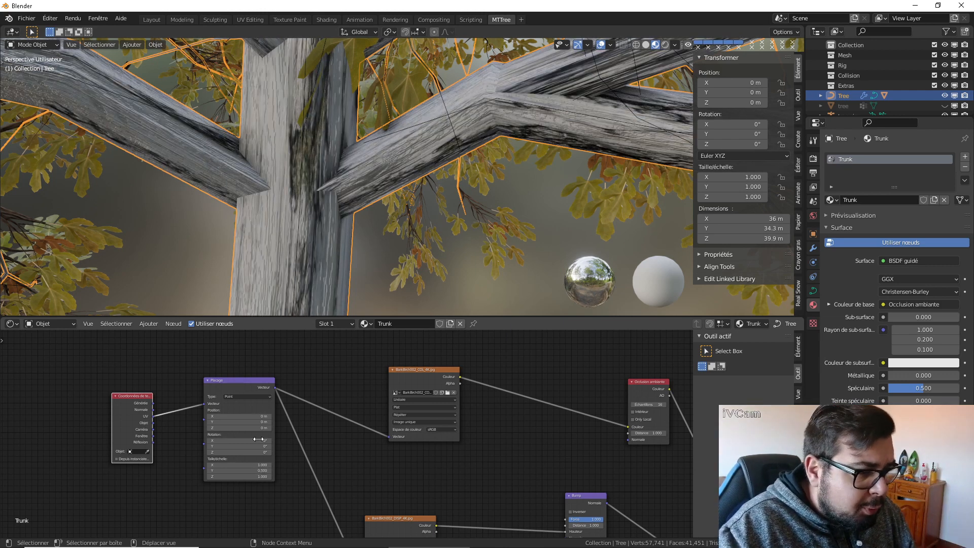
{"action": "left_click", "coordinate": [255, 471]}
{"action": "type", "text": "0.25"}
{"action": "key", "text": "Return"}
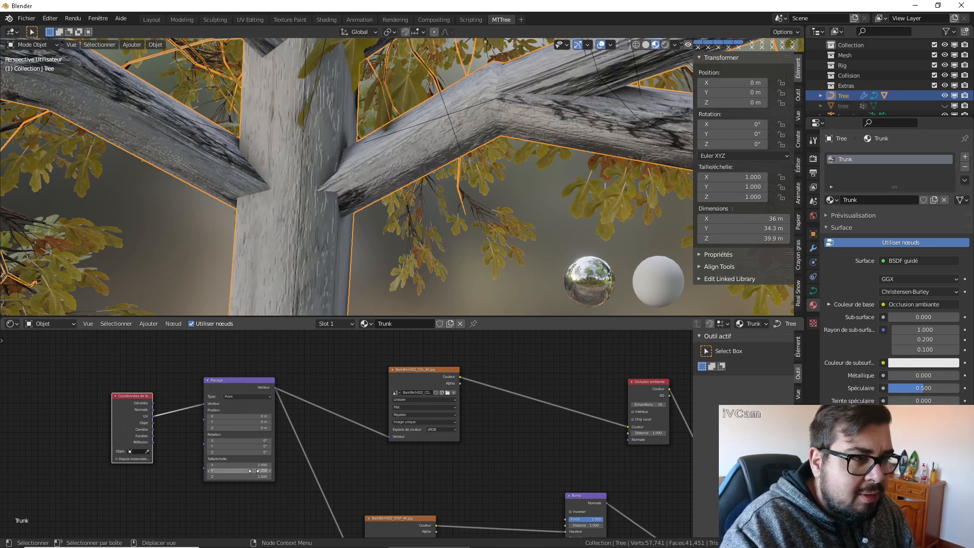
{"action": "scroll", "coordinate": [455, 144], "scroll_direction": "down", "scroll_amount": 4}
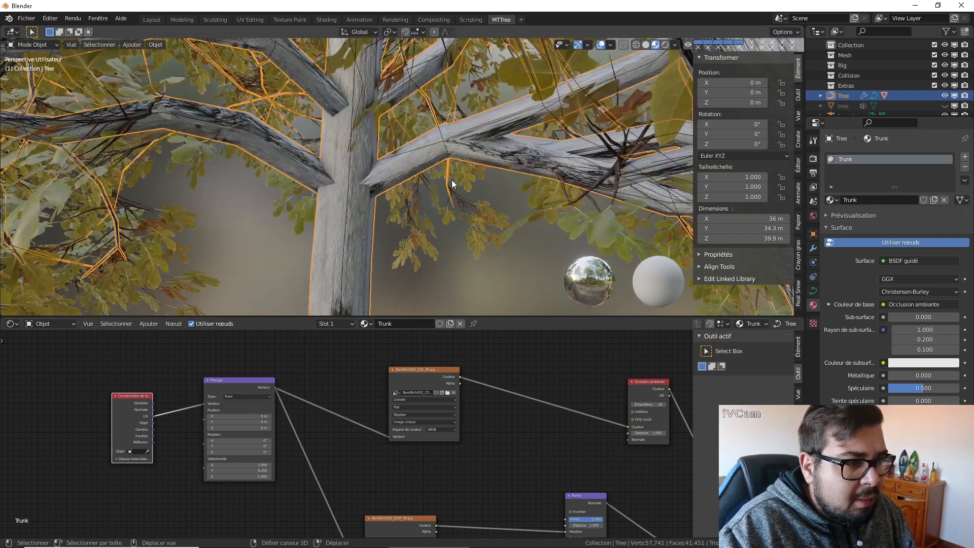
{"action": "middle_click_drag", "start_coordinate": [452, 179], "coordinate": [442, 114], "text": "shift"}
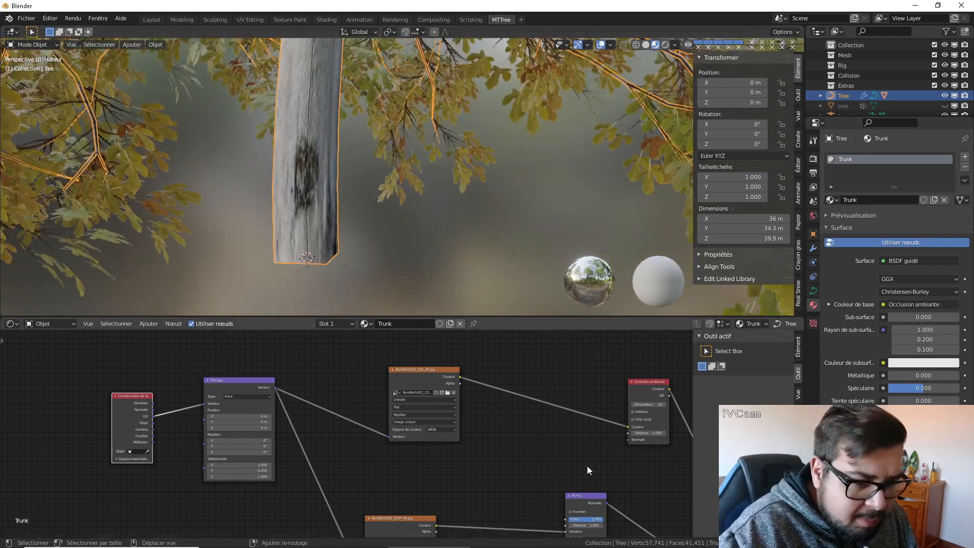
Step: Set the Bump node's Force to 0.65 and reduce its Distance value
{"action": "middle_click_drag", "start_coordinate": [586, 466], "coordinate": [528, 415]}
{"action": "double_click", "coordinate": [524, 475]}
{"action": "type", "text": "0"}
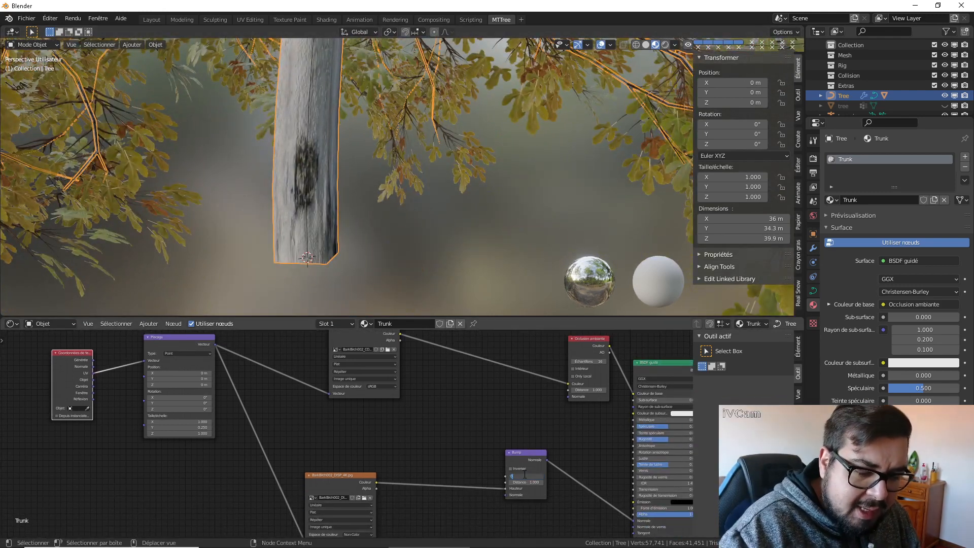
{"action": "type", "text": ".65"}
{"action": "key", "text": "Return"}
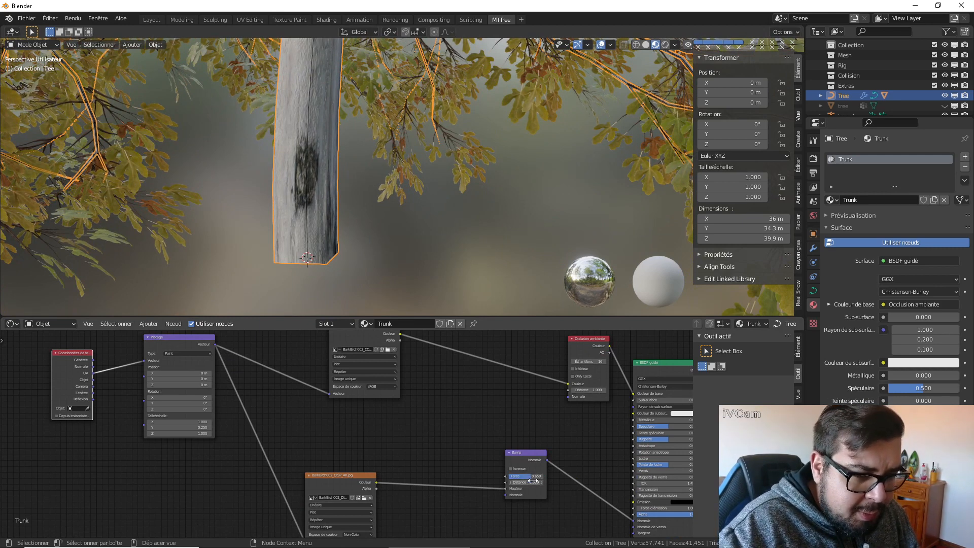
{"action": "double_click", "coordinate": [532, 482]}
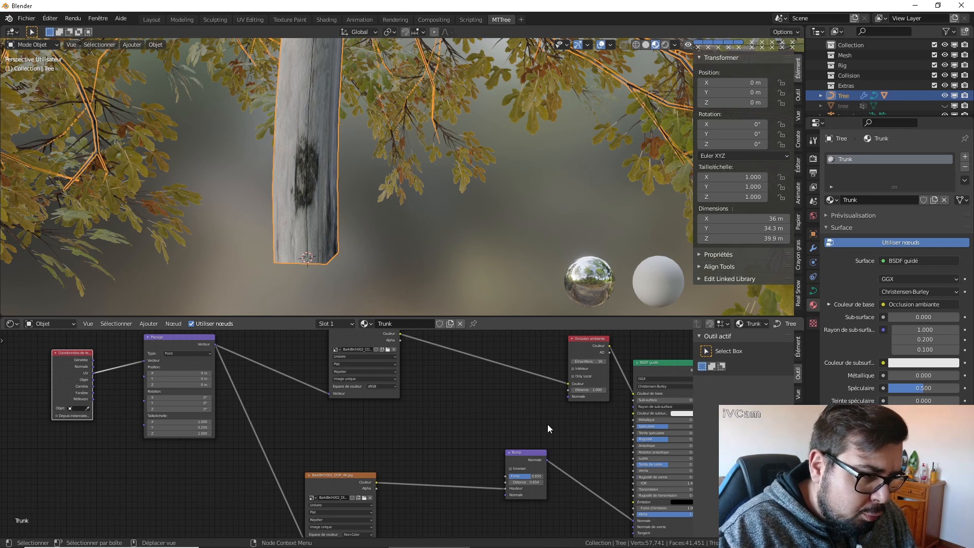
Step: Make room around the Bump node, add an image texture loaded with BarkBirch002_NRM_4K.jpg, and place it below the displacement texture
{"action": "scroll", "coordinate": [547, 424], "scroll_direction": "down", "scroll_amount": 3}
{"action": "middle_click_drag", "start_coordinate": [524, 426], "coordinate": [501, 408]}
{"action": "left_click_drag", "start_coordinate": [469, 432], "coordinate": [473, 485]}
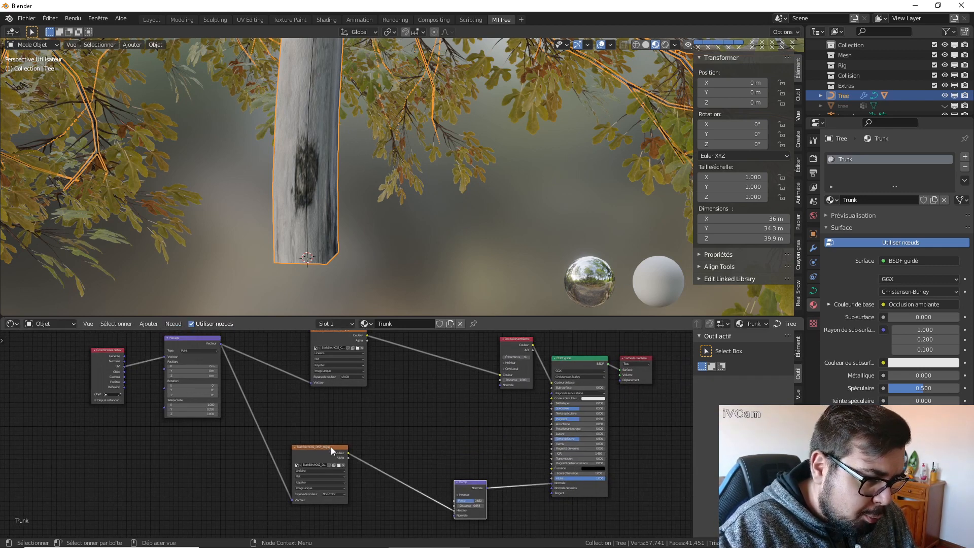
{"action": "key", "text": "shift+a"}
{"action": "mouse_move", "coordinate": [345, 431]}
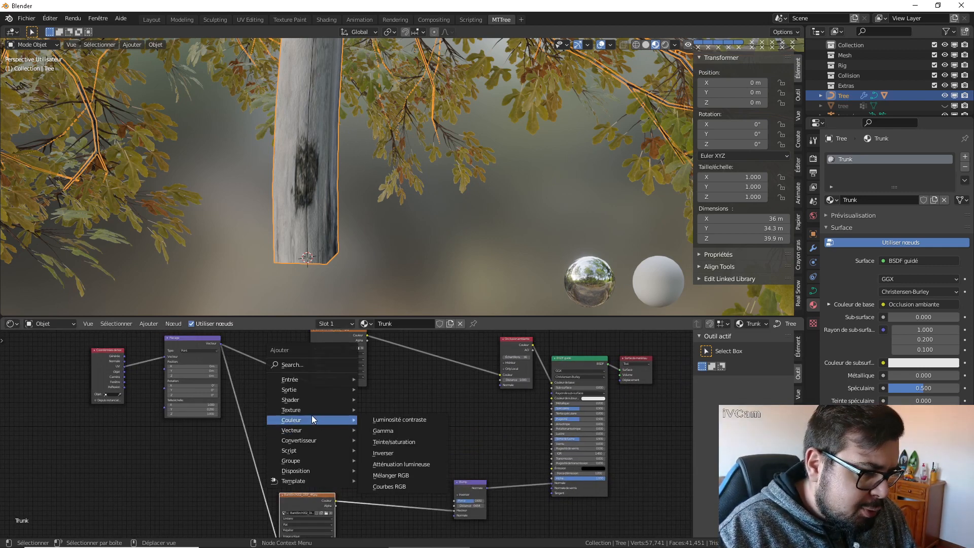
{"action": "mouse_move", "coordinate": [312, 410]}
{"action": "left_click", "coordinate": [391, 320]}
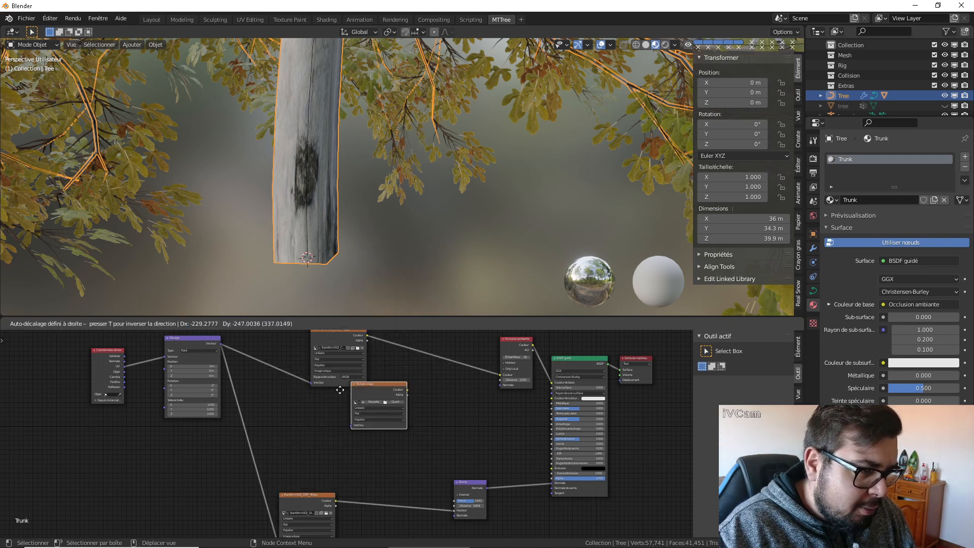
{"action": "left_click", "coordinate": [360, 430]}
{"action": "left_click", "coordinate": [346, 429]}
{"action": "left_click", "coordinate": [245, 283]}
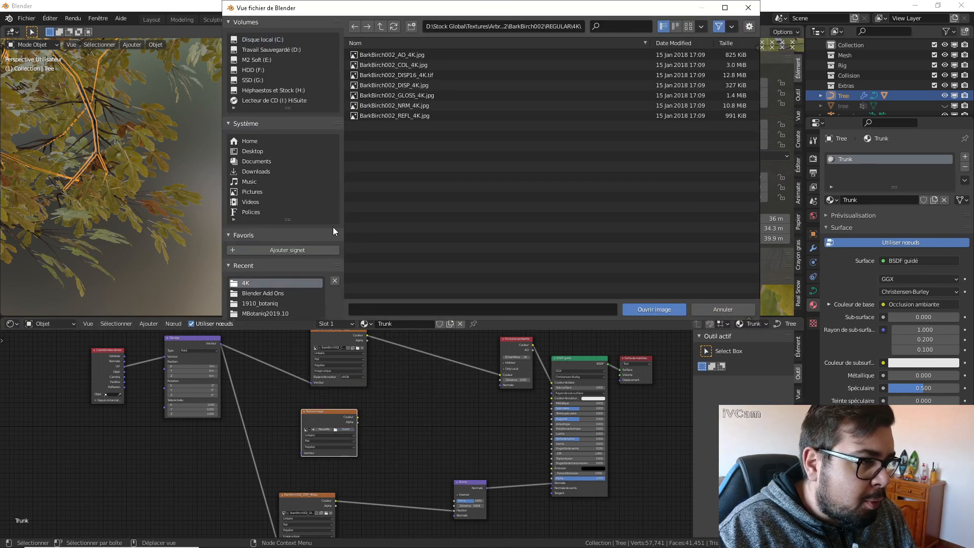
{"action": "double_click", "coordinate": [405, 104]}
{"action": "middle_click_drag", "start_coordinate": [372, 437], "coordinate": [424, 358]}
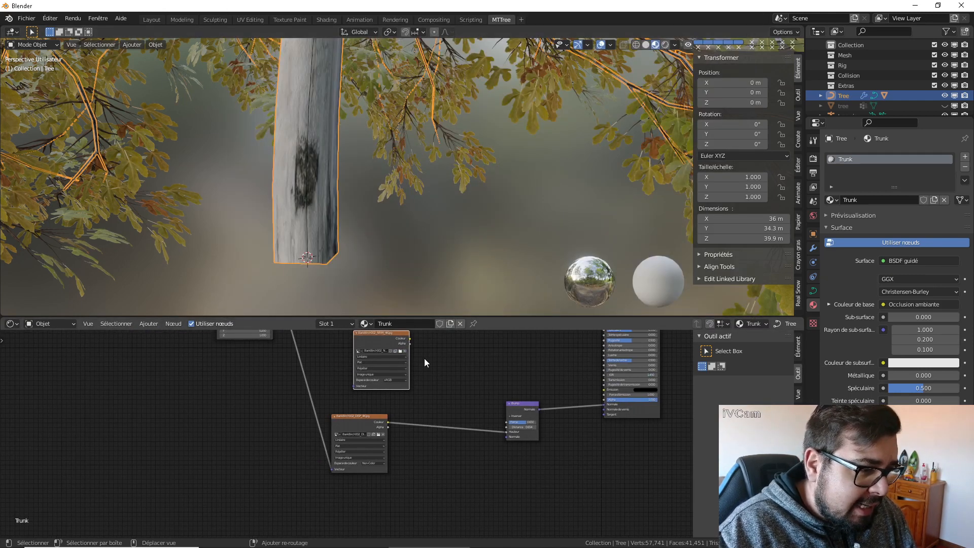
{"action": "left_click_drag", "start_coordinate": [382, 350], "coordinate": [360, 485]}
Step: Add a Carte de normale node between the NRM texture's Couleur and the Bump node's Normale input, and check the bark up close
{"action": "key", "text": "shift+a"}
{"action": "mouse_move", "coordinate": [434, 485]}
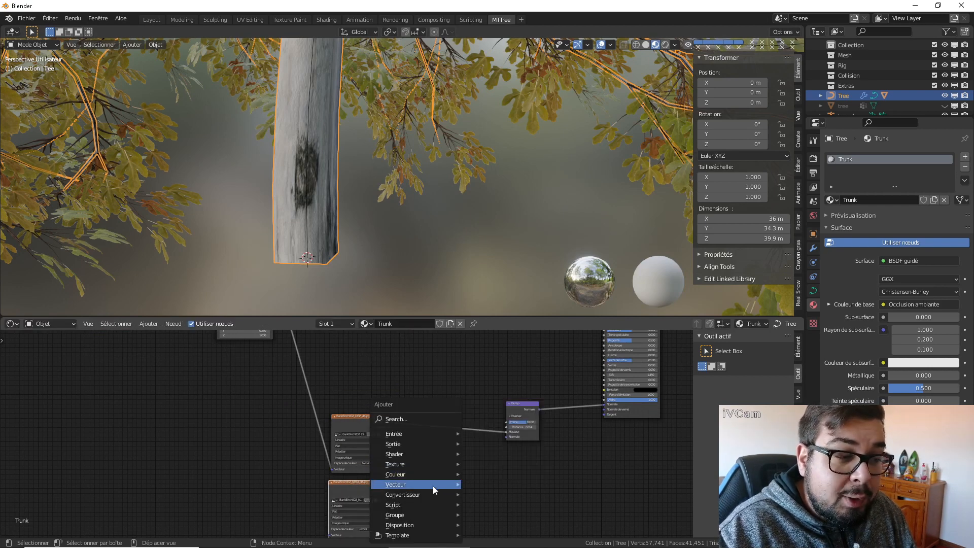
{"action": "left_click", "coordinate": [502, 439]}
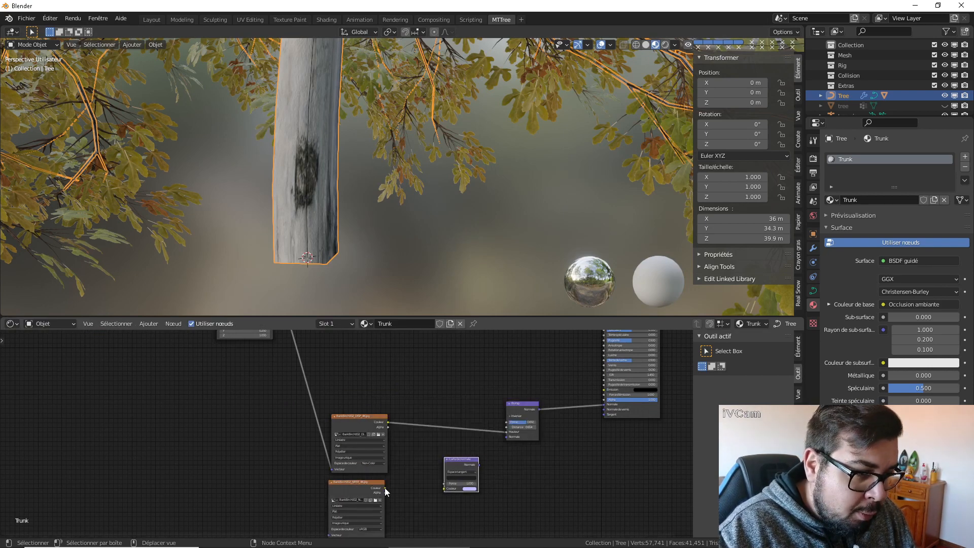
{"action": "left_click_drag", "start_coordinate": [384, 488], "coordinate": [506, 437]}
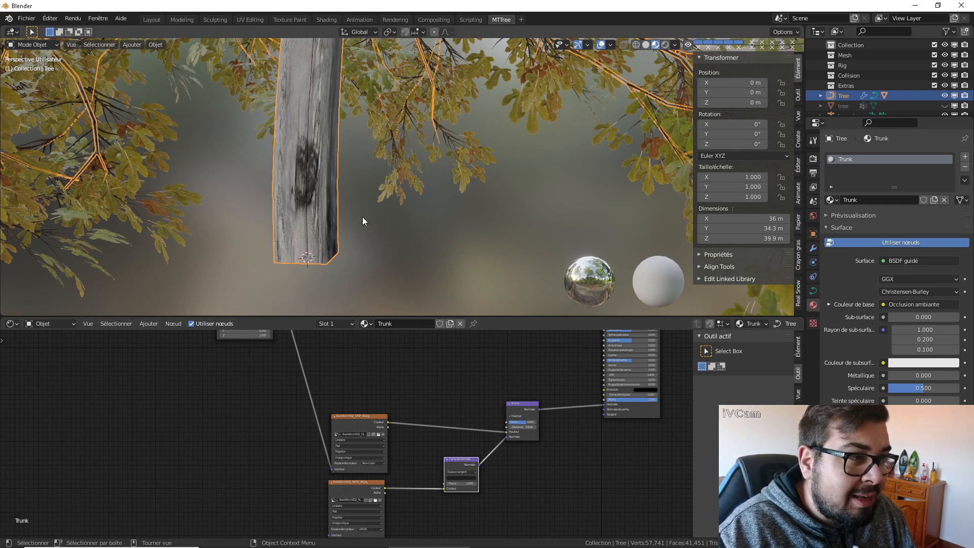
{"action": "scroll", "coordinate": [384, 247], "scroll_direction": "up", "scroll_amount": 10}
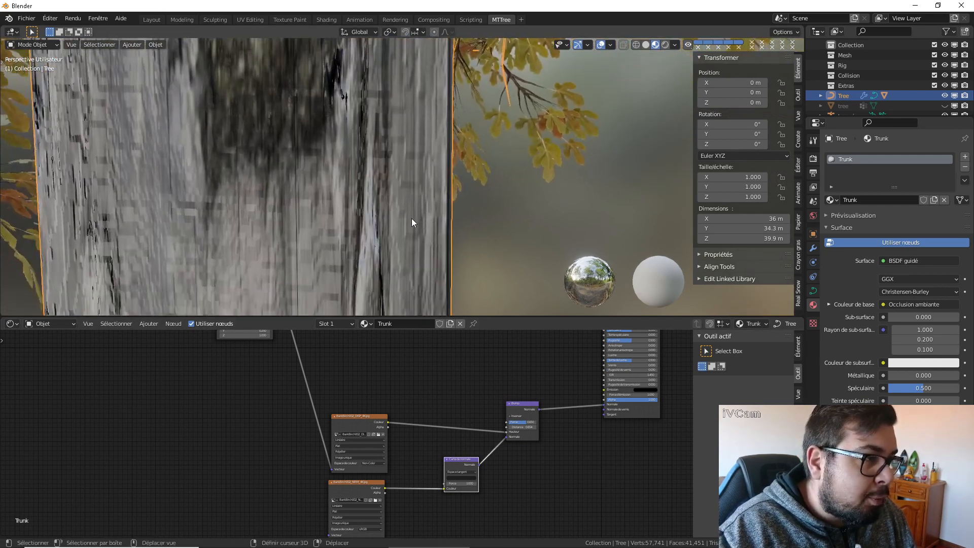
{"action": "scroll", "coordinate": [348, 401], "scroll_direction": "down", "scroll_amount": 1}
{"action": "scroll", "coordinate": [369, 271], "scroll_direction": "down", "scroll_amount": 7}
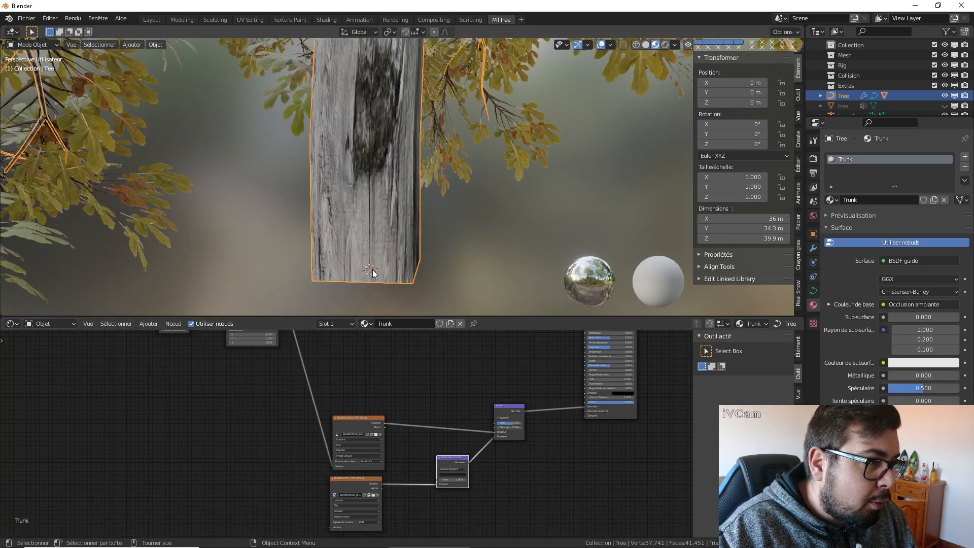
{"action": "scroll", "coordinate": [375, 269], "scroll_direction": "up", "scroll_amount": 6}
{"action": "scroll", "coordinate": [307, 407], "scroll_direction": "down", "scroll_amount": 1}
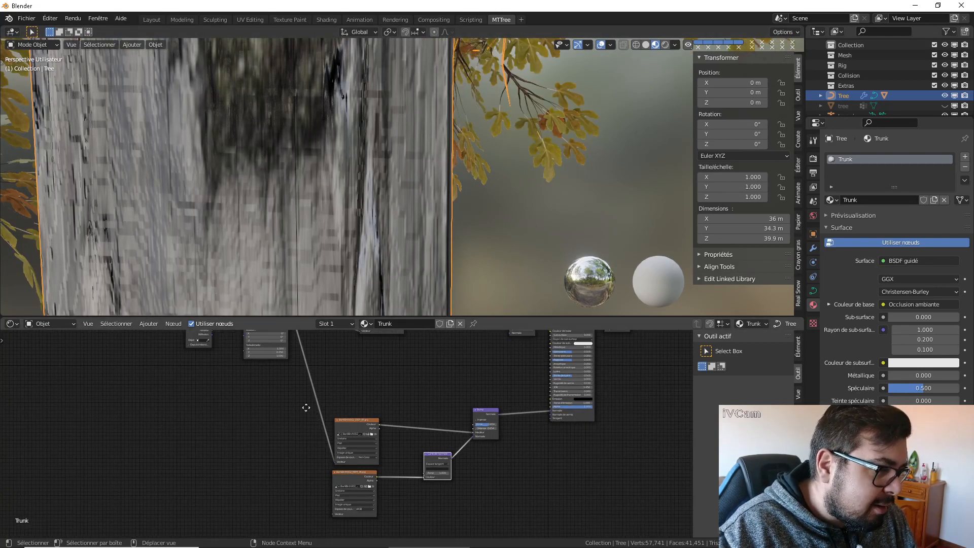
Step: Move the texture coordinate and Placage nodes down beside the bark maps and link Placage's Vecteur to the NRM texture's Vecteur input
{"action": "middle_click_drag", "start_coordinate": [306, 408], "coordinate": [329, 420]}
{"action": "left_click_drag", "start_coordinate": [312, 343], "coordinate": [359, 540]}
{"action": "middle_click_drag", "start_coordinate": [398, 460], "coordinate": [408, 419]}
{"action": "scroll", "coordinate": [406, 410], "scroll_direction": "down", "scroll_amount": 3}
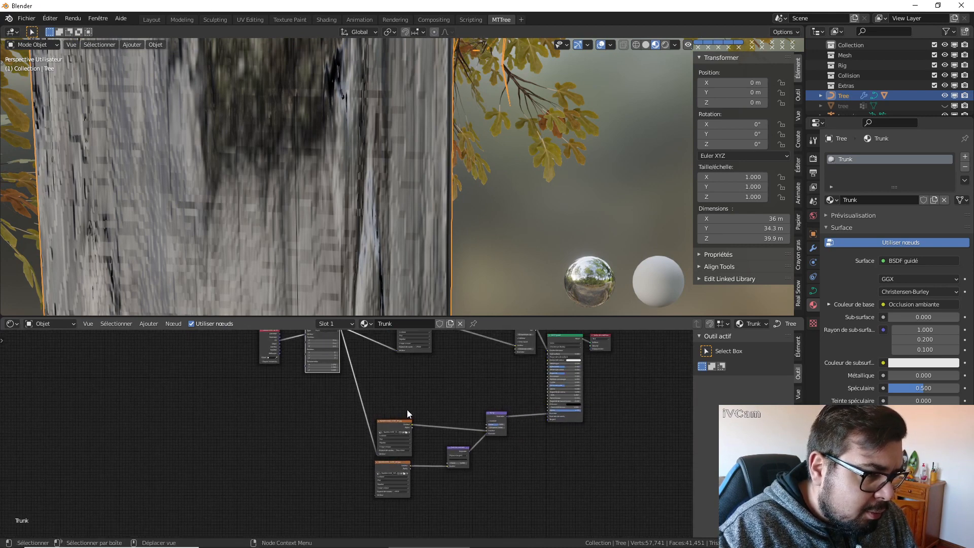
{"action": "left_click_drag", "start_coordinate": [368, 425], "coordinate": [260, 334]}
{"action": "key", "text": "g"}
{"action": "left_click", "coordinate": [271, 473]}
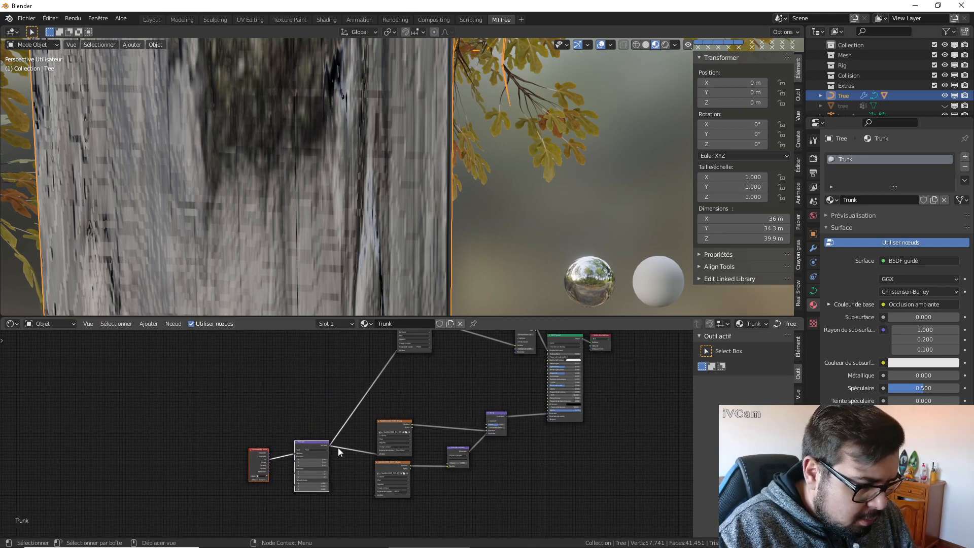
{"action": "left_click_drag", "start_coordinate": [328, 445], "coordinate": [375, 494]}
Step: Set the NRM texture's colour space to Non-Color and check the bark on the trunk
{"action": "scroll", "coordinate": [432, 439], "scroll_direction": "up", "scroll_amount": 3}
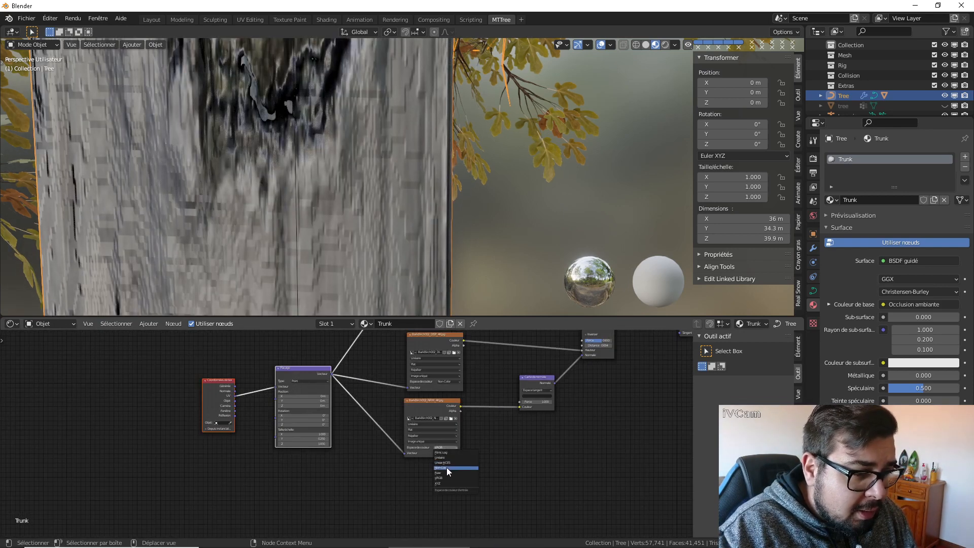
{"action": "left_click", "coordinate": [446, 467]}
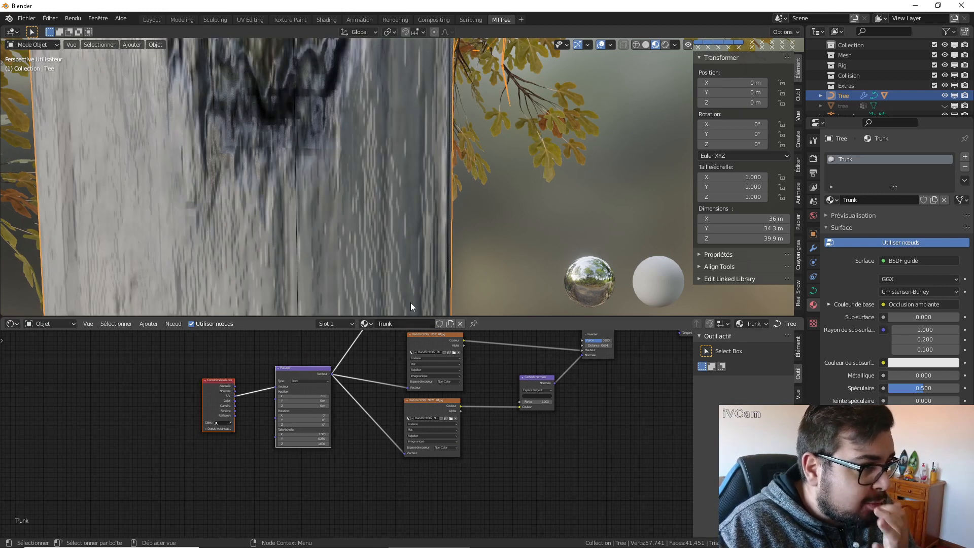
{"action": "scroll", "coordinate": [380, 229], "scroll_direction": "down", "scroll_amount": 4}
{"action": "scroll", "coordinate": [388, 228], "scroll_direction": "up", "scroll_amount": 5}
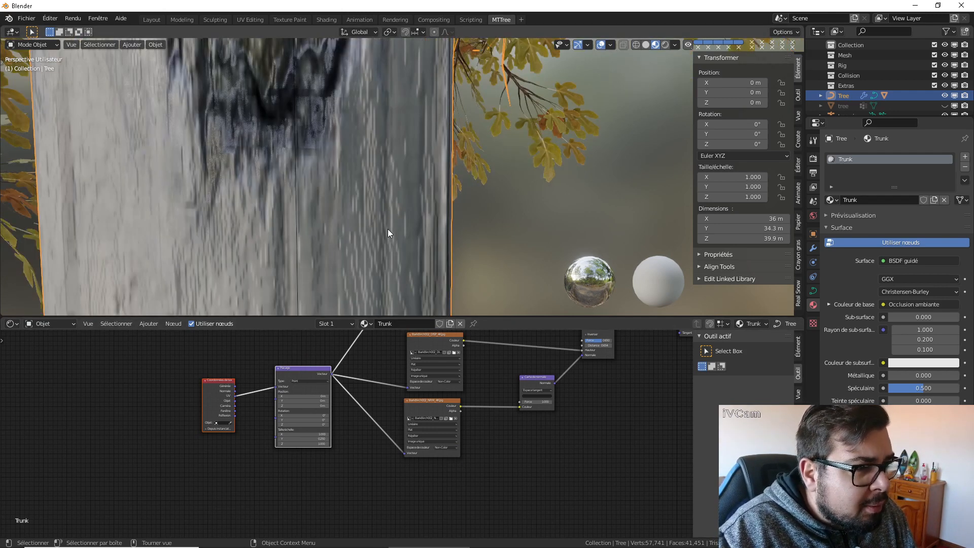
Step: Add an image texture node below the colour texture and load BarkBirch002_GLOSS_4K.jpg into it
{"action": "middle_click_drag", "start_coordinate": [539, 410], "coordinate": [466, 462]}
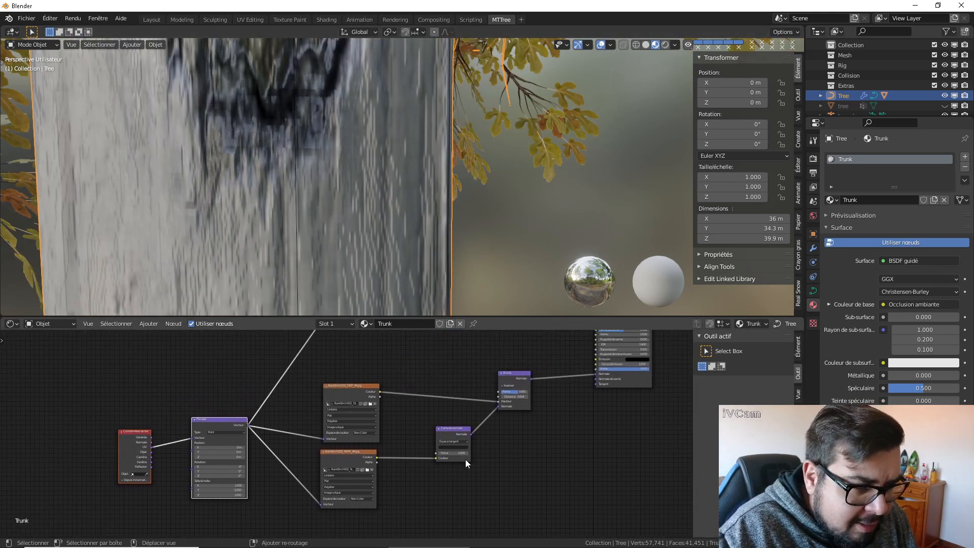
{"action": "middle_click_drag", "start_coordinate": [460, 334], "coordinate": [430, 417]}
{"action": "key", "text": "shift+a"}
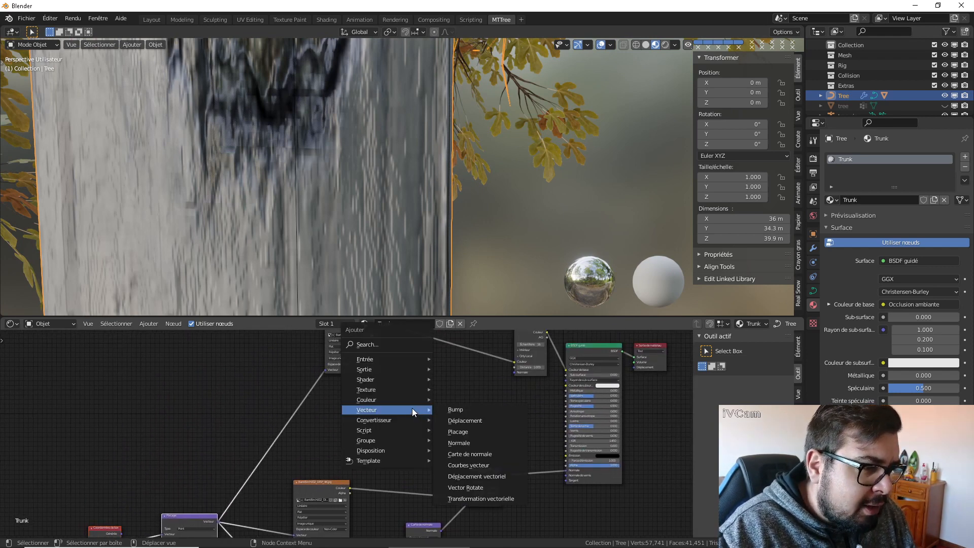
{"action": "mouse_move", "coordinate": [381, 388]}
{"action": "left_click", "coordinate": [475, 306]}
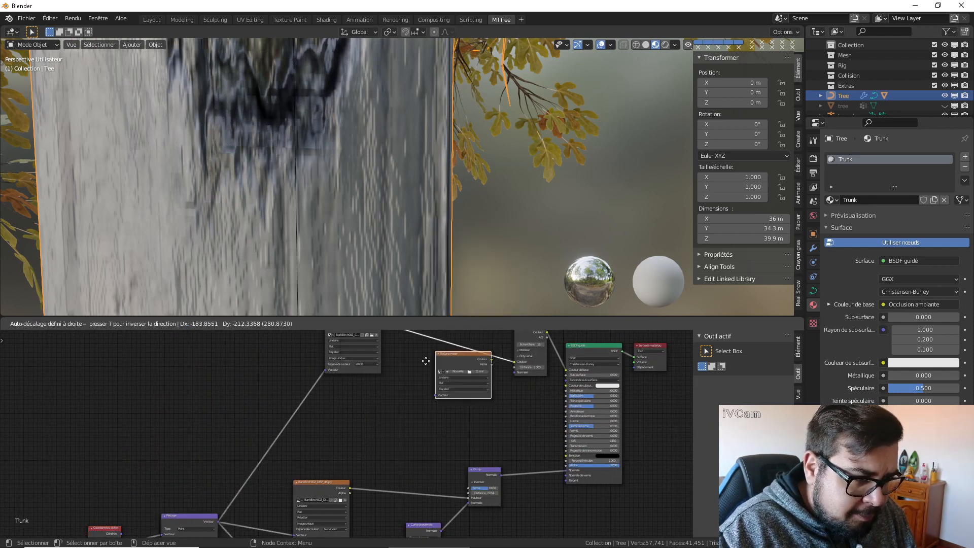
{"action": "left_click", "coordinate": [379, 413]}
{"action": "left_click", "coordinate": [378, 414]}
{"action": "left_click", "coordinate": [272, 280]}
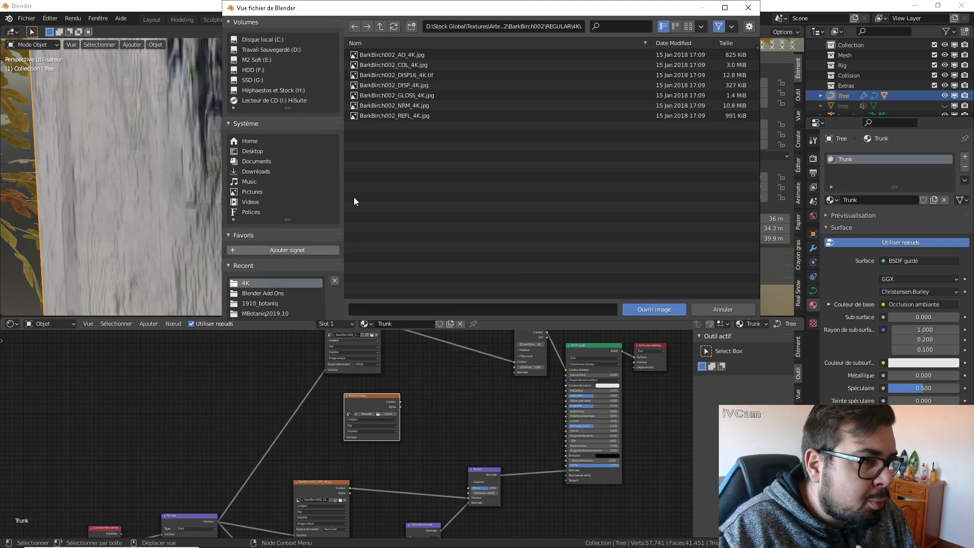
{"action": "double_click", "coordinate": [401, 96]}
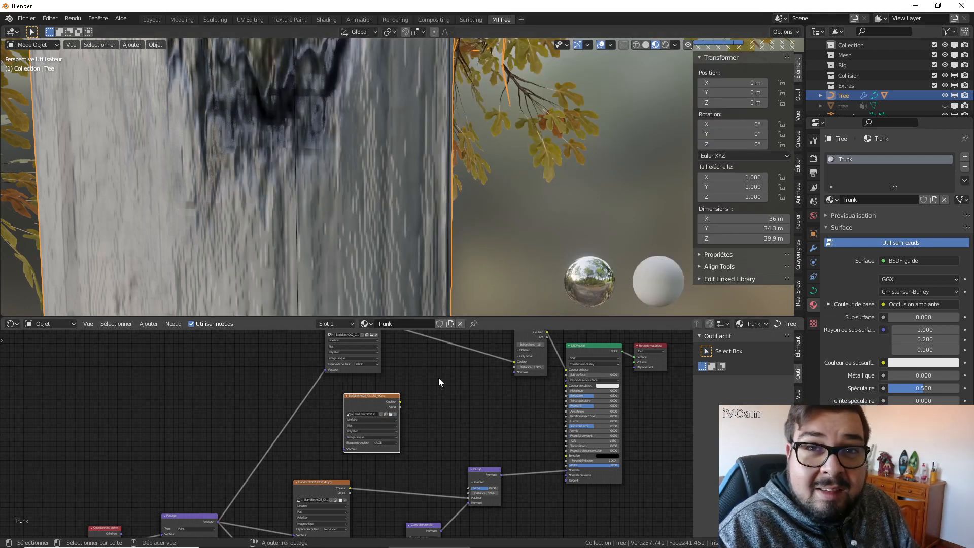
Step: Add an Inverser node, feed it from the GLOSS texture's Couleur, and link its output to the BSDF guidé's Rugosité
{"action": "key", "text": "shift+a"}
{"action": "mouse_move", "coordinate": [404, 388]}
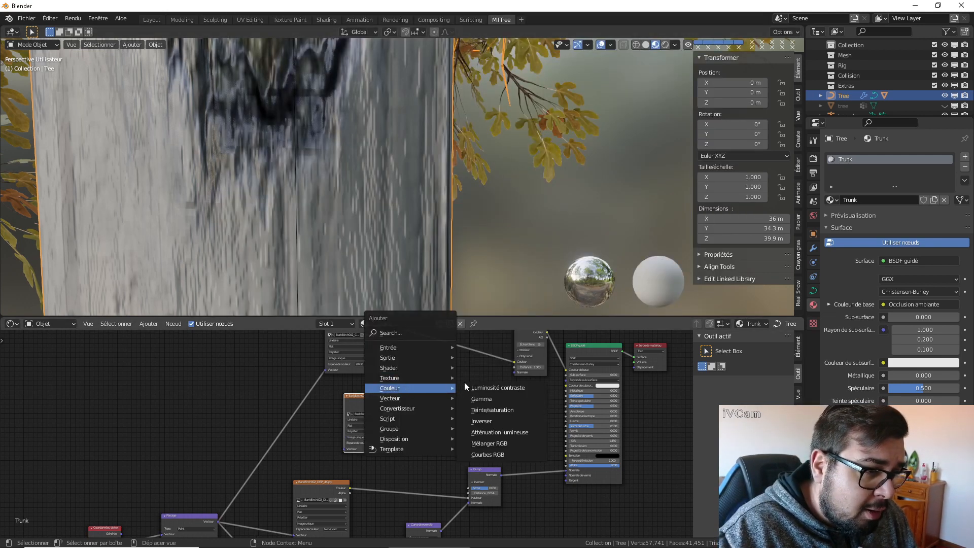
{"action": "left_click", "coordinate": [491, 419]}
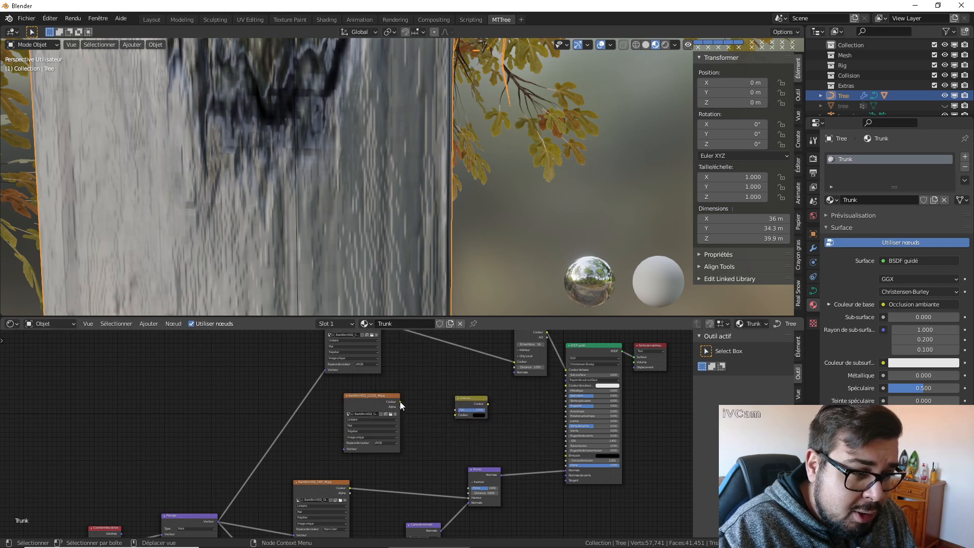
{"action": "left_click_drag", "start_coordinate": [400, 401], "coordinate": [562, 402]}
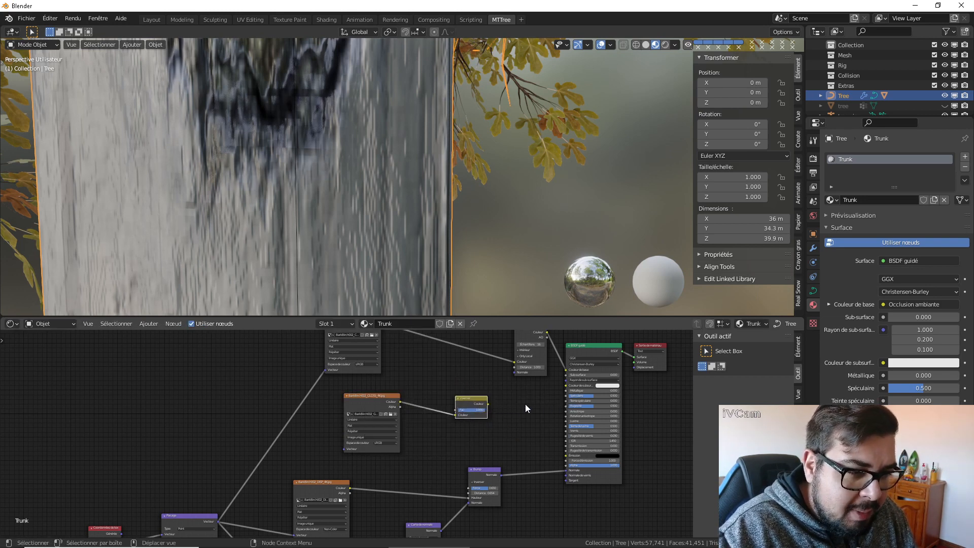
{"action": "left_click_drag", "start_coordinate": [486, 401], "coordinate": [565, 406]}
Step: Set the GLOSS texture's colour space to Non-Color, feed its Vecteur input from Placage, and shift the node closer to the colour texture
{"action": "left_click", "coordinate": [385, 443]}
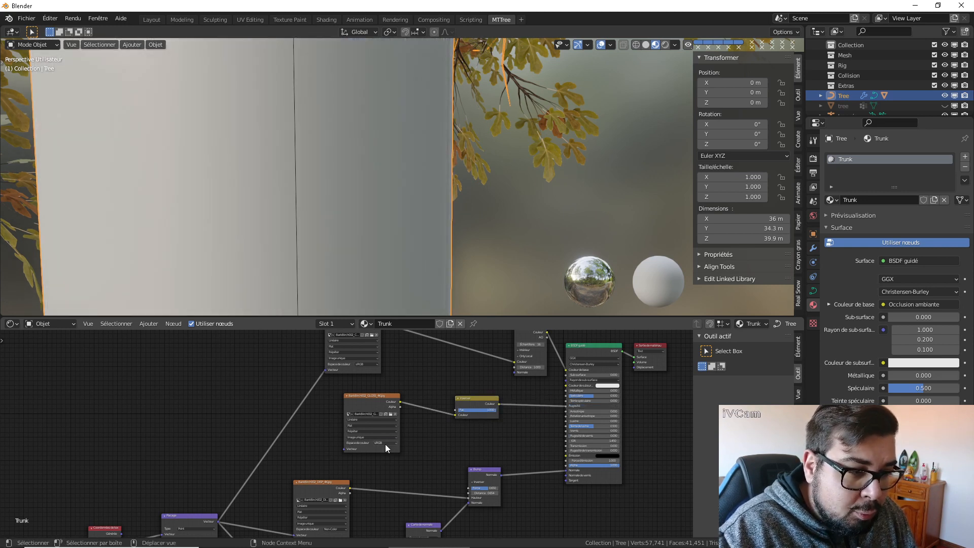
{"action": "left_click", "coordinate": [389, 464]}
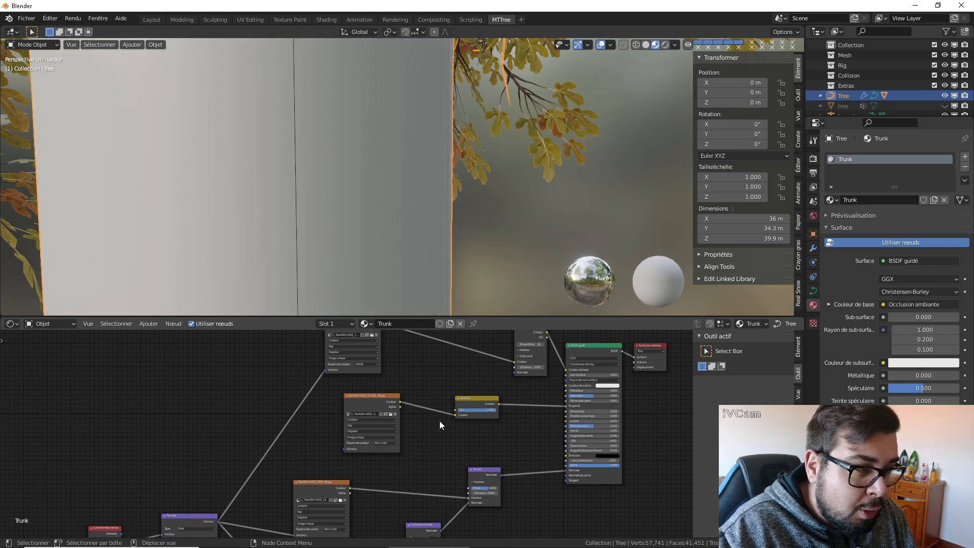
{"action": "left_click_drag", "start_coordinate": [217, 521], "coordinate": [345, 449]}
{"action": "left_click_drag", "start_coordinate": [376, 399], "coordinate": [361, 385]}
Step: Add an image texture node below the GLOSS texture and load BarkBirch002_REFL_4K.jpg into it
{"action": "key", "text": "shift+a"}
{"action": "mouse_move", "coordinate": [385, 409]}
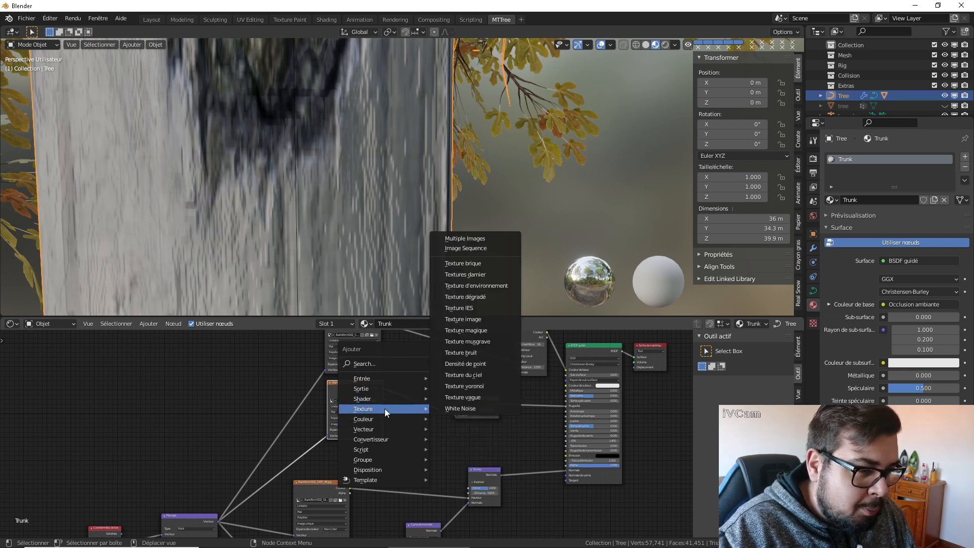
{"action": "left_click", "coordinate": [477, 318]}
{"action": "left_click", "coordinate": [388, 434]}
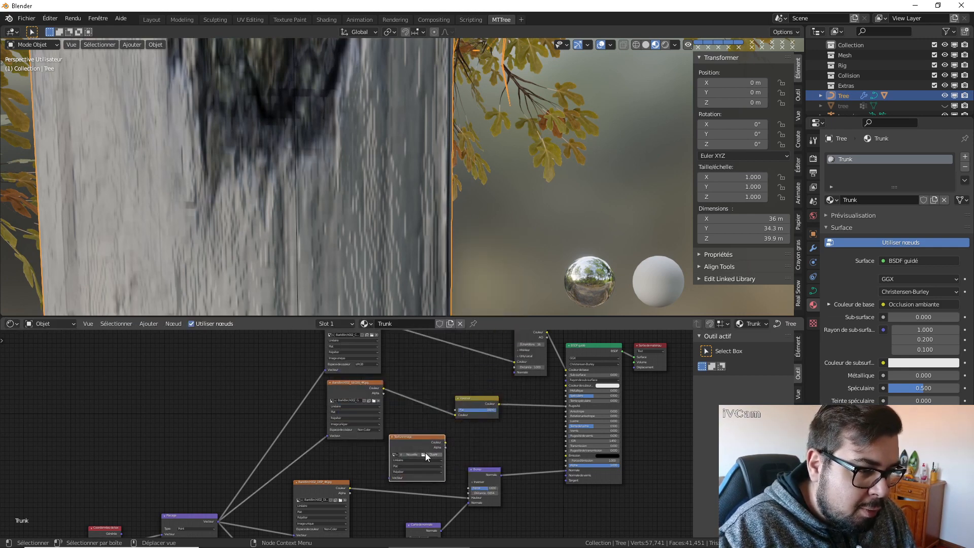
{"action": "left_click", "coordinate": [426, 453]}
{"action": "left_click", "coordinate": [245, 281]}
{"action": "left_click", "coordinate": [415, 114]}
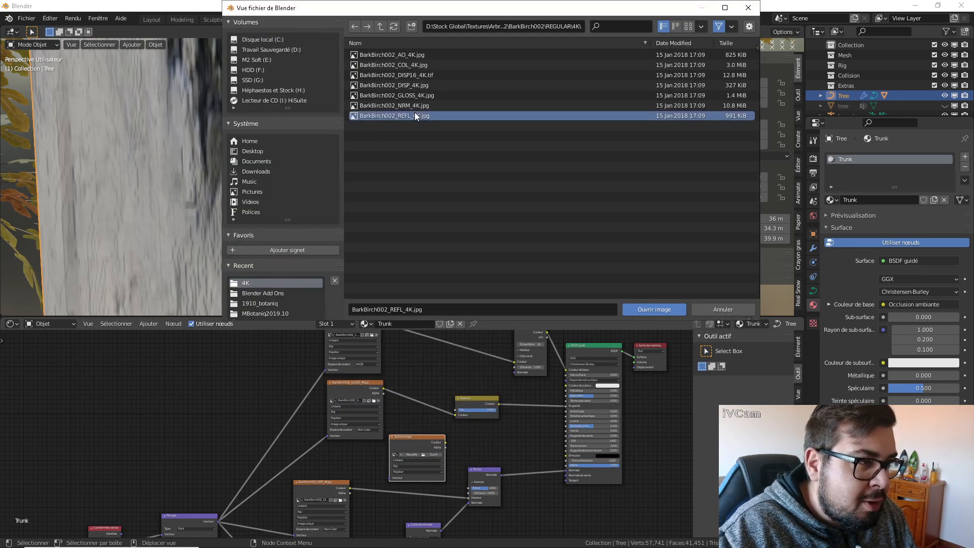
{"action": "double_click", "coordinate": [415, 113]}
Step: Set the REFL texture's colour space to Non-Color and link its Couleur to the BSDF guidé's Spéculaire
{"action": "left_click", "coordinate": [437, 483]}
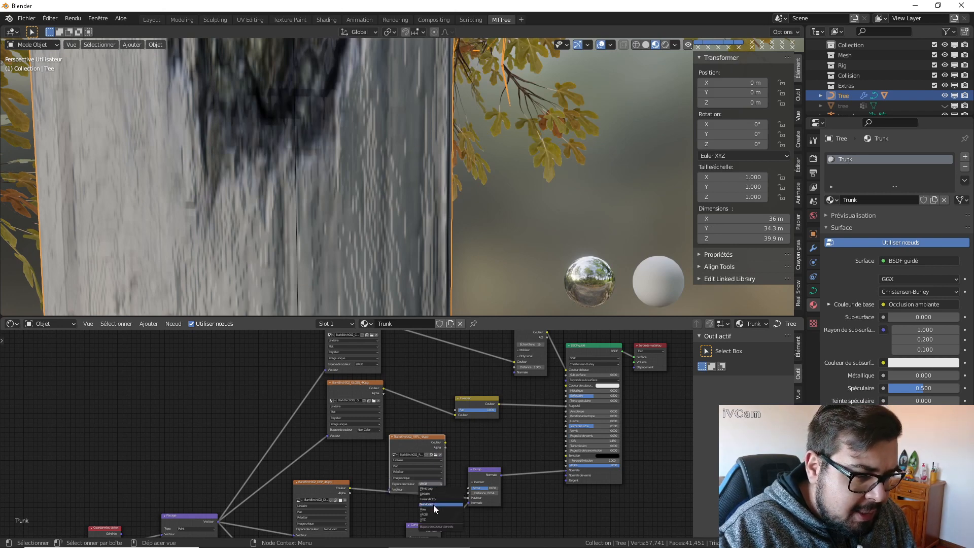
{"action": "left_click", "coordinate": [433, 505]}
{"action": "left_click_drag", "start_coordinate": [445, 441], "coordinate": [567, 396]}
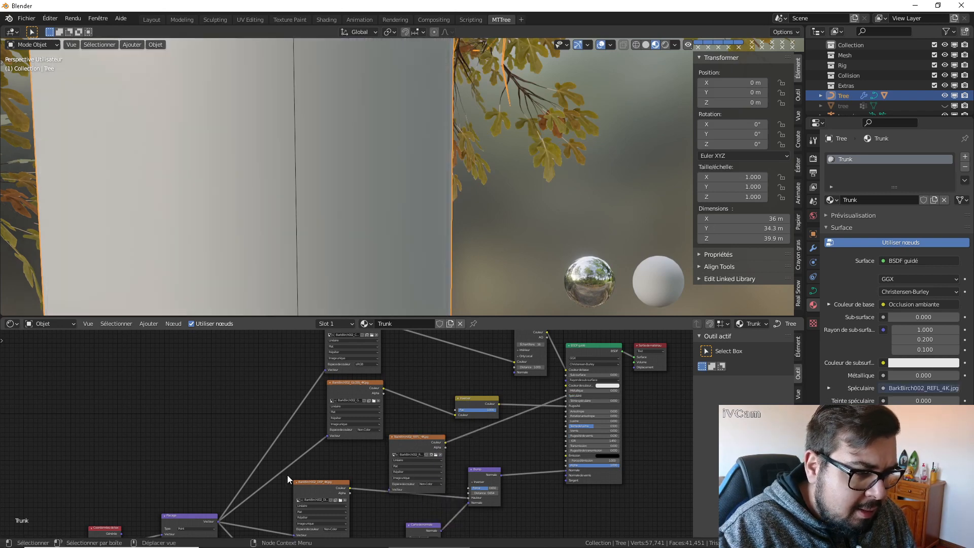
{"action": "left_click_drag", "start_coordinate": [329, 491], "coordinate": [376, 493]}
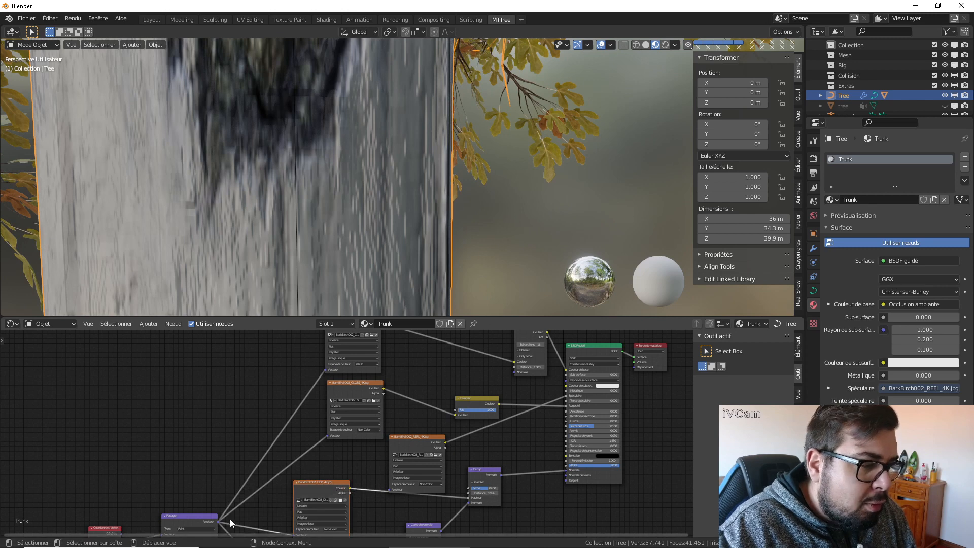
Step: Feed the REFL texture's Vecteur from Placage, and spread out the colour, GLOSS, Inverser and REFL nodes
{"action": "left_click_drag", "start_coordinate": [218, 521], "coordinate": [390, 489]}
{"action": "scroll", "coordinate": [397, 487], "scroll_direction": "down", "scroll_amount": 2}
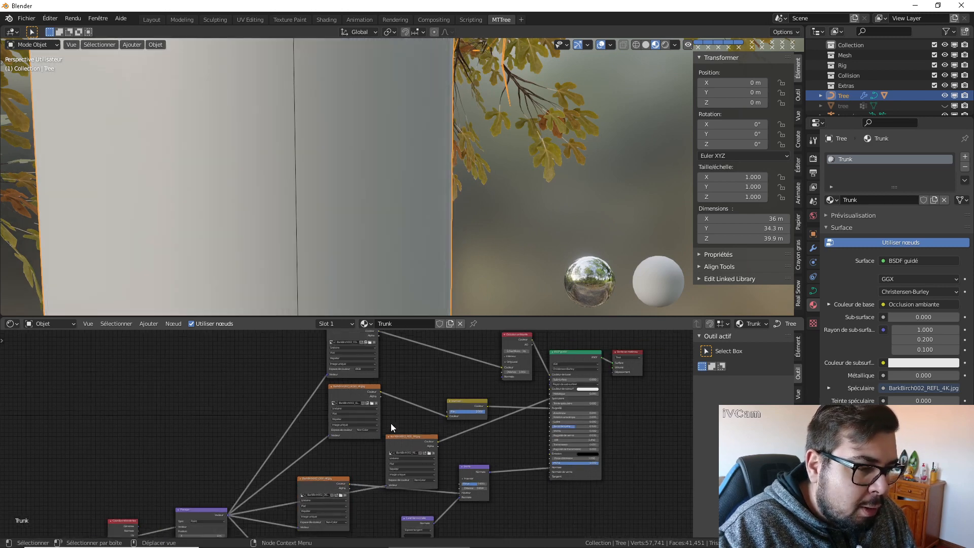
{"action": "middle_click_drag", "start_coordinate": [400, 386], "coordinate": [415, 430]}
{"action": "left_click_drag", "start_coordinate": [367, 386], "coordinate": [369, 333]}
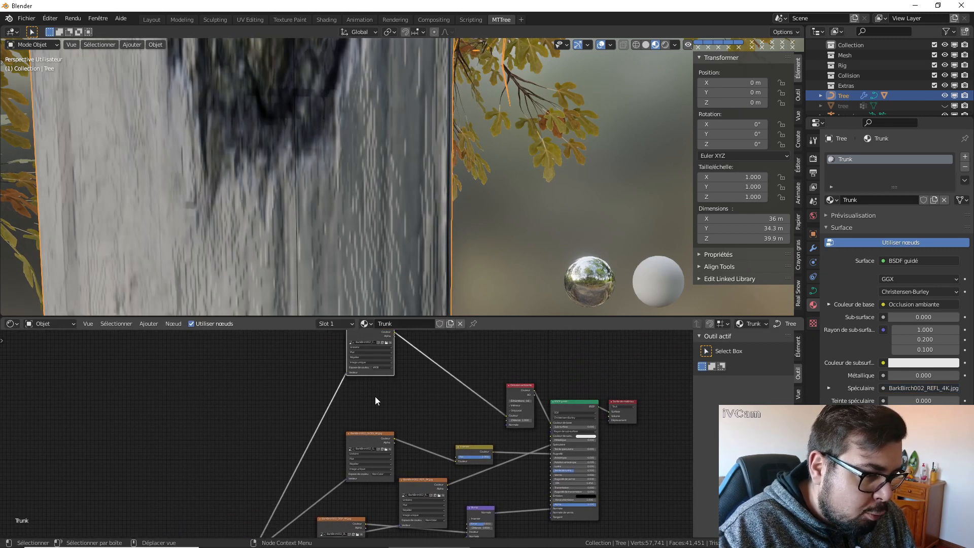
{"action": "left_click_drag", "start_coordinate": [374, 433], "coordinate": [376, 388]}
{"action": "left_click_drag", "start_coordinate": [471, 450], "coordinate": [465, 413]}
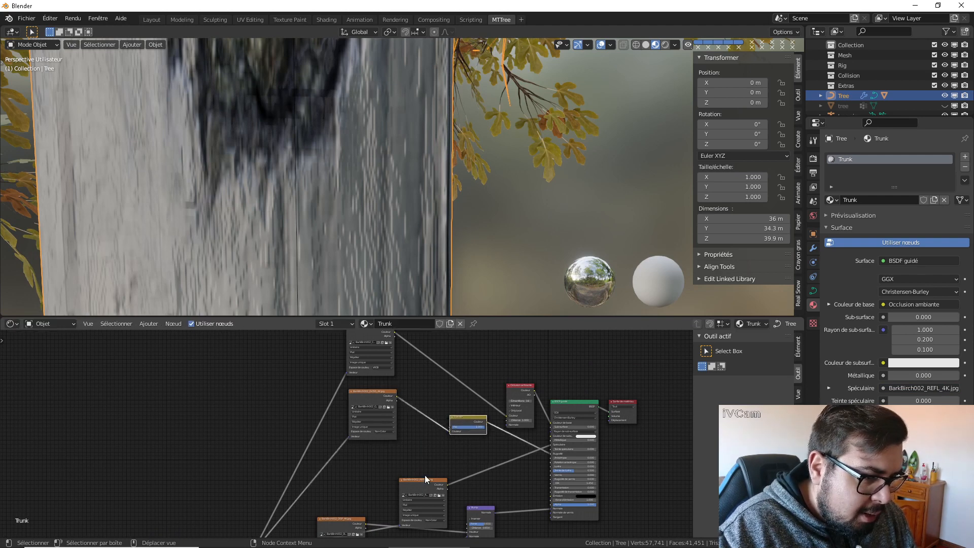
{"action": "left_click_drag", "start_coordinate": [421, 502], "coordinate": [378, 474]}
Step: Link the bump node's Normale output to the Normale input of the Occlusion ambiante node
{"action": "mouse_move", "coordinate": [492, 510]}
{"action": "left_mouse_down"}
{"action": "mouse_move", "coordinate": [516, 457]}
{"action": "mouse_move", "coordinate": [507, 423]}
{"action": "left_mouse_up"}
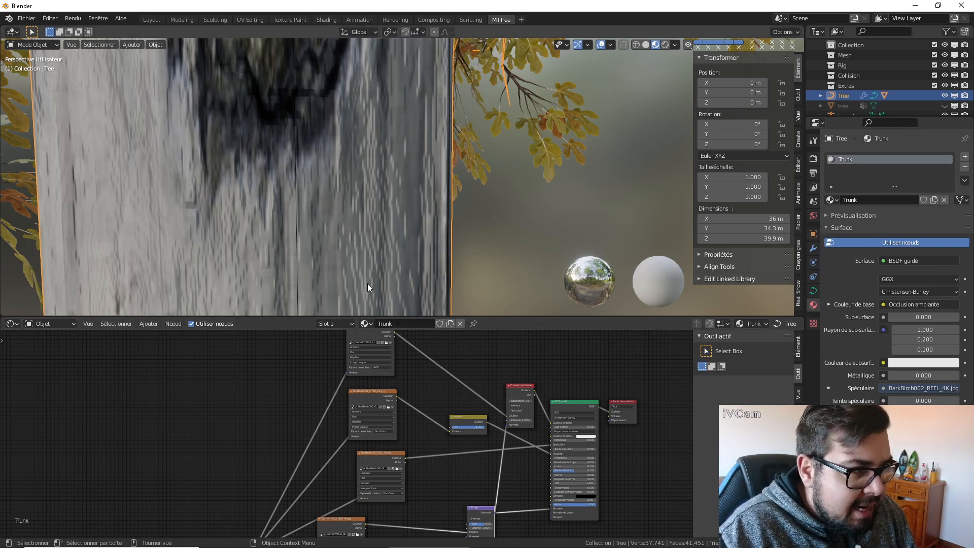
{"action": "scroll", "coordinate": [351, 263], "scroll_direction": "down", "scroll_amount": 10}
{"action": "scroll", "coordinate": [374, 247], "scroll_direction": "down", "scroll_amount": 3}
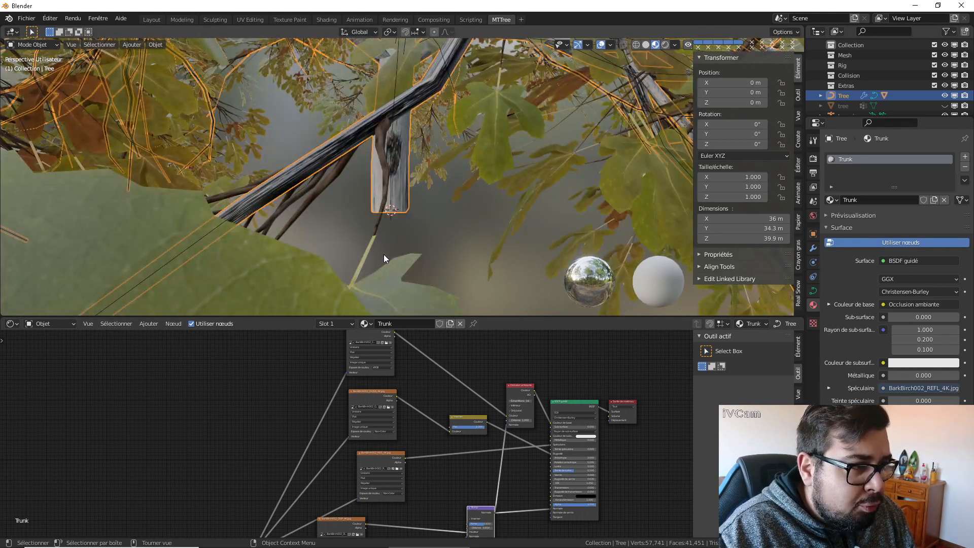
Step: Load BarkBirch002_AO_4K.jpg into a new image texture node between the colour and GLOSS textures, with its colour space set to Non-Color
{"action": "middle_click_drag", "start_coordinate": [435, 391], "coordinate": [470, 466]}
{"action": "left_click_drag", "start_coordinate": [405, 406], "coordinate": [411, 348]}
{"action": "key", "text": "shift+a"}
{"action": "mouse_move", "coordinate": [411, 392]}
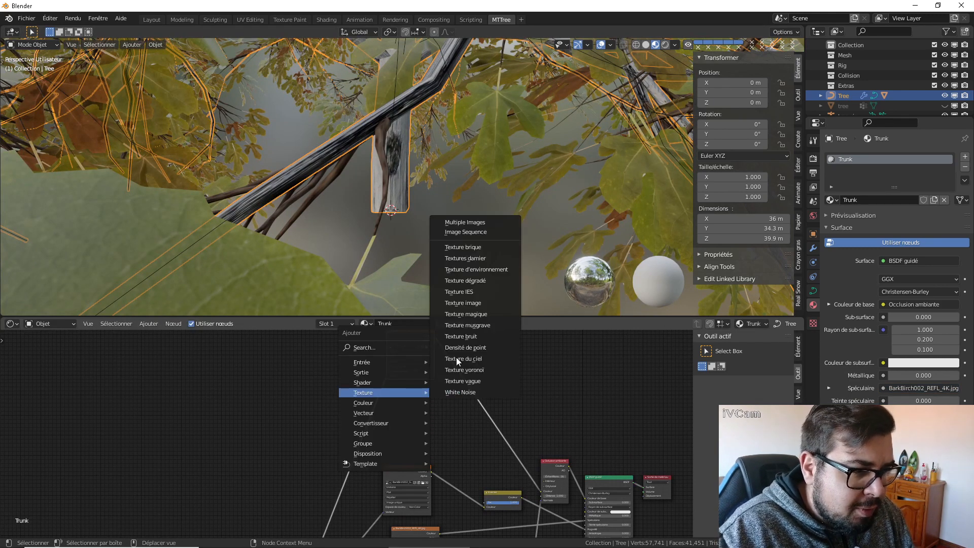
{"action": "left_click", "coordinate": [471, 302]}
{"action": "left_click", "coordinate": [432, 423]}
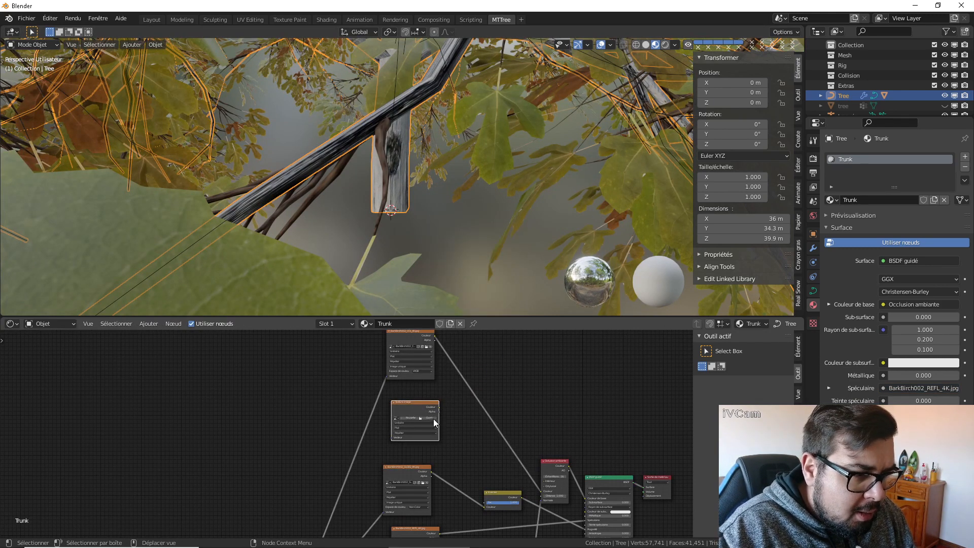
{"action": "left_click", "coordinate": [433, 419]}
{"action": "left_click", "coordinate": [257, 283]}
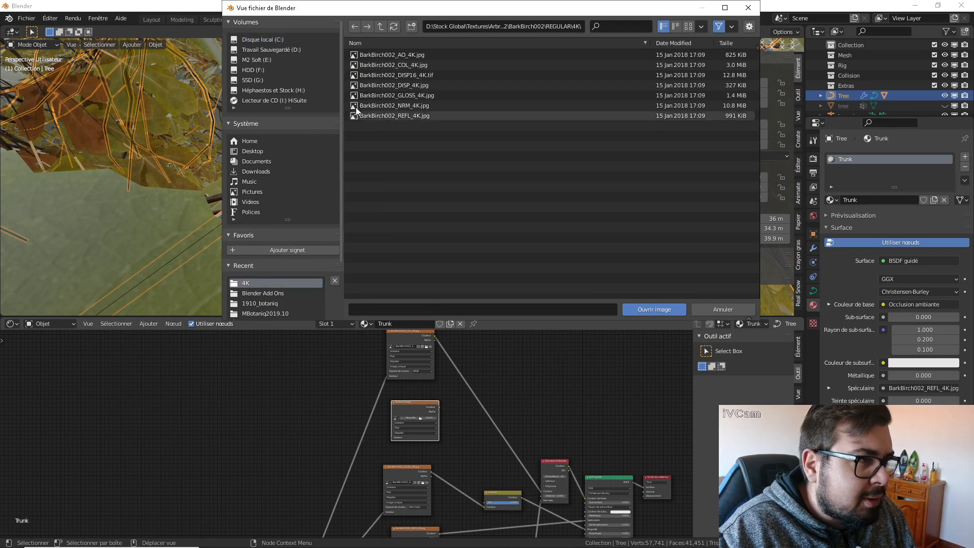
{"action": "double_click", "coordinate": [397, 56]}
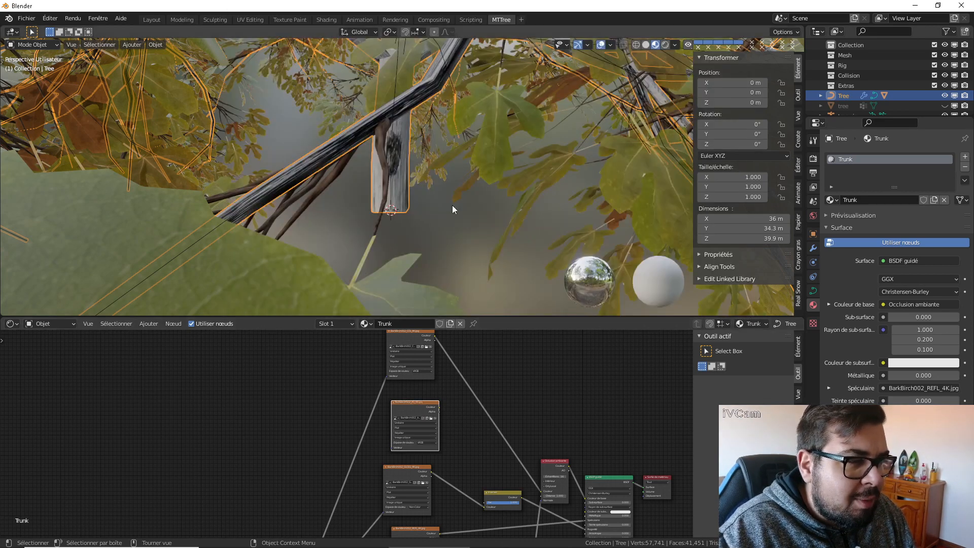
{"action": "left_click", "coordinate": [430, 443]}
{"action": "key", "text": "Escape"}
Step: Insert a Mélanger RGB node on the colour texture's link to Occlusion ambiante, and feed its Couleur 2 from the AO texture's Couleur
{"action": "key", "text": "shift+a"}
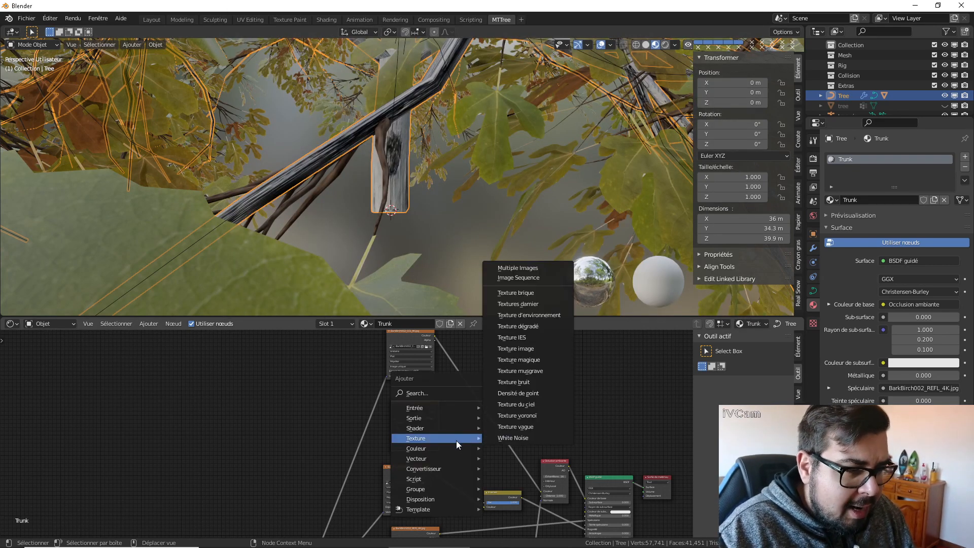
{"action": "mouse_move", "coordinate": [445, 448]}
{"action": "left_click", "coordinate": [515, 503]}
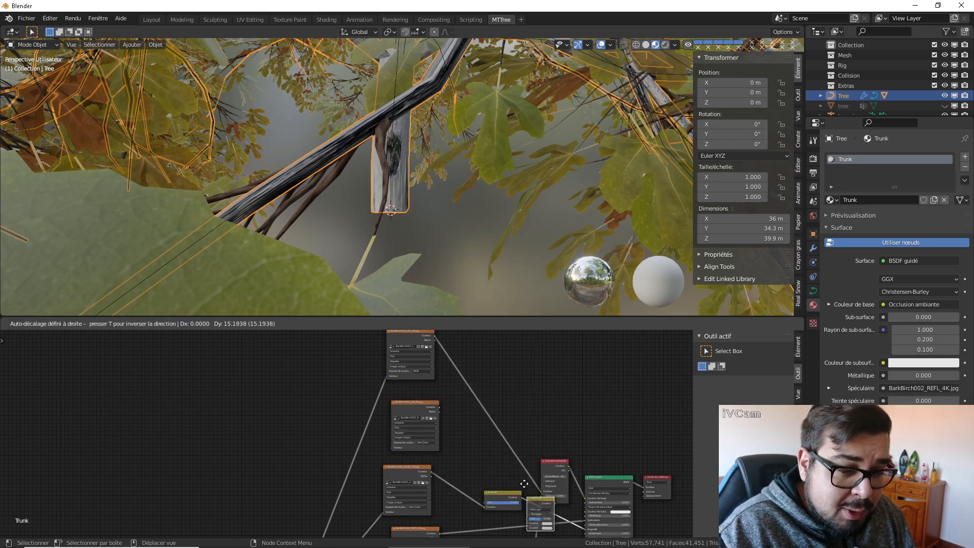
{"action": "left_click", "coordinate": [475, 376]}
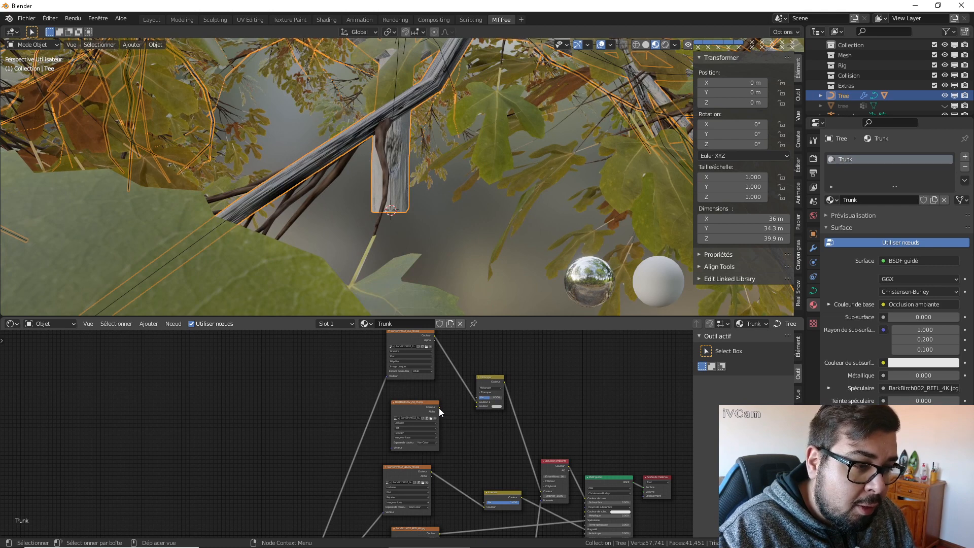
{"action": "left_click_drag", "start_coordinate": [439, 408], "coordinate": [479, 406]}
Step: Set the Mélanger RGB node's blend mode to Multiplier with a Fac of 1.000
{"action": "scroll", "coordinate": [495, 433], "scroll_direction": "up", "scroll_amount": 3}
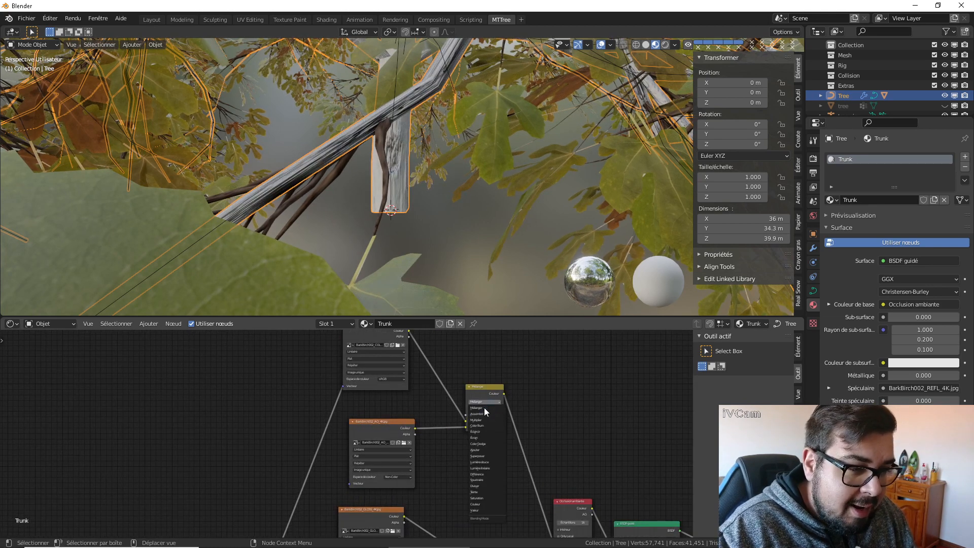
{"action": "left_click", "coordinate": [482, 421]}
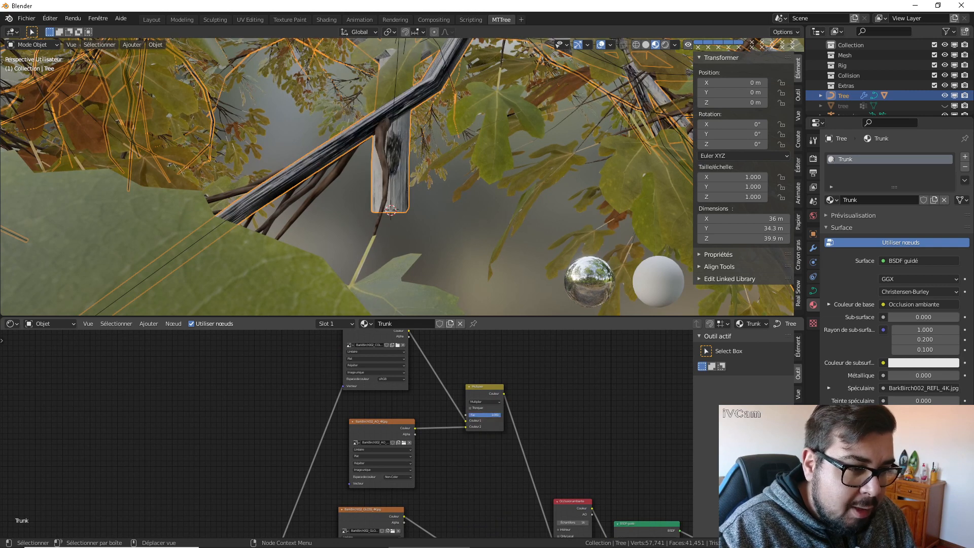
{"action": "scroll", "coordinate": [315, 485], "scroll_direction": "down", "scroll_amount": 6}
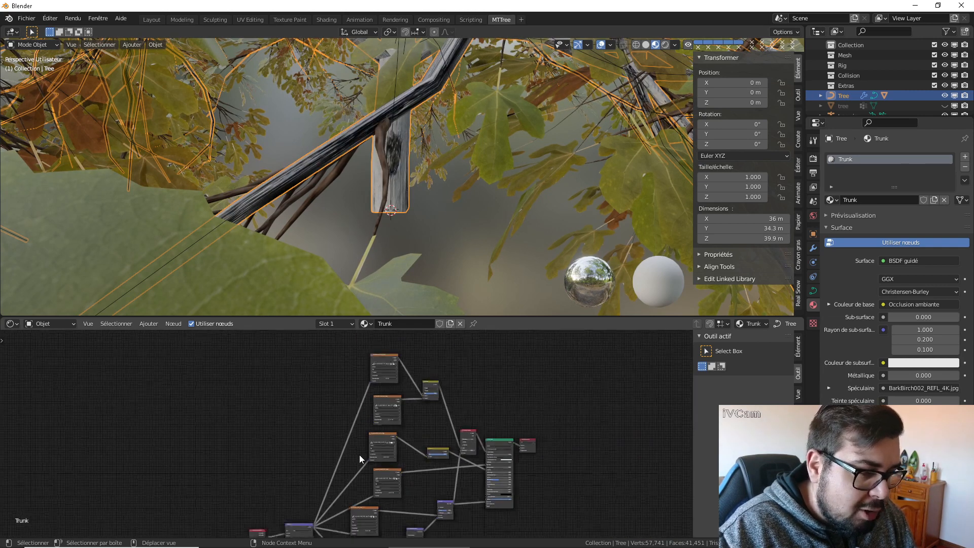
Step: Move the Placage node up level with the middle of the texture nodes, and feed the AO texture's Vecteur from it
{"action": "left_click_drag", "start_coordinate": [329, 475], "coordinate": [364, 403]}
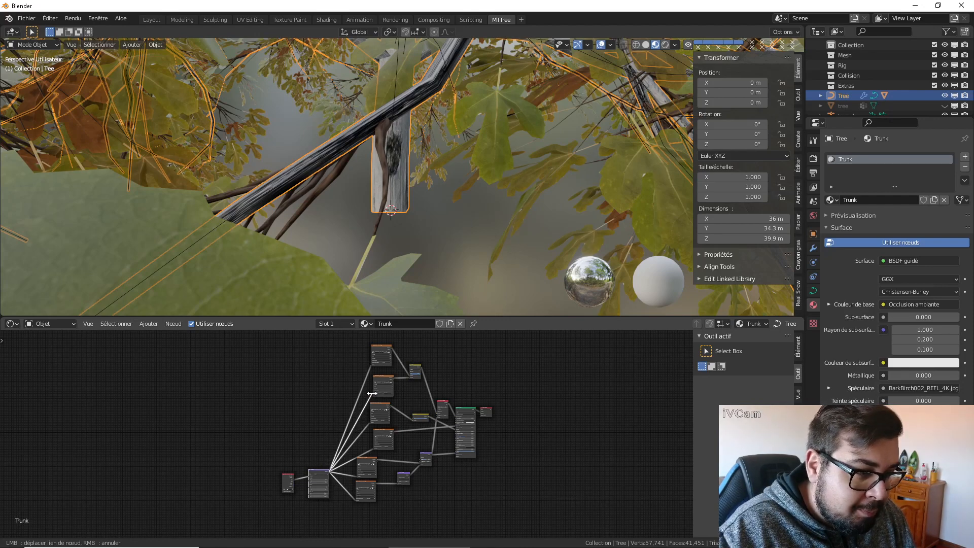
{"action": "left_click_drag", "start_coordinate": [375, 398], "coordinate": [373, 403]}
{"action": "scroll", "coordinate": [362, 424], "scroll_direction": "up", "scroll_amount": 1}
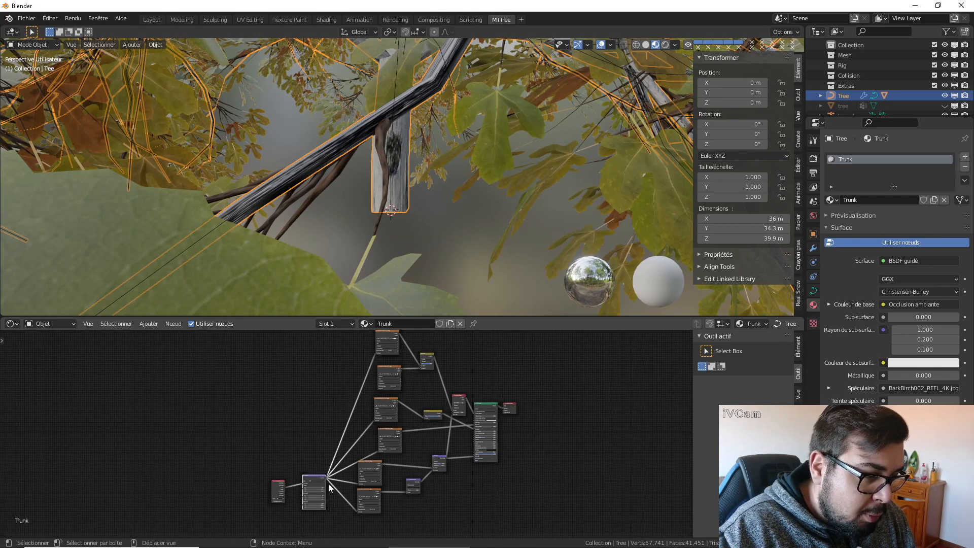
{"action": "left_click_drag", "start_coordinate": [325, 481], "coordinate": [338, 420]}
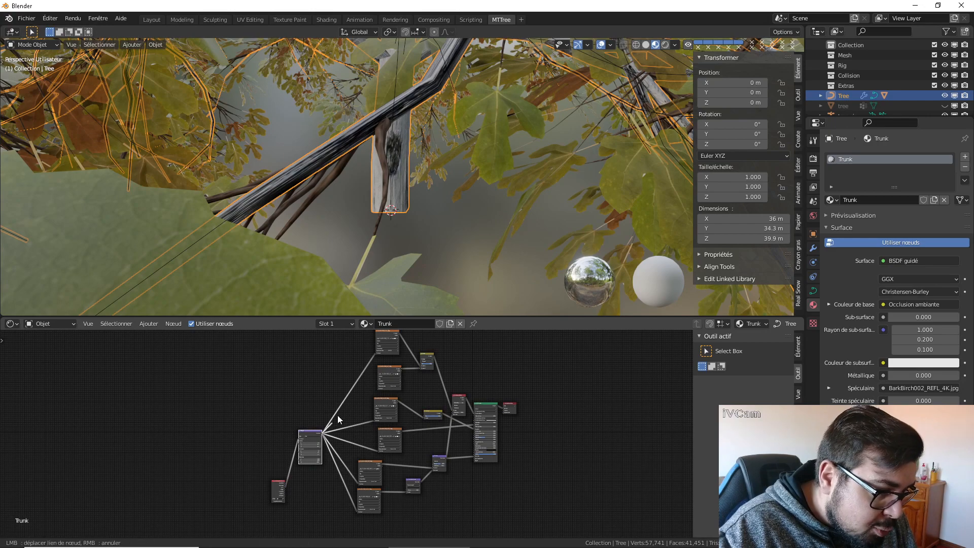
{"action": "left_click_drag", "start_coordinate": [377, 392], "coordinate": [377, 391]}
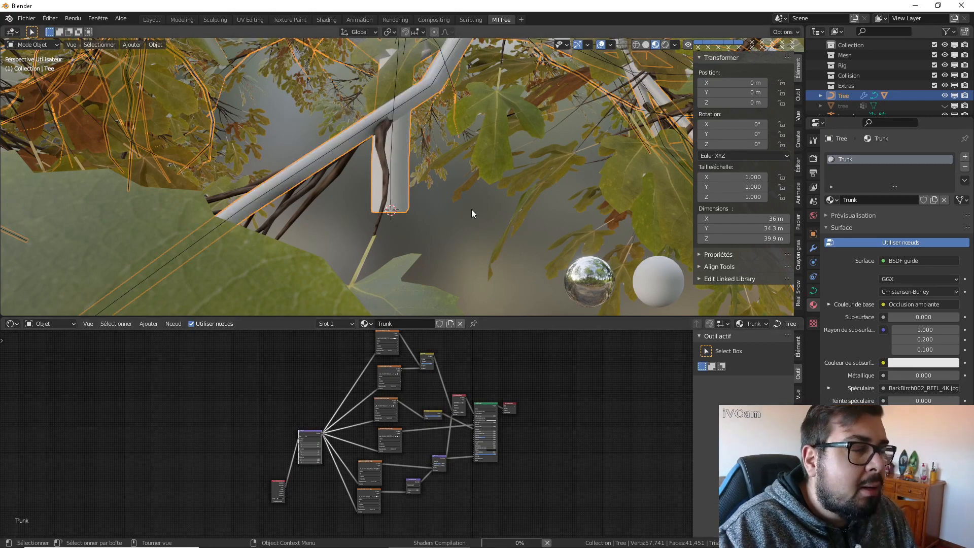
{"action": "middle_click_drag", "start_coordinate": [470, 206], "coordinate": [424, 278]}
{"action": "scroll", "coordinate": [455, 253], "scroll_direction": "up", "scroll_amount": 3}
{"action": "scroll", "coordinate": [445, 251], "scroll_direction": "down", "scroll_amount": 3}
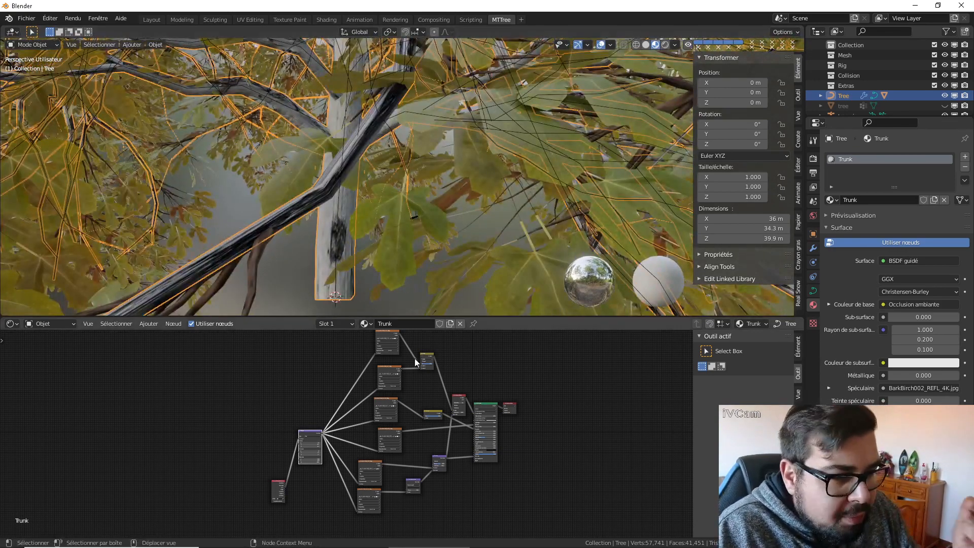
Step: Insert a Teinte/Saturation node on the link between the Multiplier and Occlusion ambiante nodes
{"action": "scroll", "coordinate": [370, 425], "scroll_direction": "up", "scroll_amount": 5}
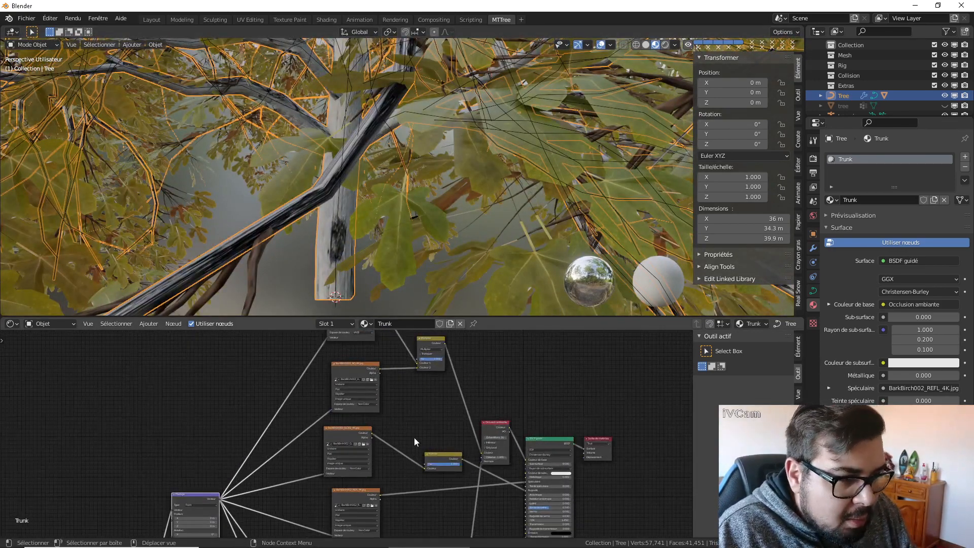
{"action": "scroll", "coordinate": [416, 434], "scroll_direction": "up", "scroll_amount": 2}
{"action": "key", "text": "shift+a"}
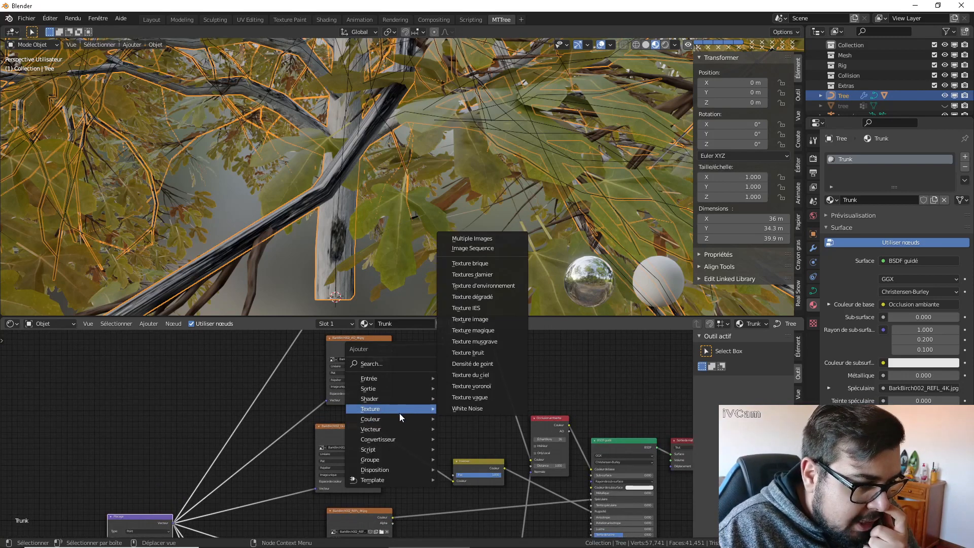
{"action": "mouse_move", "coordinate": [397, 418]}
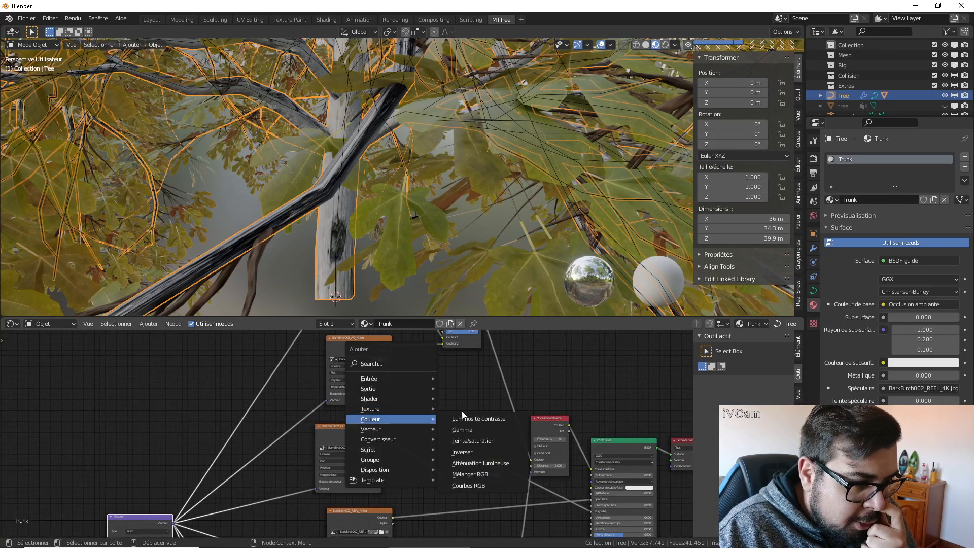
{"action": "left_click", "coordinate": [490, 451]}
{"action": "left_click", "coordinate": [482, 469]}
{"action": "middle_click_drag", "start_coordinate": [578, 372], "coordinate": [570, 382]}
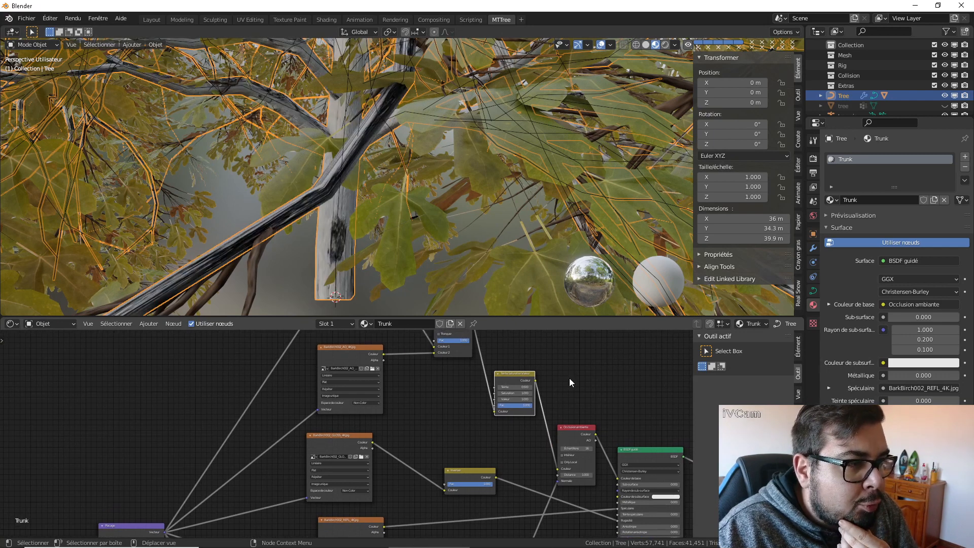
{"action": "scroll", "coordinate": [557, 389], "scroll_direction": "up", "scroll_amount": 2}
Step: Try a Teinte of 0.000 on the Teinte/Saturation node, restore it to 0.500, and delete the node
{"action": "left_click", "coordinate": [569, 364]}
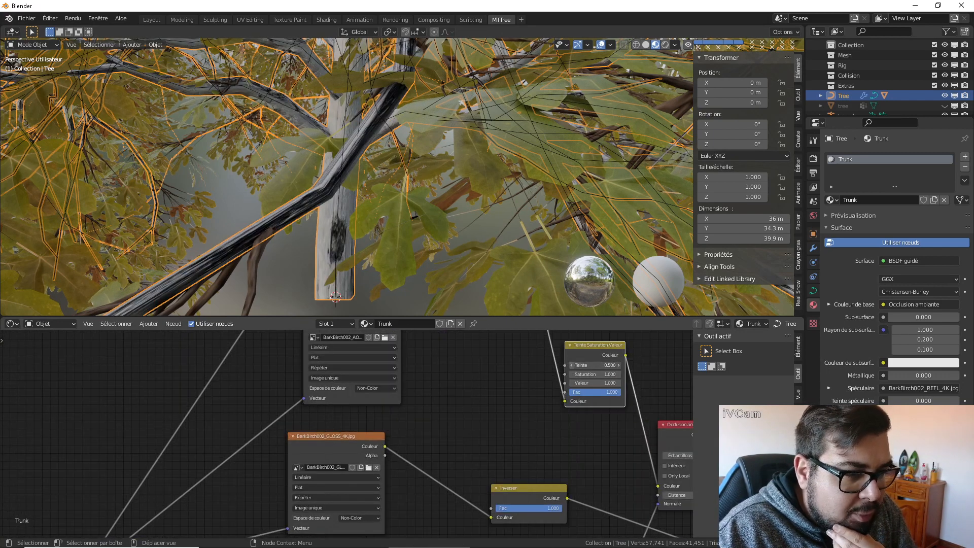
{"action": "left_click", "coordinate": [570, 364]}
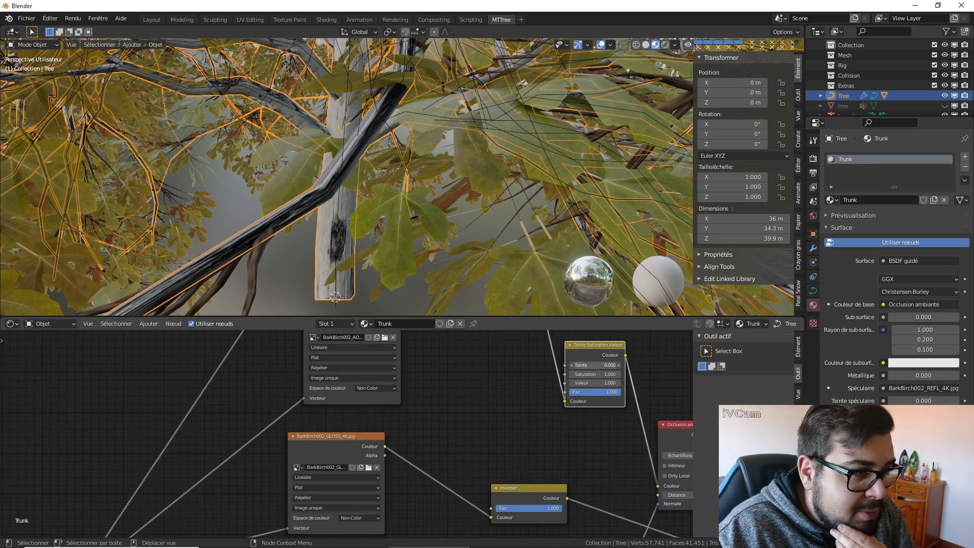
{"action": "left_click", "coordinate": [600, 365]}
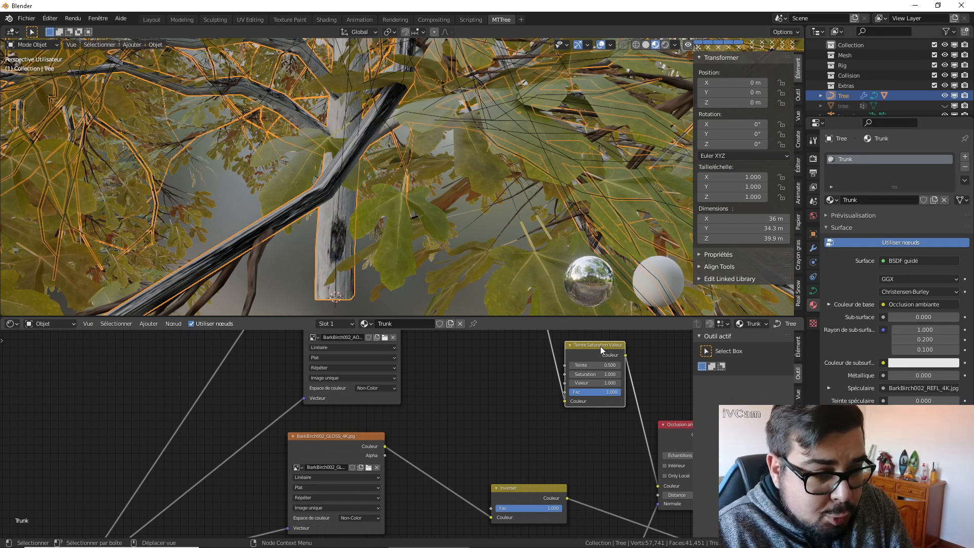
{"action": "key", "text": "x"}
Step: Insert a Dégradé de couleurs node on the link between the colour texture and the Multiplier node's Couleur 1
{"action": "scroll", "coordinate": [538, 391], "scroll_direction": "down", "scroll_amount": 4}
{"action": "middle_click_drag", "start_coordinate": [537, 393], "coordinate": [509, 411]}
{"action": "scroll", "coordinate": [503, 412], "scroll_direction": "up", "scroll_amount": 1}
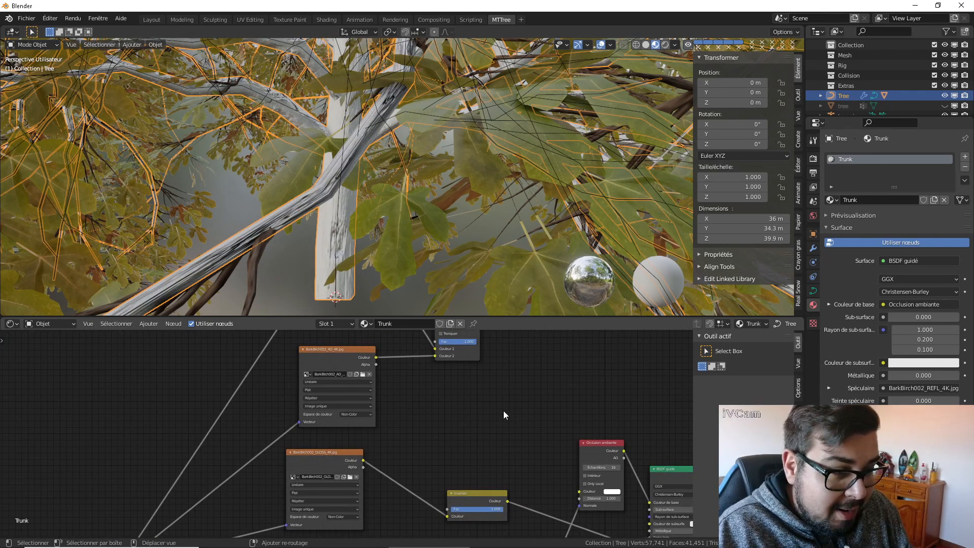
{"action": "key", "text": "shift+a"}
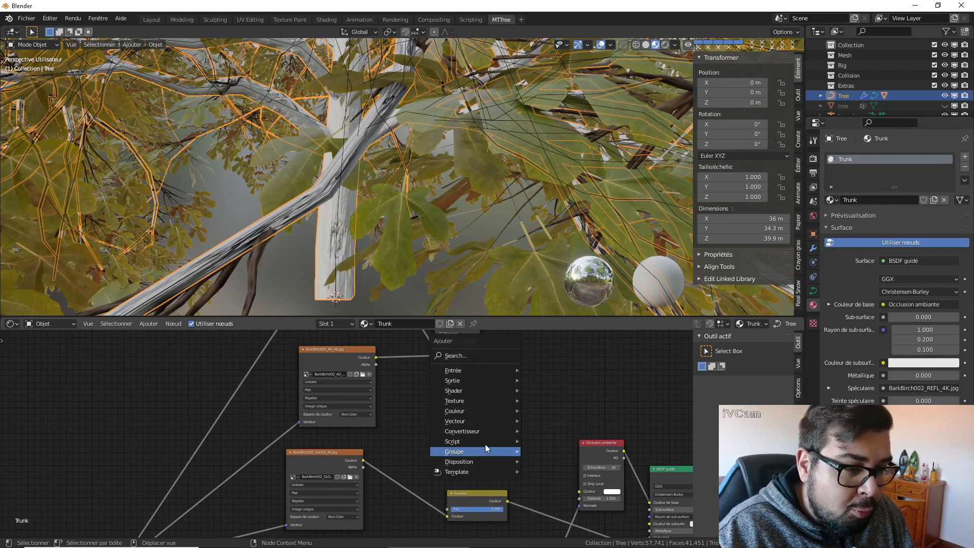
{"action": "mouse_move", "coordinate": [485, 431]}
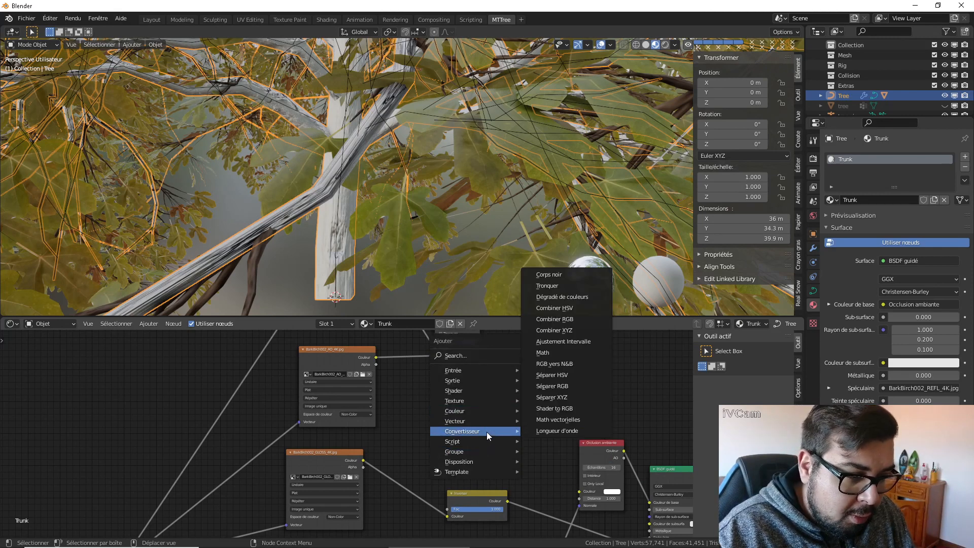
{"action": "left_click", "coordinate": [584, 298]}
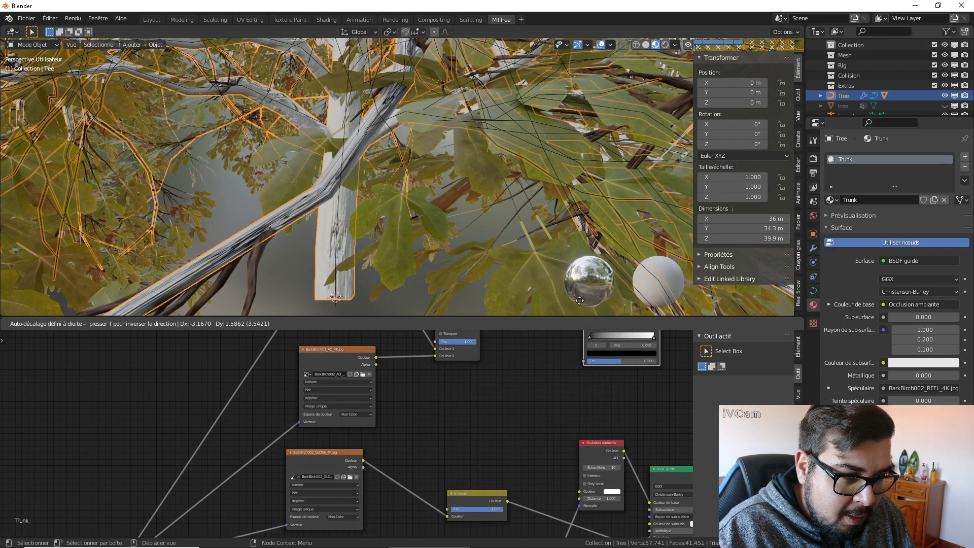
{"action": "left_click", "coordinate": [415, 316]}
{"action": "middle_click_drag", "start_coordinate": [492, 379], "coordinate": [479, 456]}
{"action": "left_click_drag", "start_coordinate": [440, 379], "coordinate": [438, 341]}
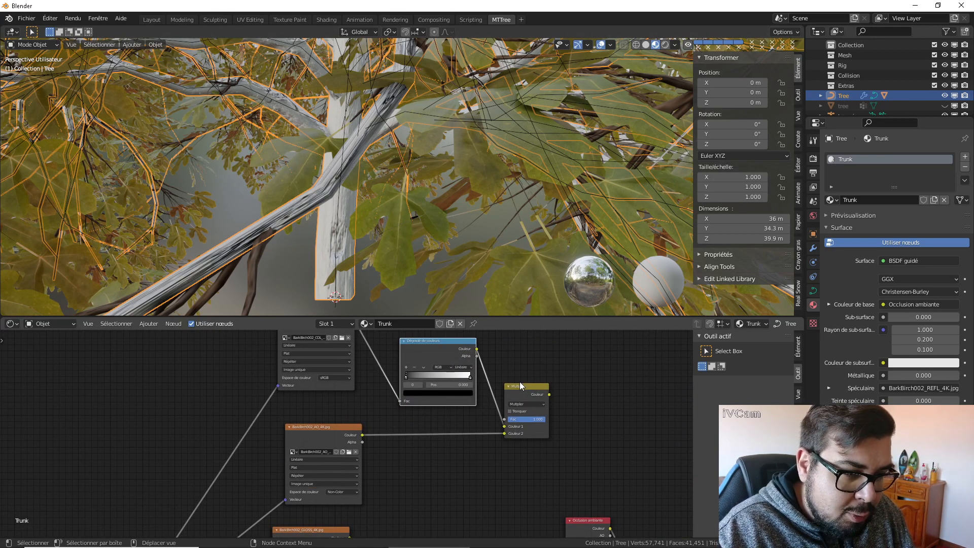
Step: Reposition the Multiplier node below the Dégradé de couleurs node, and link its output to the Couleur input of Occlusion ambiante
{"action": "middle_click_drag", "start_coordinate": [572, 436], "coordinate": [510, 400]}
{"action": "key", "text": "g"}
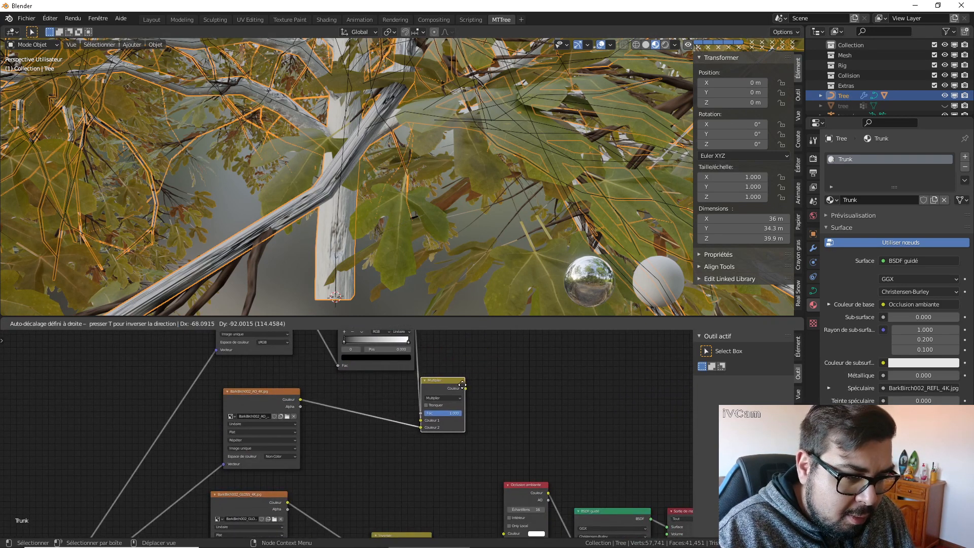
{"action": "left_click", "coordinate": [467, 392]}
{"action": "left_click_drag", "start_coordinate": [465, 389], "coordinate": [504, 534]}
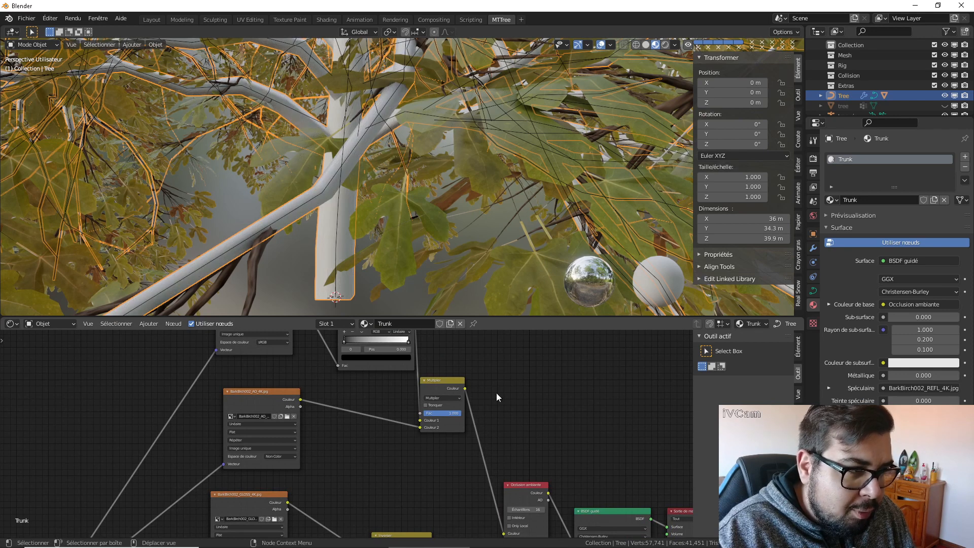
{"action": "mouse_move", "coordinate": [486, 386]}
{"action": "middle_mouse_down"}
{"action": "mouse_move", "coordinate": [544, 460]}
{"action": "mouse_move", "coordinate": [527, 466]}
{"action": "middle_mouse_up"}
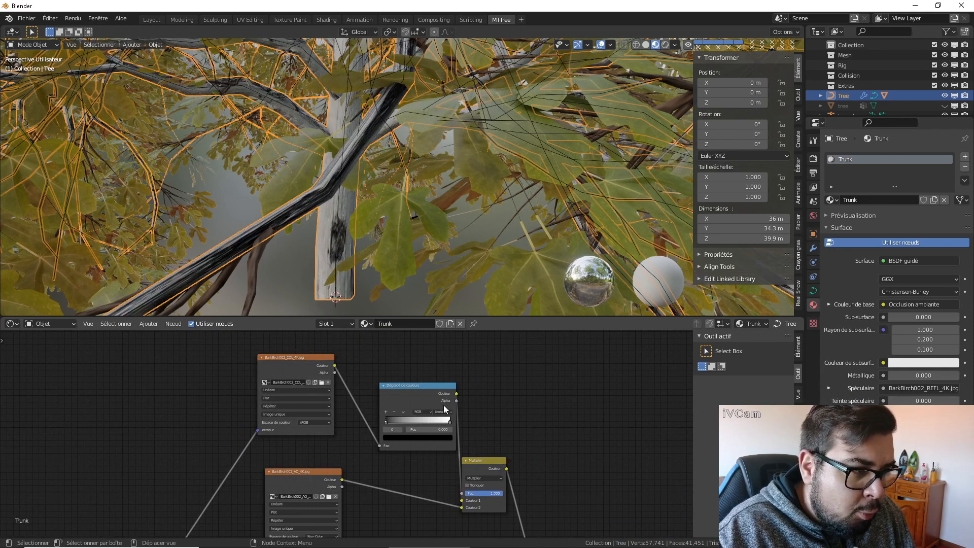
Step: Add a middle stop at position 0.336 on the Dégradé de couleurs ramp and colour it brown, HSV about 0.057, 1.000, 0.304
{"action": "scroll", "coordinate": [401, 405], "scroll_direction": "up", "scroll_amount": 2}
{"action": "left_click", "coordinate": [404, 401]}
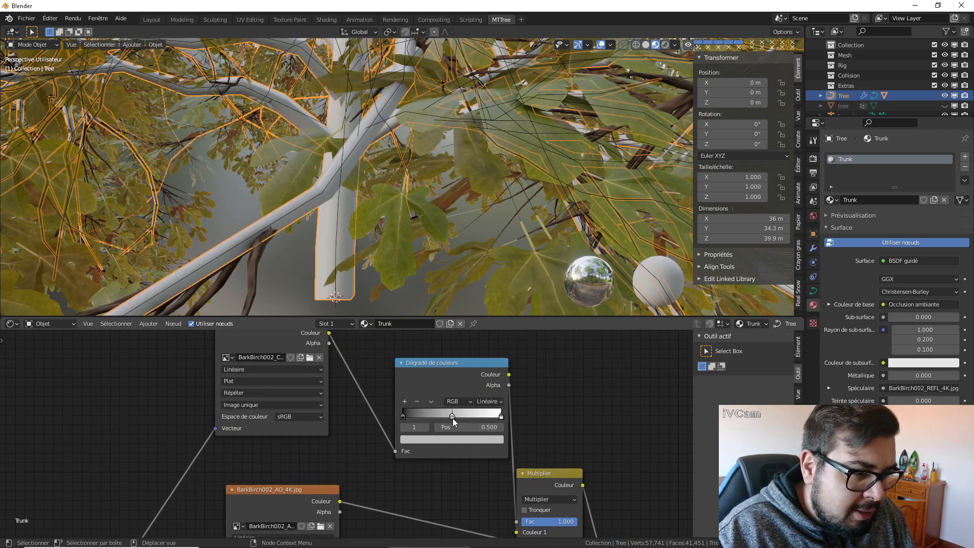
{"action": "mouse_move", "coordinate": [452, 416]}
{"action": "left_mouse_down"}
{"action": "mouse_move", "coordinate": [426, 414]}
{"action": "mouse_move", "coordinate": [436, 415]}
{"action": "left_mouse_up"}
{"action": "left_click", "coordinate": [436, 438]}
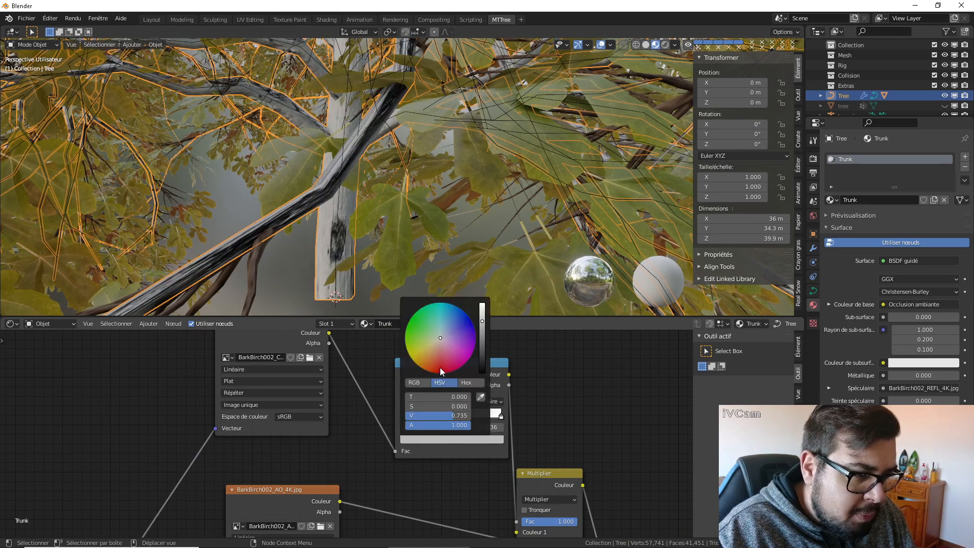
{"action": "left_click_drag", "start_coordinate": [439, 367], "coordinate": [428, 370]}
{"action": "left_click_drag", "start_coordinate": [485, 345], "coordinate": [482, 352]}
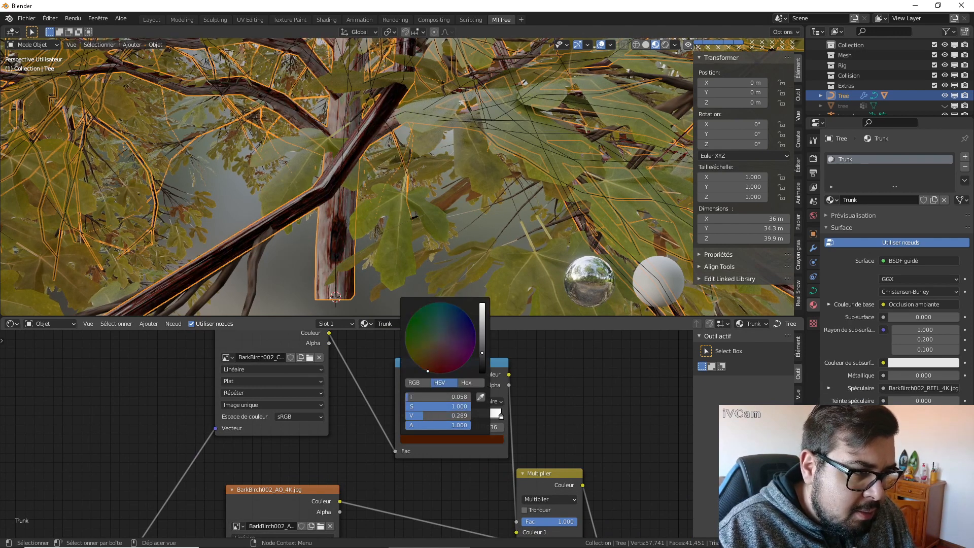
Step: Recolour the ramp's end stop at position 1.000 to a dark reddish brown with full saturation
{"action": "left_click", "coordinate": [500, 416]}
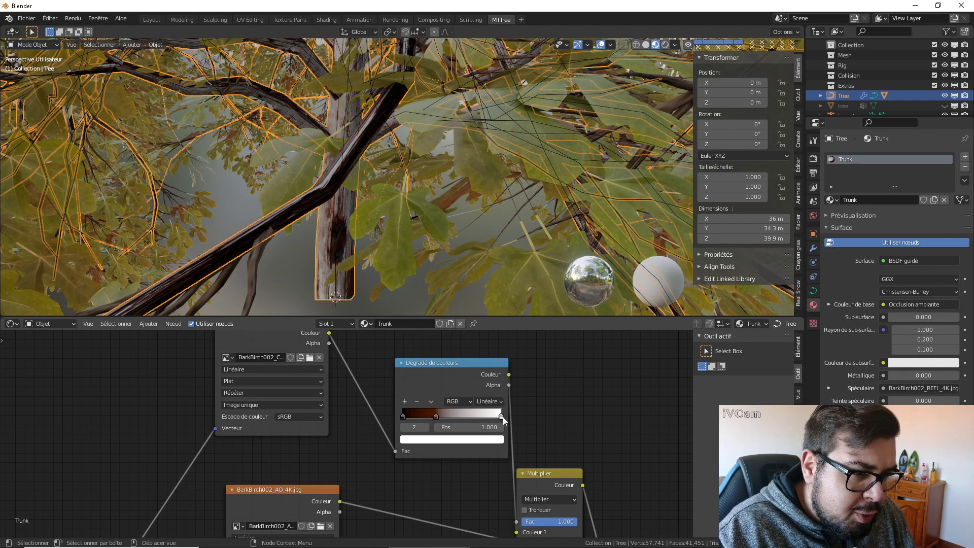
{"action": "left_click", "coordinate": [479, 440]}
{"action": "left_click_drag", "start_coordinate": [439, 370], "coordinate": [430, 371]}
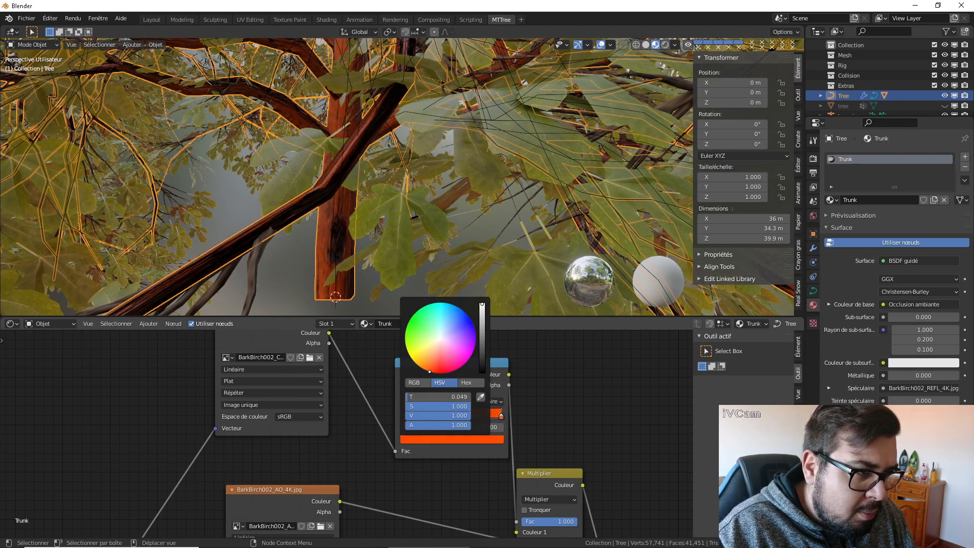
{"action": "left_click_drag", "start_coordinate": [479, 347], "coordinate": [482, 363]}
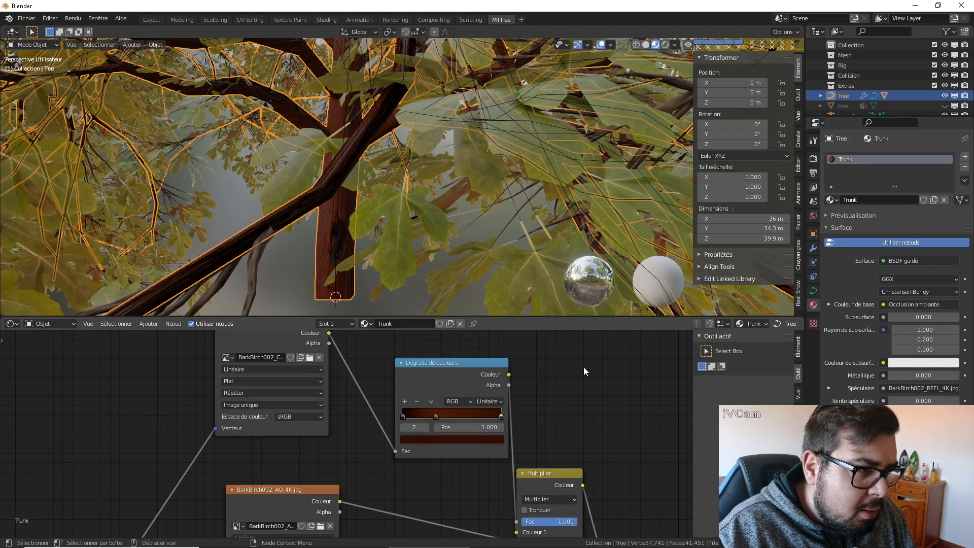
Step: Darken the ramp's middle stop at position 0.336 to a near-black brown
{"action": "scroll", "coordinate": [469, 421], "scroll_direction": "up", "scroll_amount": 2}
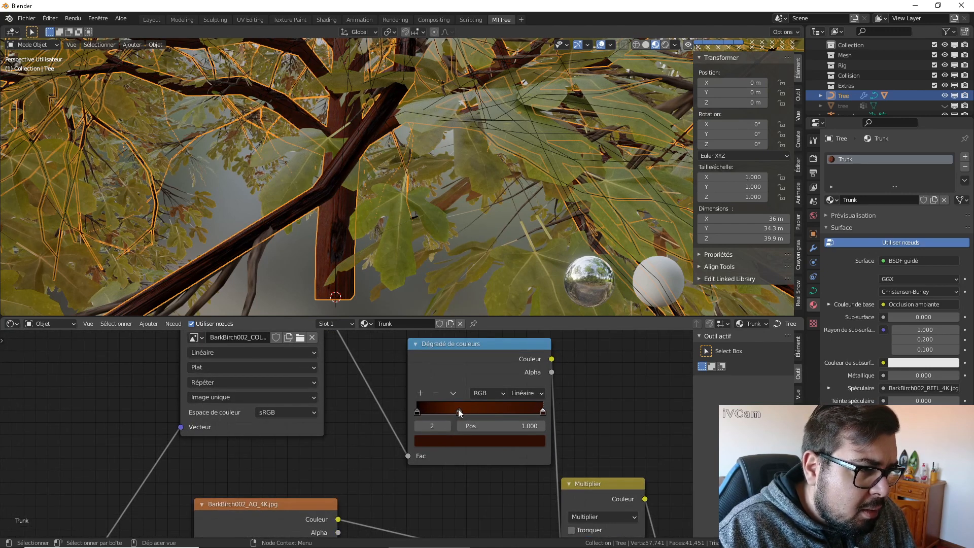
{"action": "left_click", "coordinate": [459, 413]}
{"action": "left_click", "coordinate": [493, 446]}
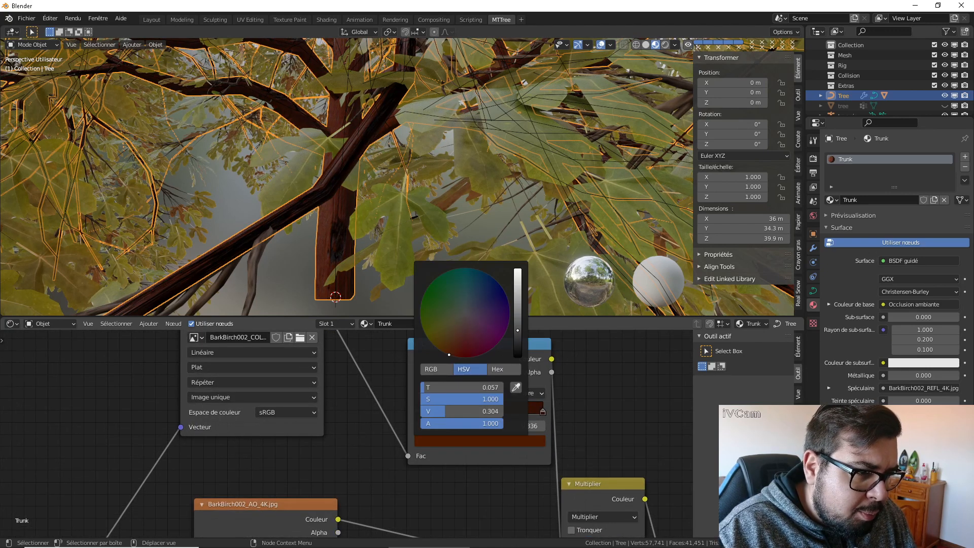
{"action": "left_click_drag", "start_coordinate": [517, 331], "coordinate": [517, 346]}
Step: Deselect all objects and inspect the recoloured bark on the lower trunk up close
{"action": "key", "text": "a"}
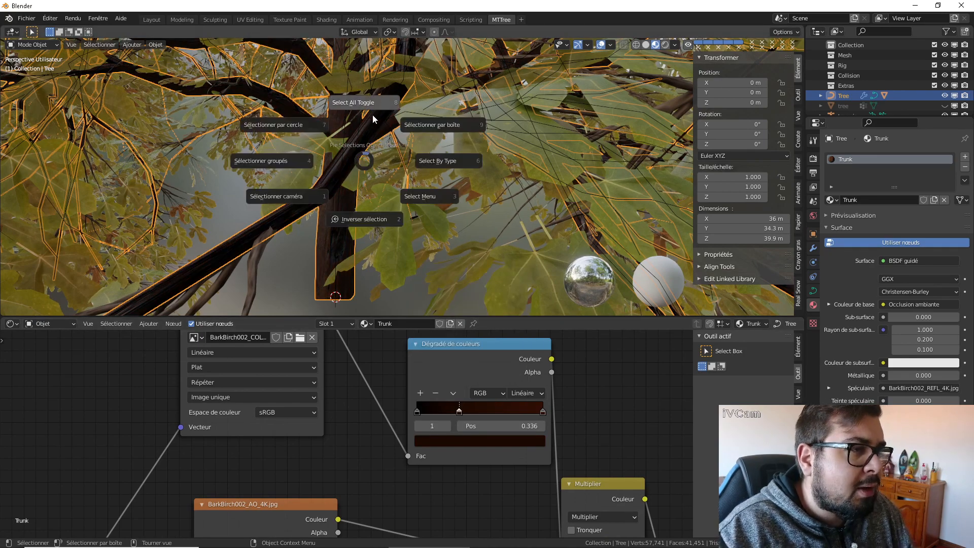
{"action": "left_click", "coordinate": [371, 114]}
{"action": "scroll", "coordinate": [377, 210], "scroll_direction": "up", "scroll_amount": 4}
{"action": "scroll", "coordinate": [377, 214], "scroll_direction": "up", "scroll_amount": 8}
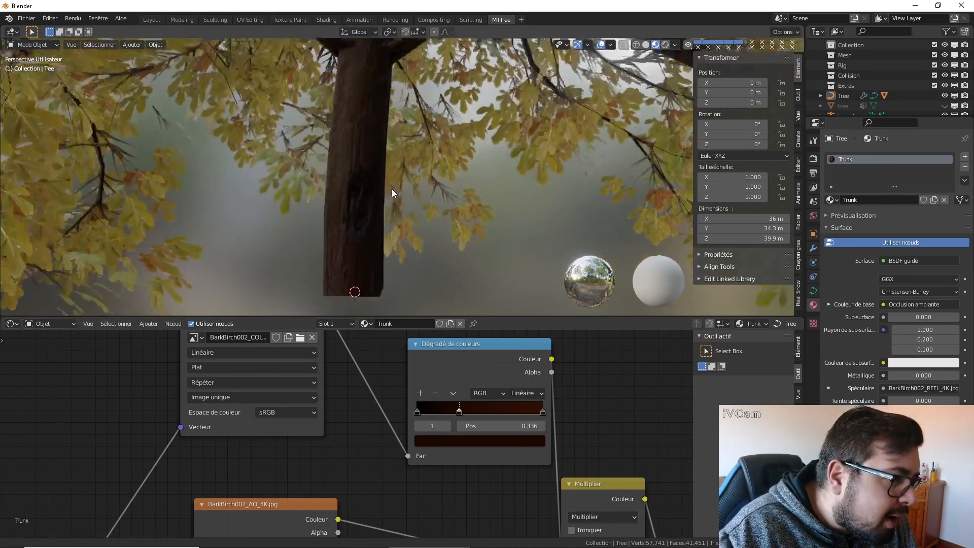
{"action": "scroll", "coordinate": [393, 190], "scroll_direction": "down", "scroll_amount": 6}
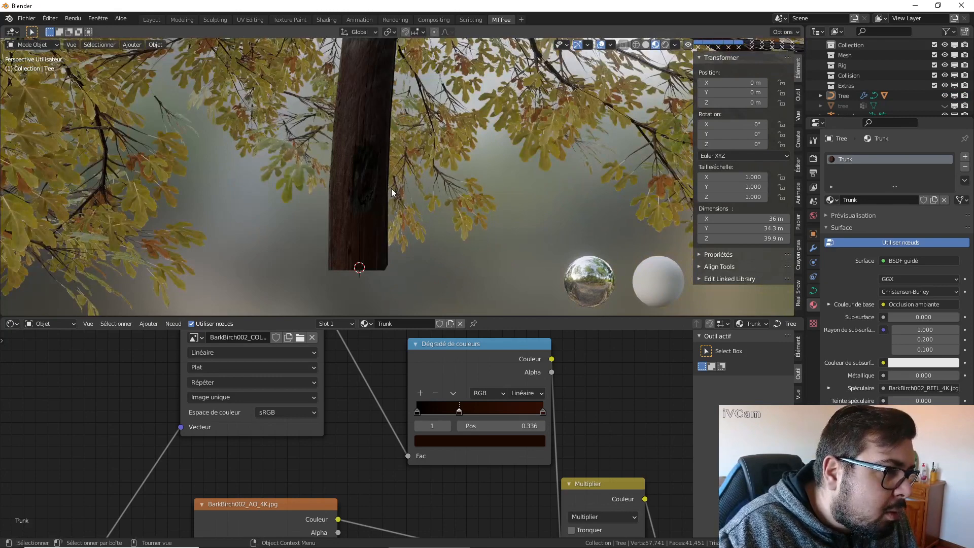
Step: Try a Taille/échelle X of 0.250 on the Placage node, and restore it to 1.000
{"action": "middle_click_drag", "start_coordinate": [308, 474], "coordinate": [310, 339]}
{"action": "scroll", "coordinate": [307, 377], "scroll_direction": "down", "scroll_amount": 5}
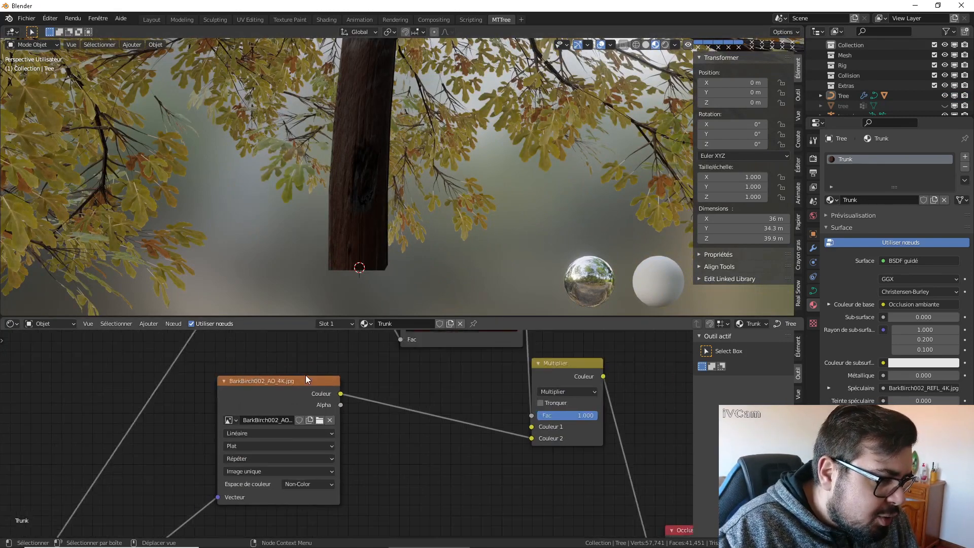
{"action": "middle_click_drag", "start_coordinate": [271, 395], "coordinate": [389, 358]}
{"action": "scroll", "coordinate": [389, 358], "scroll_direction": "down", "scroll_amount": 3}
{"action": "scroll", "coordinate": [387, 415], "scroll_direction": "up", "scroll_amount": 3}
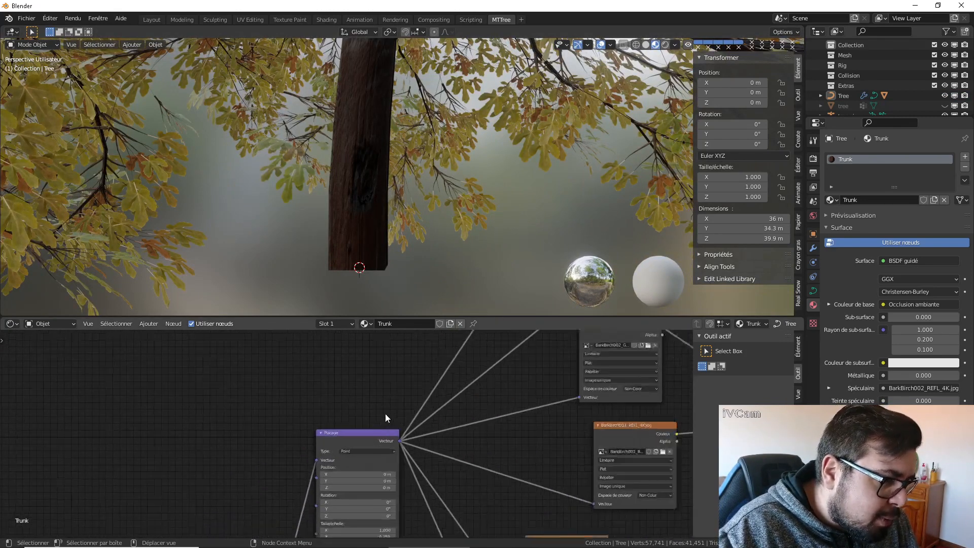
{"action": "middle_click_drag", "start_coordinate": [387, 415], "coordinate": [428, 301]}
{"action": "double_click", "coordinate": [411, 455]}
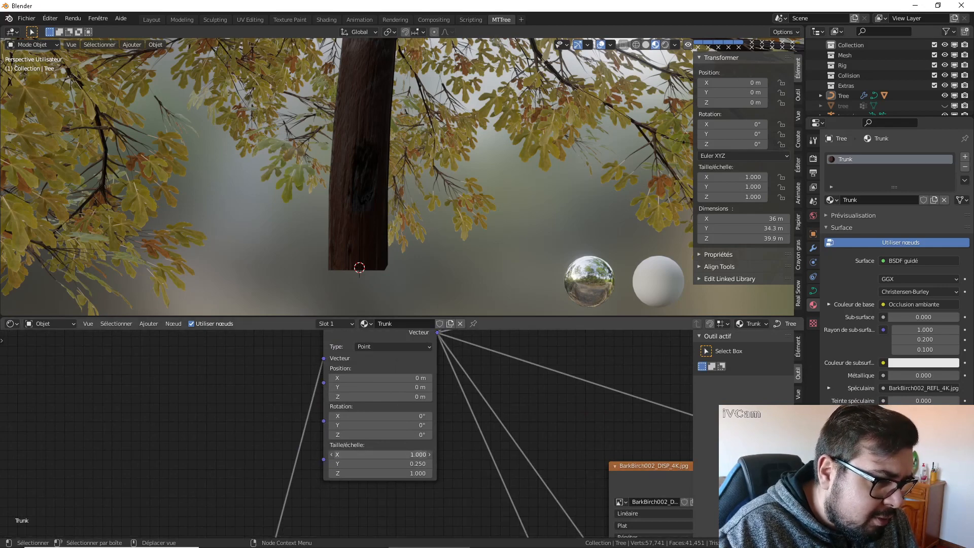
{"action": "type", "text": "0.25"}
{"action": "key", "text": "Return"}
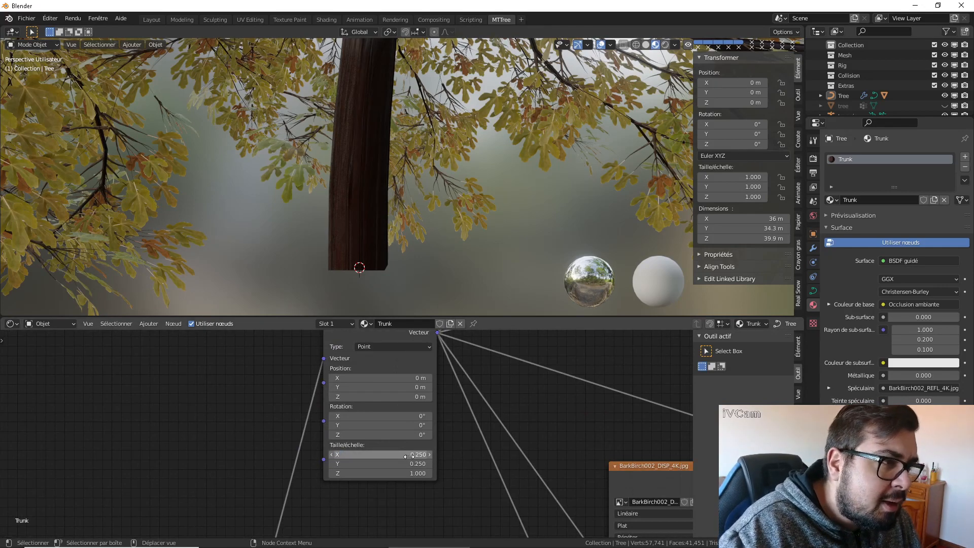
{"action": "double_click", "coordinate": [408, 455]}
{"action": "type", "text": "1"}
{"action": "key", "text": "Return"}
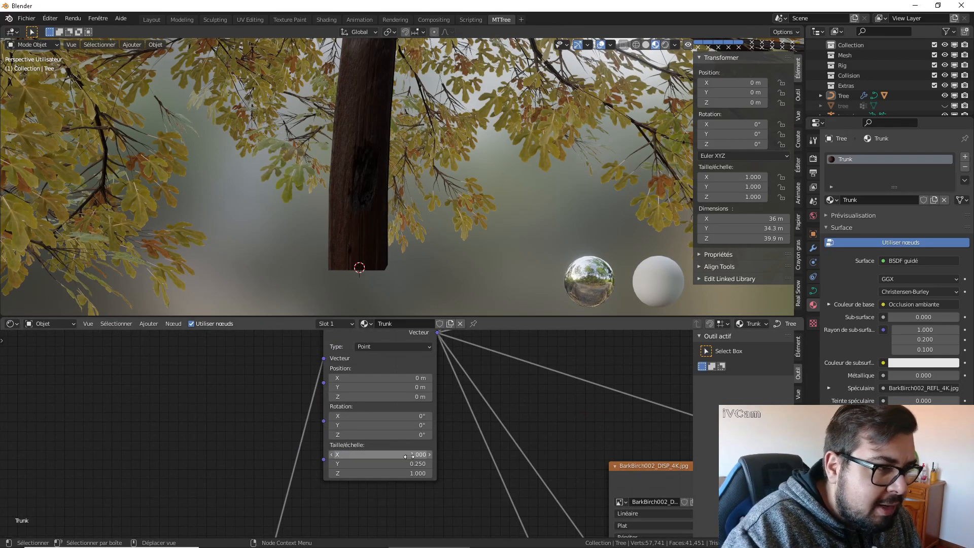
Step: Try a Taille/échelle Y of 0.100 on the Placage node, and set it to 0.500
{"action": "double_click", "coordinate": [412, 463]}
{"action": "type", "text": "0.1"}
{"action": "key", "text": "Return"}
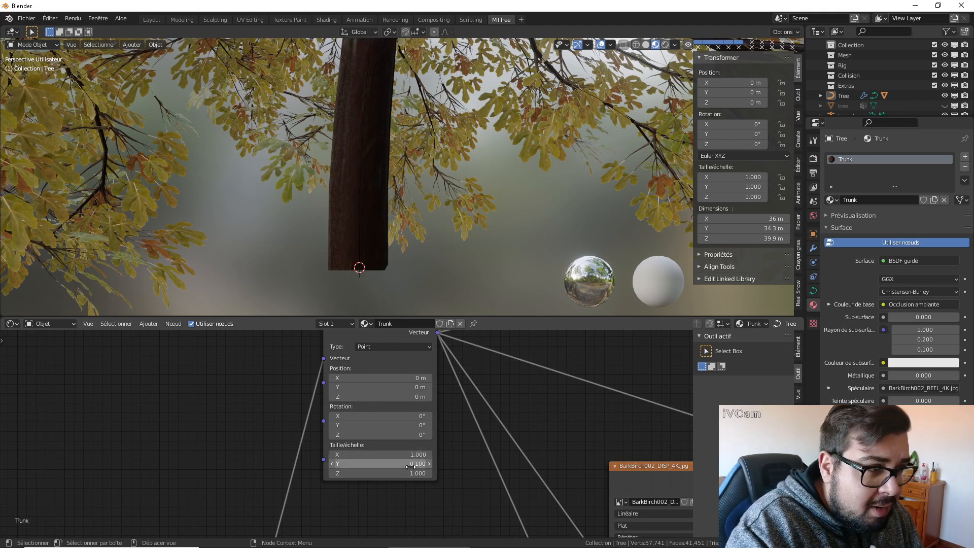
{"action": "double_click", "coordinate": [404, 467]}
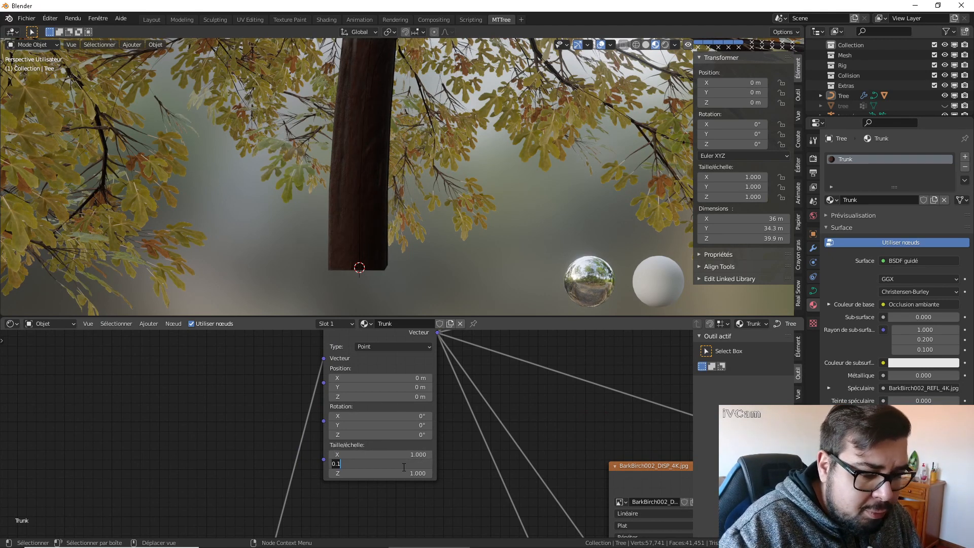
{"action": "key", "text": "Return"}
Step: Examine the bark on the trunk and branches from farther away, leaving all objects deselected
{"action": "scroll", "coordinate": [381, 233], "scroll_direction": "down", "scroll_amount": 3}
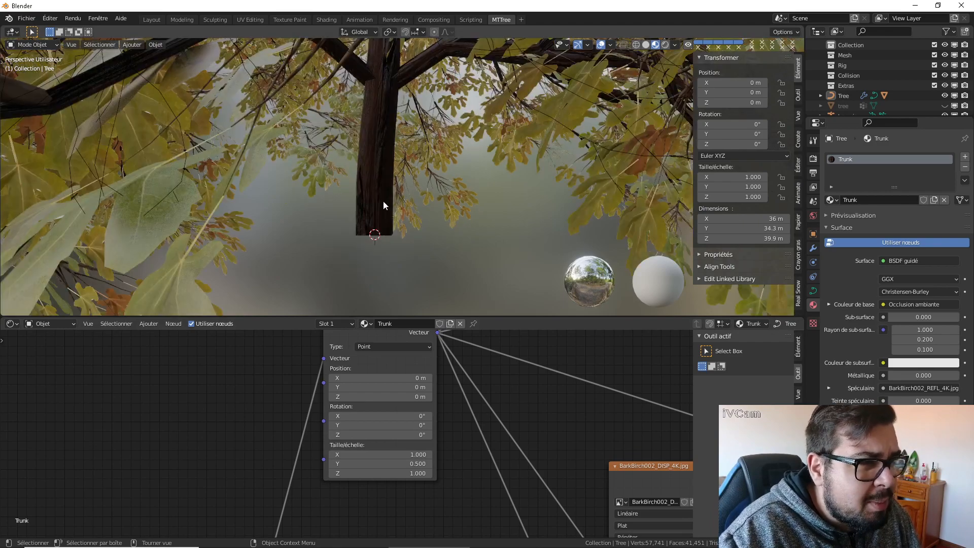
{"action": "middle_click_drag", "start_coordinate": [384, 202], "coordinate": [371, 267], "text": "shift"}
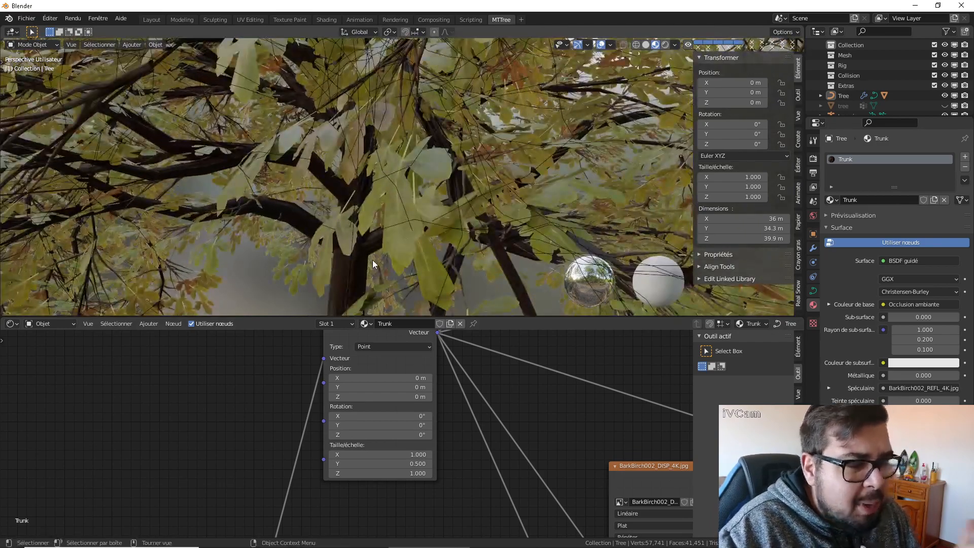
{"action": "scroll", "coordinate": [383, 243], "scroll_direction": "down", "scroll_amount": 4}
{"action": "key", "text": "a"}
{"action": "left_click", "coordinate": [397, 170]}
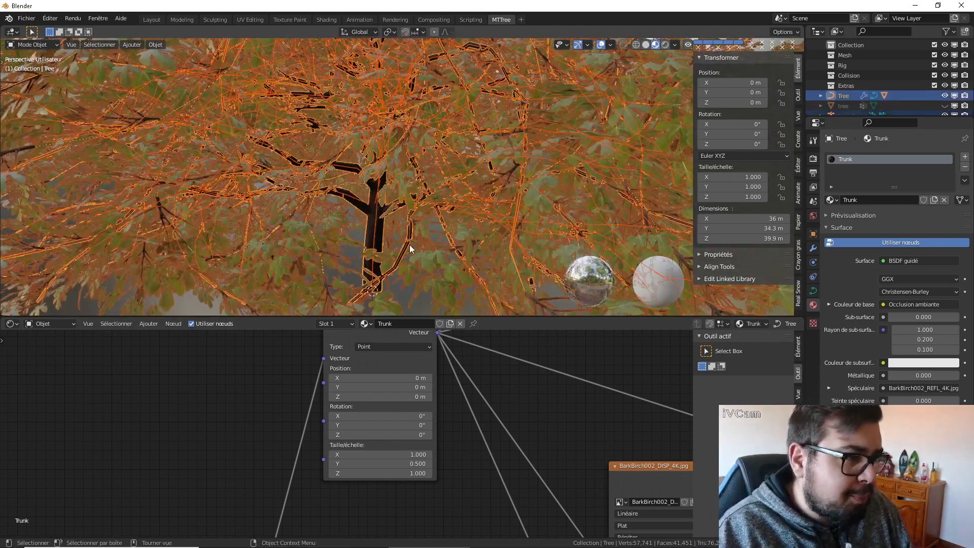
{"action": "key", "text": "a"}
{"action": "left_click", "coordinate": [411, 199]}
{"action": "scroll", "coordinate": [456, 338], "scroll_direction": "down", "scroll_amount": 1}
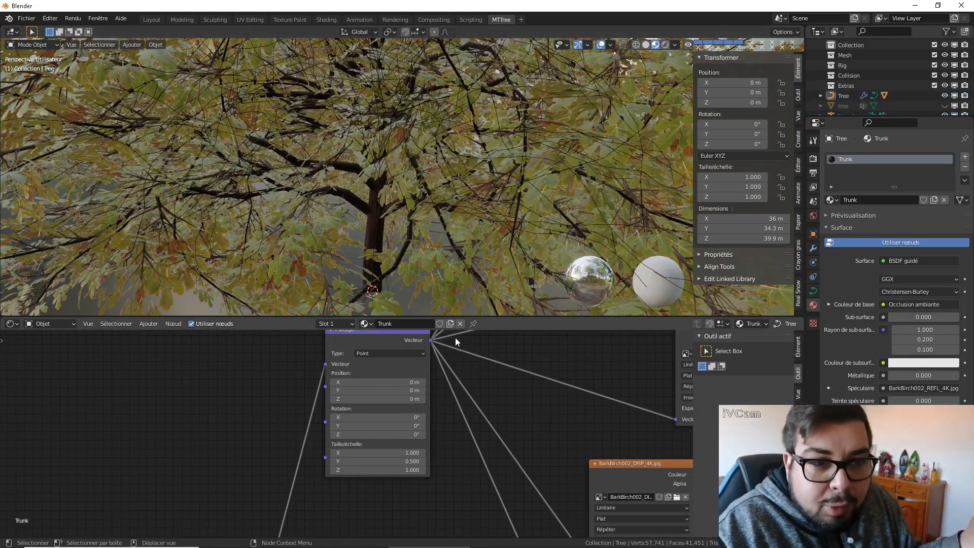
Step: Review the available materials, the whole tree, and the Trunk material's node connections up to the BSDF guidé shader
{"action": "left_click", "coordinate": [830, 200]}
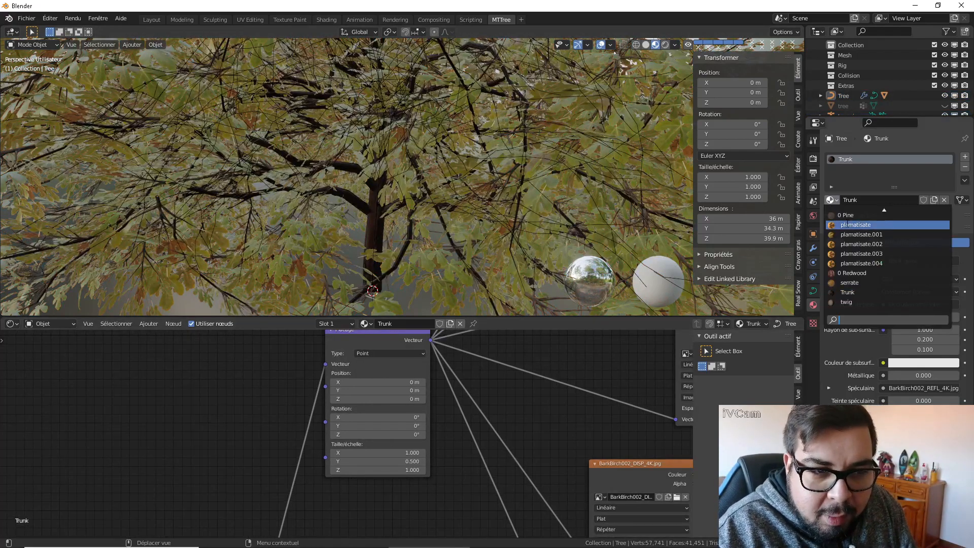
{"action": "left_click", "coordinate": [550, 215]}
{"action": "scroll", "coordinate": [548, 218], "scroll_direction": "down", "scroll_amount": 2}
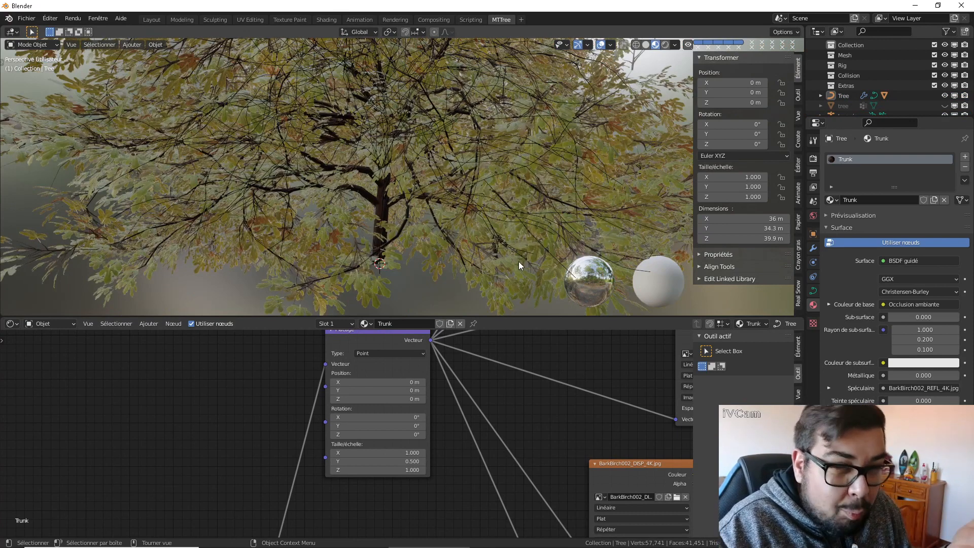
{"action": "middle_click_drag", "start_coordinate": [537, 378], "coordinate": [415, 389]}
{"action": "middle_click_drag", "start_coordinate": [493, 398], "coordinate": [296, 394]}
{"action": "middle_click_drag", "start_coordinate": [610, 420], "coordinate": [381, 441]}
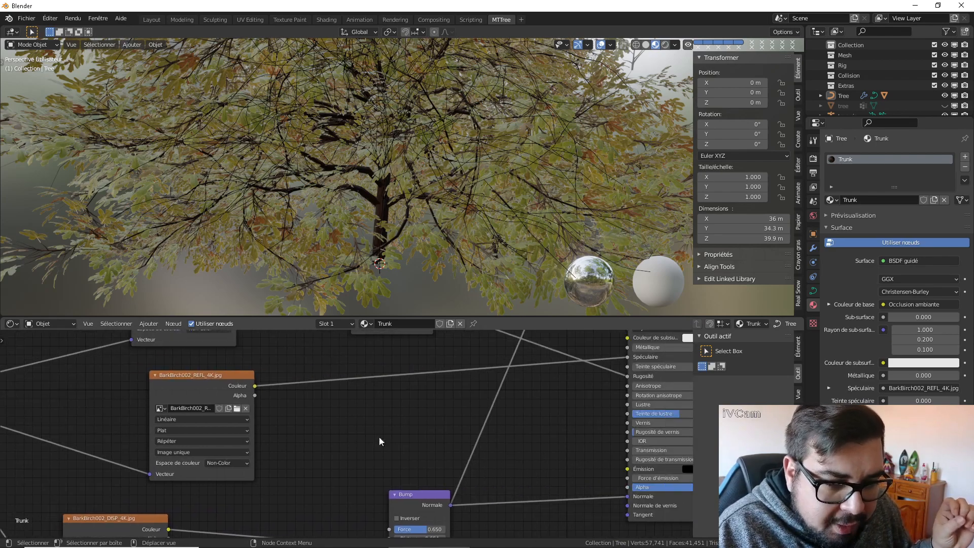
{"action": "scroll", "coordinate": [381, 441], "scroll_direction": "down", "scroll_amount": 1}
{"action": "middle_click_drag", "start_coordinate": [541, 441], "coordinate": [487, 462]}
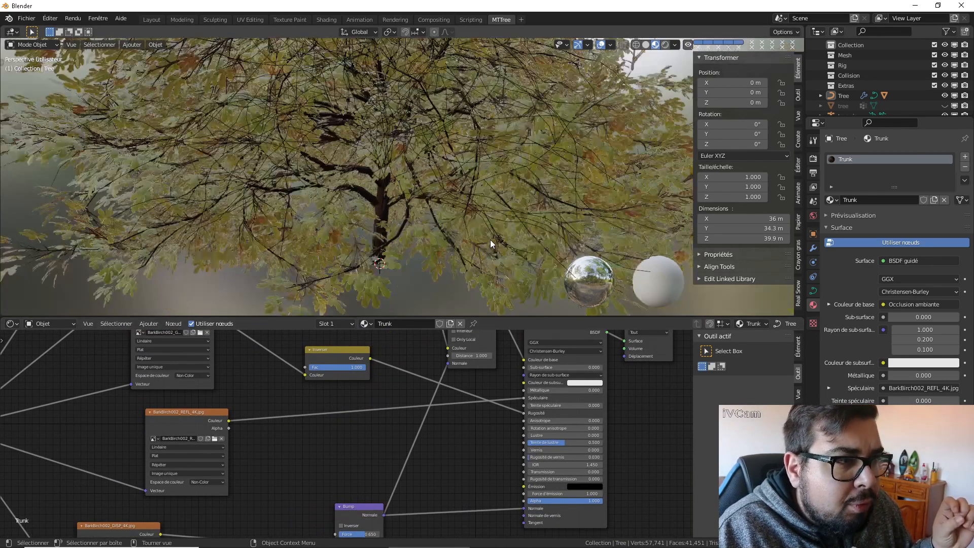